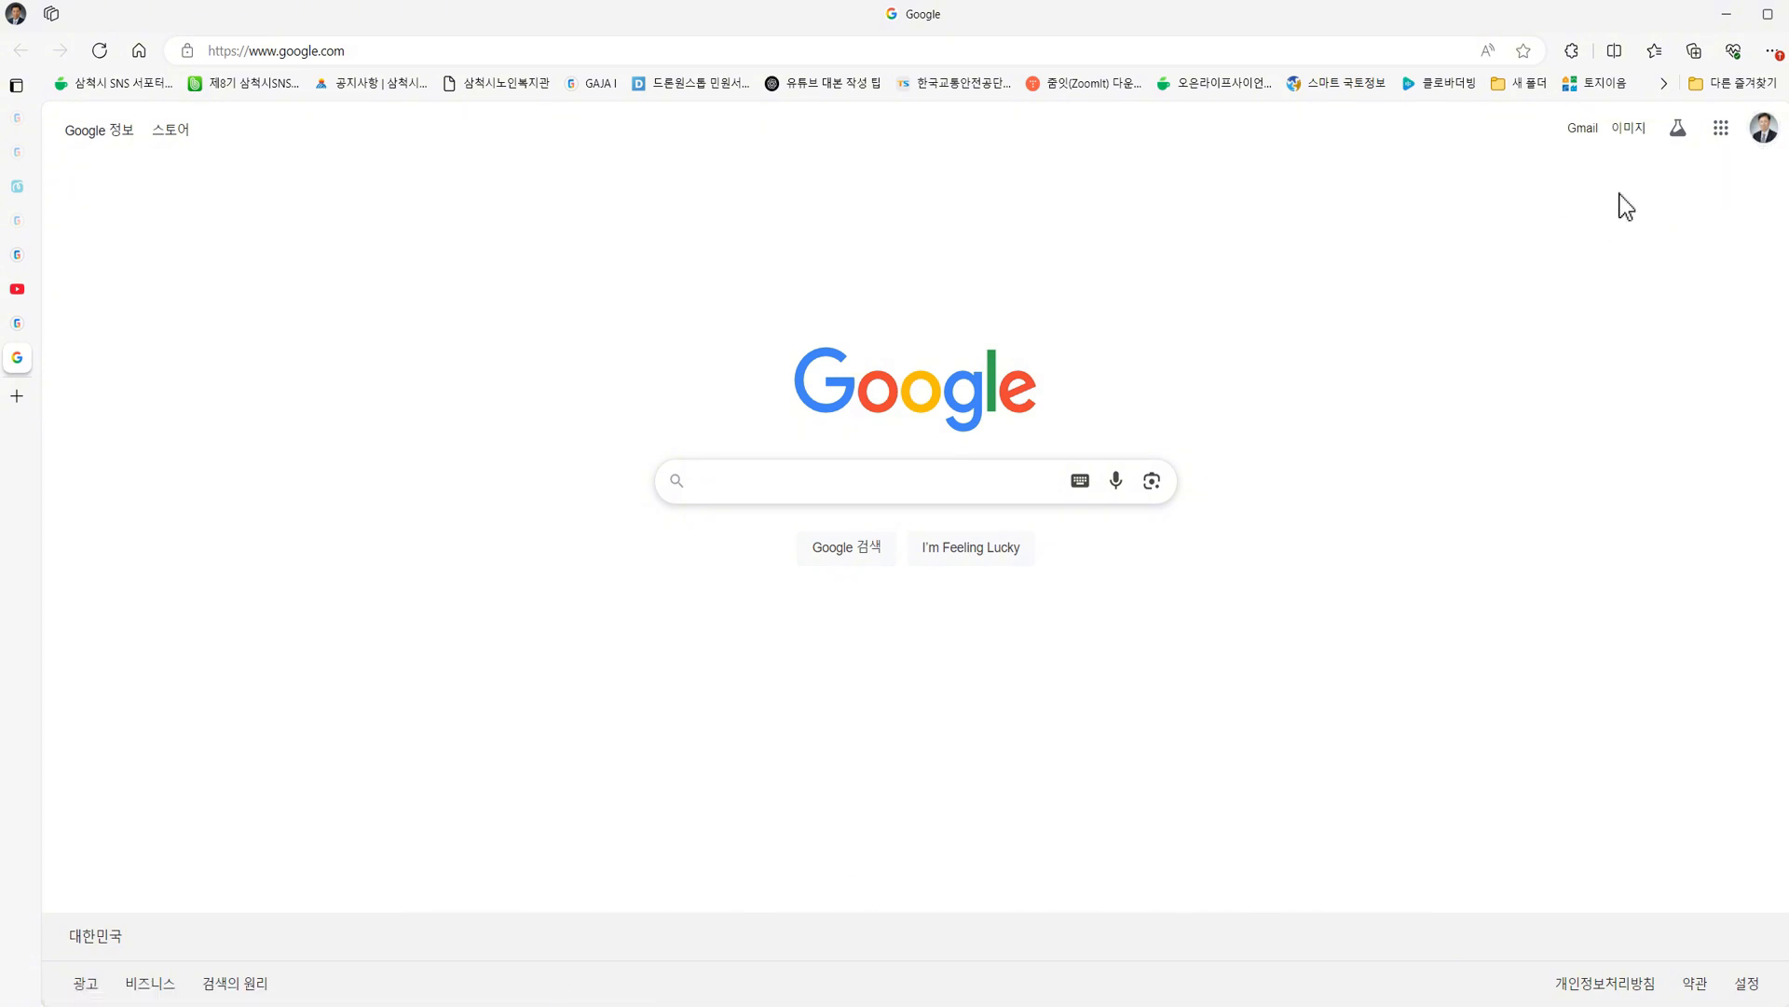
Open YouTube from the Google apps launcher on the Google home page.
left_click(1723, 132)
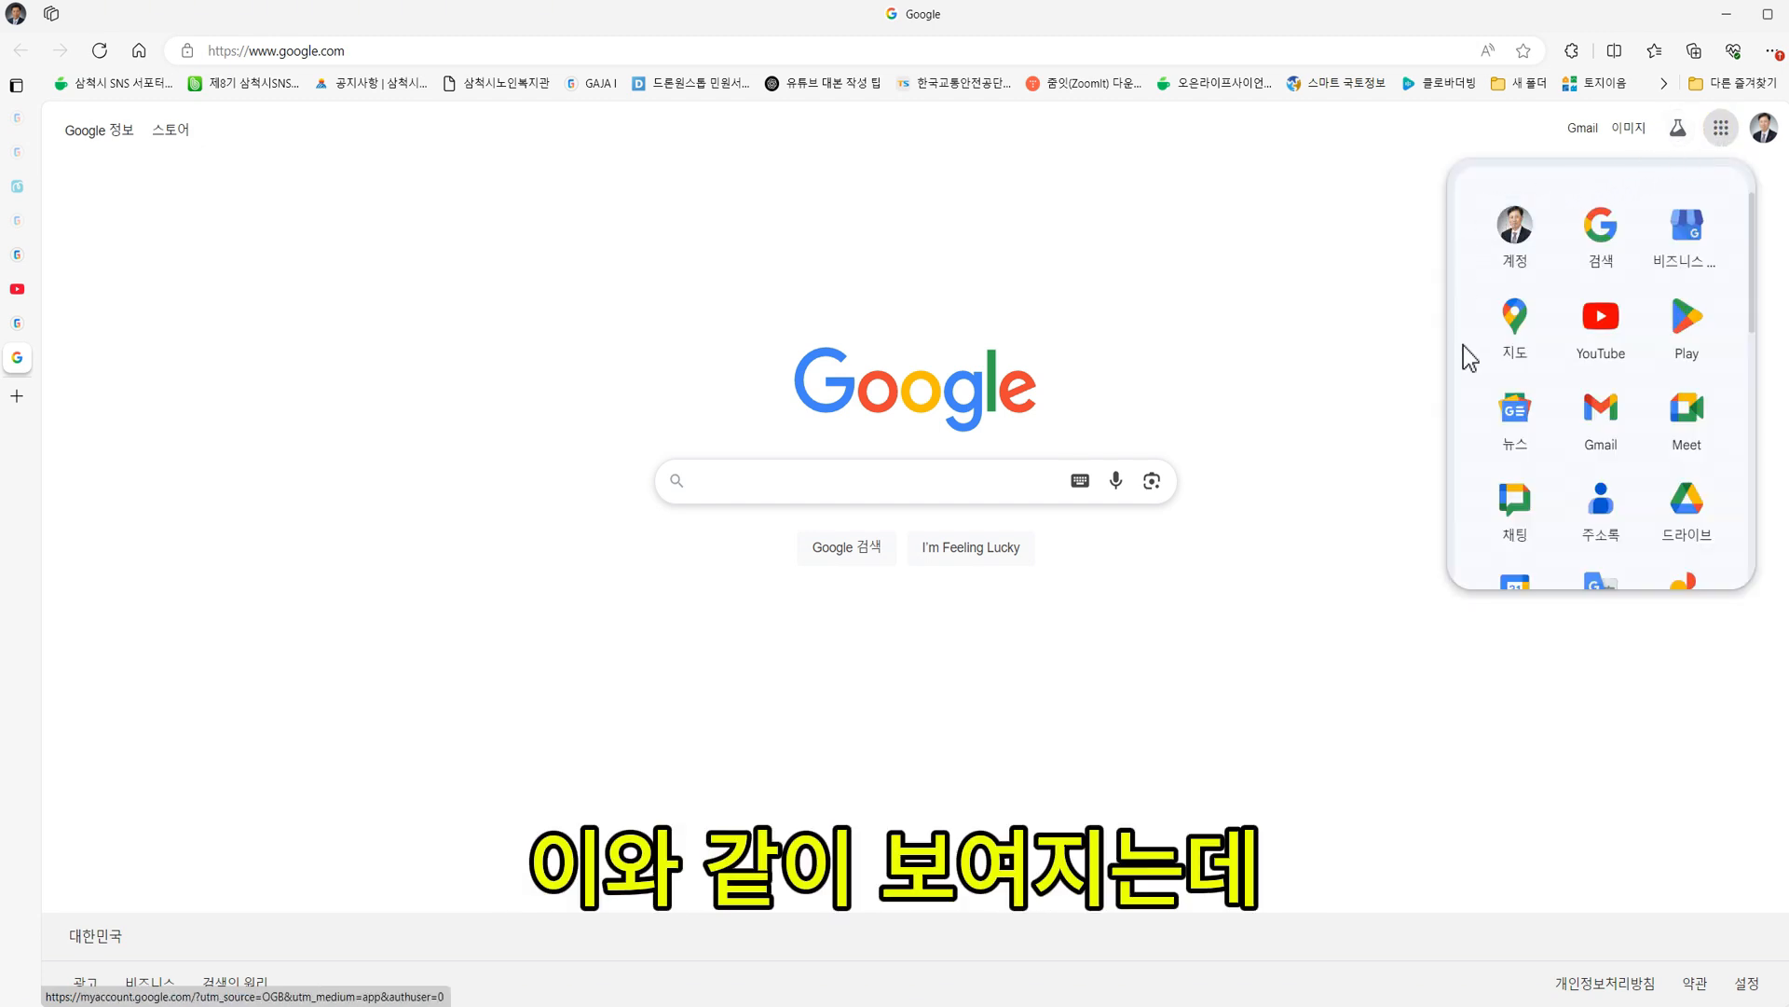
left_click(1620, 314)
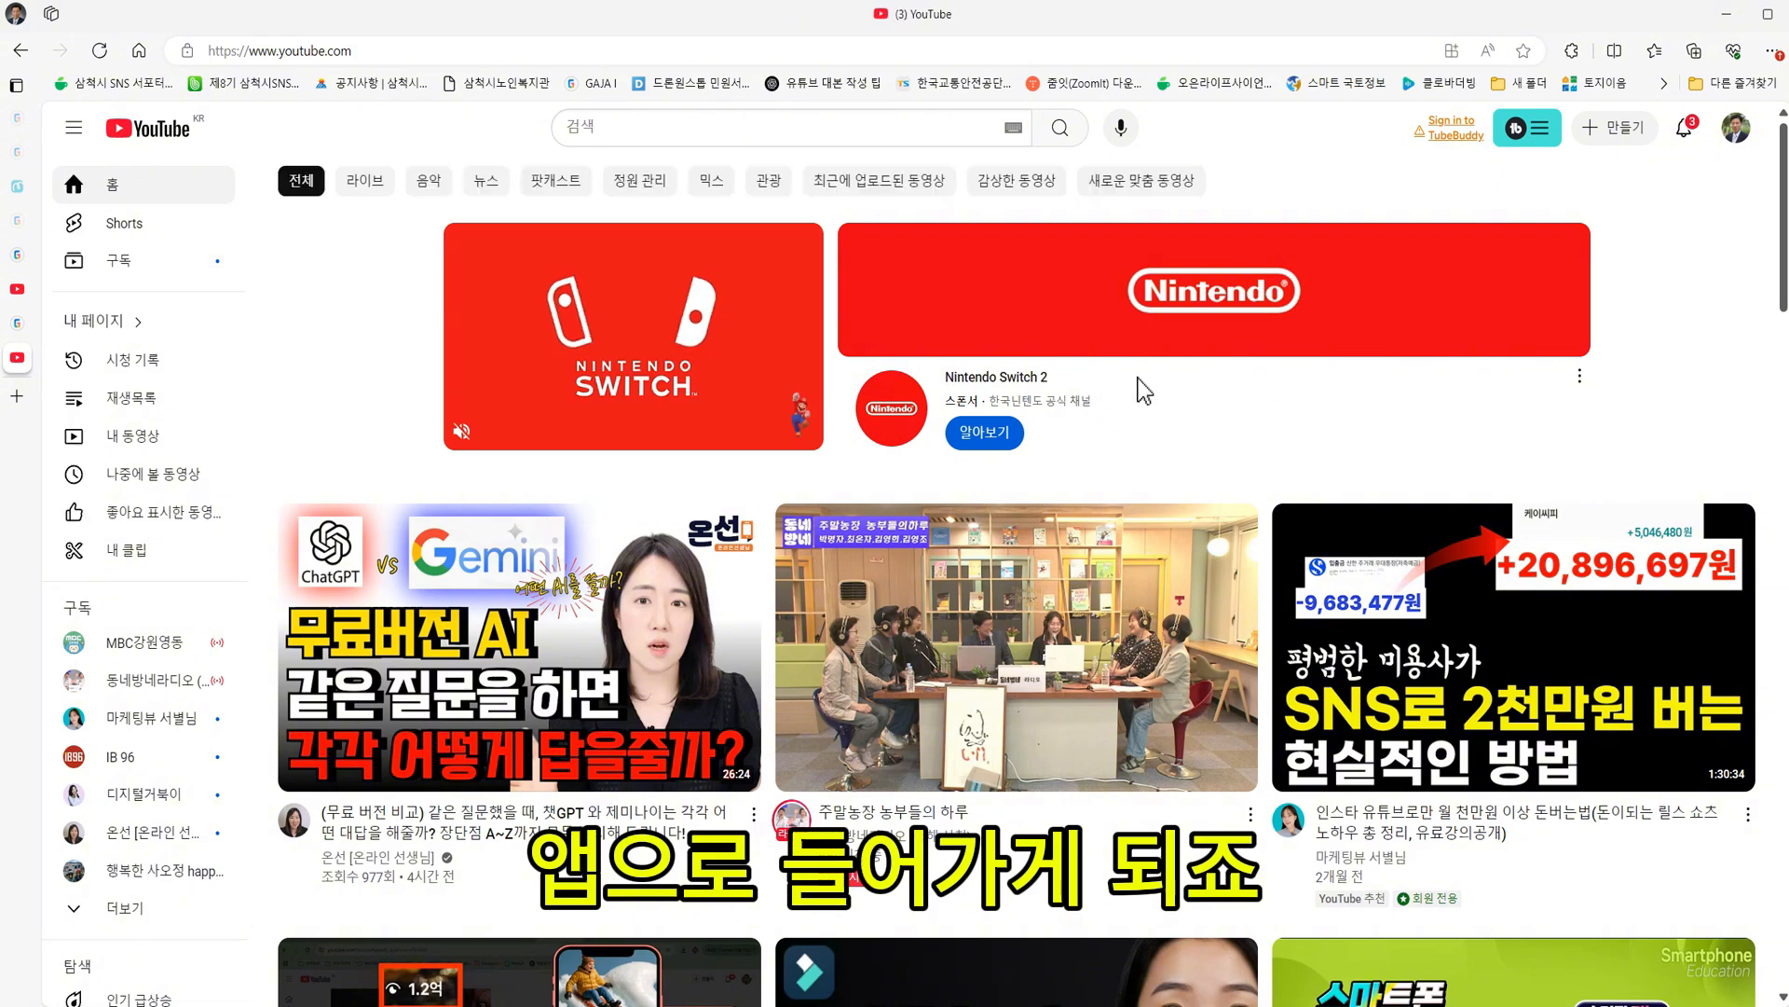
Open YouTube account settings from the avatar menu and switch to the 미디어리더 channel.
left_click(1737, 142)
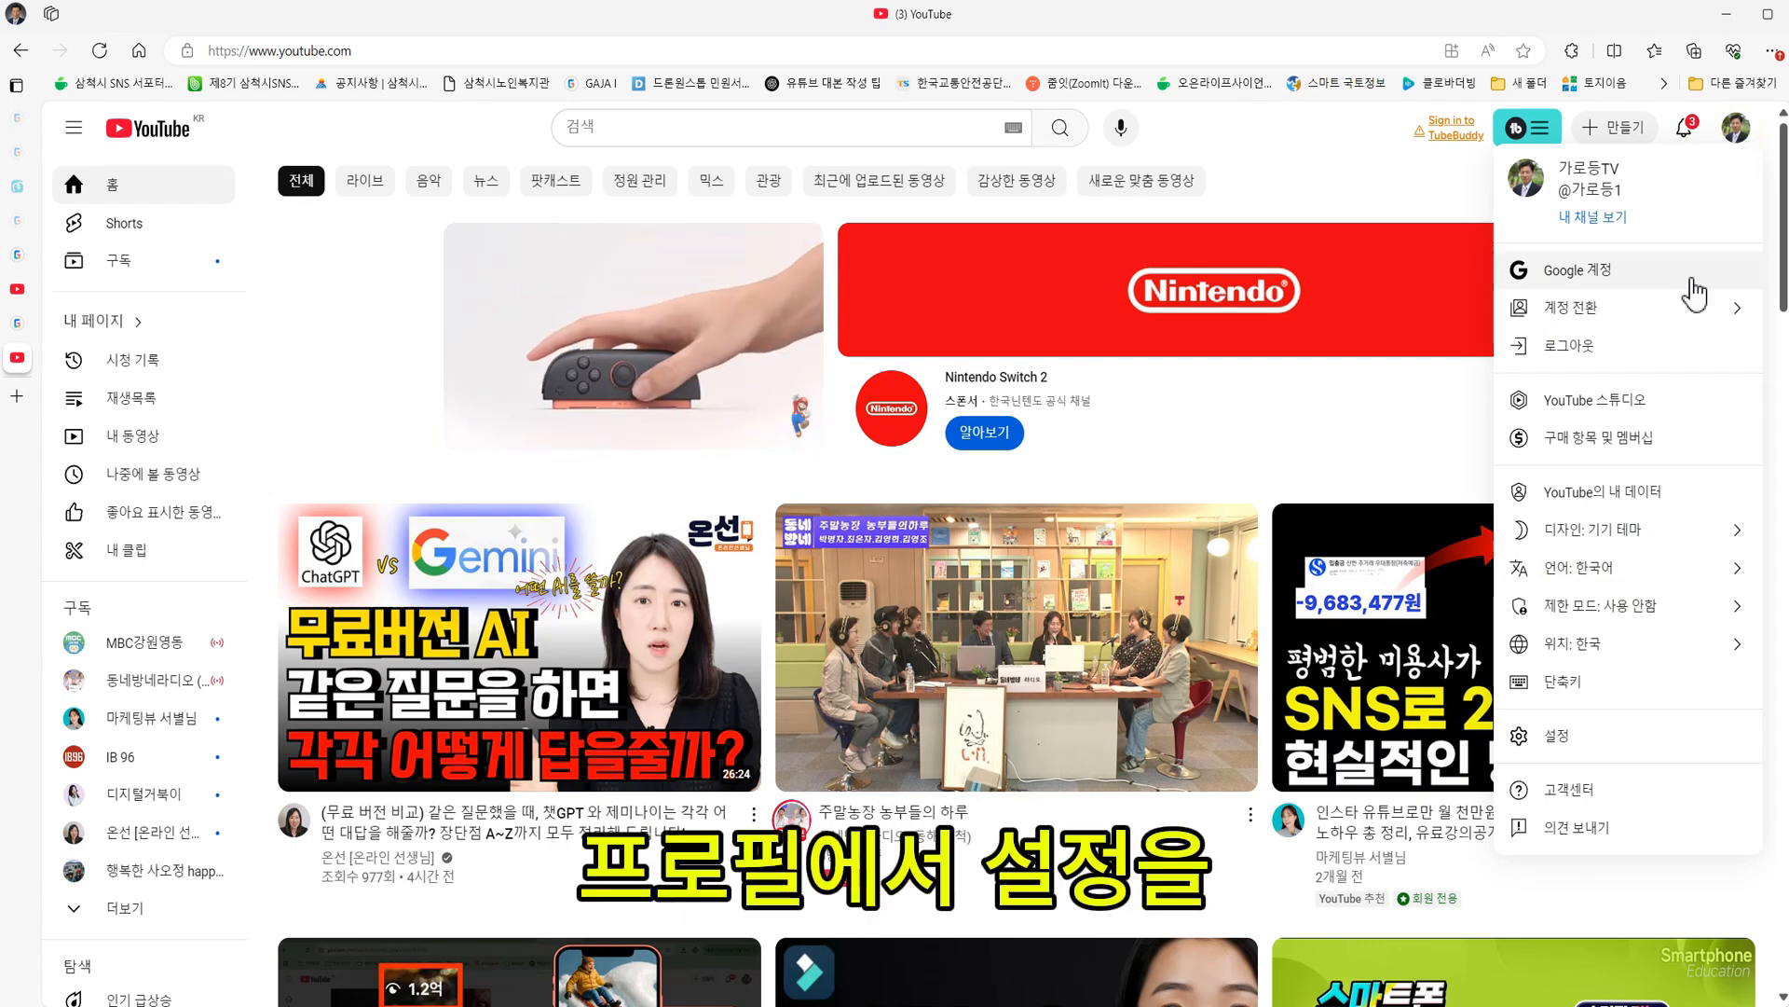
left_click(1566, 736)
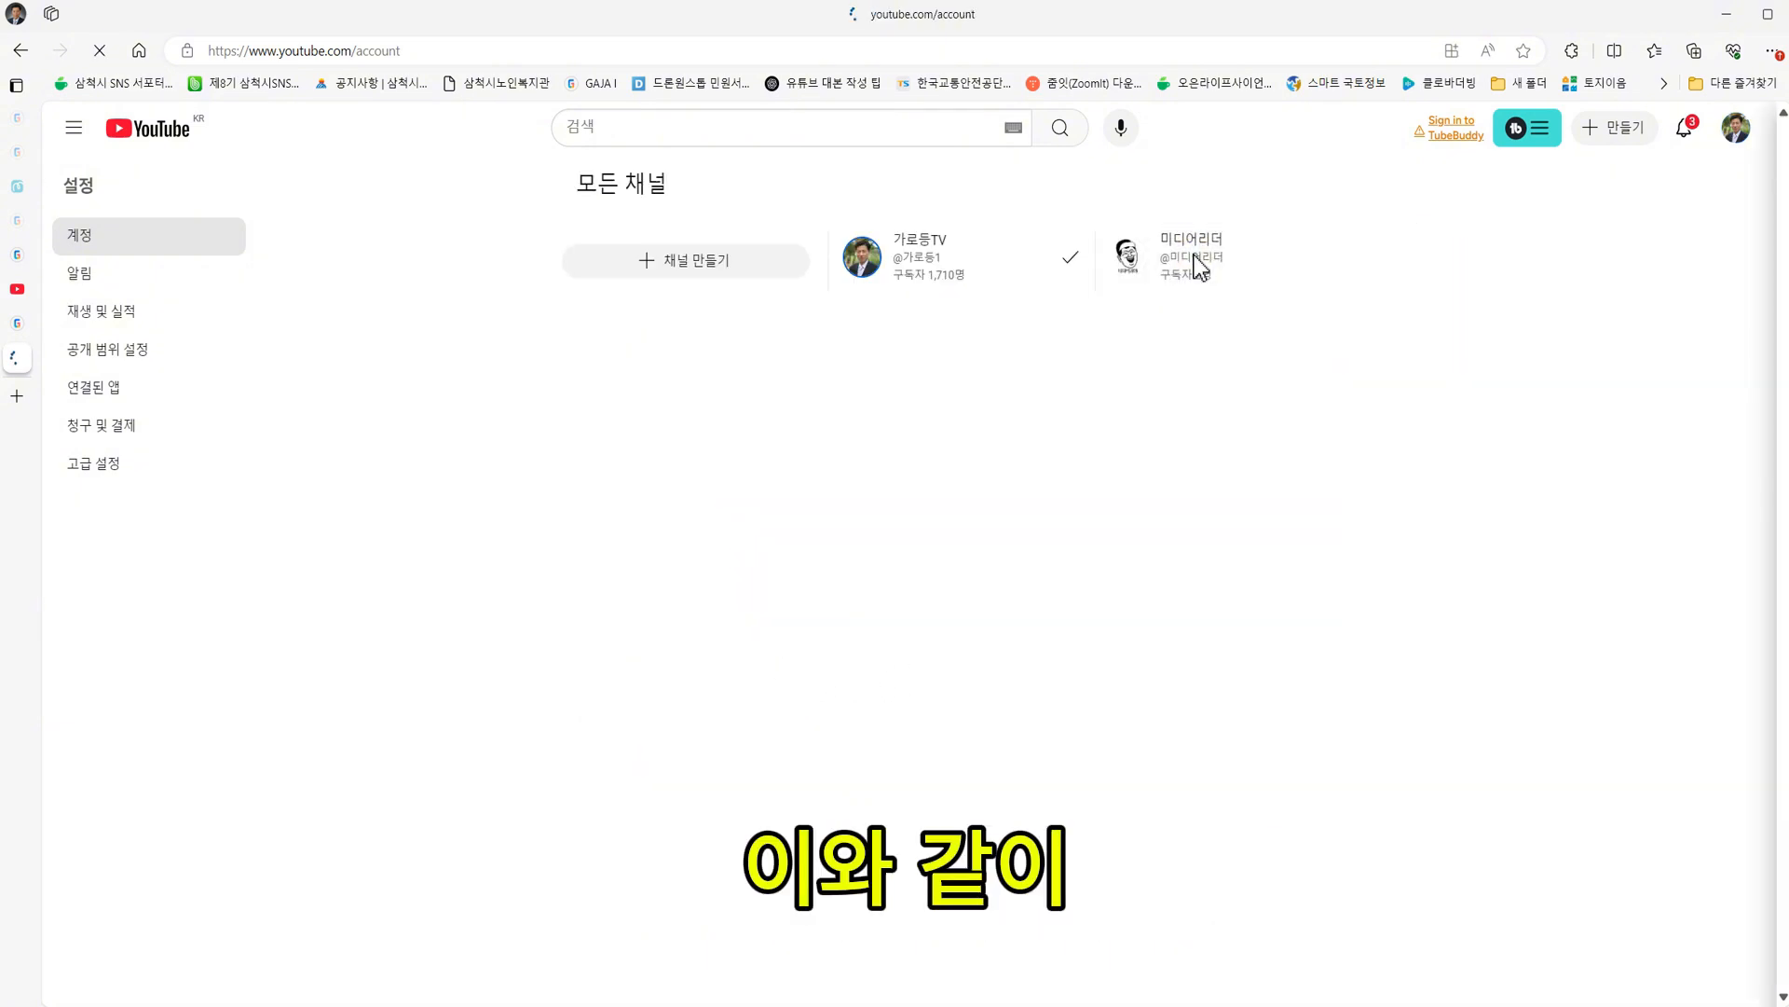
left_click(1199, 271)
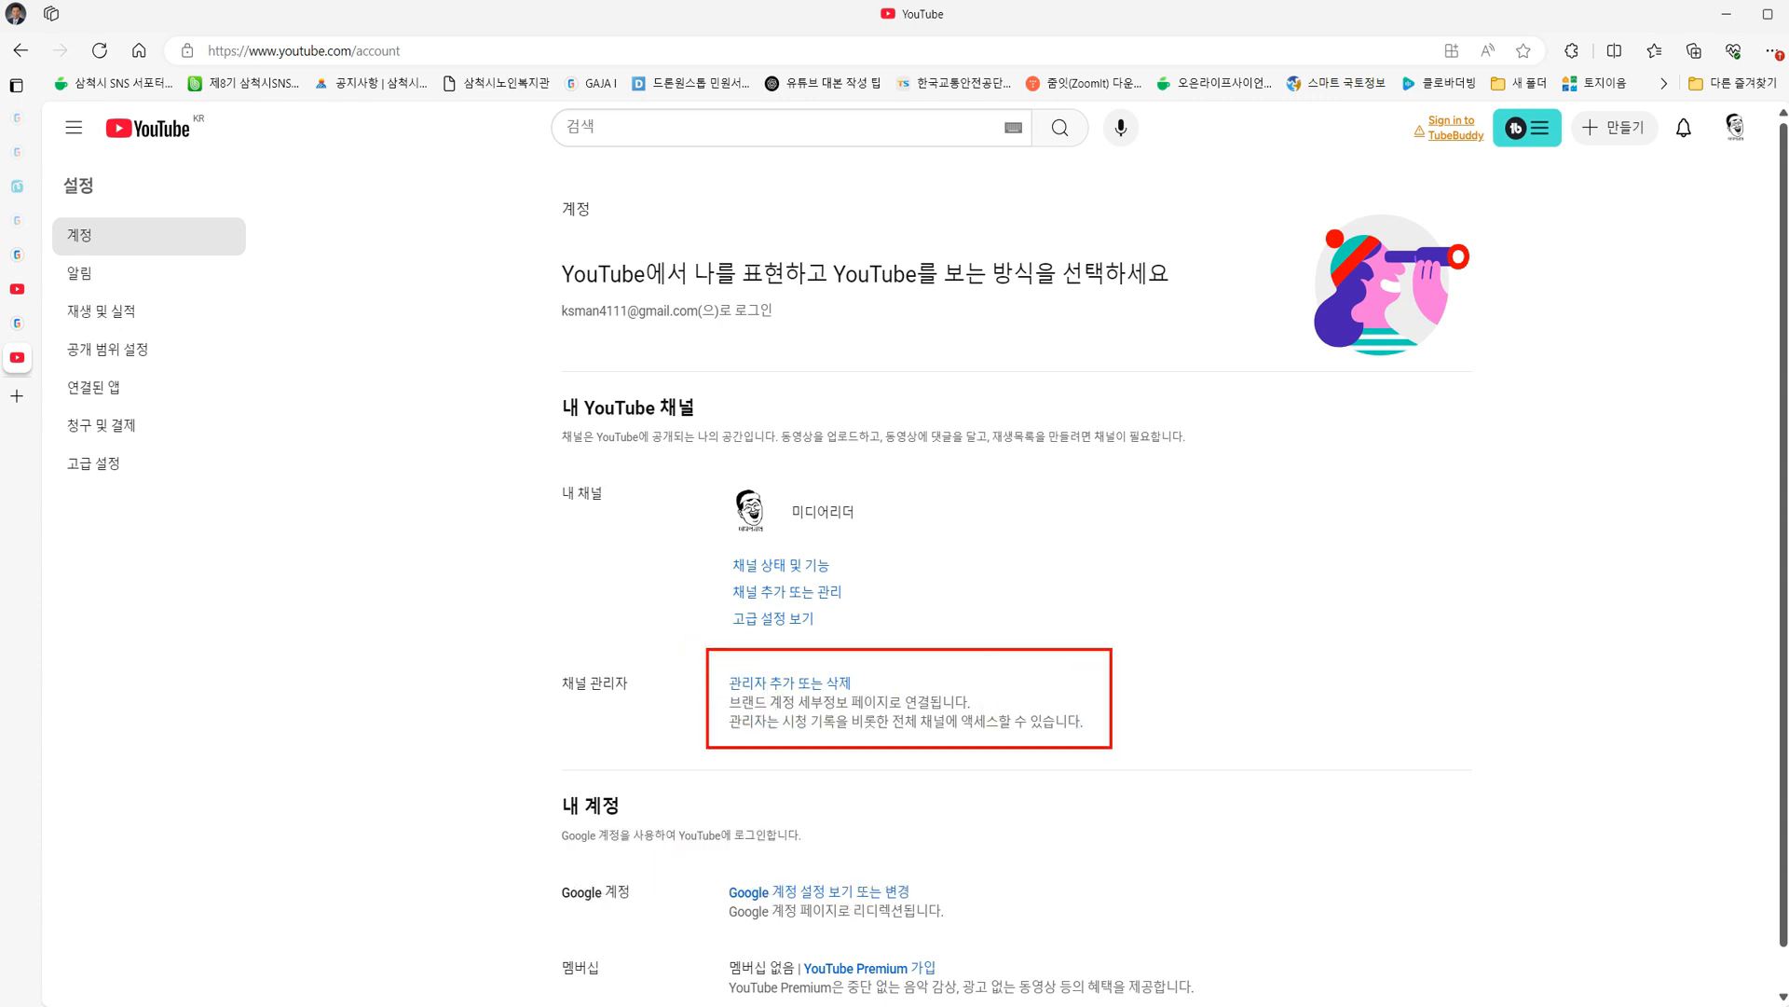
left_click_drag(930, 637, 1004, 612)
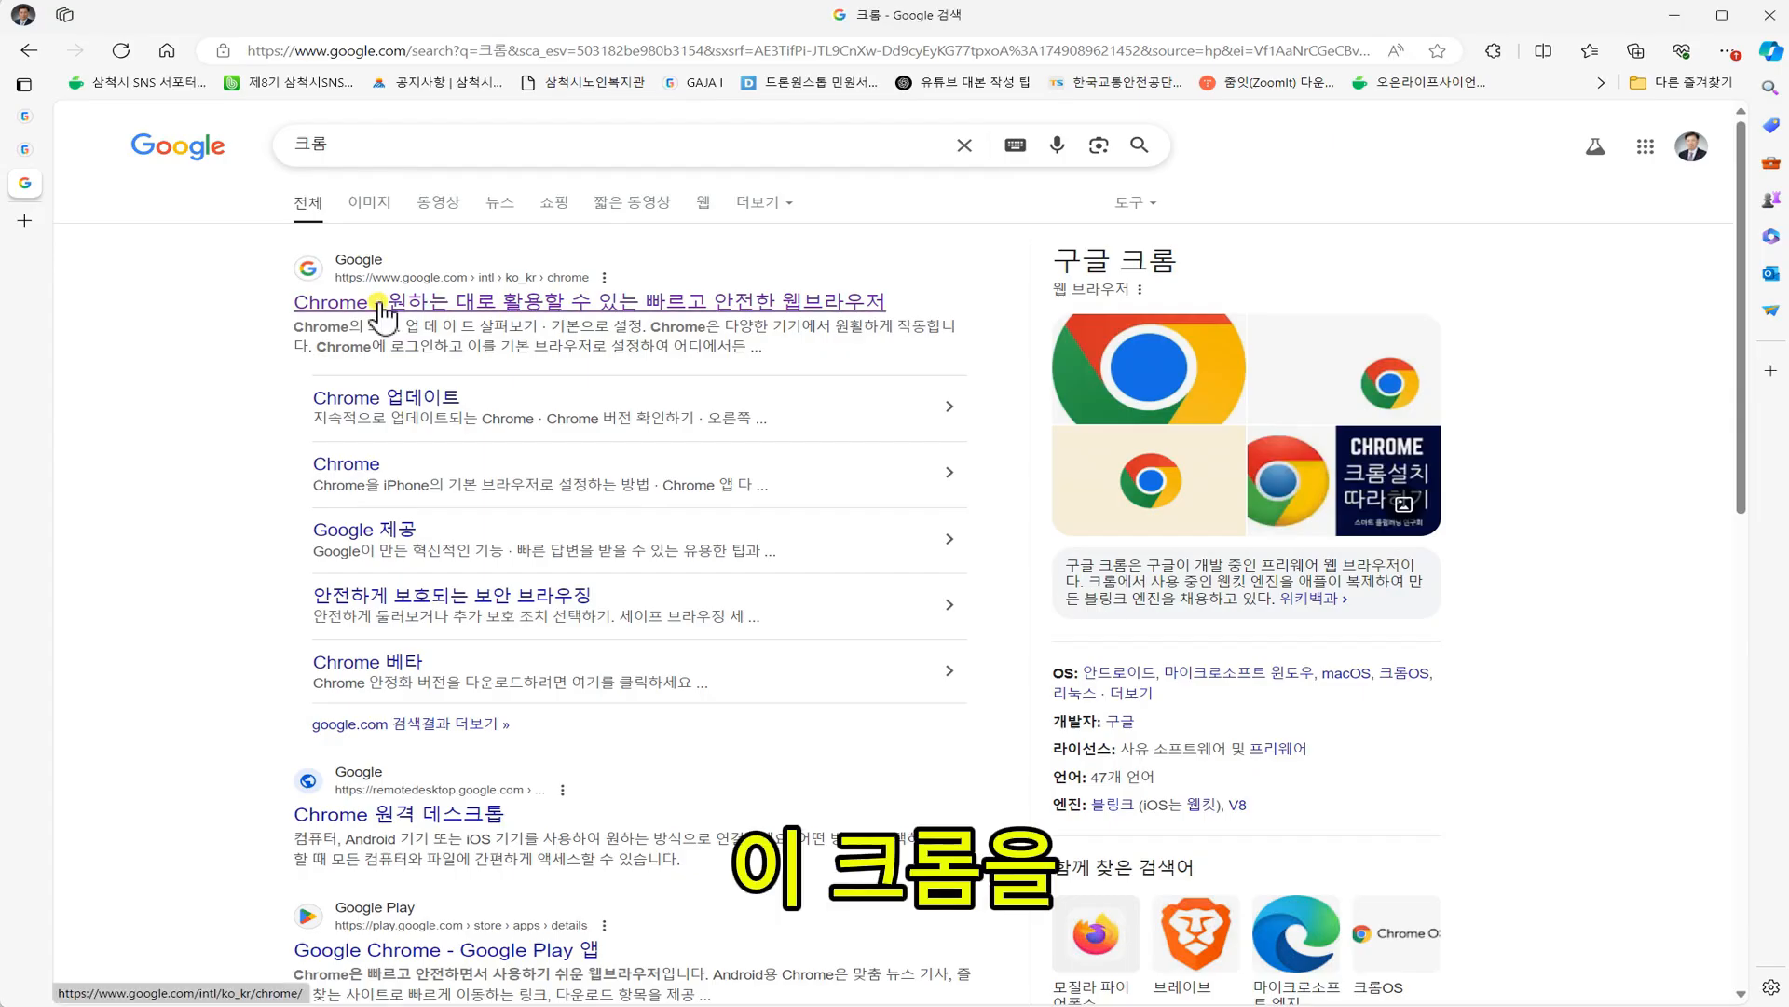
Download ChromeSetup.exe from the official Chrome page, run it, and accept the cookie notice.
left_click(382, 308)
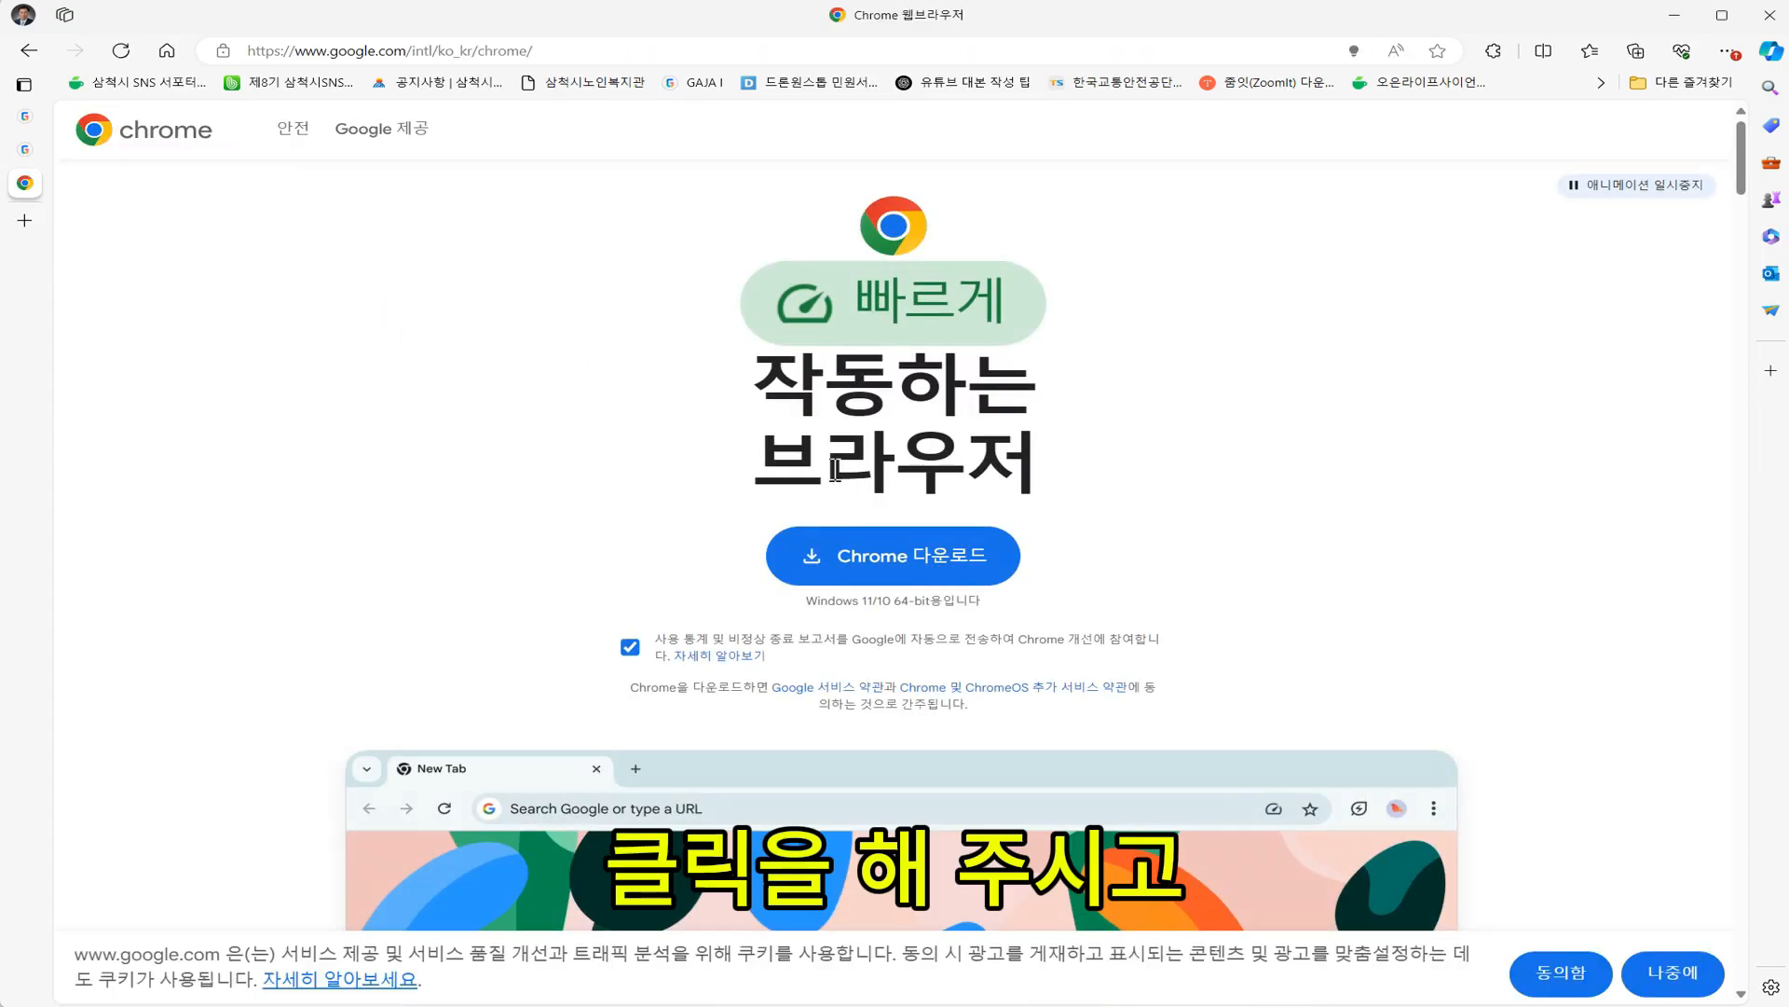
left_click(951, 559)
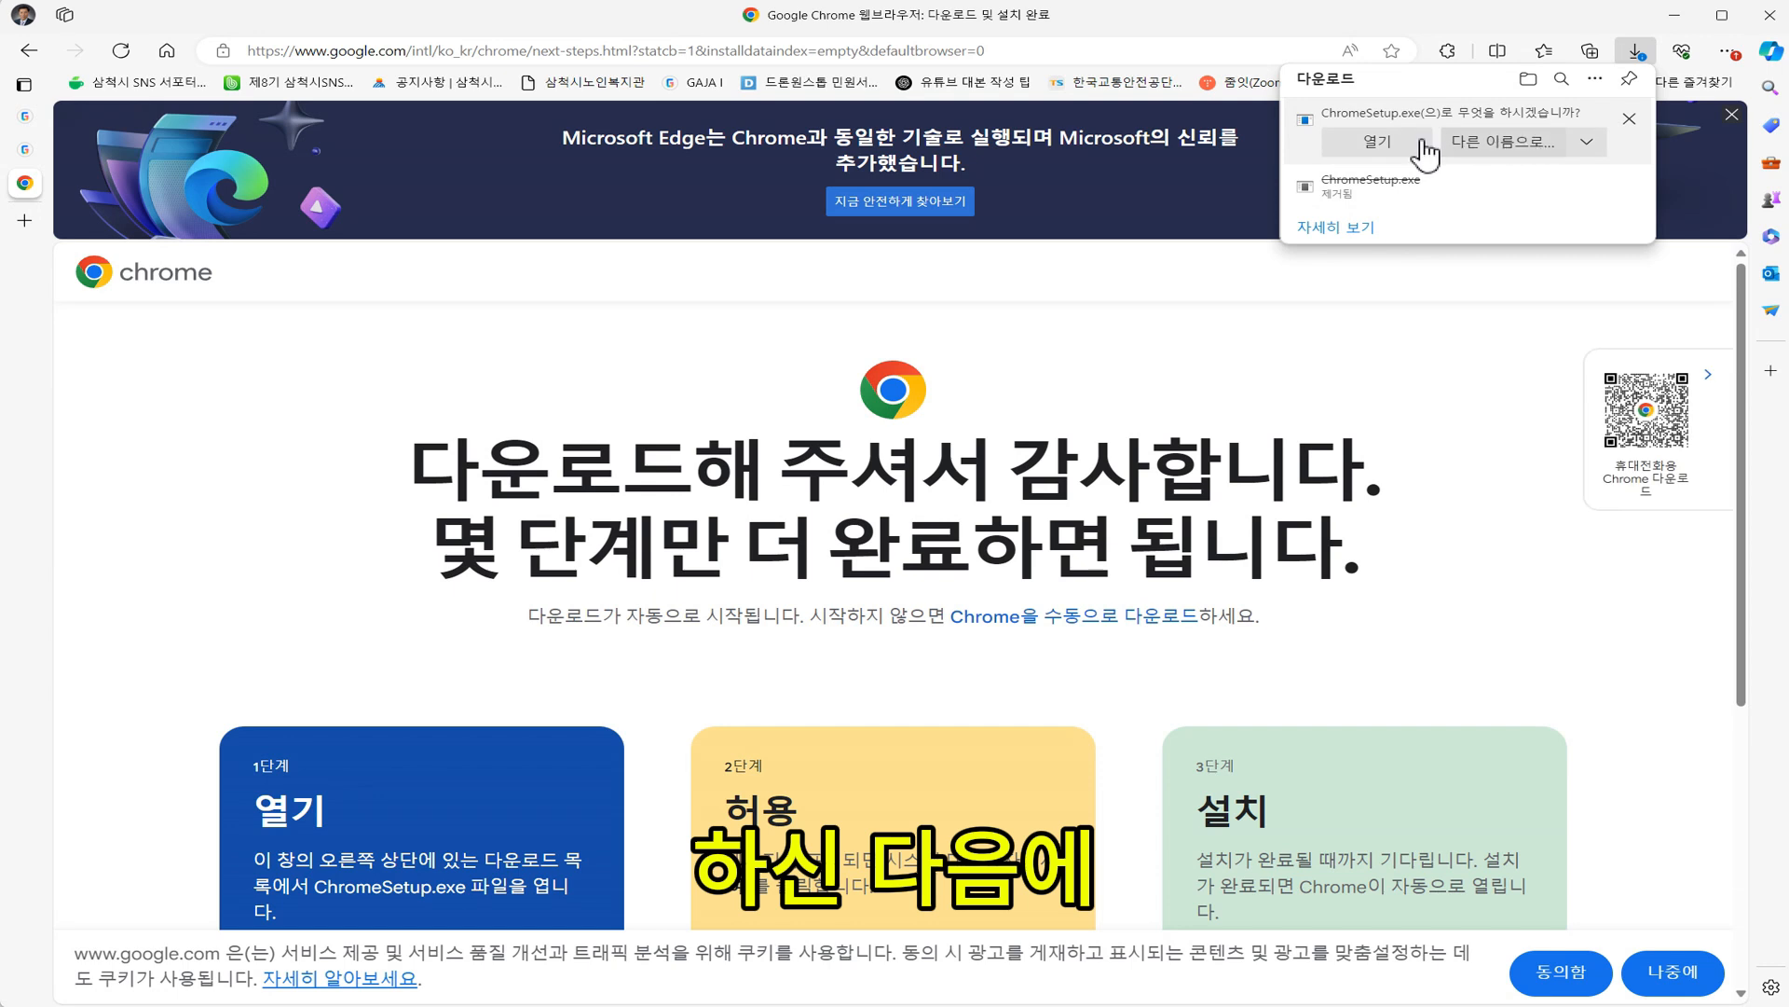
left_click(1378, 144)
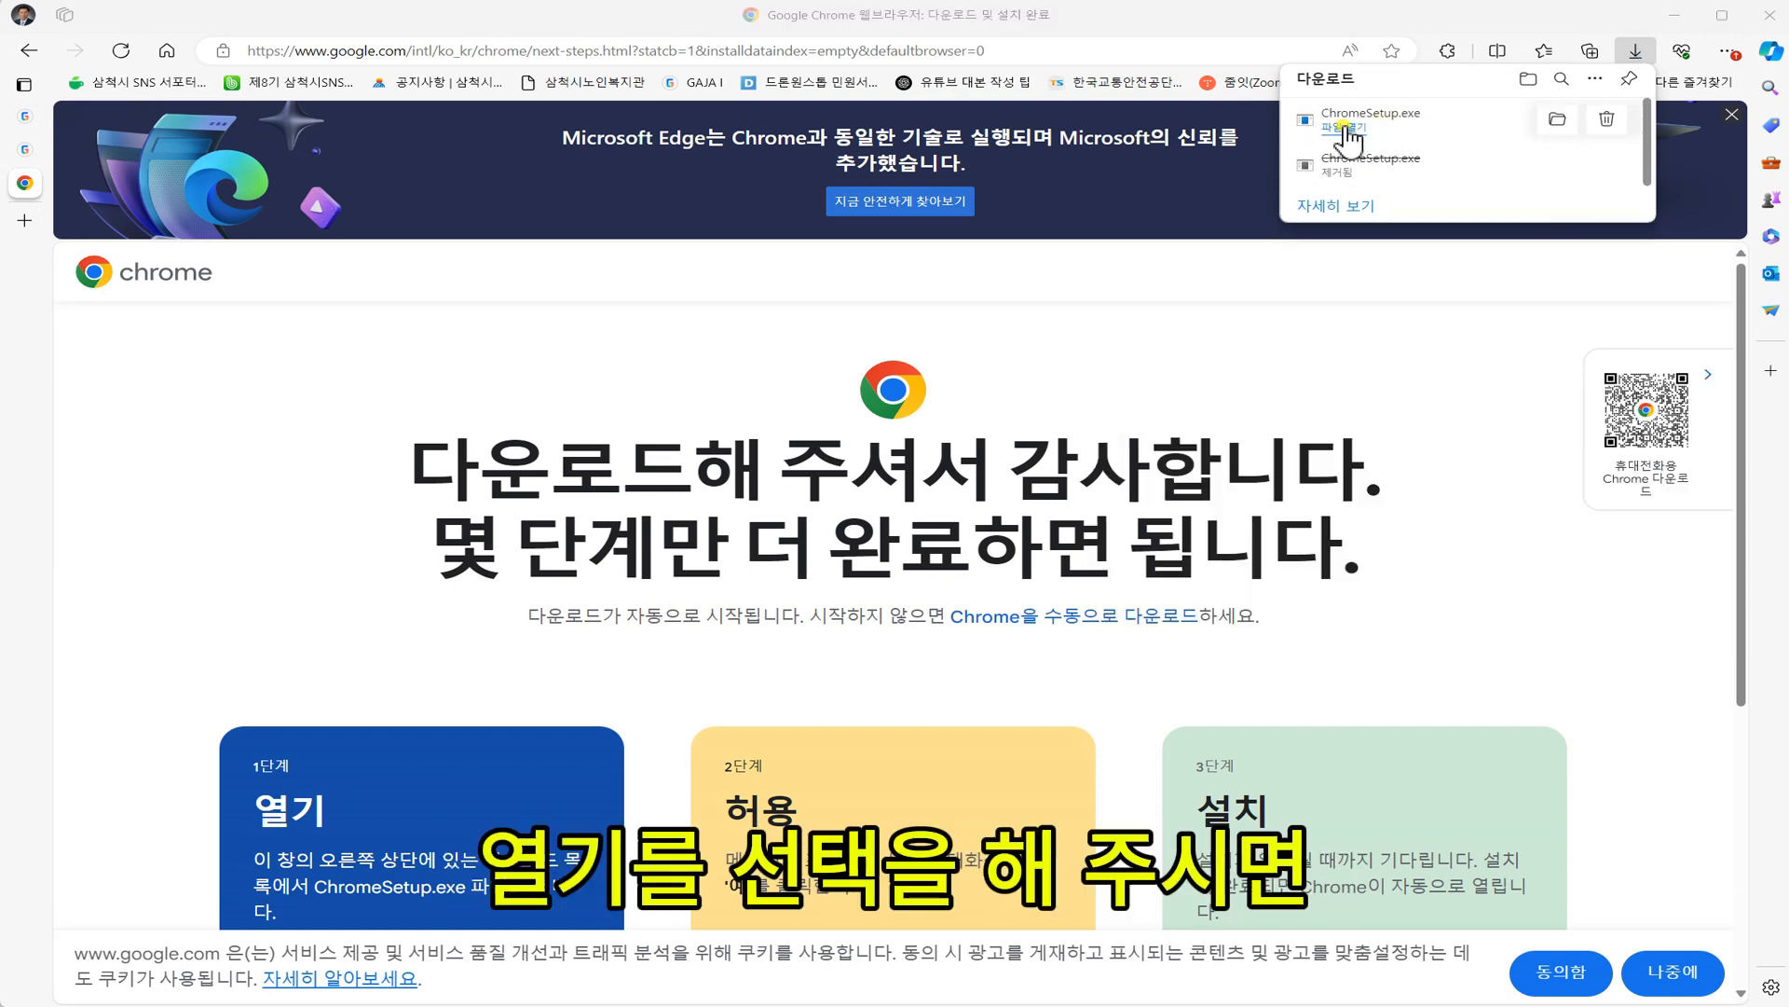
left_click(1346, 131)
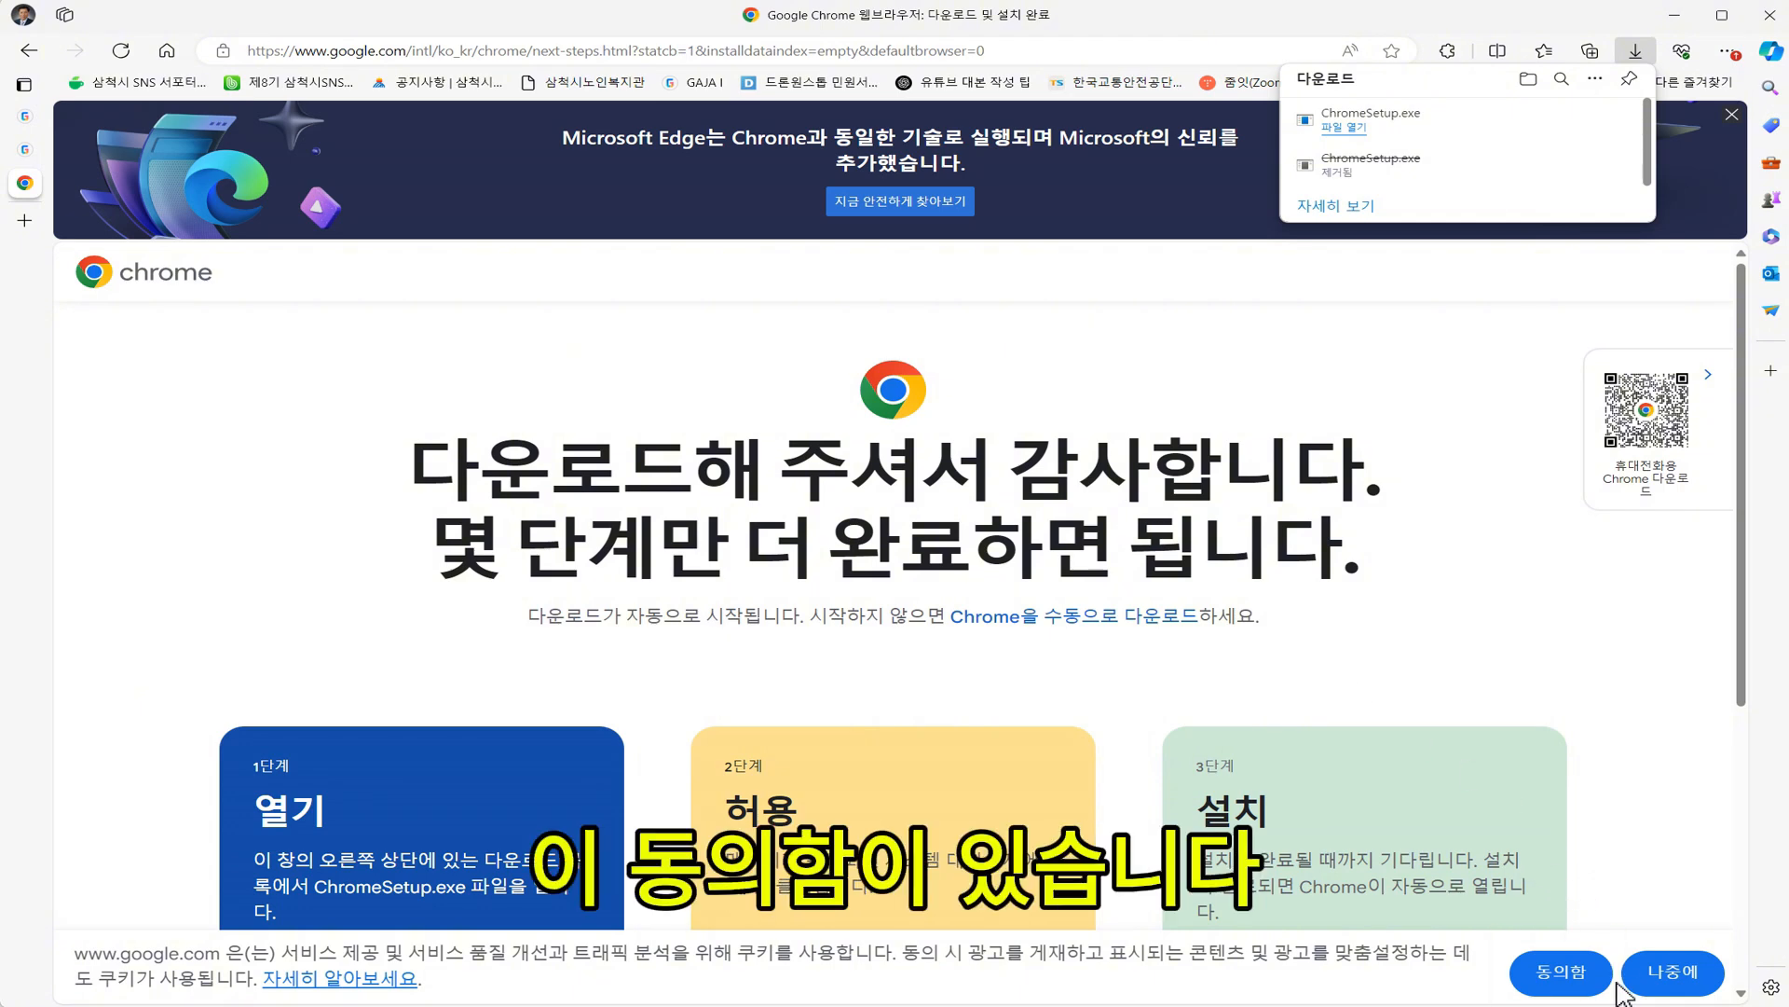
left_click(1574, 981)
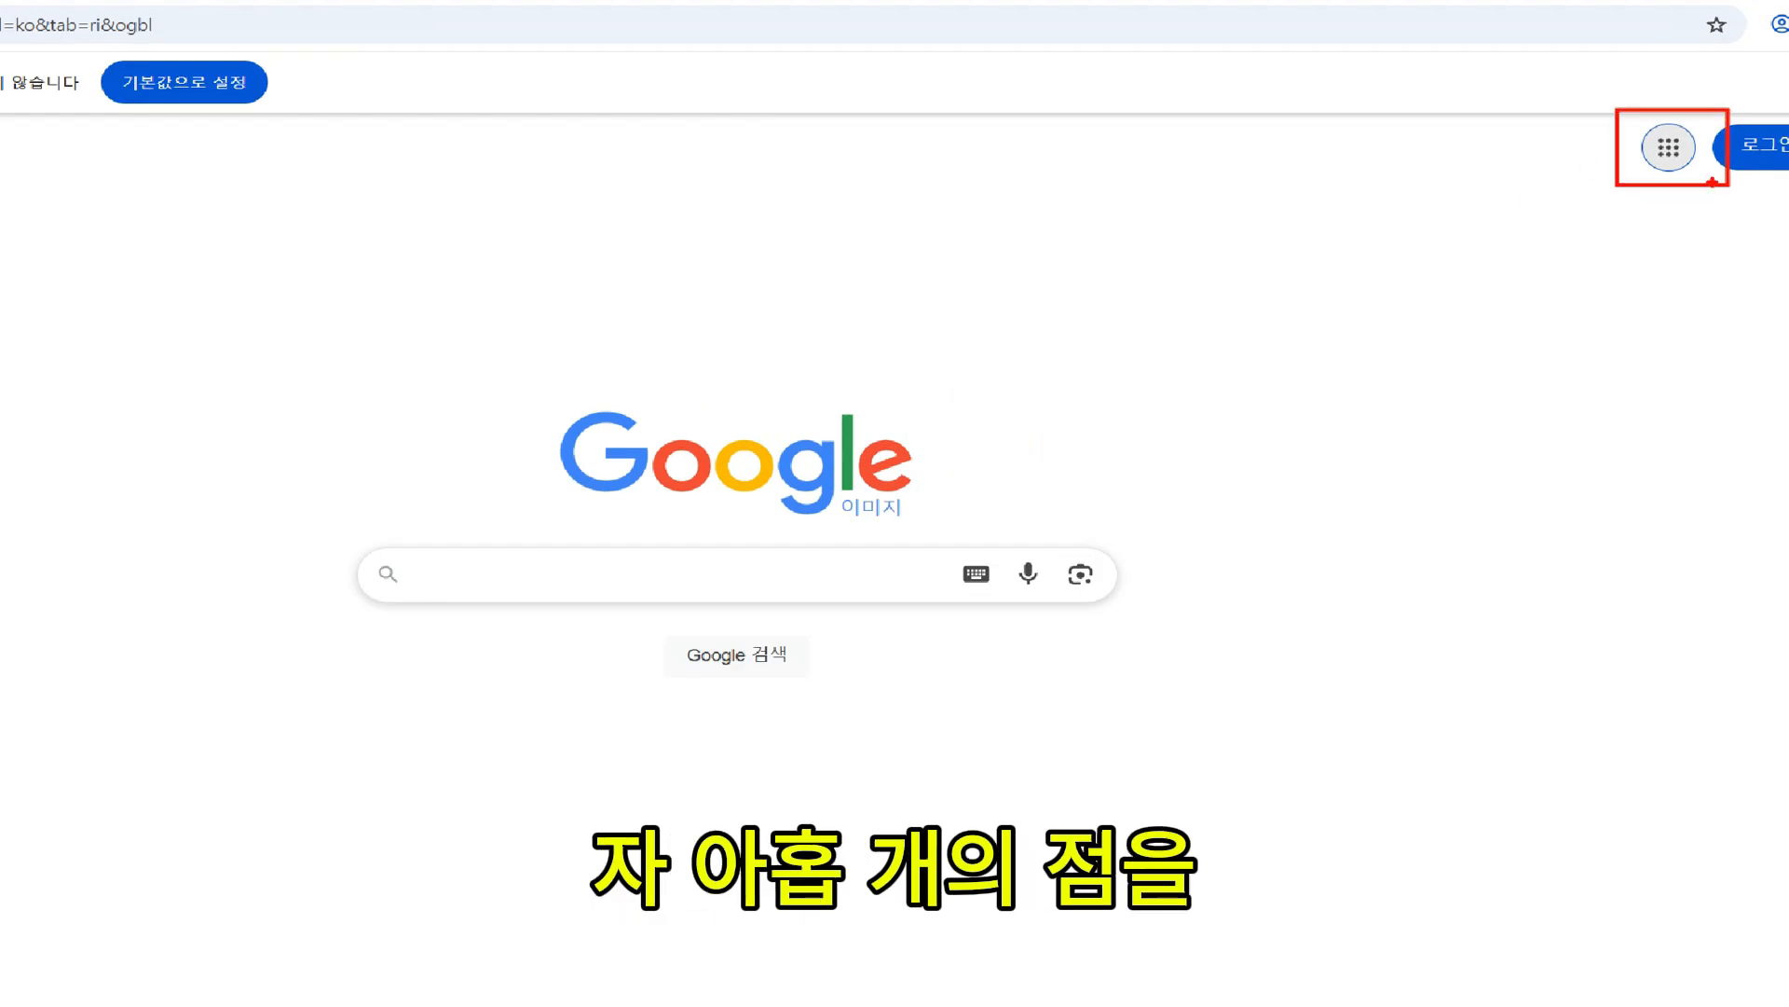
Go to the Google Account page through the apps grid and start 계정 만들기.
left_click(1669, 147)
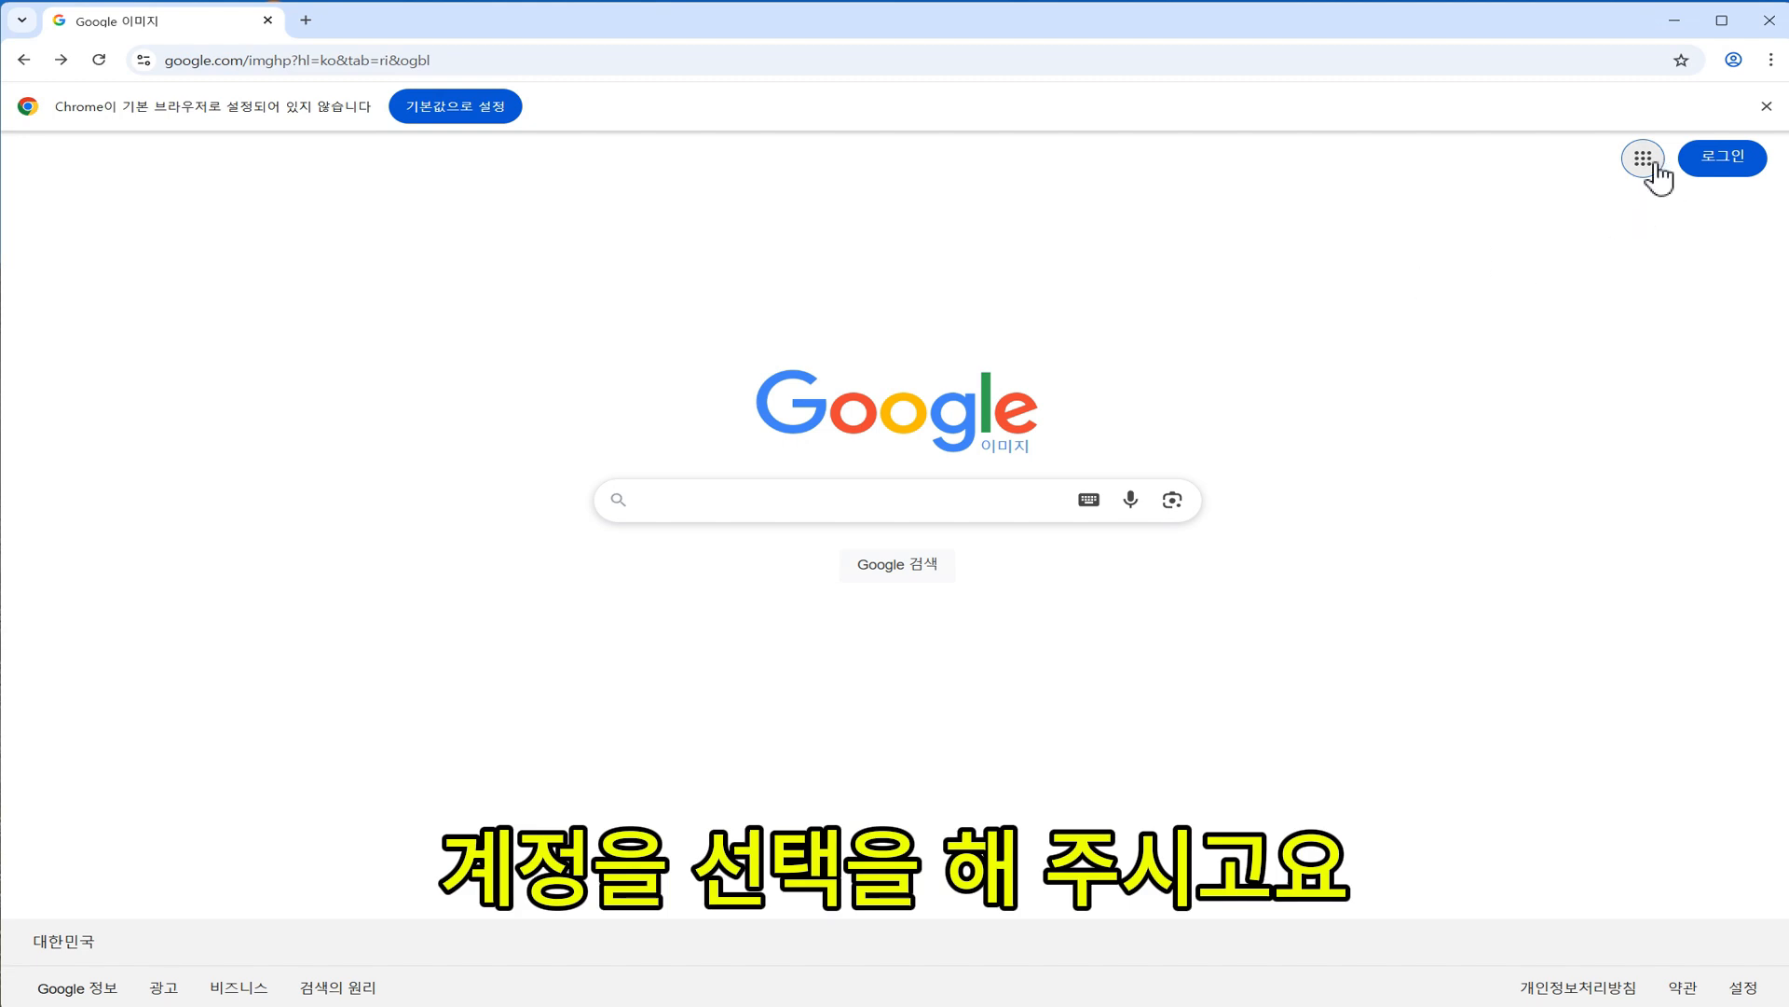
left_click(1682, 129)
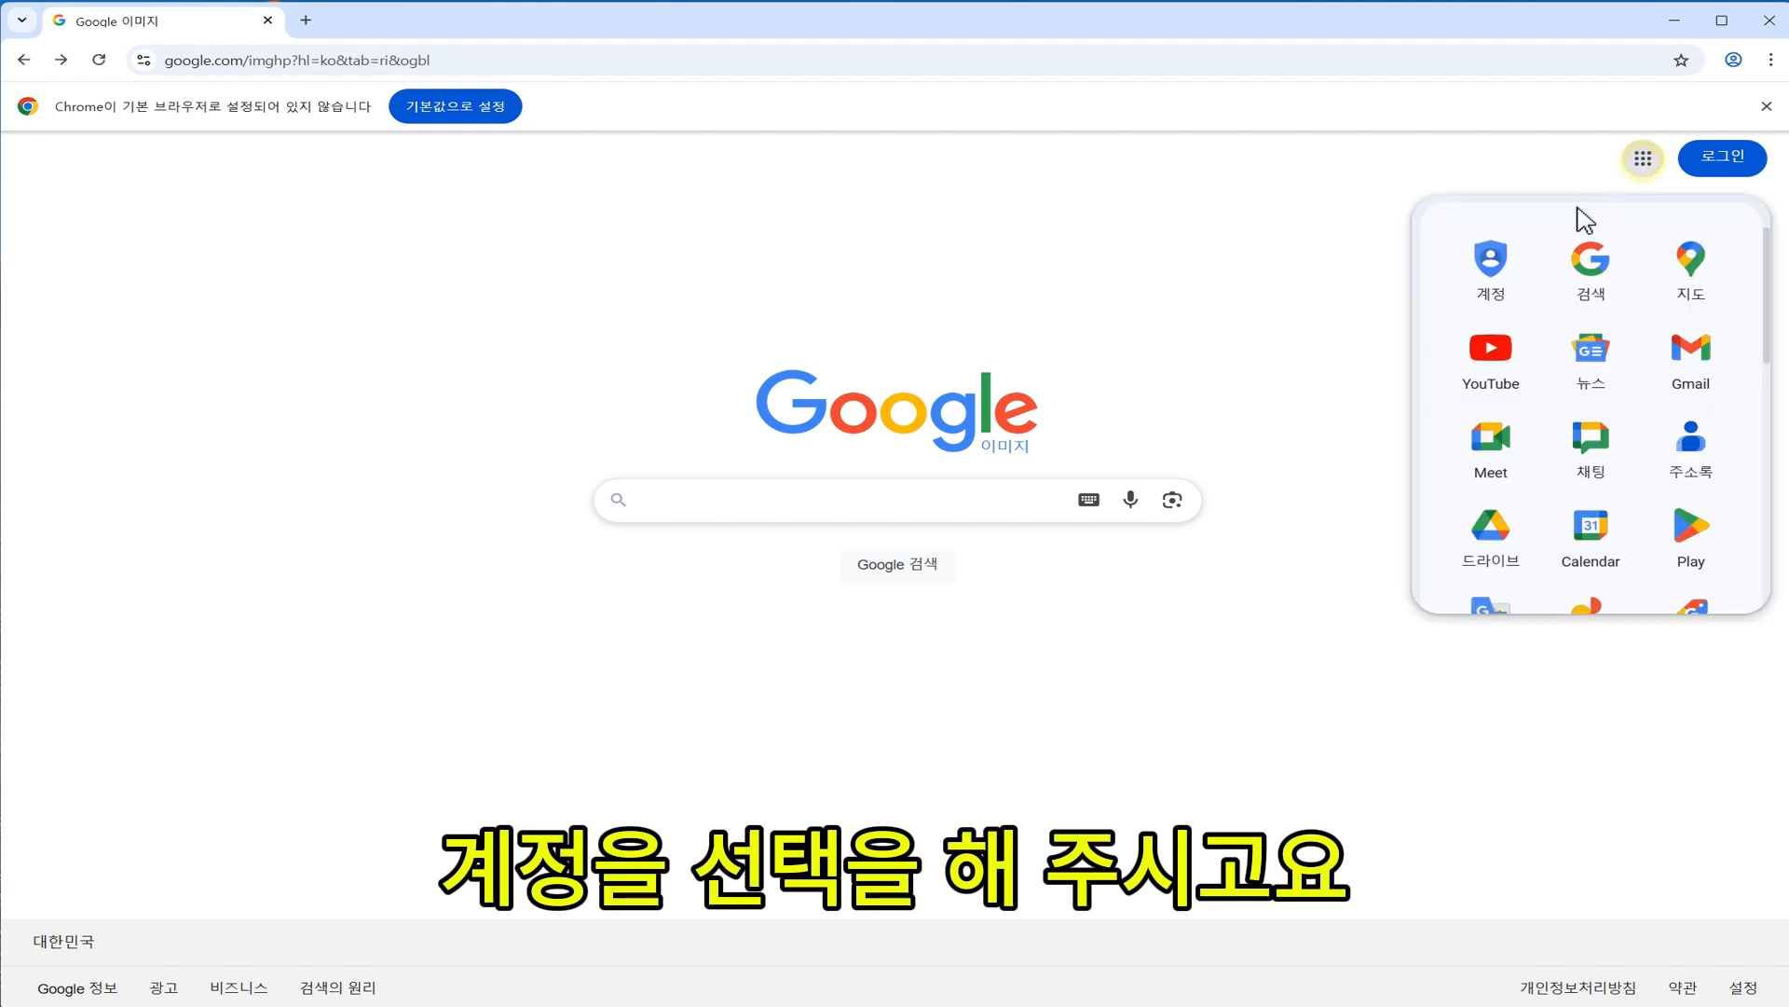
left_click(1491, 266)
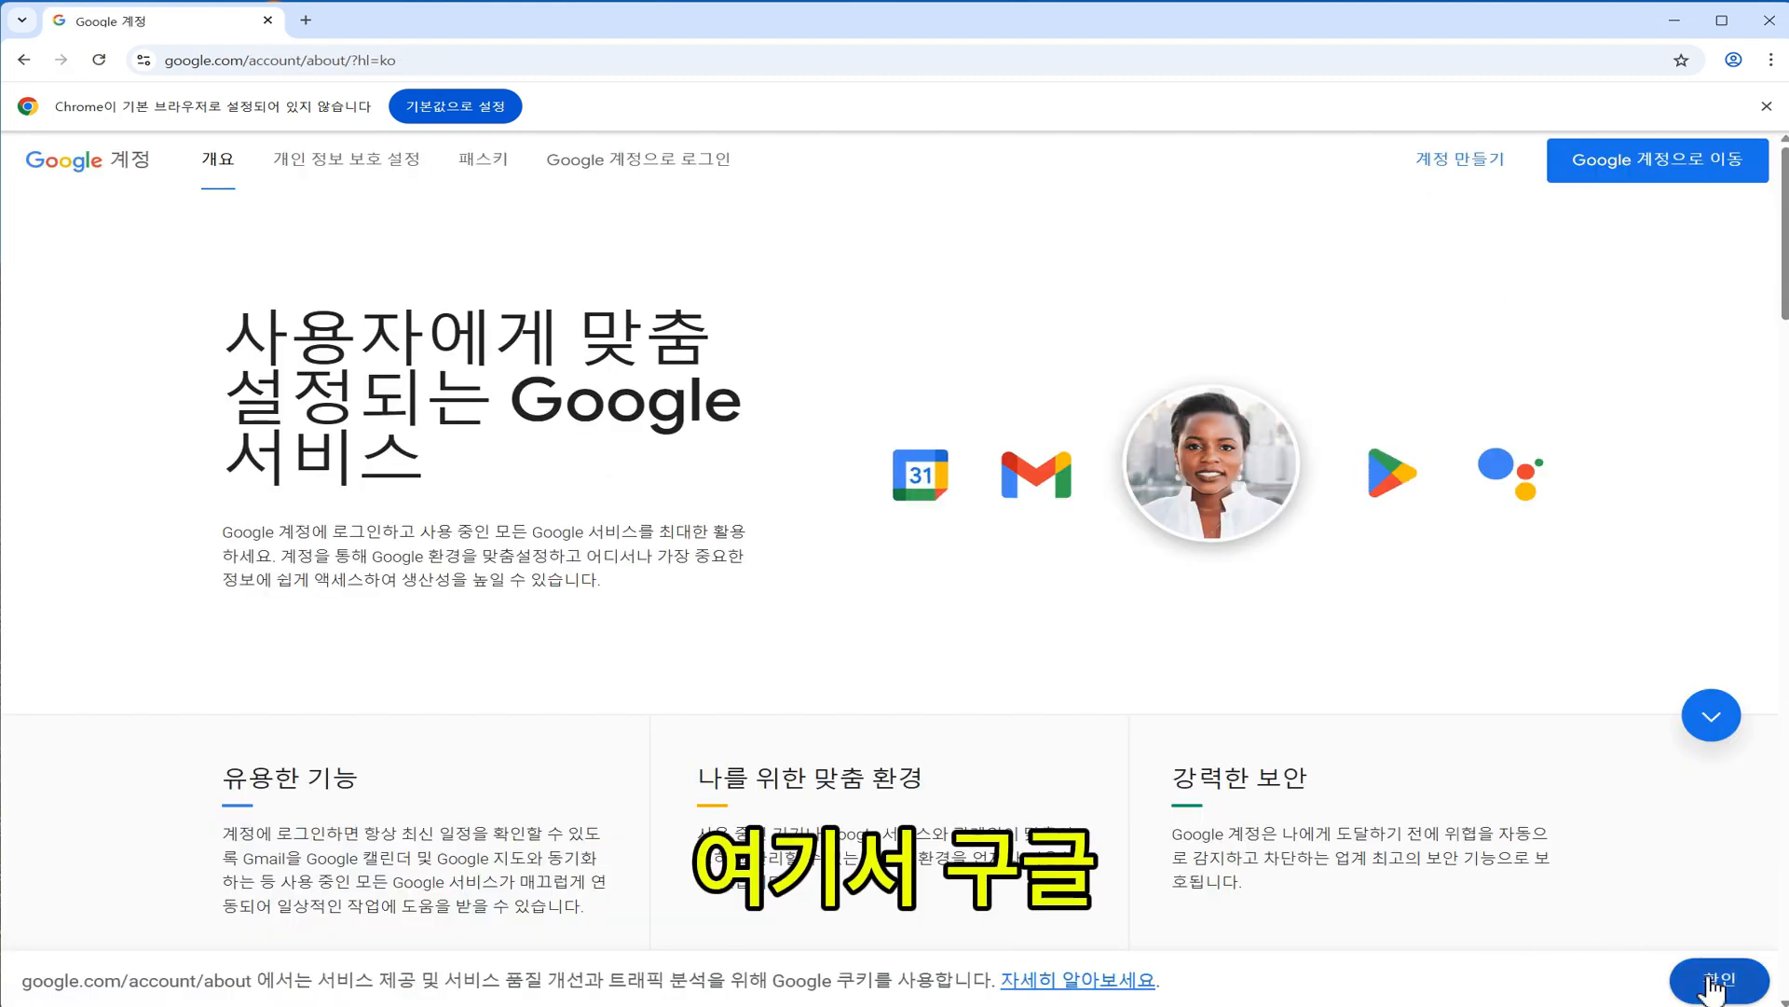
left_click(1487, 168)
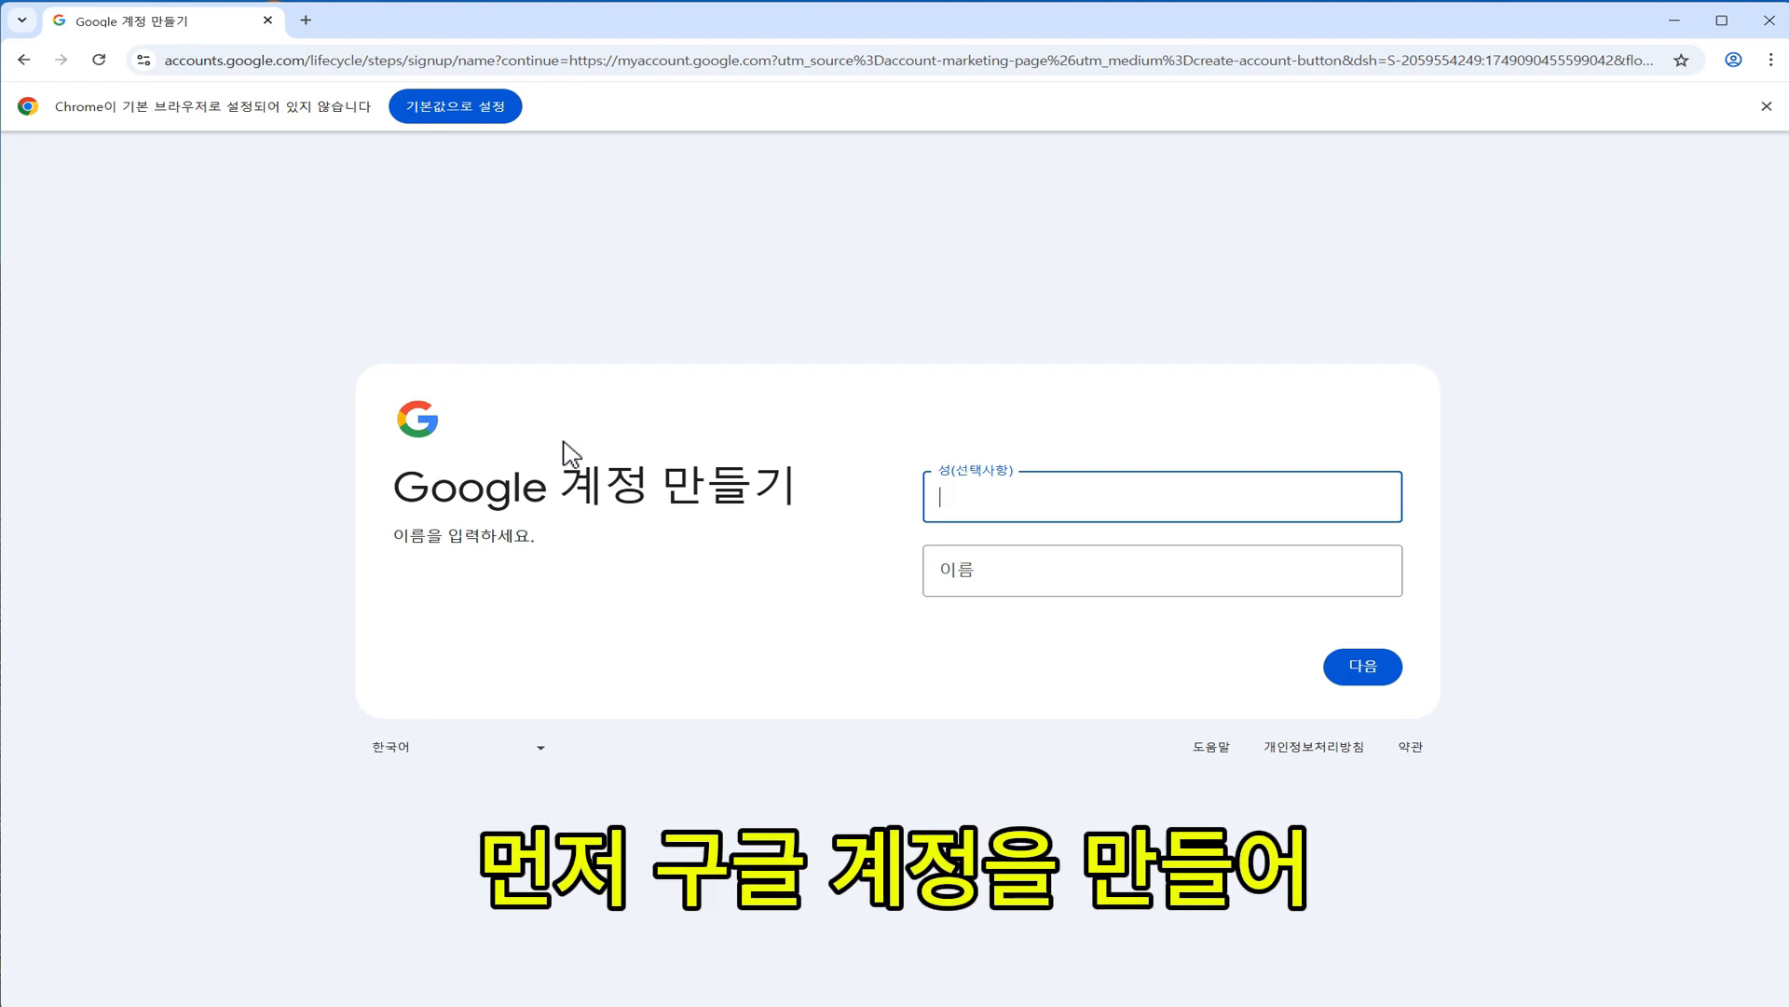
Enter the surname and first name on the sign-up form and continue.
left_click(988, 499)
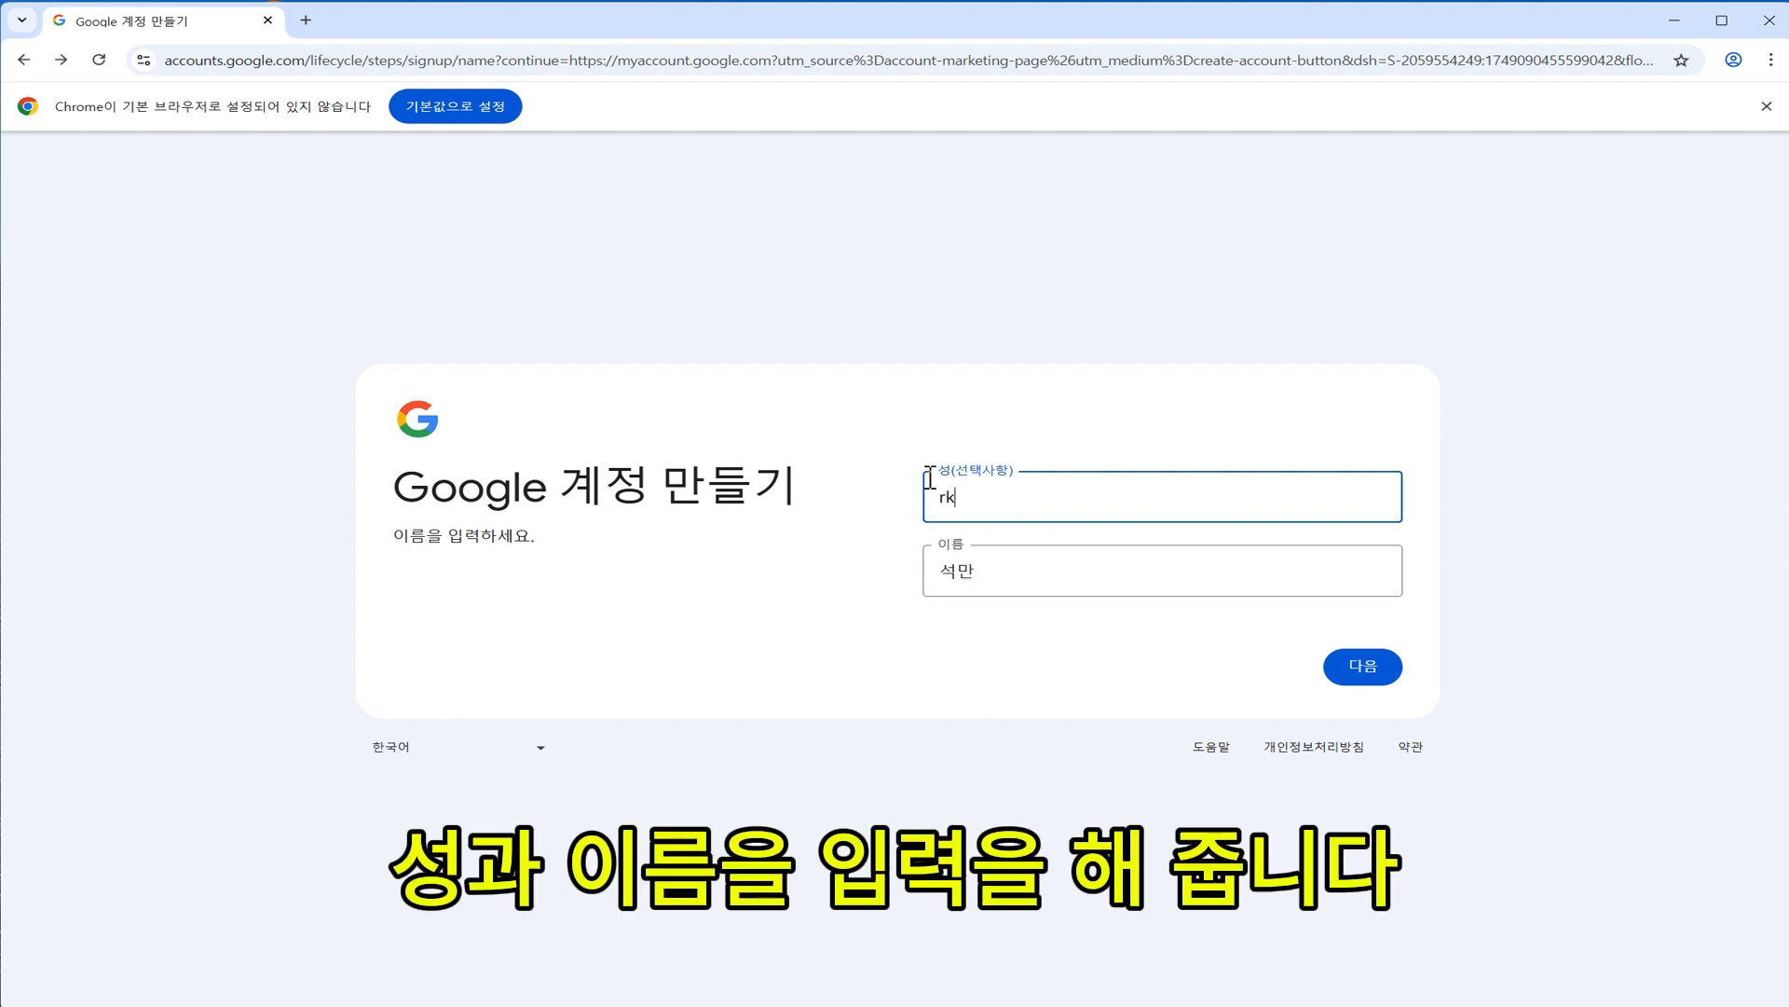
type("ㄱ")
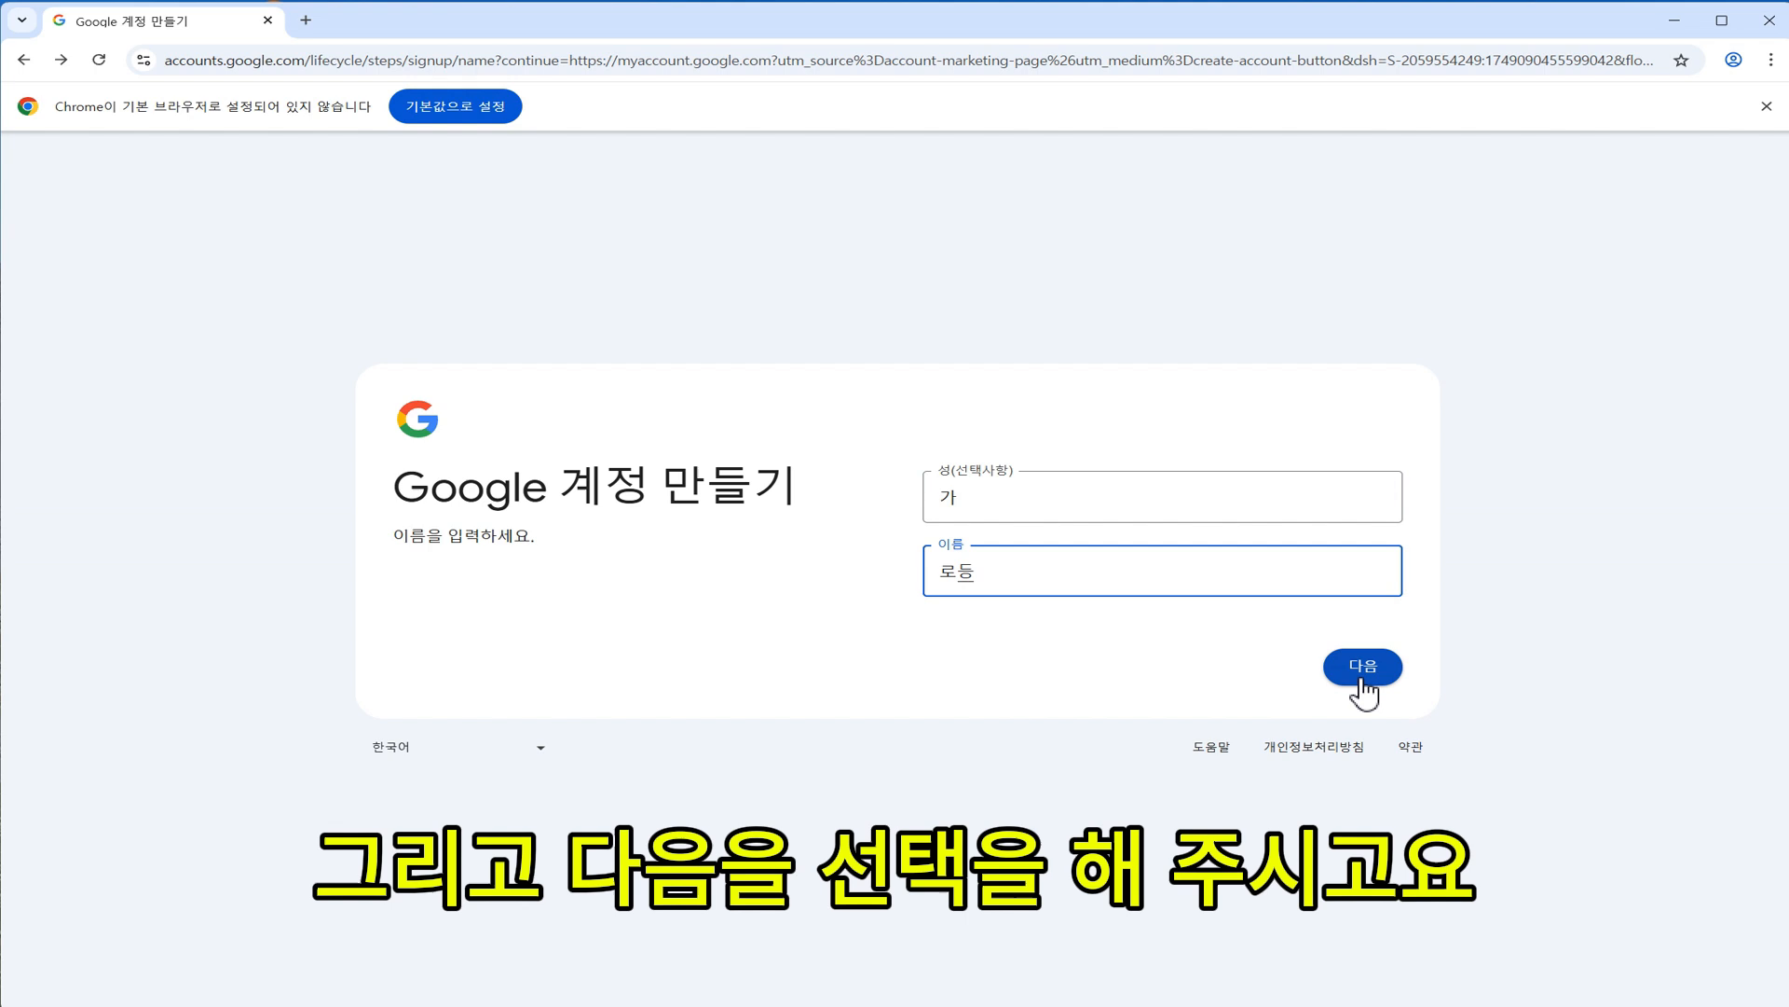
left_click(1365, 671)
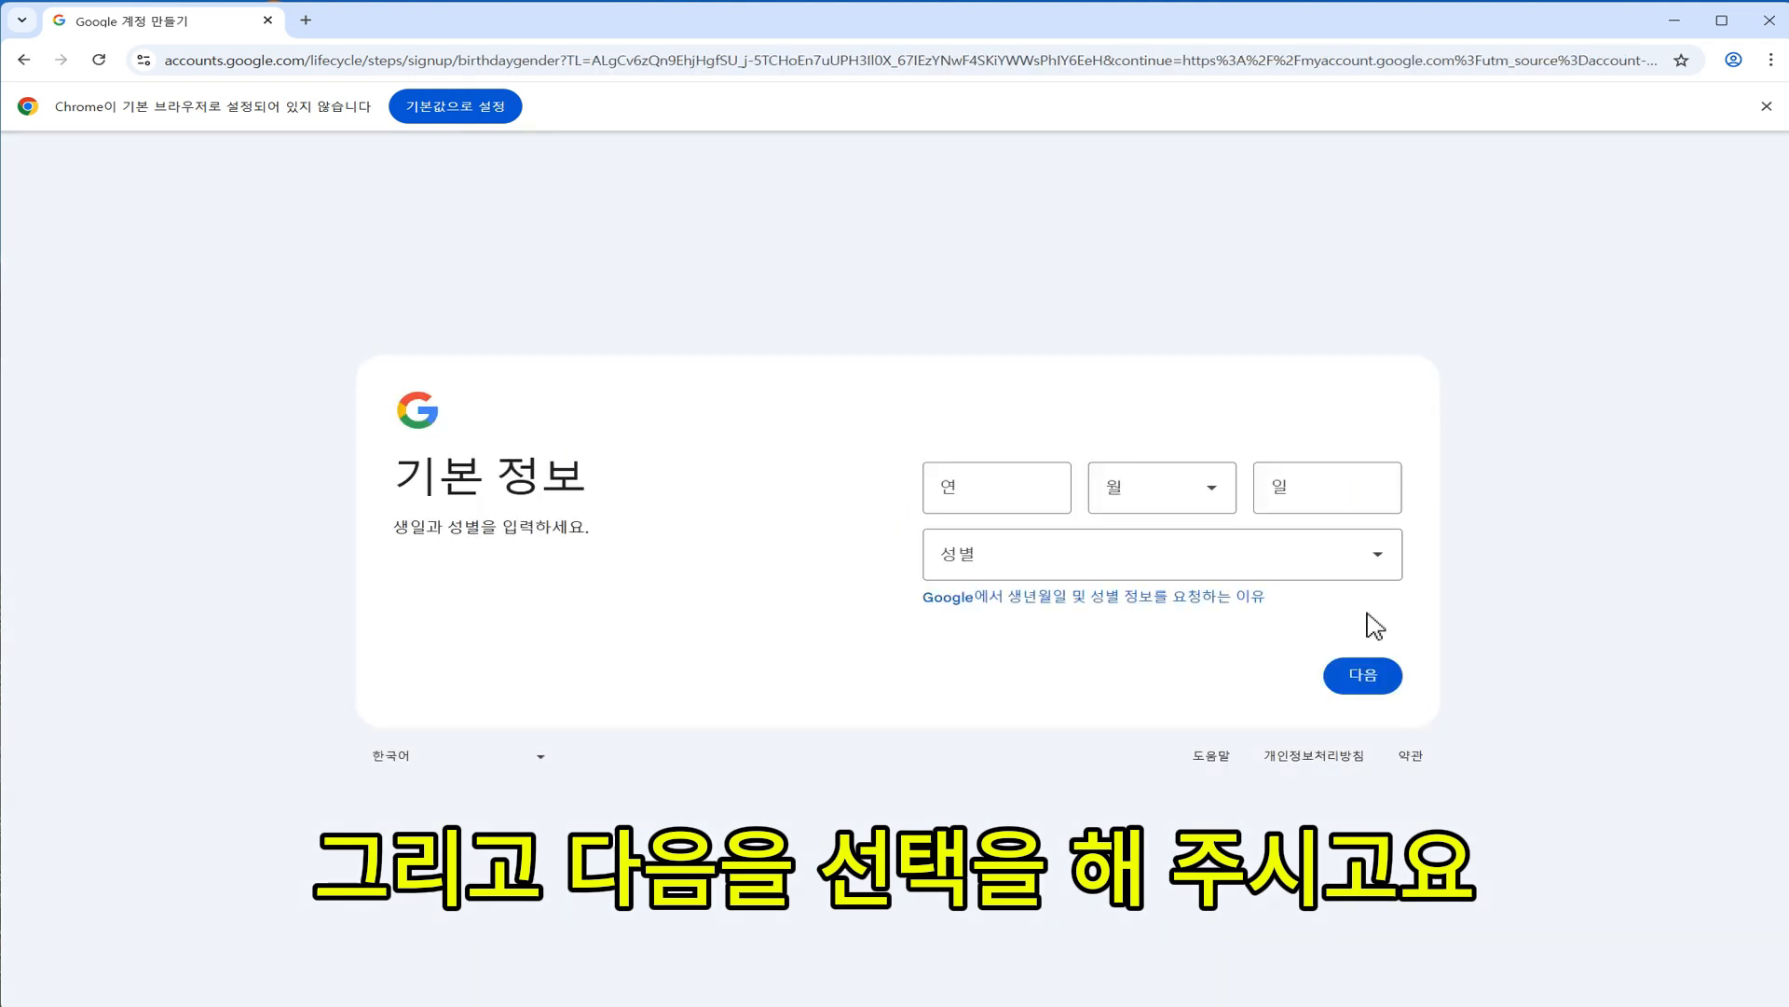
Enter the birthday, choose 남자 as gender, and pick the second suggested Gmail address.
left_click(998, 484)
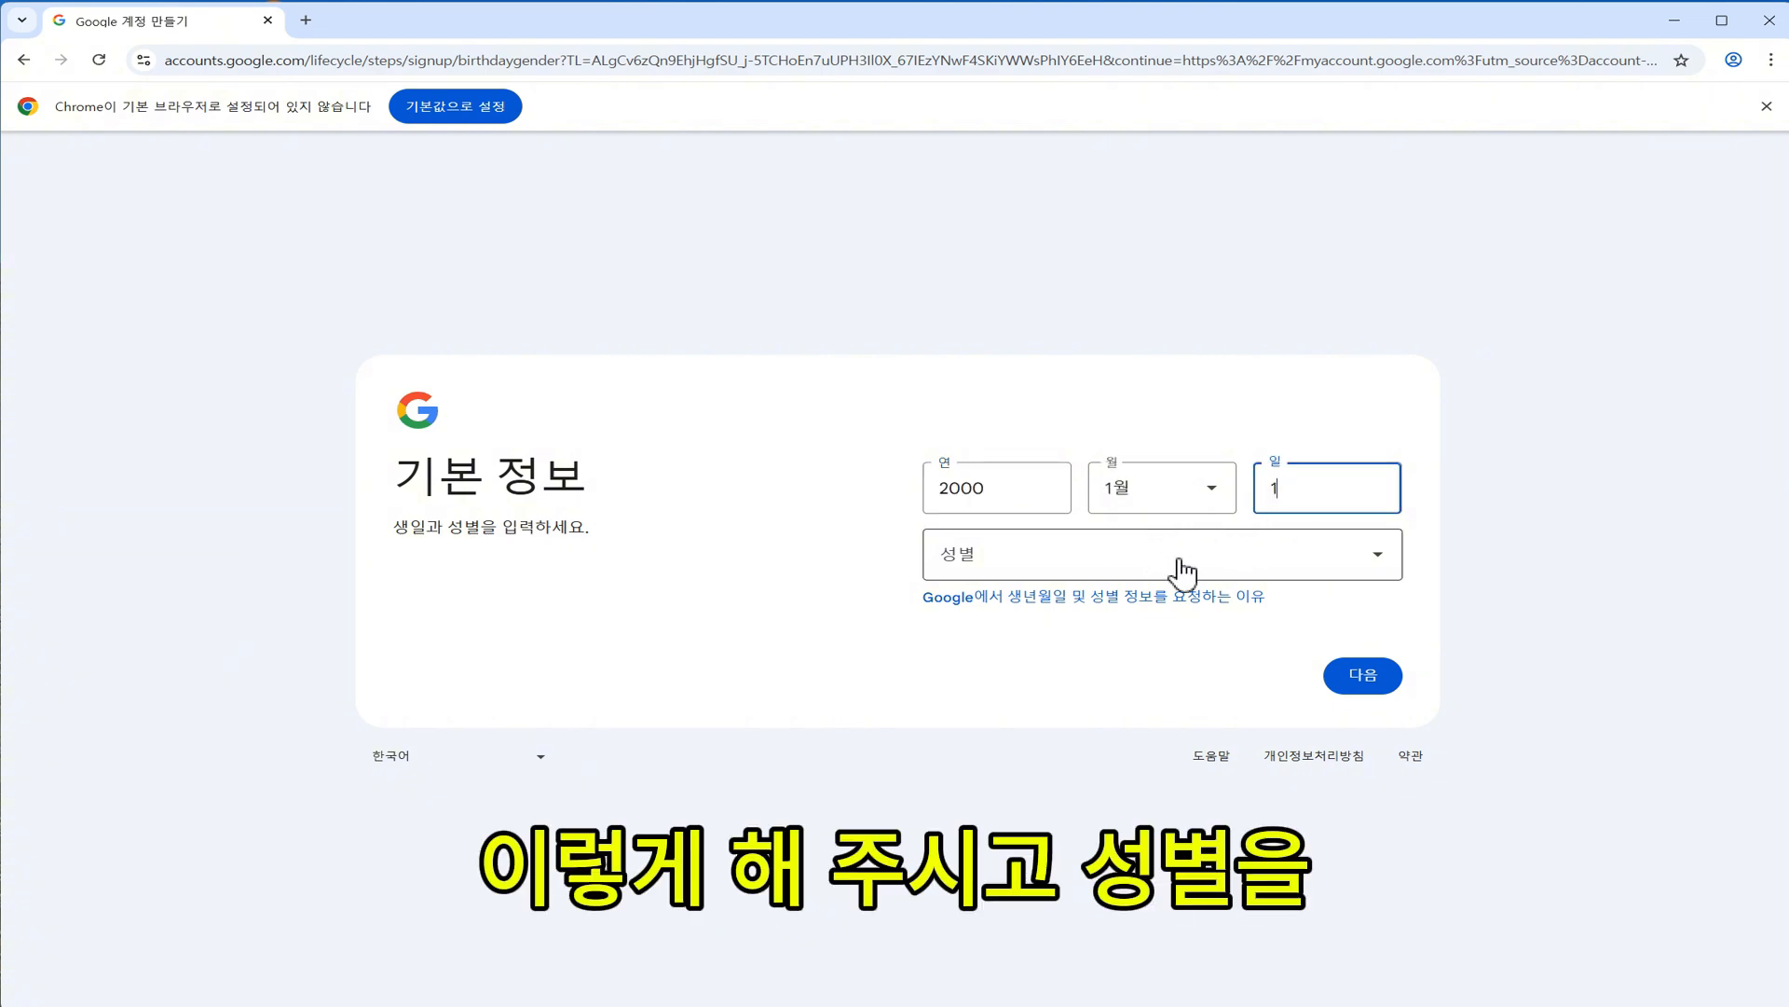
left_click(1178, 560)
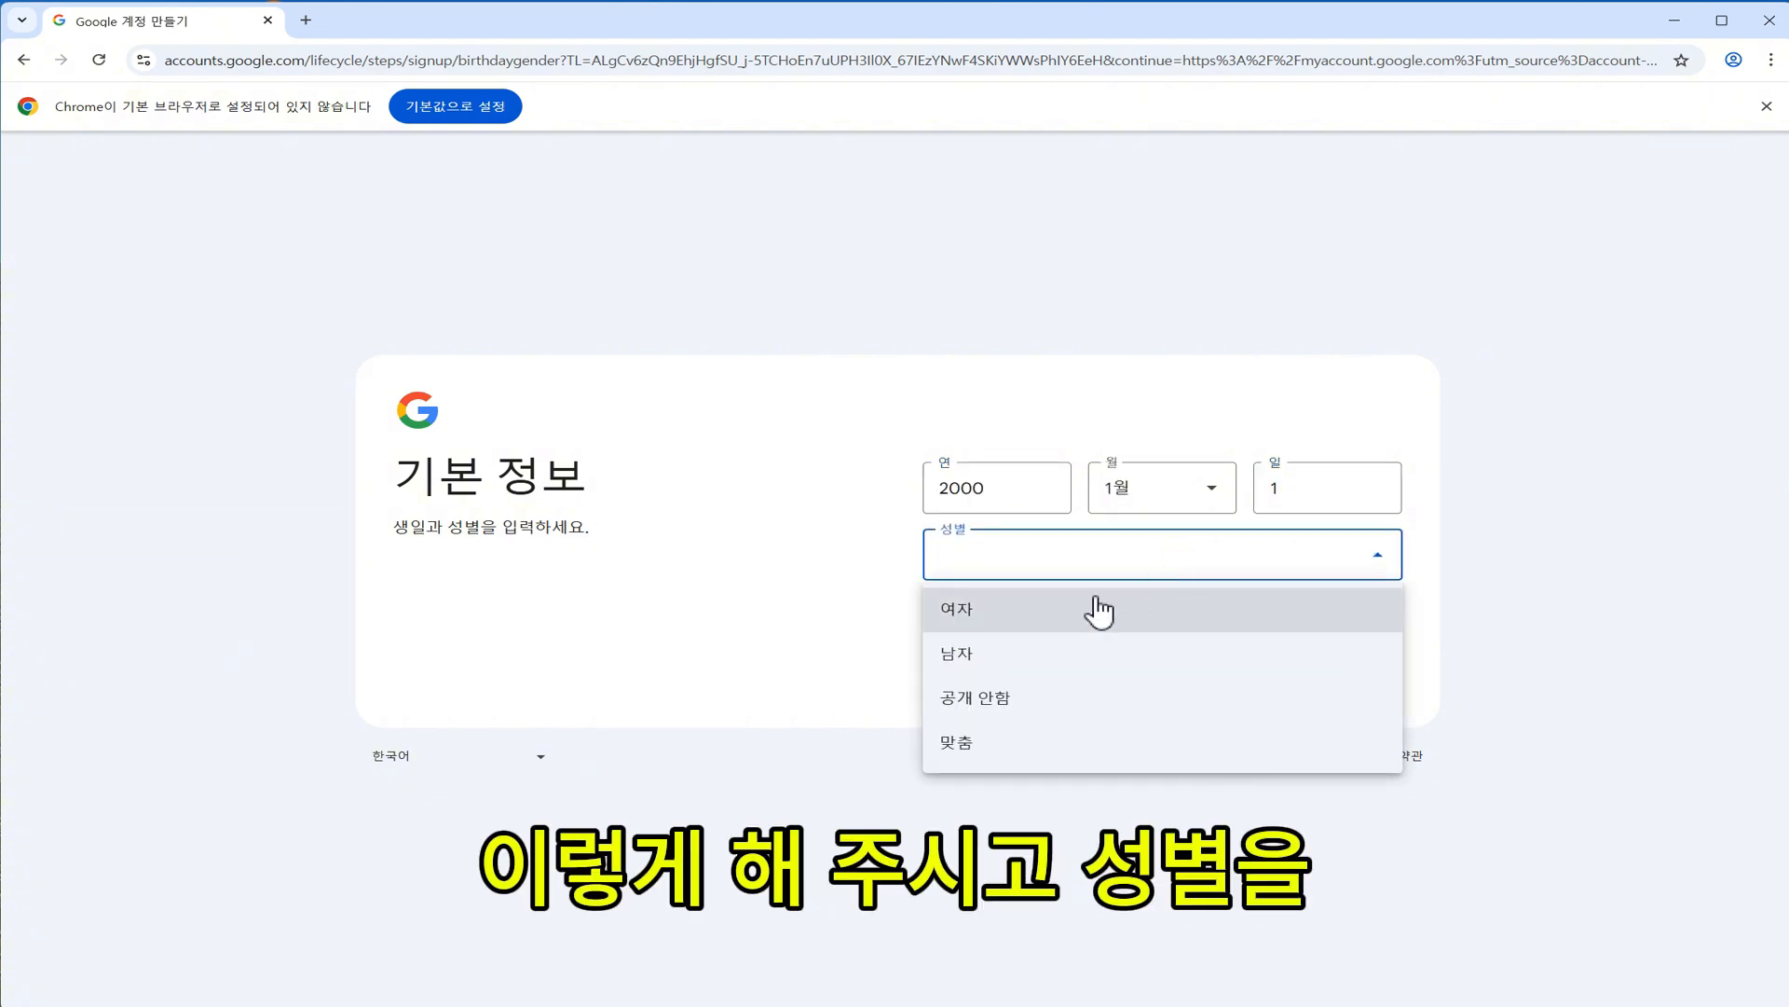
left_click(998, 669)
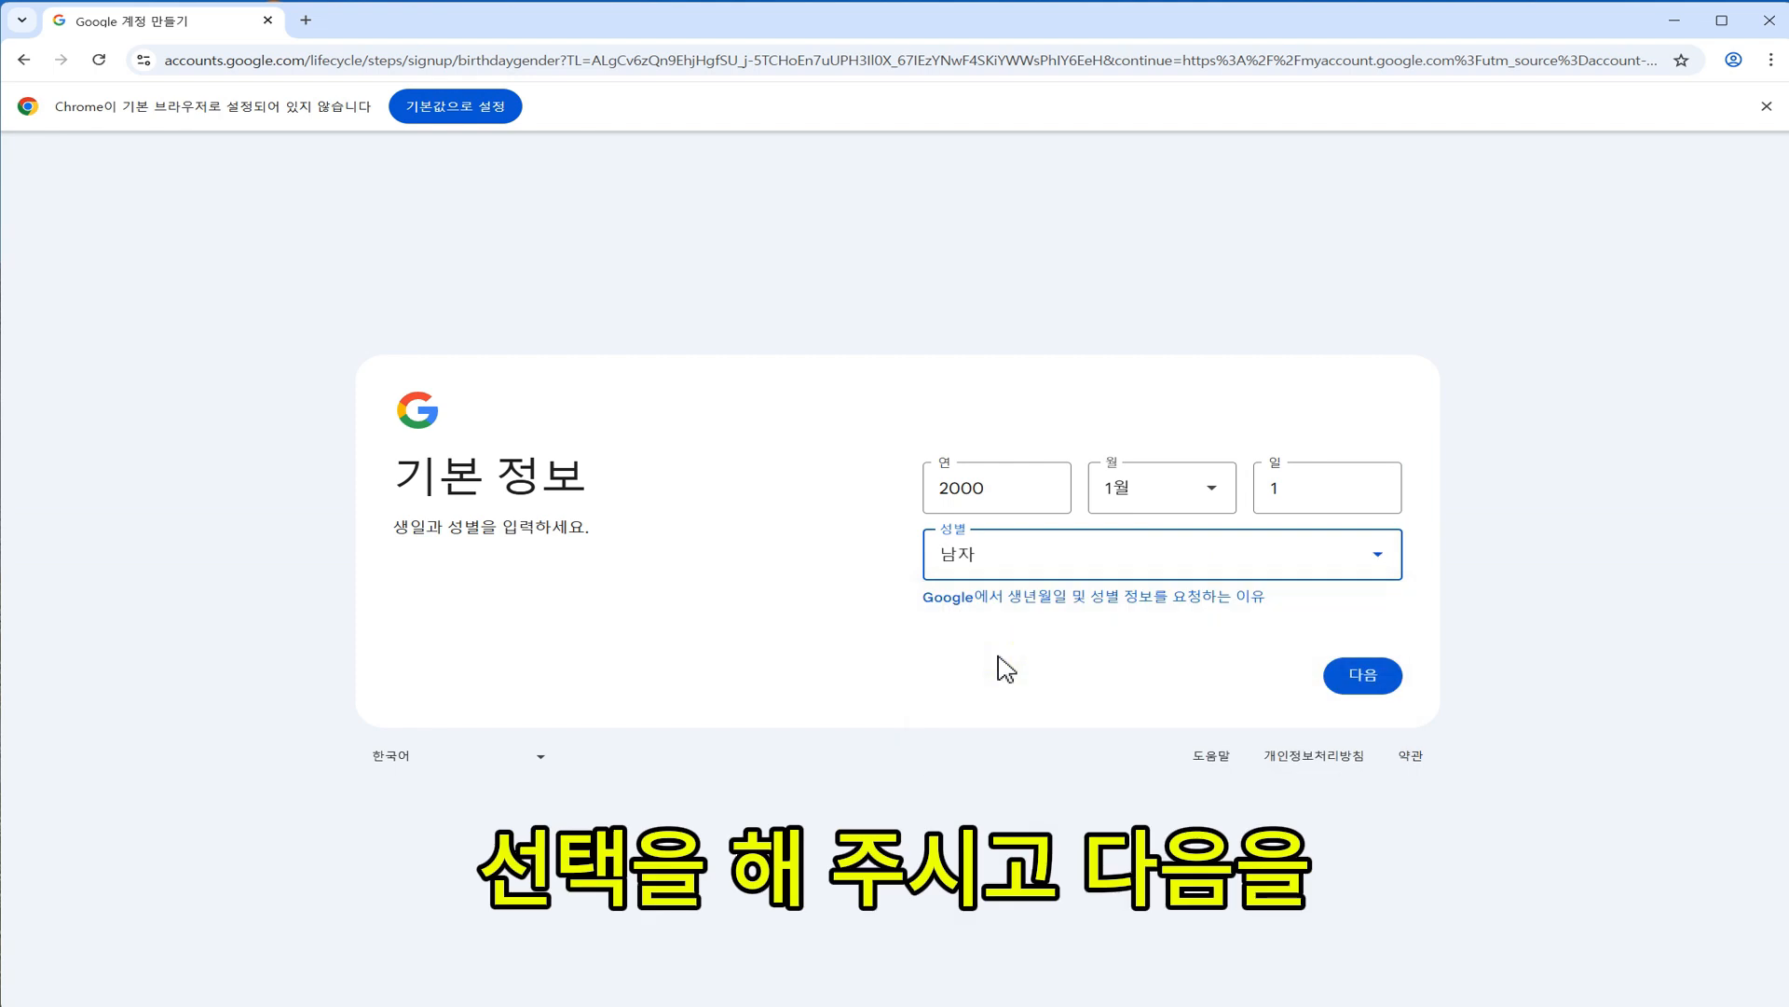
left_click(1376, 685)
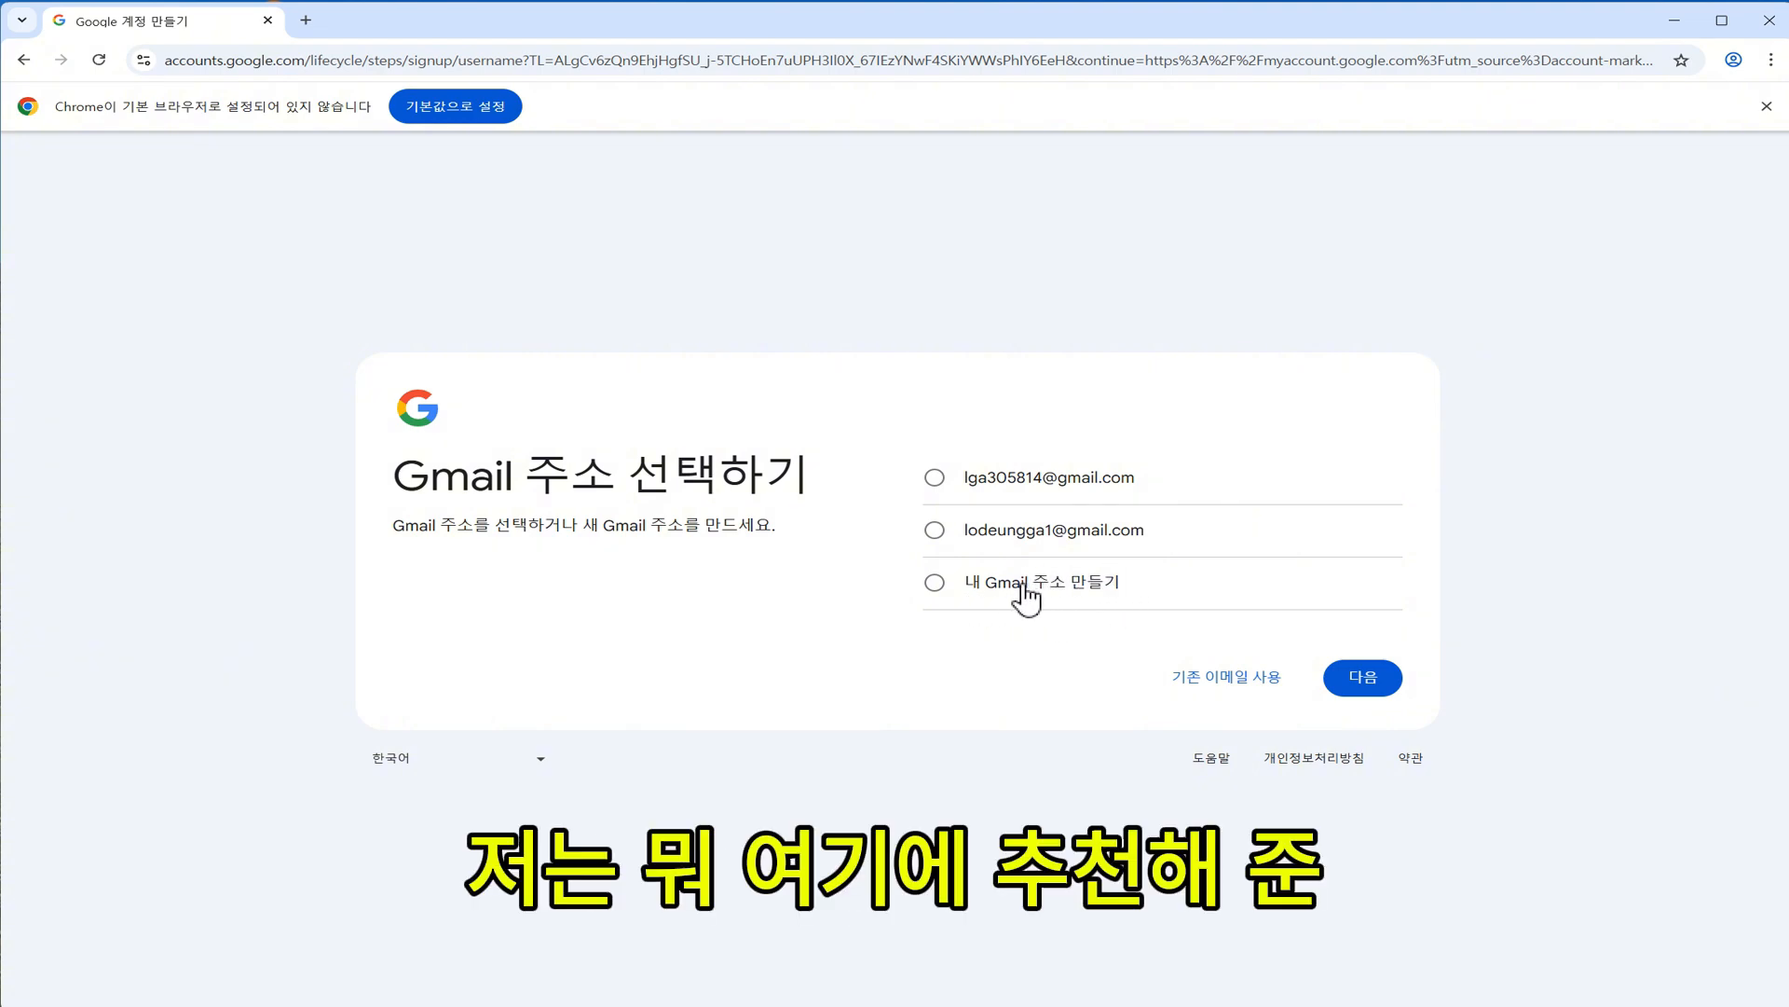
left_click(937, 531)
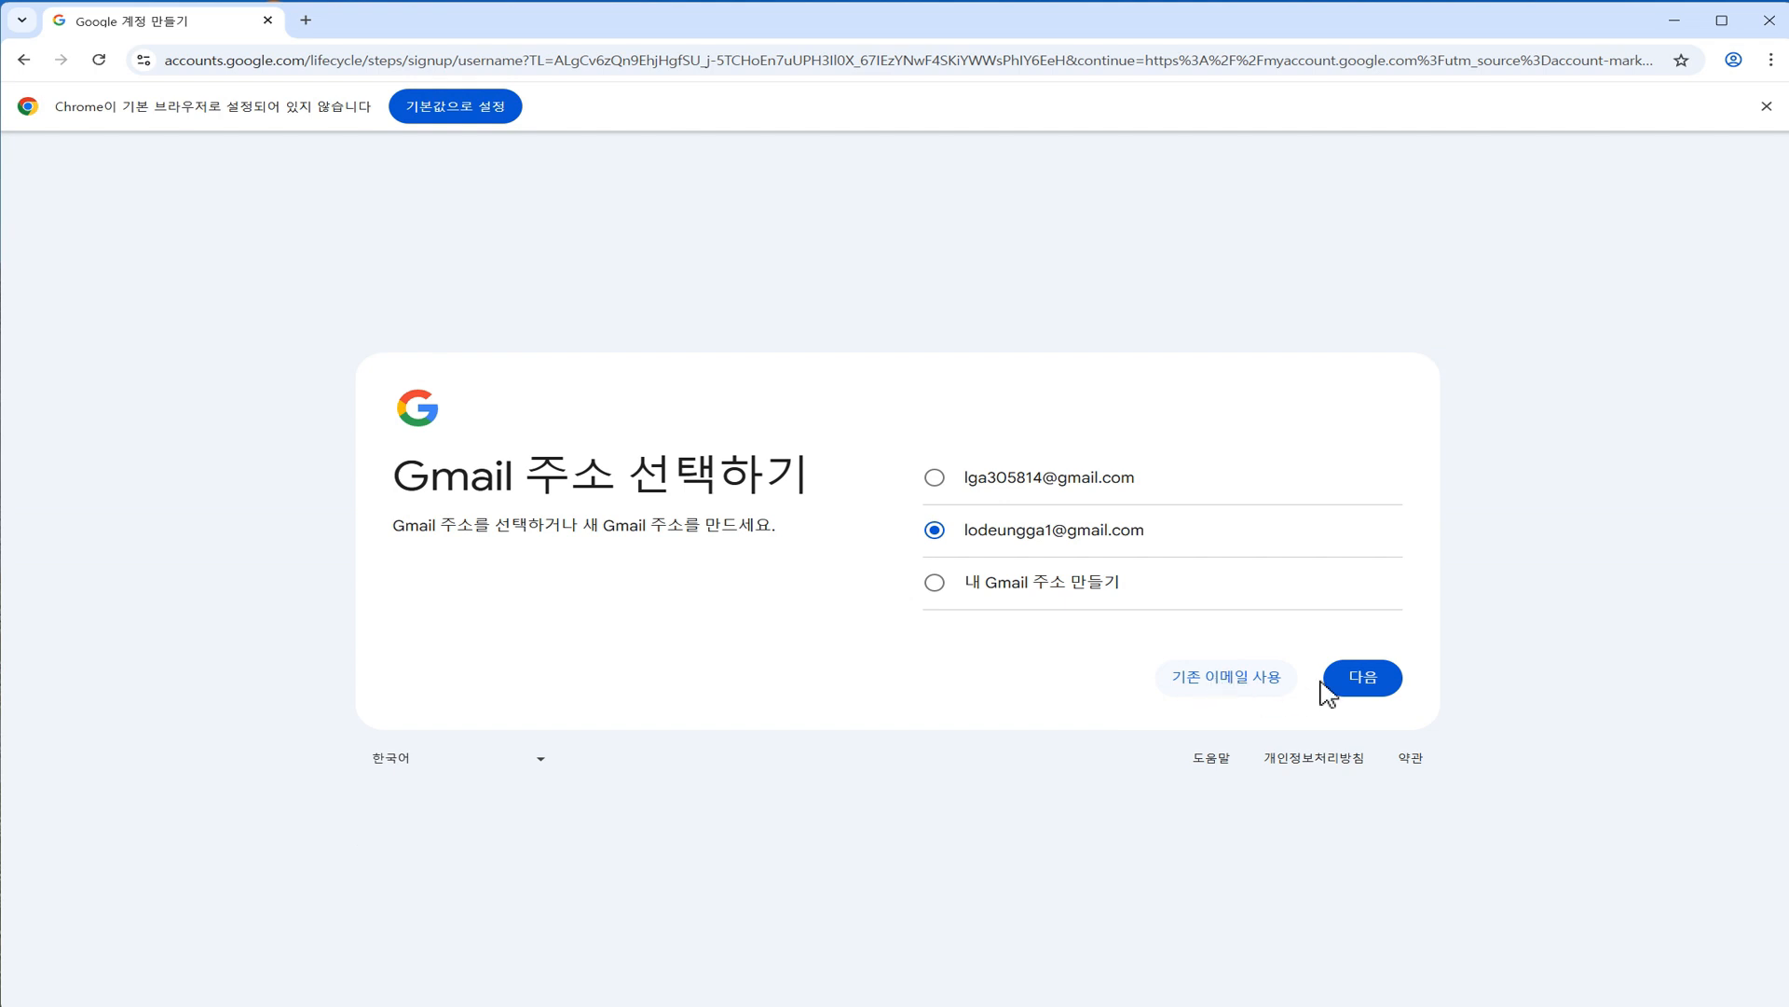
left_click(1364, 680)
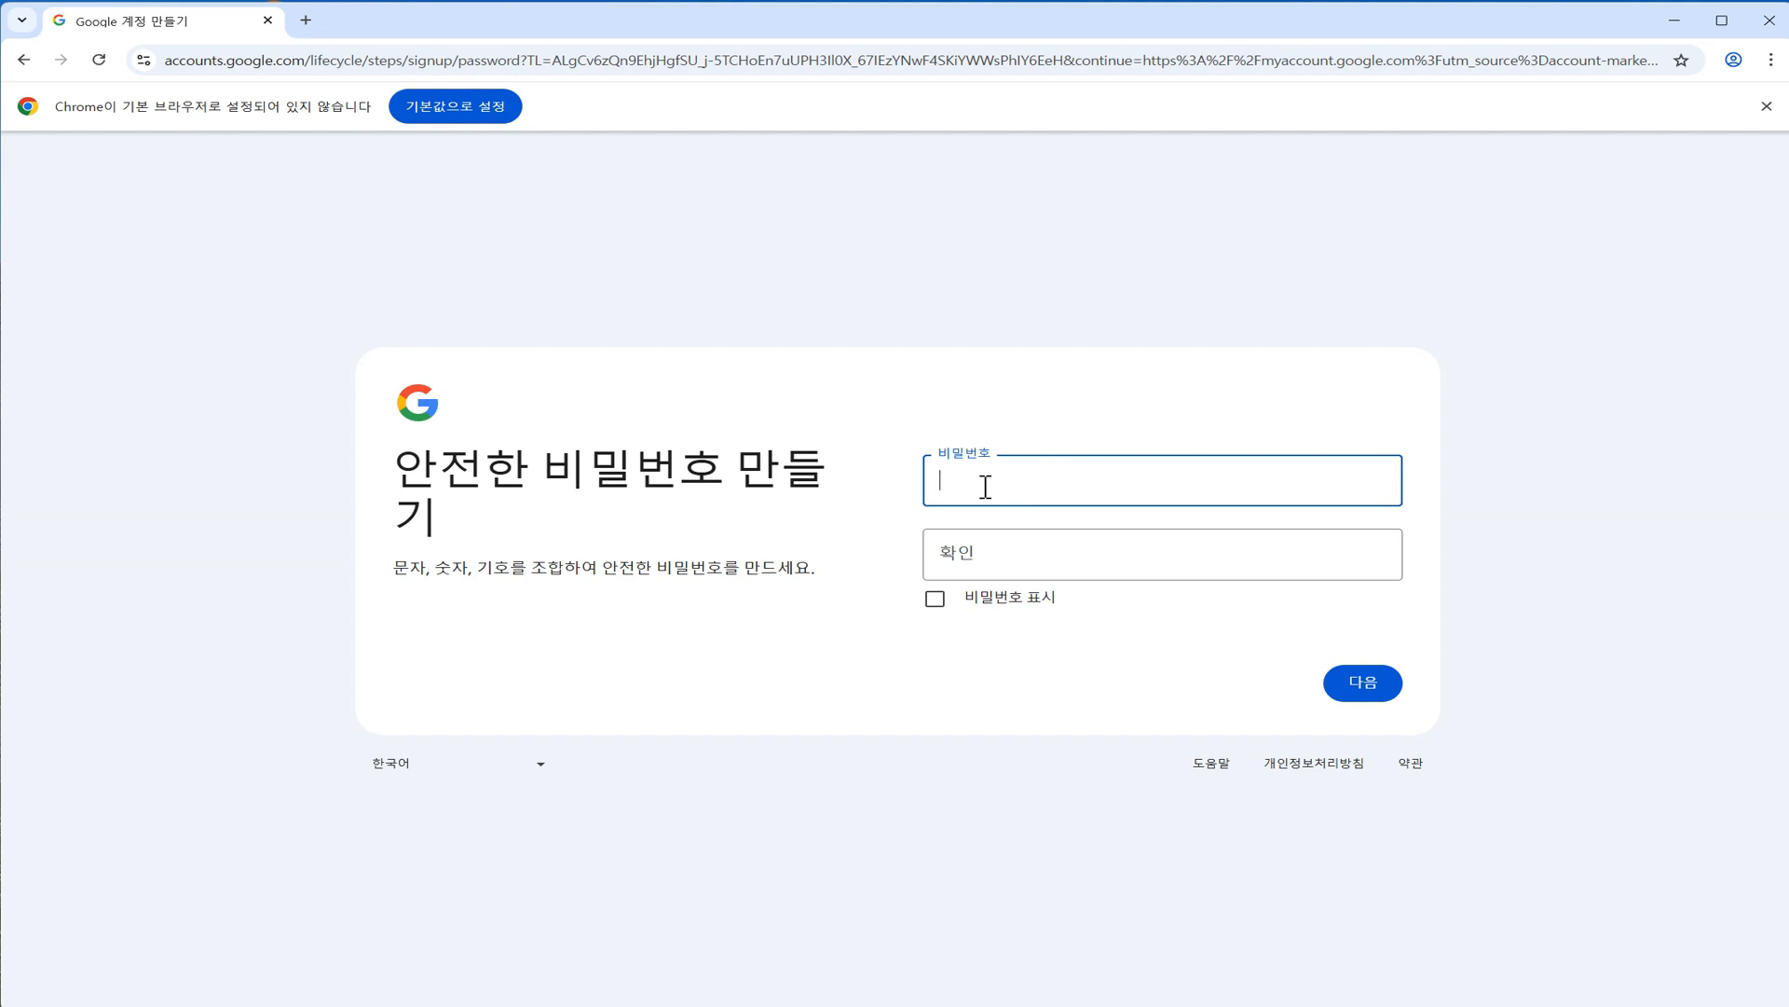
Enter and confirm the new account password.
key("ctrl+v")
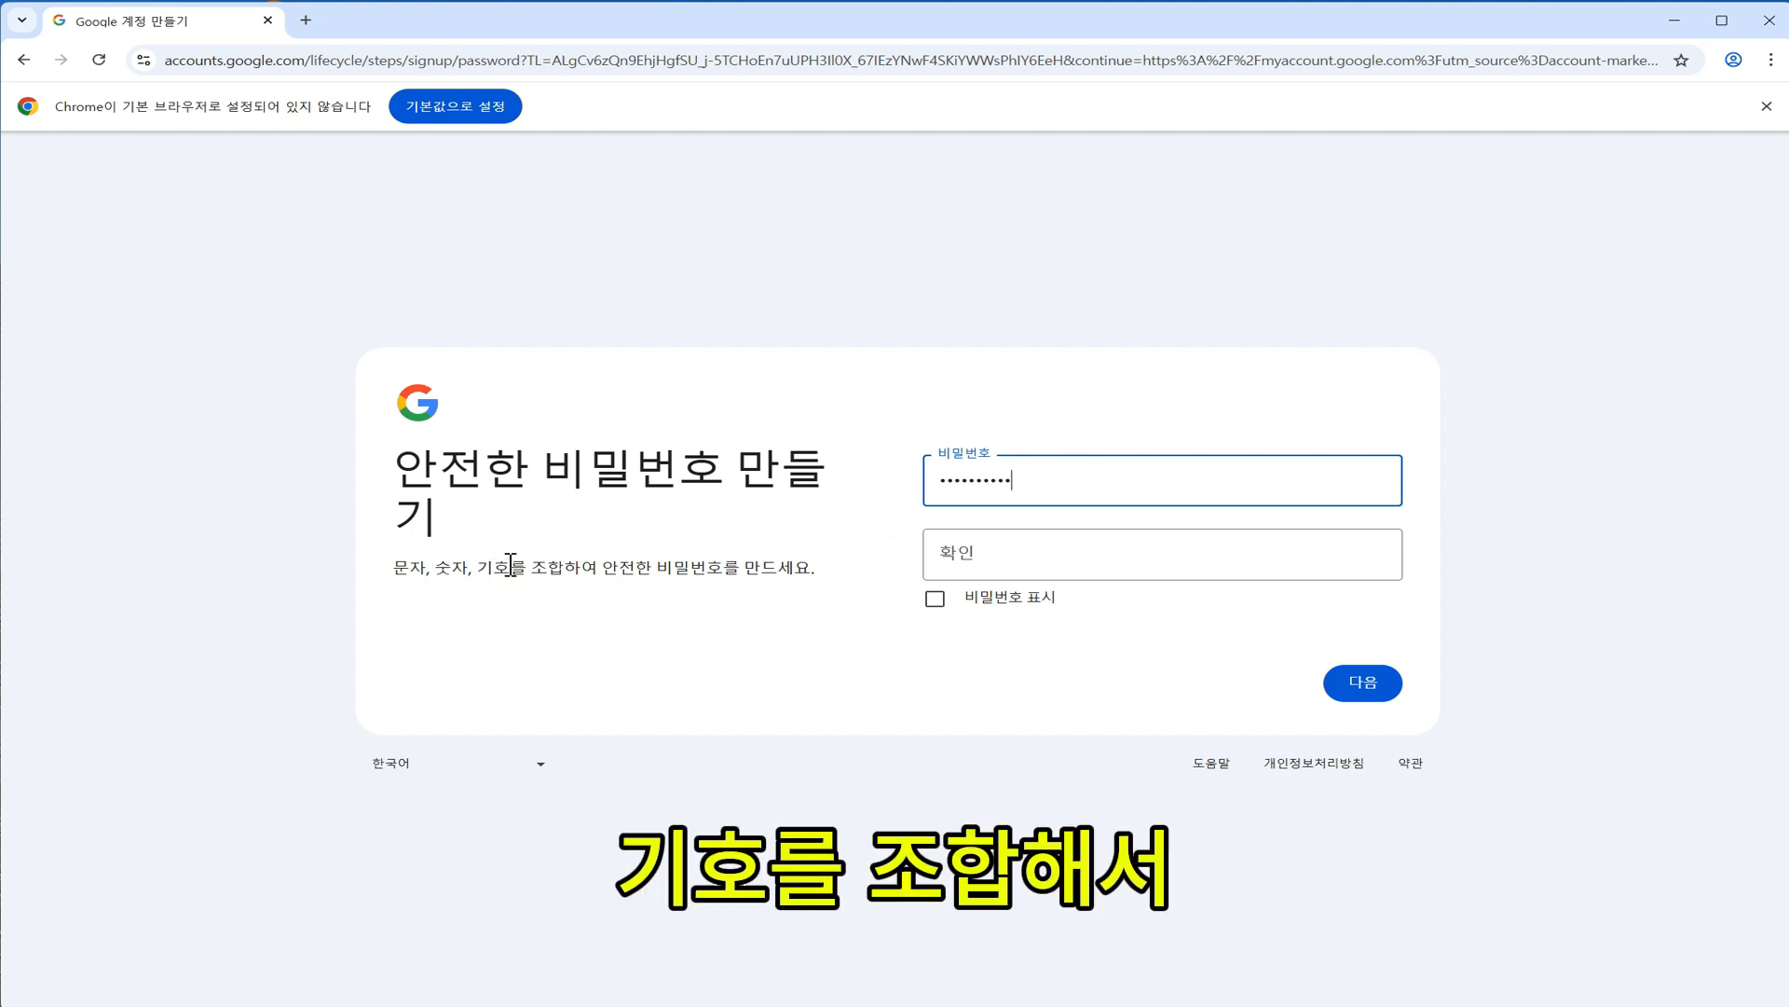
left_click(961, 555)
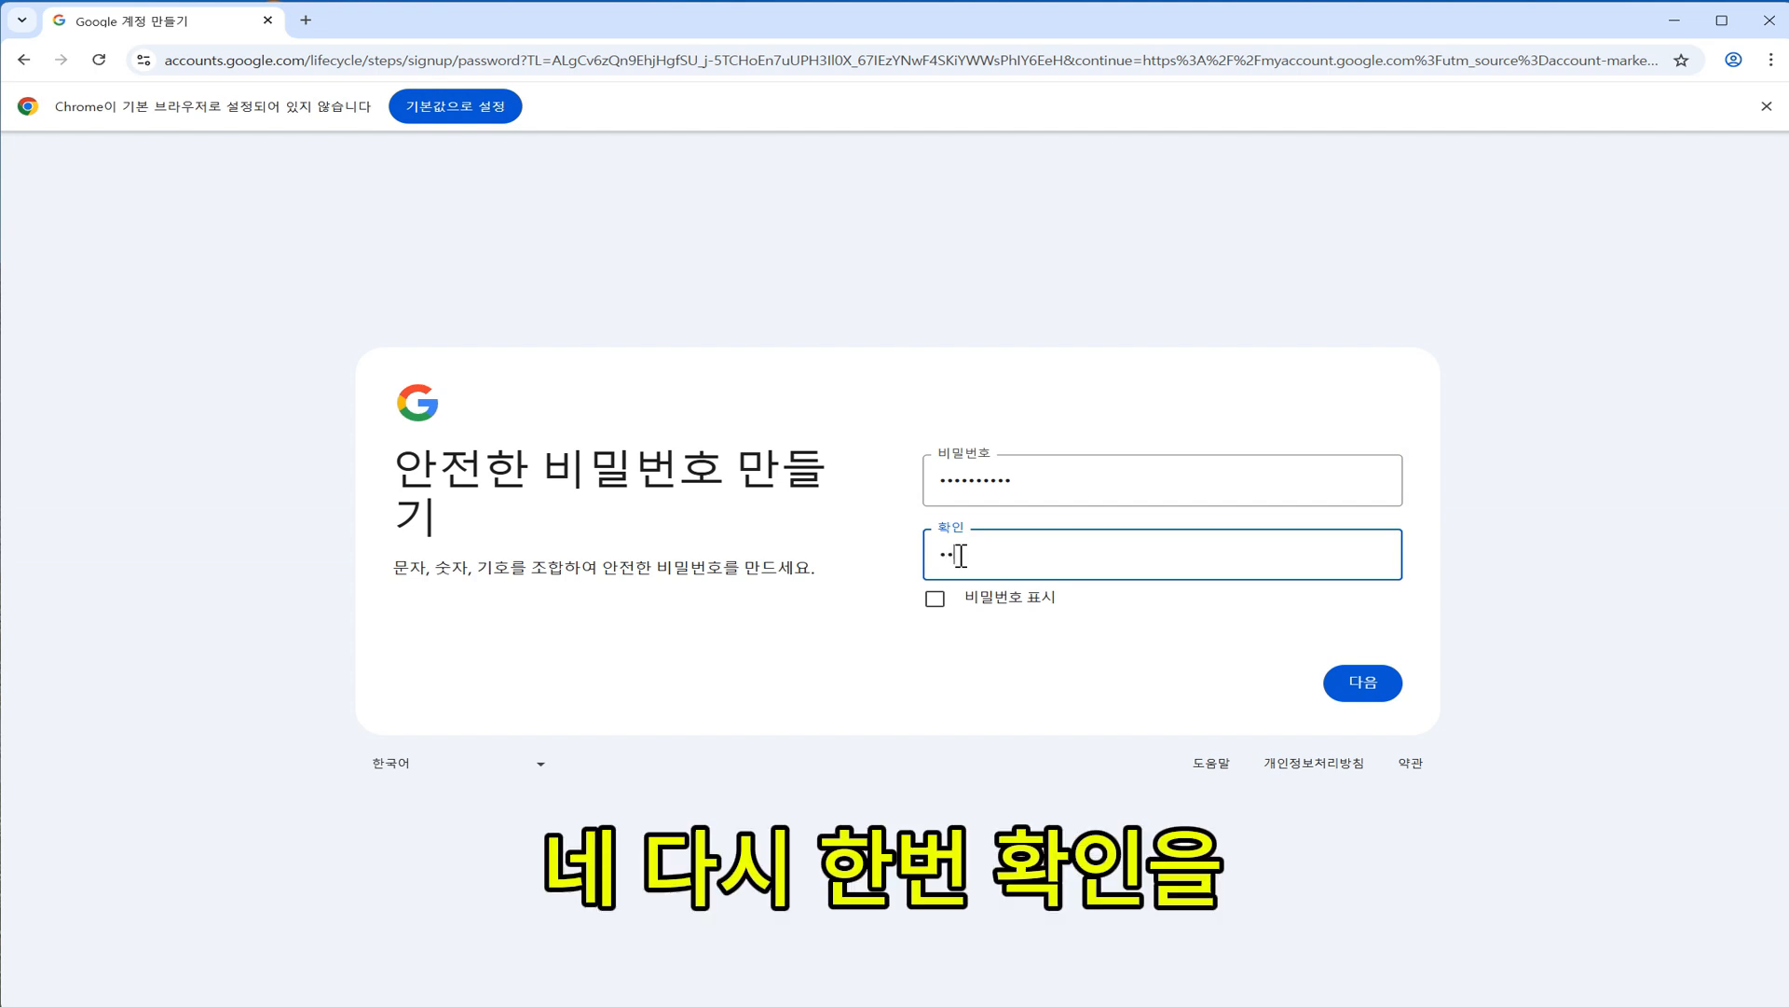
type("••••••••••")
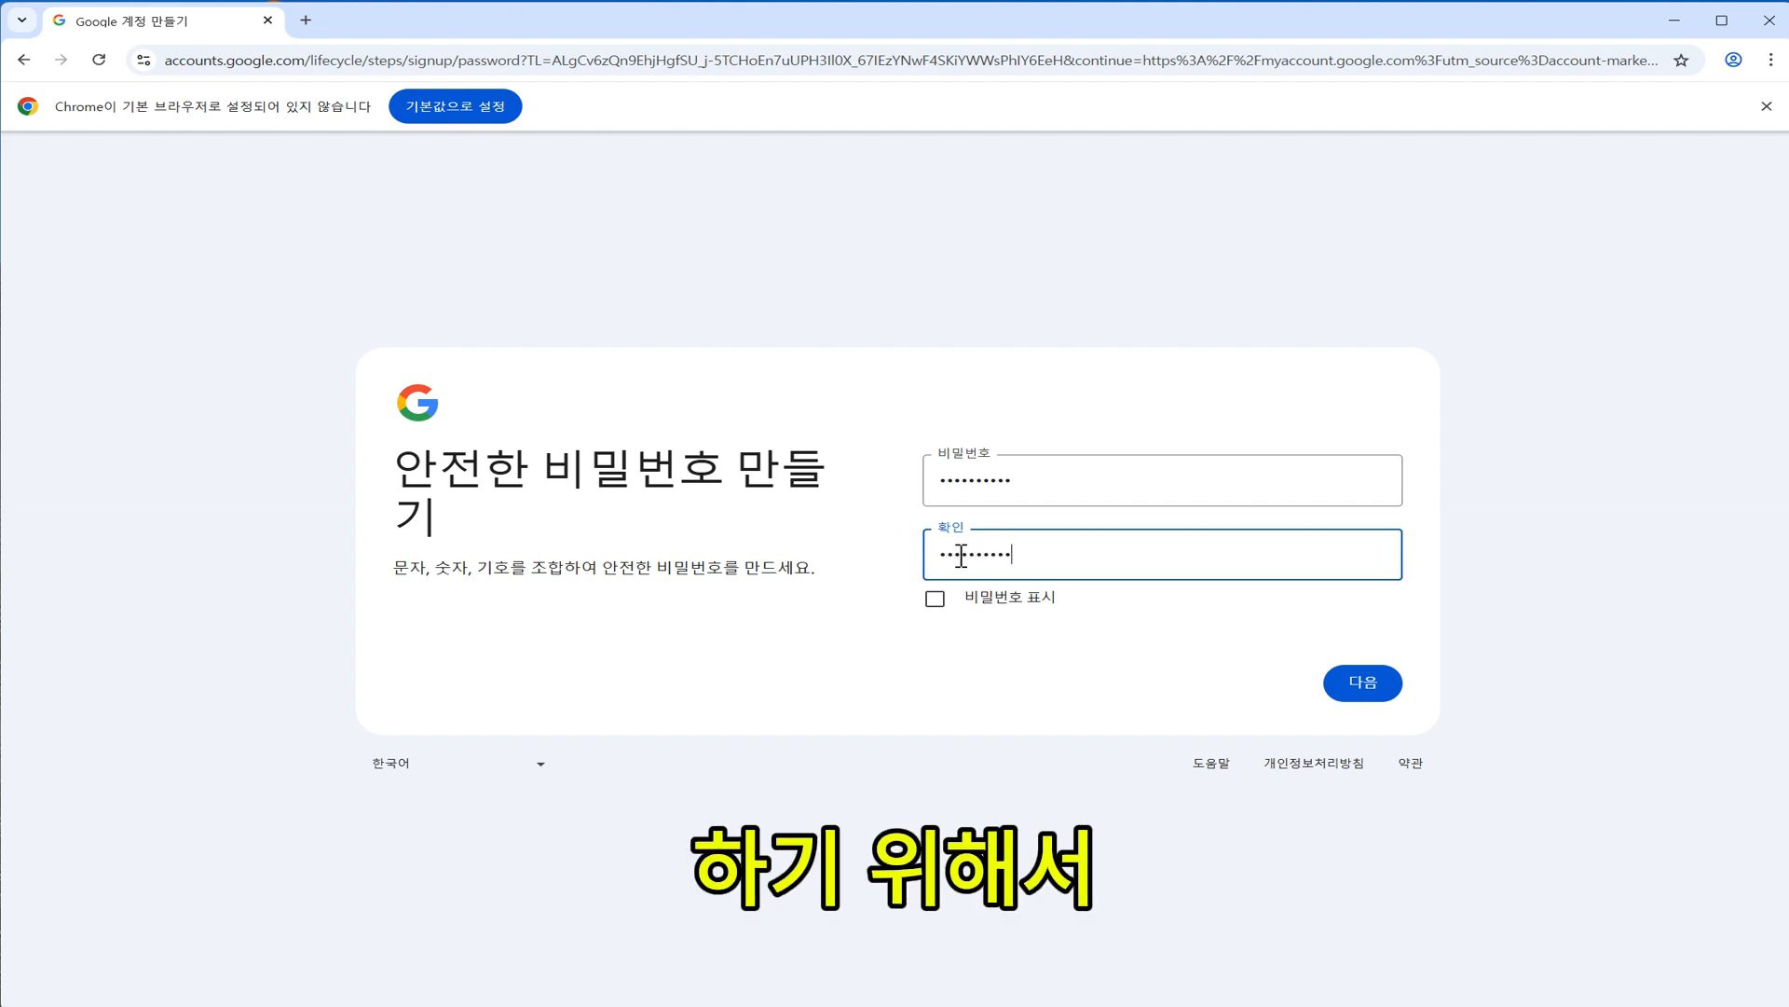
left_click(1380, 686)
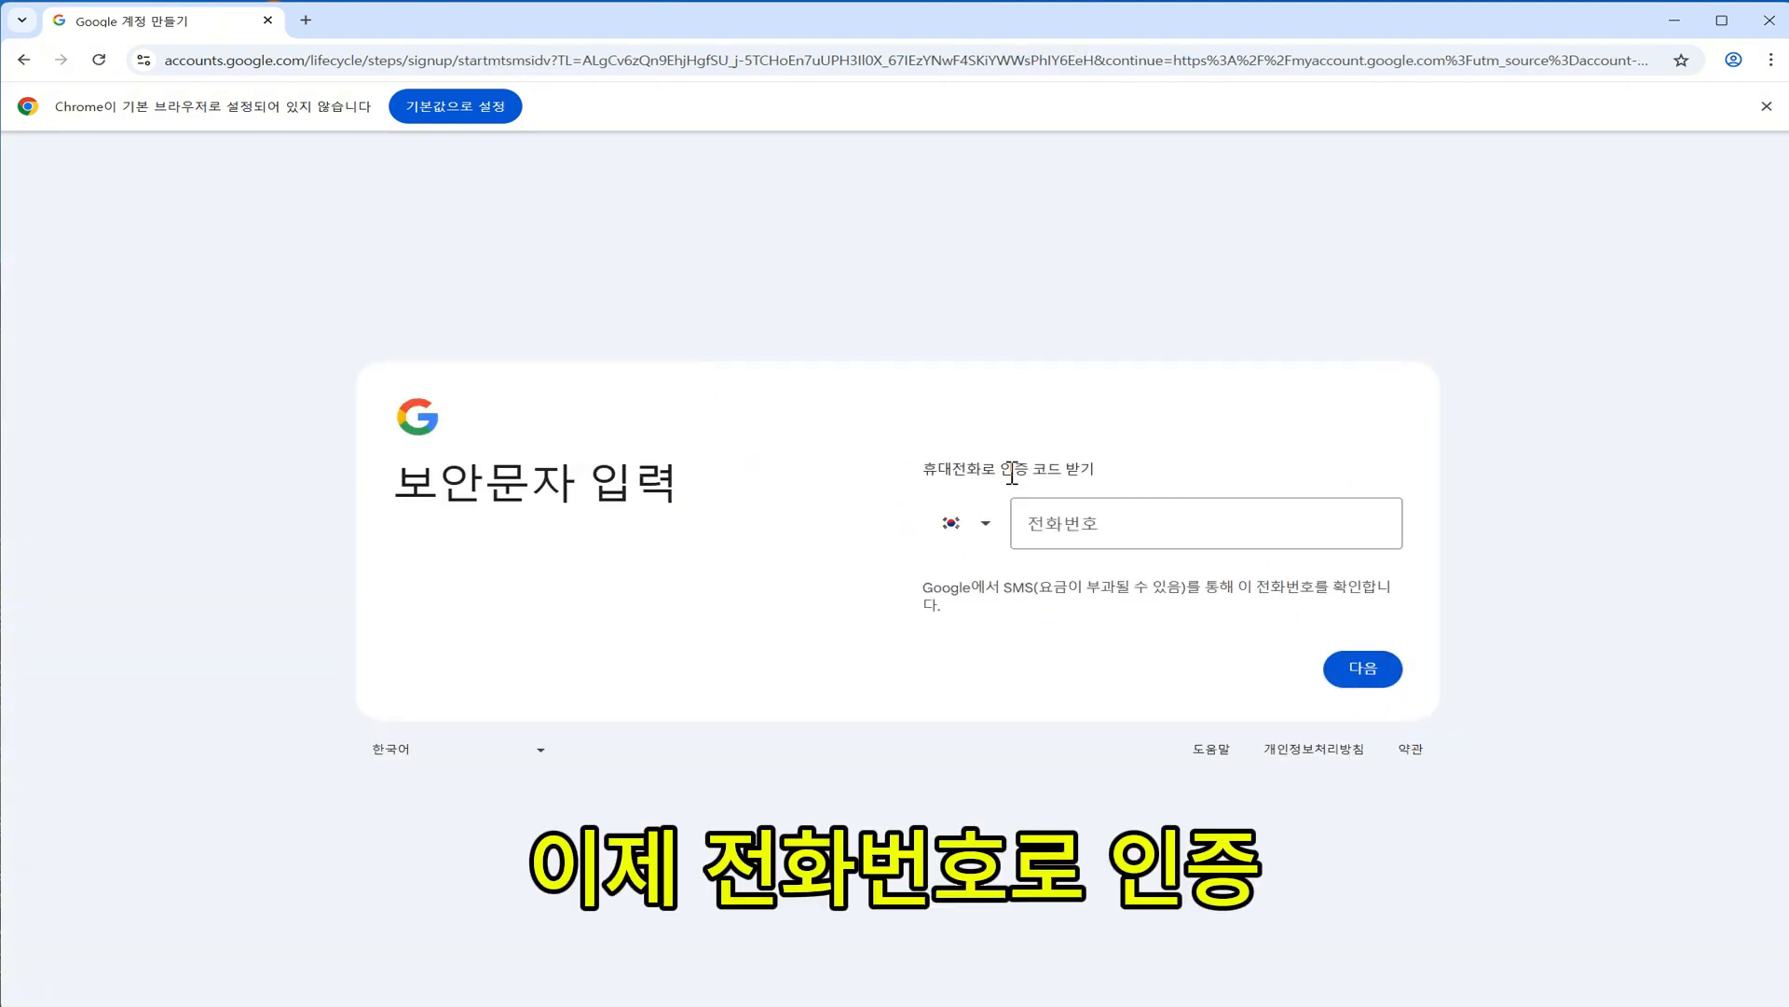
Enter the six-digit SMS verification code and submit it.
left_click(1055, 534)
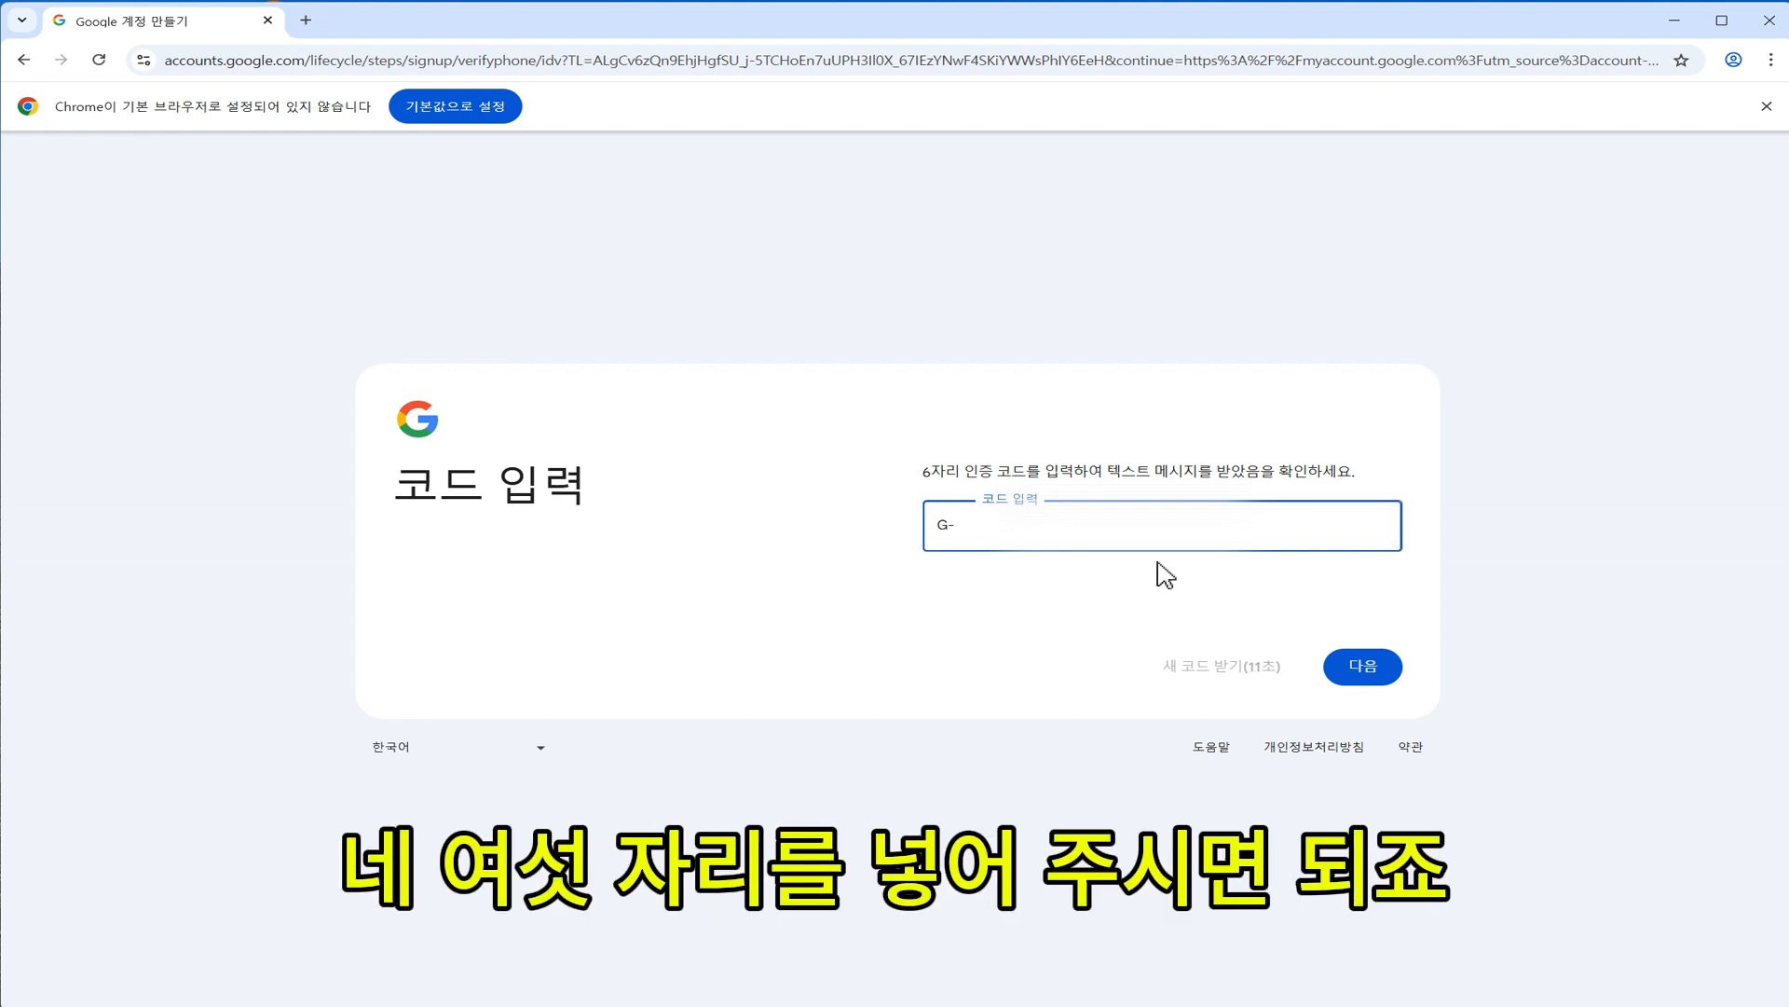
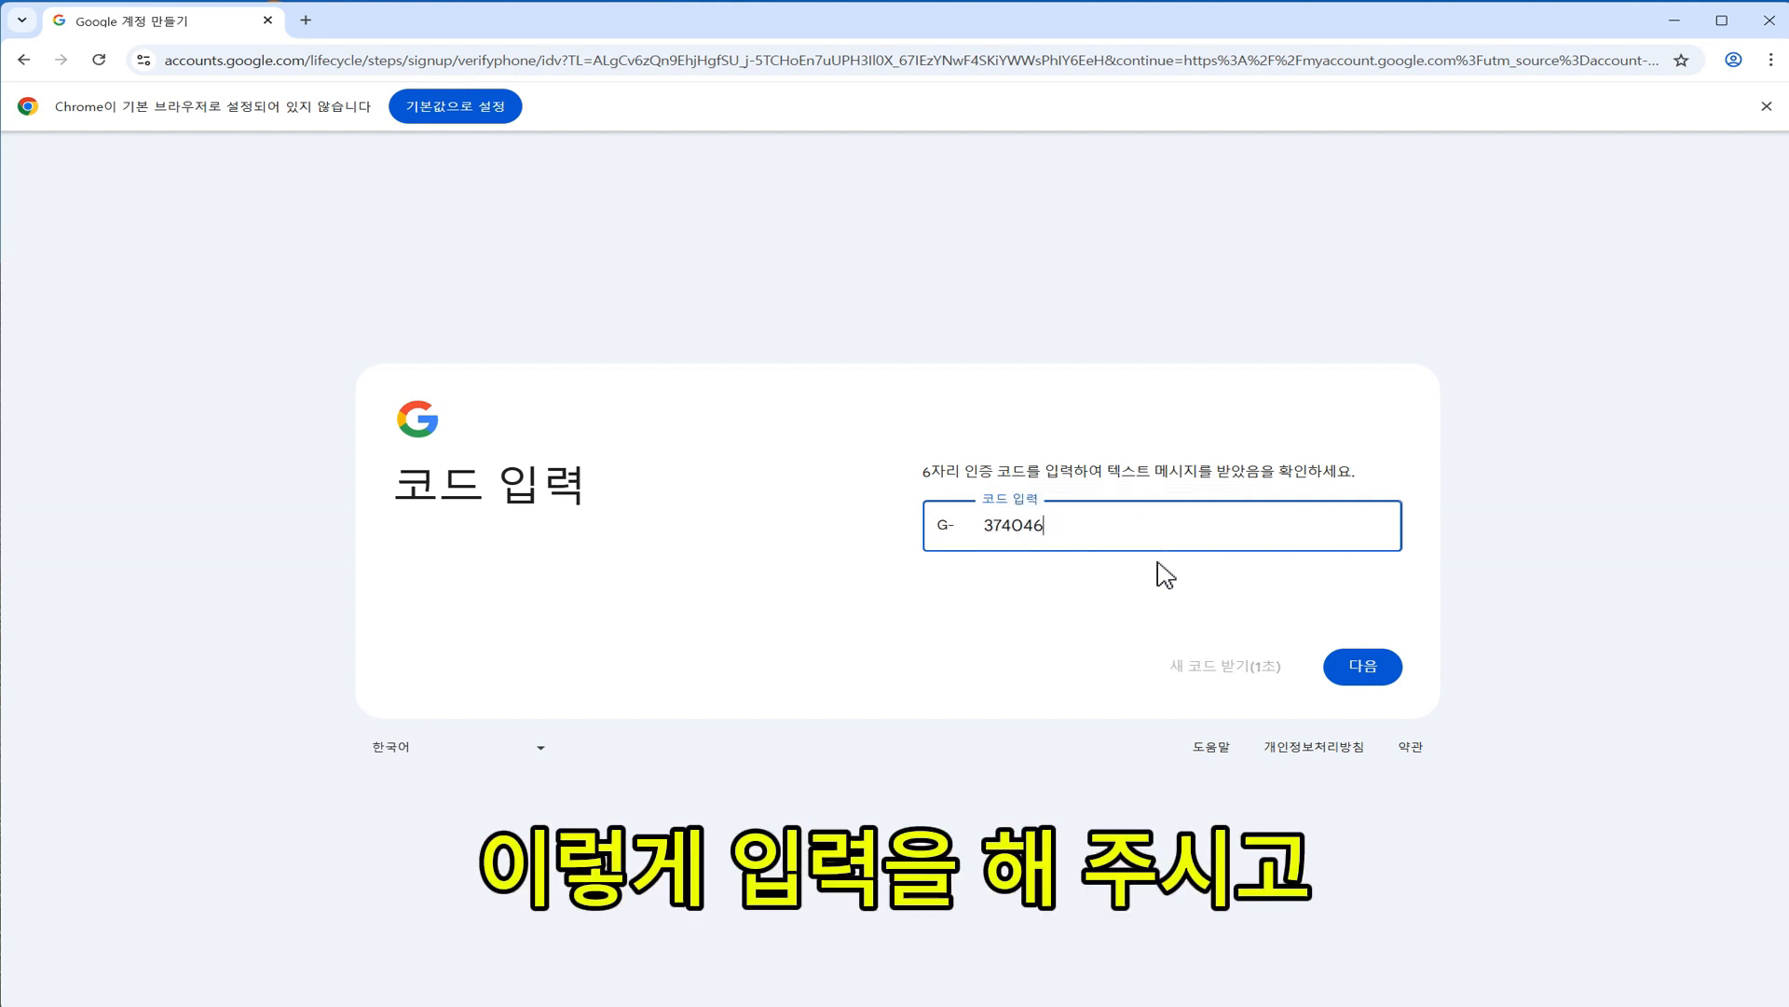
left_click(1367, 678)
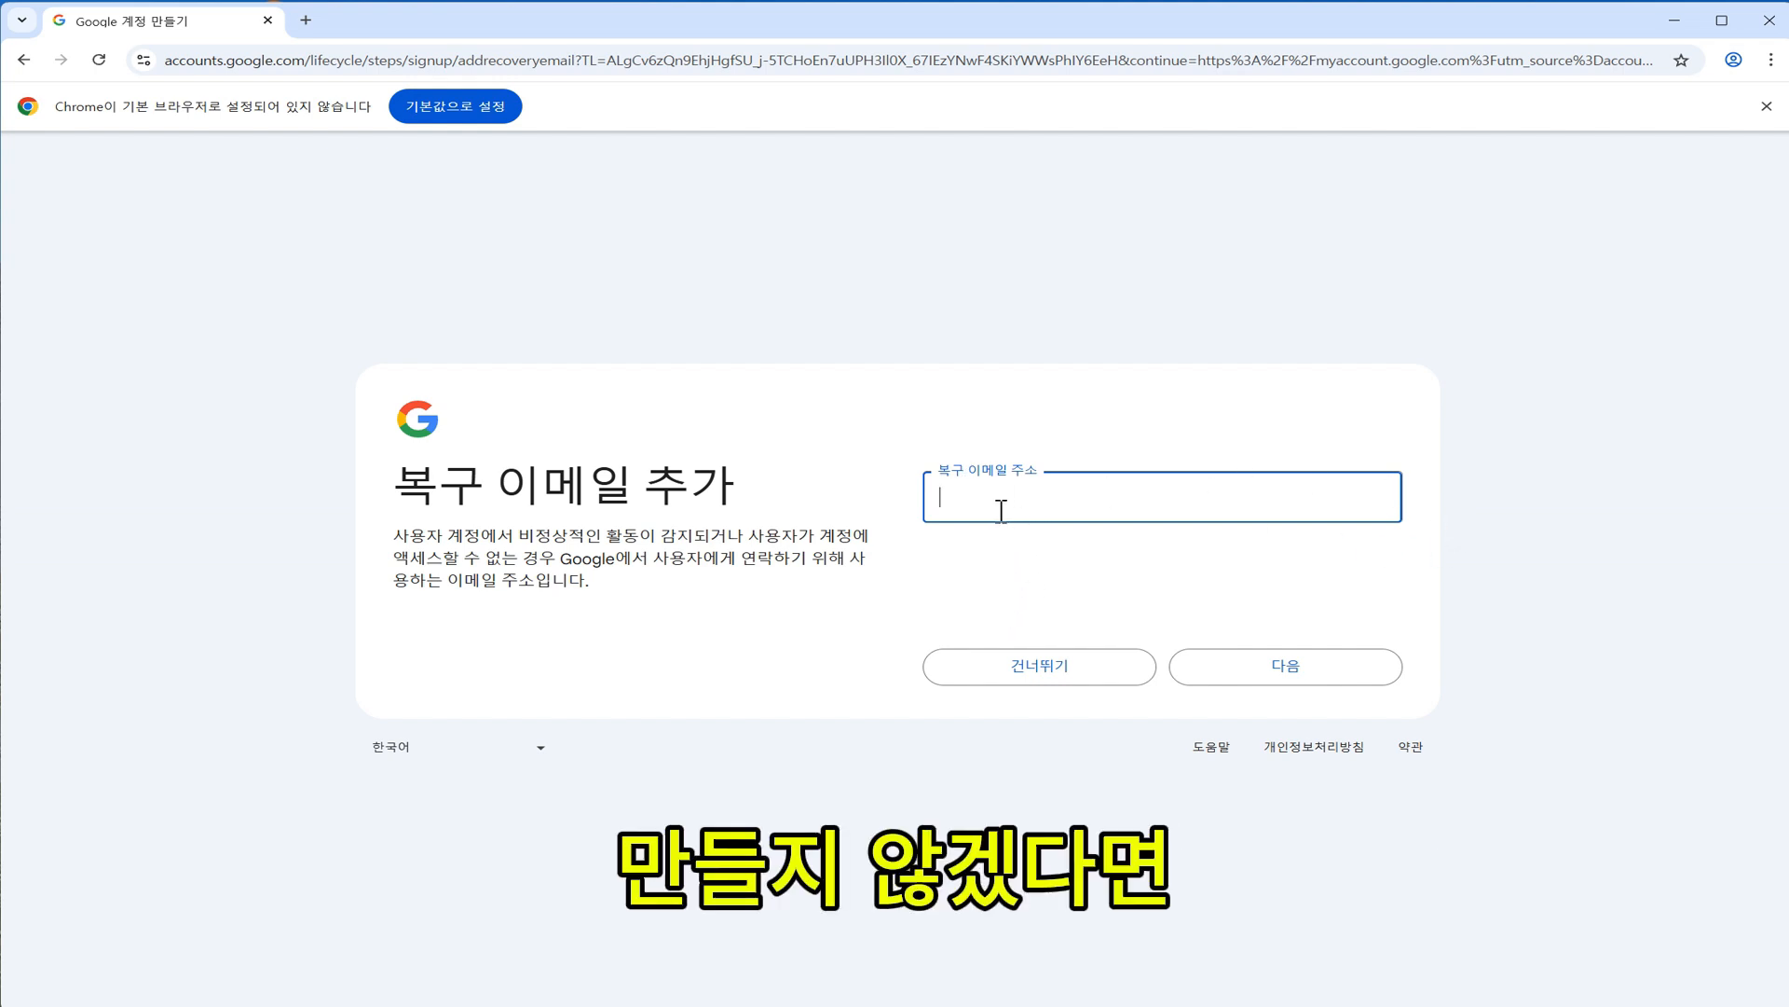
Skip the recovery email, accept the review, agree to both terms, and create the account.
left_click(1056, 678)
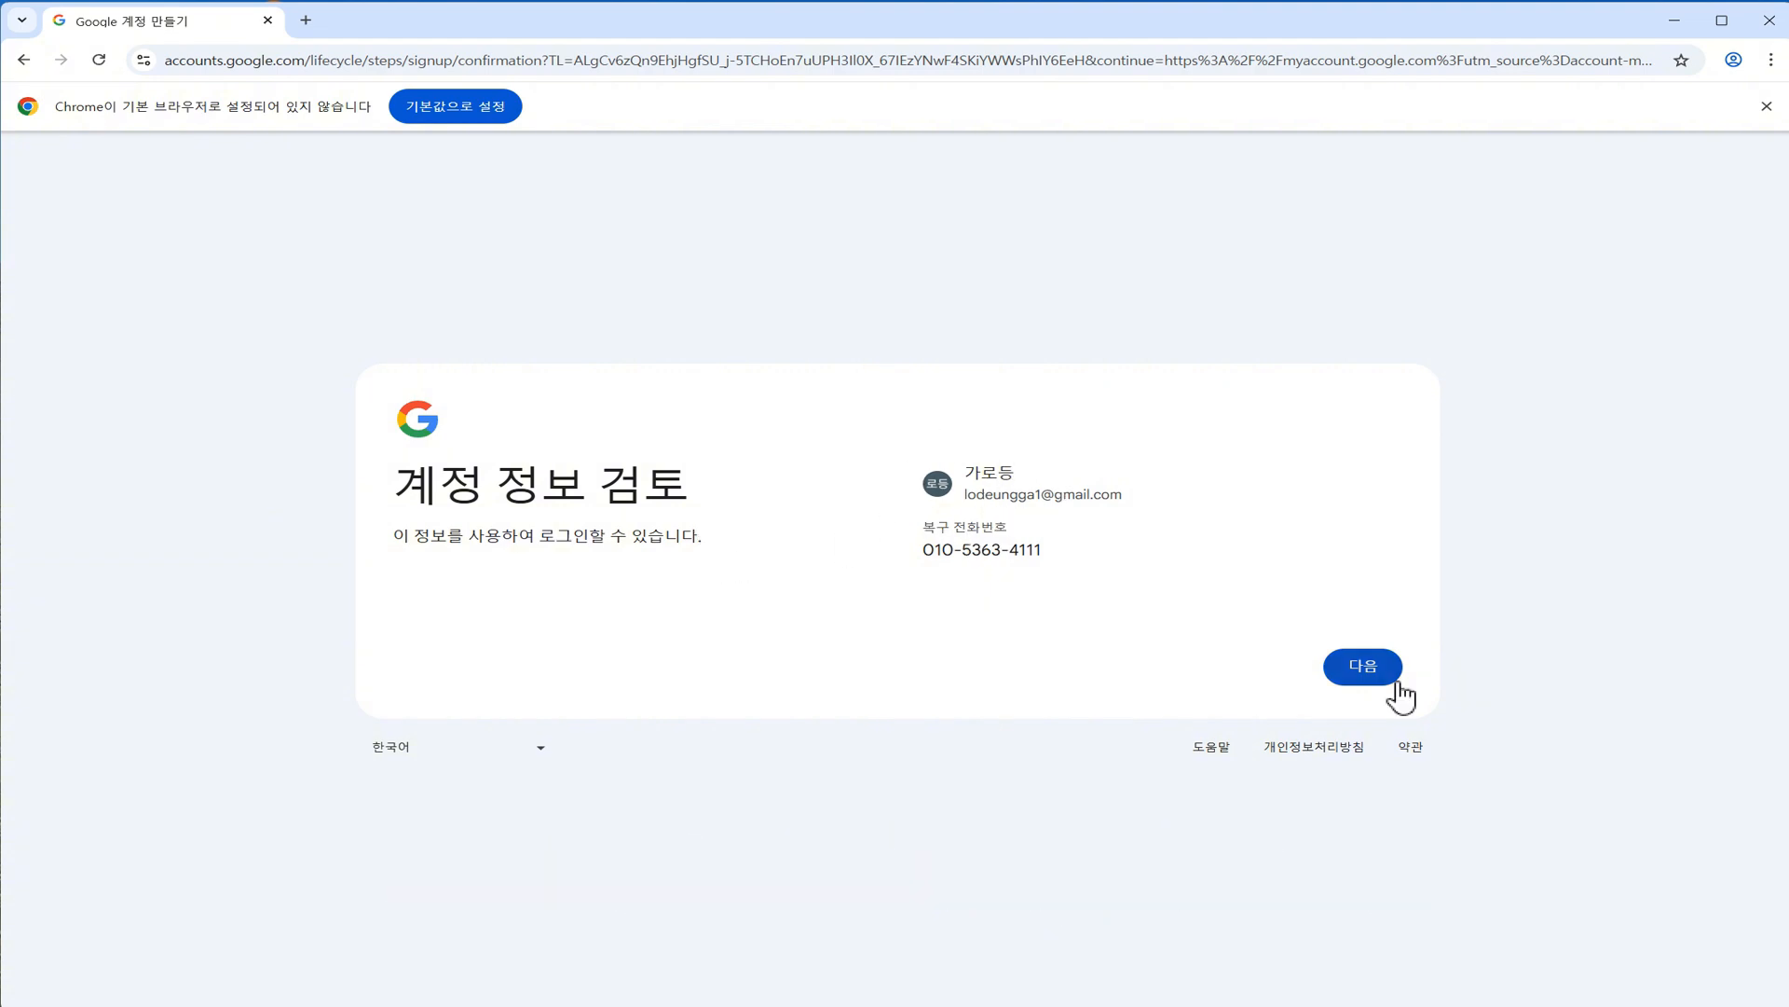
left_click(1363, 671)
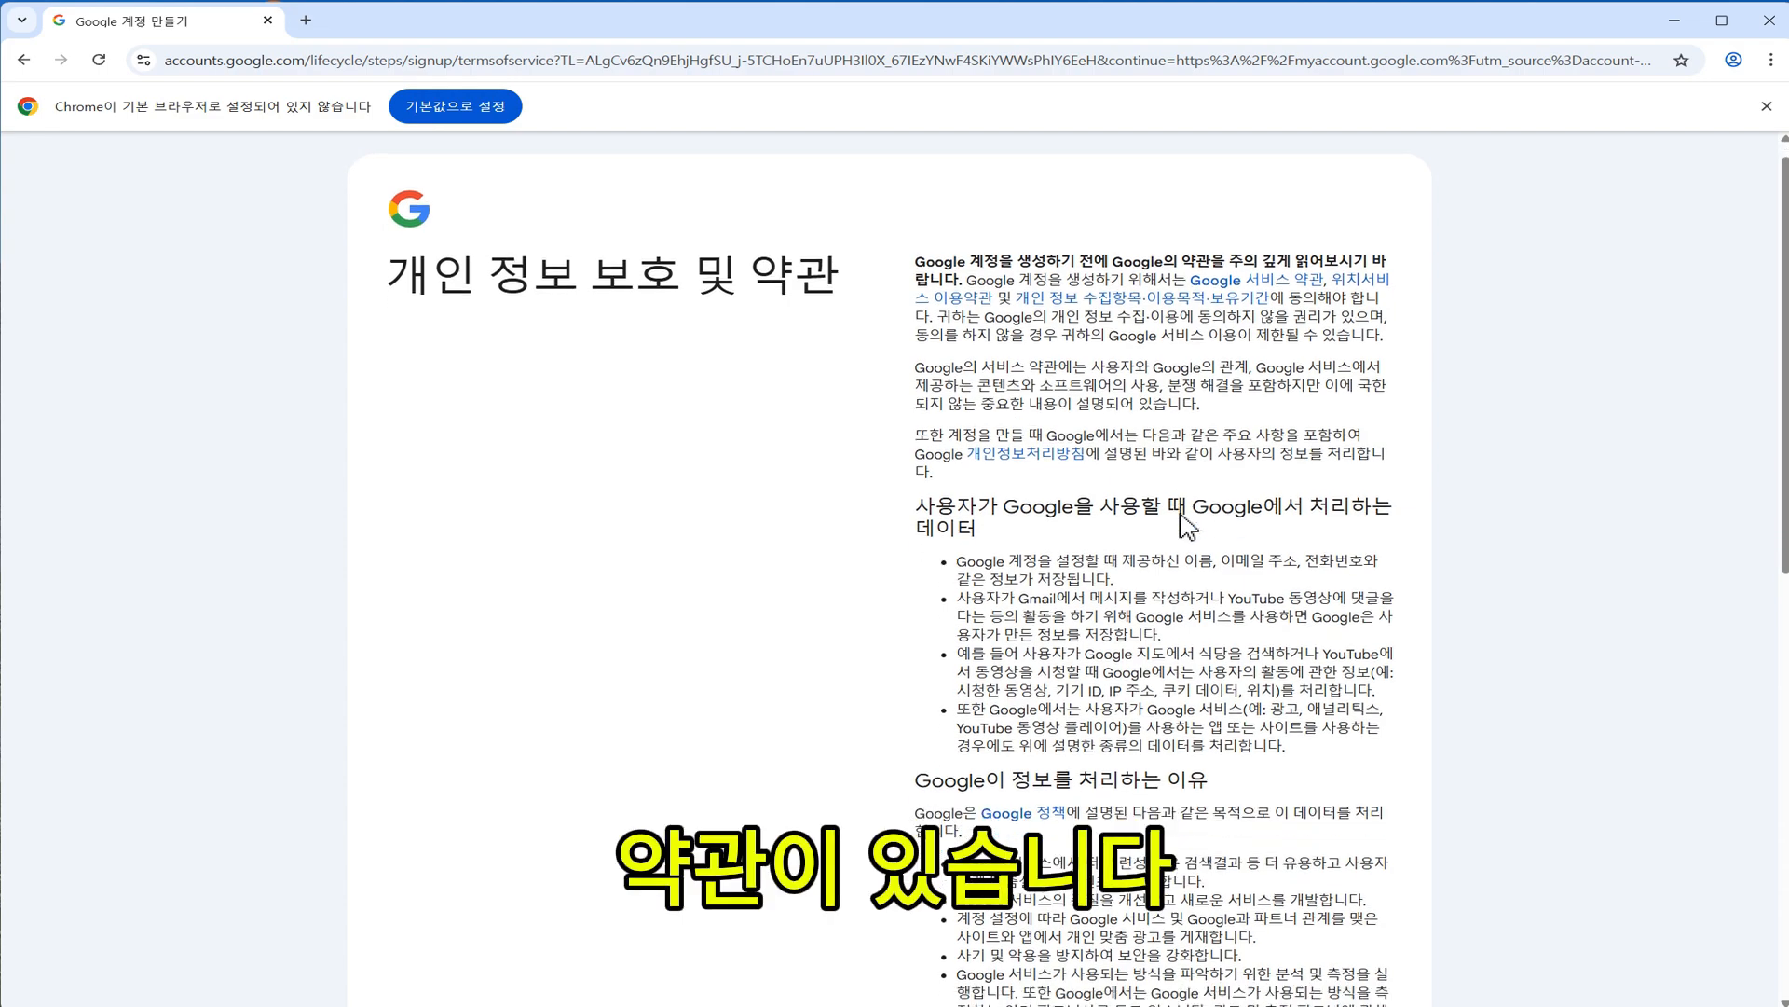
scroll(1211, 606, "down", 10)
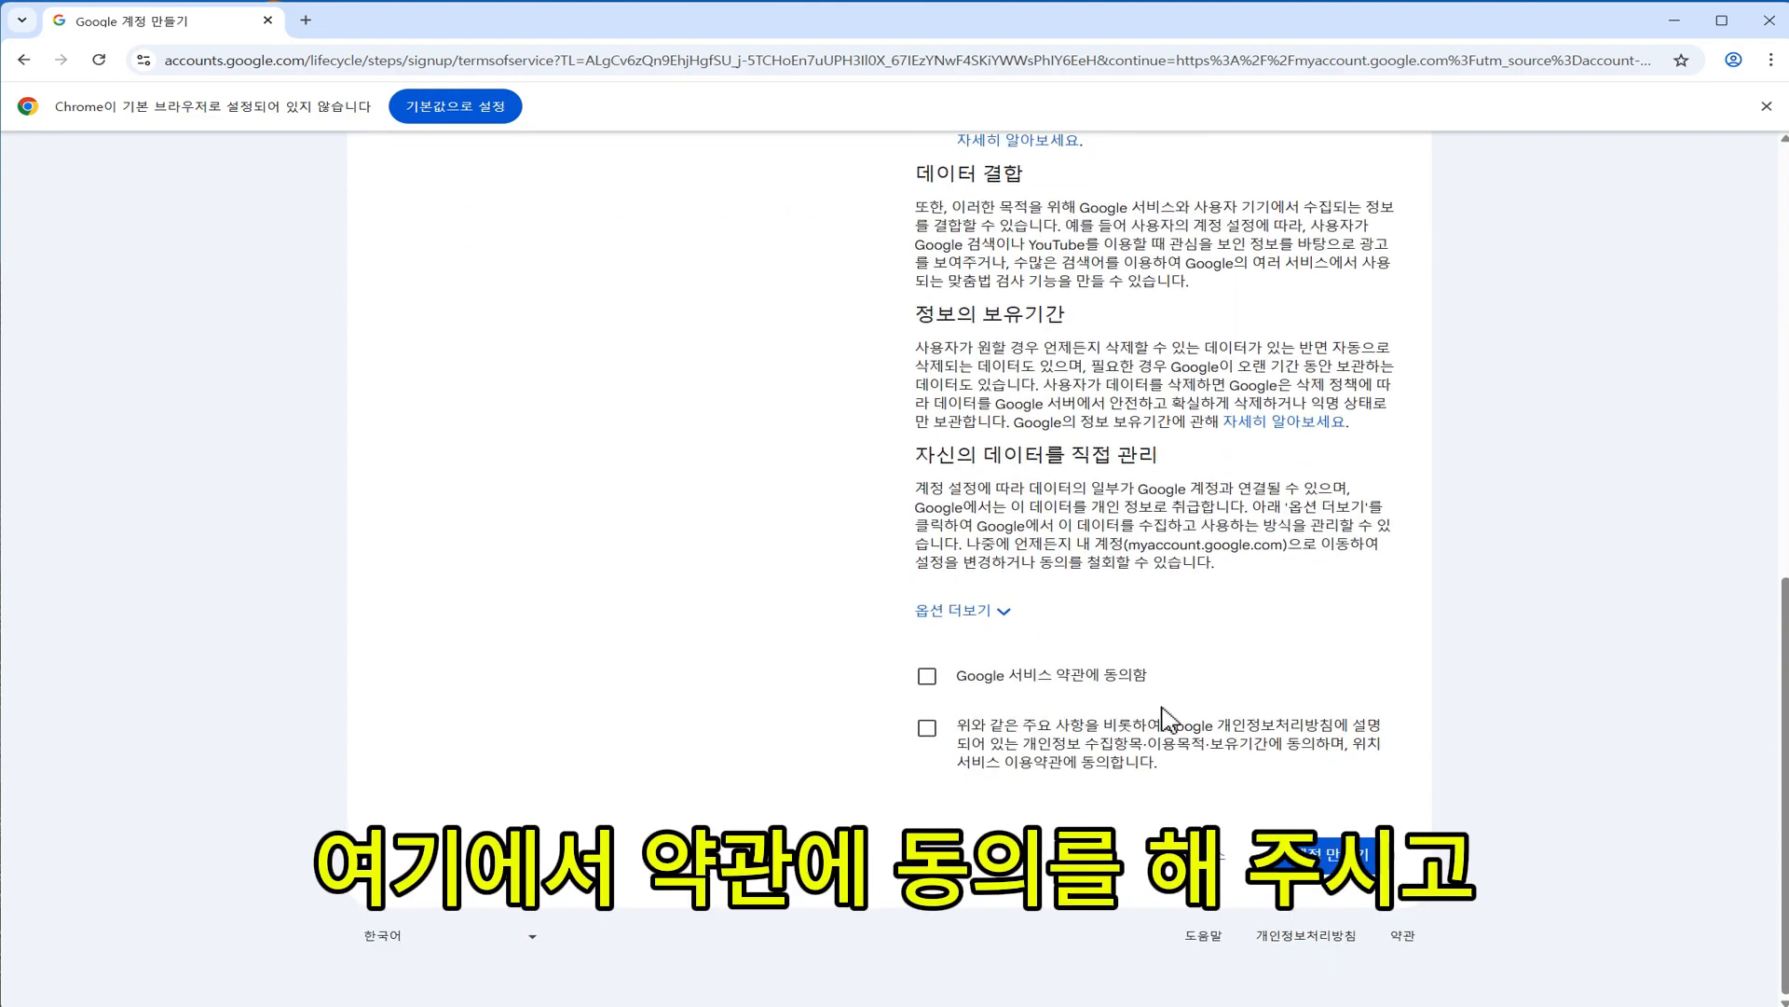
left_click(928, 677)
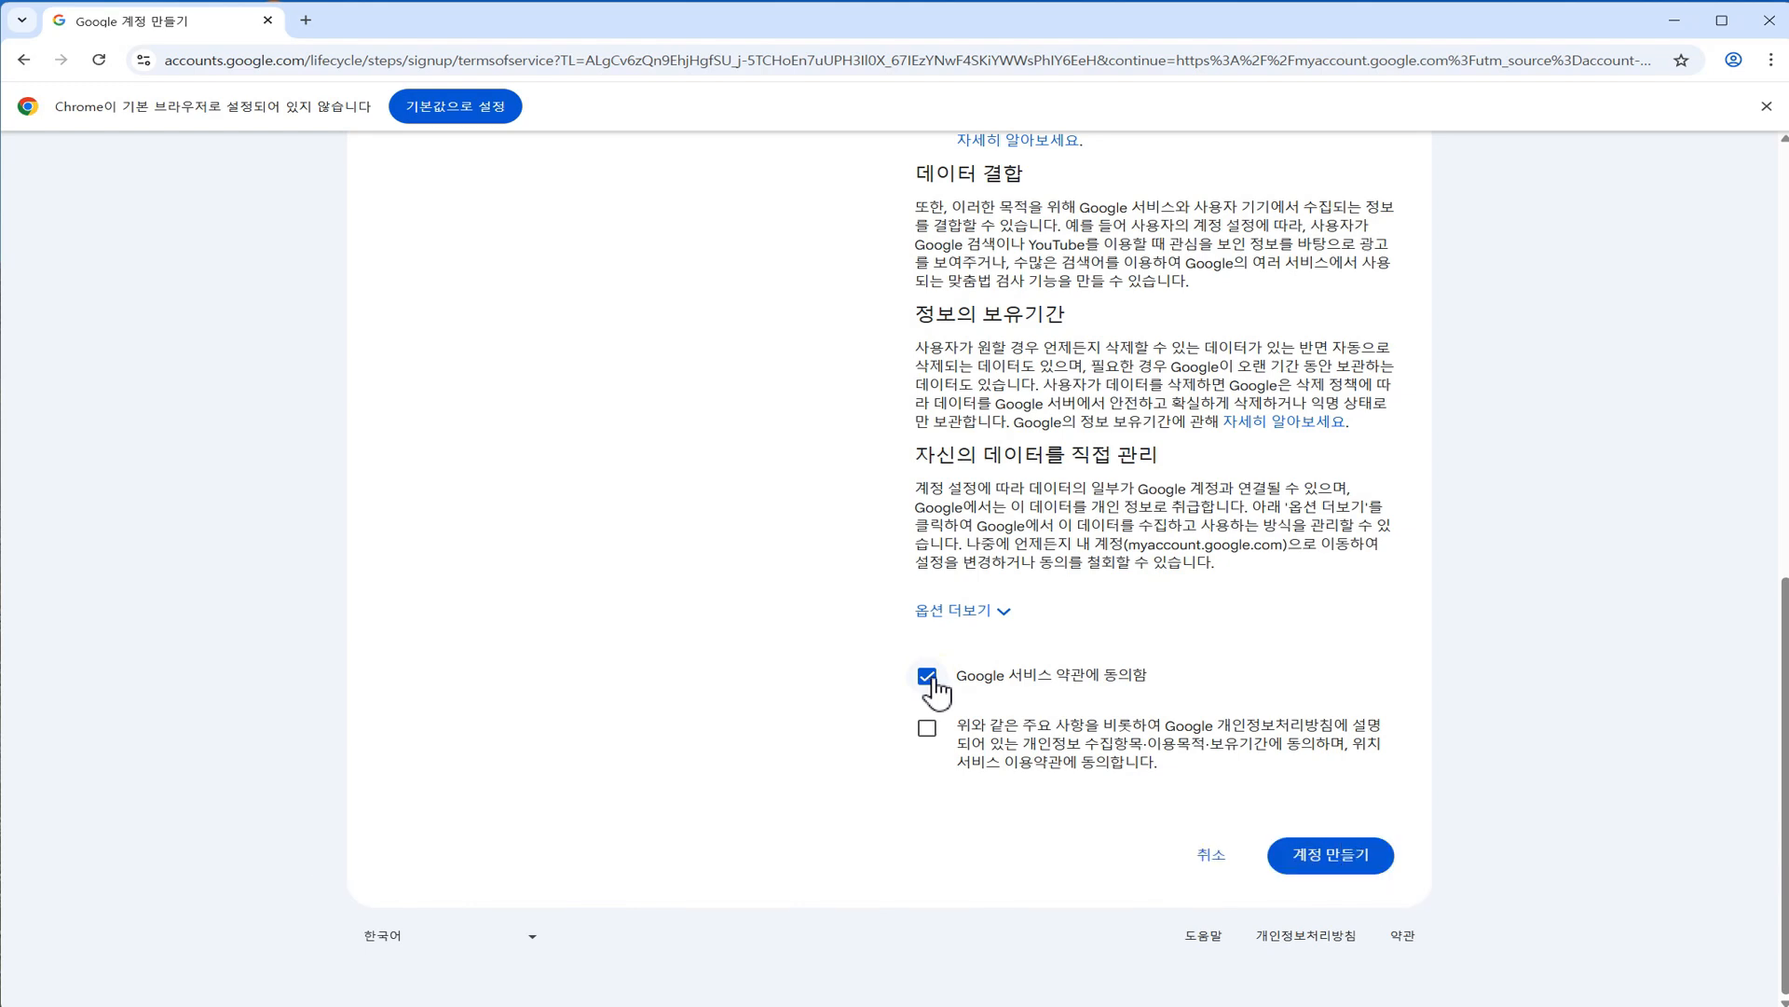
left_click(928, 729)
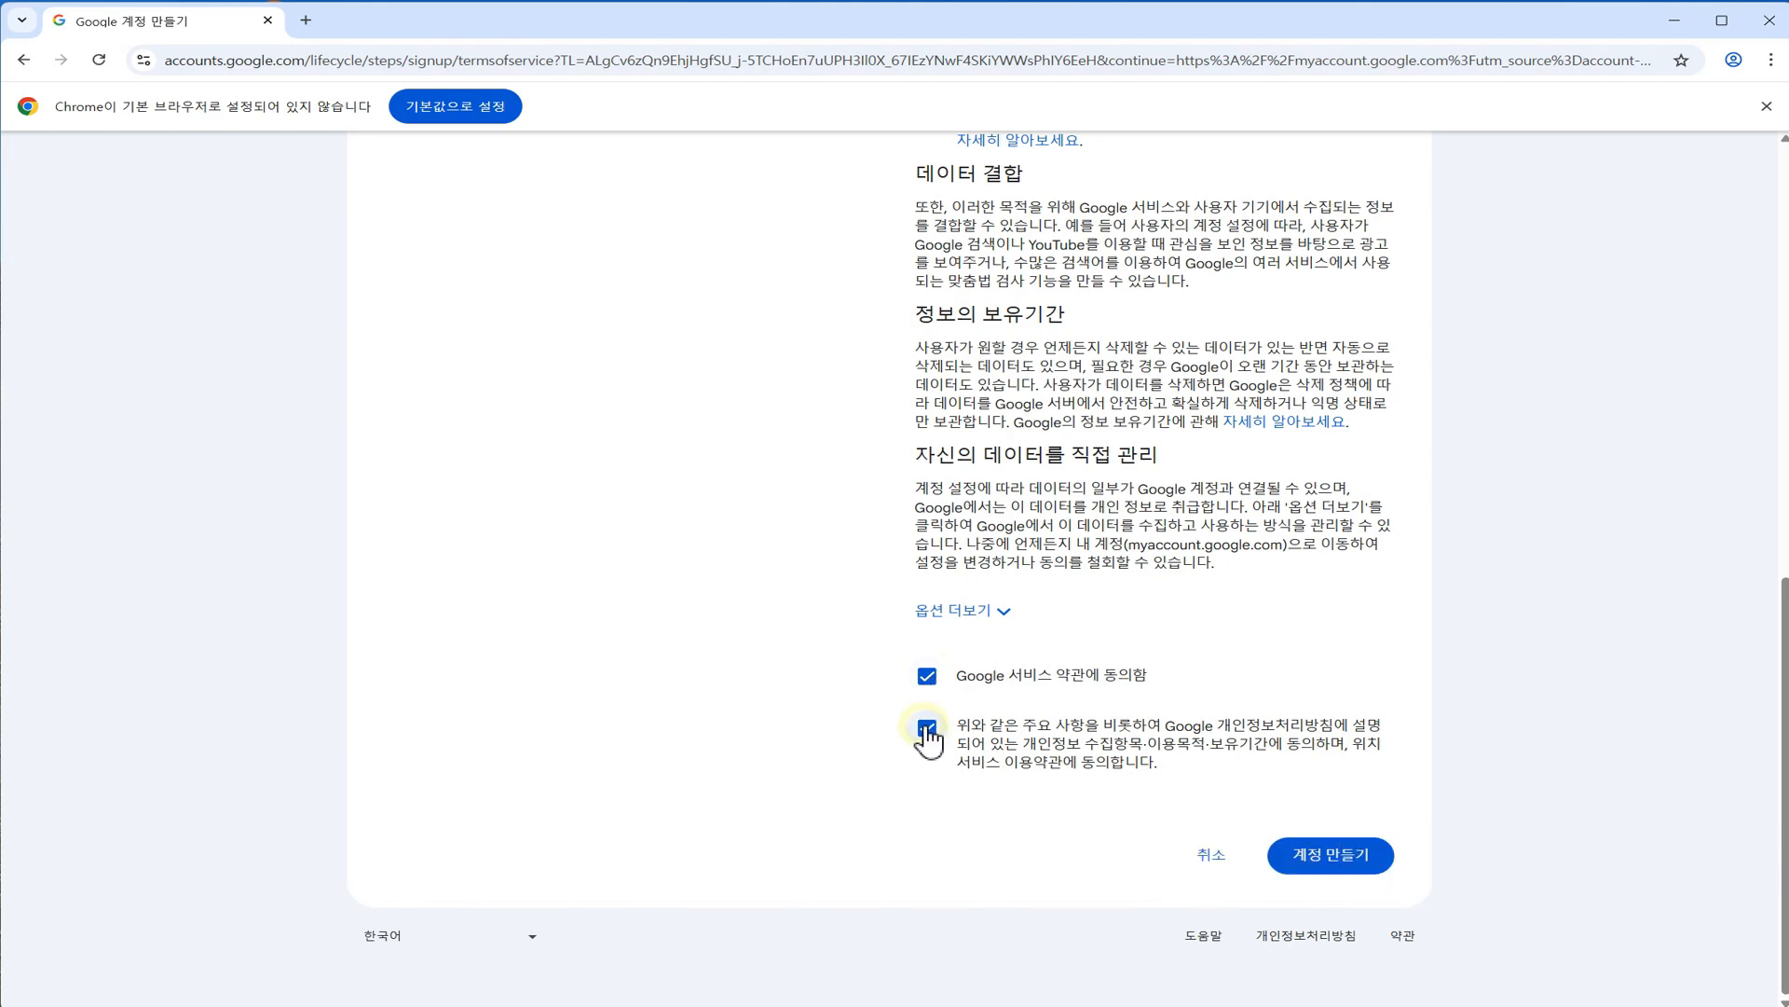
left_click(1354, 861)
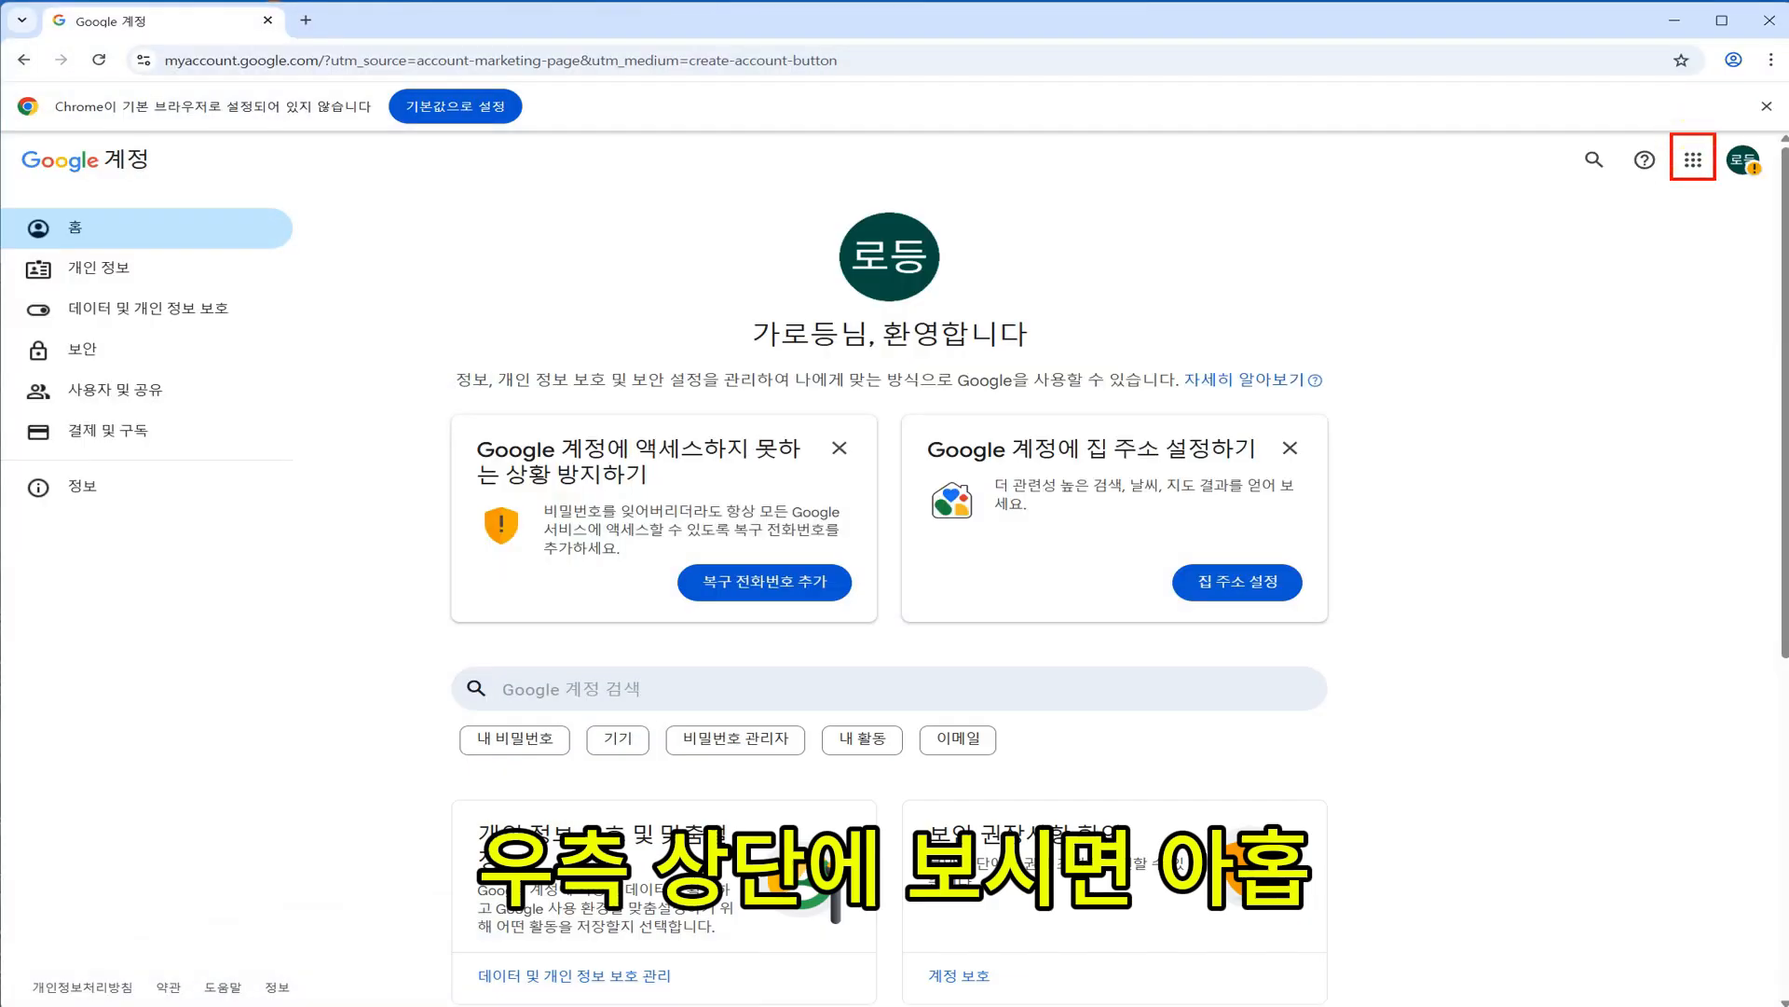
Open YouTube, allow its notifications, and create the channel with the suggested name 가로등.
left_click(1693, 160)
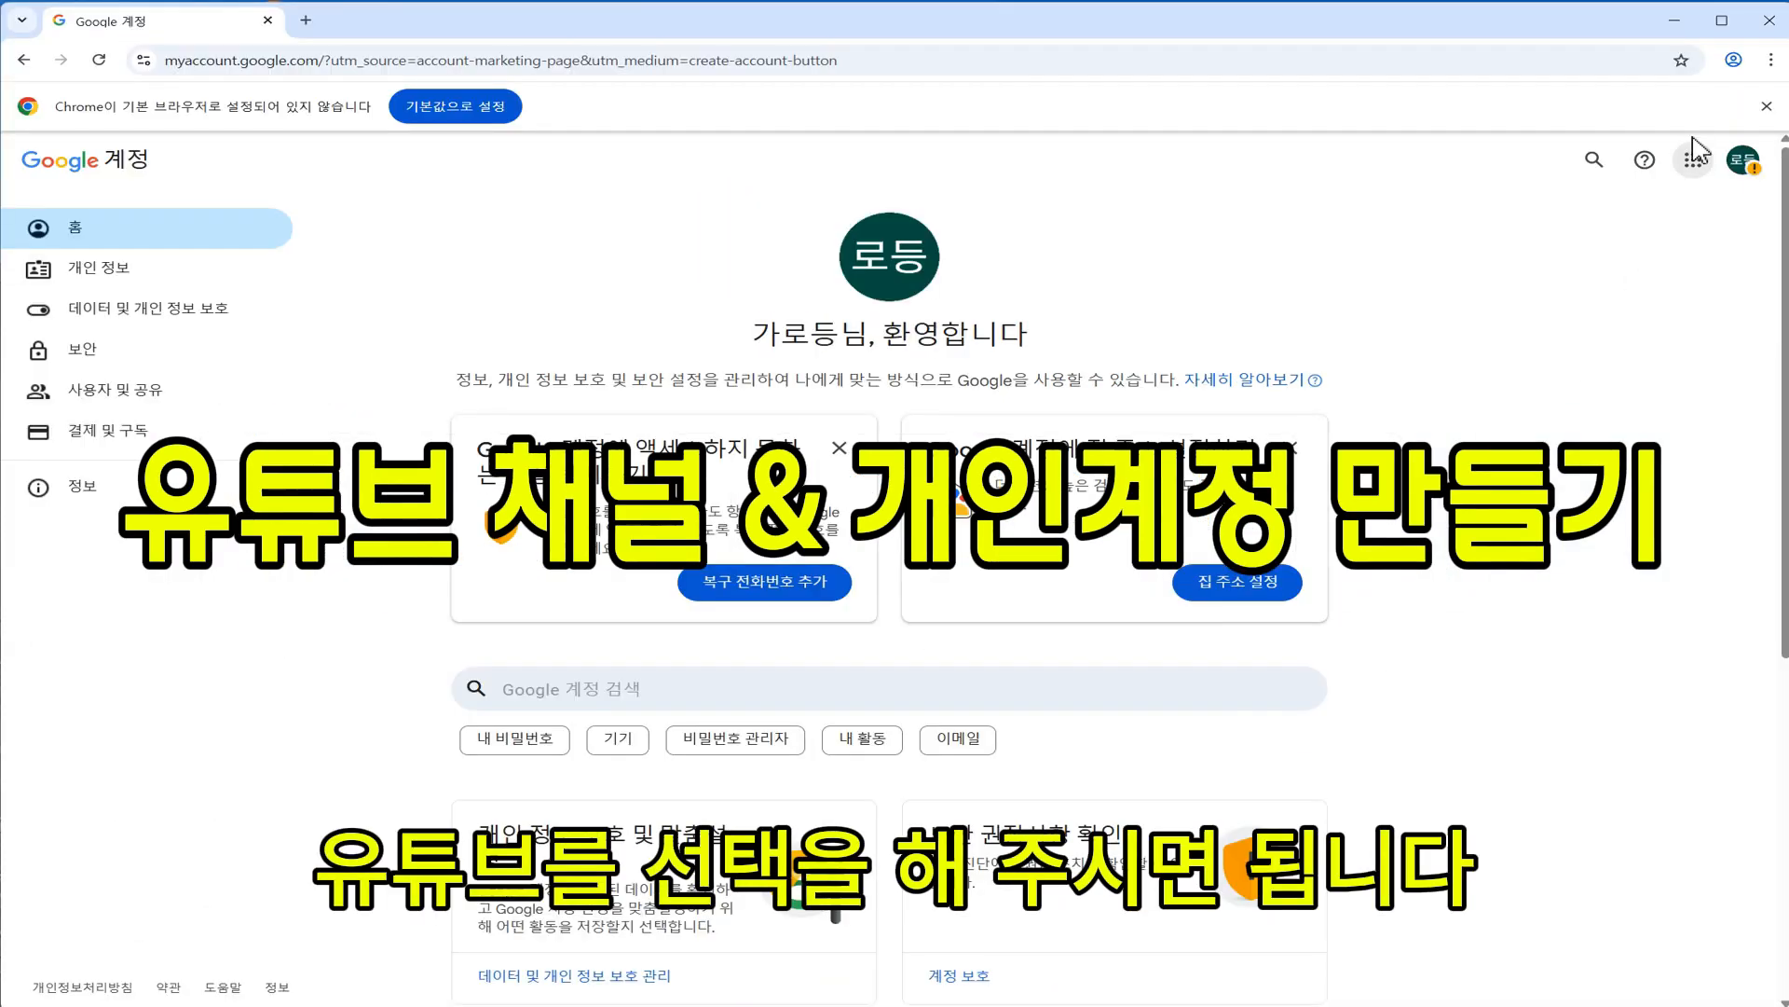
left_click(1694, 159)
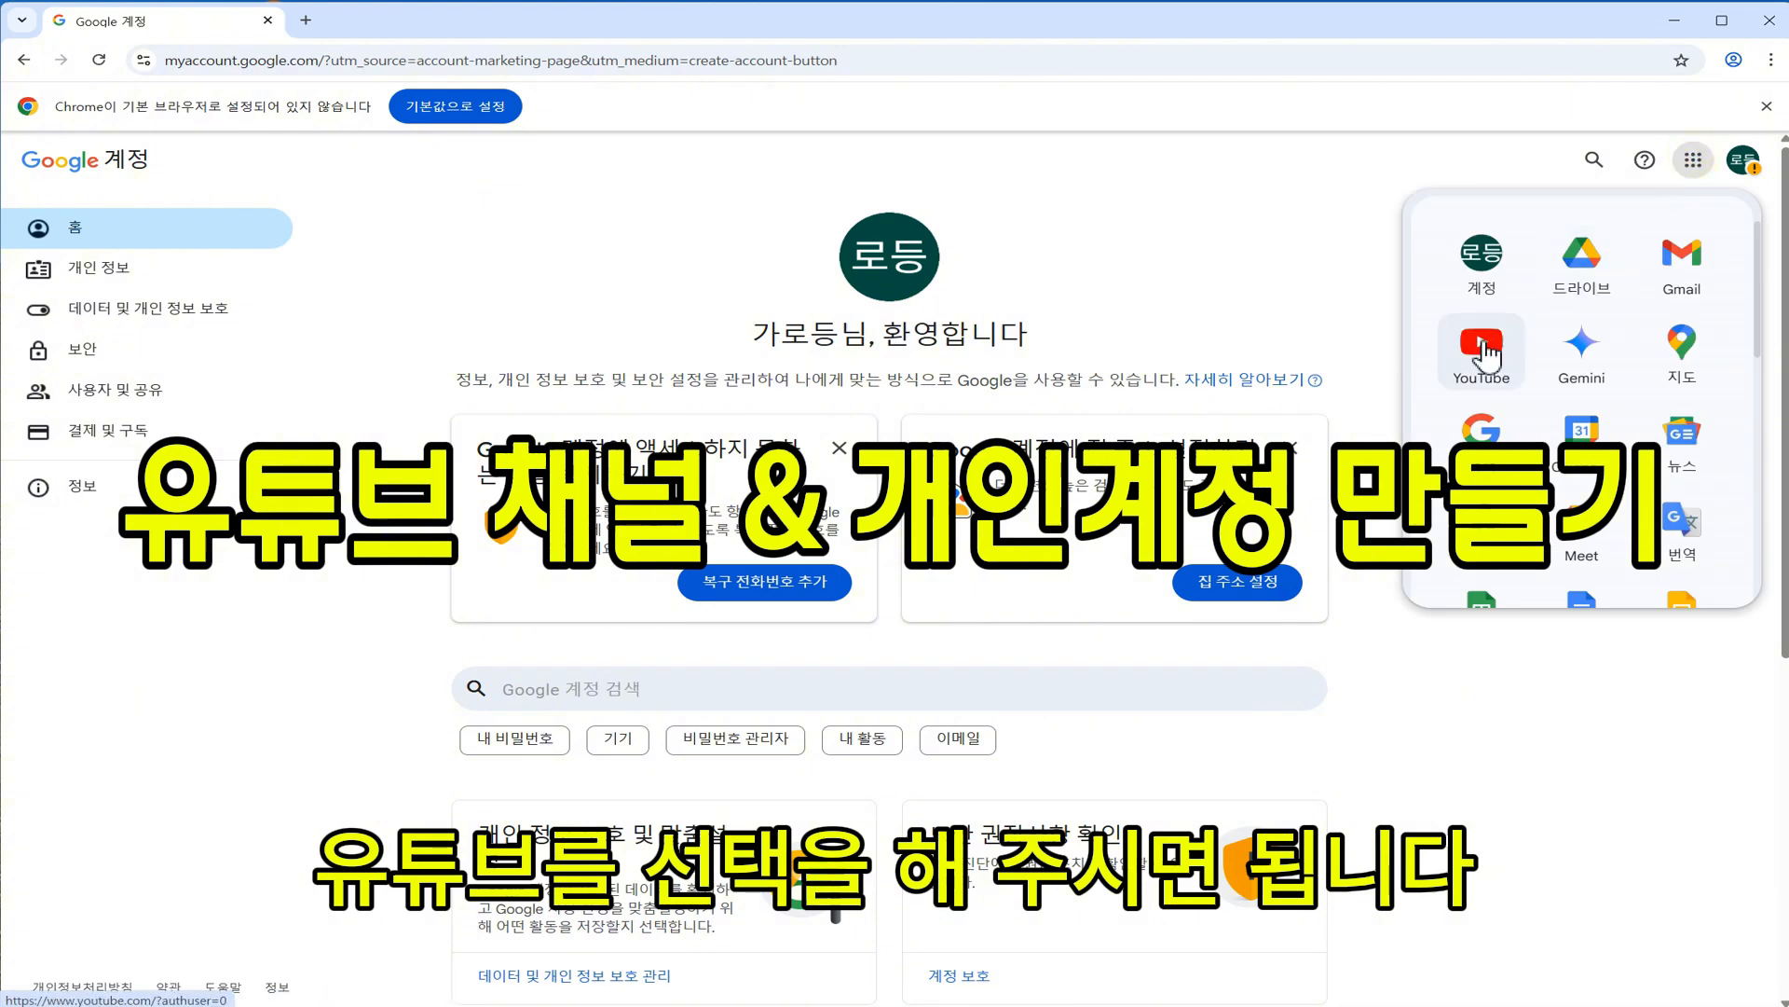
left_click(1482, 352)
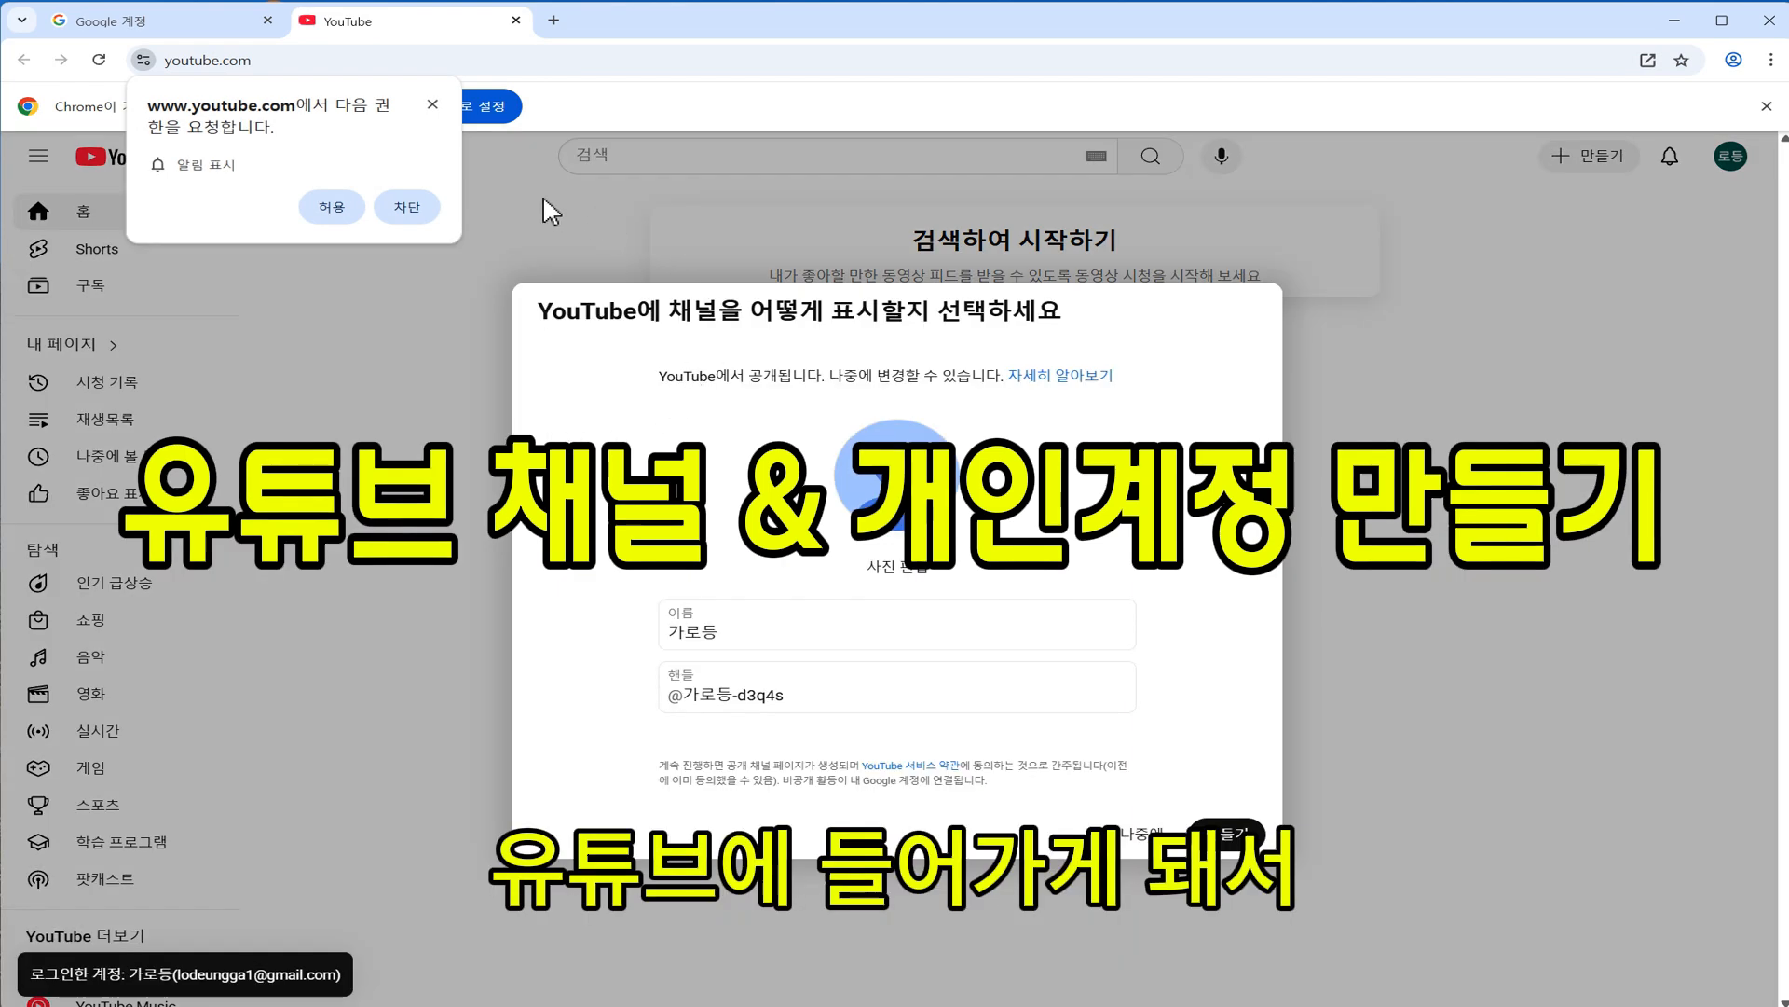
left_click(332, 207)
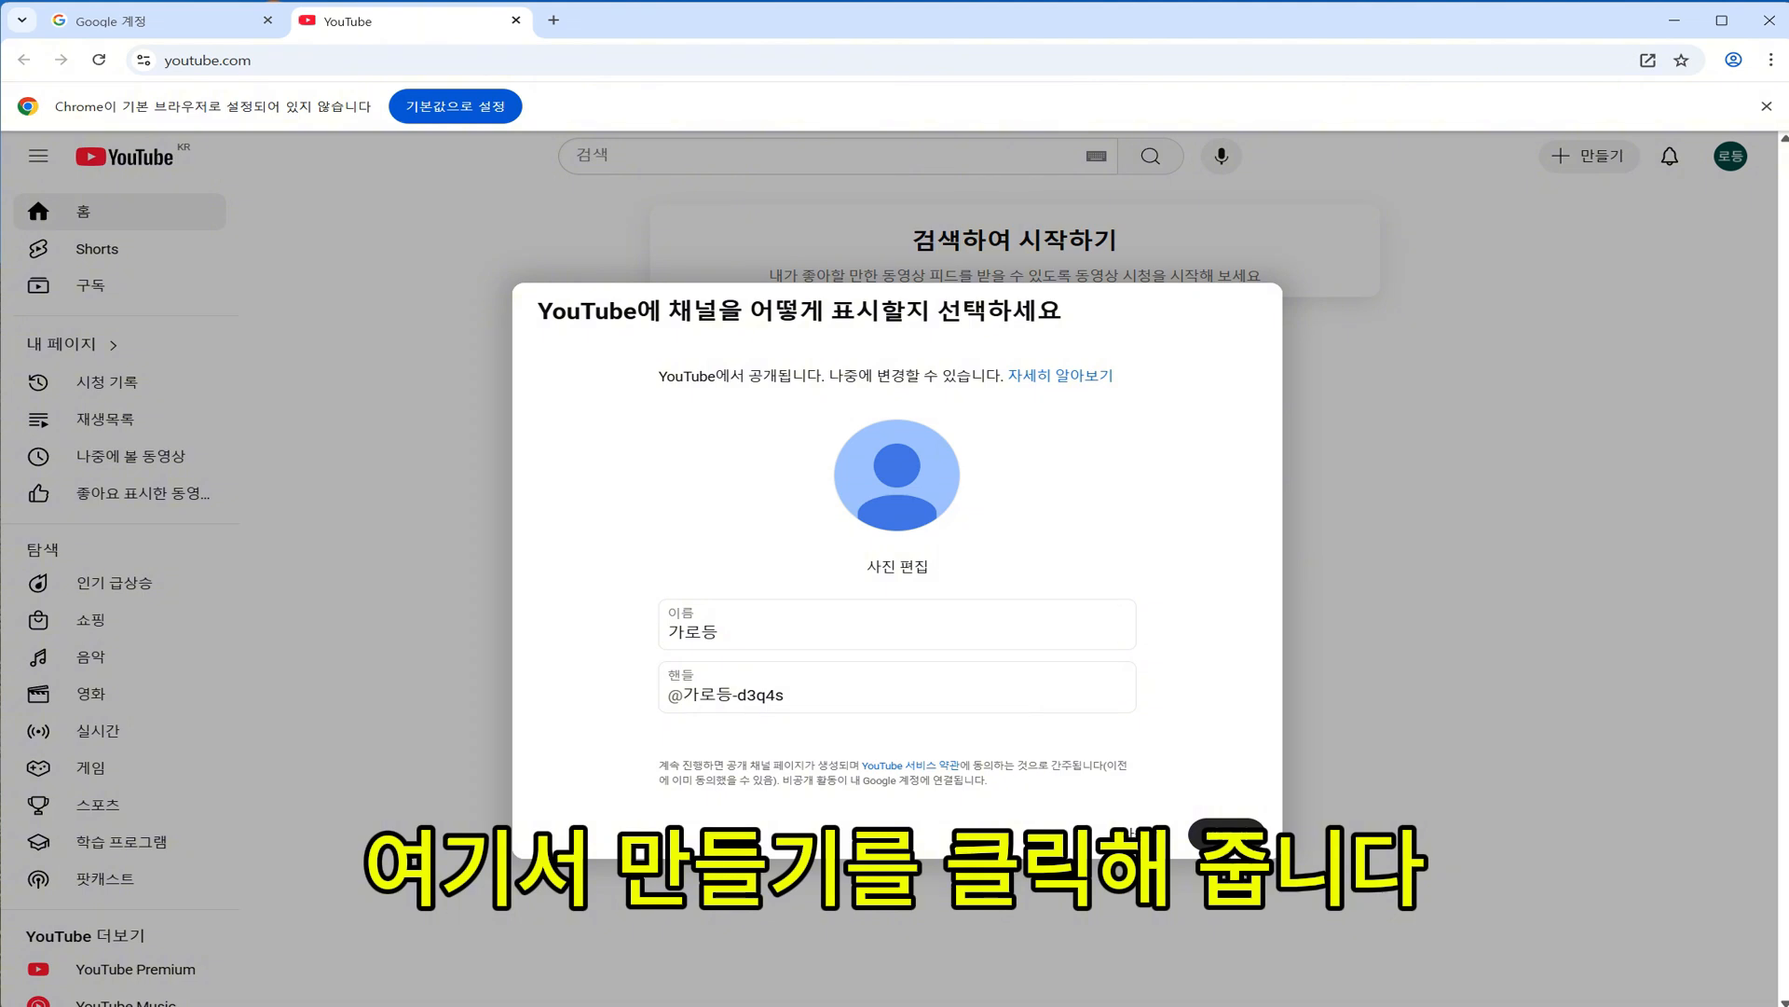
left_click(1226, 833)
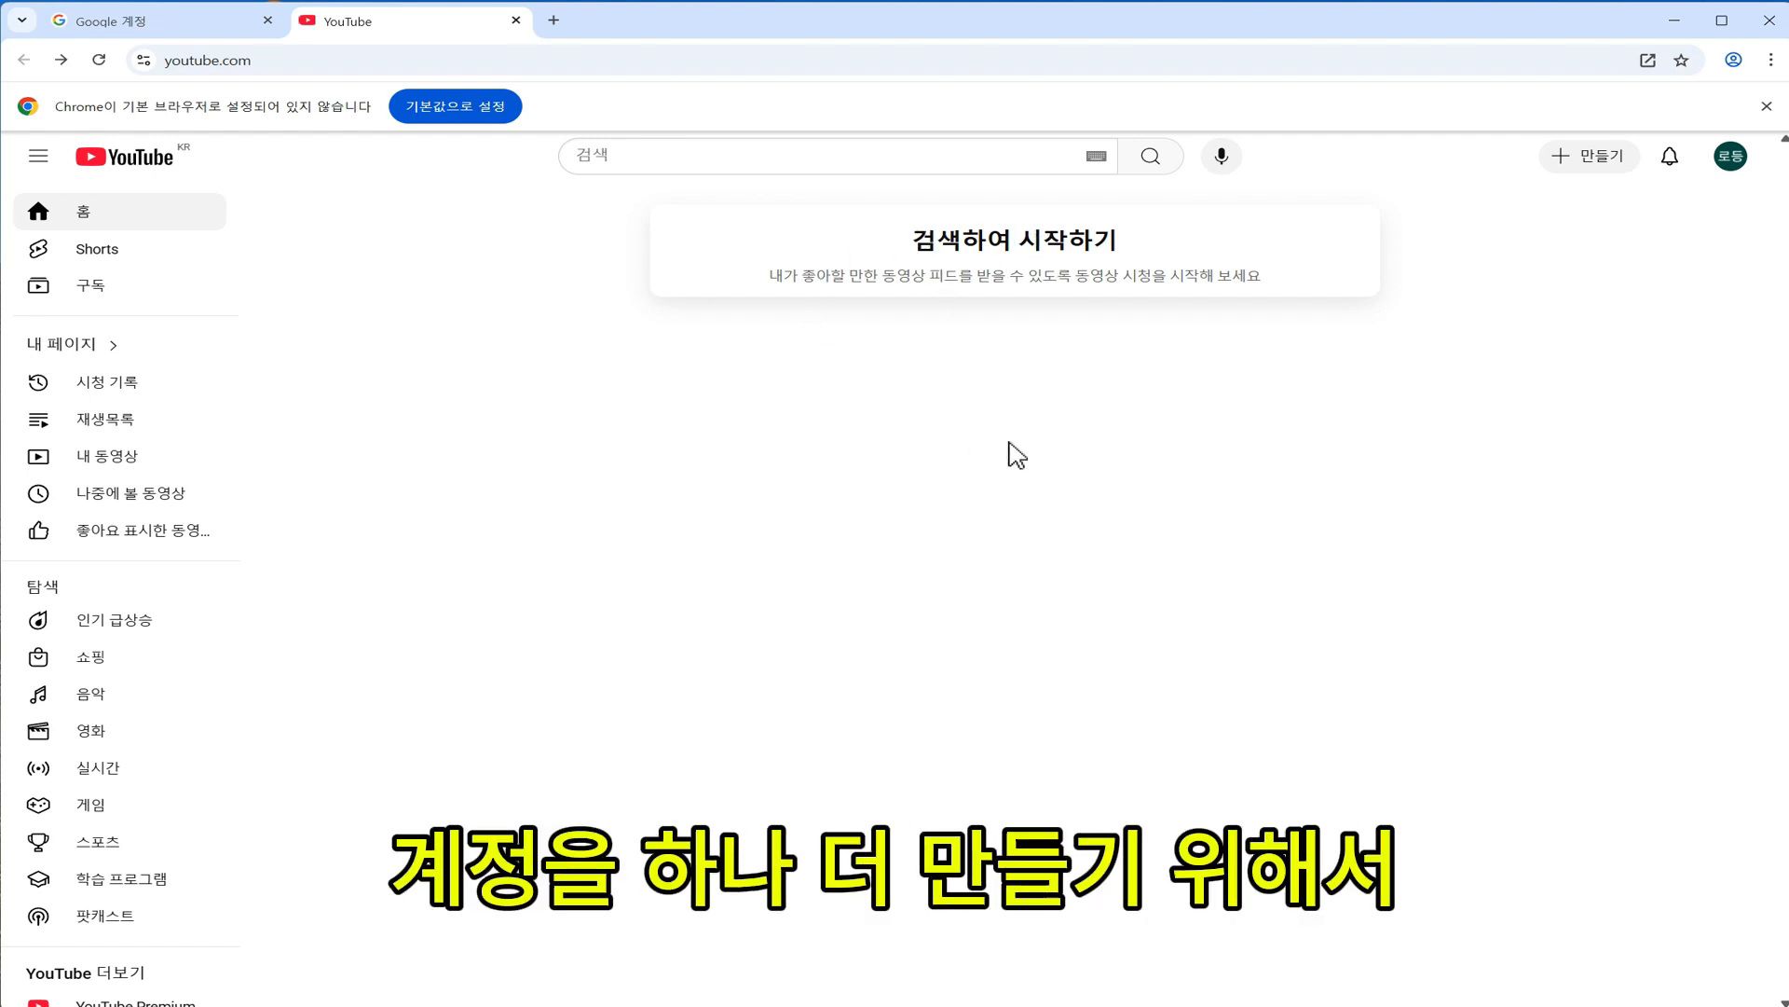
Open 설정 from the YouTube avatar menu to see the account's channels.
left_click(1733, 159)
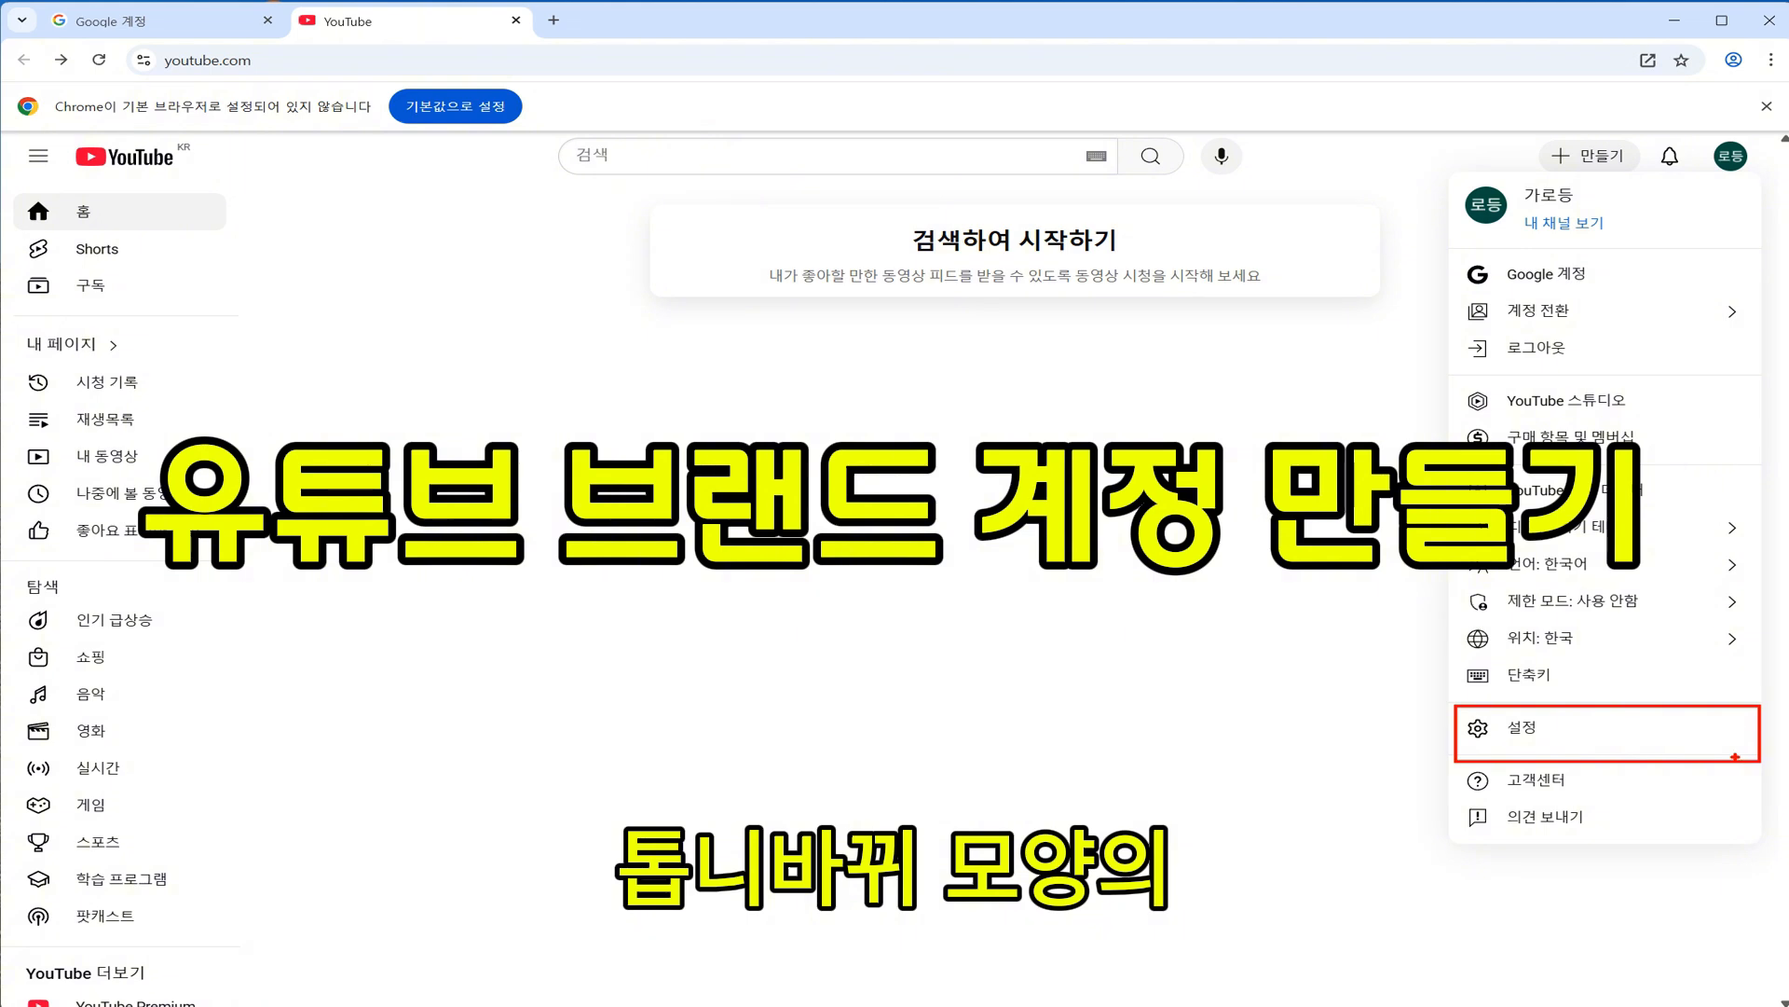
left_click(1538, 740)
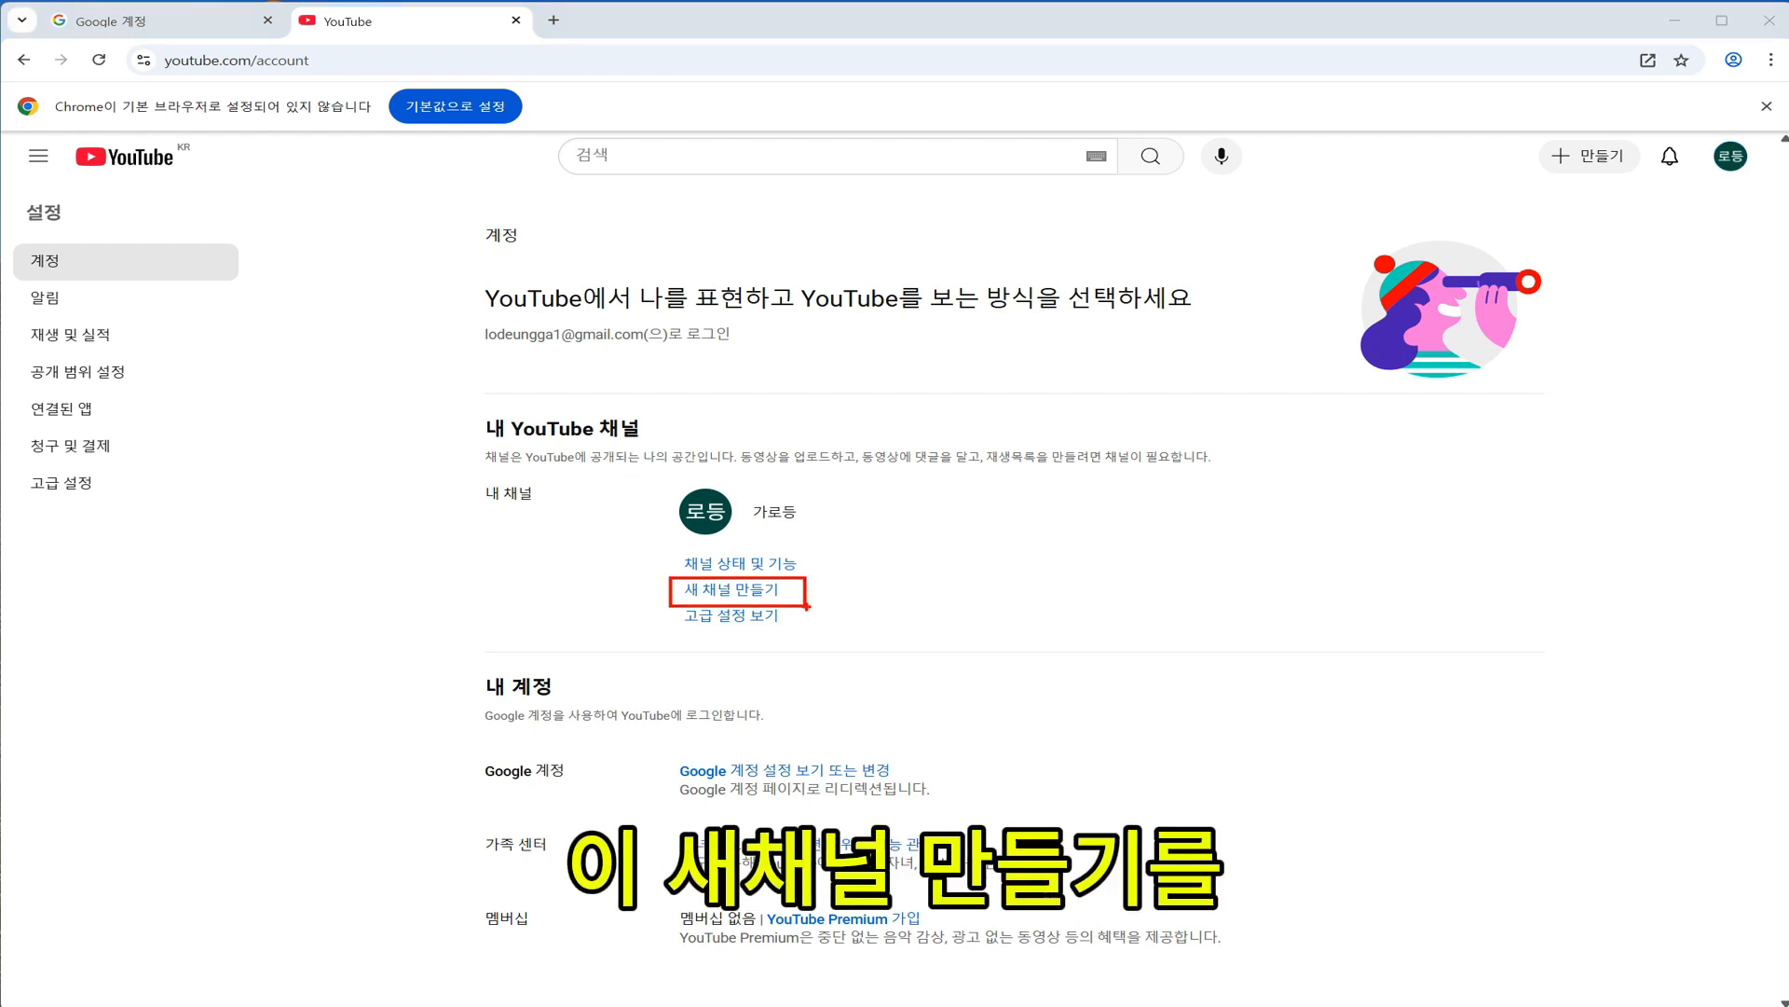
Create a new channel named 가로등, keeping the auto-suggested handle.
left_click(754, 589)
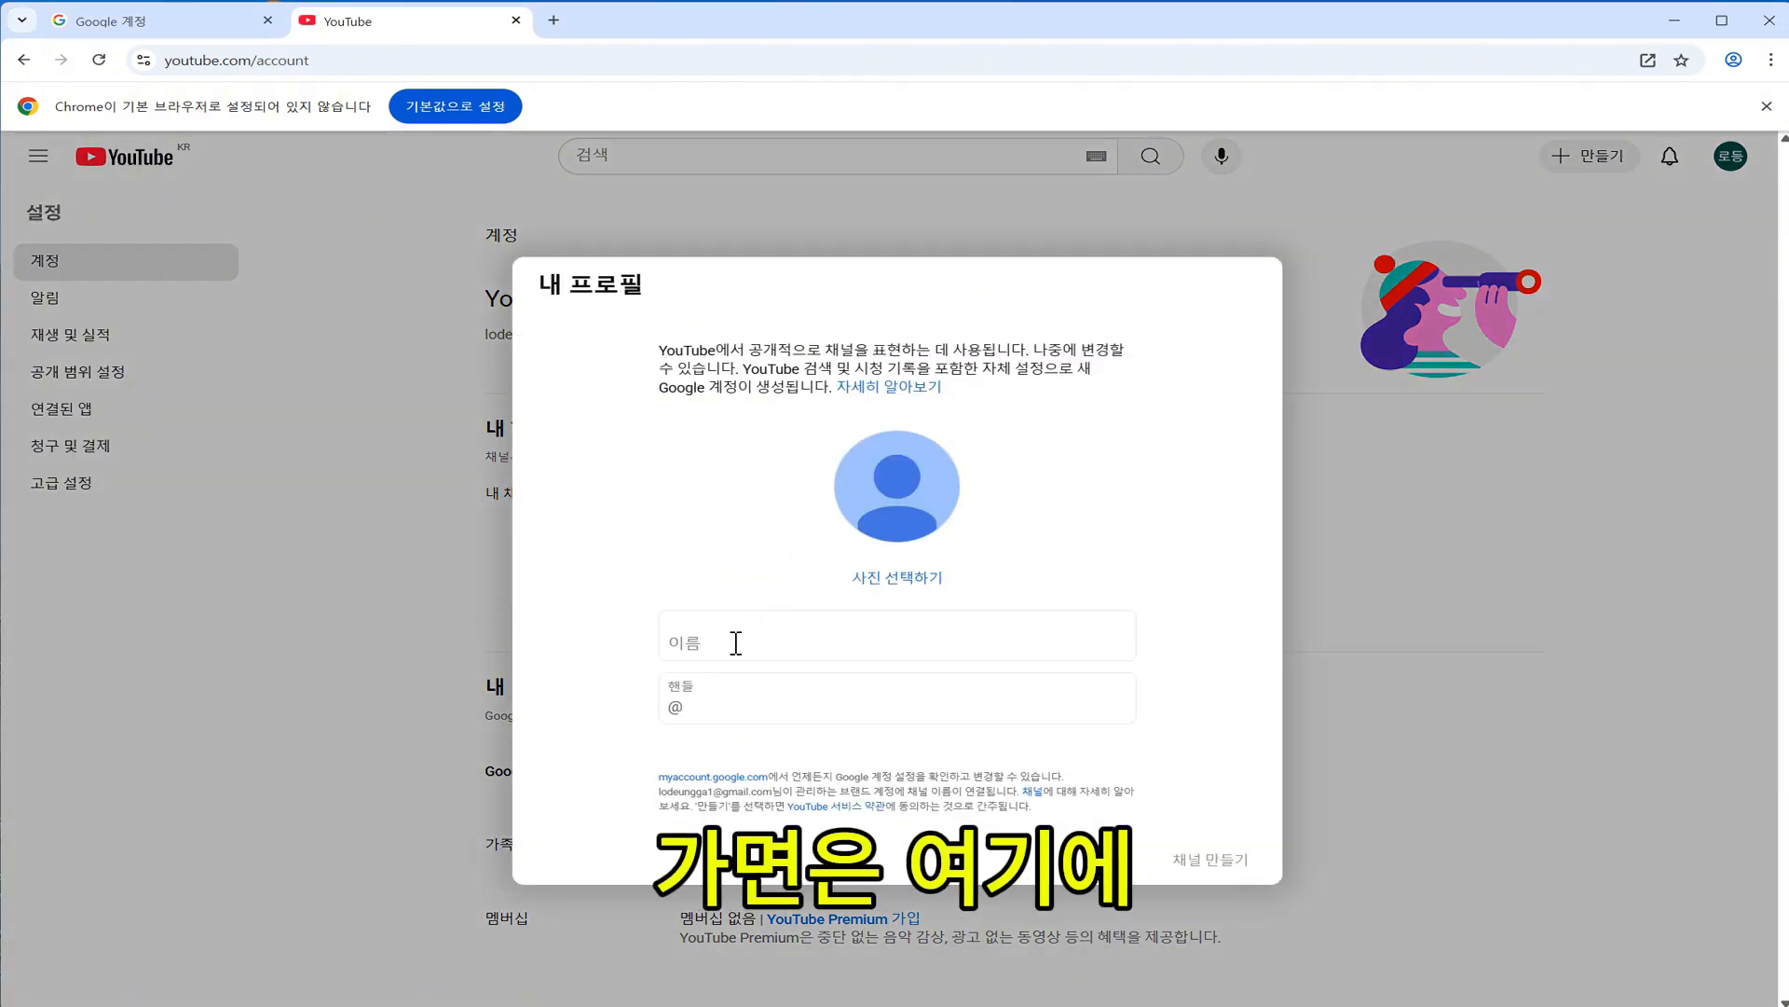
left_click(736, 643)
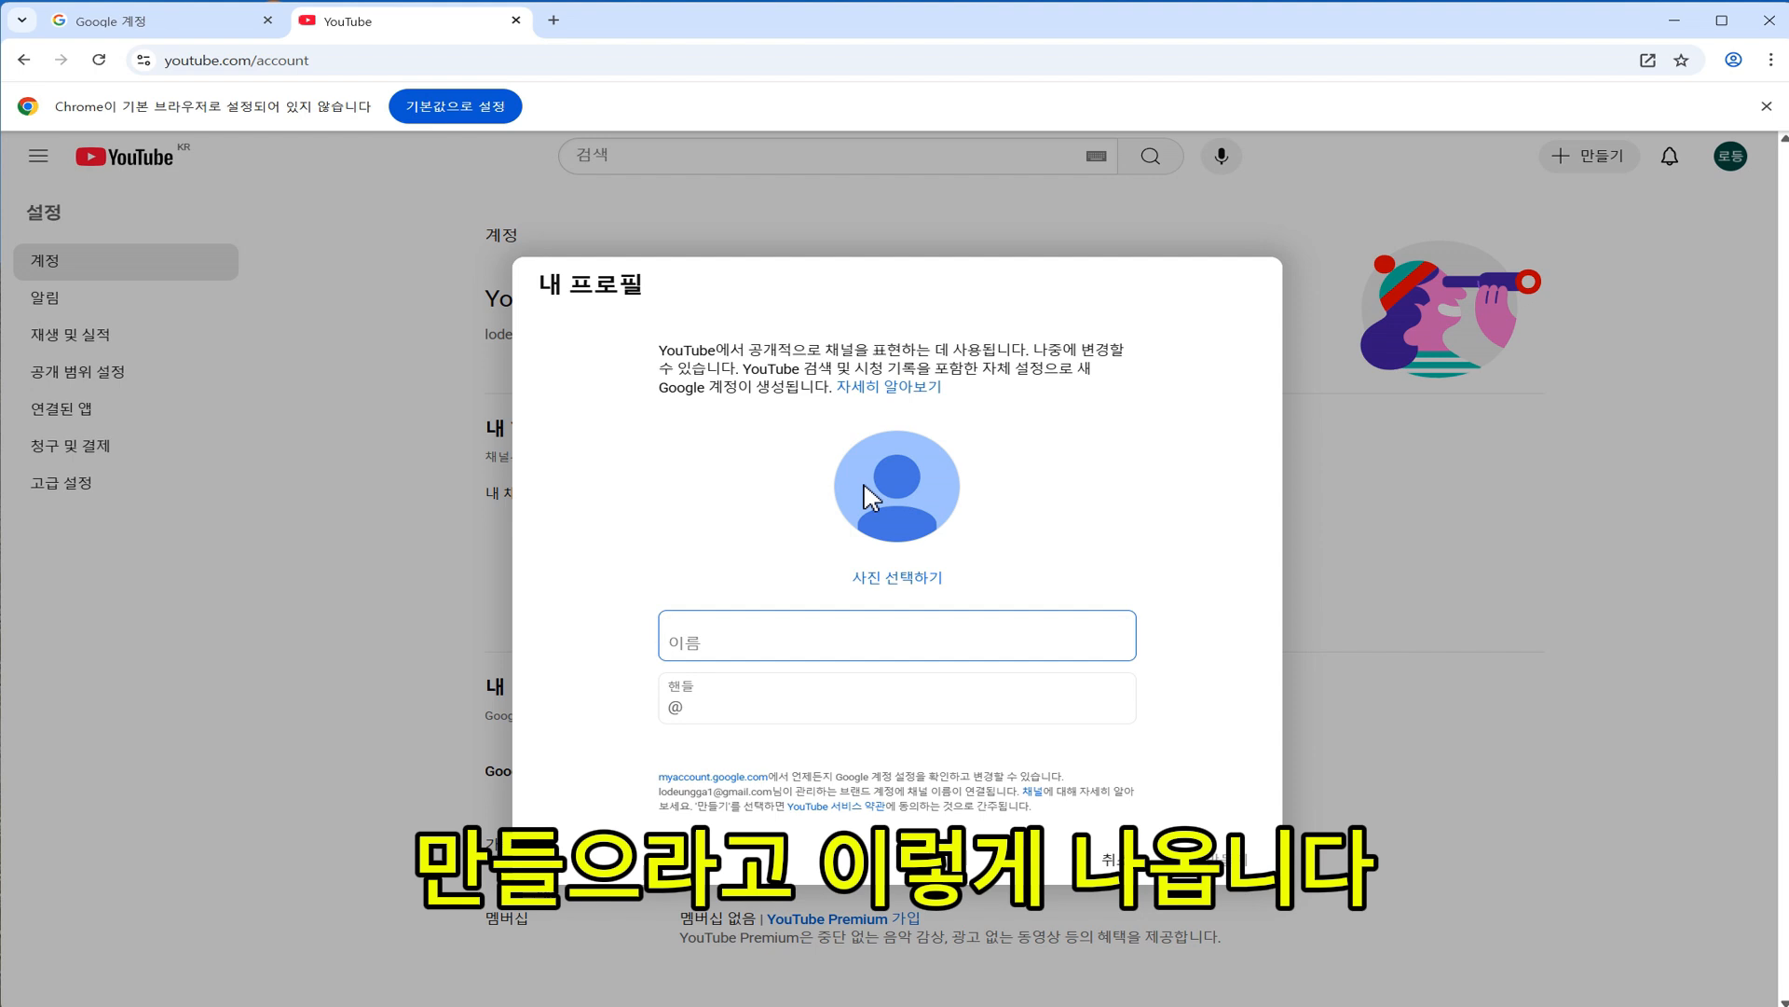
left_click(725, 645)
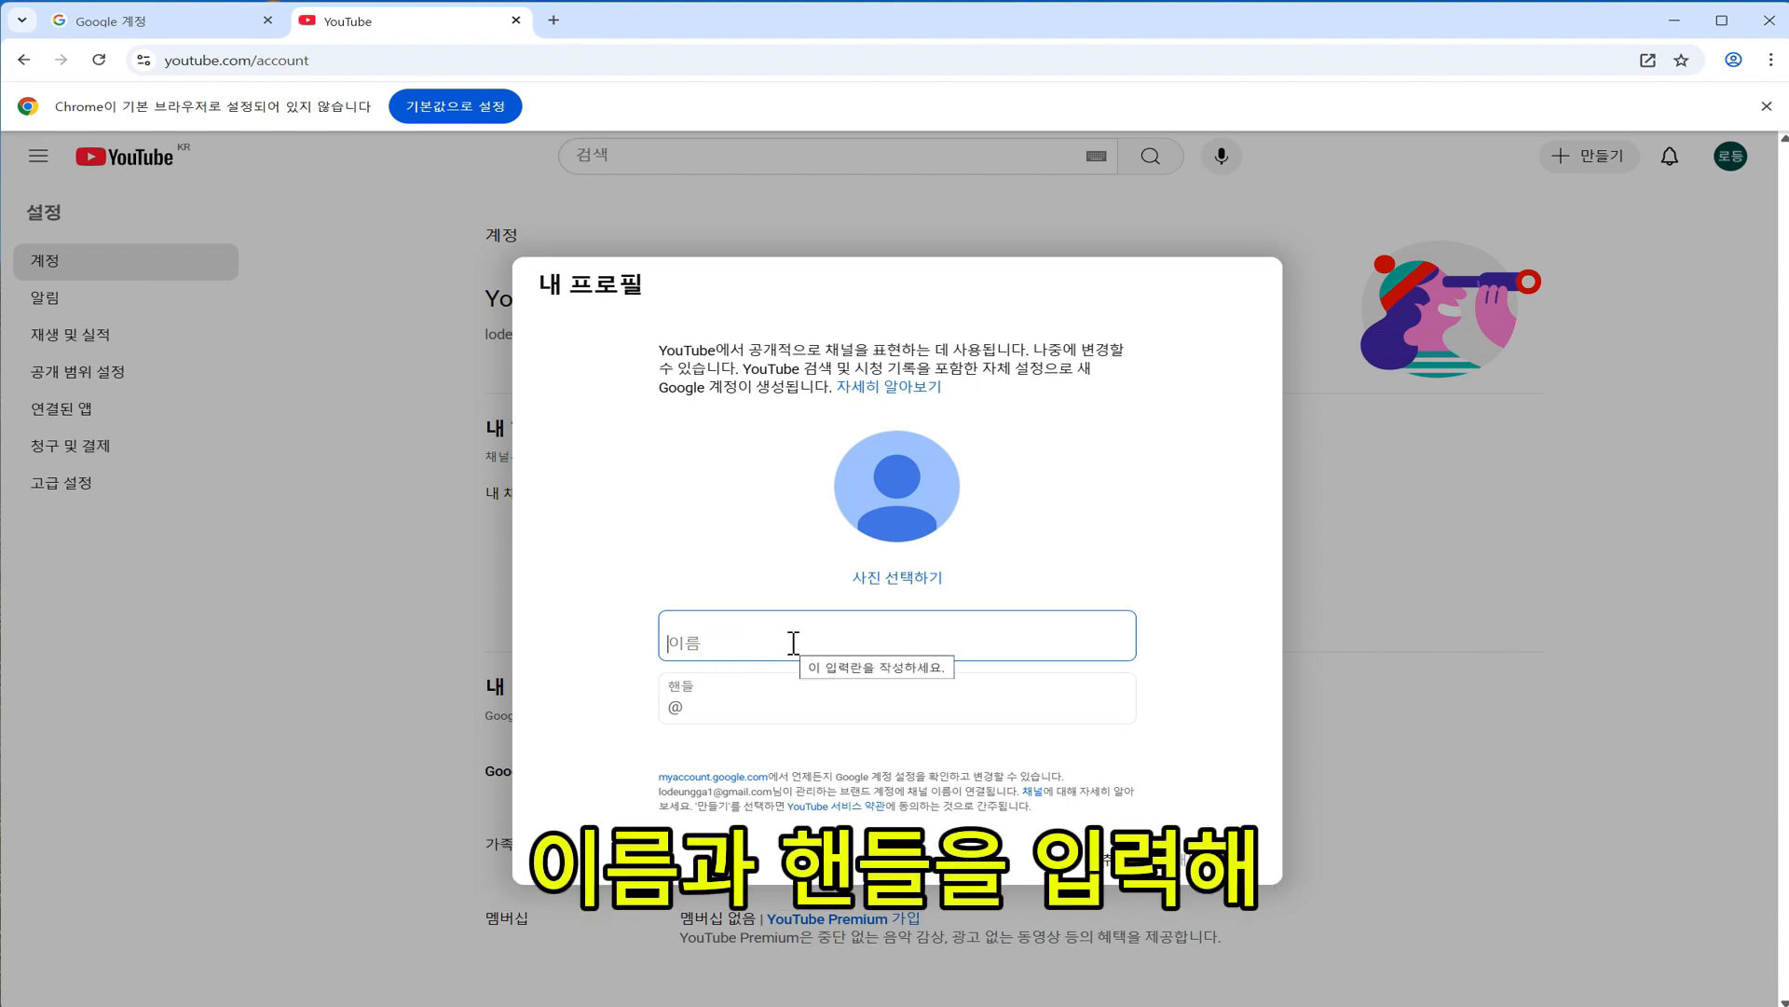
type("가로등")
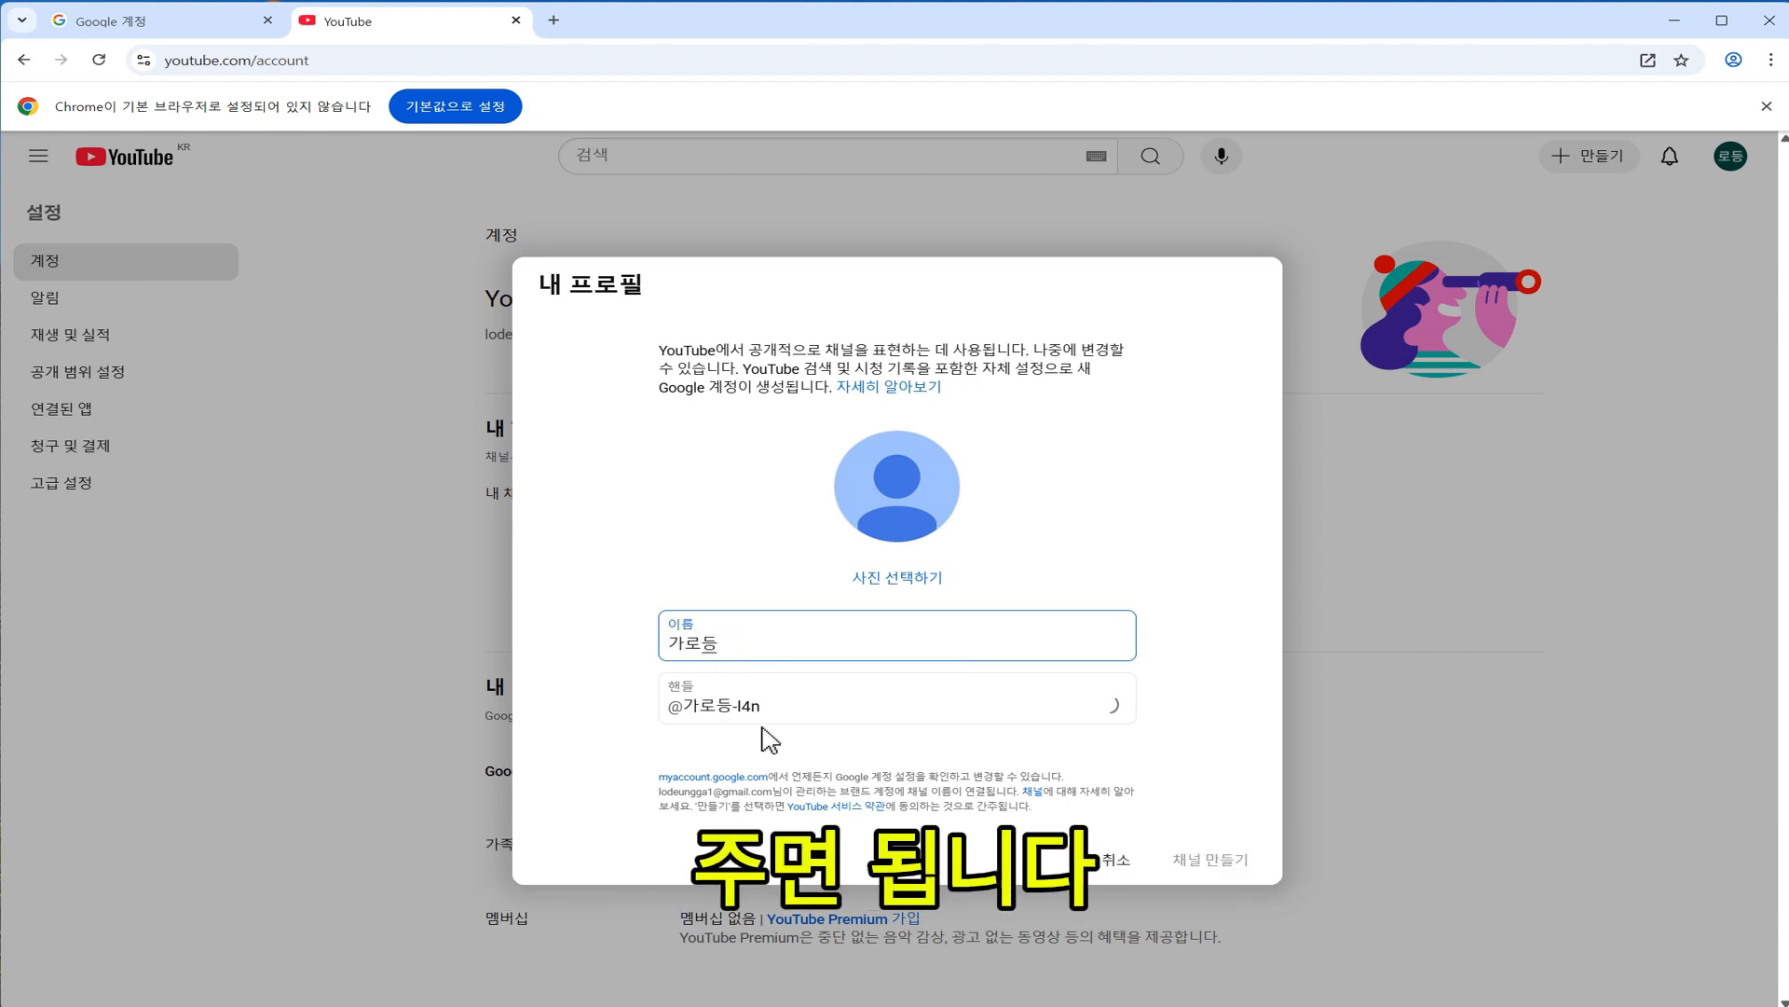
left_click(788, 714)
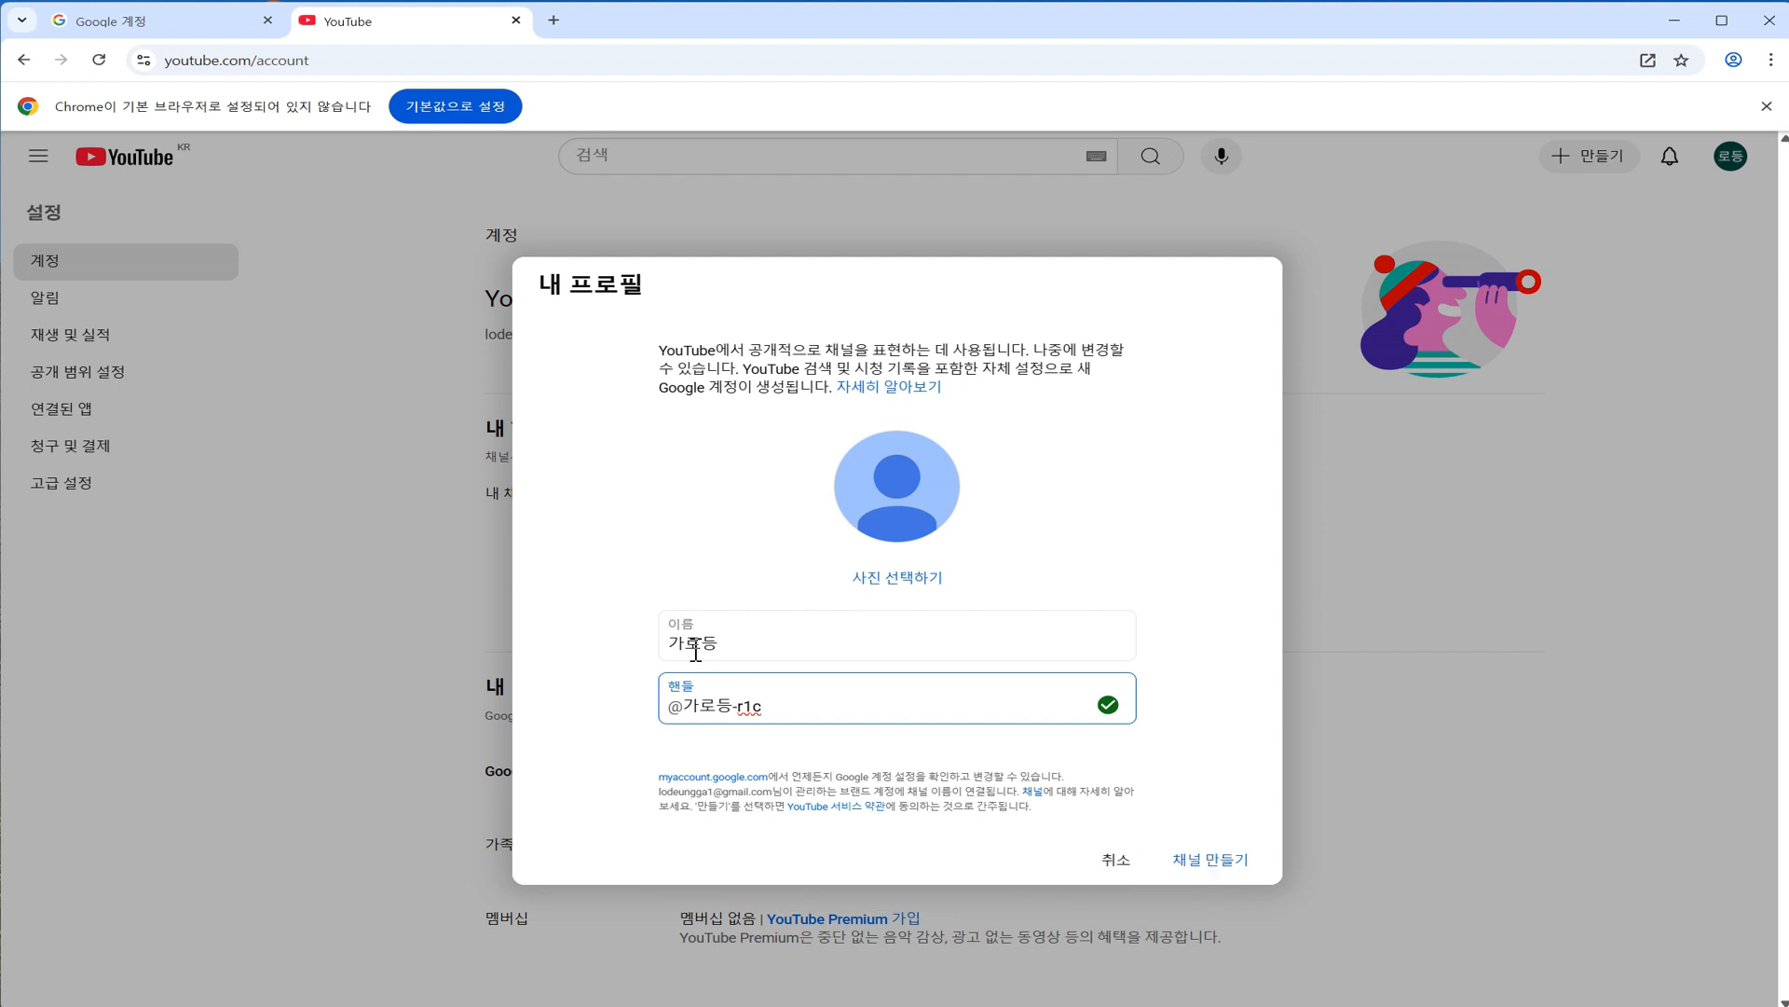
left_click(1225, 862)
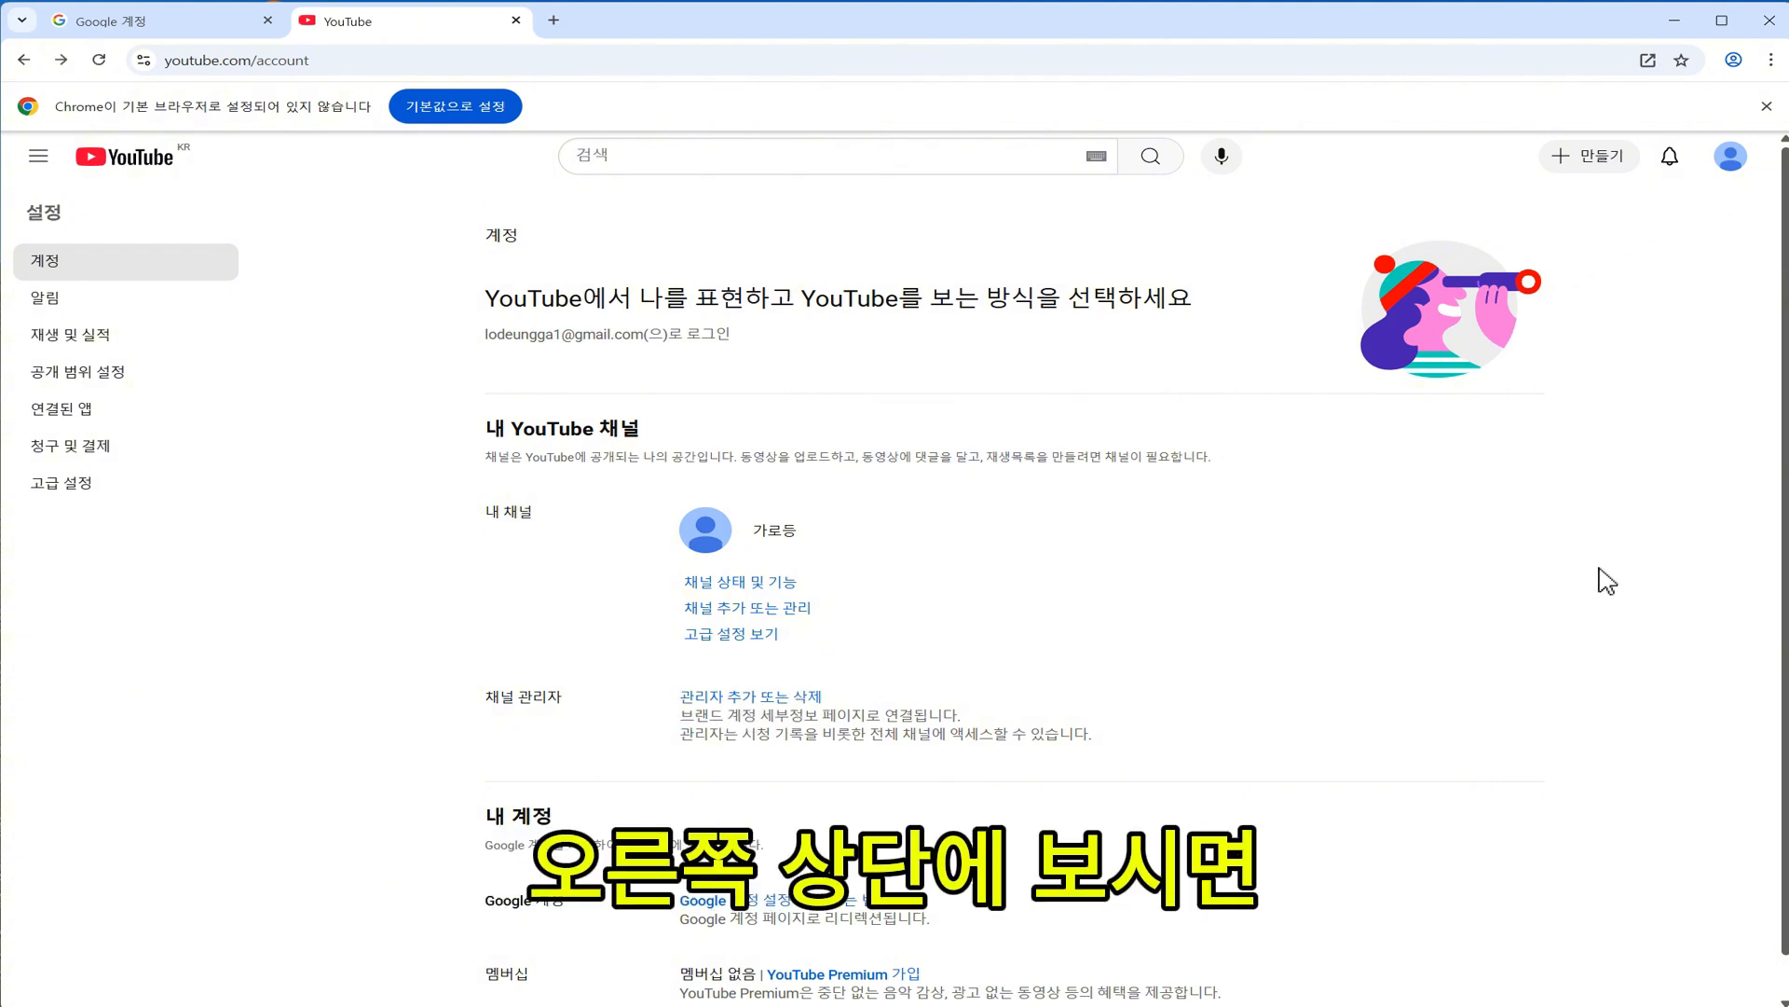
Open the 가로등 channel's YouTube Studio dashboard from the account menu.
left_click(1730, 160)
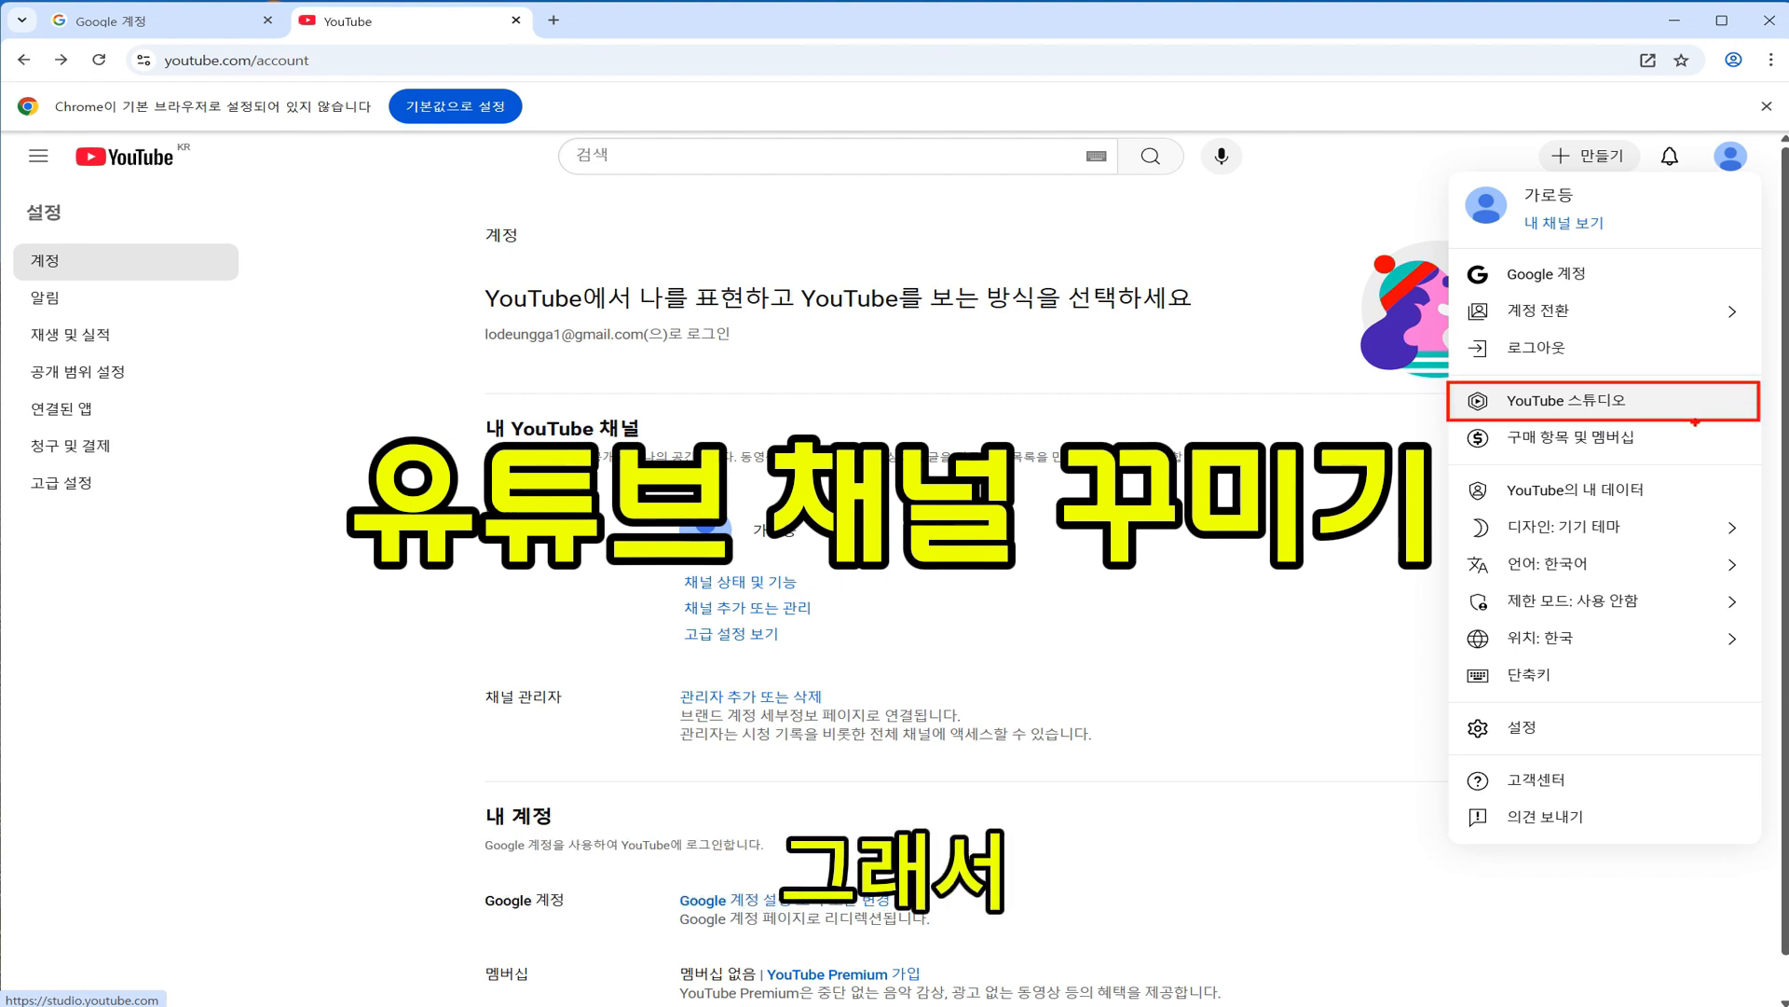
left_click(1578, 405)
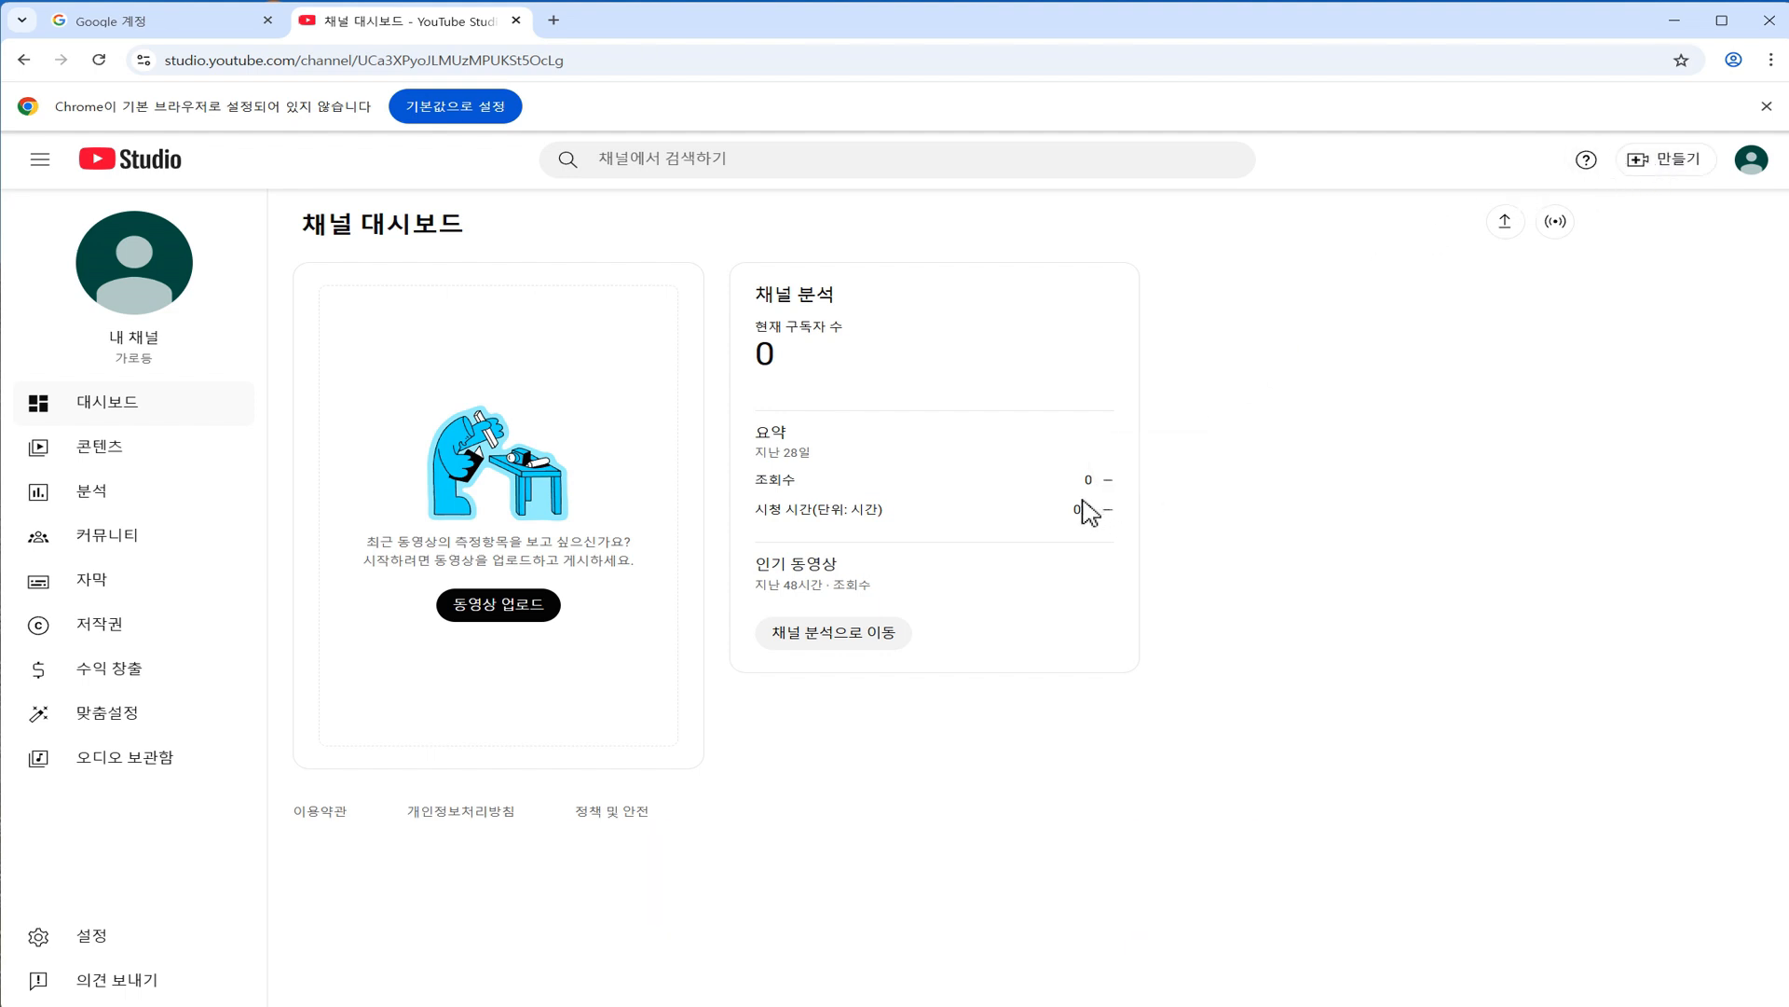
Open the channel's 맞춤설정 (customisation) profile settings in YouTube Studio.
left_click(210, 672)
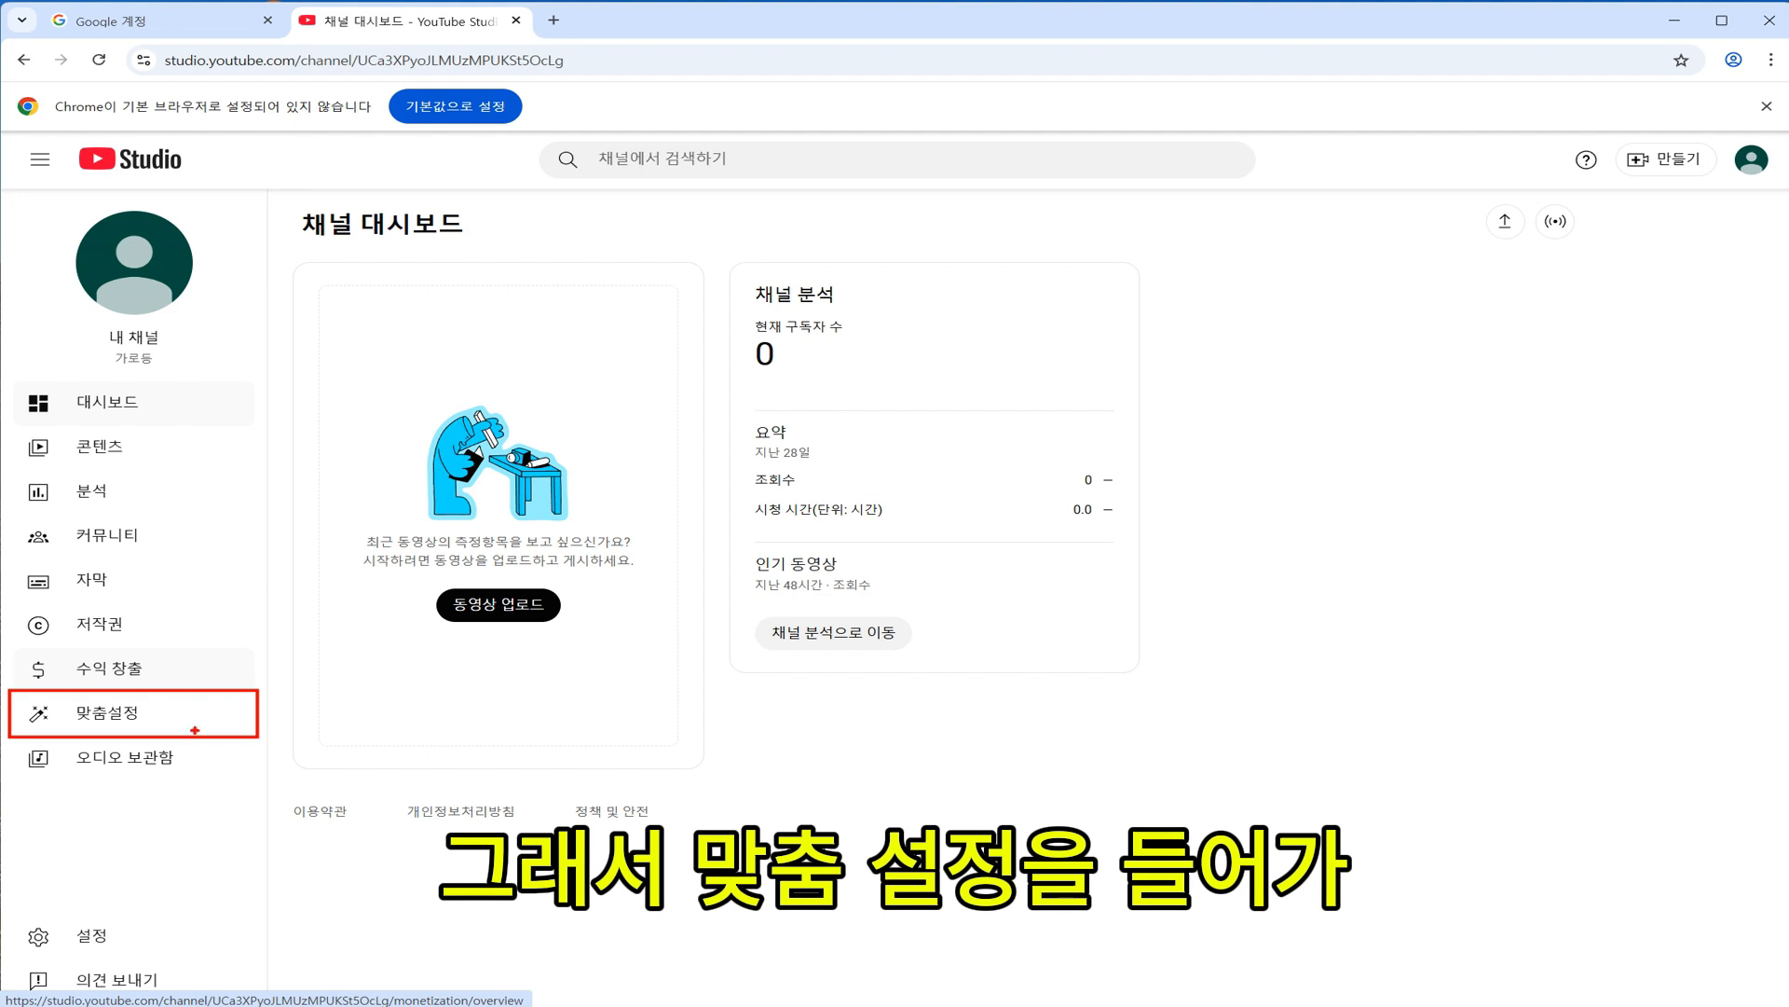
left_click(112, 727)
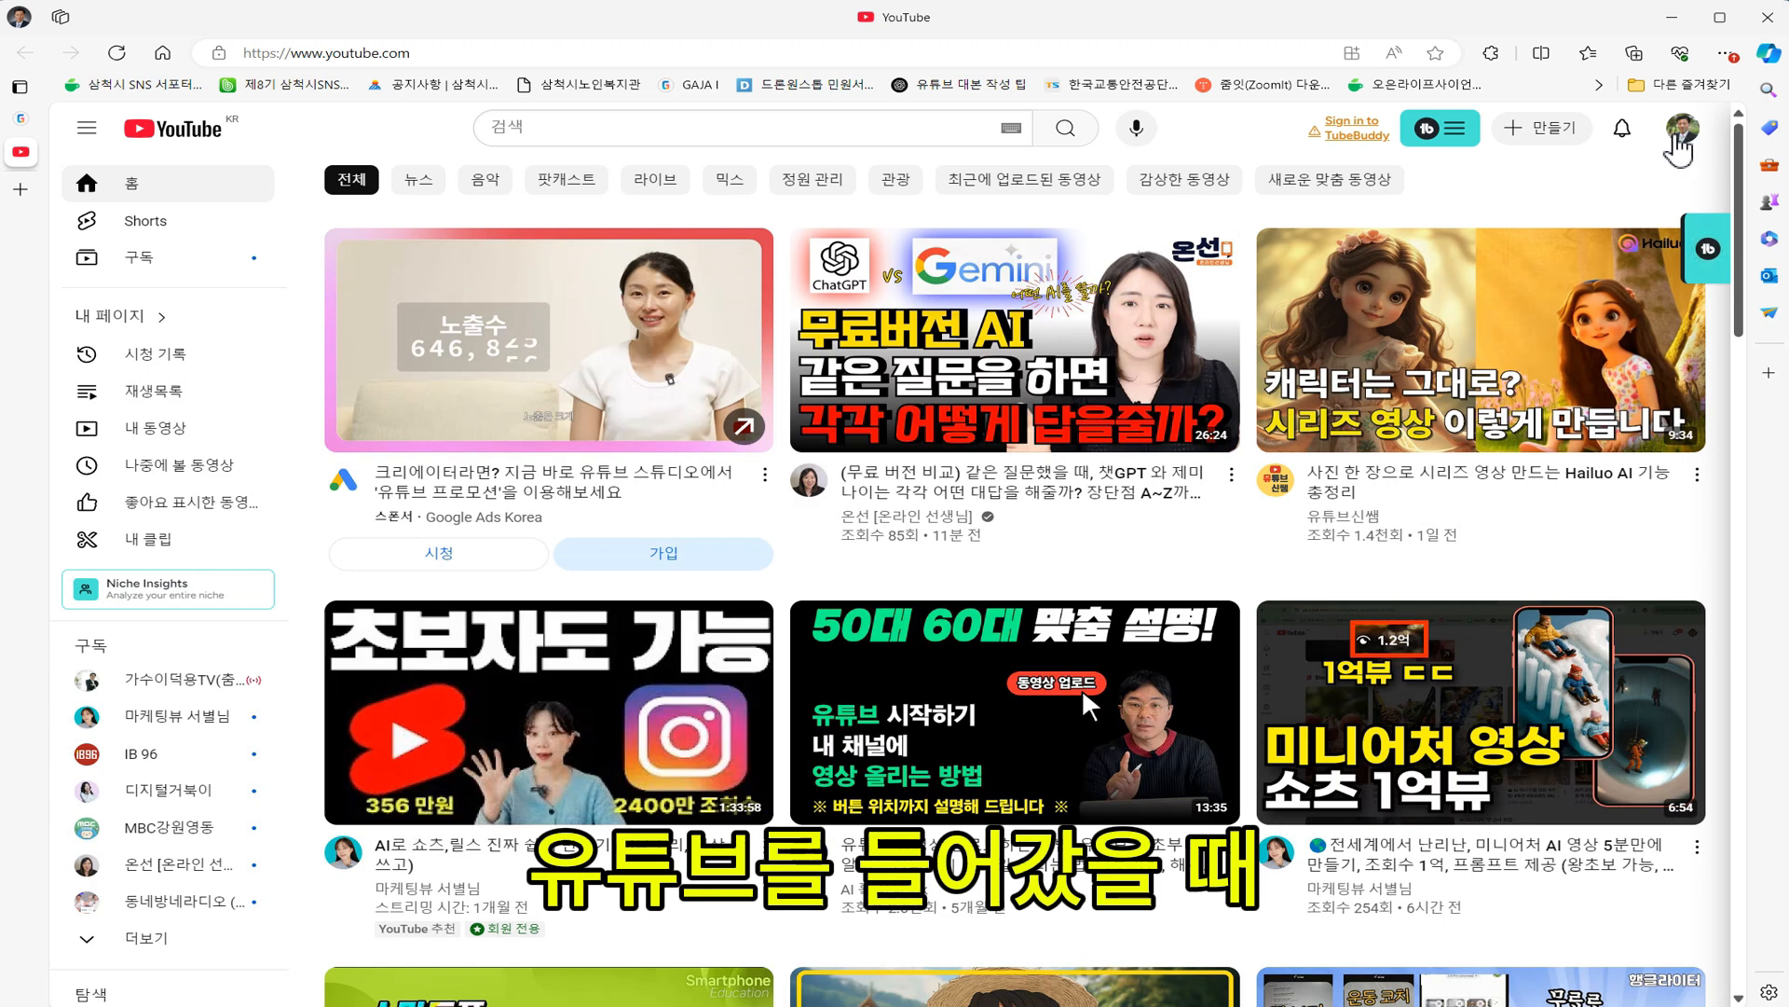
View the 가로등TV channel page as a banner and profile photo example.
left_click(1678, 136)
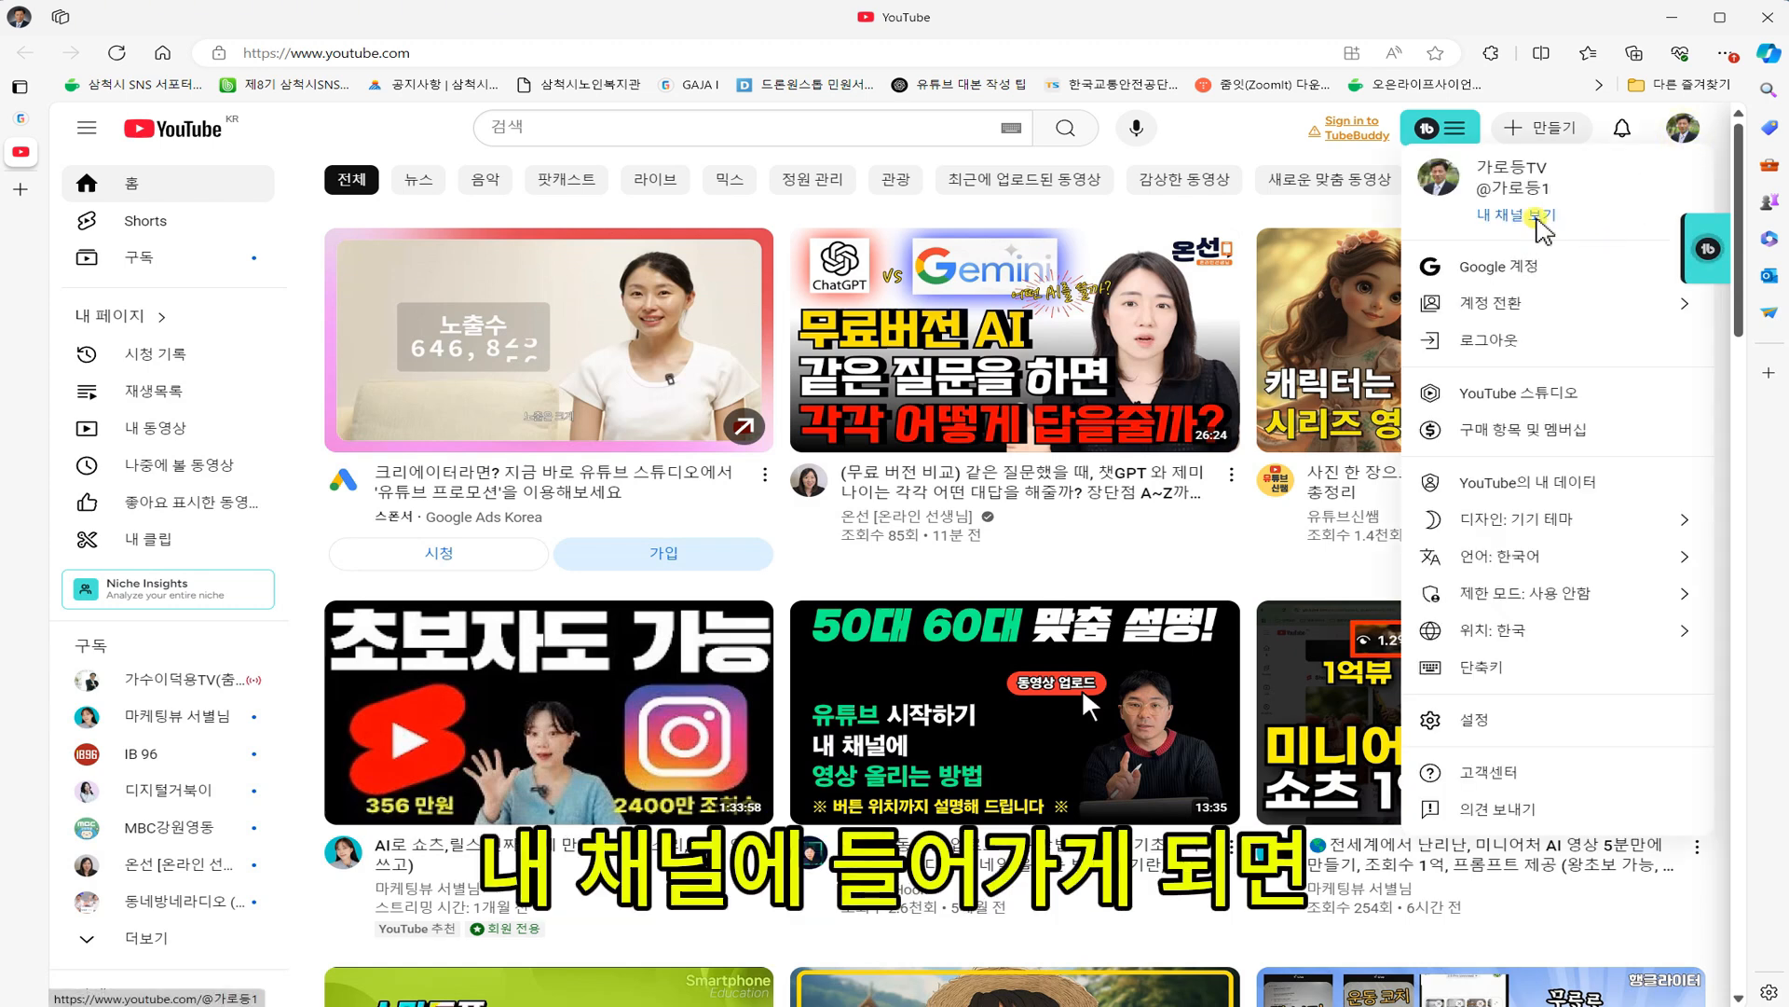
left_click(1536, 220)
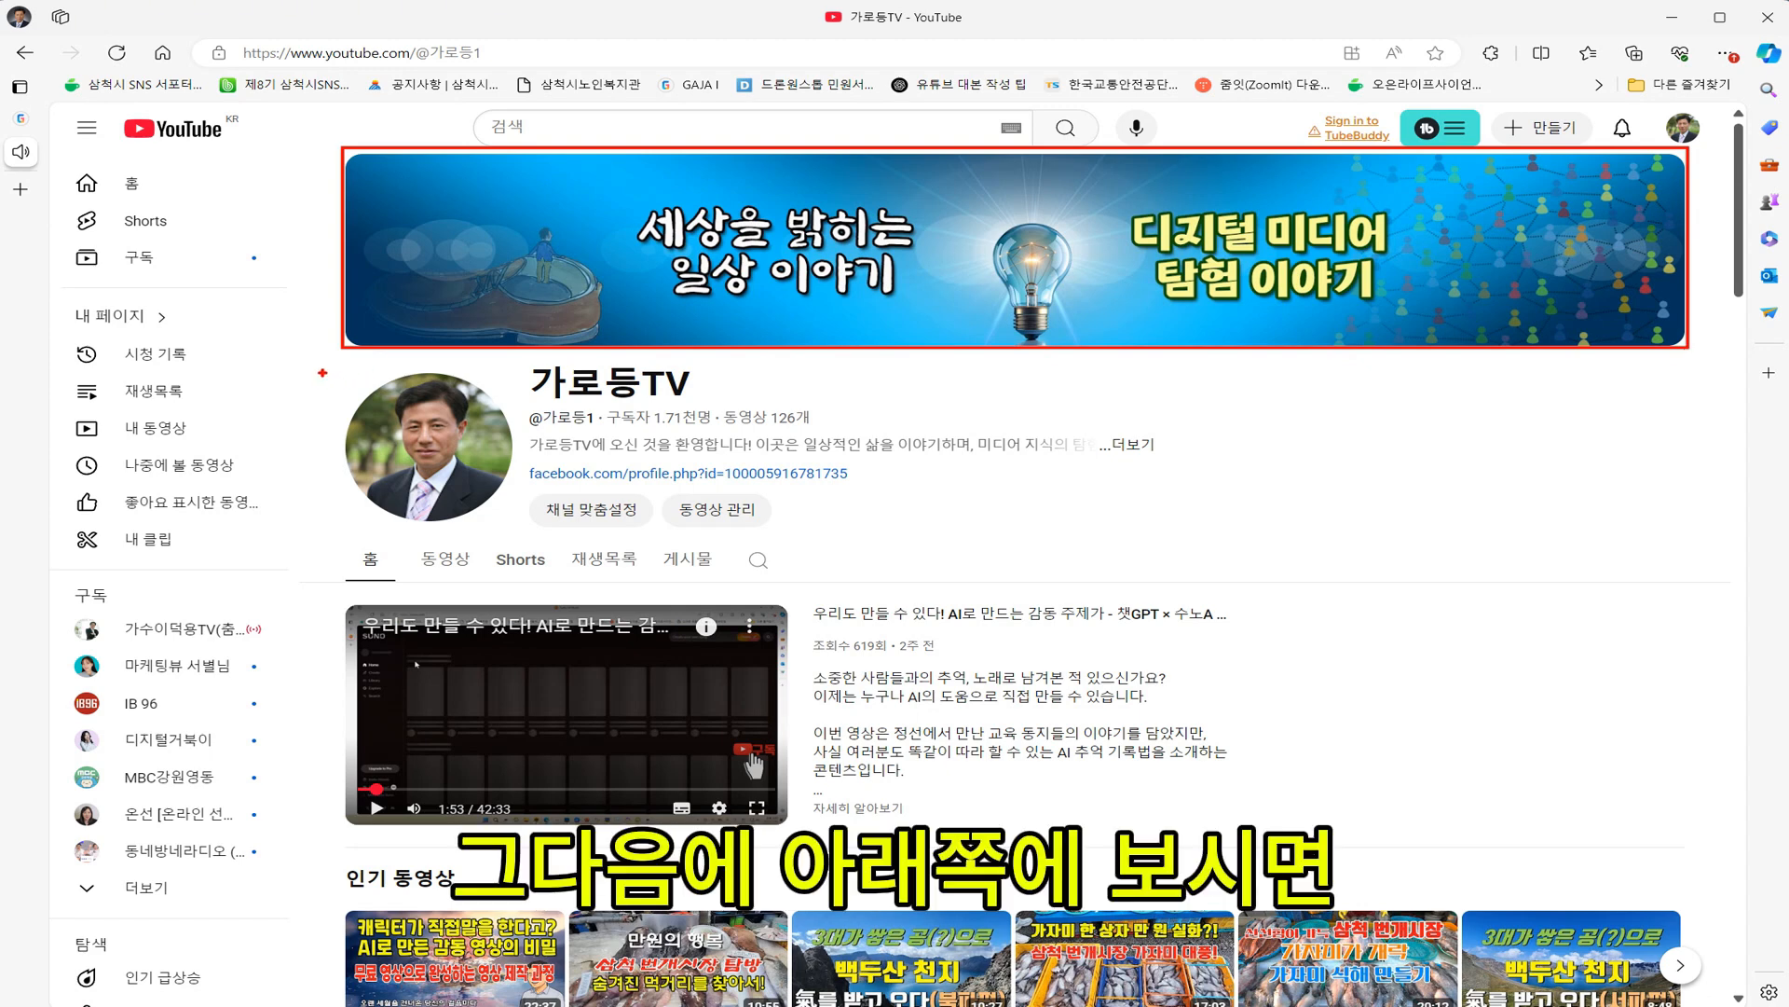
left_click_drag(326, 369, 527, 522)
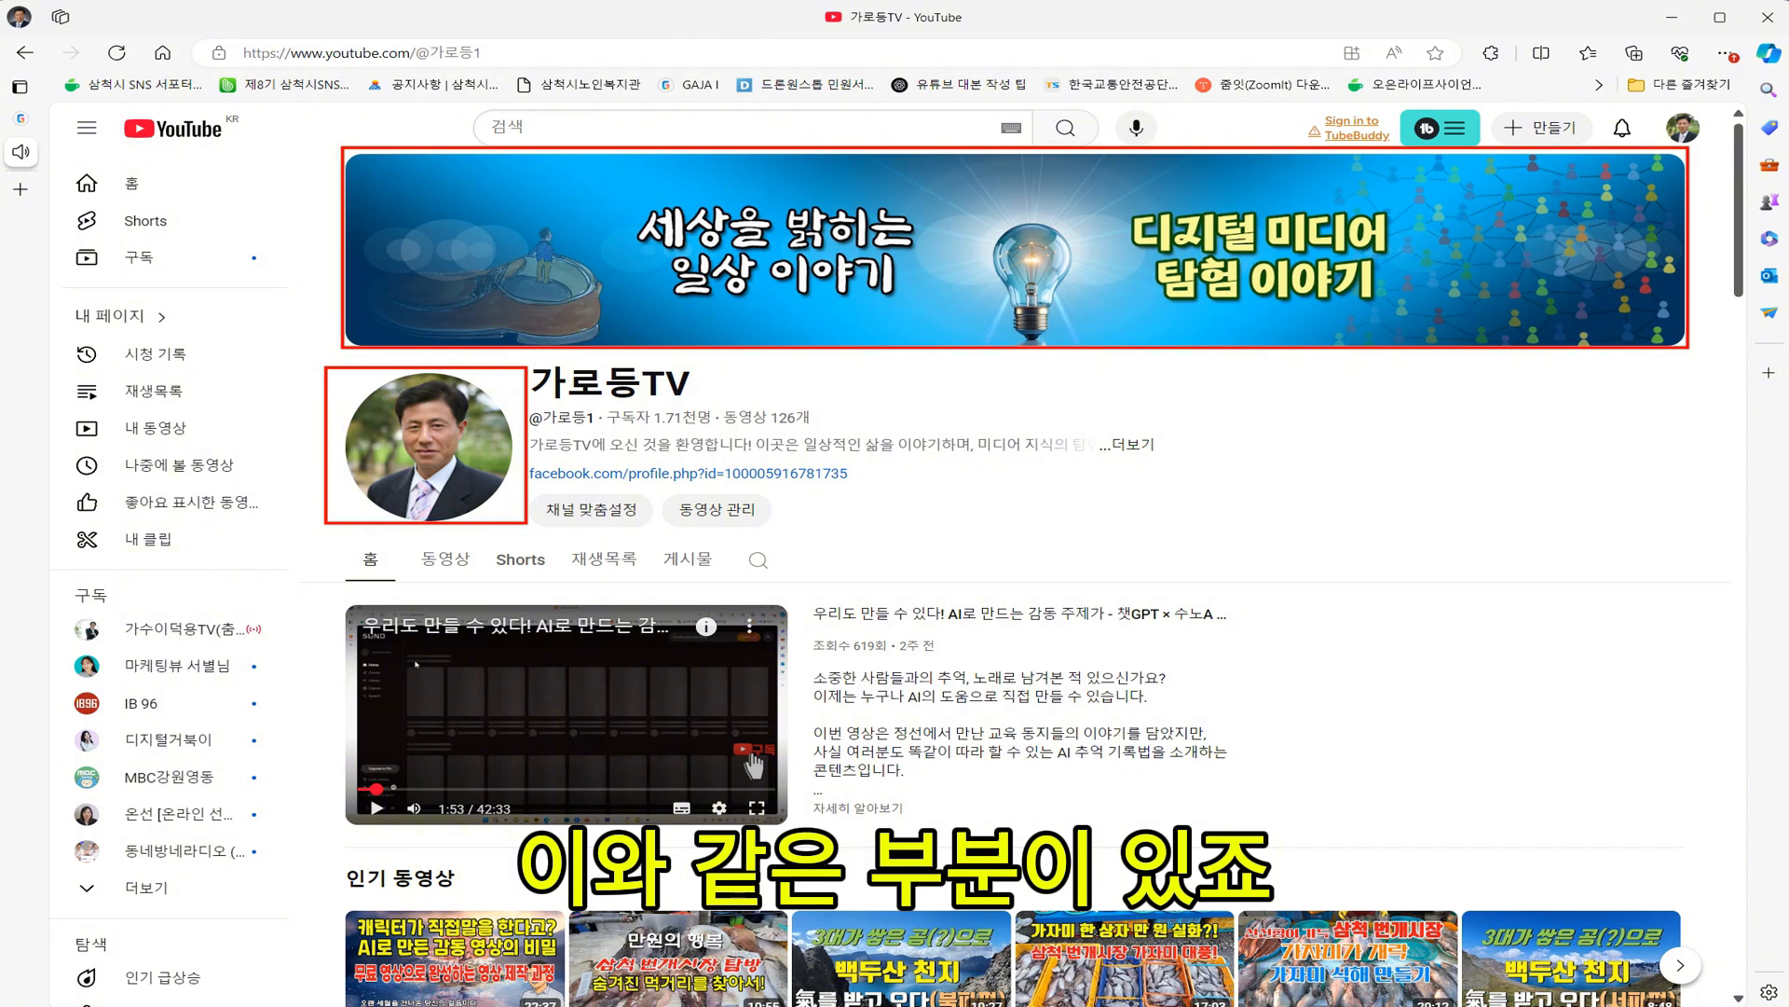
key("Escape")
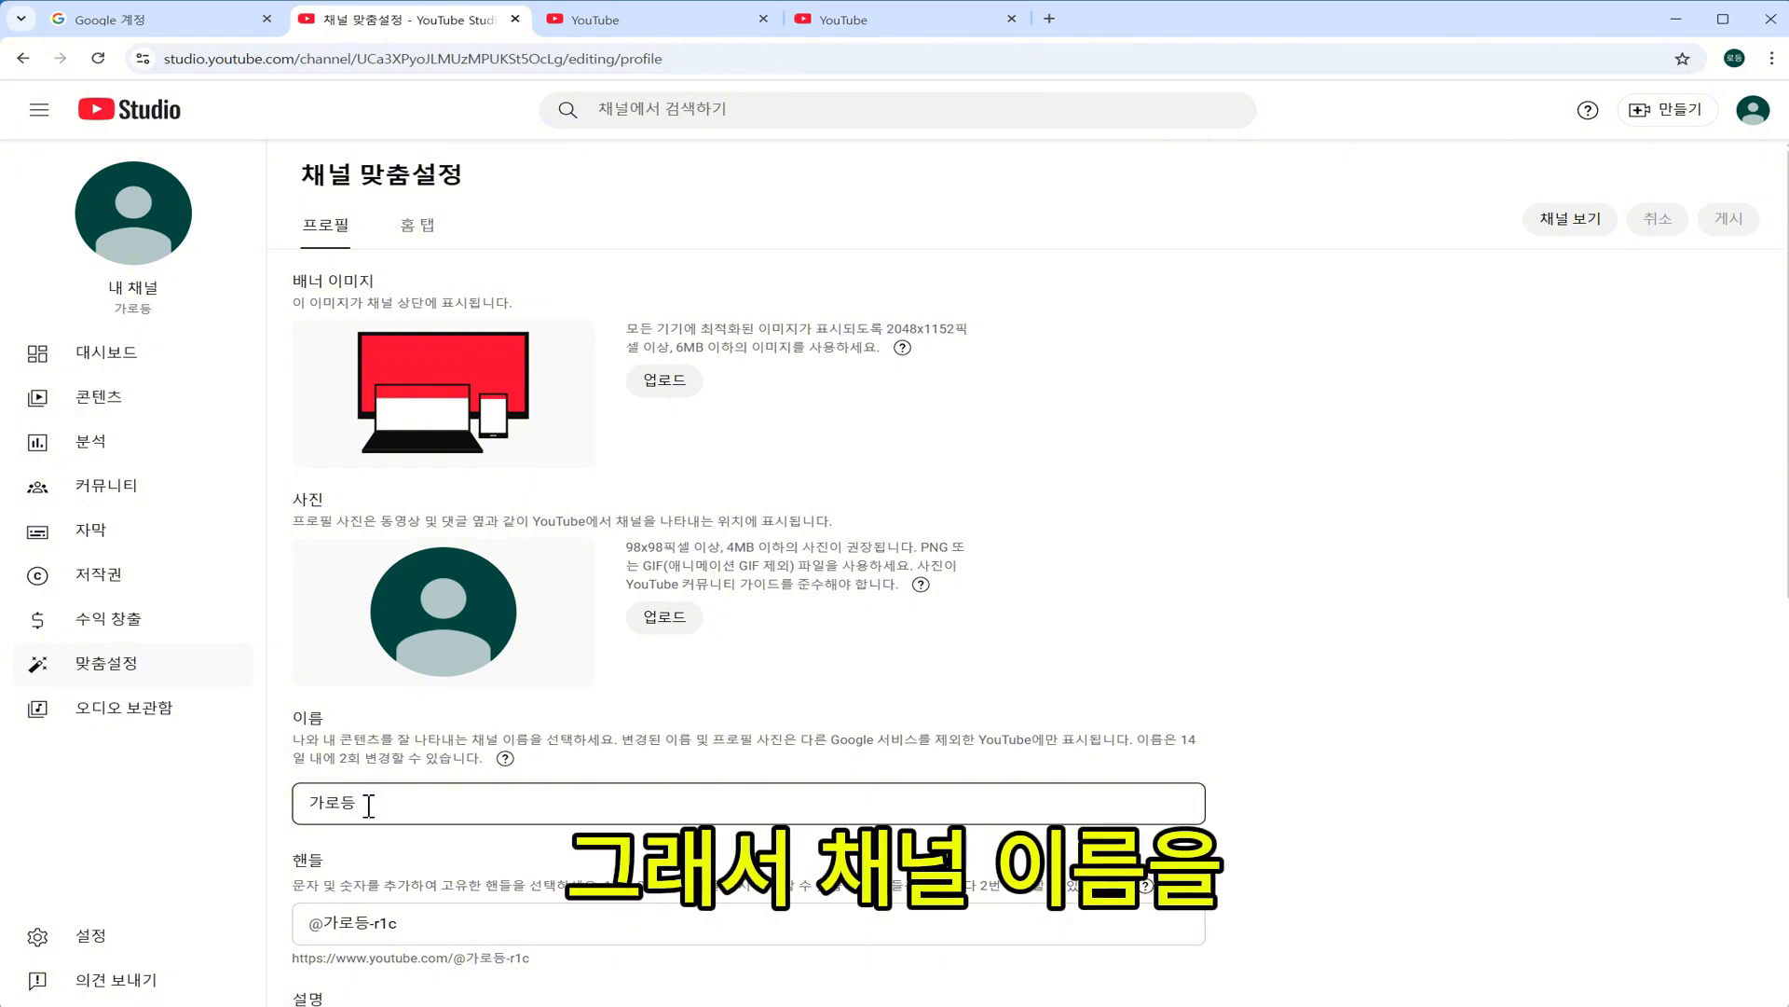
Rename the channel from 가로등 to 가로등TV, then switch to the Edge window.
left_click(369, 803)
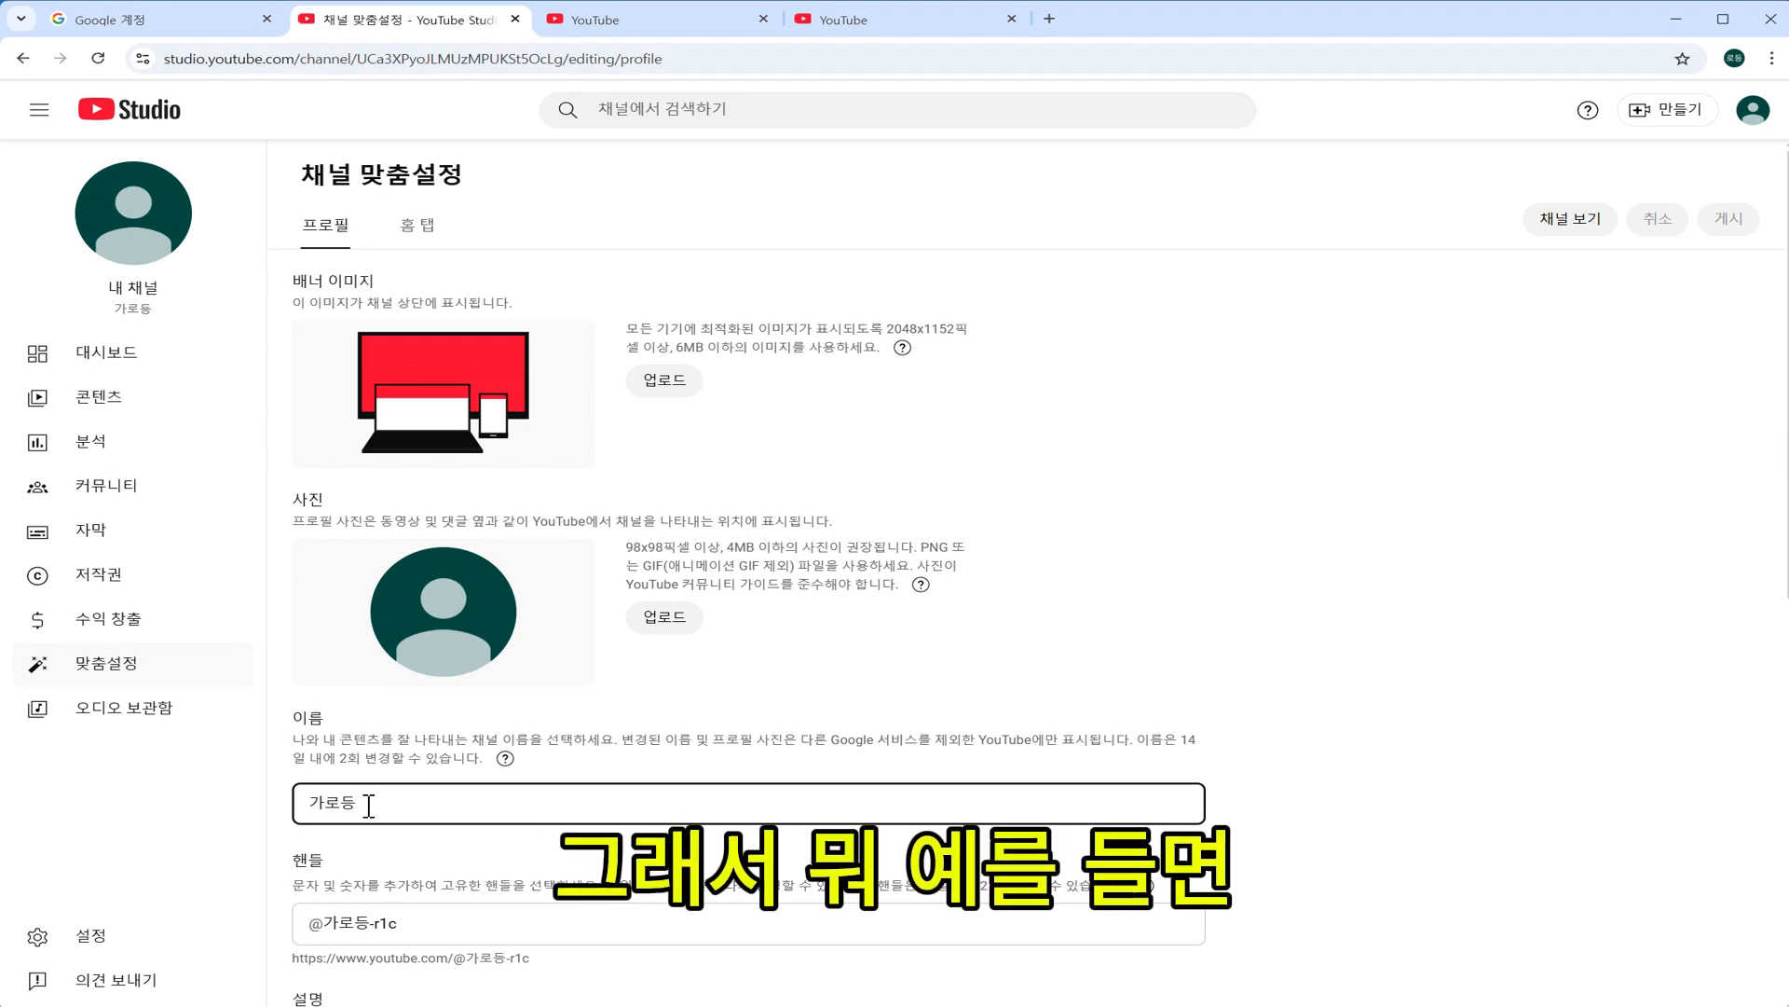
type("TV")
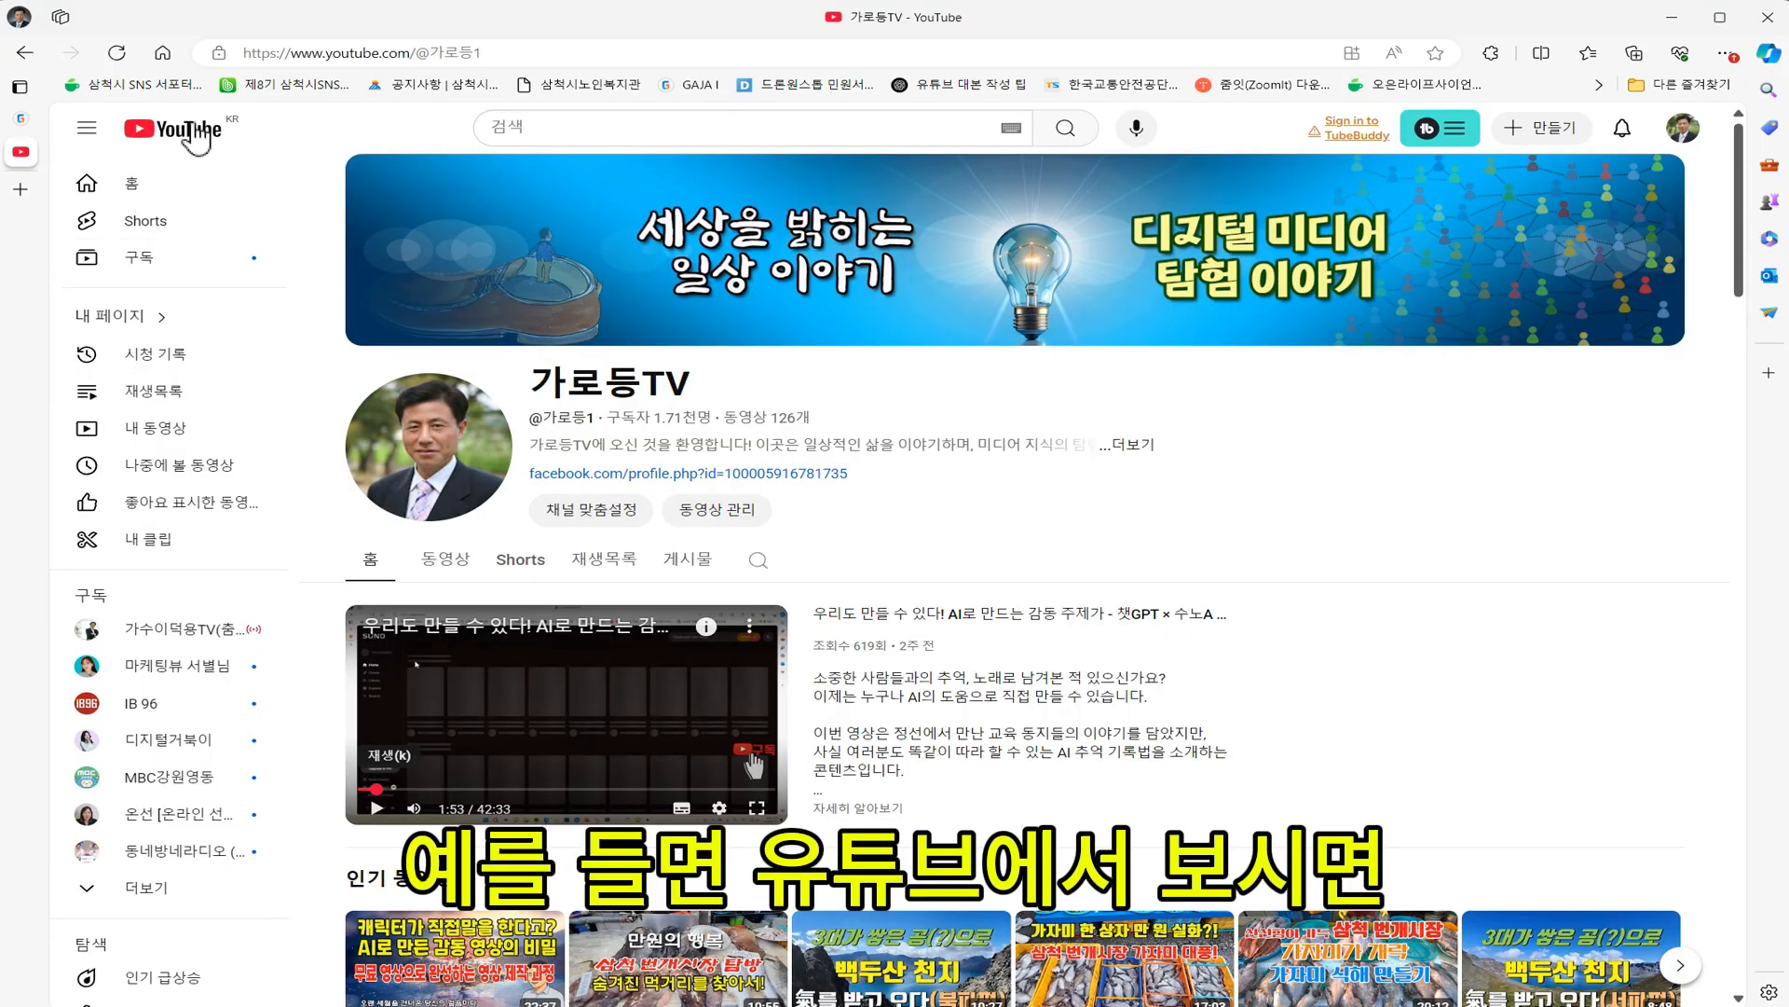
left_click(189, 129)
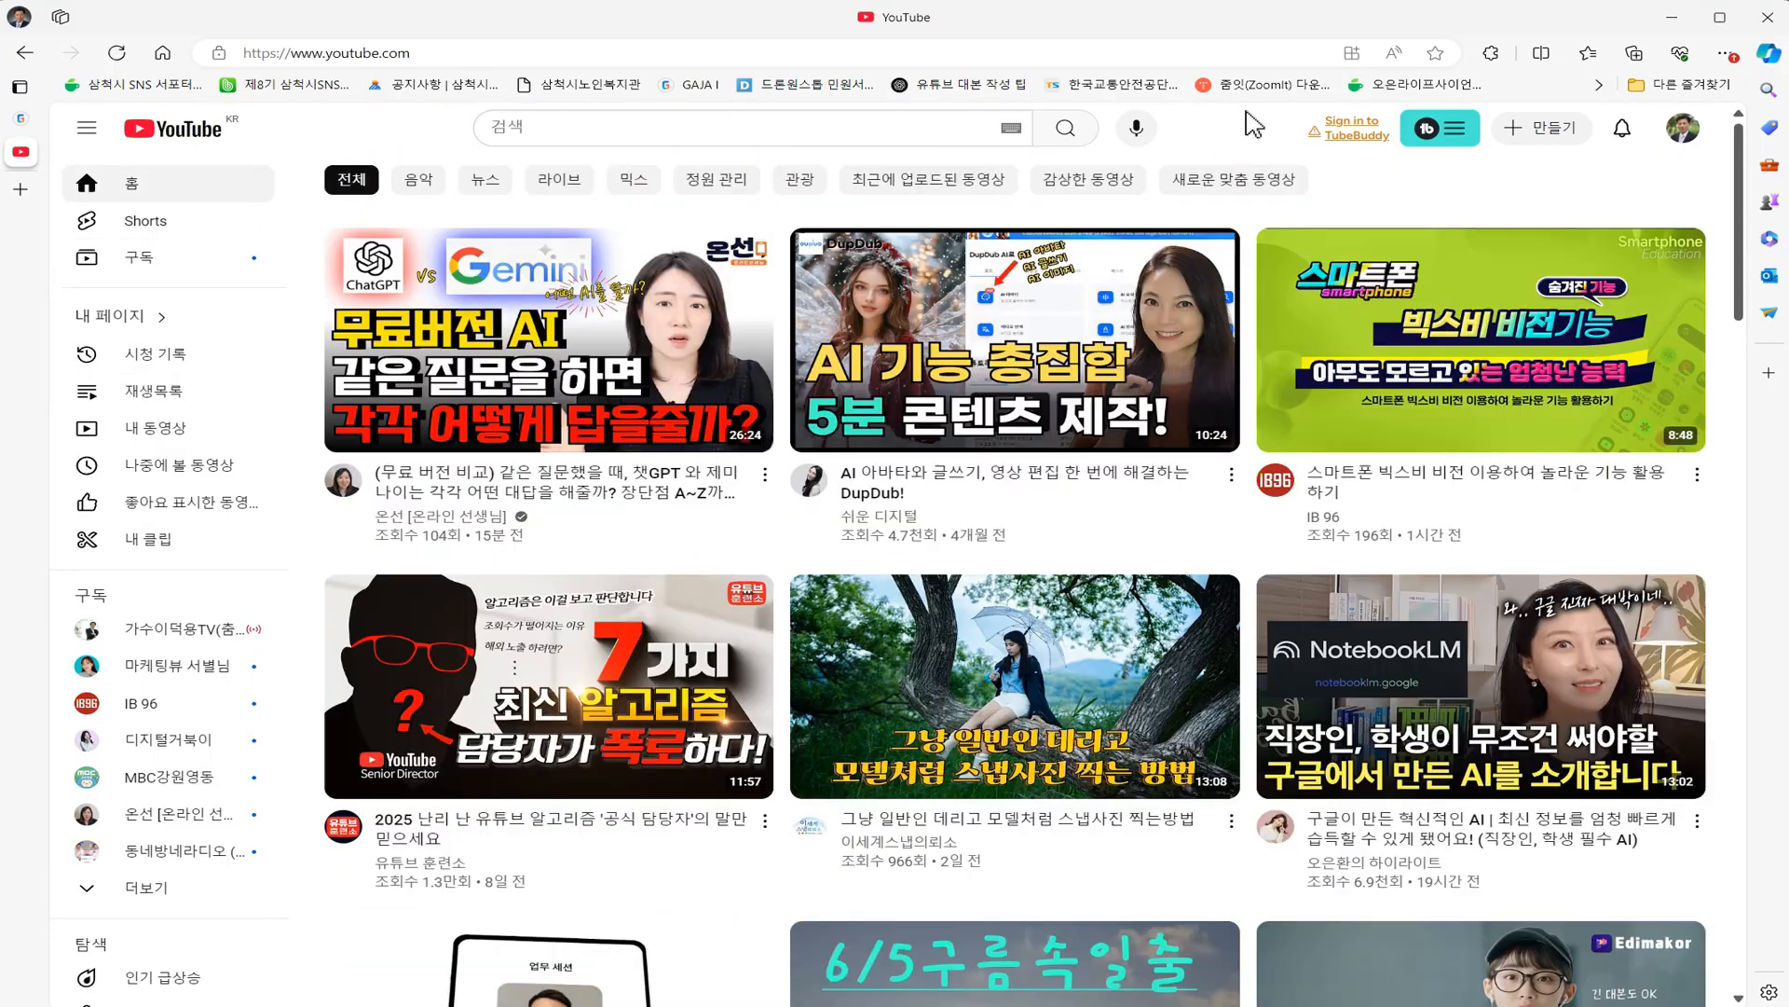
Search YouTube for 가로등tv, open the 가로등TV channel, and return to Studio.
left_click(1064, 129)
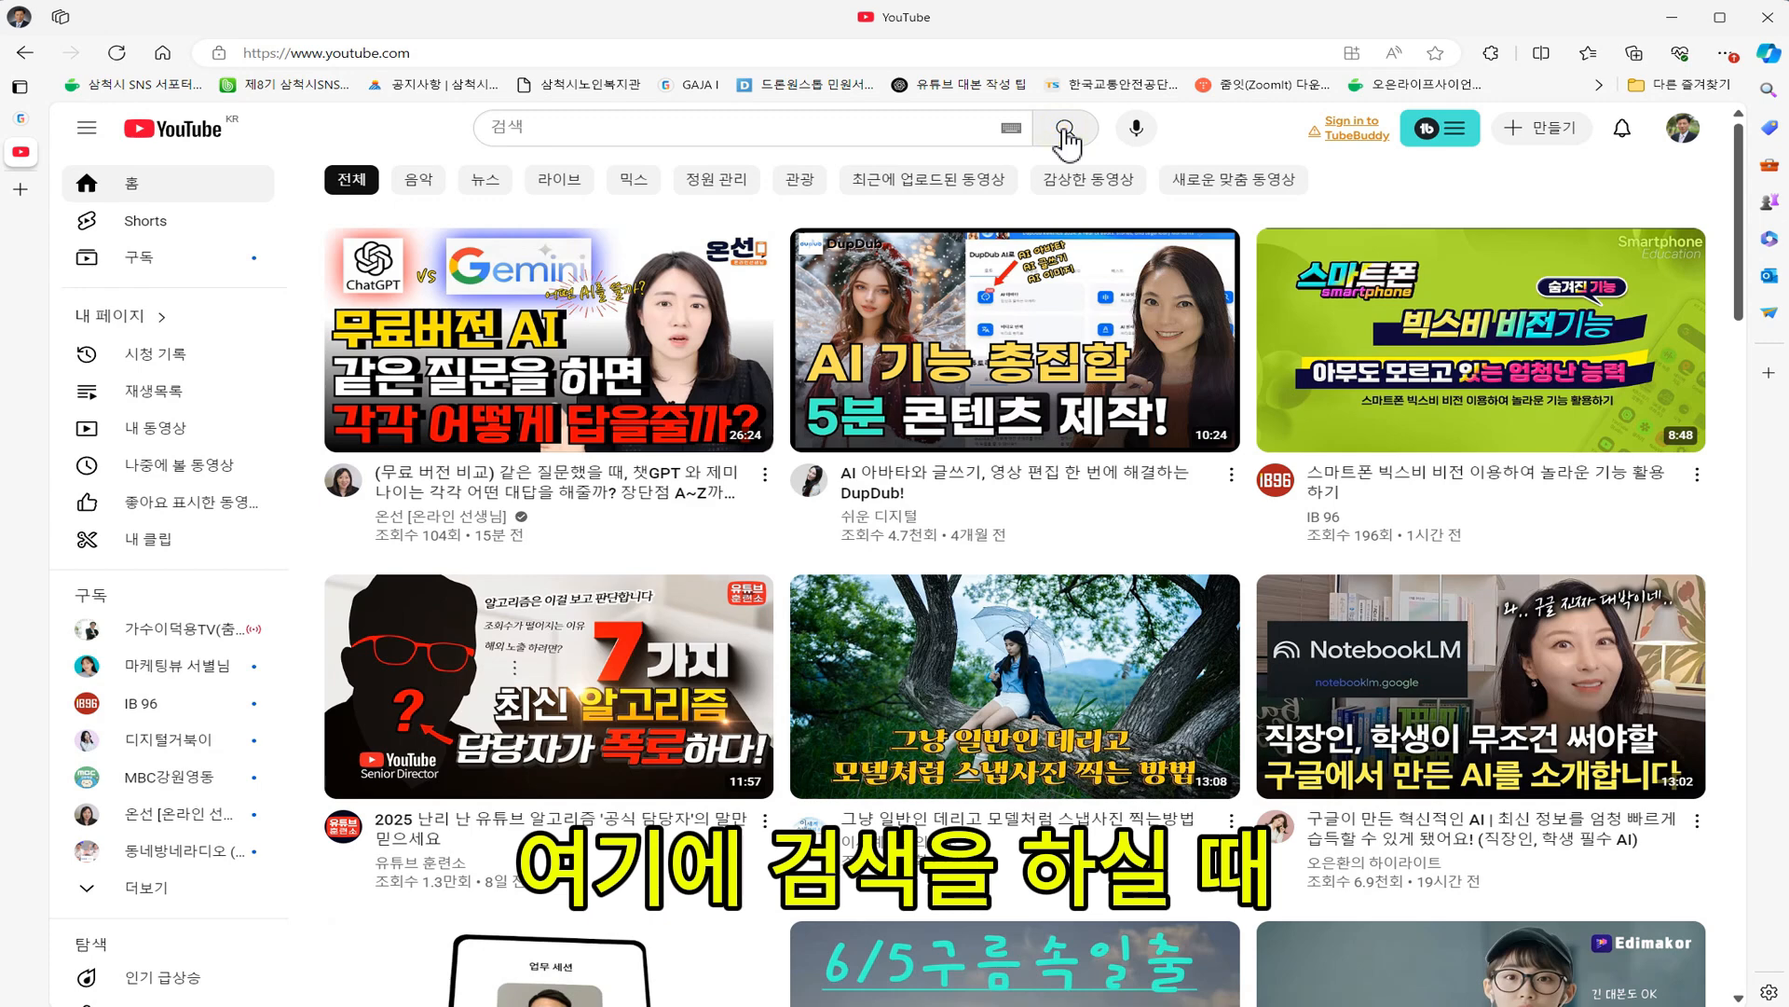
left_click(606, 125)
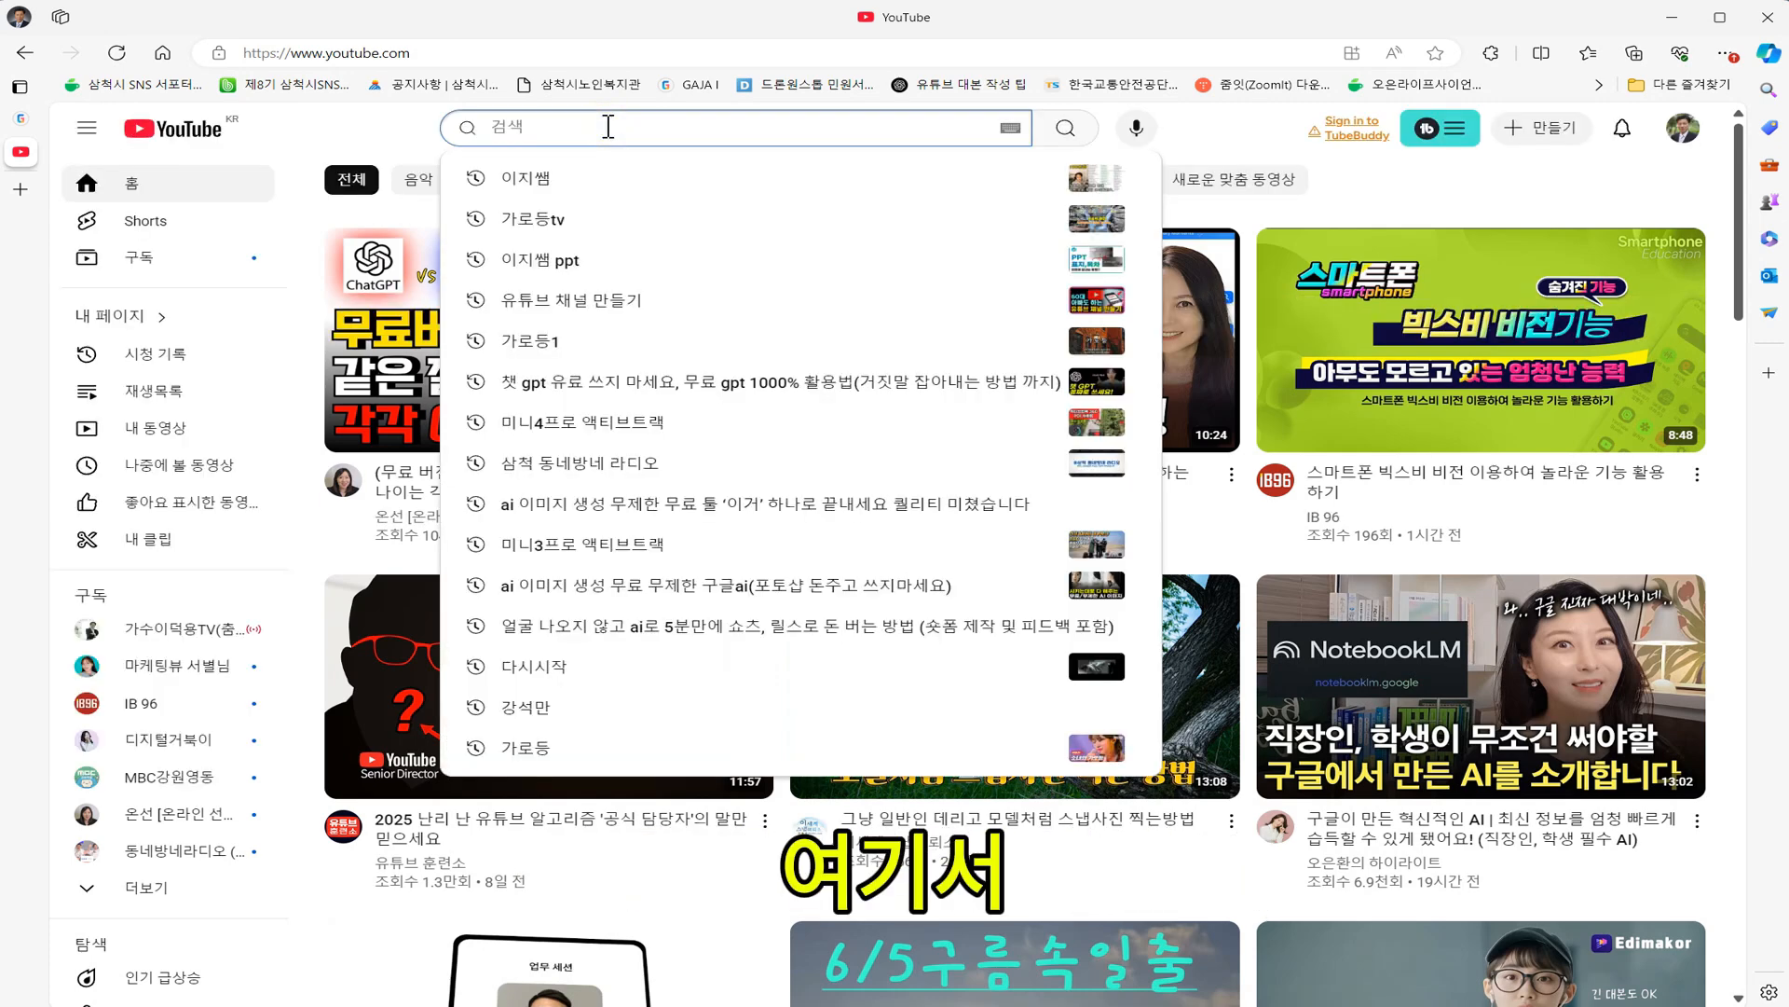
left_click(550, 220)
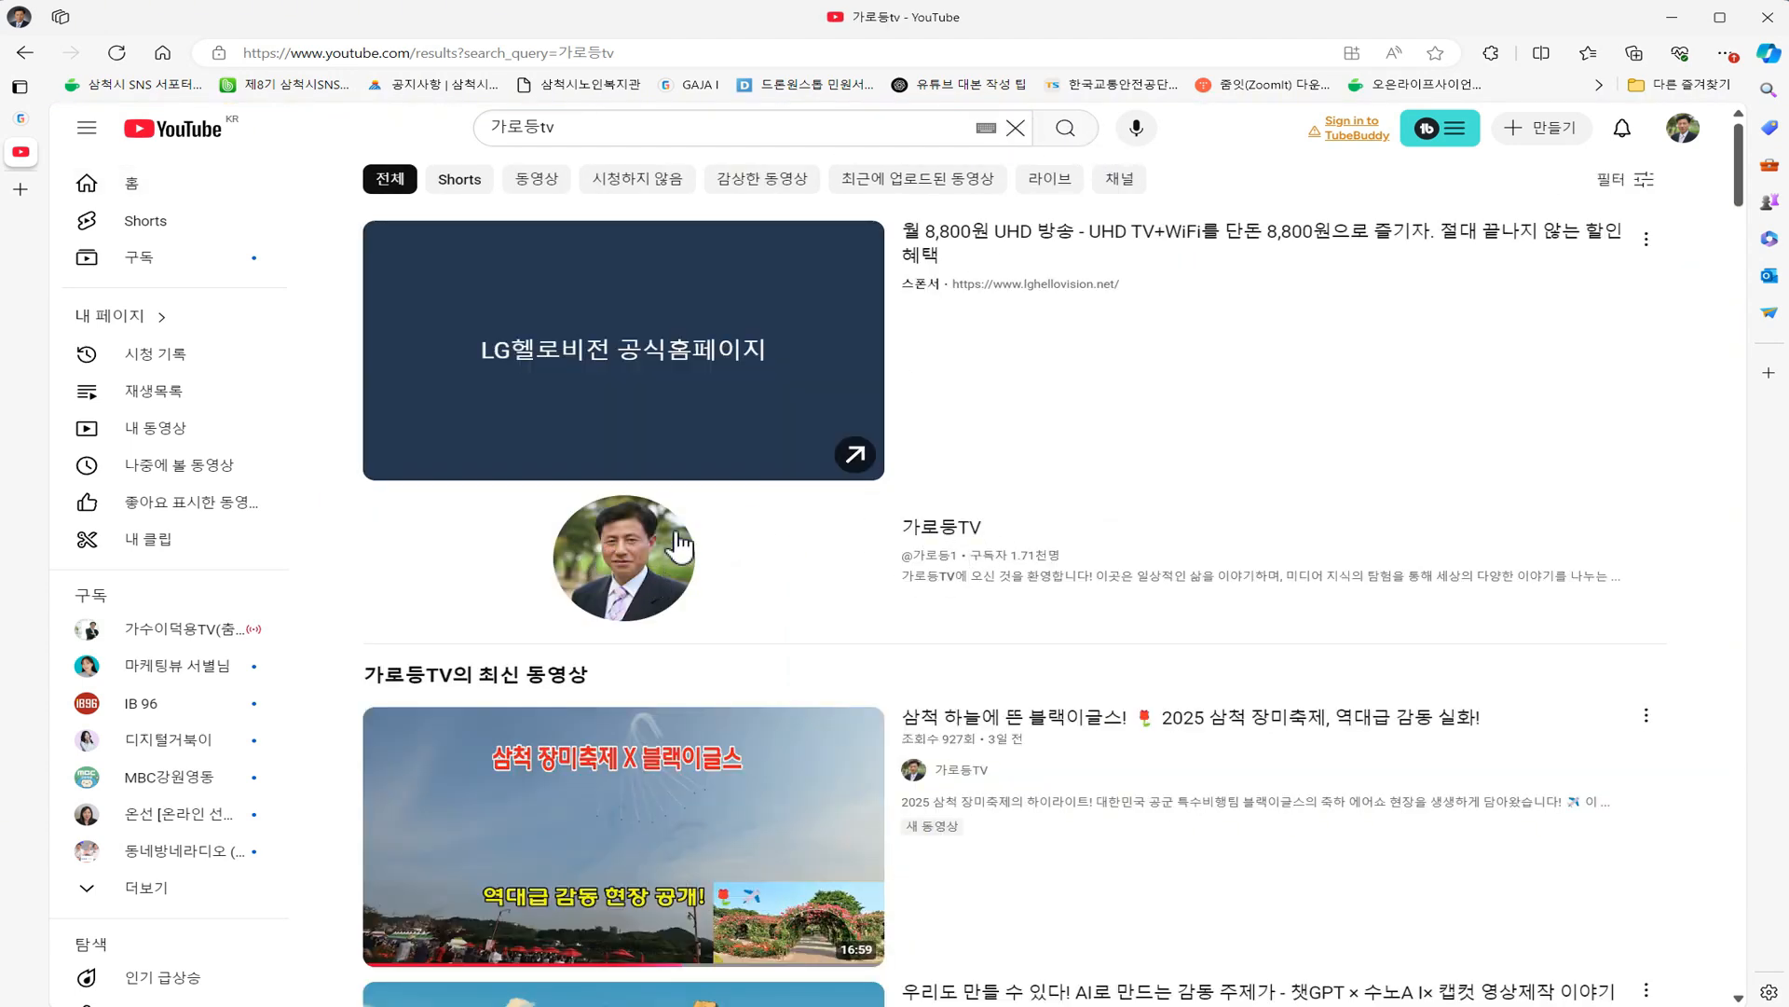
left_click(965, 536)
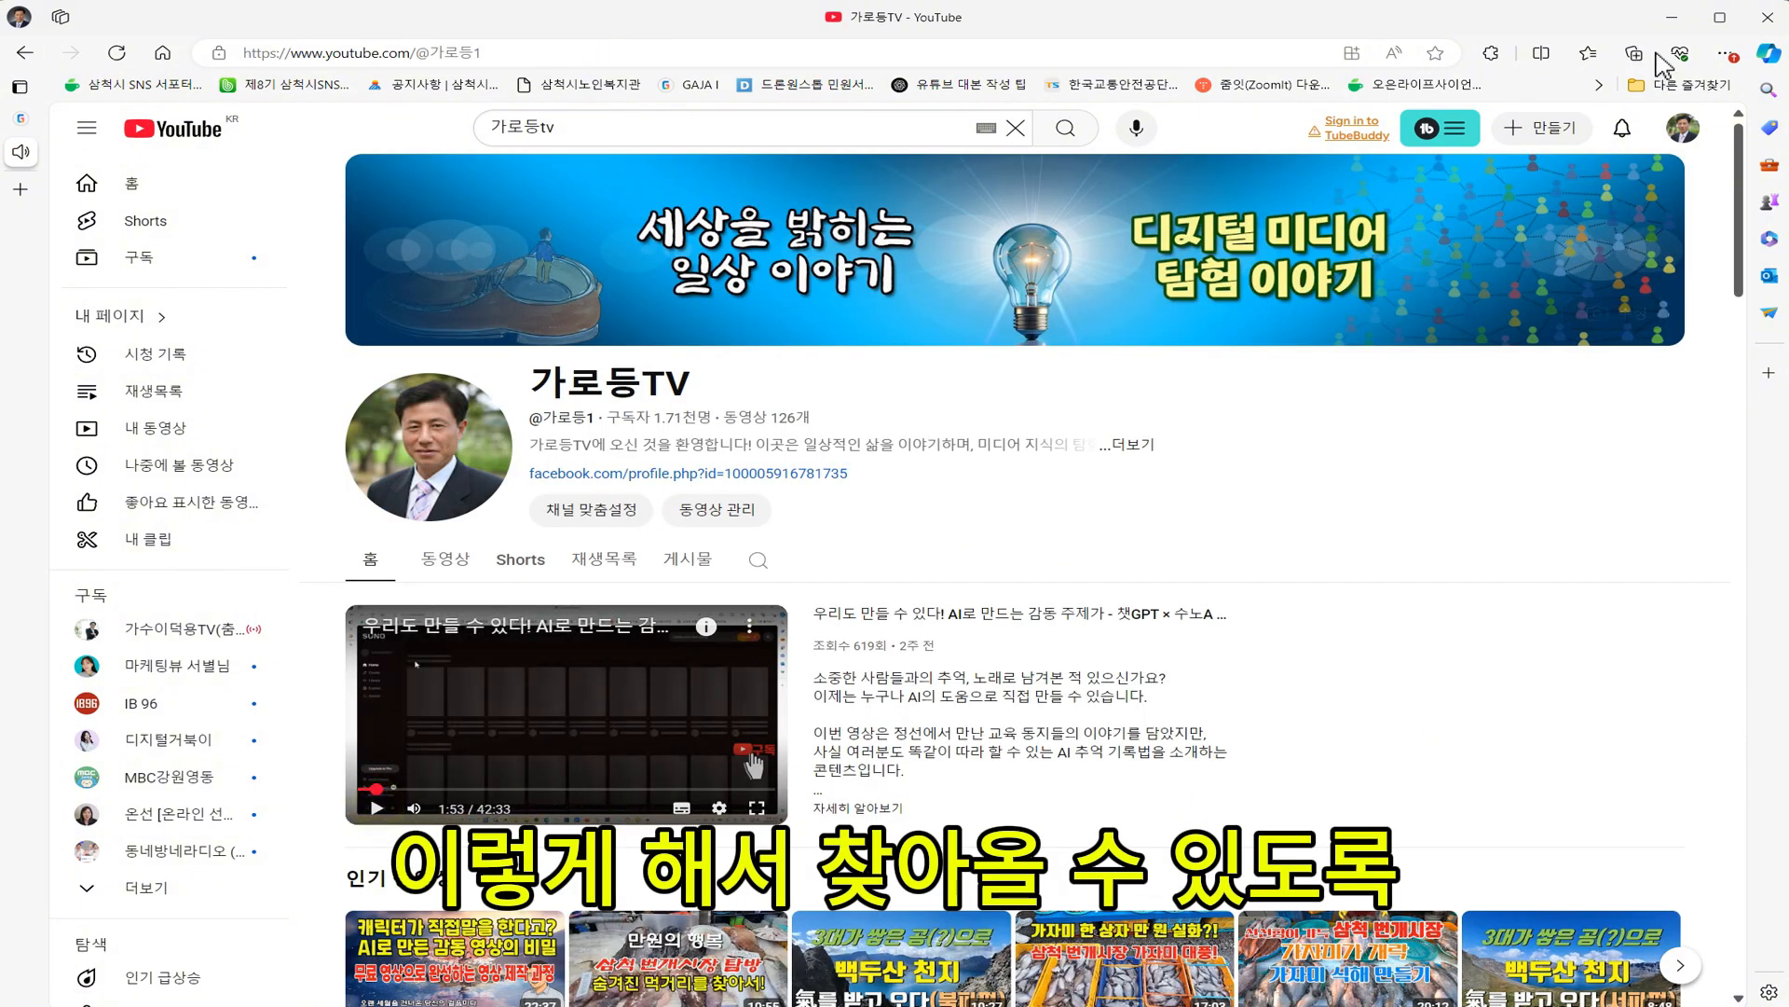
left_click(1674, 17)
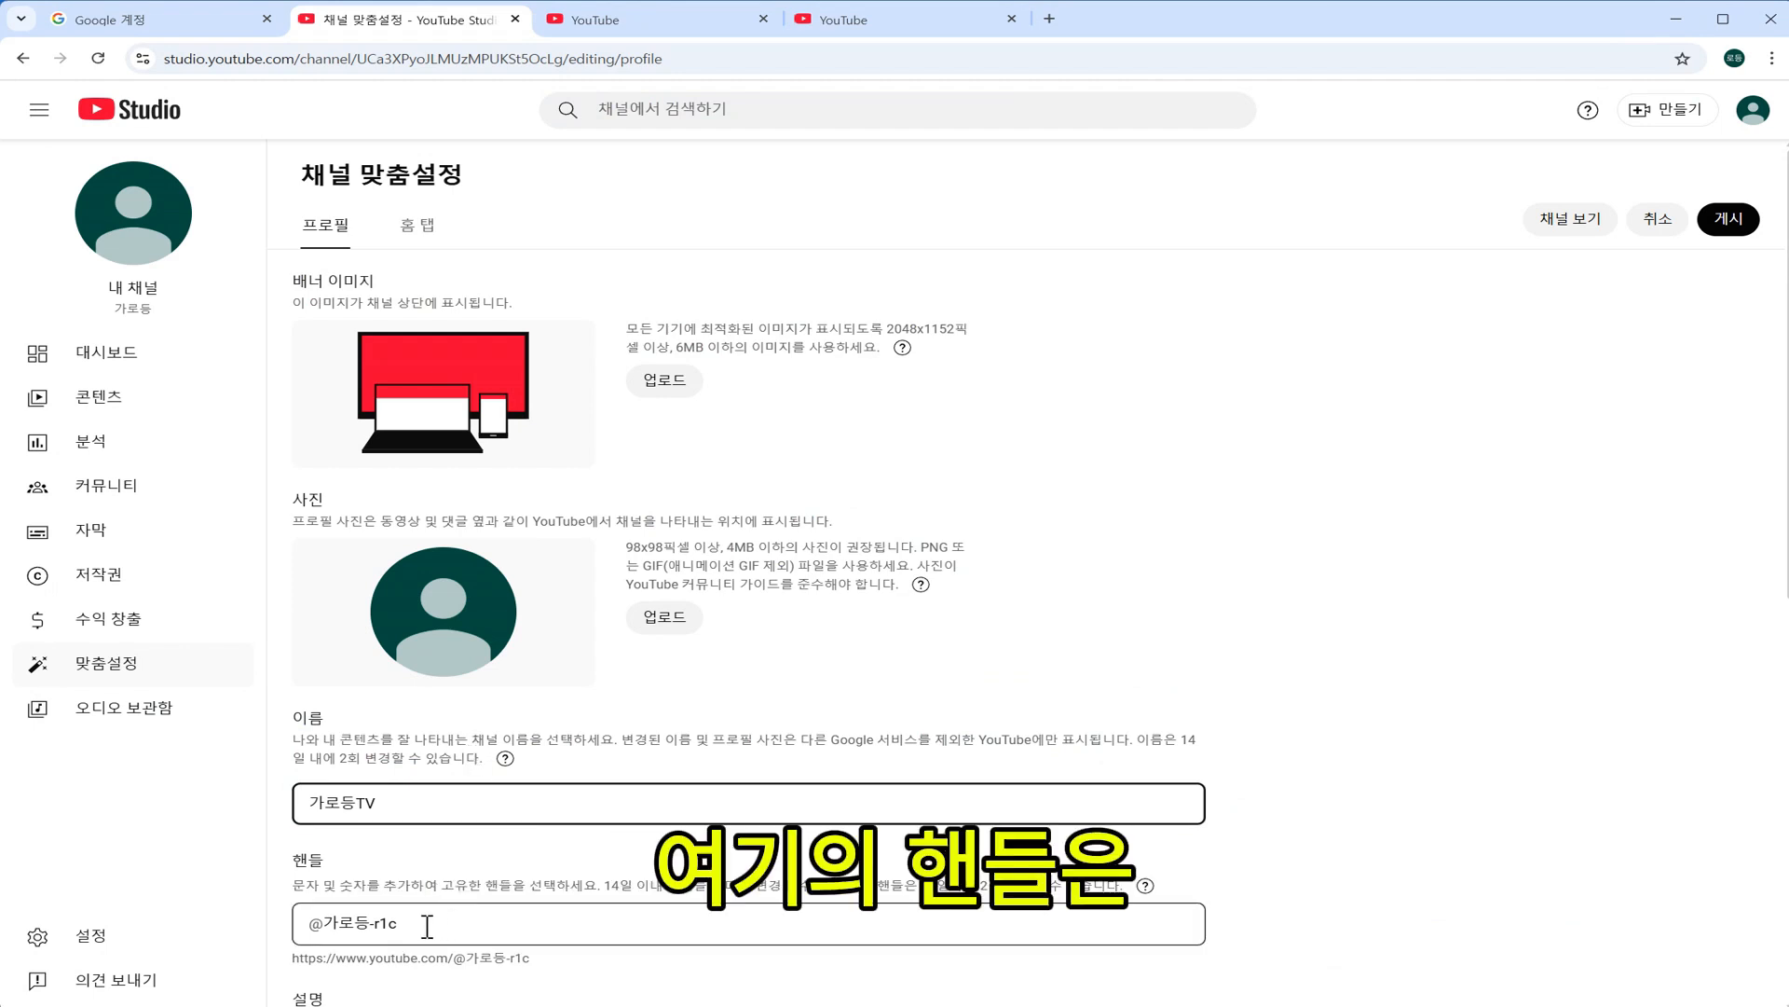
scroll(427, 926, "down", 2)
left_click(420, 739)
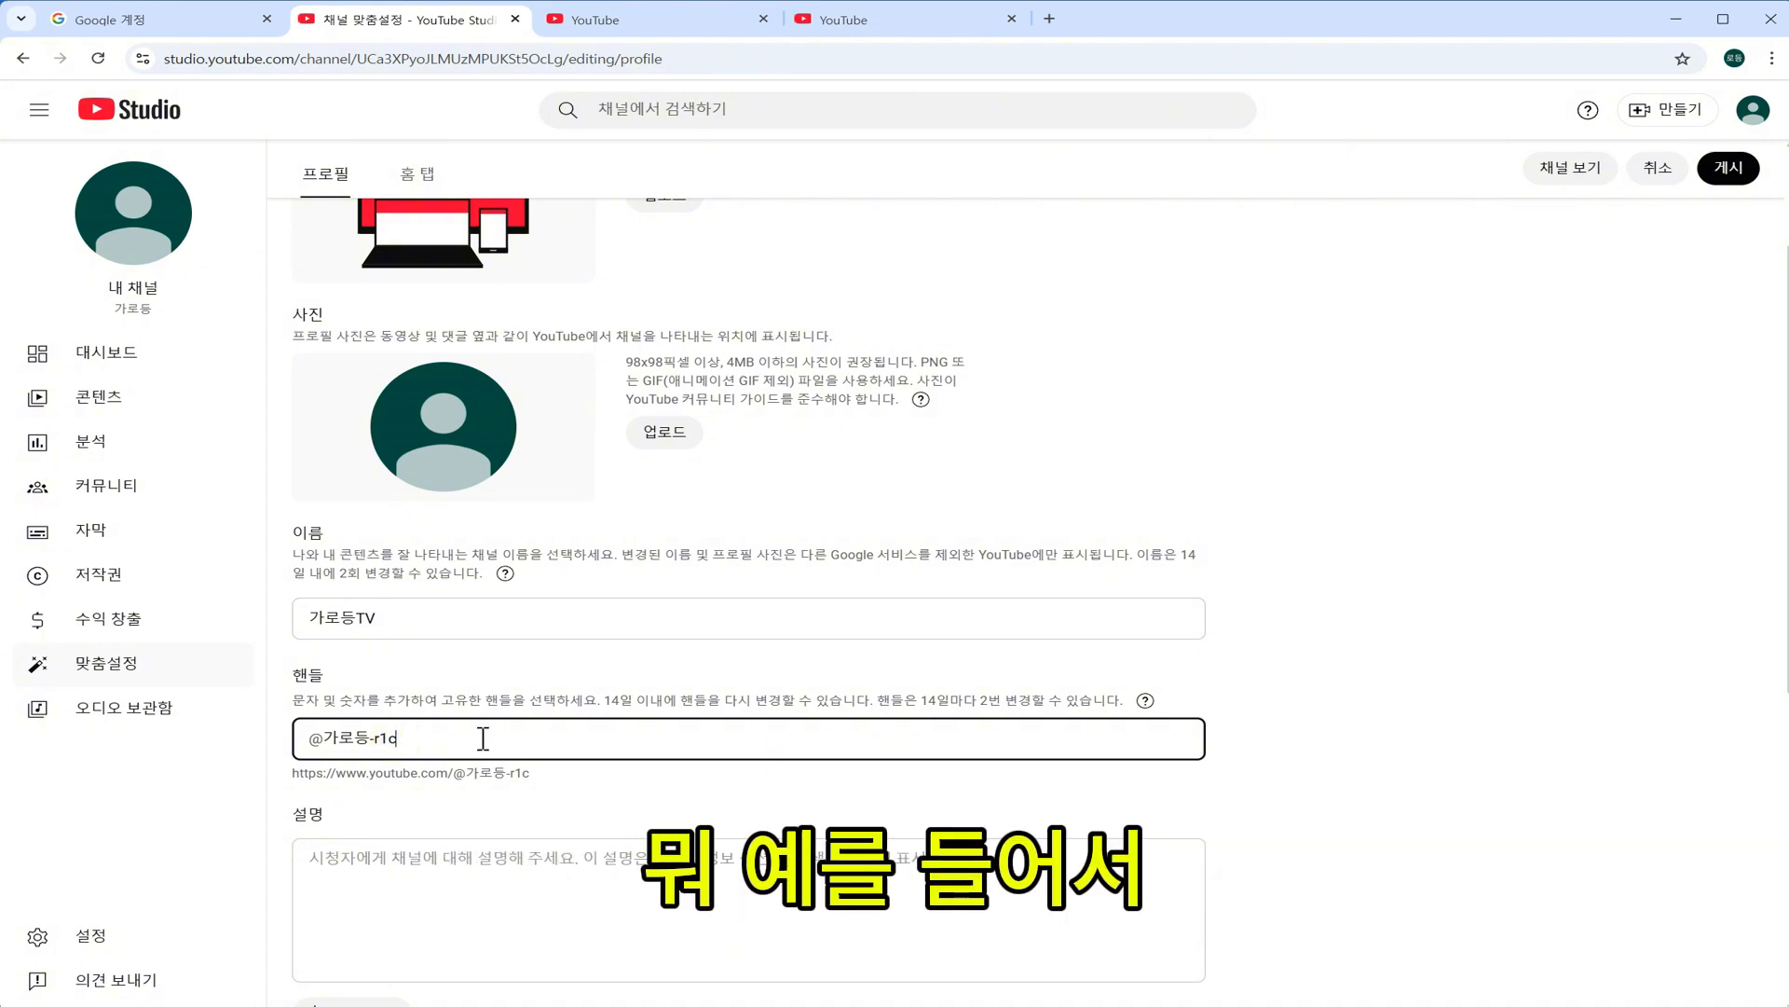
key("BackSpace")
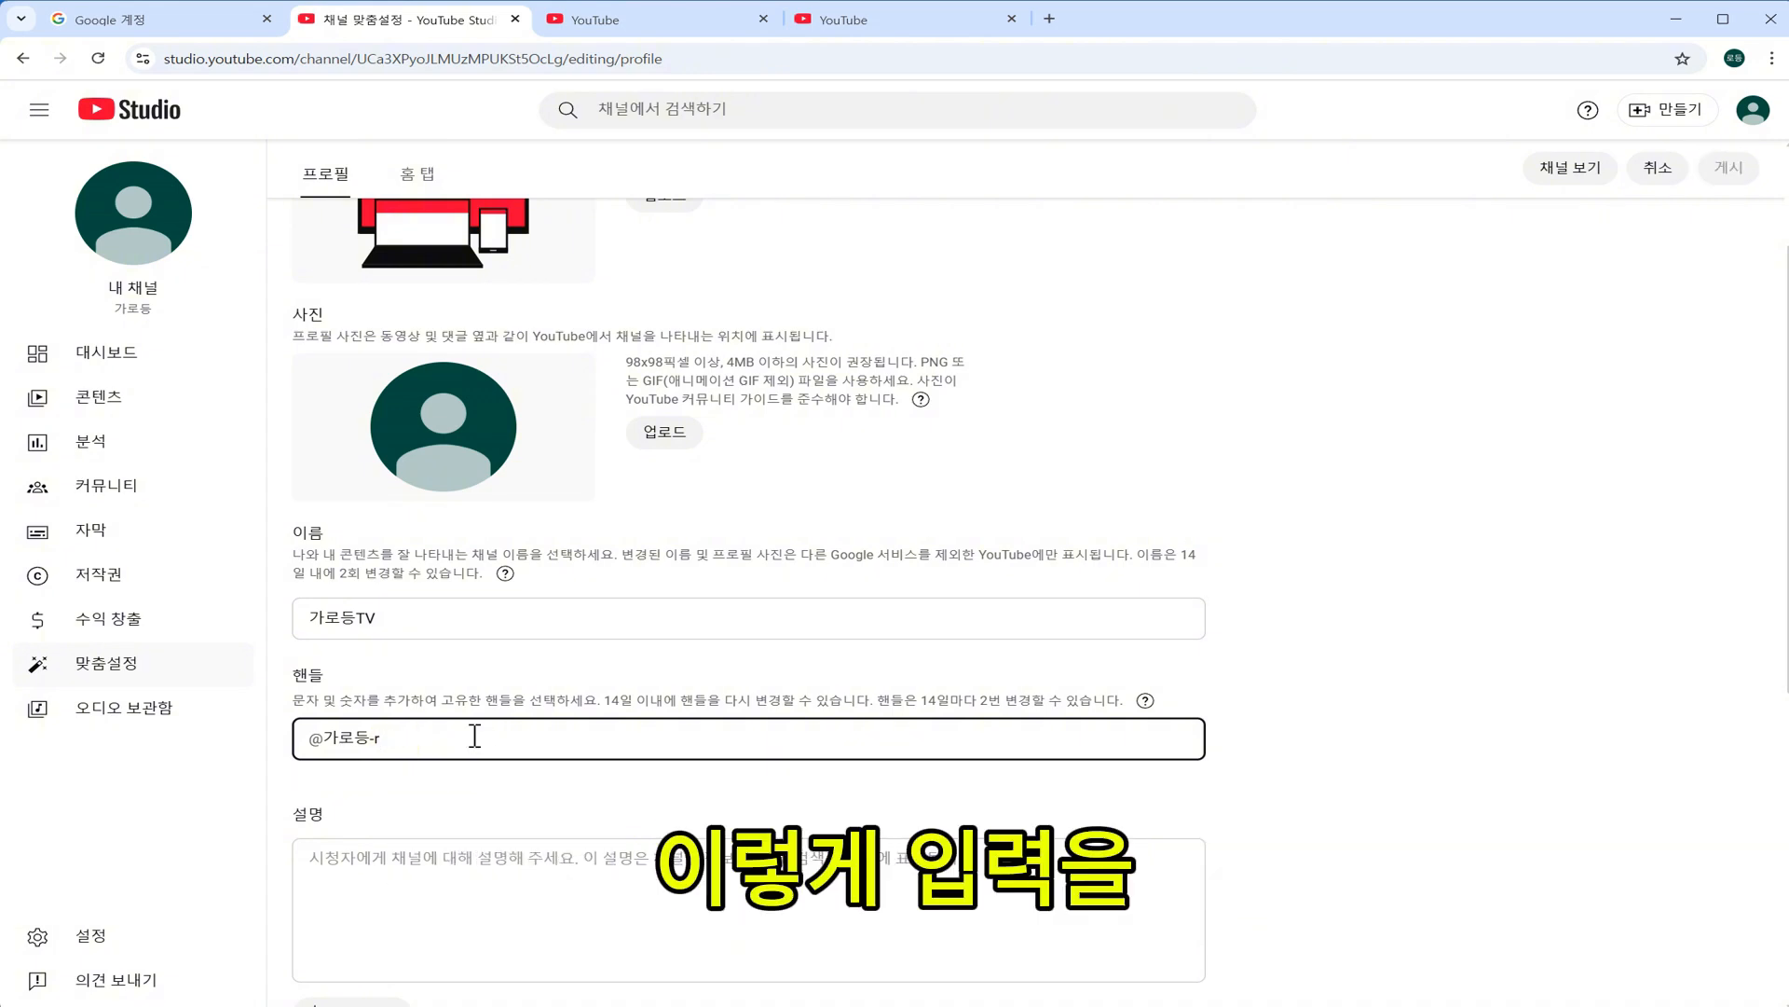
key("BackSpace")
key("BackSpace")
left_click(444, 789)
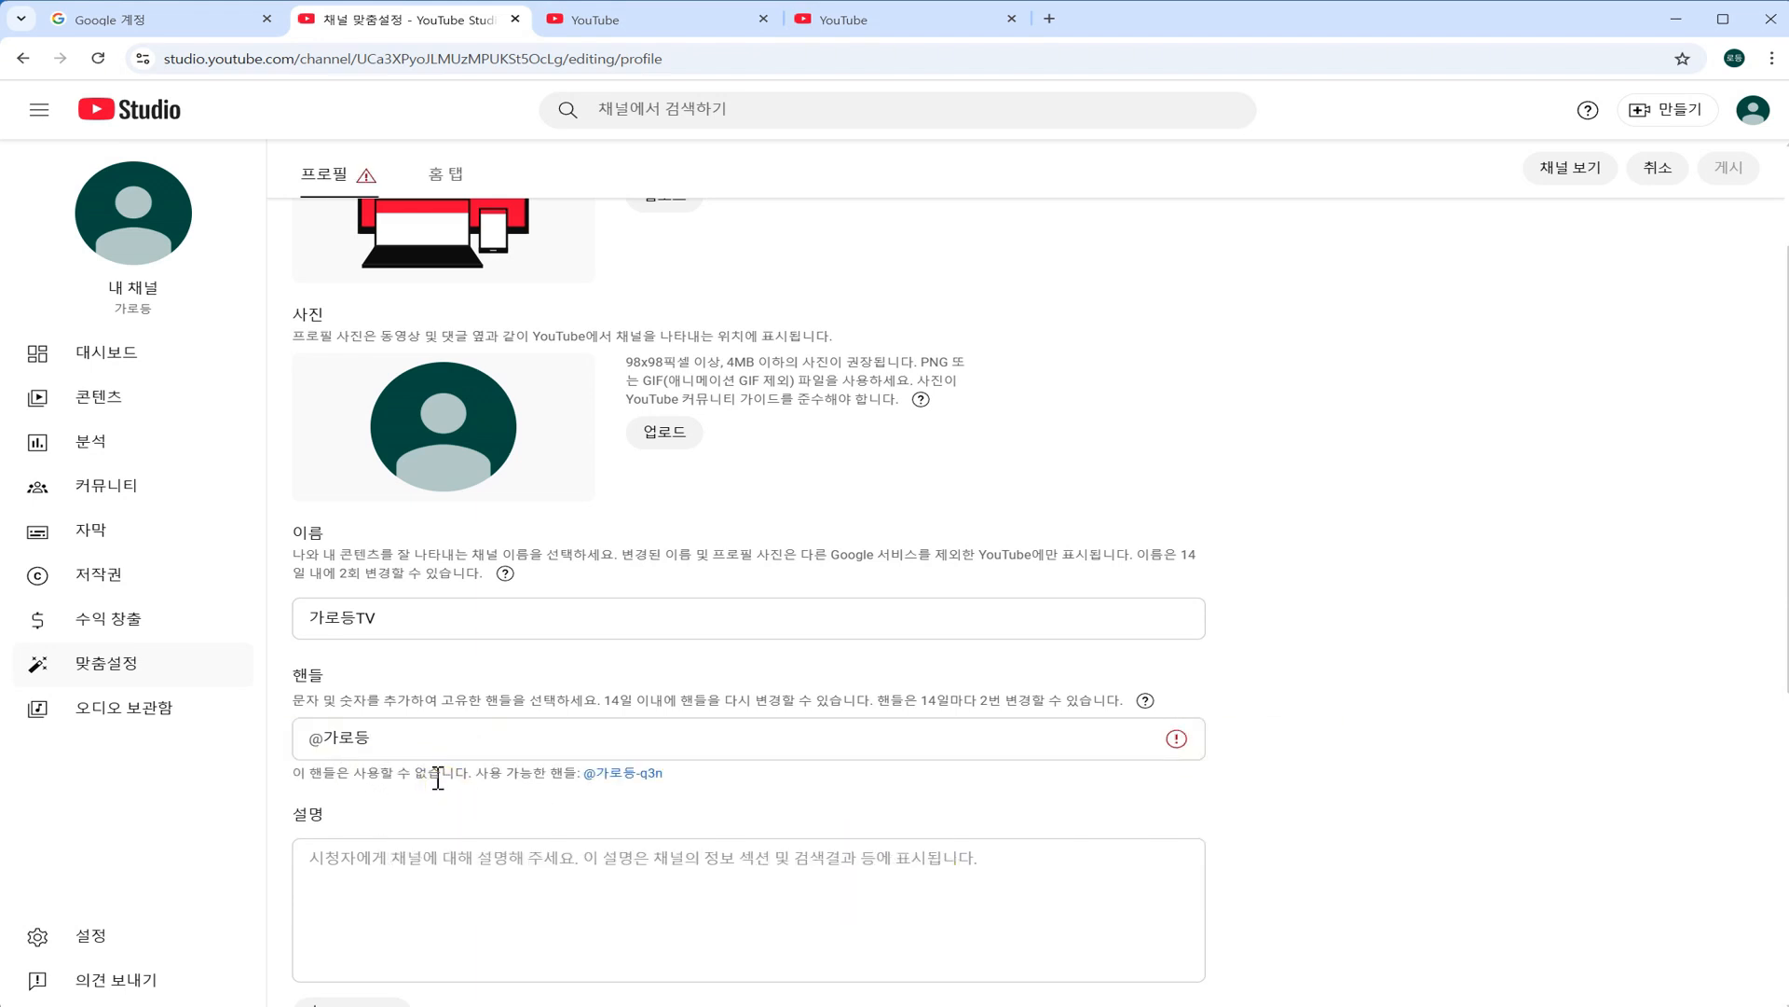
left_click(387, 738)
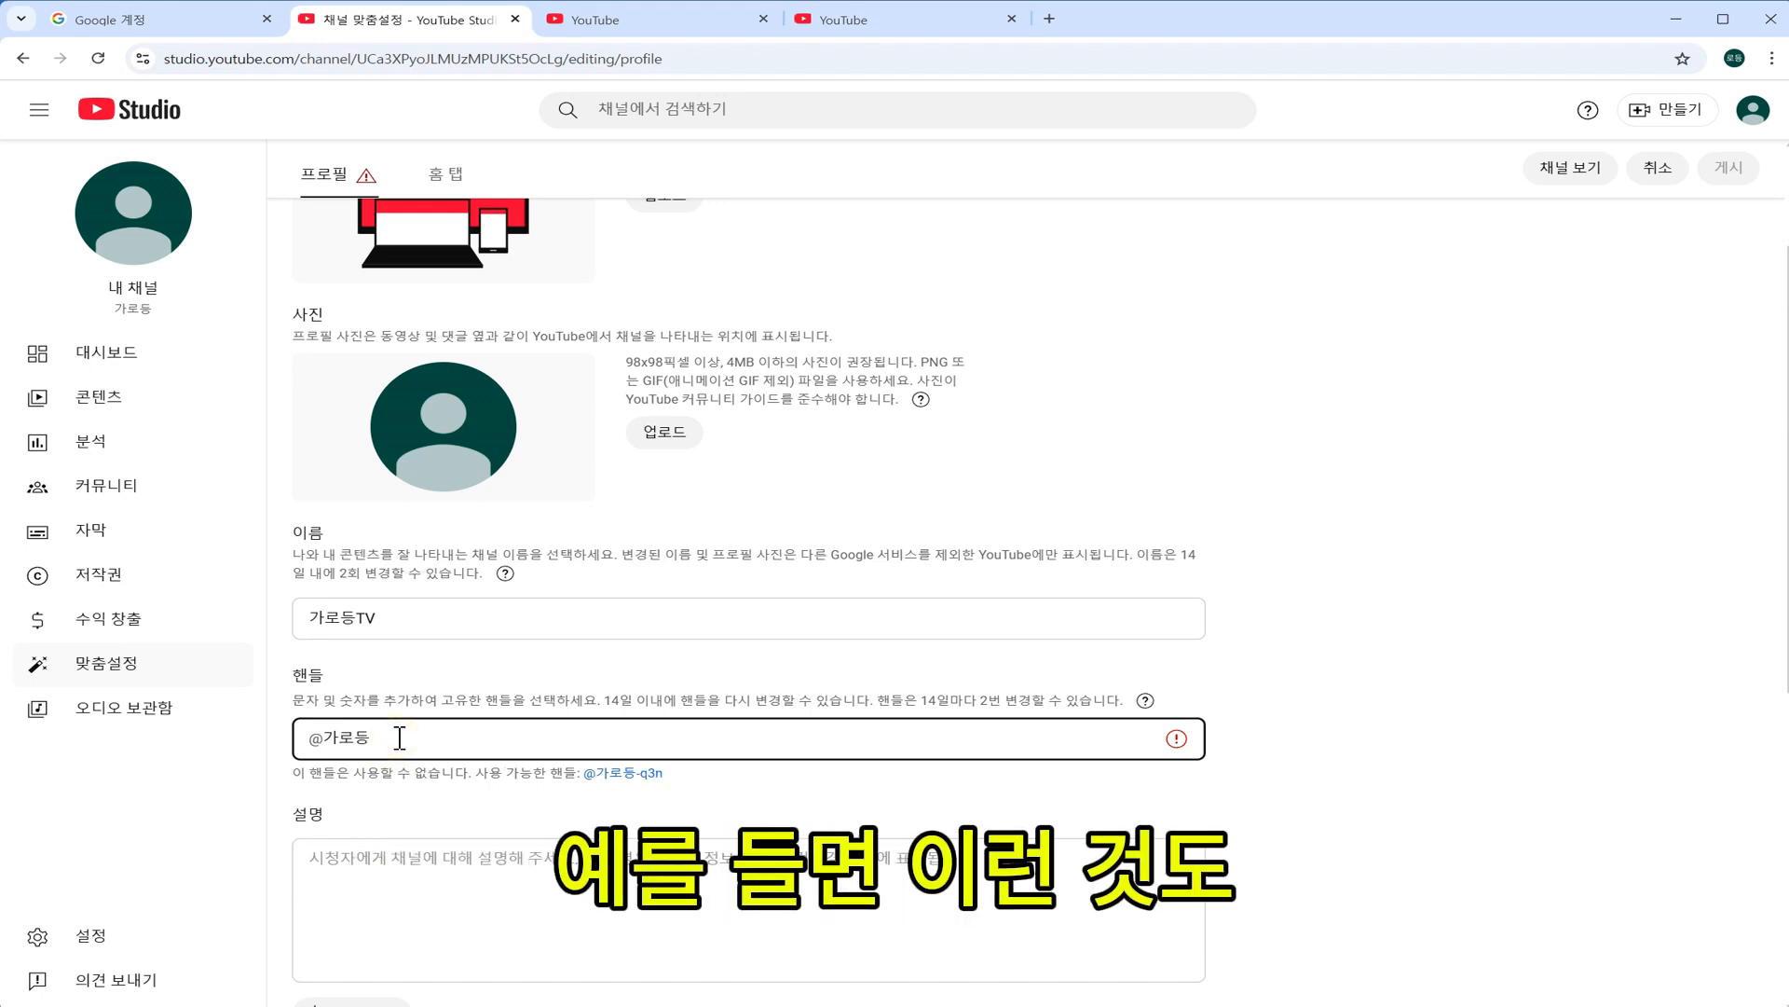
type("TV")
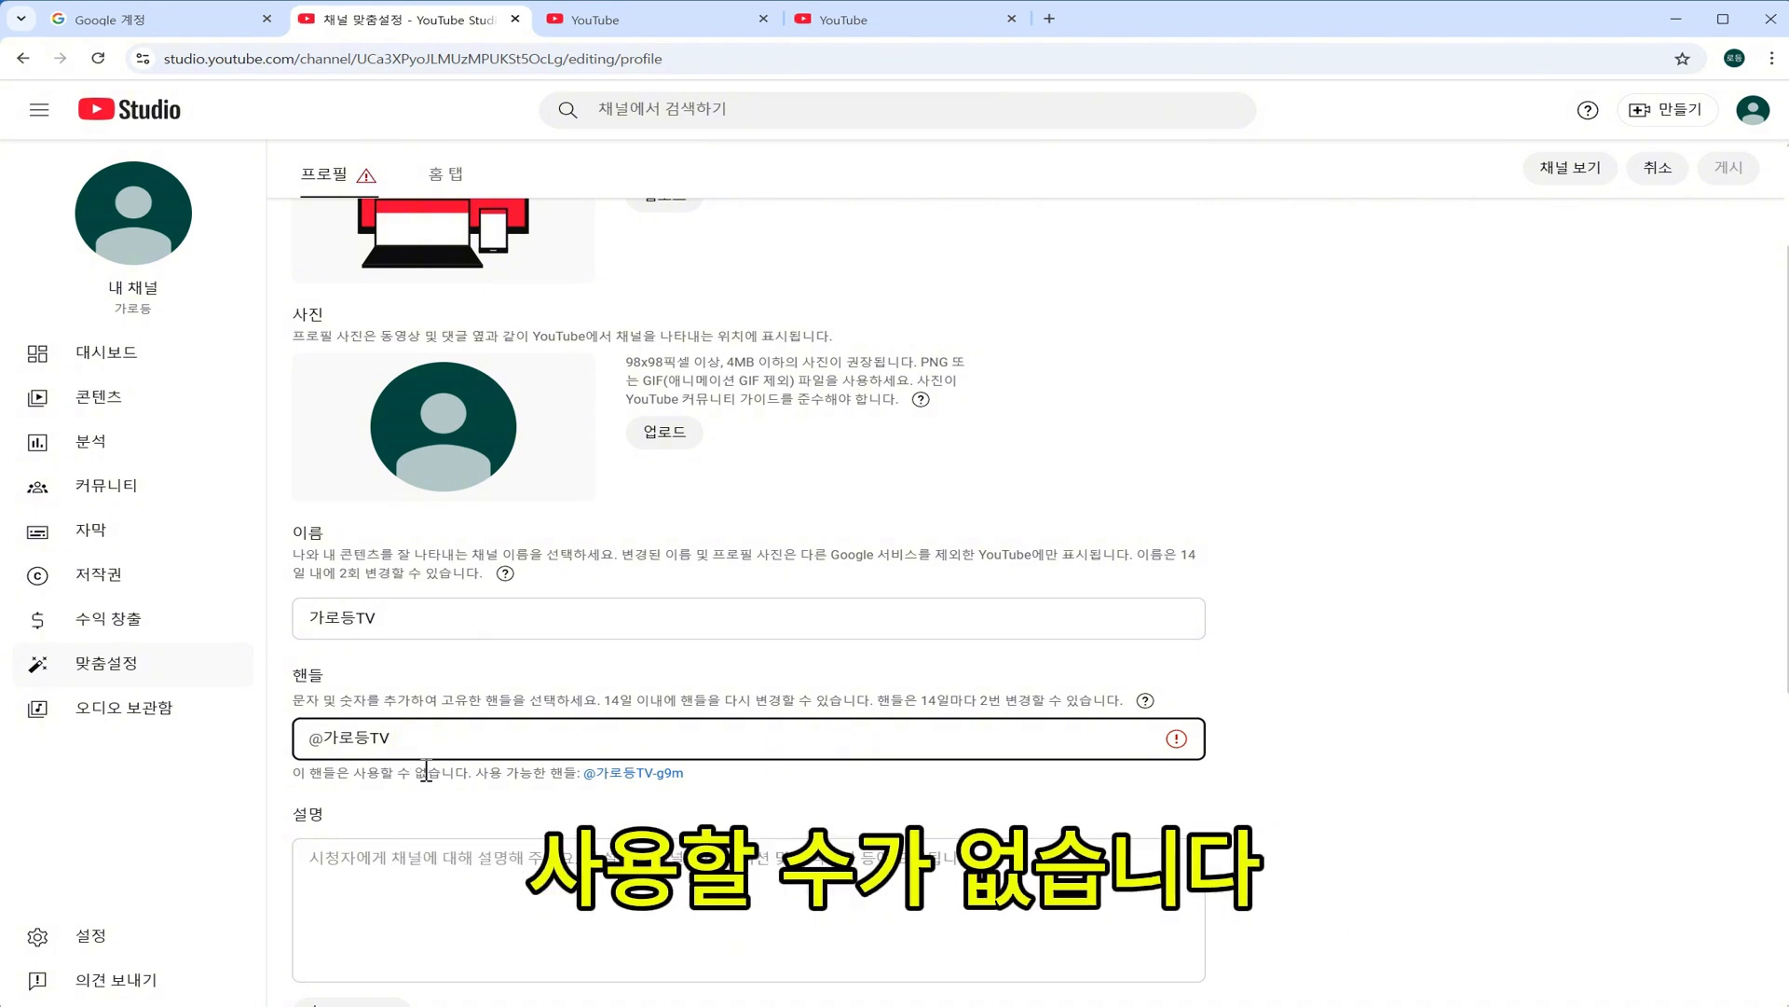
key("BackSpace")
key("BackSpace")
type("1234")
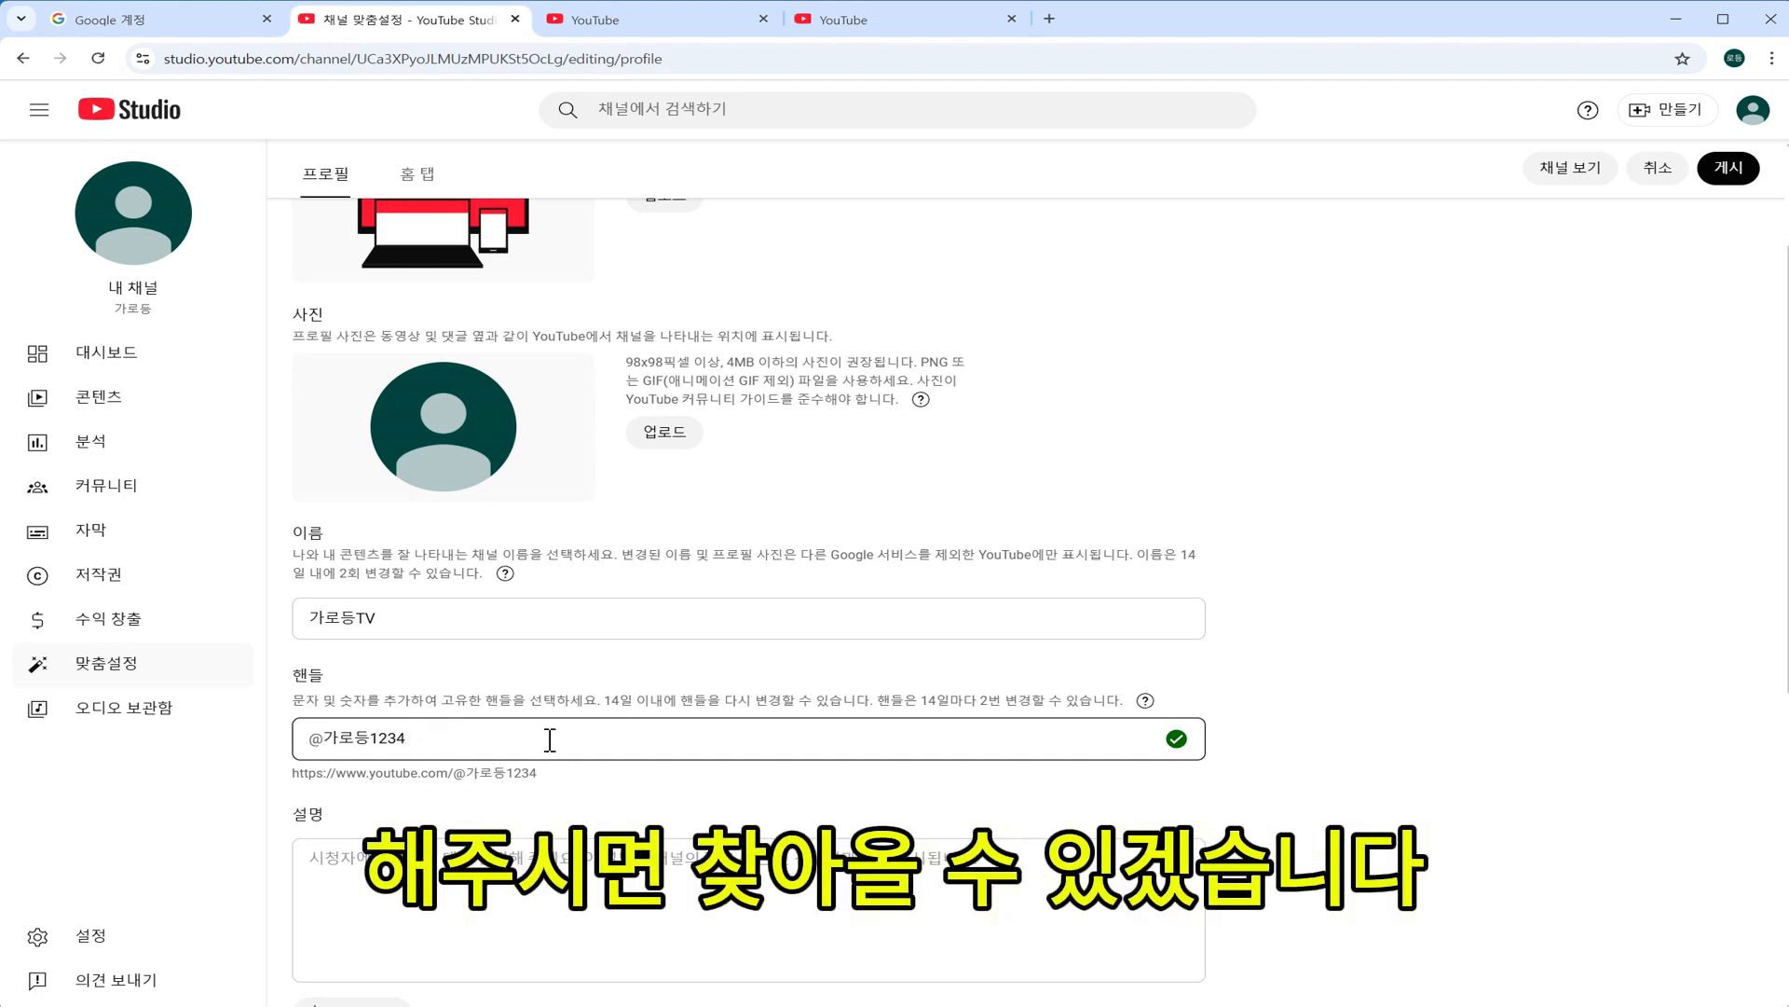
scroll(548, 741, "down", 1)
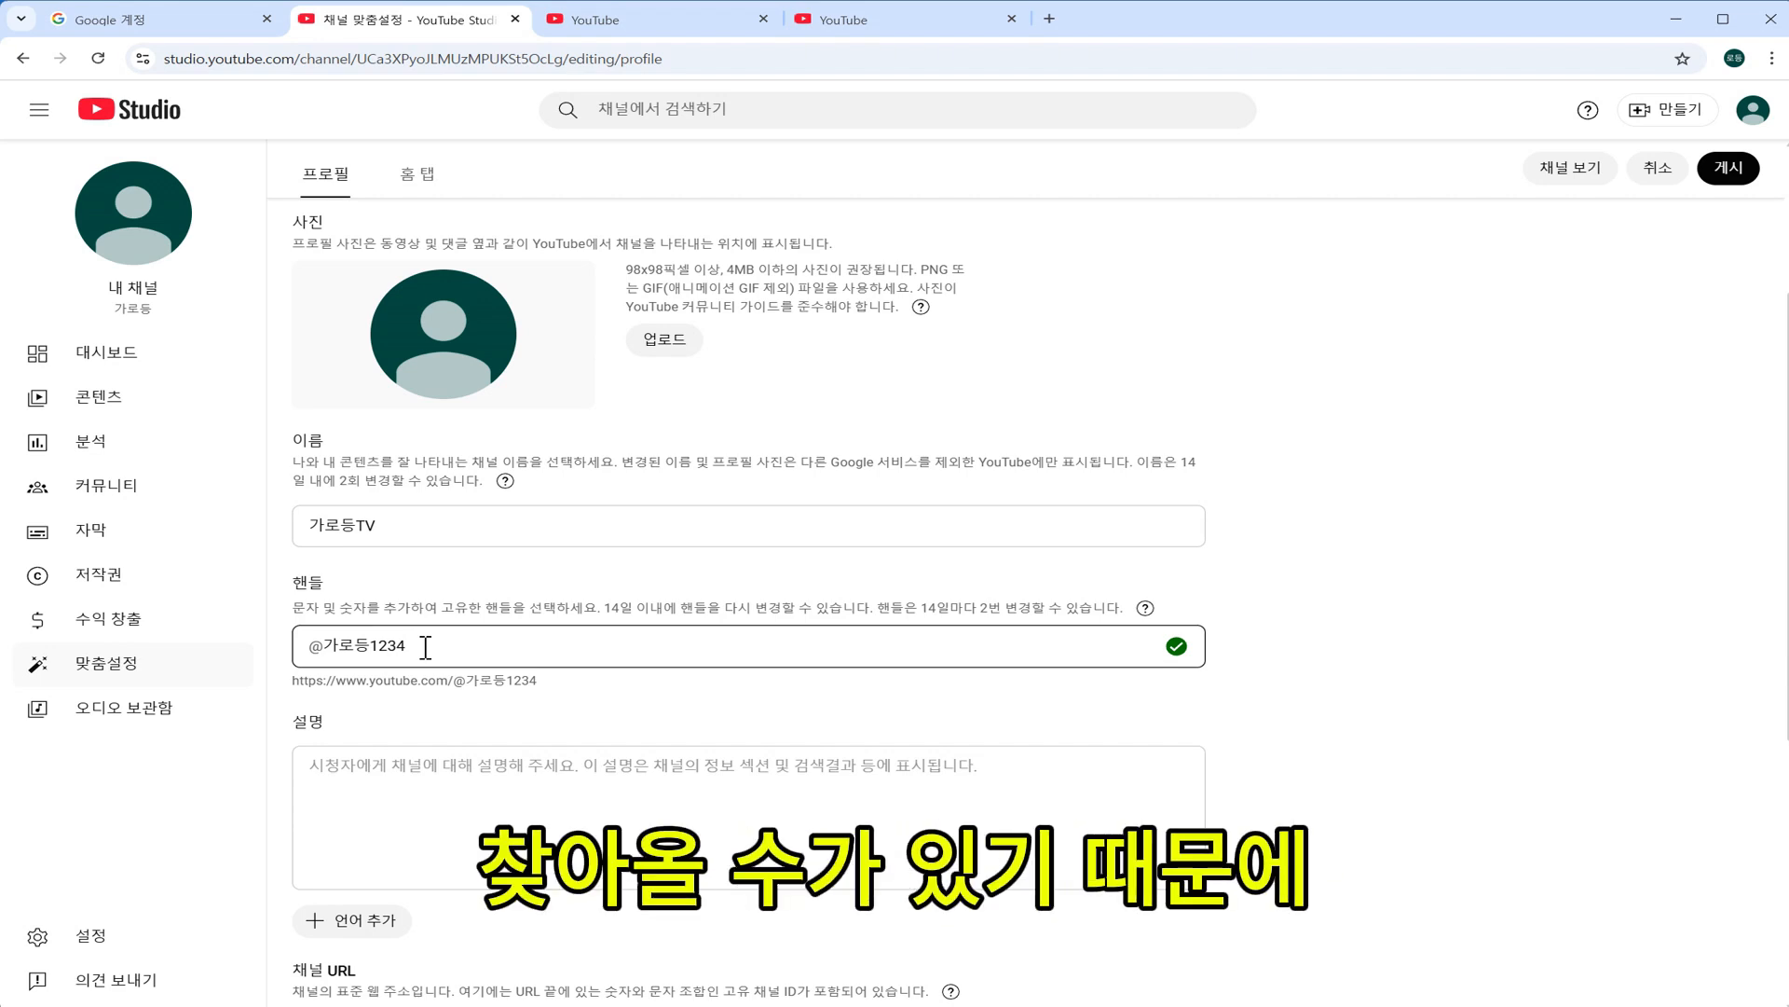
scroll(425, 646, "down", 1)
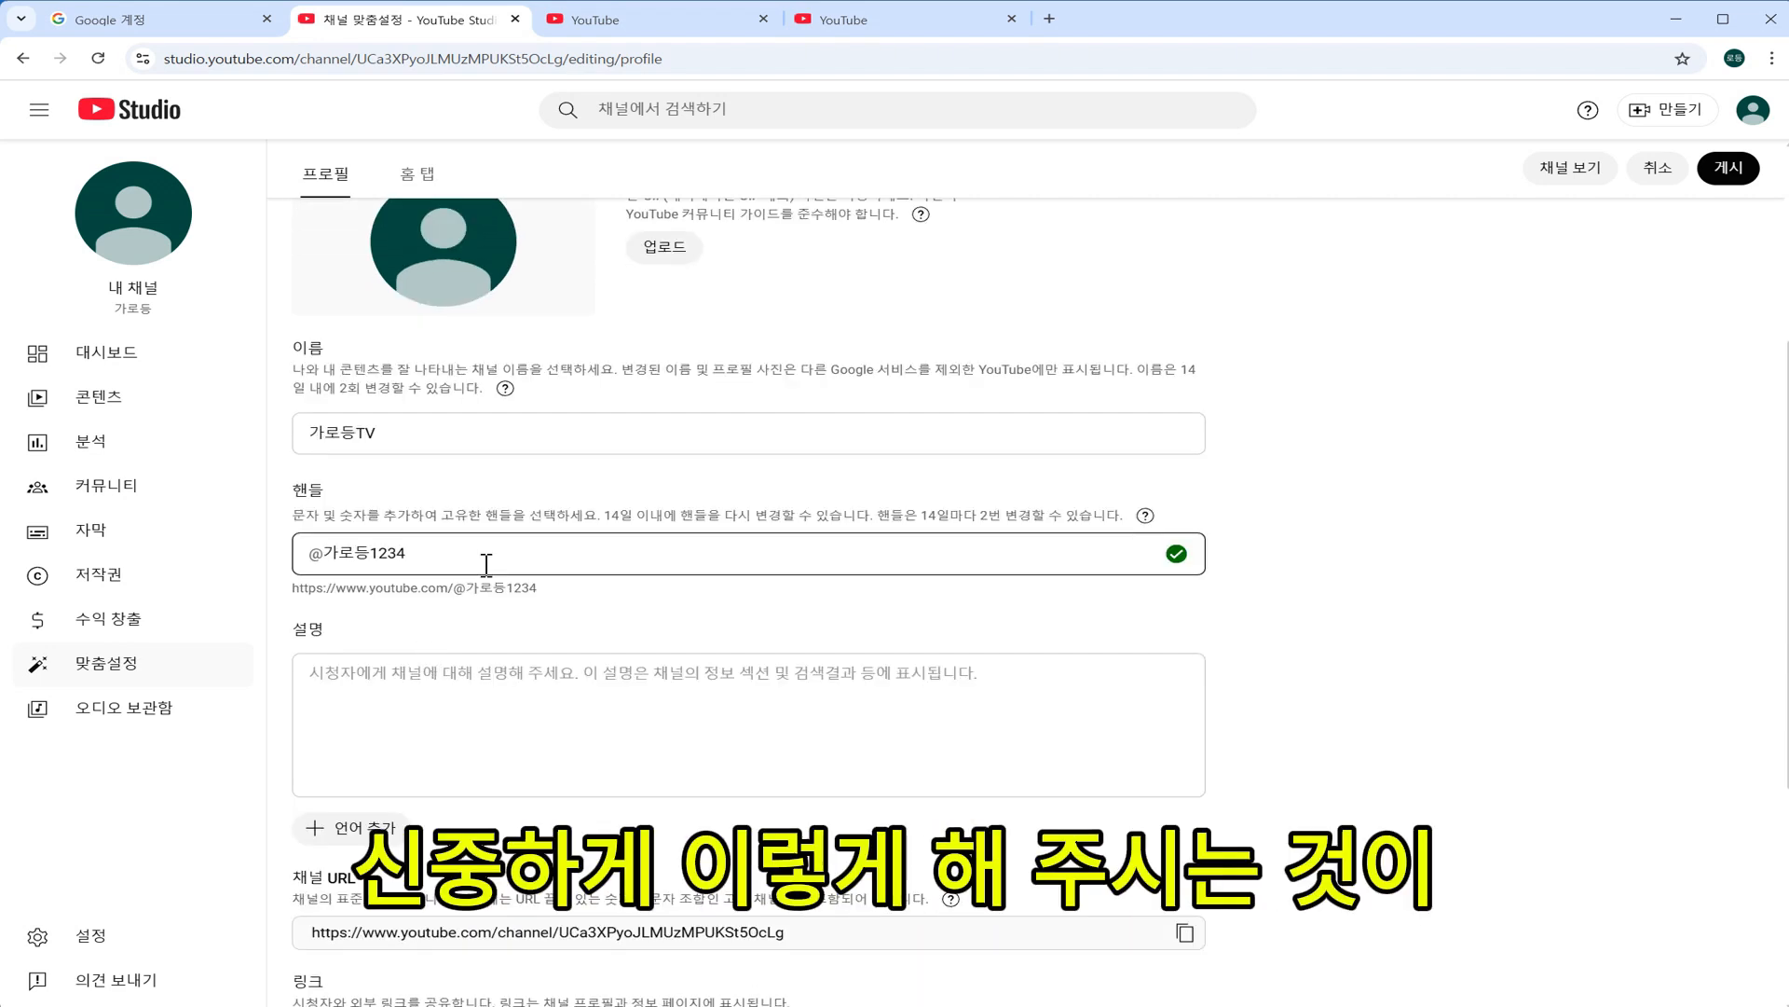
left_click(331, 671)
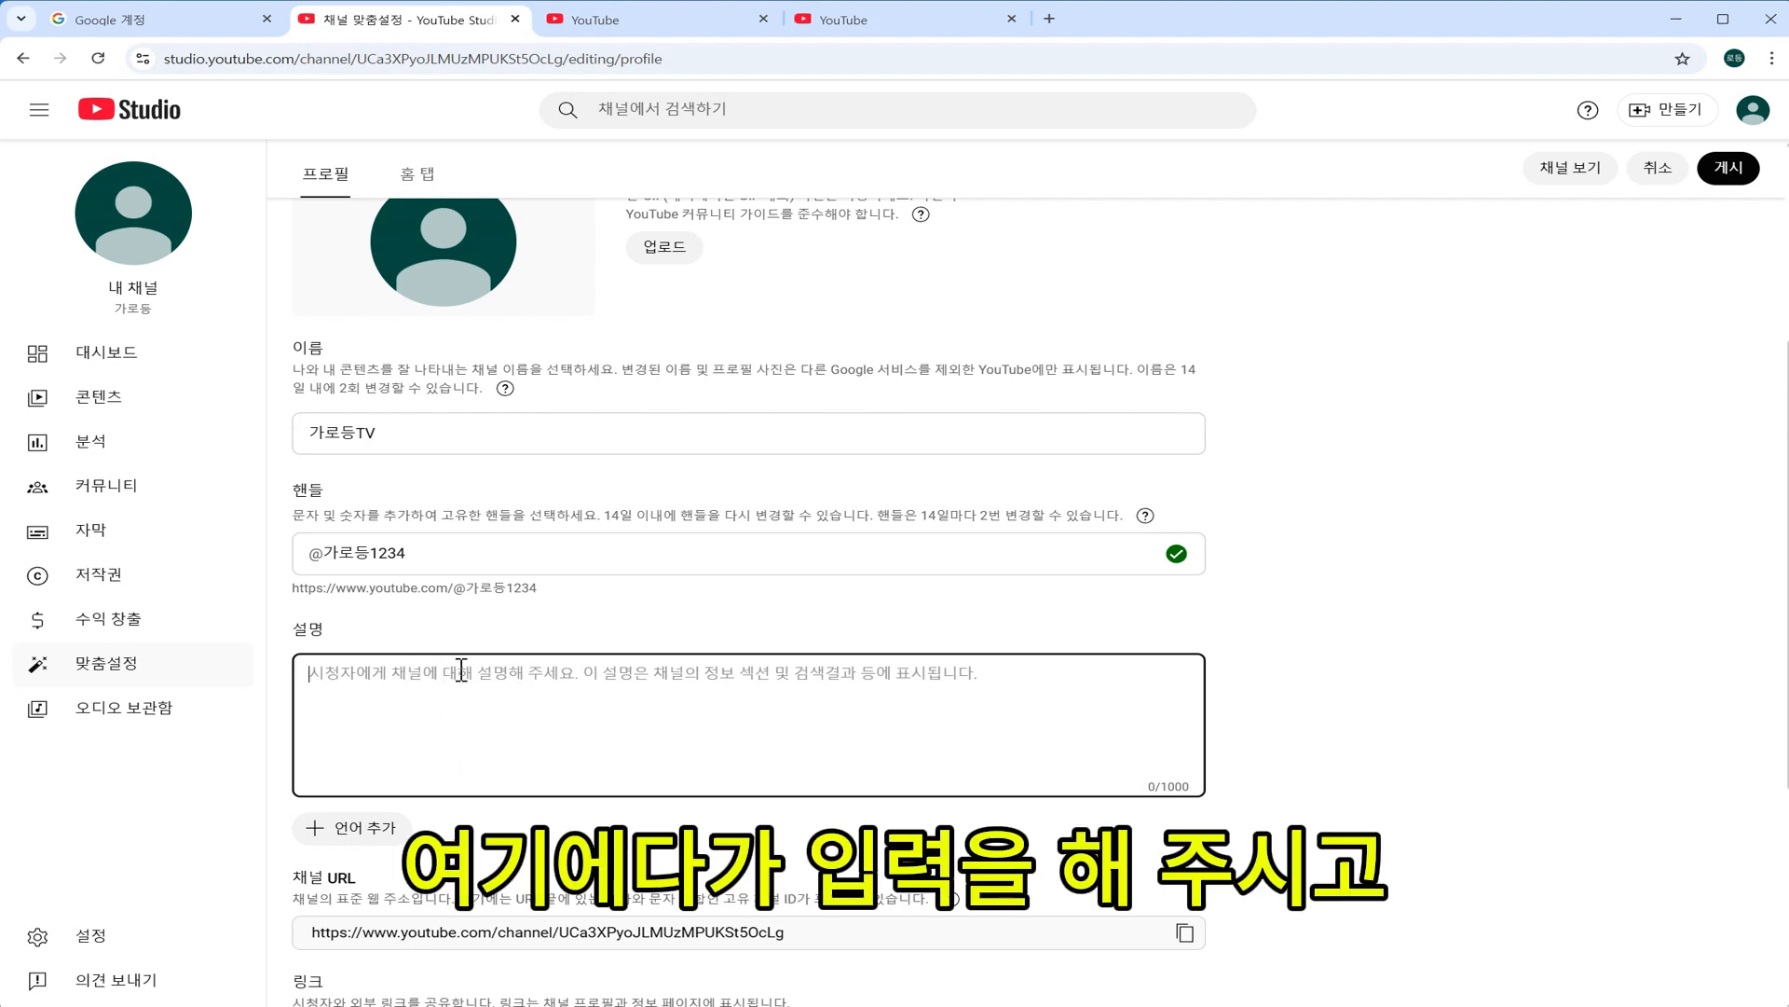
left_click(1729, 169)
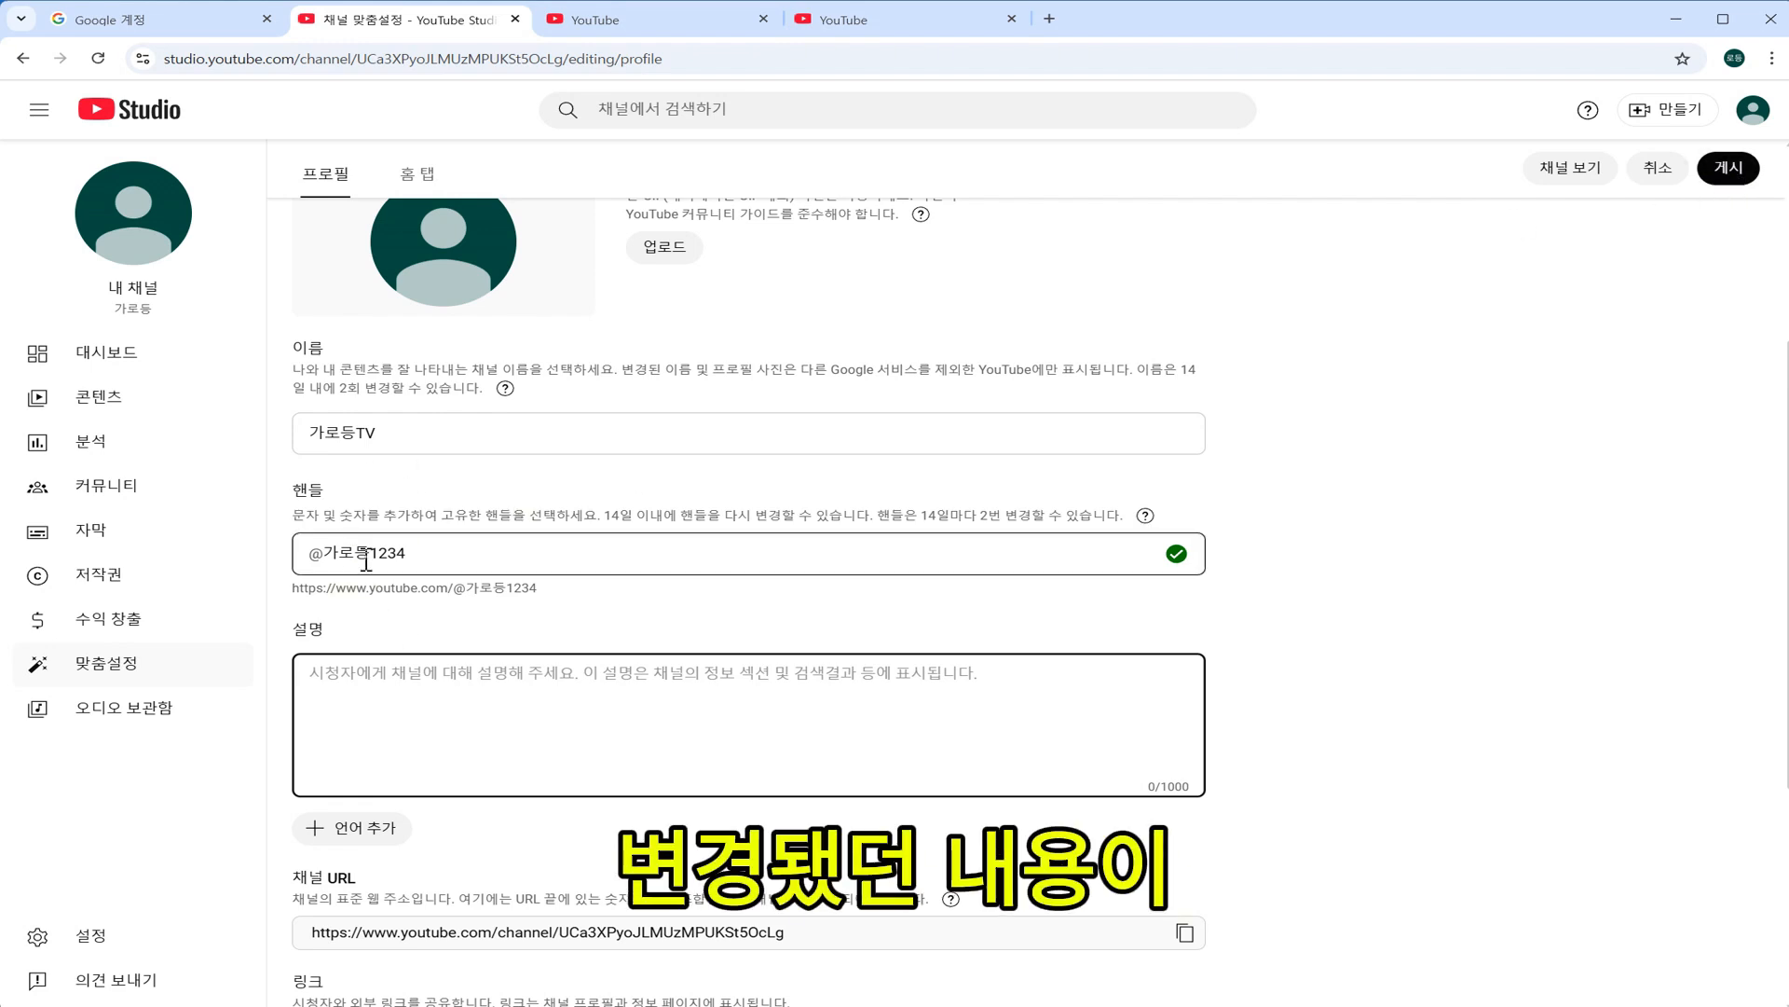
left_click(1726, 171)
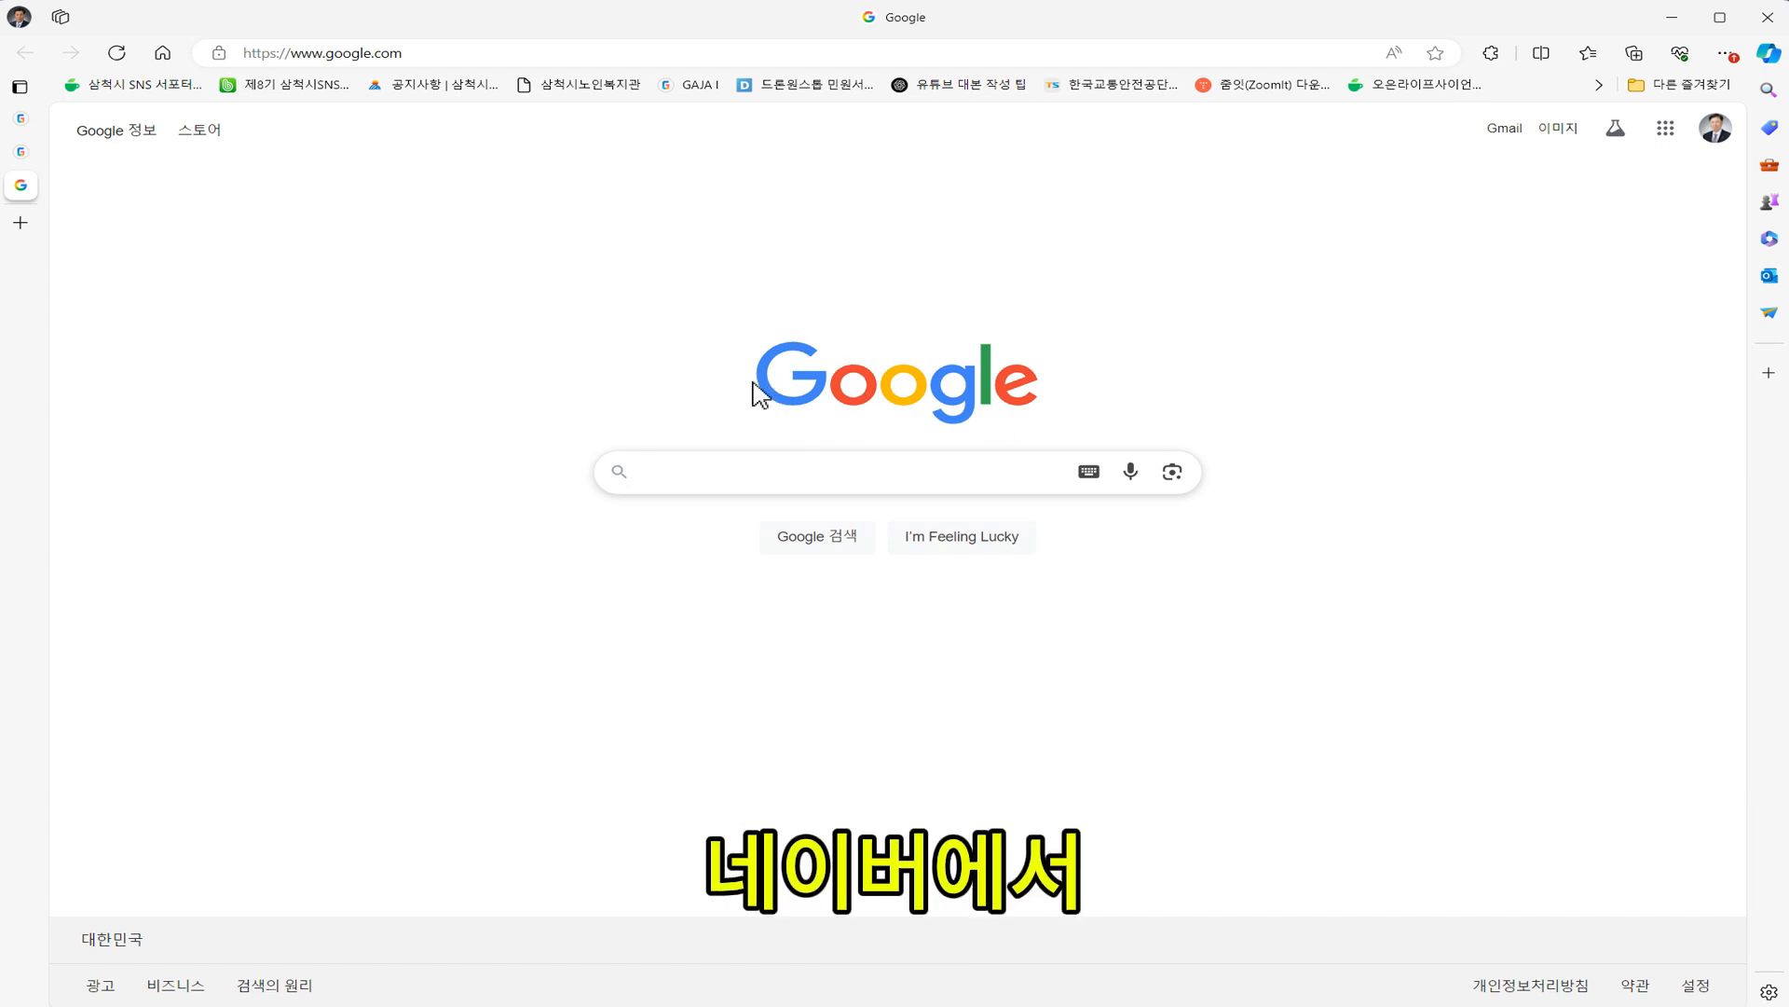
Search Google for 미리캔버스 and open the official MiriCanvas site from the results.
left_click(671, 480)
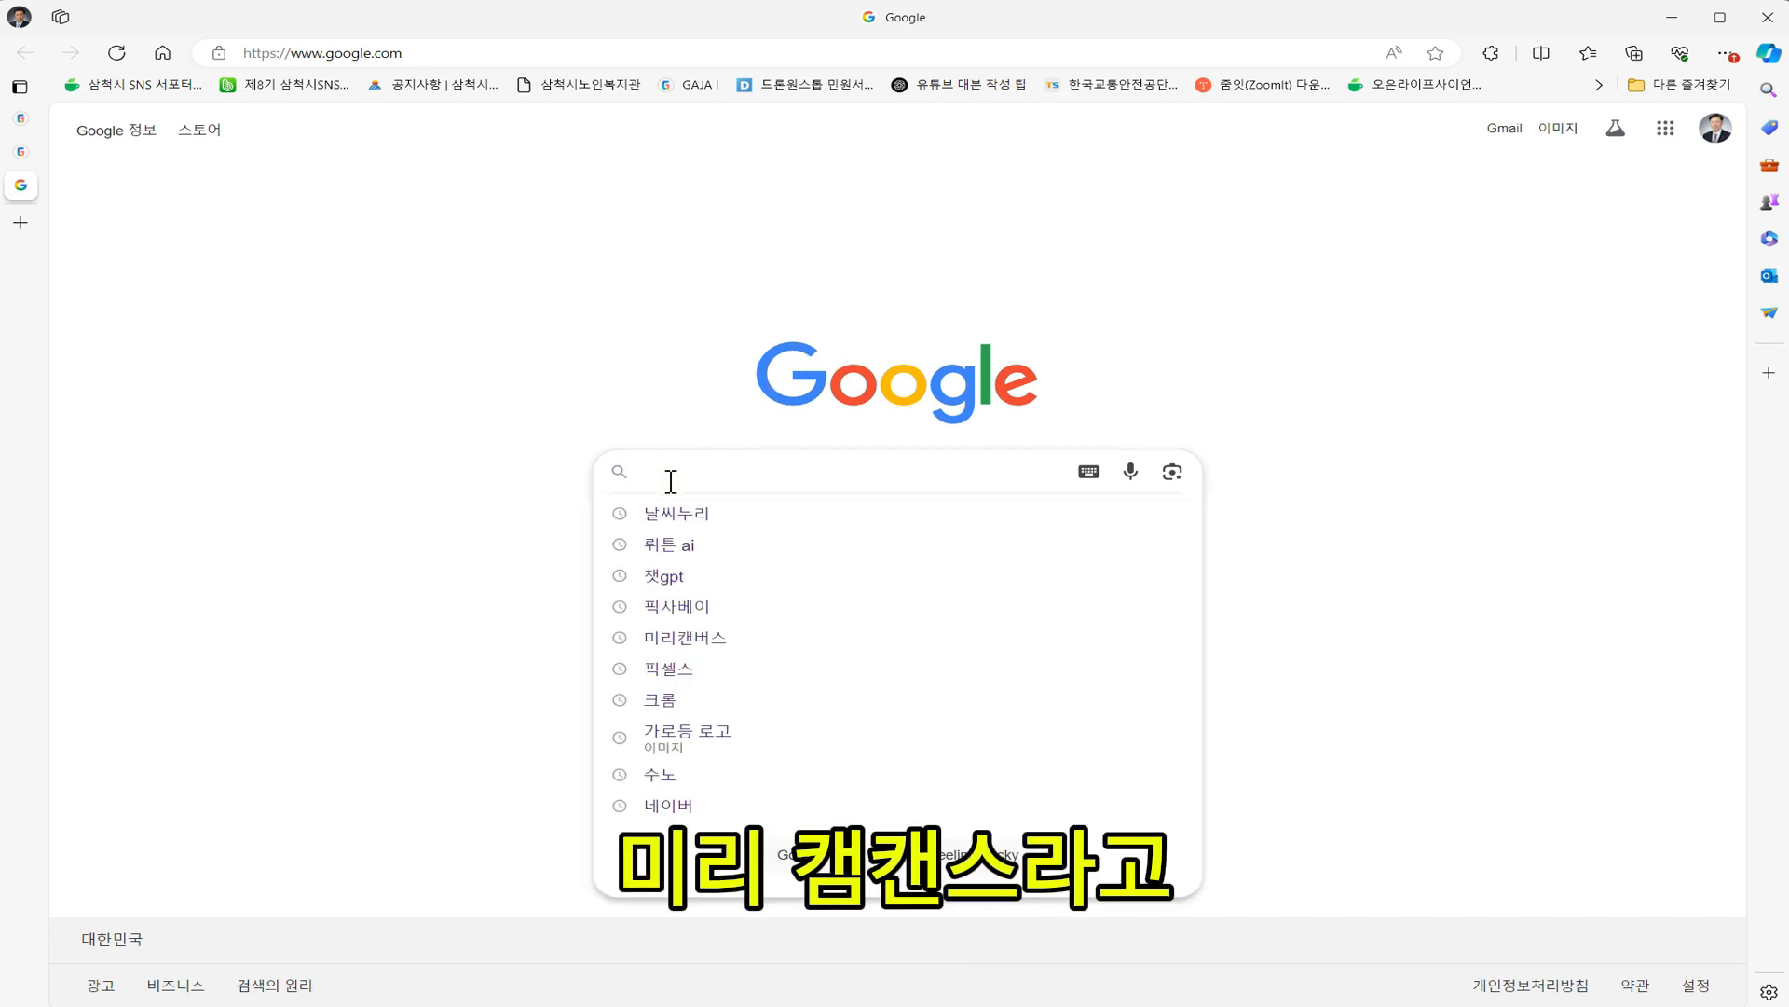
left_click(683, 637)
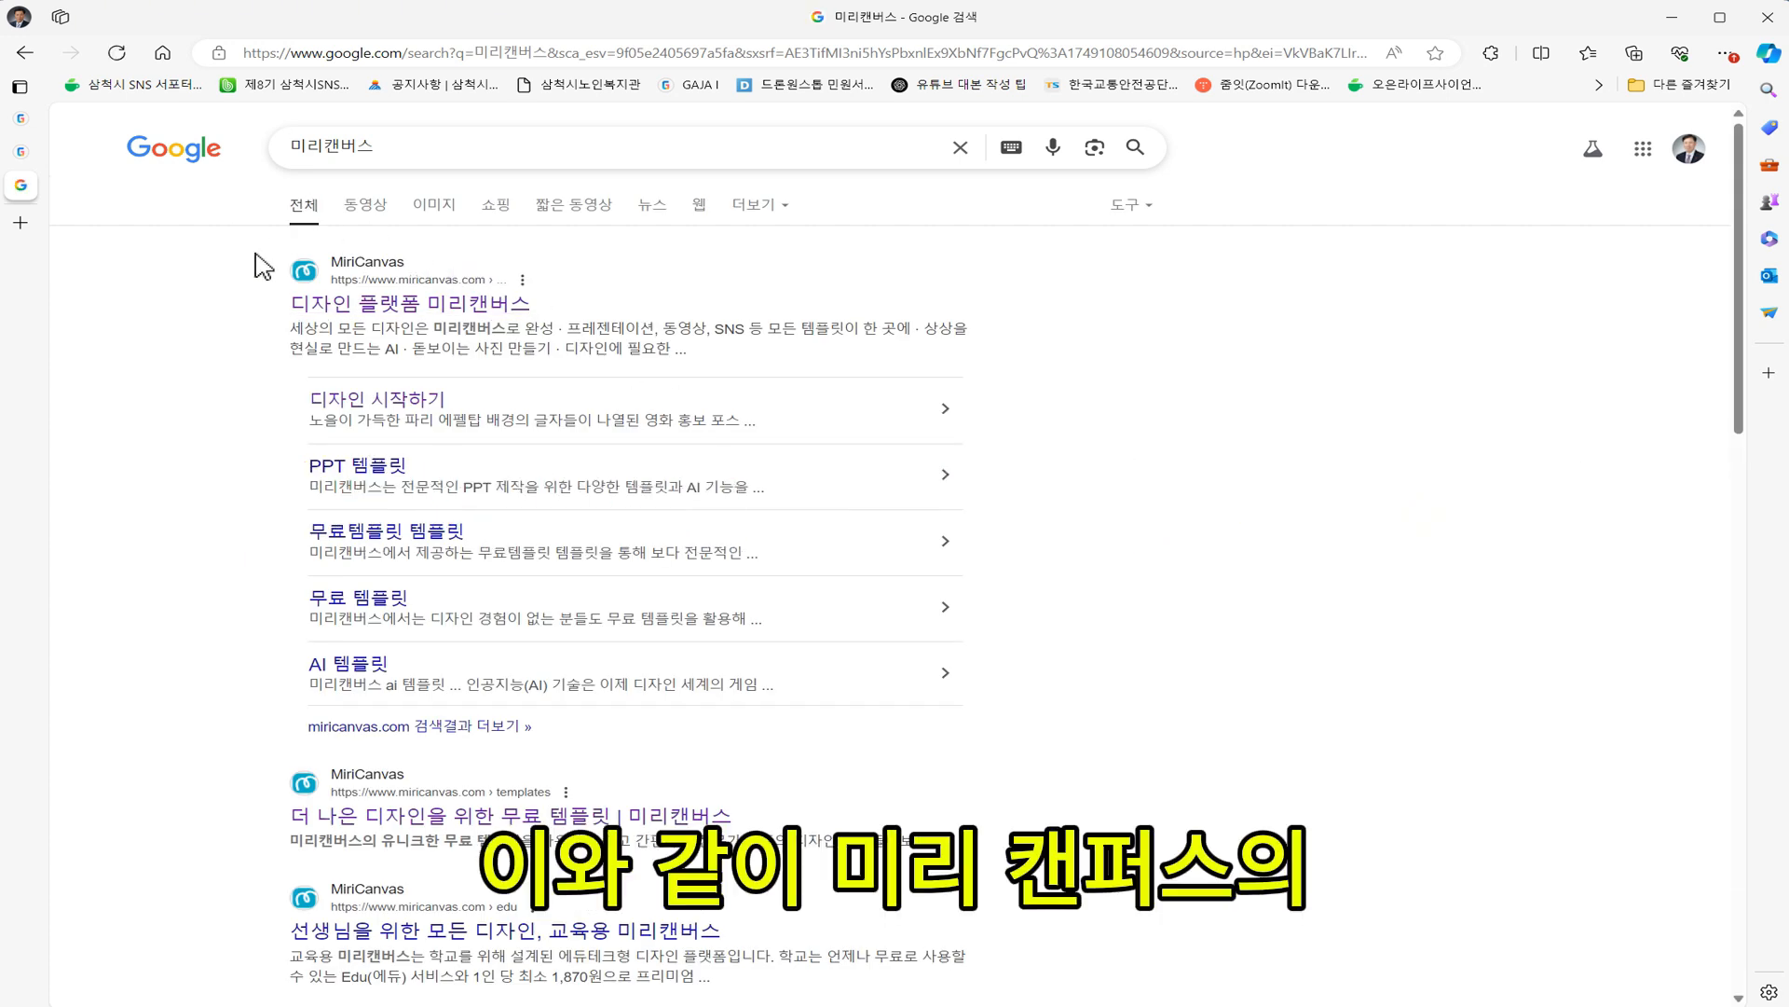
key("ctrl+2")
left_click_drag(256, 241, 1011, 380)
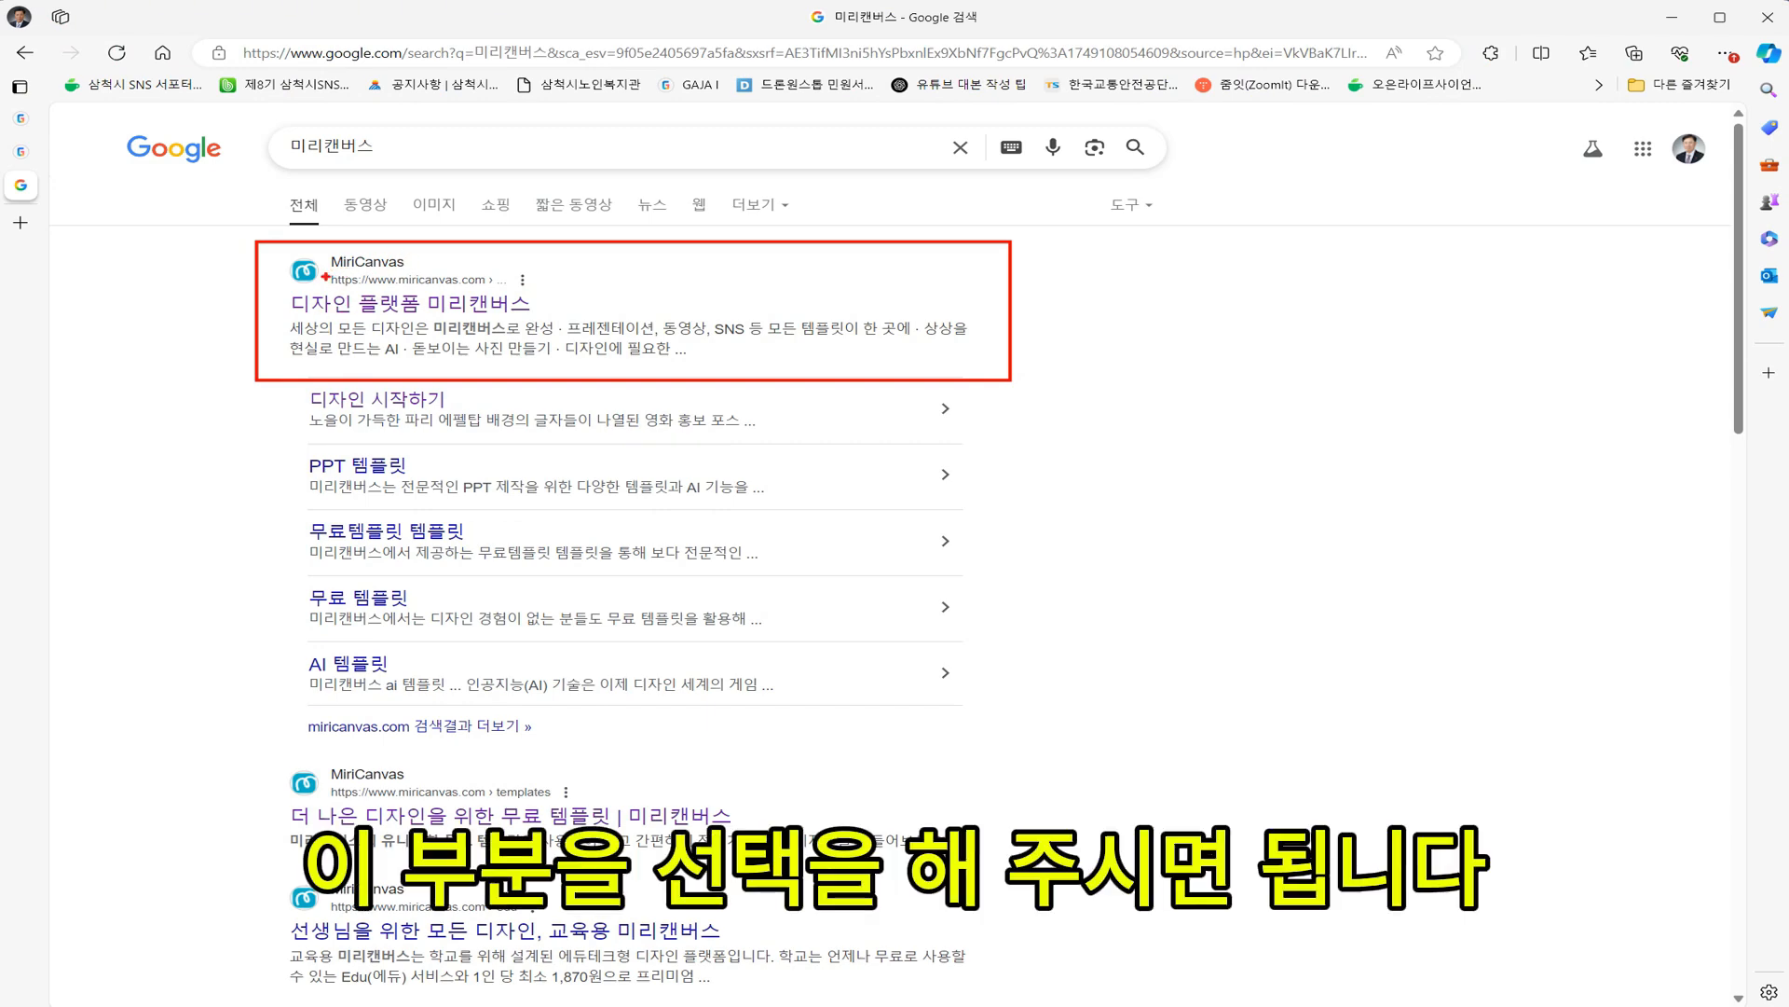
key("Escape")
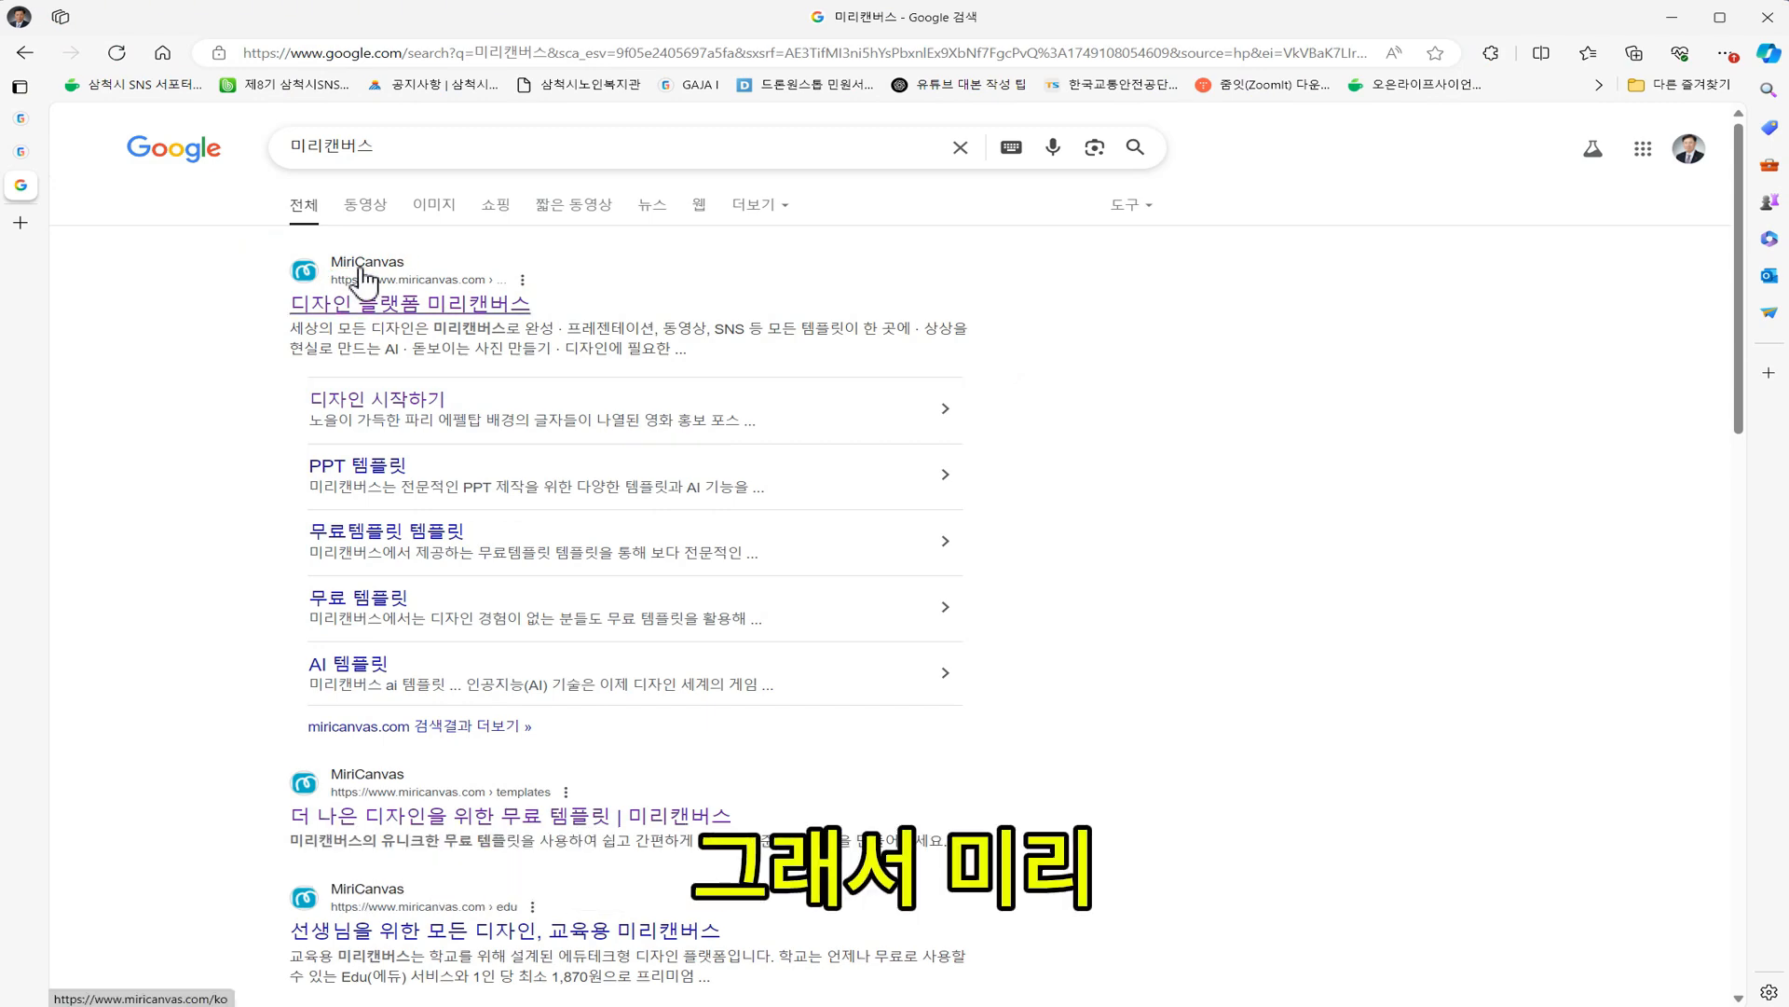
left_click(365, 282)
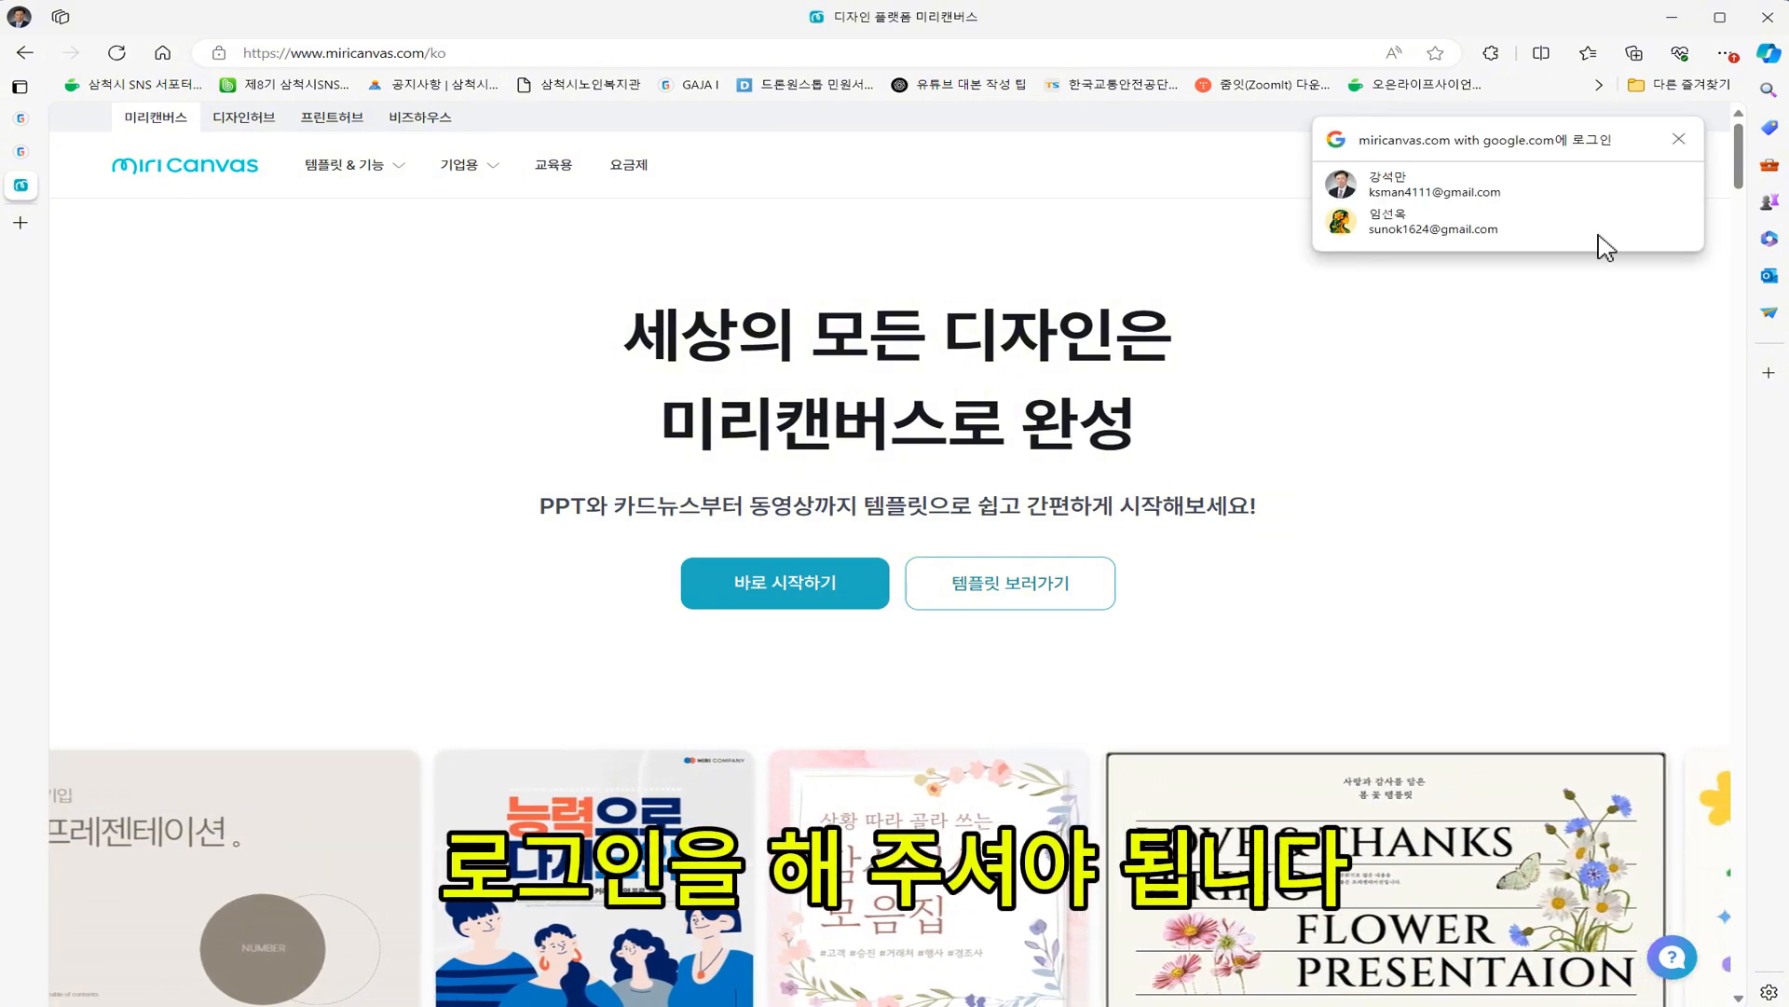
Sign in to MiriCanvas with the Google account and open a blank design.
left_click(1404, 191)
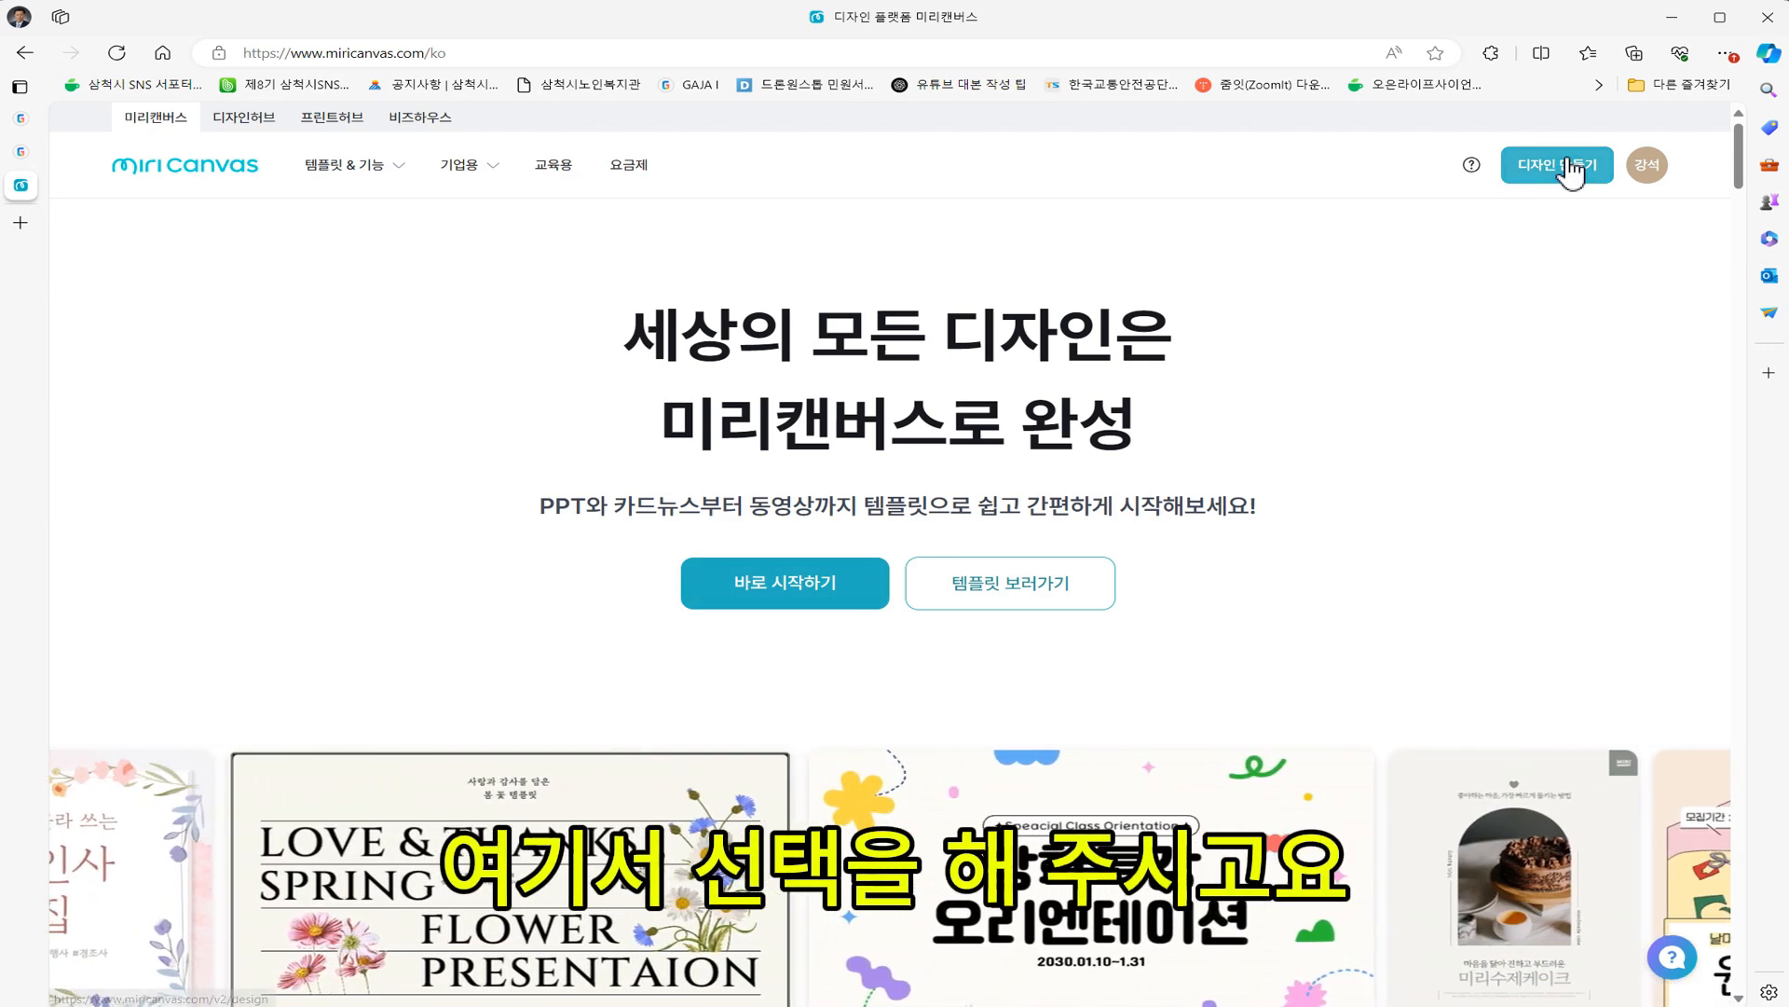
left_click(1569, 166)
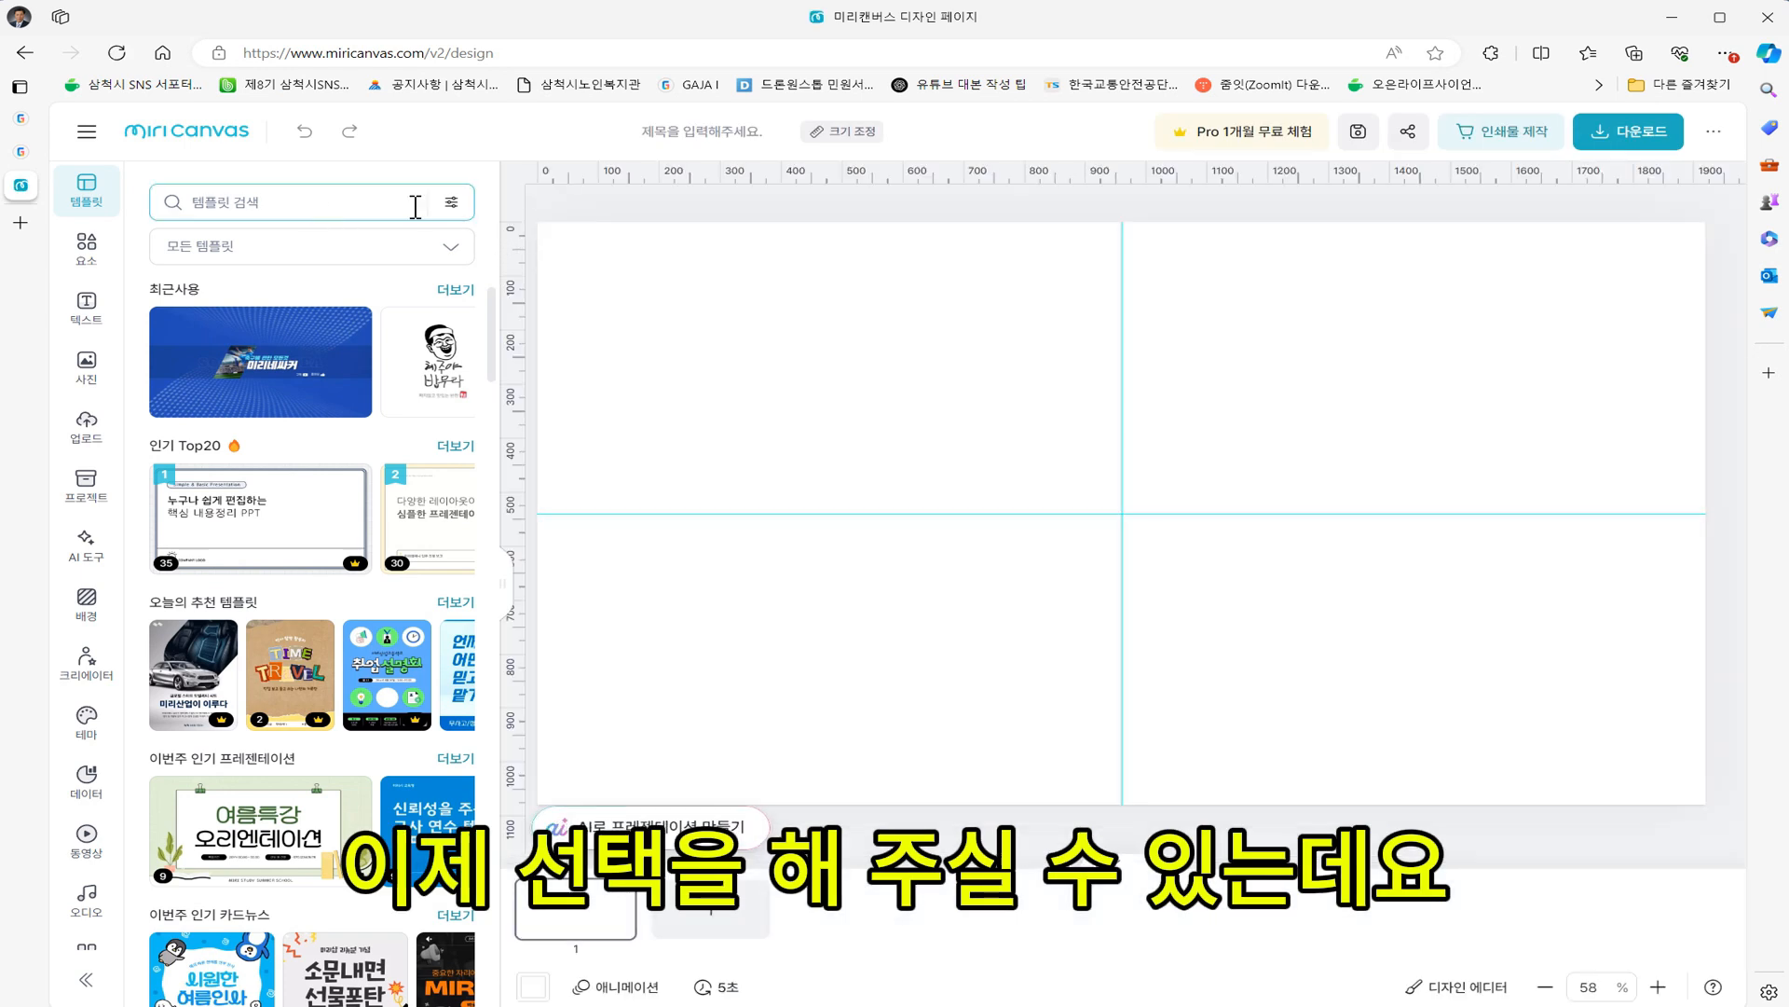
Filter the templates to the 유튜브 > 채널 아트 category.
left_click(449, 250)
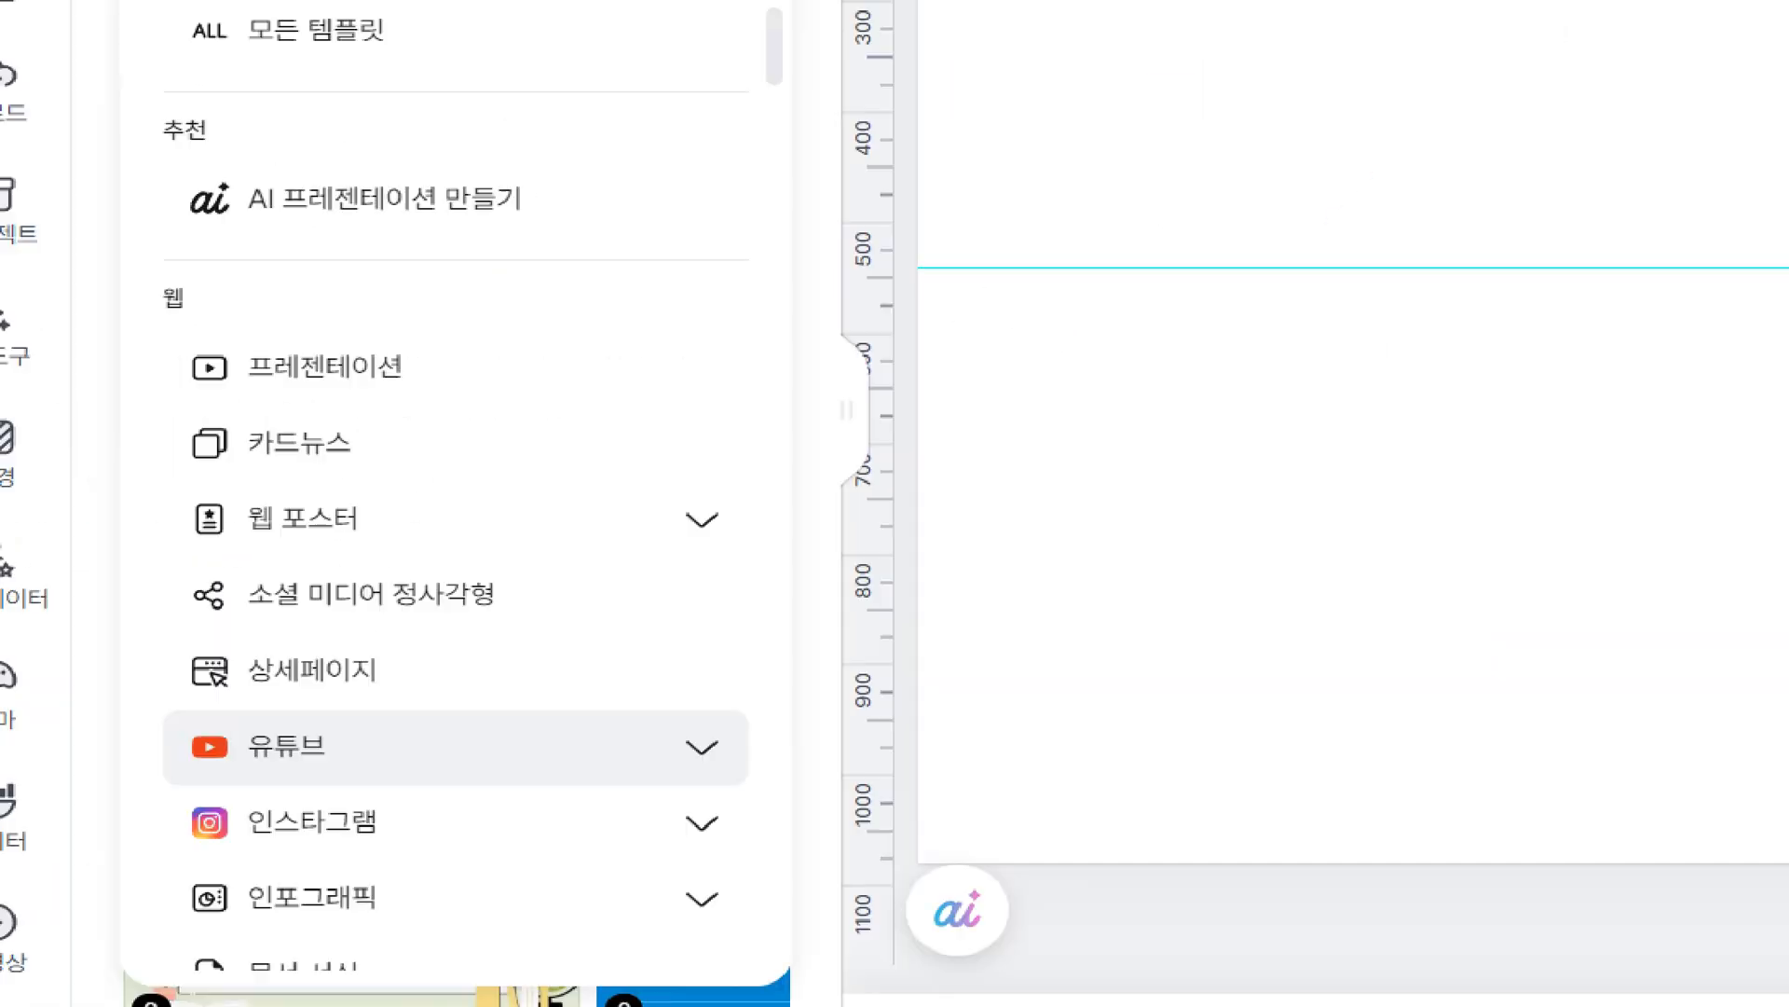
mouse_move(146, 707)
left_mouse_down()
mouse_move(830, 787)
mouse_move(738, 788)
left_mouse_up()
key("Escape")
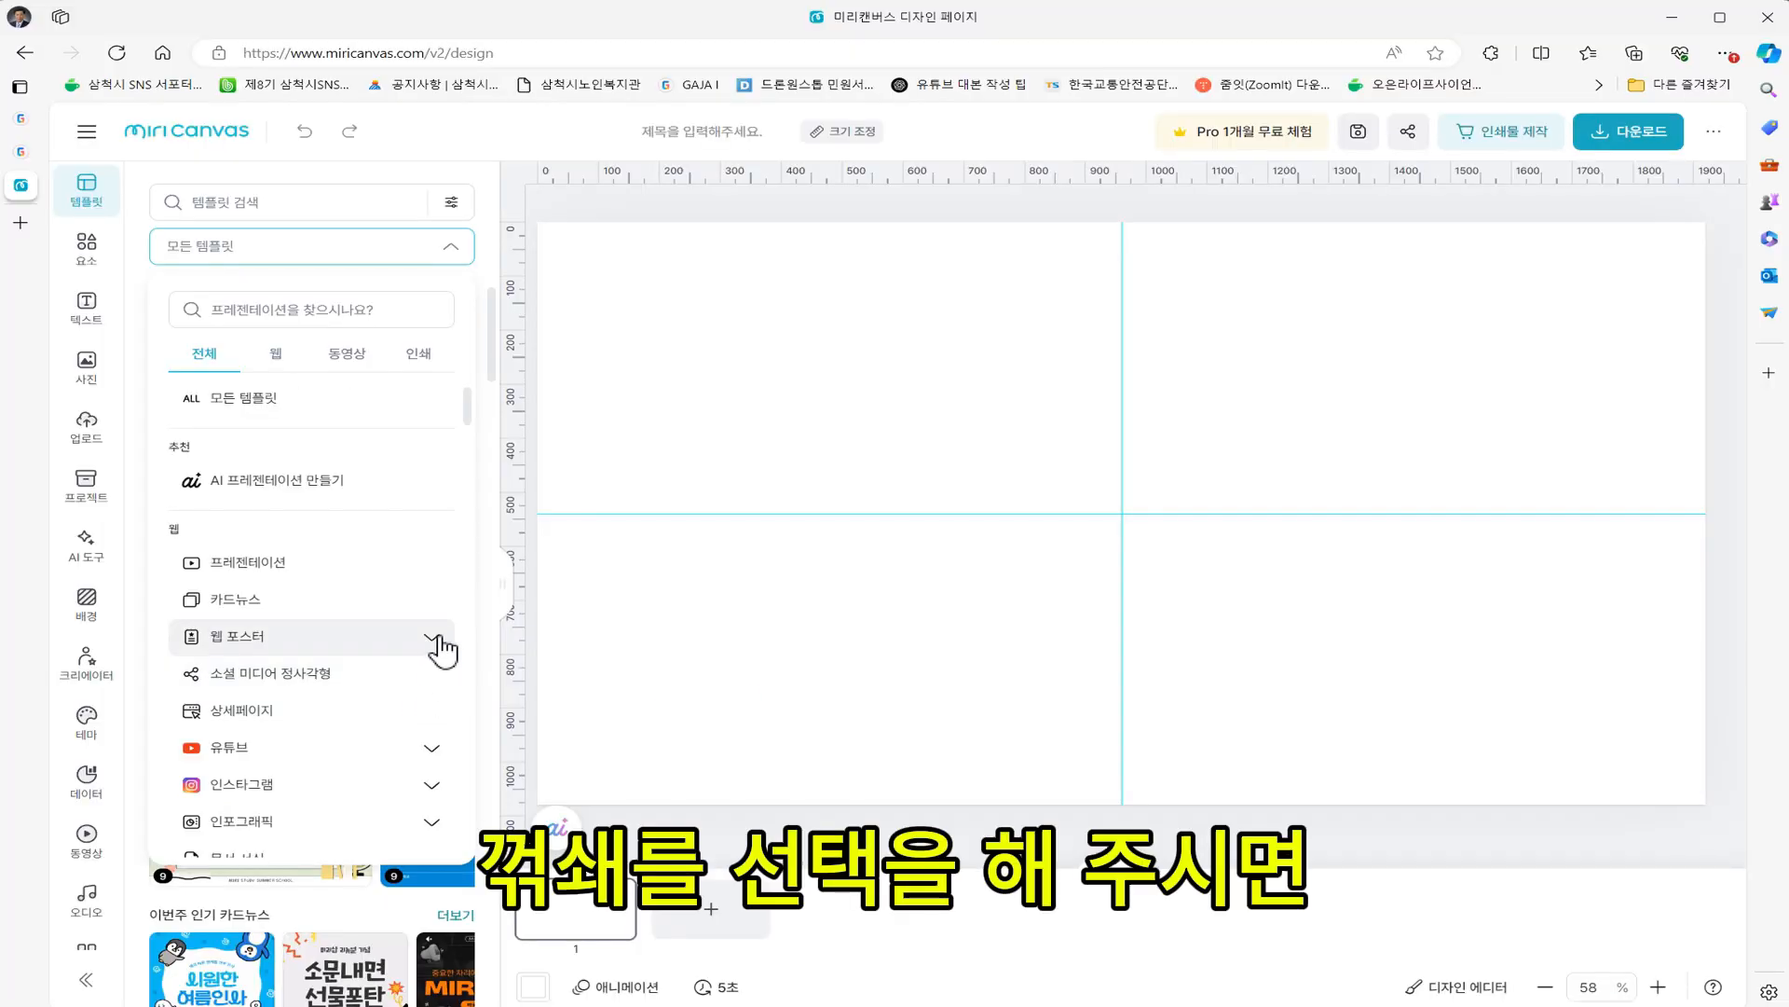
left_click(432, 748)
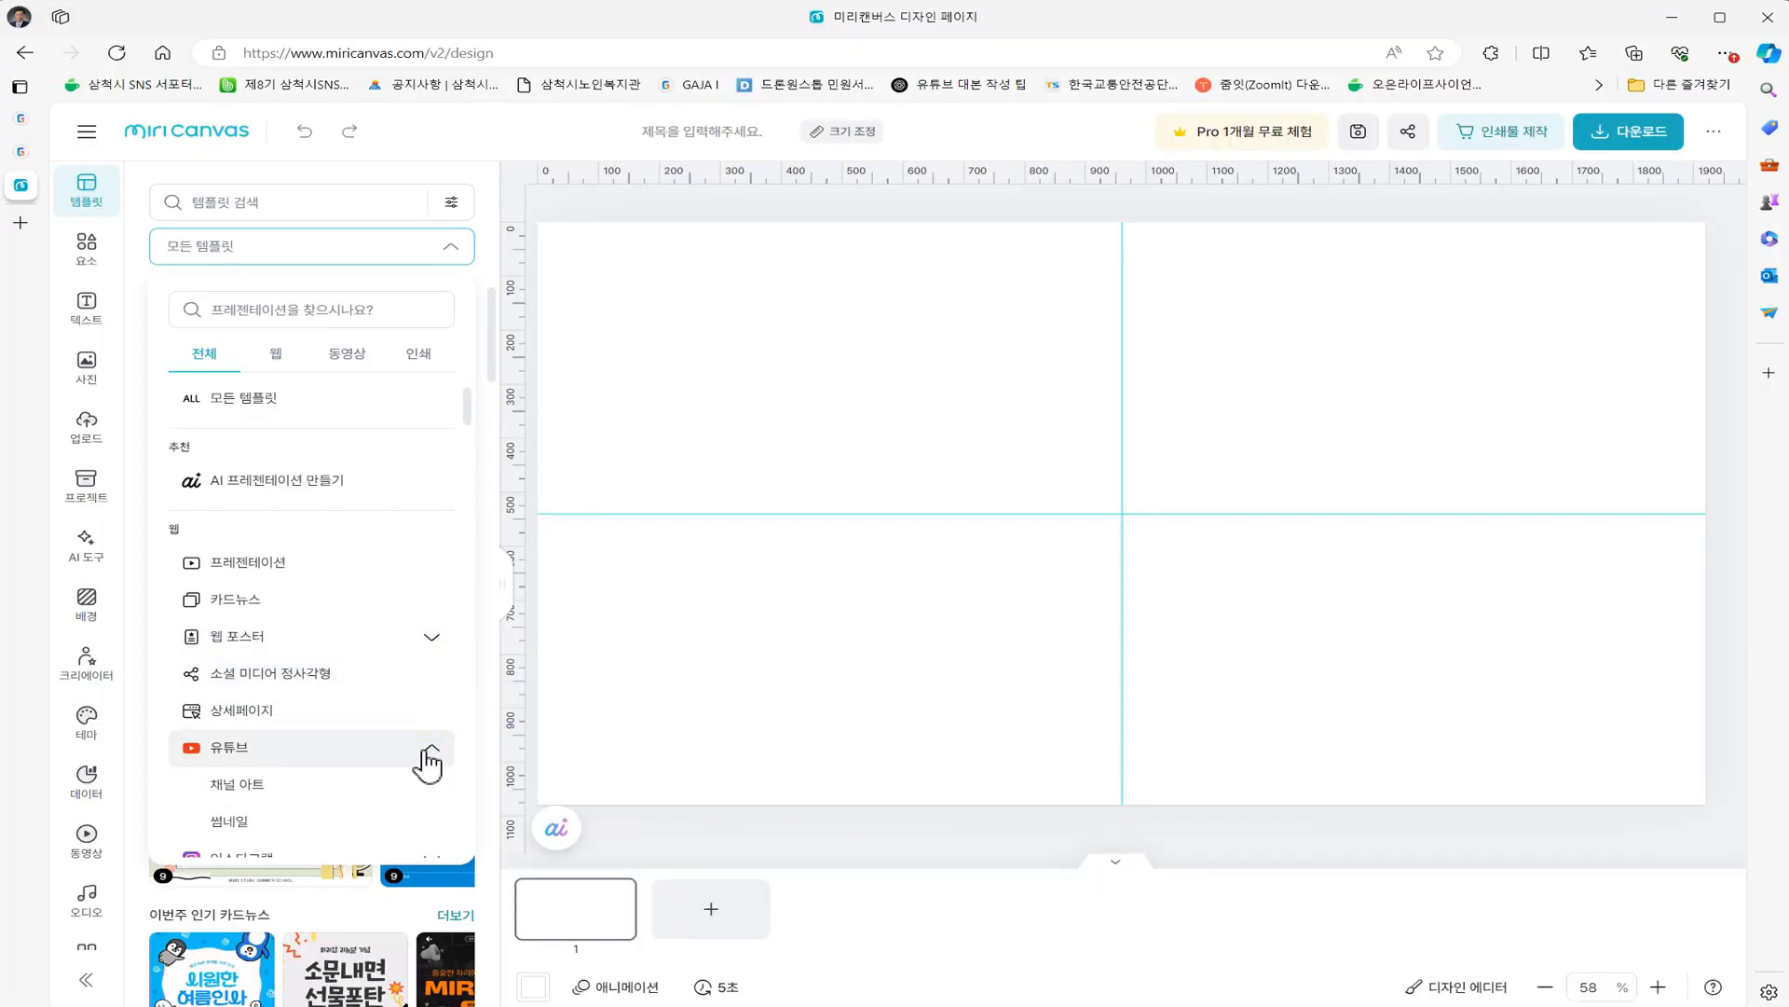
scroll(390, 765, "down", 1)
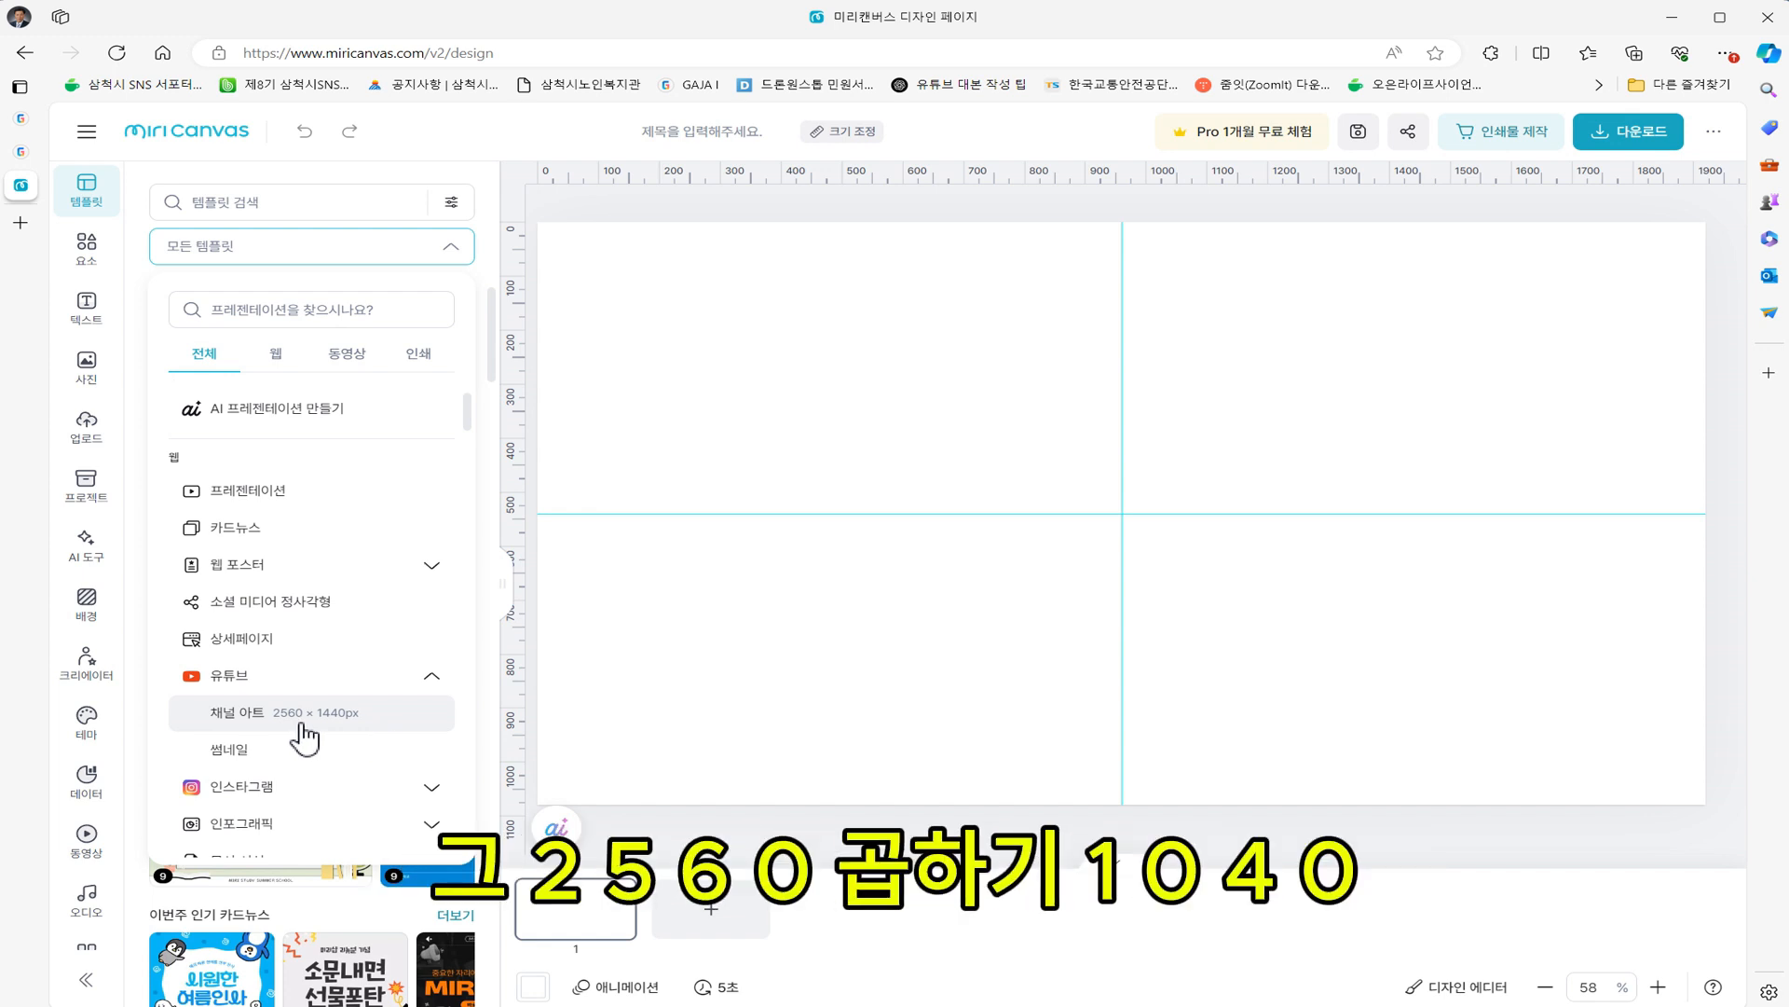
left_click(350, 722)
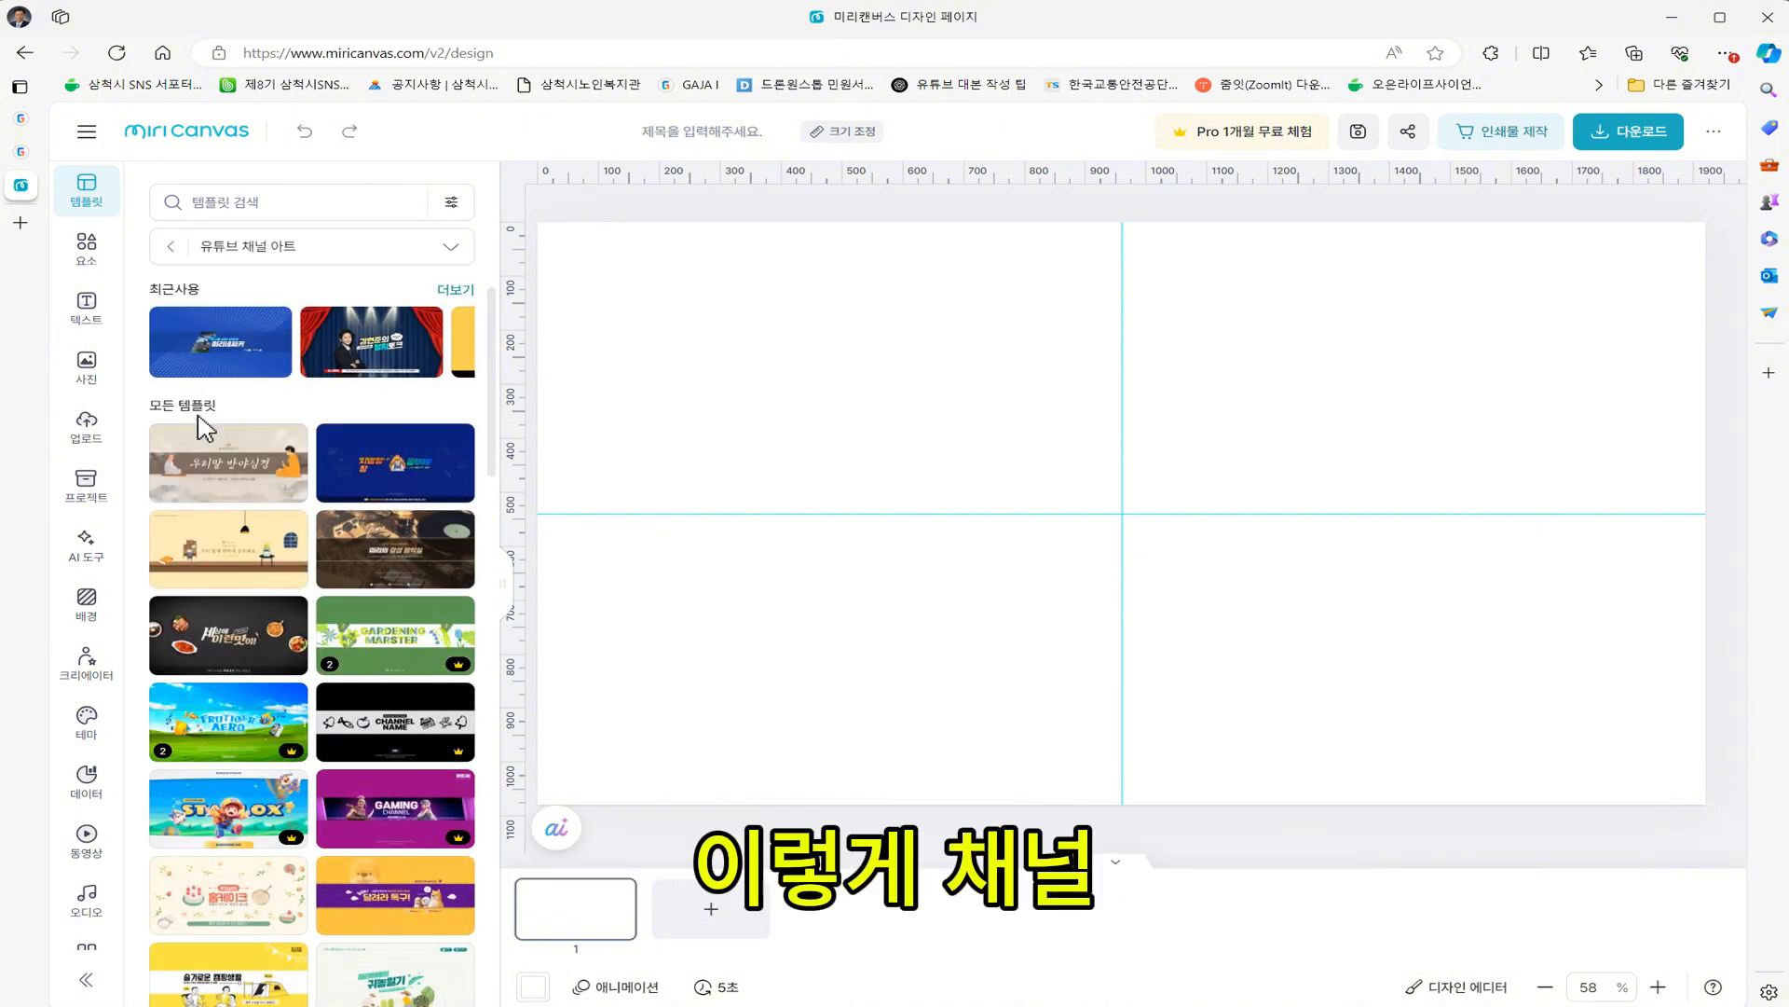
Apply the blue 미리네싸커 soccer channel art template to the canvas.
scroll(216, 396, "down", 2)
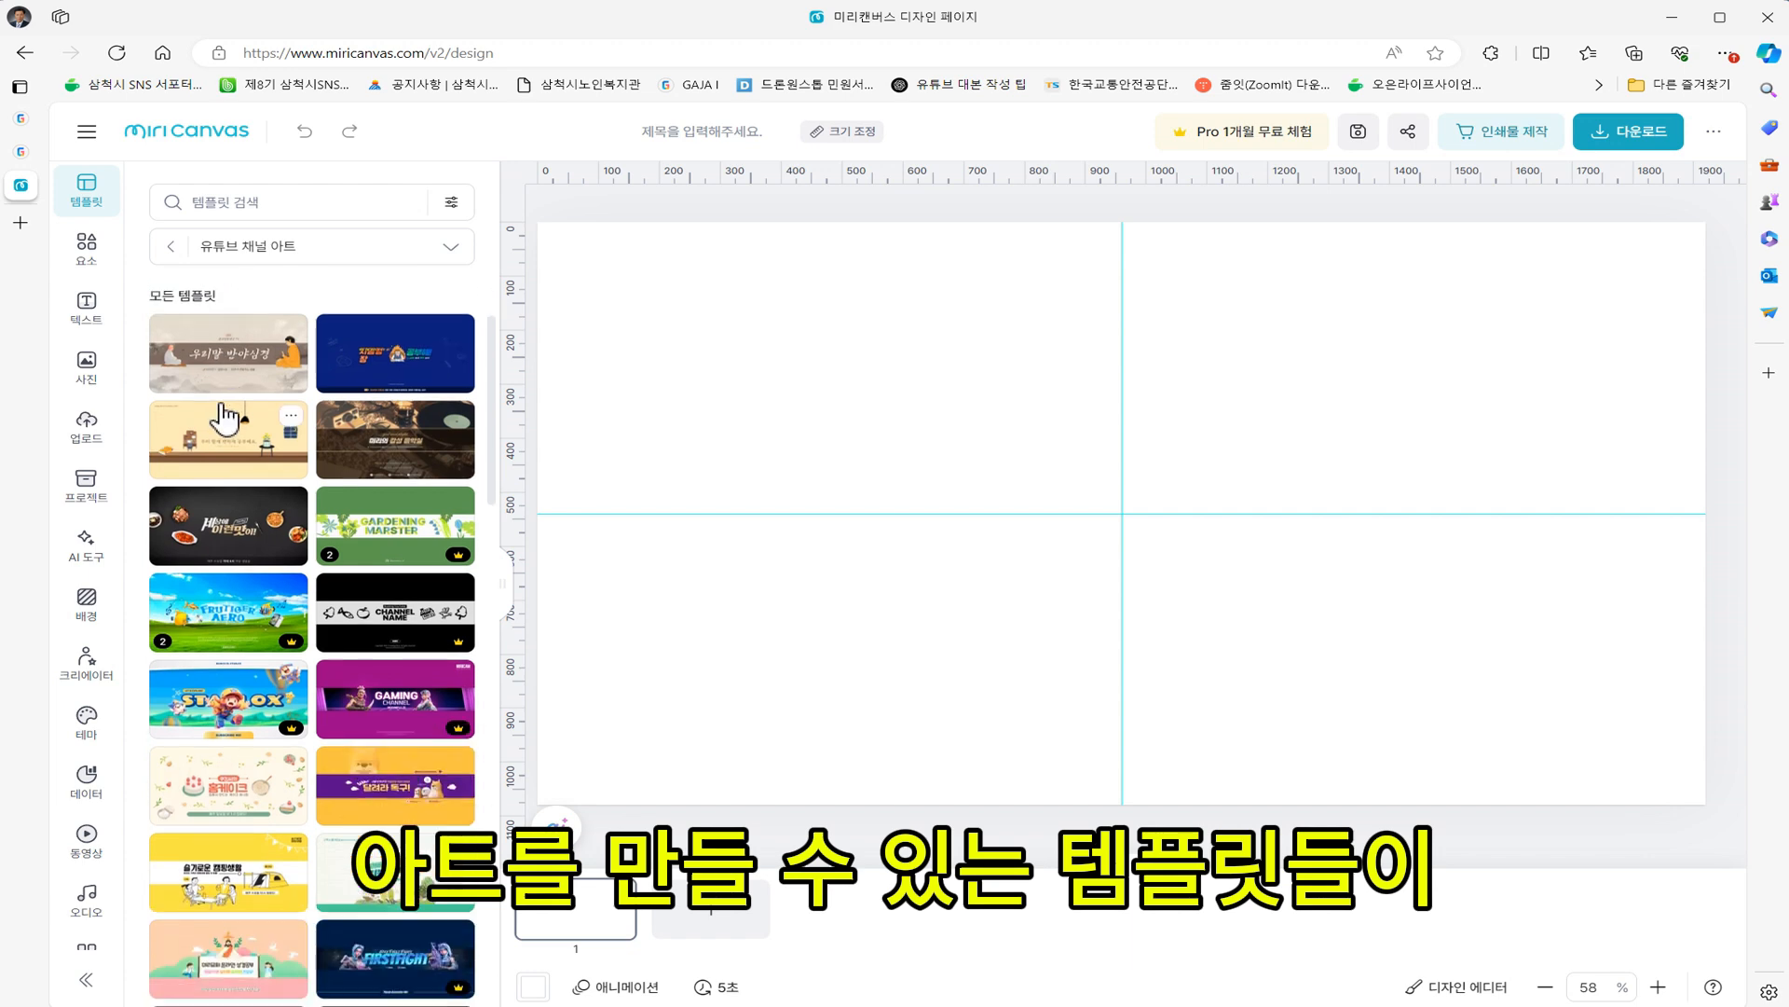
scroll(223, 419, "down", 1)
scroll(223, 419, "down", 1)
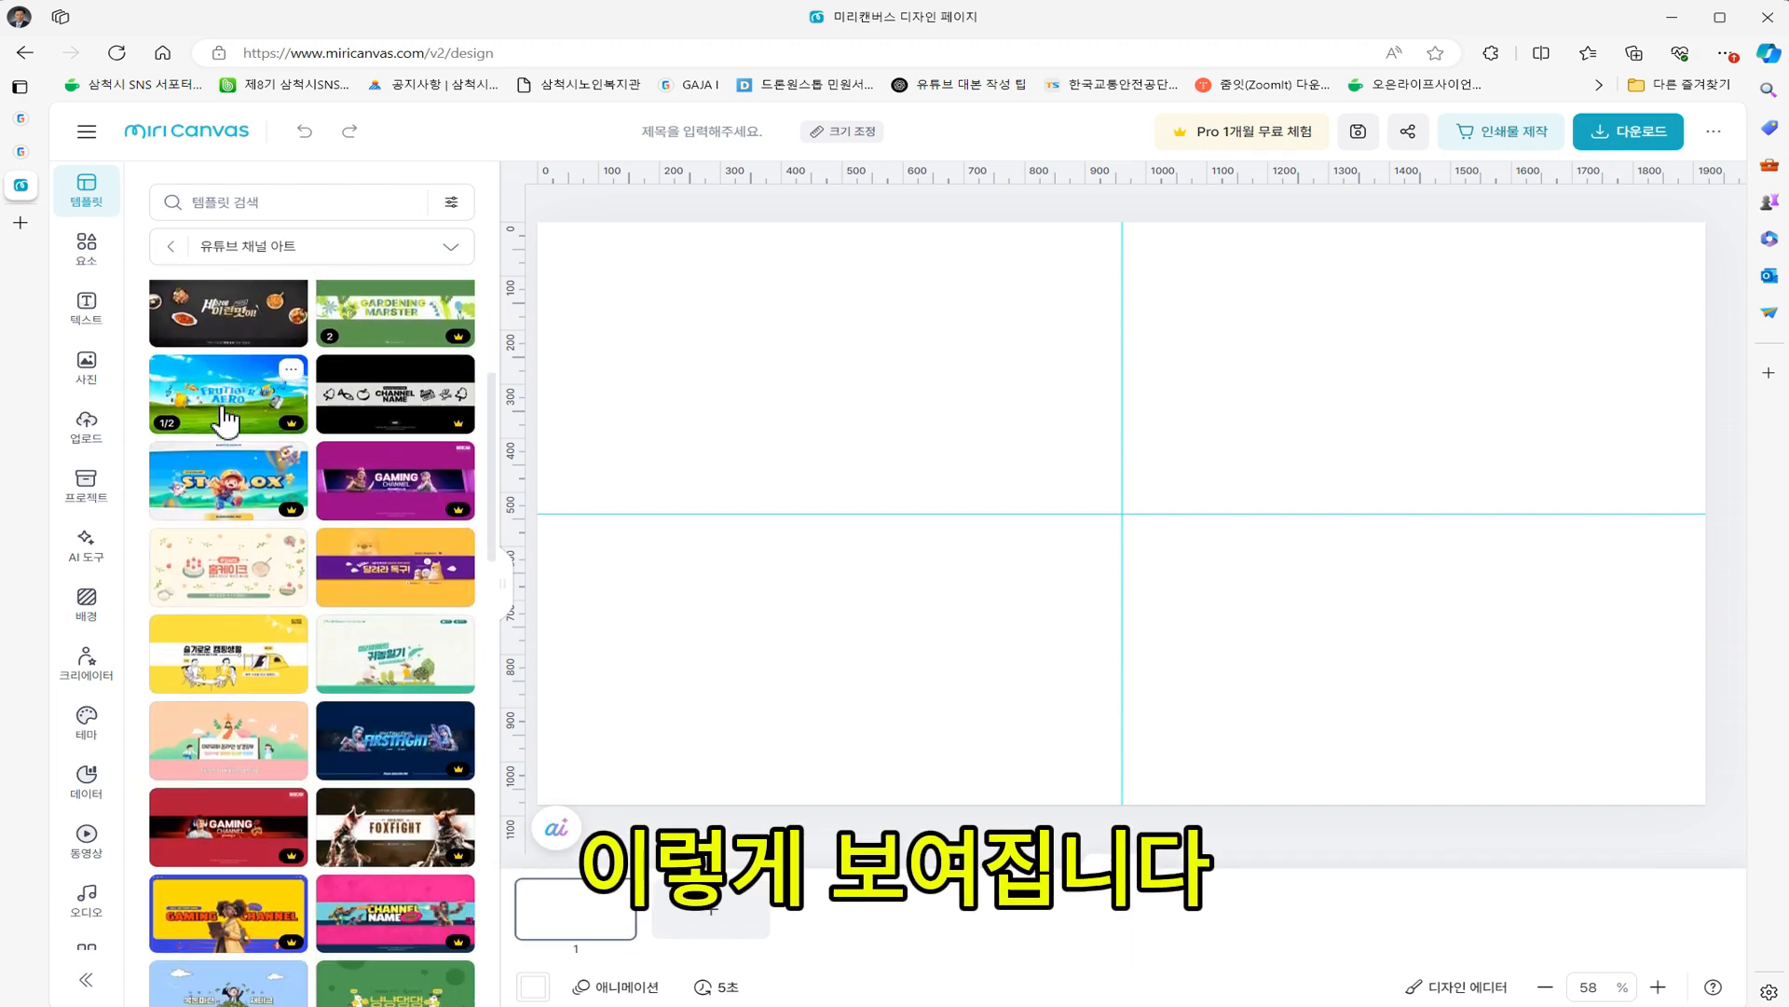
scroll(226, 421, "down", 1)
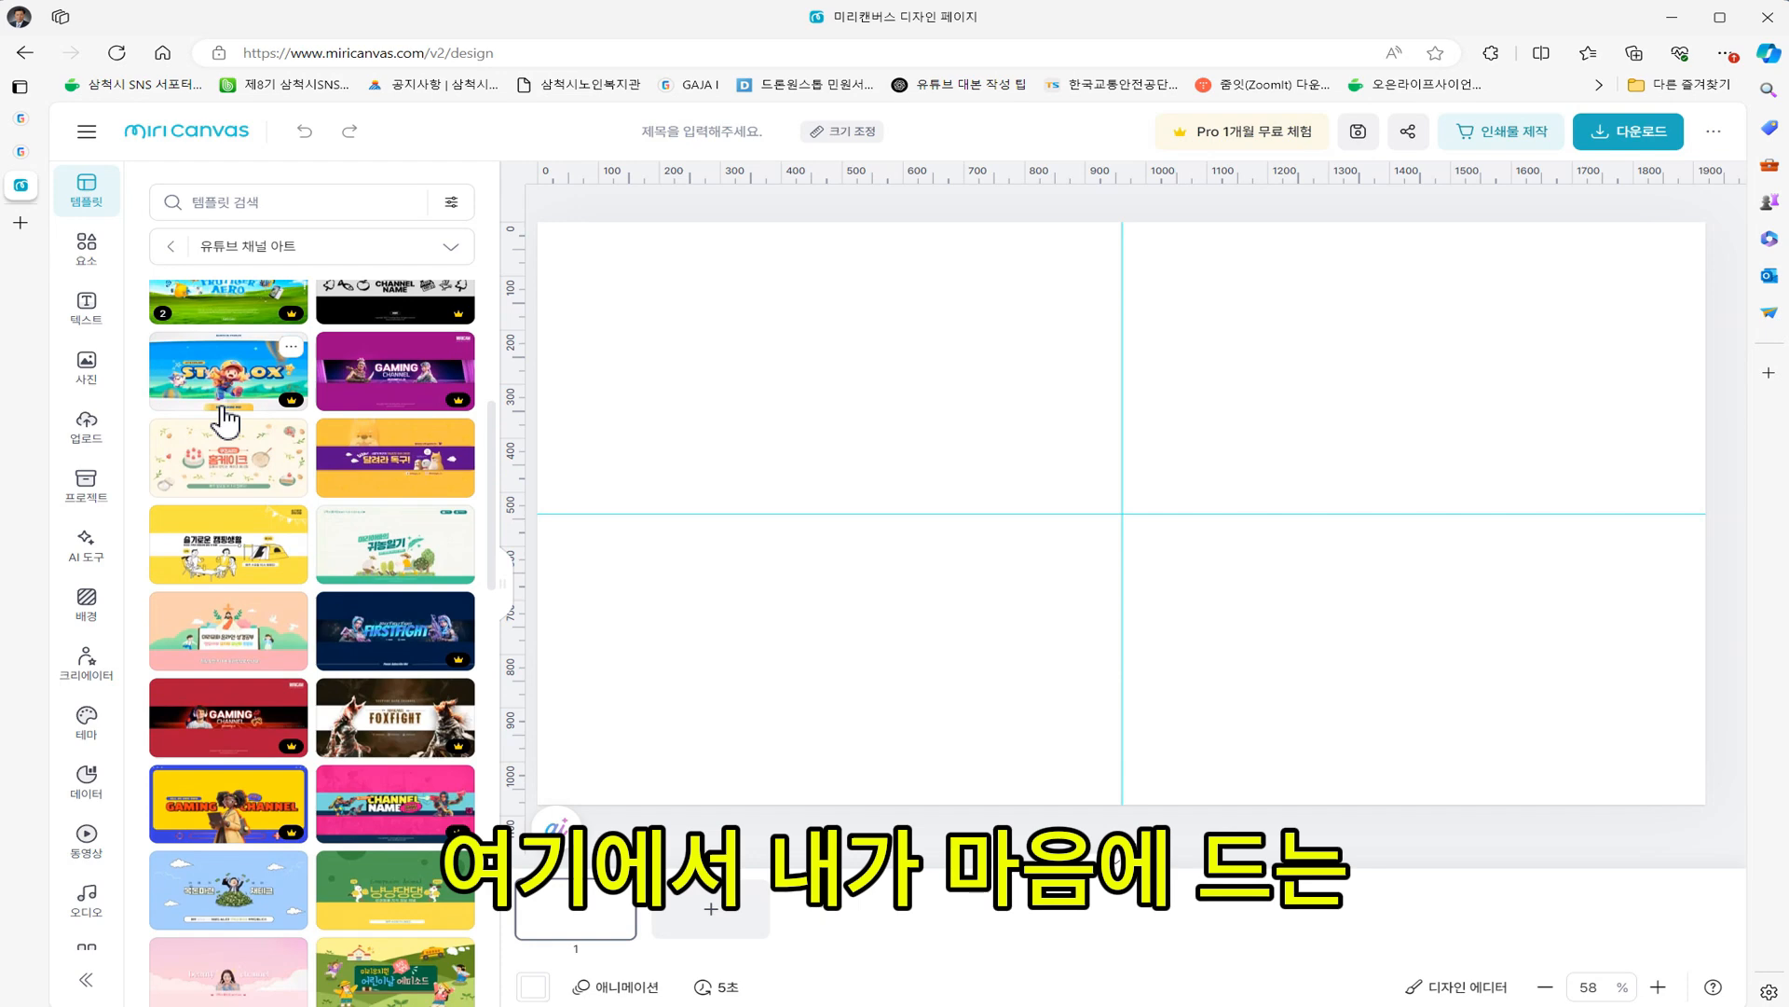
scroll(226, 425, "down", 1)
scroll(226, 425, "down", 2)
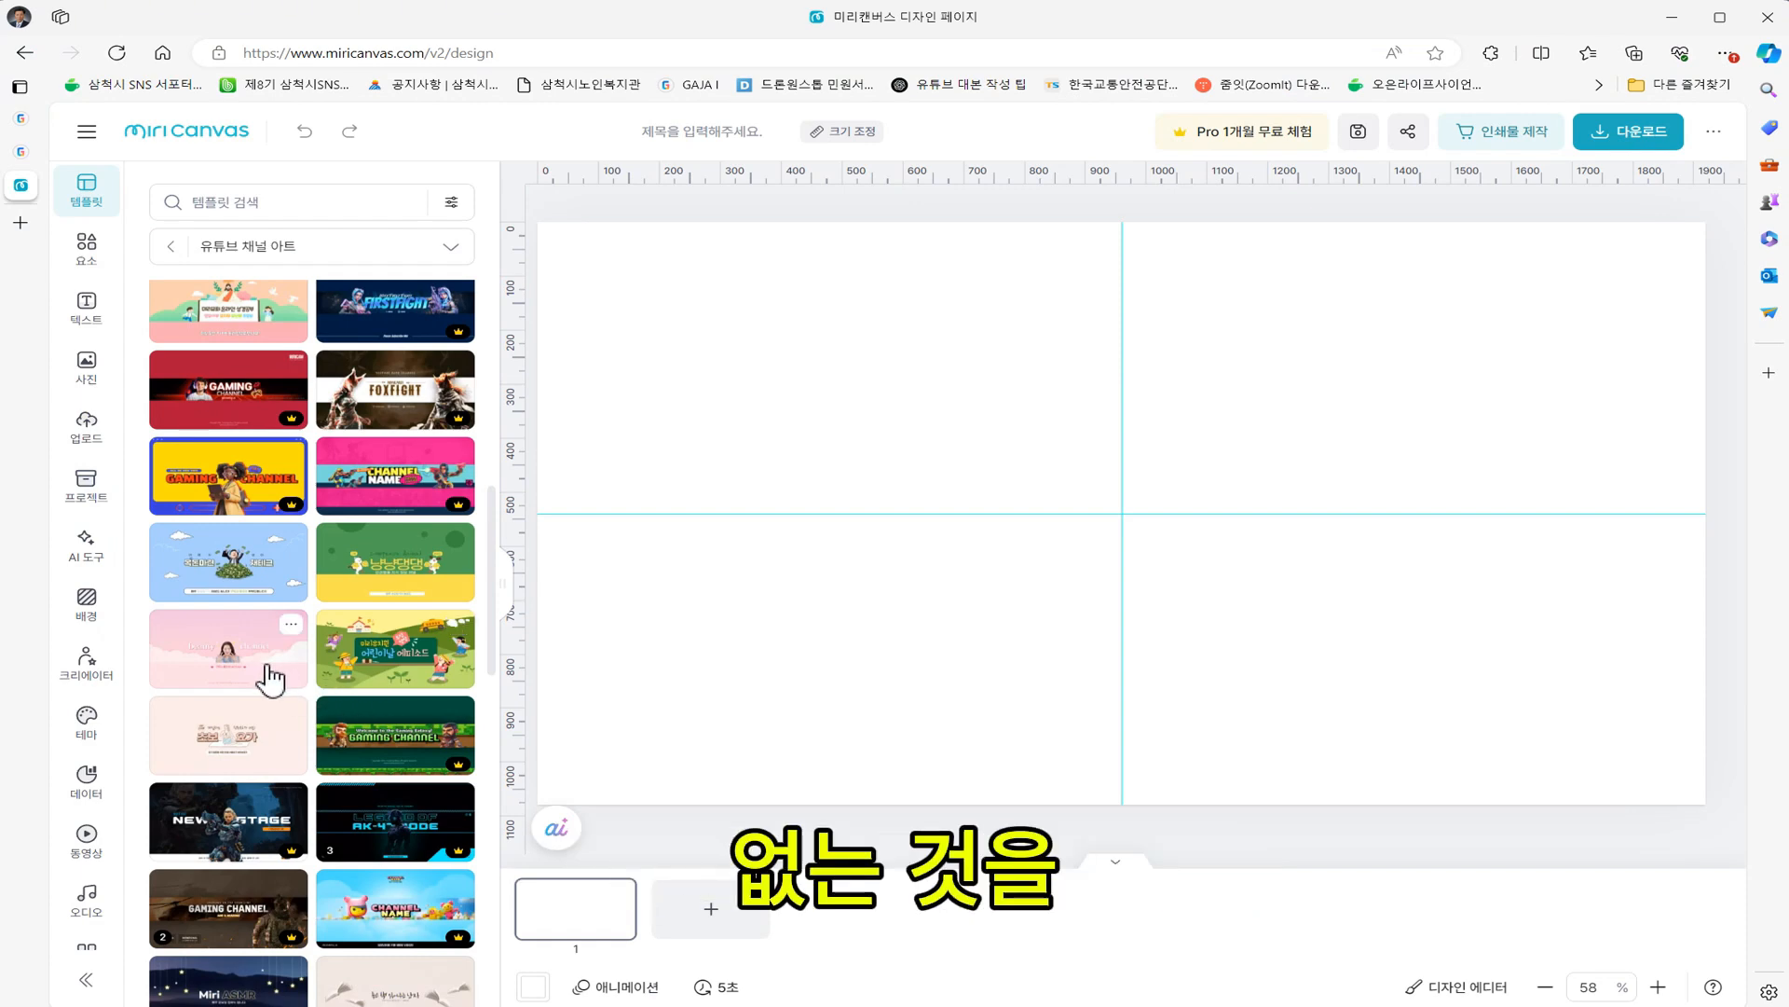
scroll(270, 678, "down", 5)
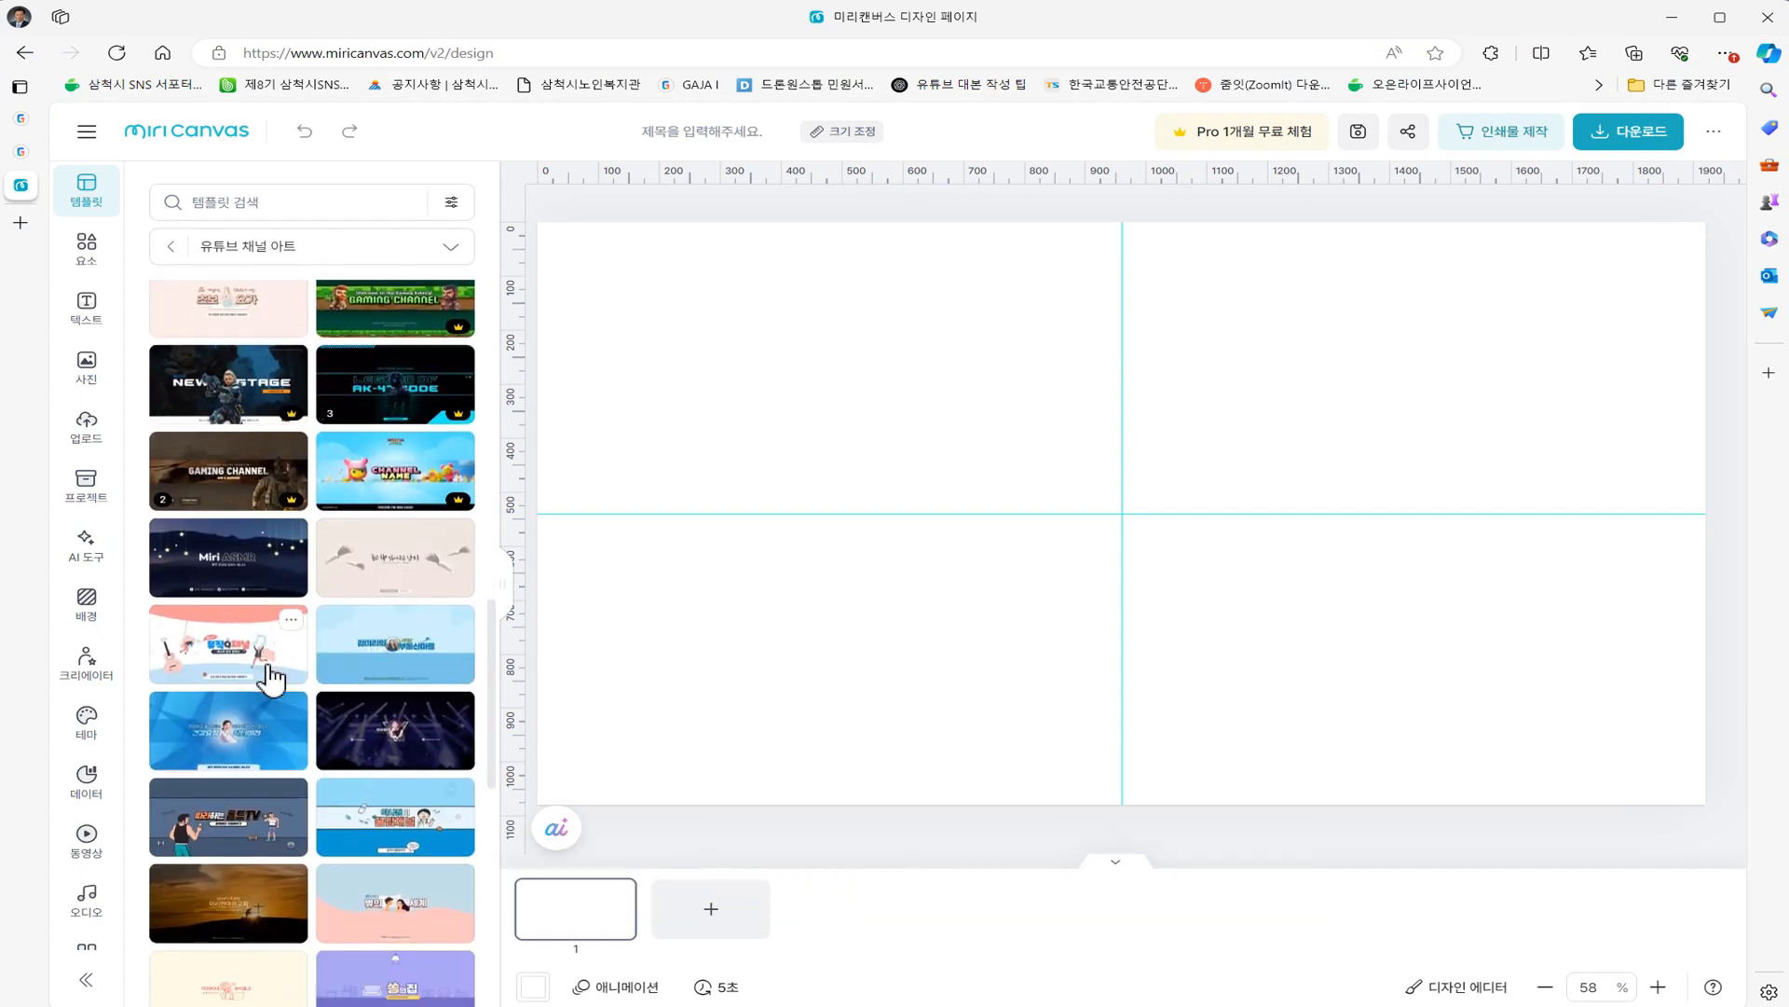
scroll(270, 679, "down", 3)
scroll(270, 679, "down", 3)
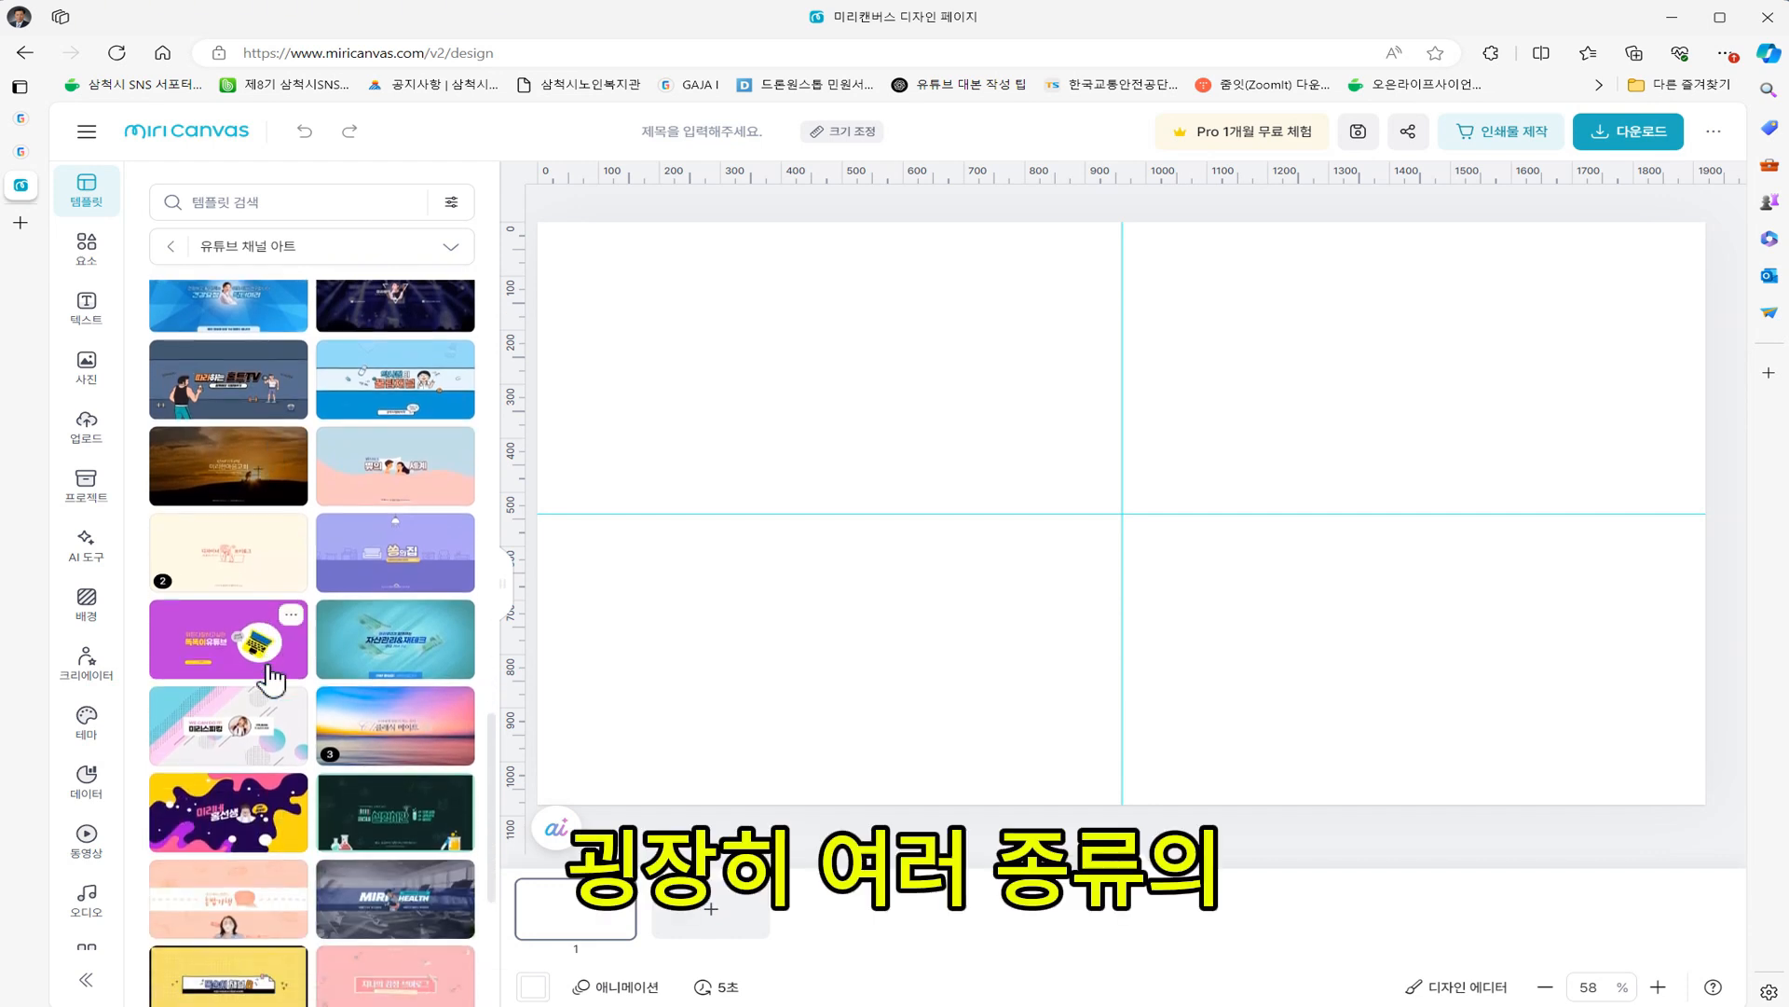
scroll(270, 679, "down", 2)
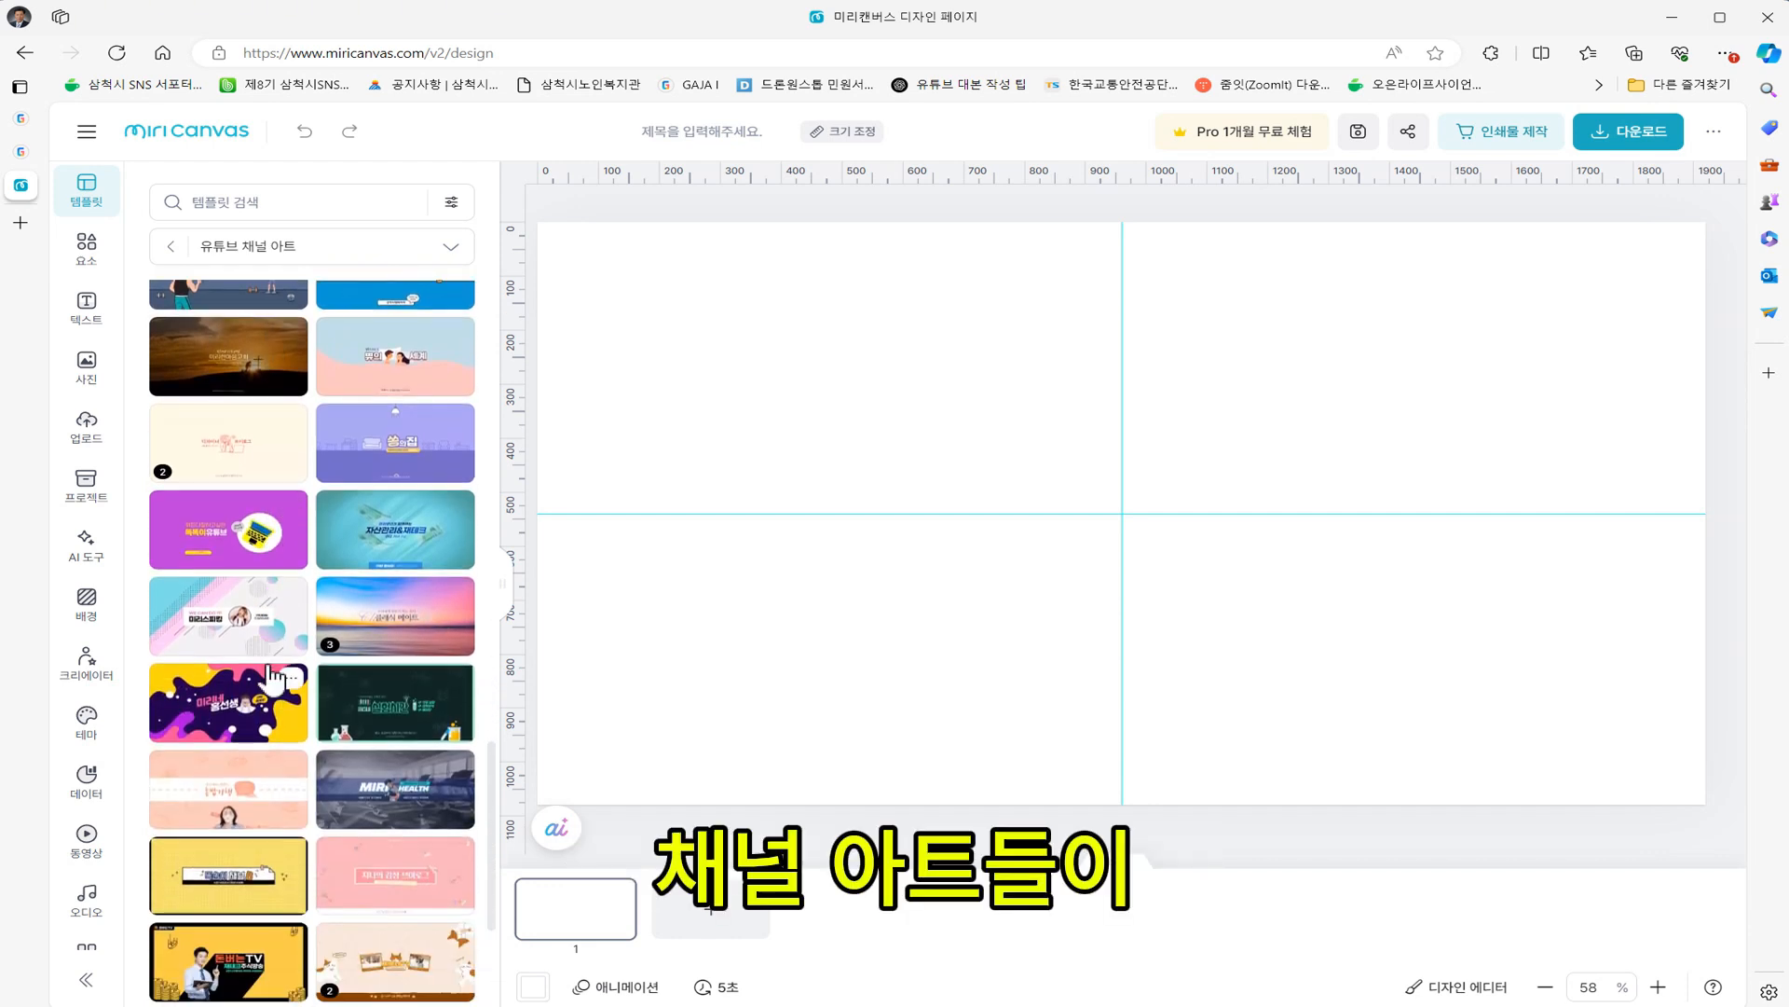
scroll(272, 678, "down", 3)
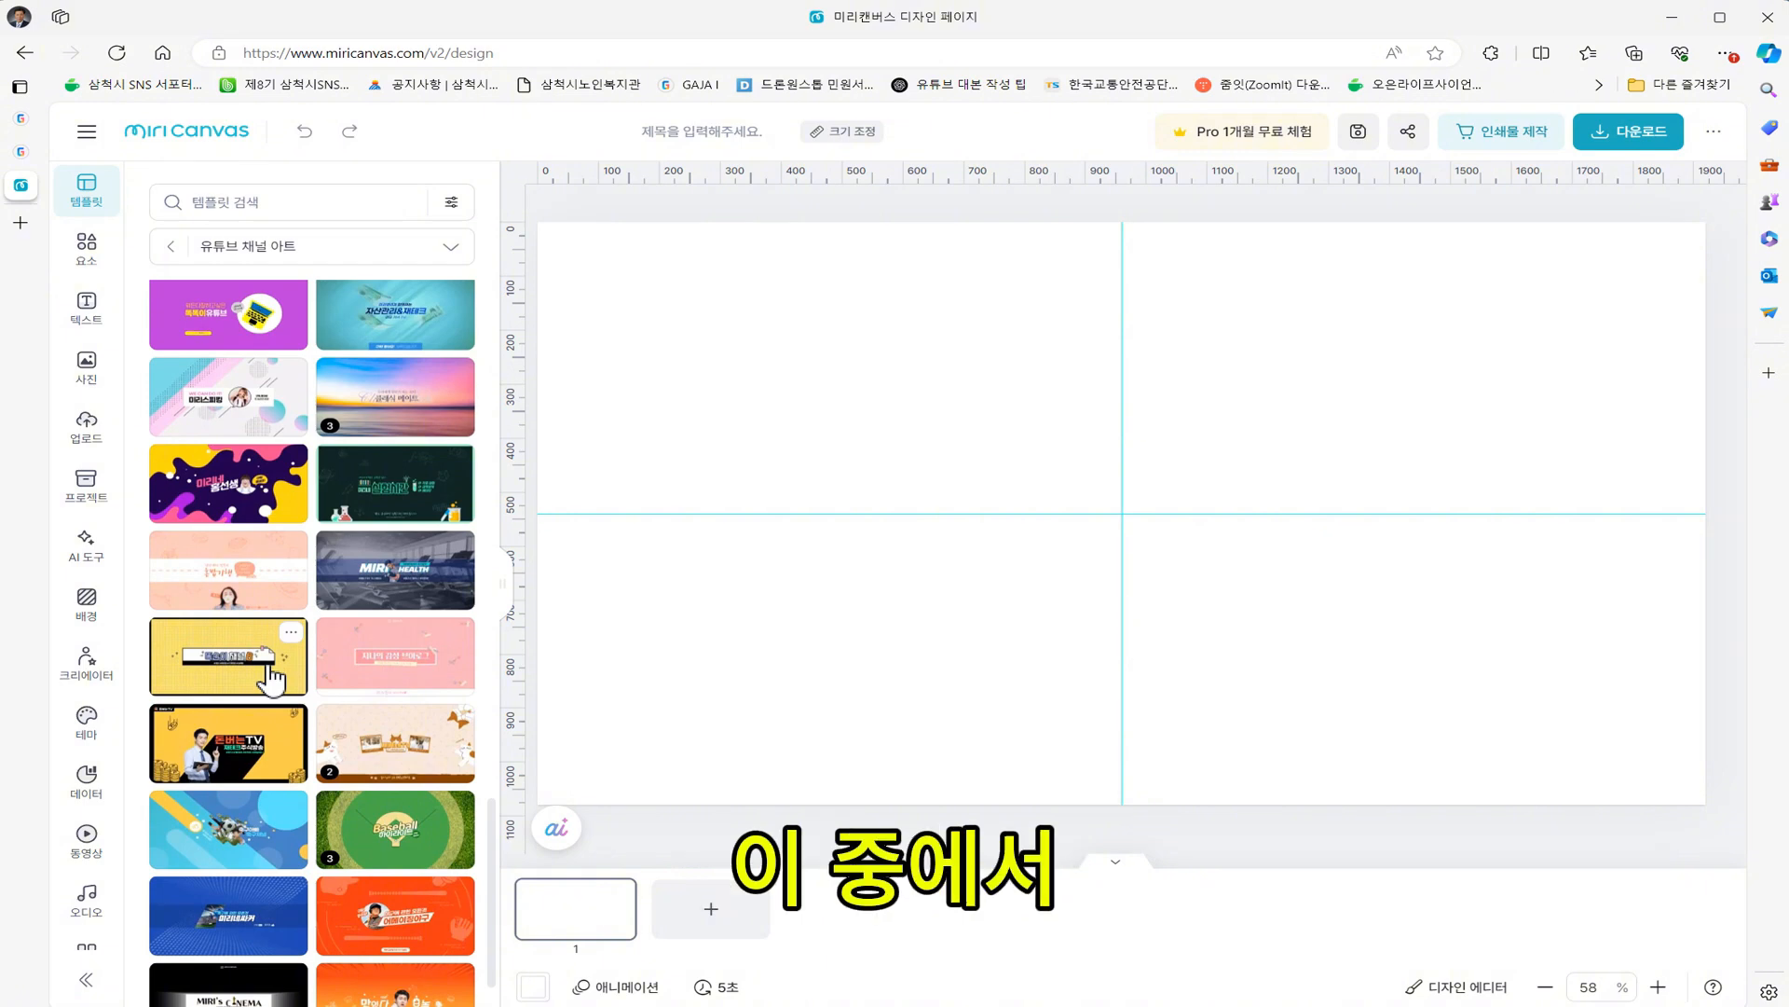
scroll(272, 678, "down", 2)
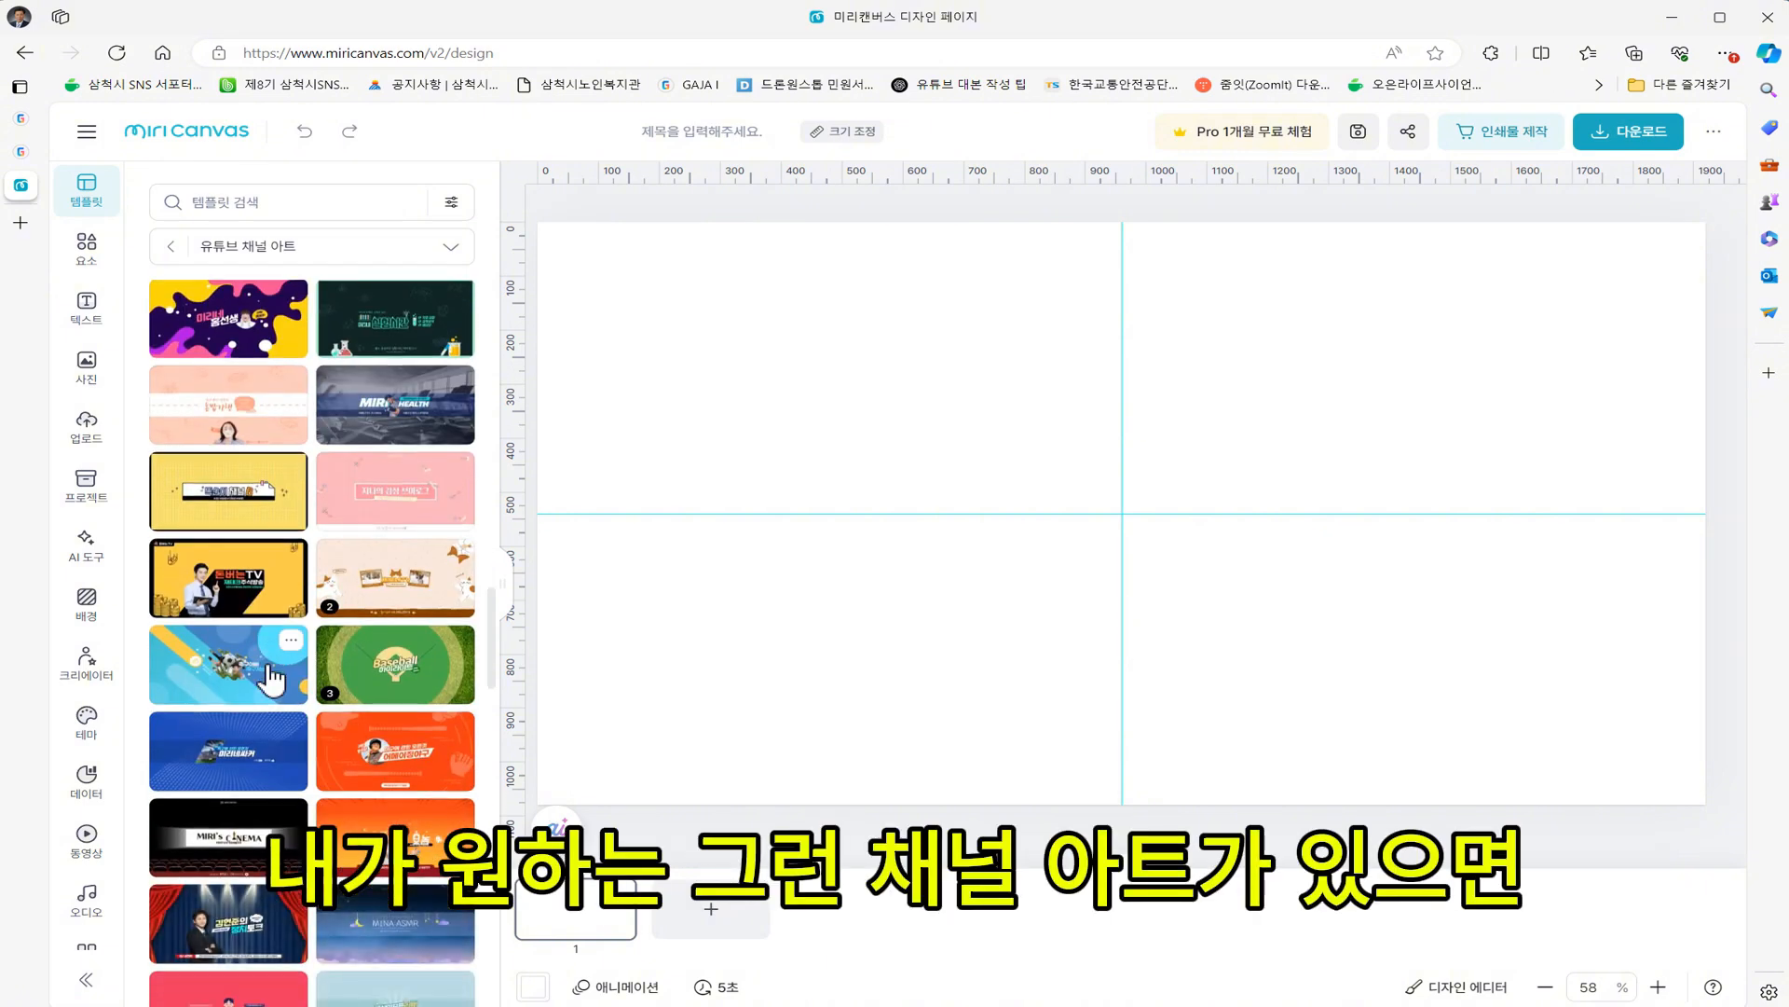
scroll(272, 678, "down", 2)
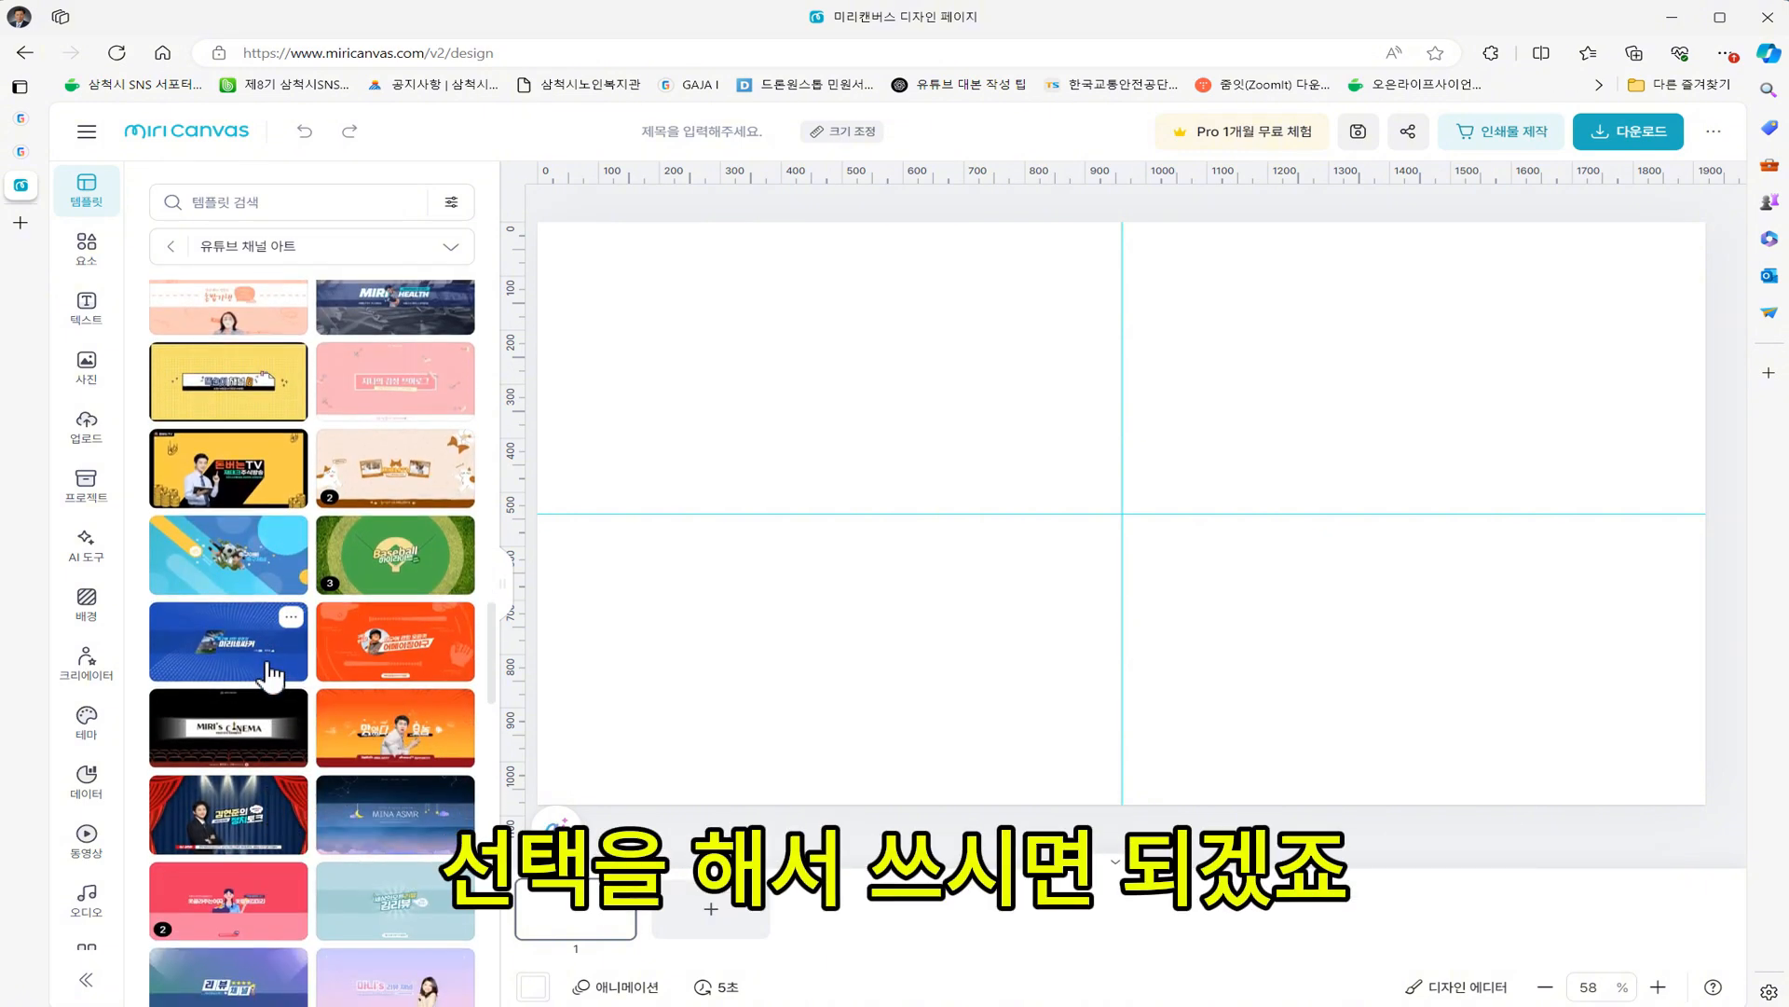
left_click(272, 663)
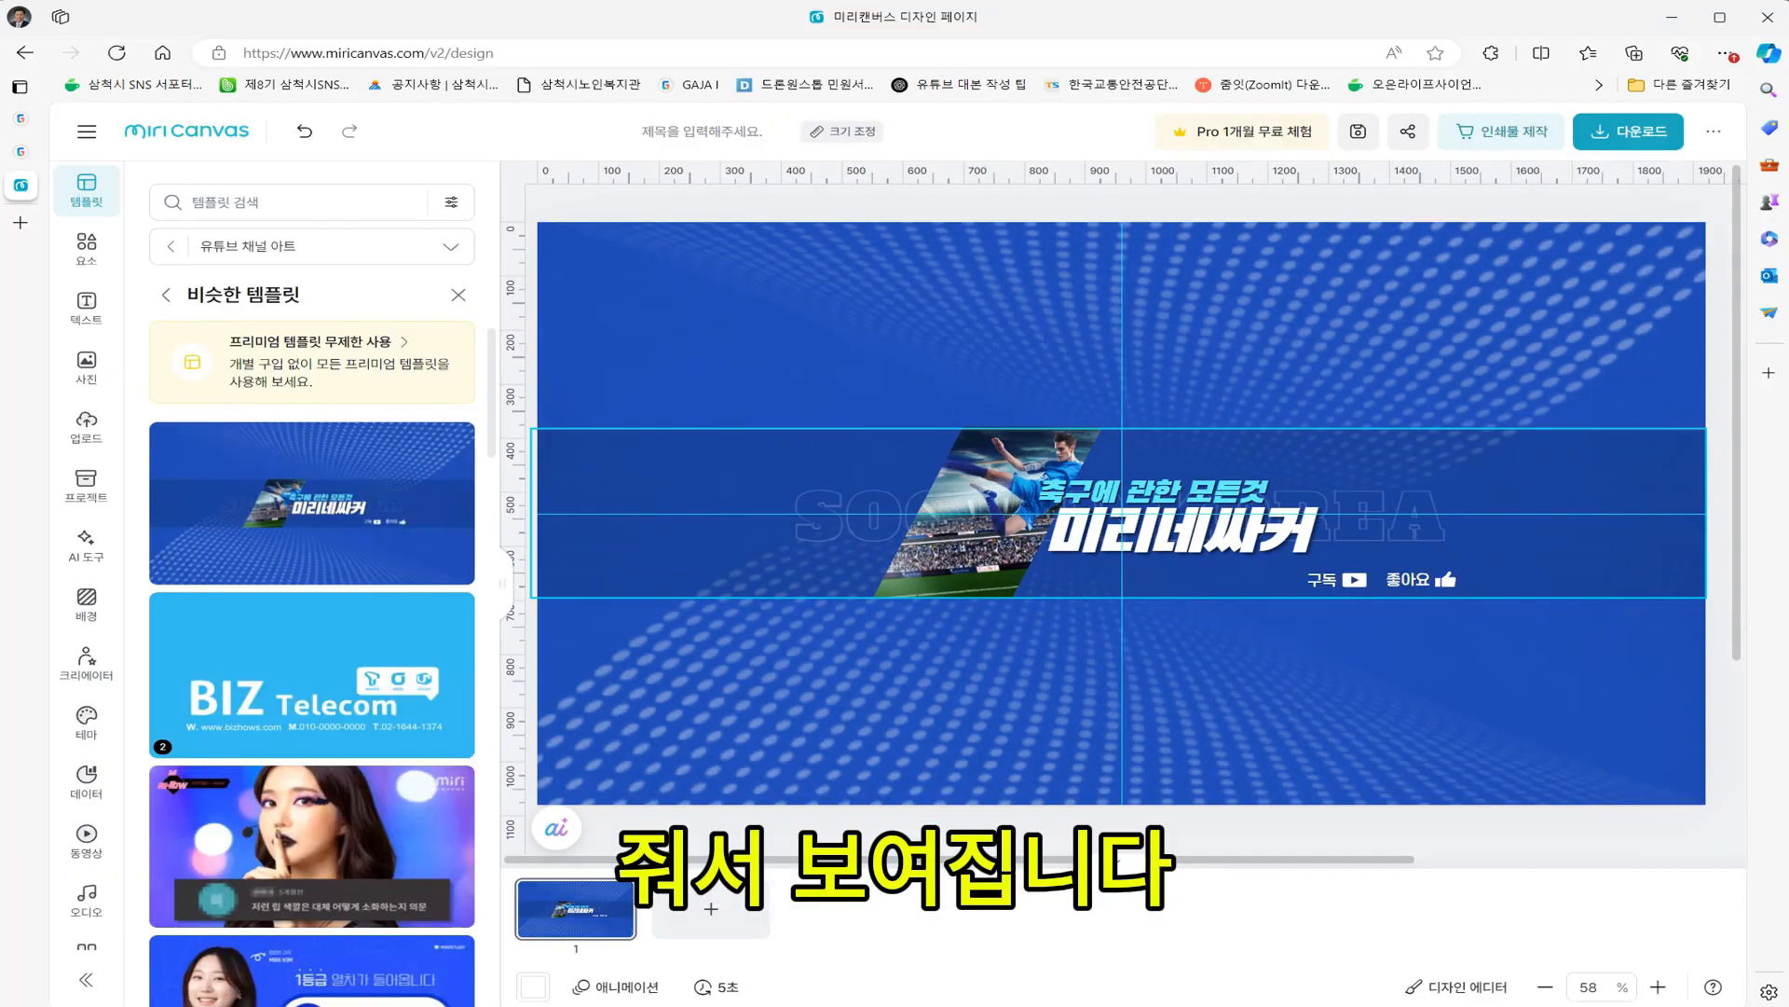
mouse_move(538, 428)
left_mouse_down()
mouse_move(1488, 609)
mouse_move(1706, 601)
left_mouse_up()
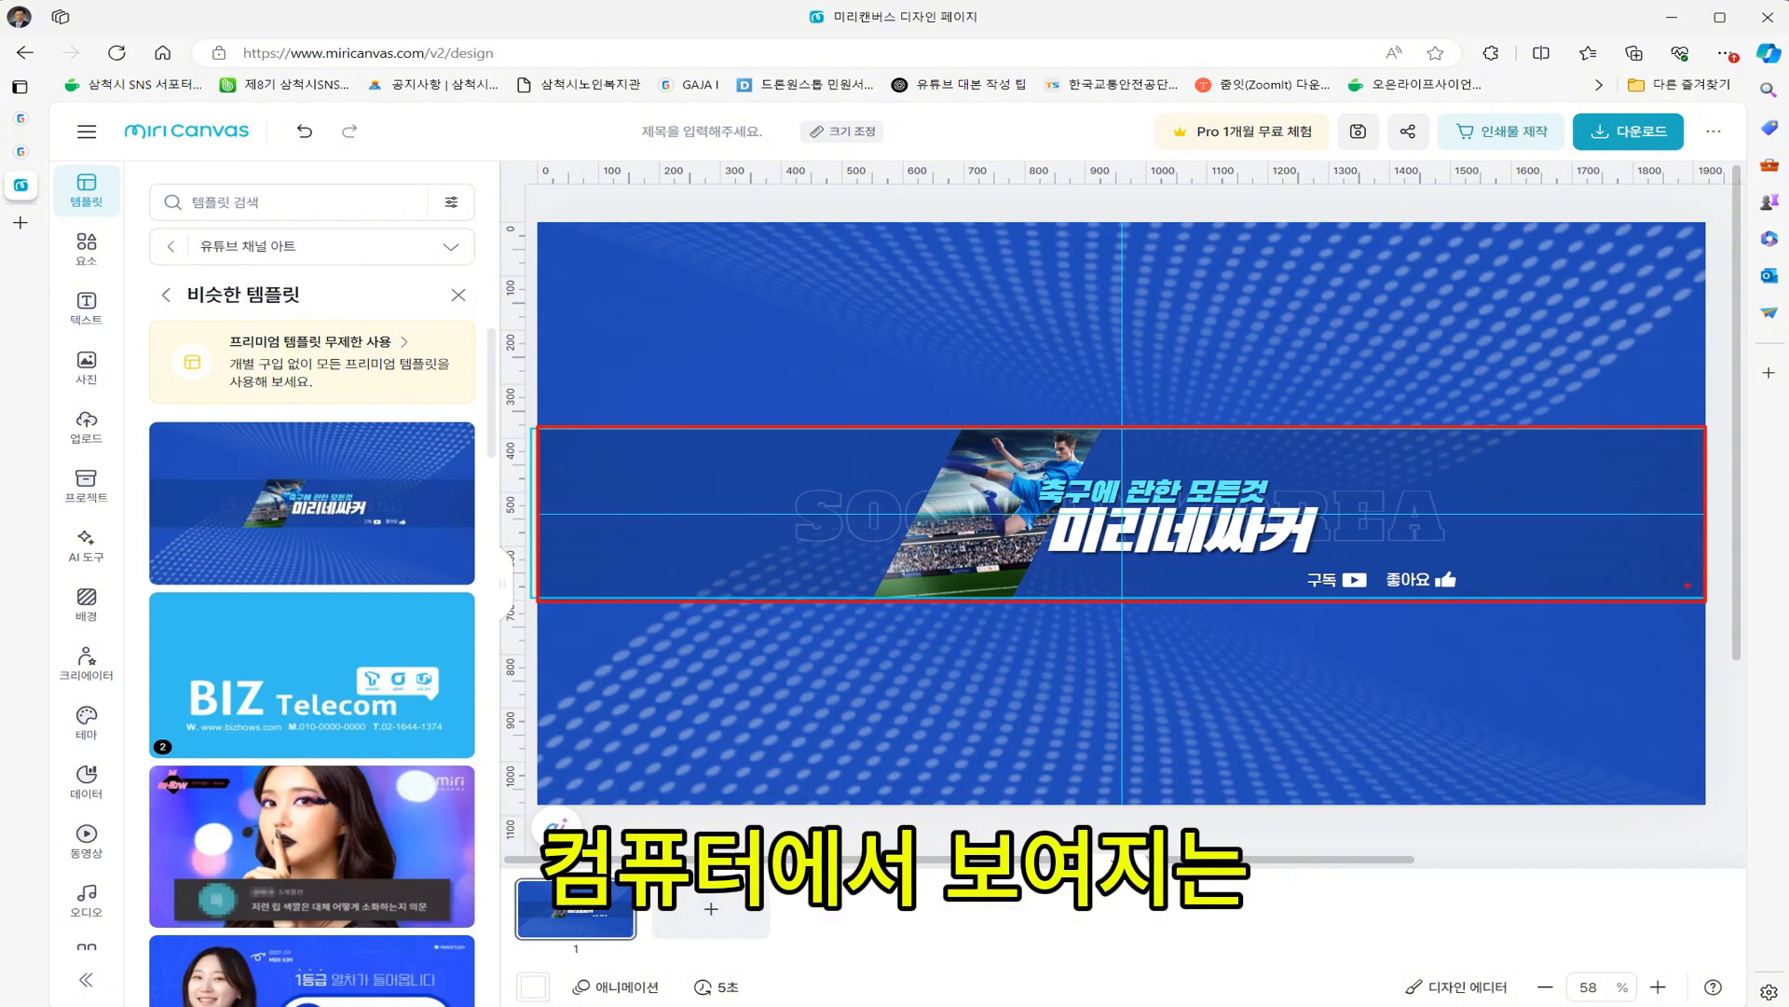
mouse_move(534, 220)
left_mouse_down()
mouse_move(903, 589)
mouse_move(1590, 806)
mouse_move(1727, 803)
mouse_move(1707, 807)
left_mouse_up()
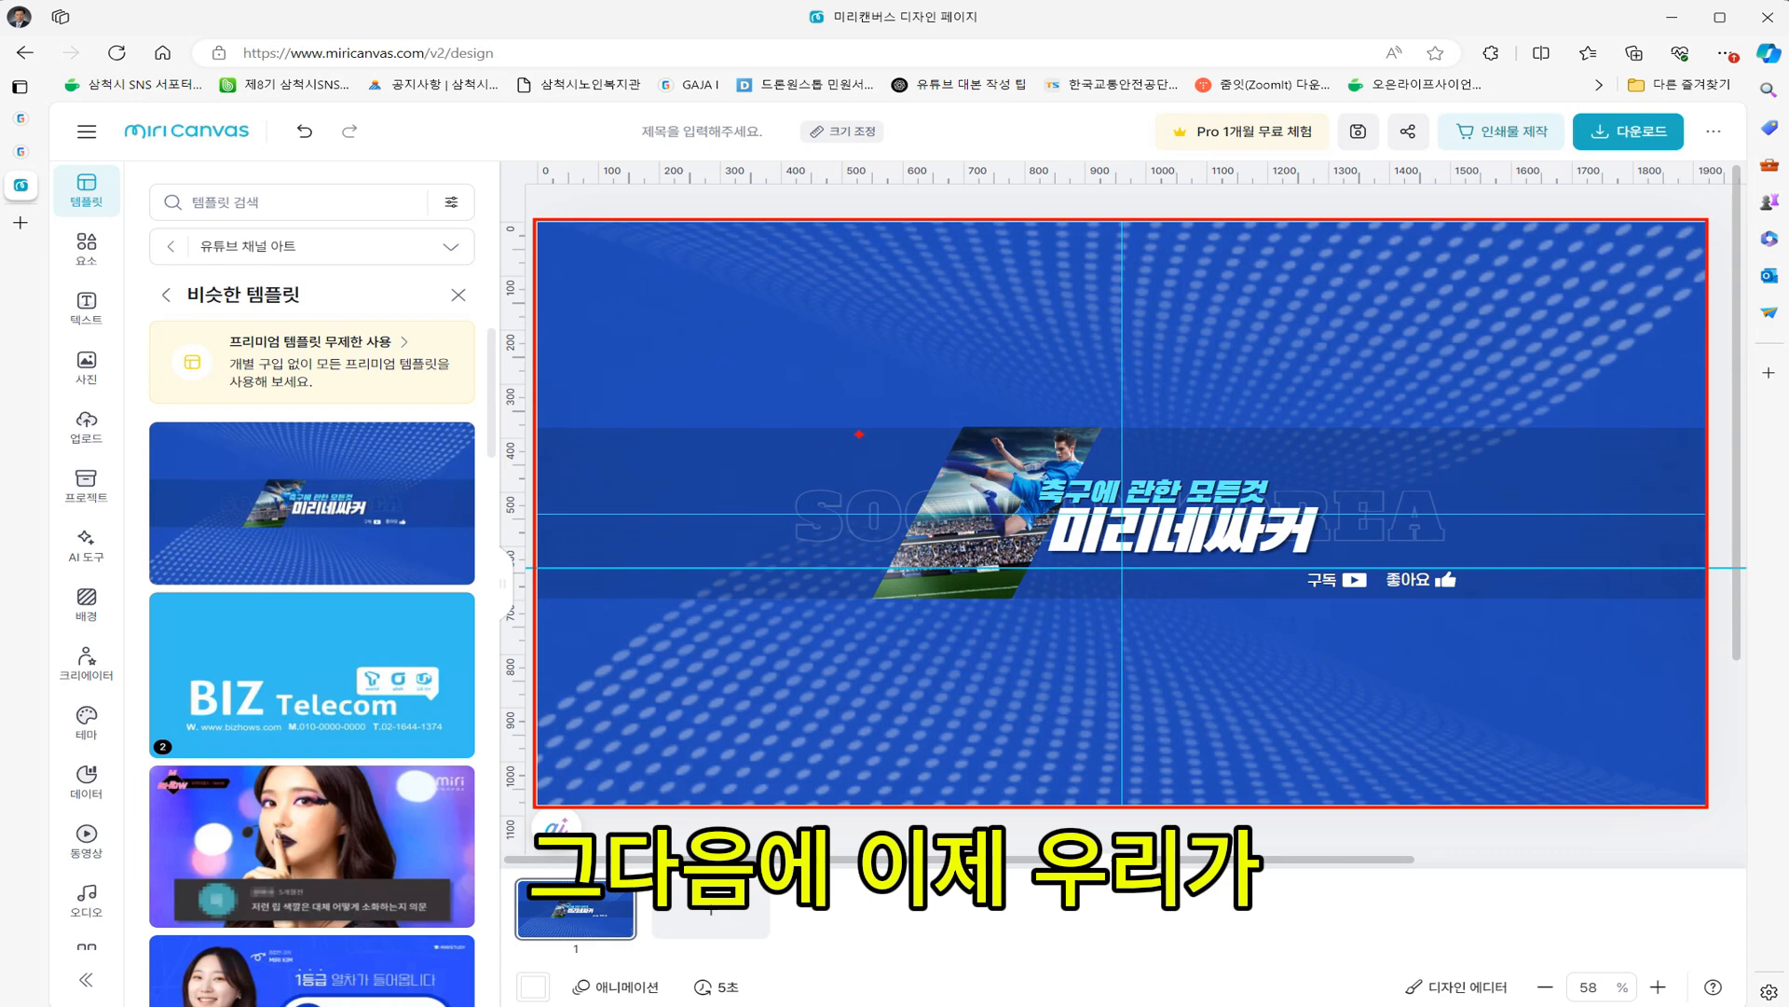
key("Escape")
key("ctrl+2")
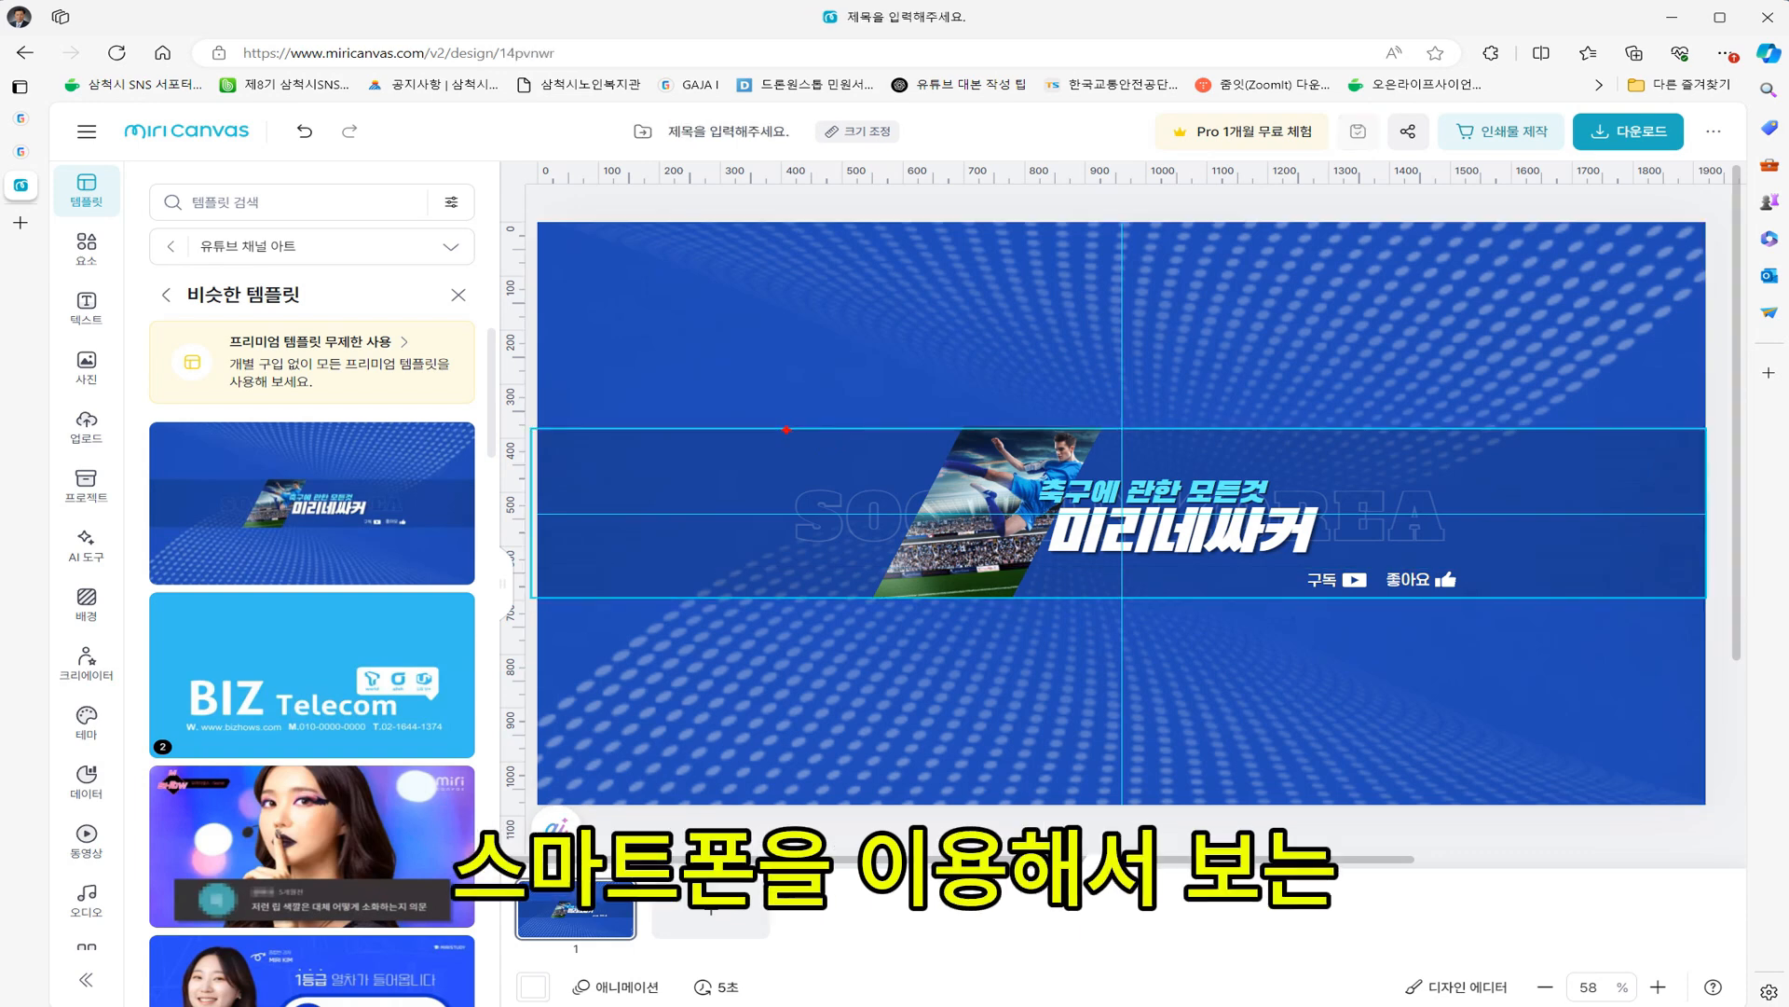
key("g")
mouse_move(787, 430)
left_mouse_down()
mouse_move(909, 600)
mouse_move(1462, 597)
left_mouse_up()
key("Escape")
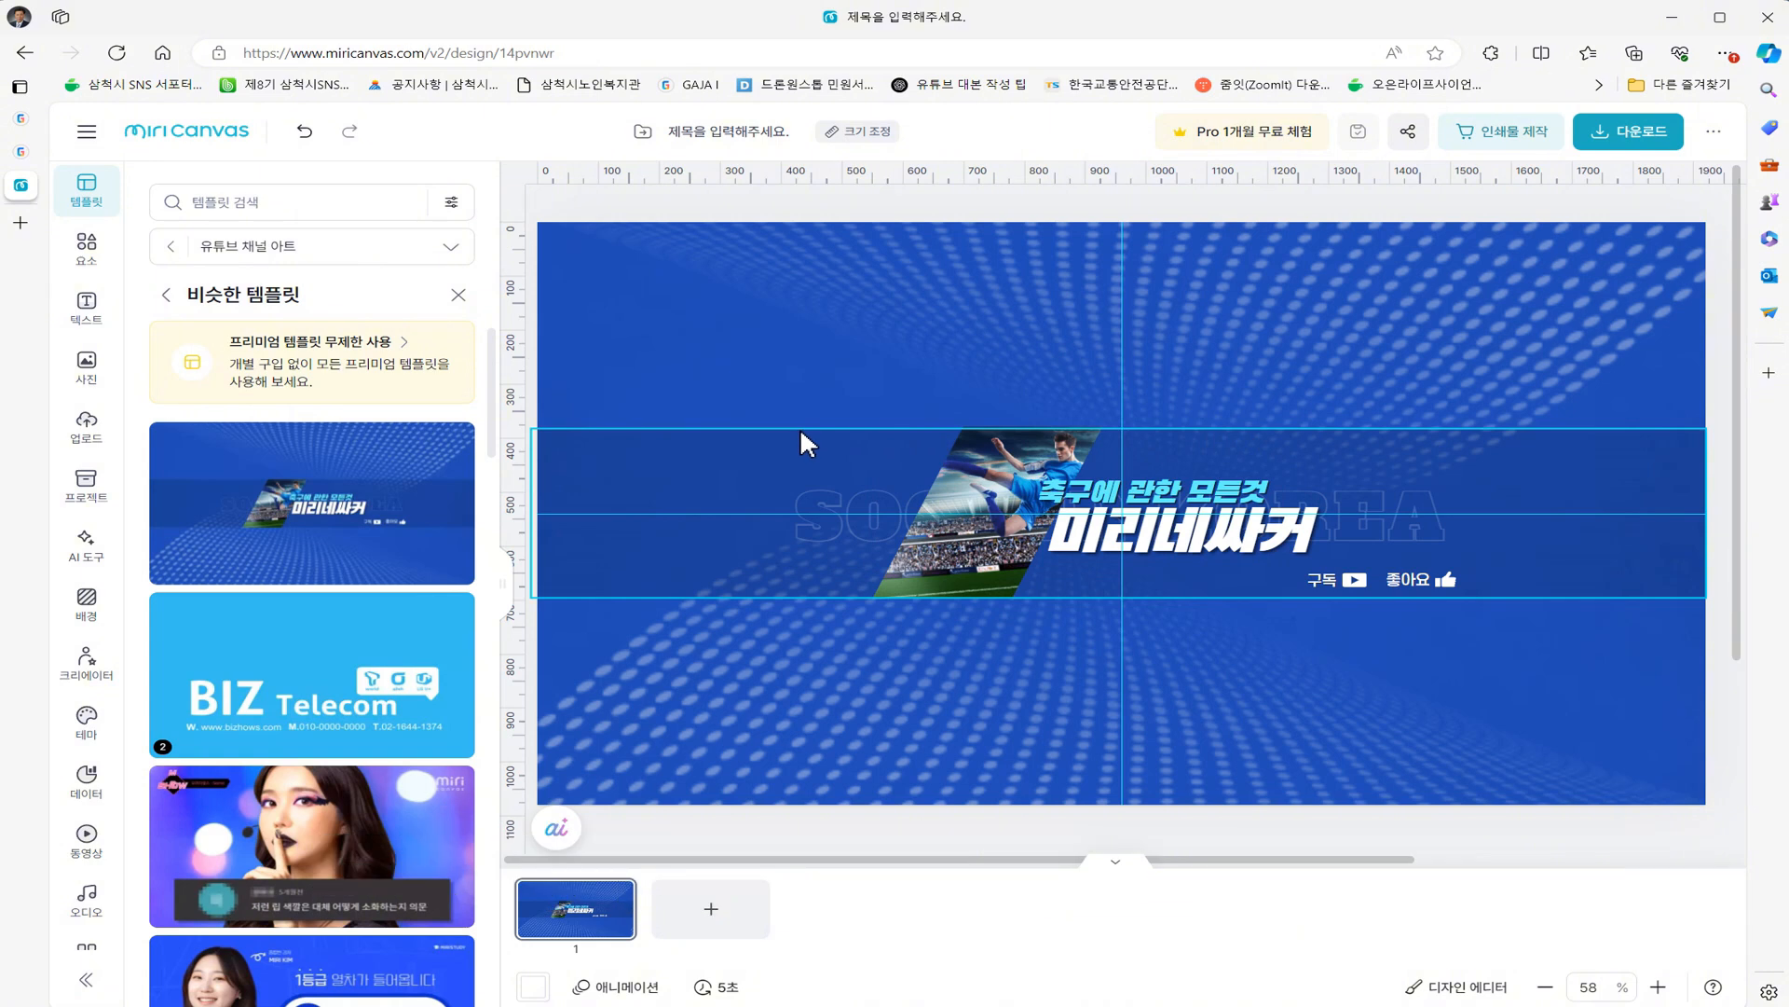
left_click(991, 439)
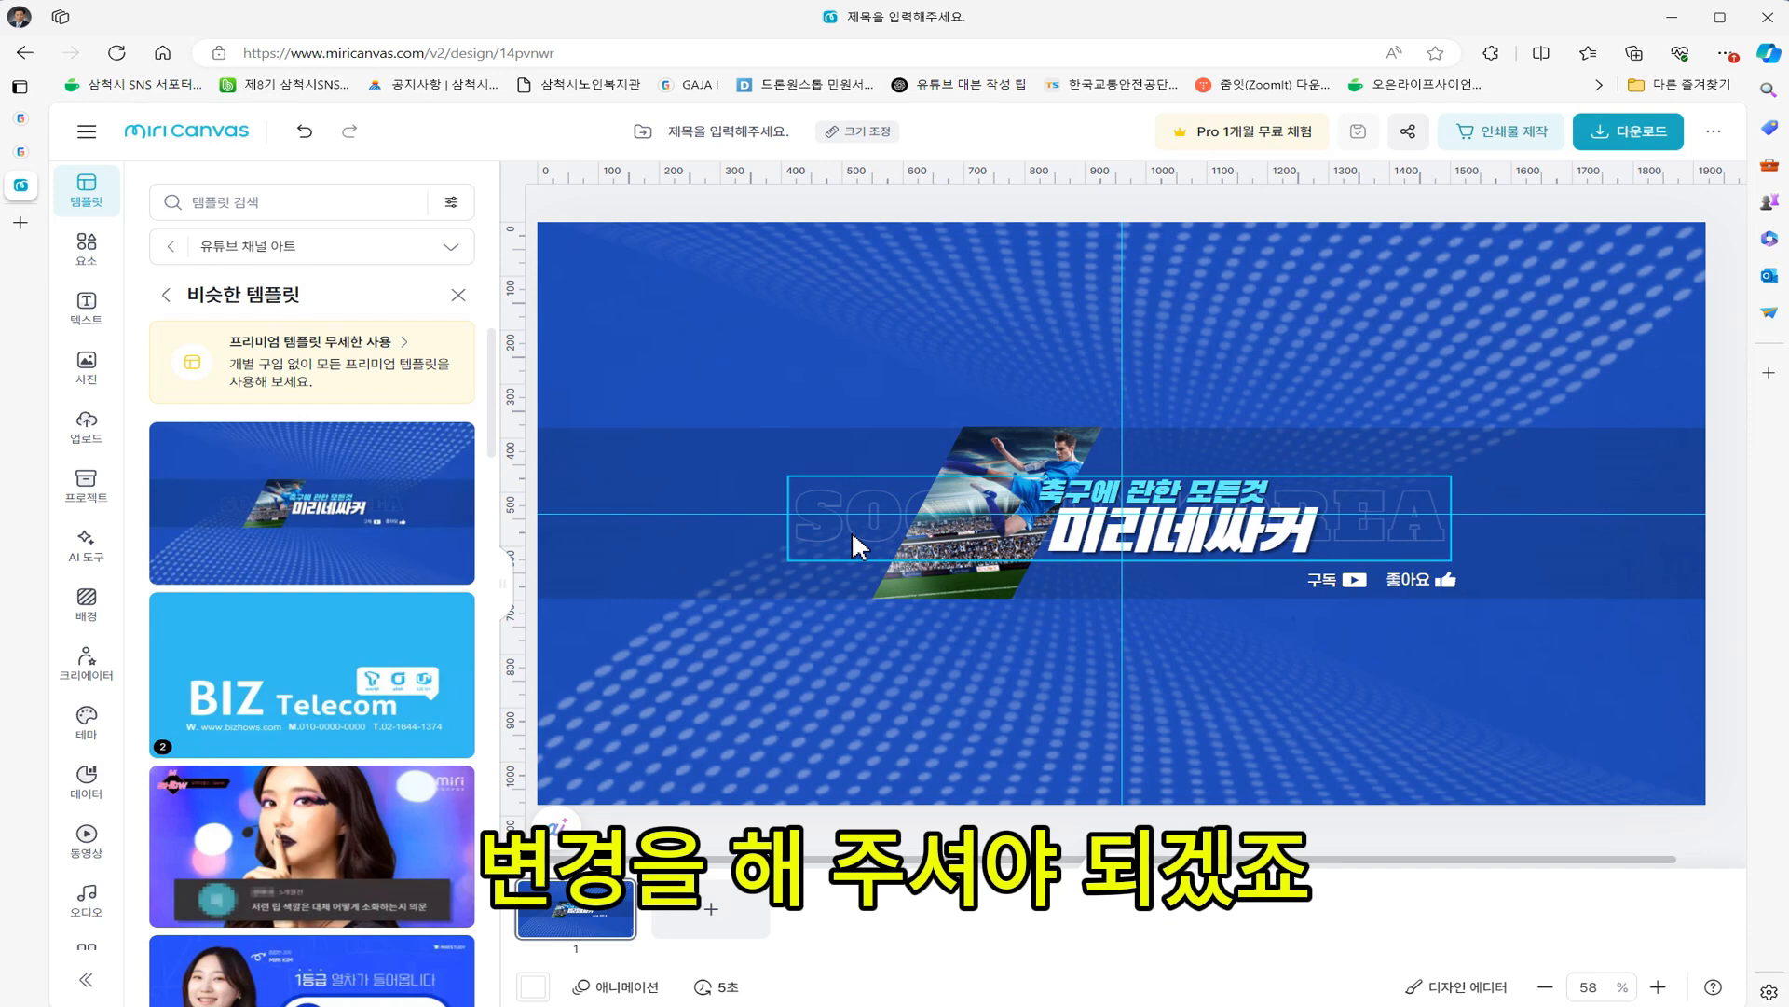
left_click(853, 545)
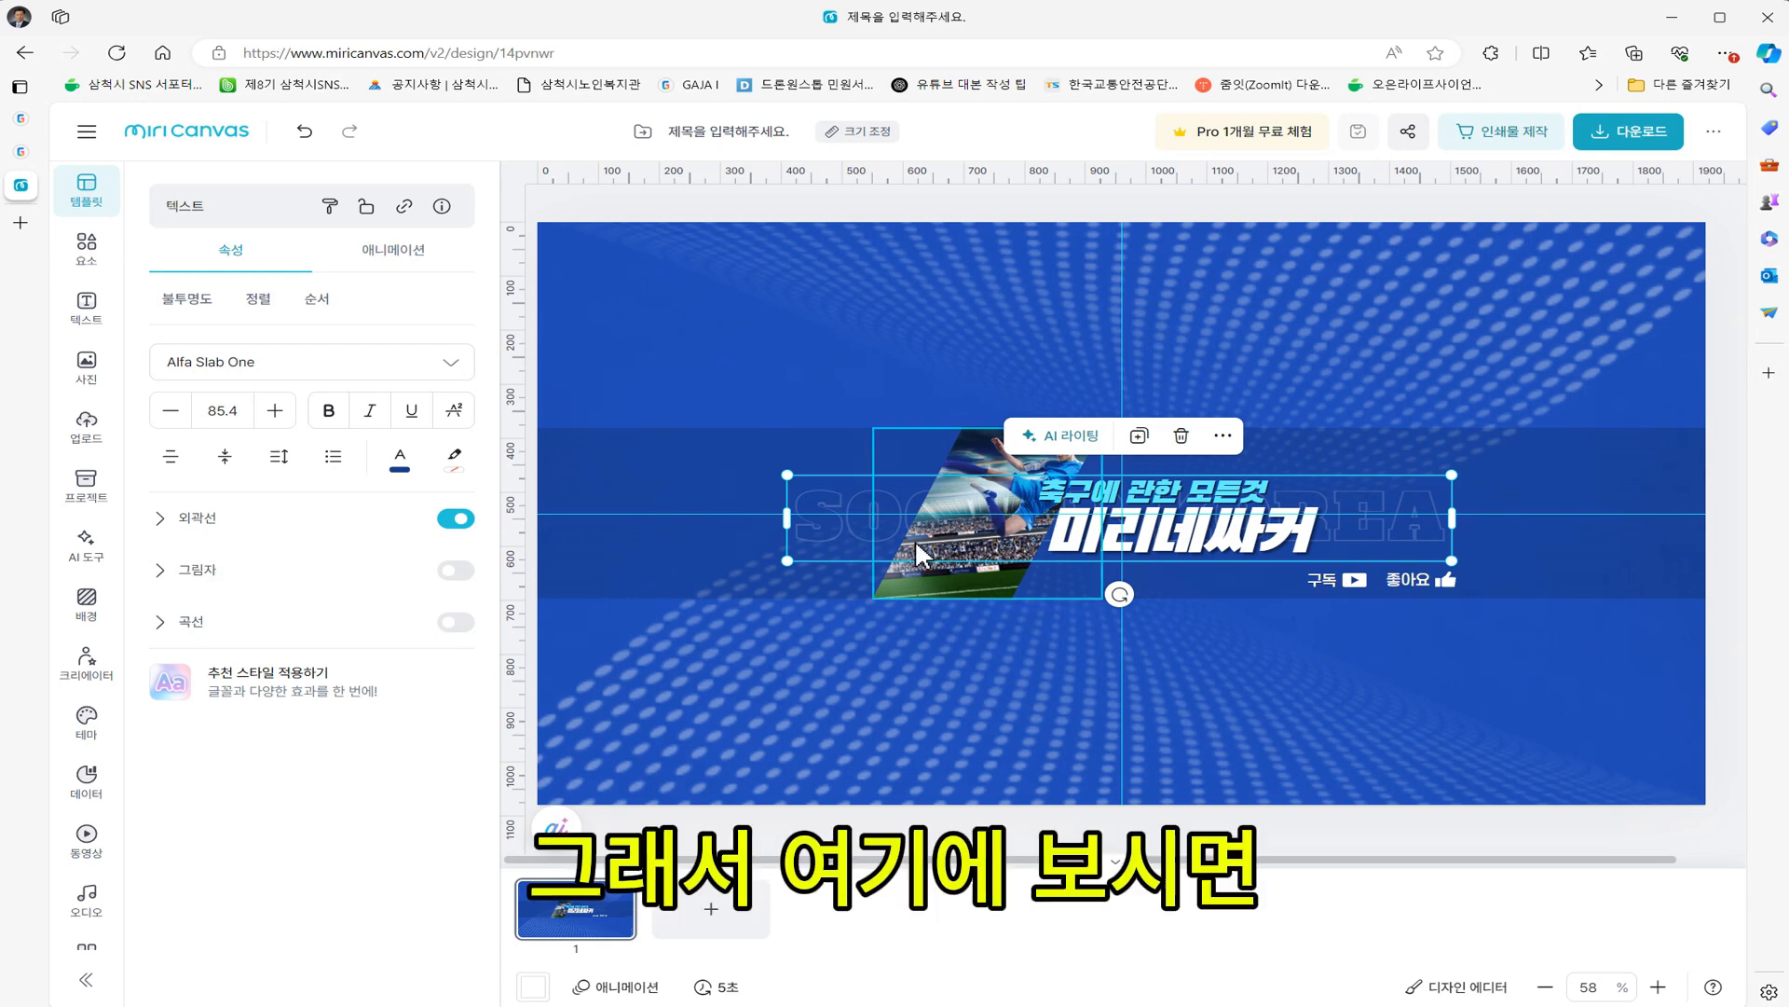
Retype the tagline above the title as 여행 이야기 모든것 and widen its box to one line.
left_click(1084, 497)
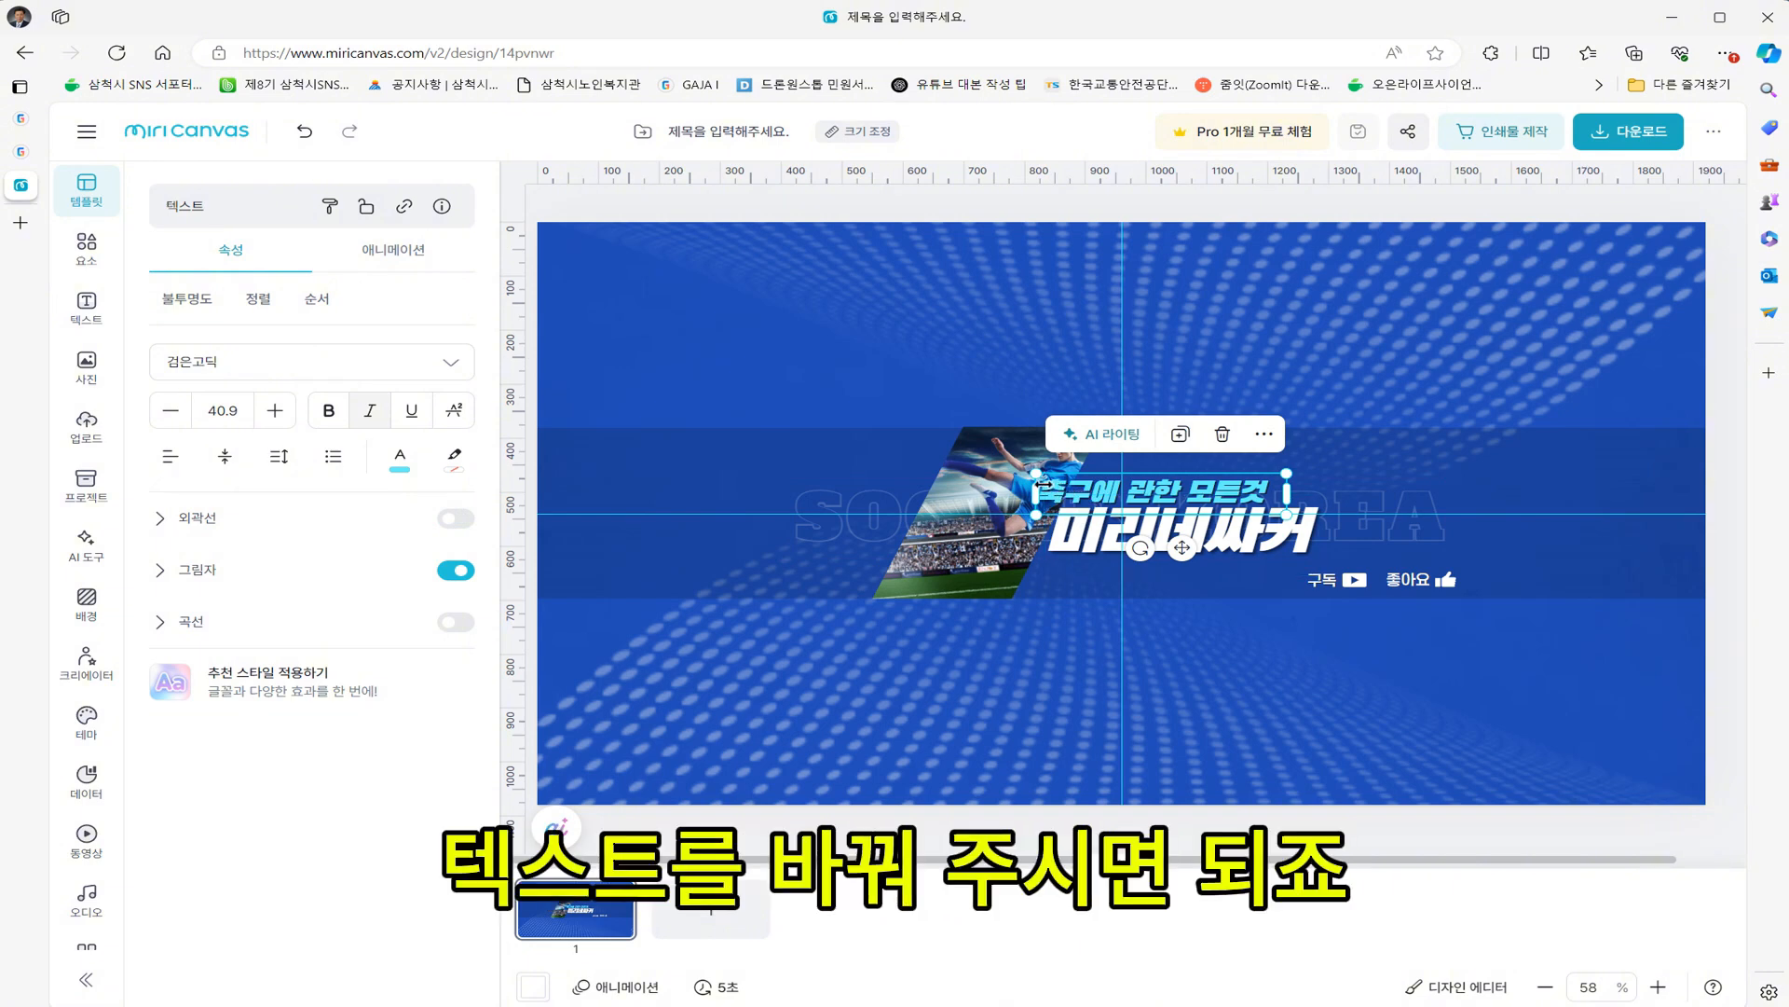
left_click(1046, 488)
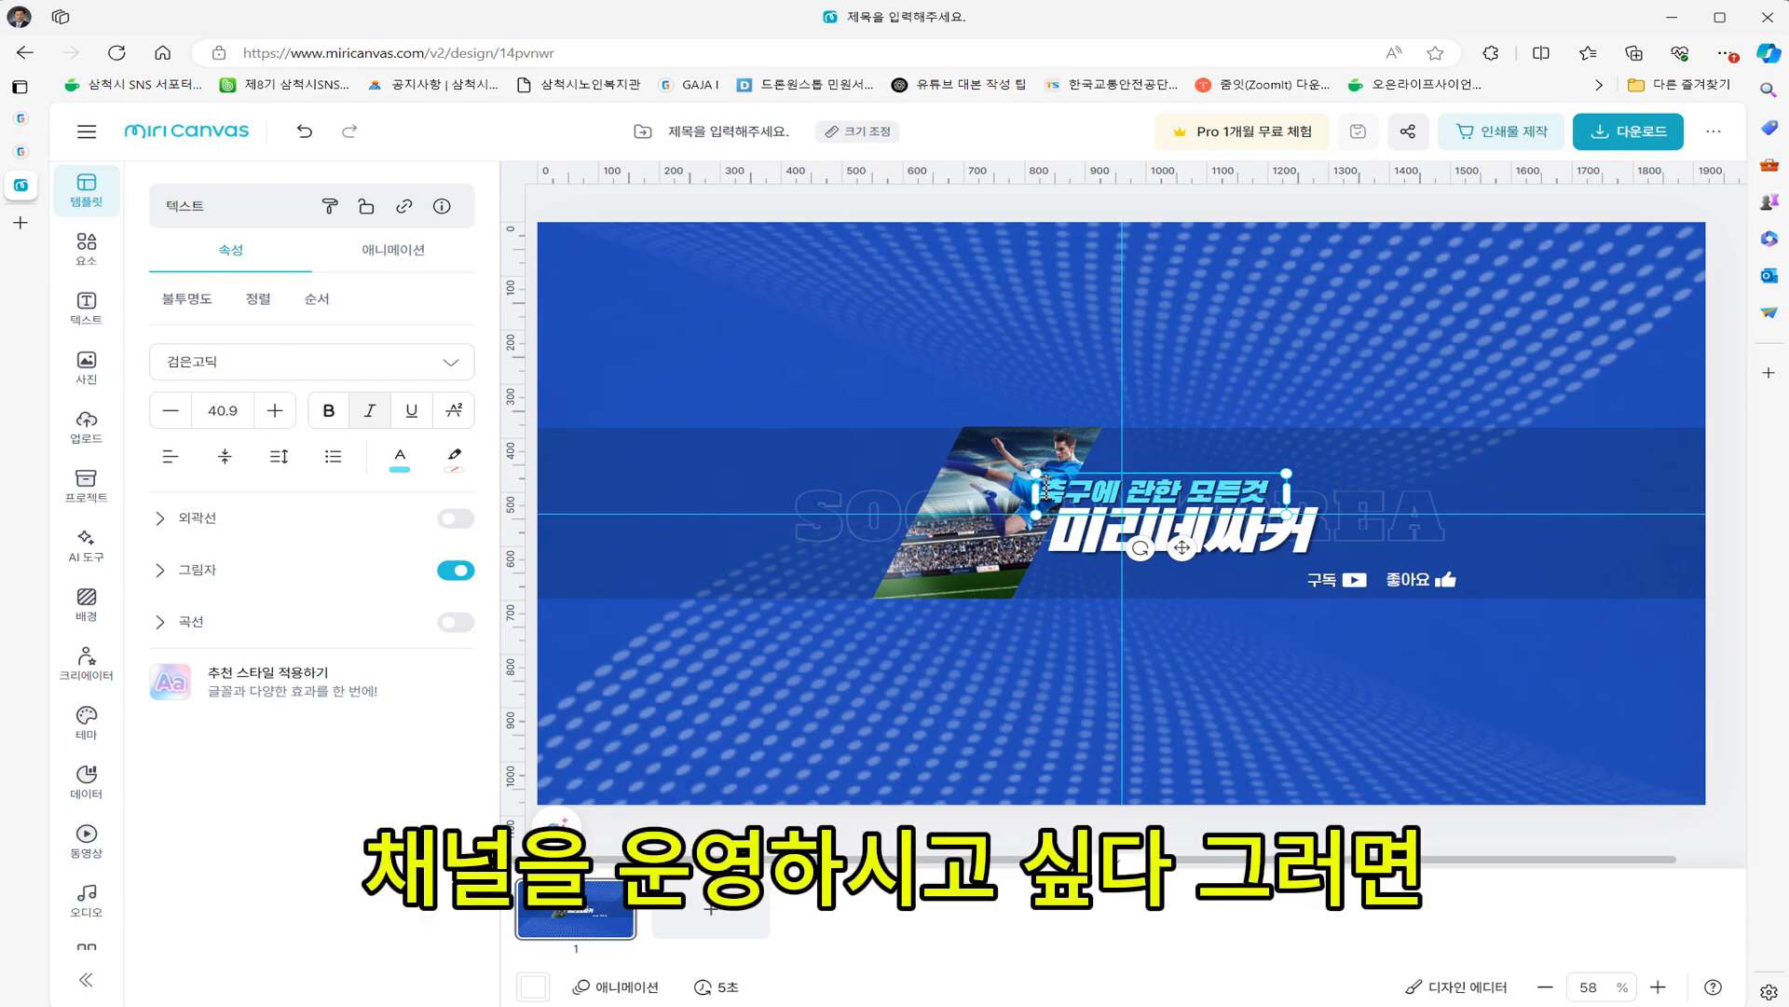
type("Jugo")
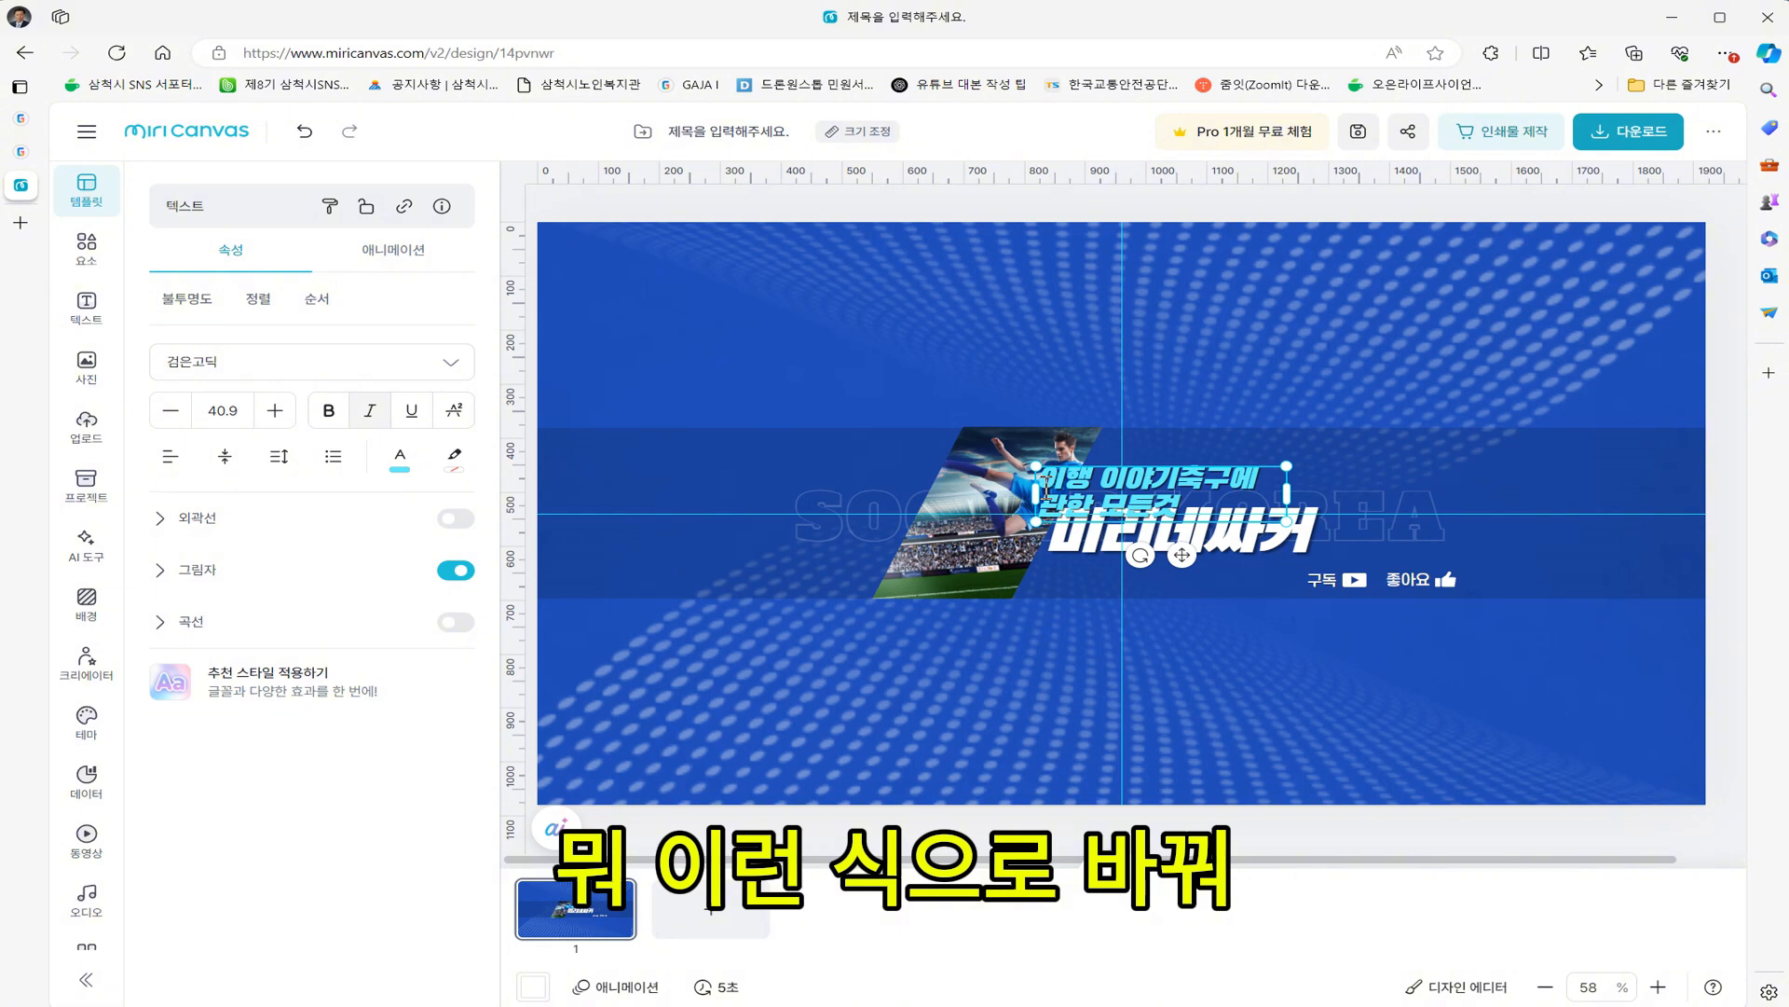
key("Delete")
key("Delete")
key("Delete")
key("Delete")
key("Delete")
key("Delete")
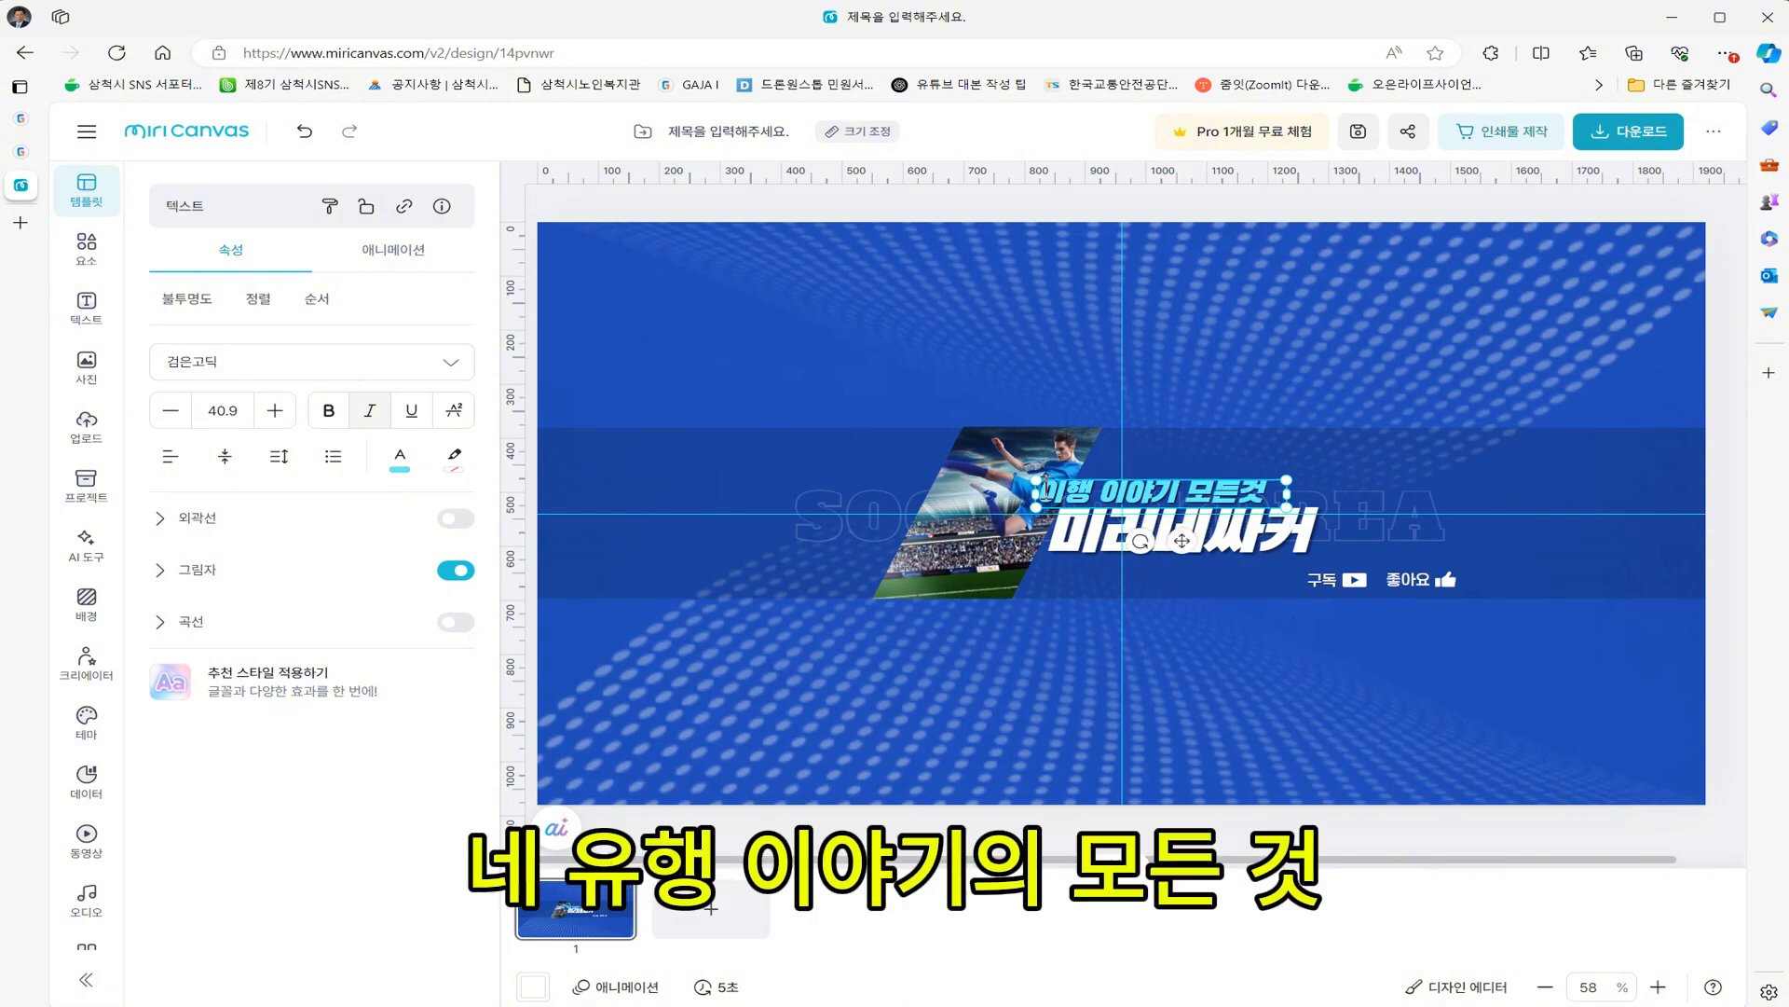
type("의")
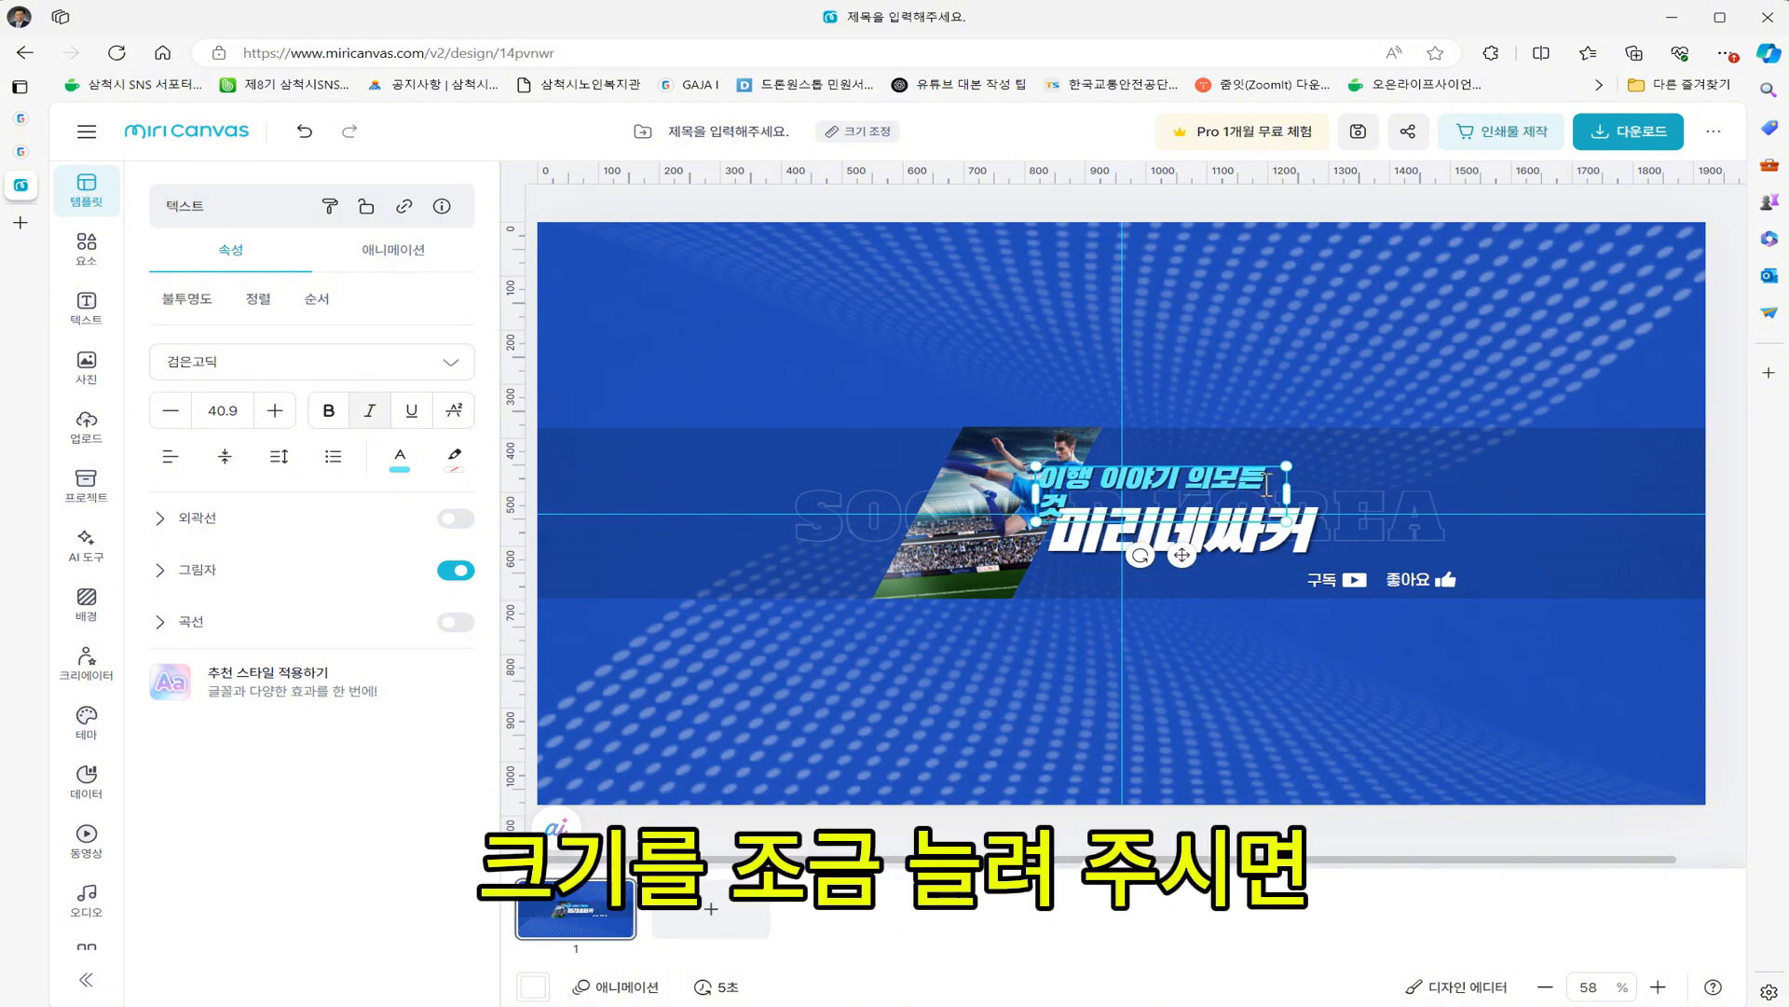
left_click_drag(1287, 491, 1309, 491)
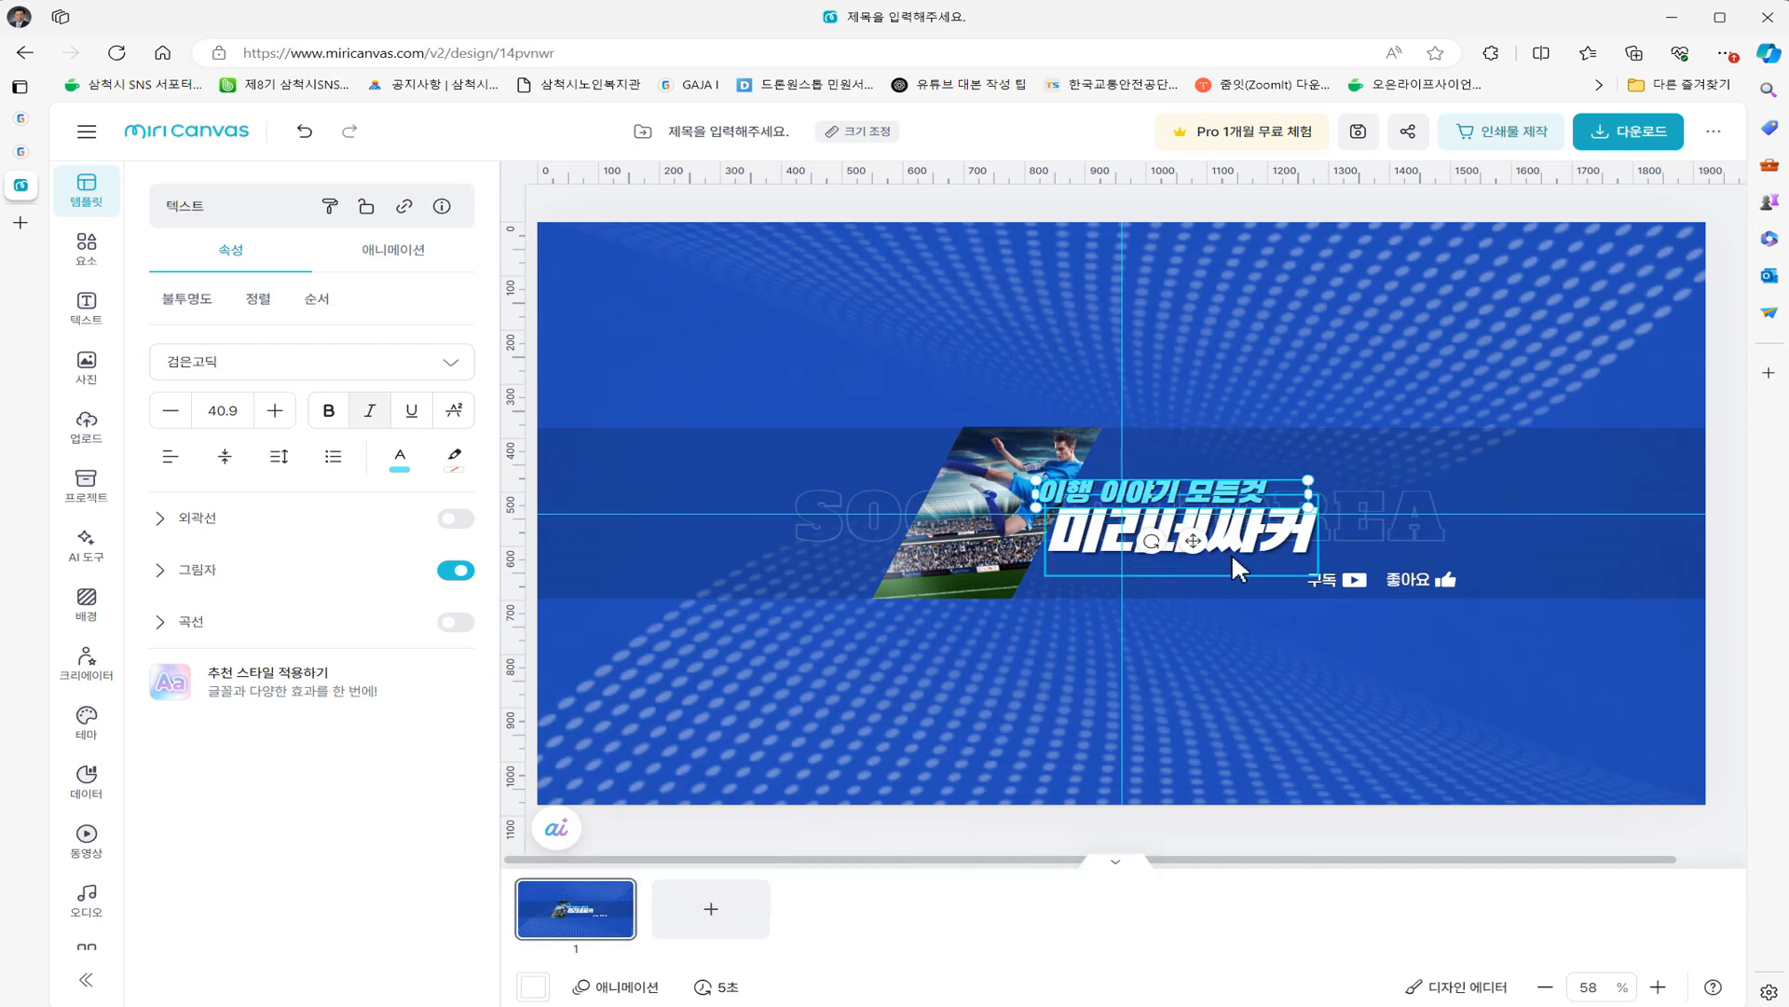
Change the channel title from 미리네싸커 to 가로등TV.
left_click(1184, 531)
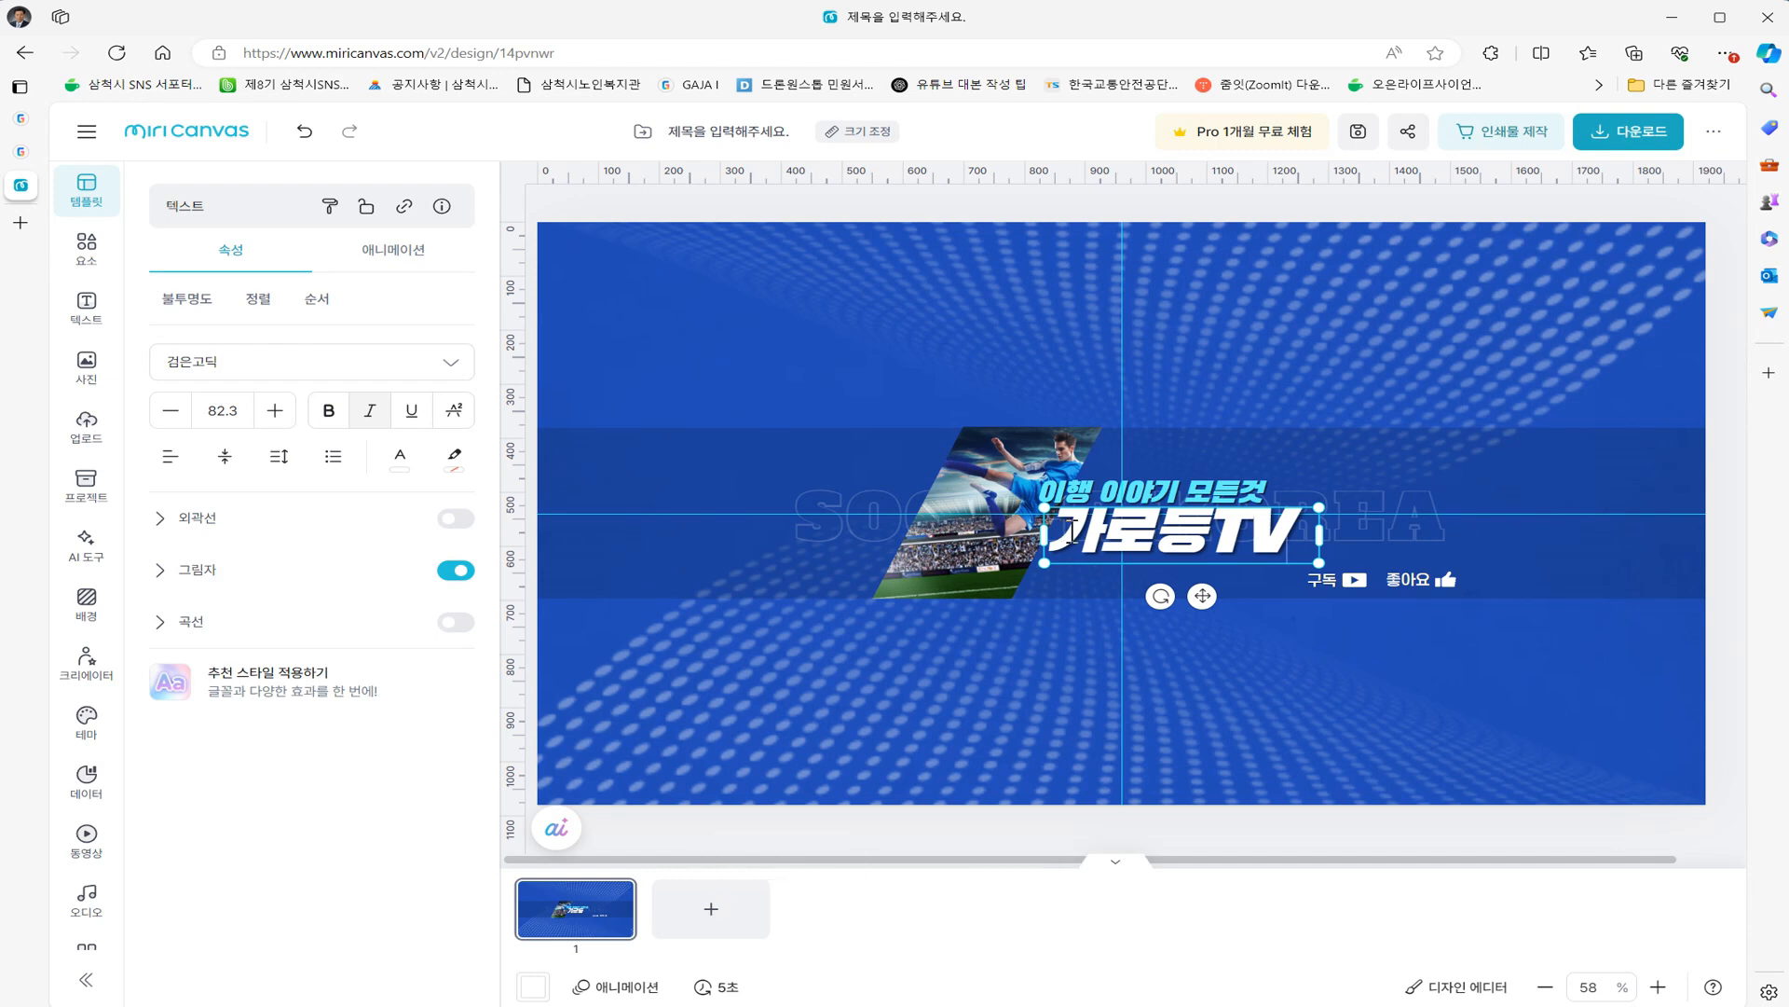
left_click(1361, 656)
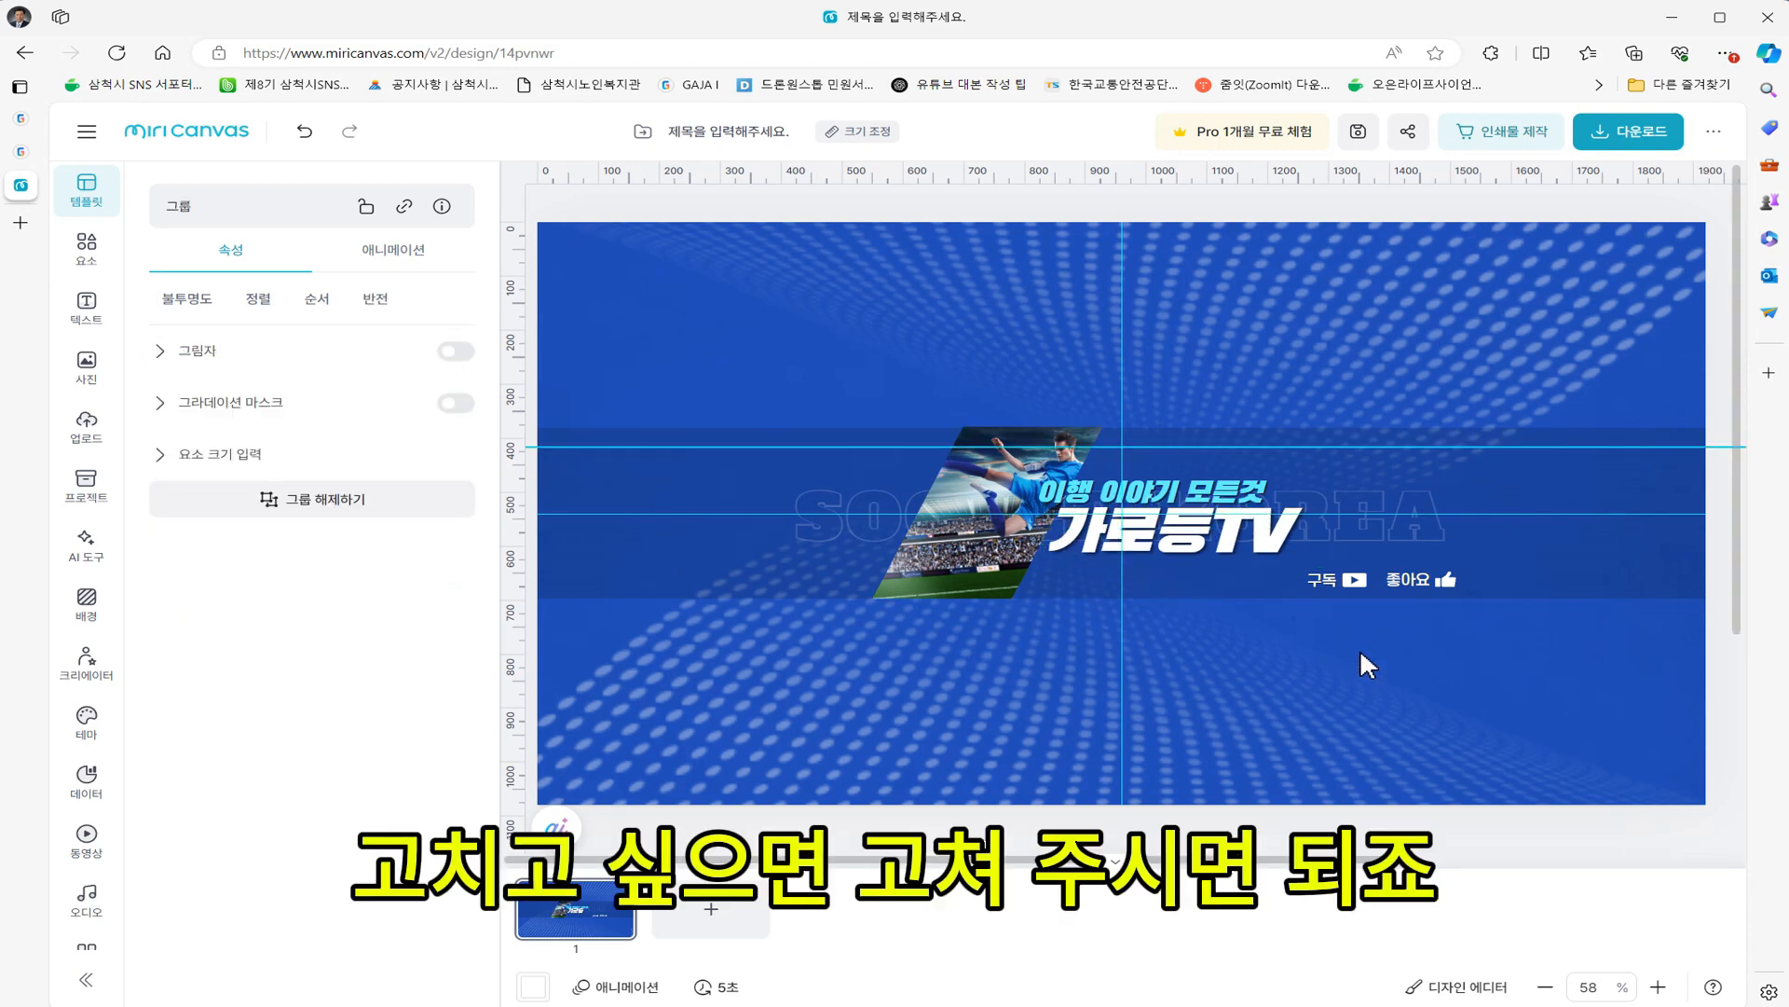
left_click(916, 565)
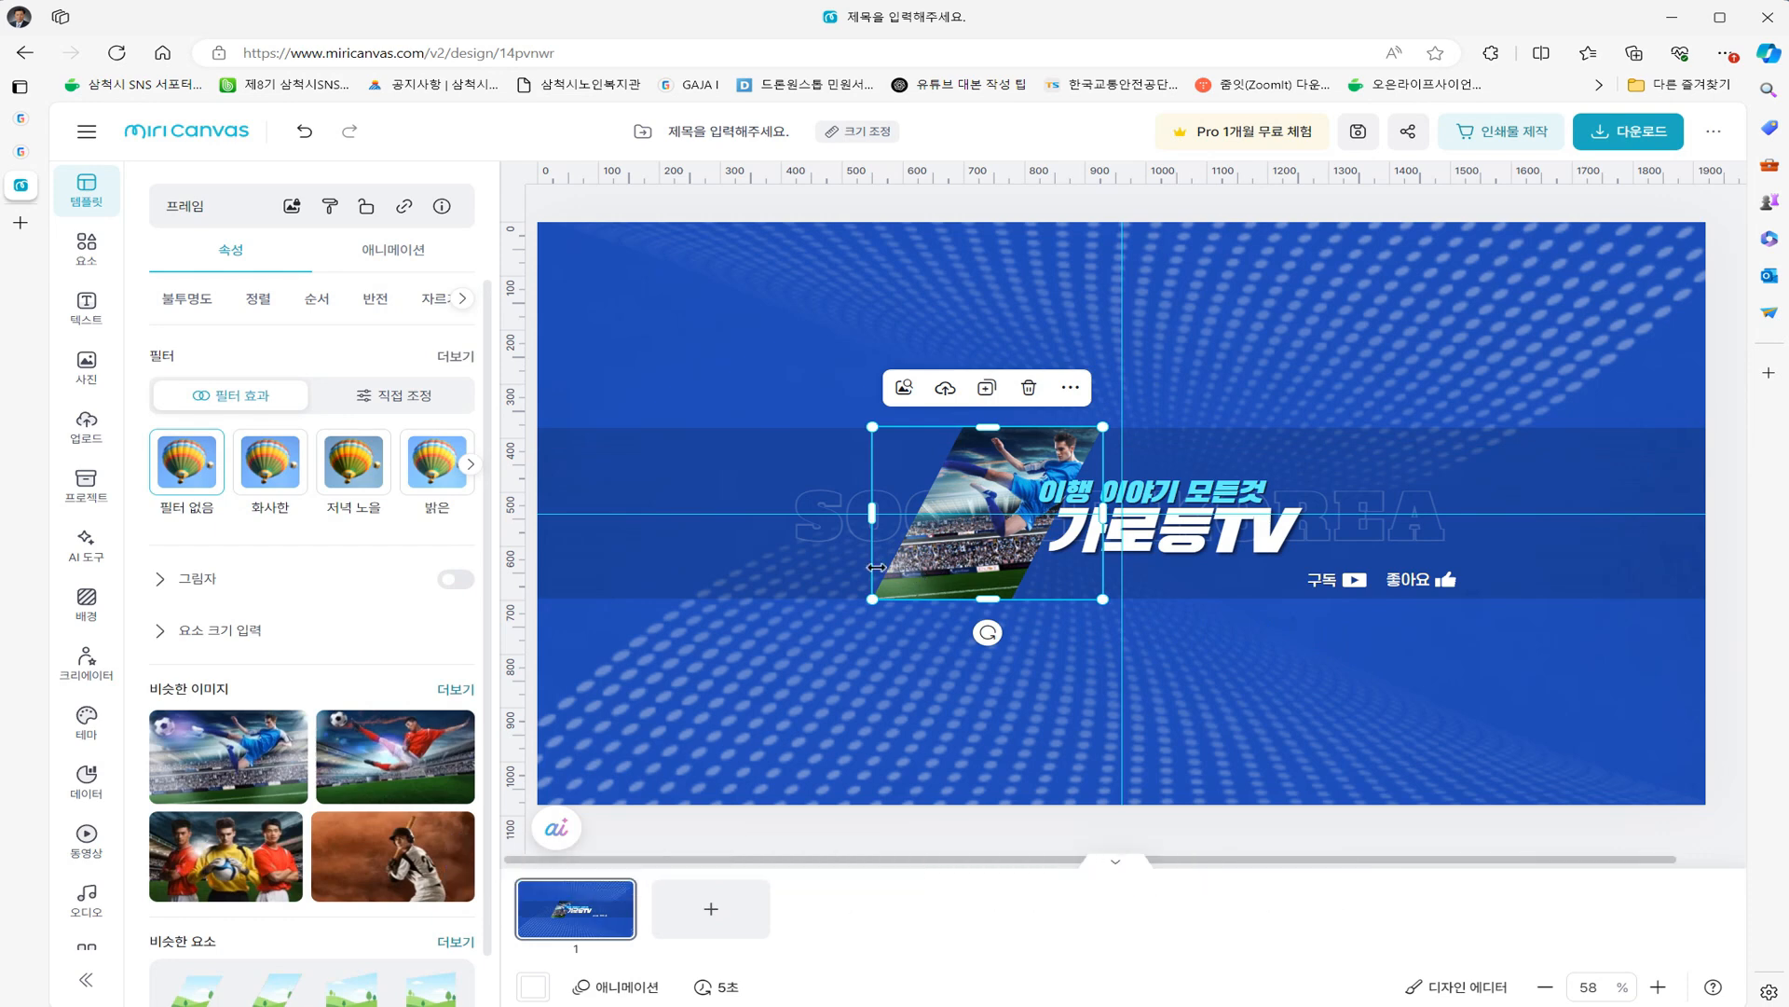
Search photos for 여행 and drop the airplane-on-runway image into the slanted frame, replacing the soccer player.
left_click(455, 689)
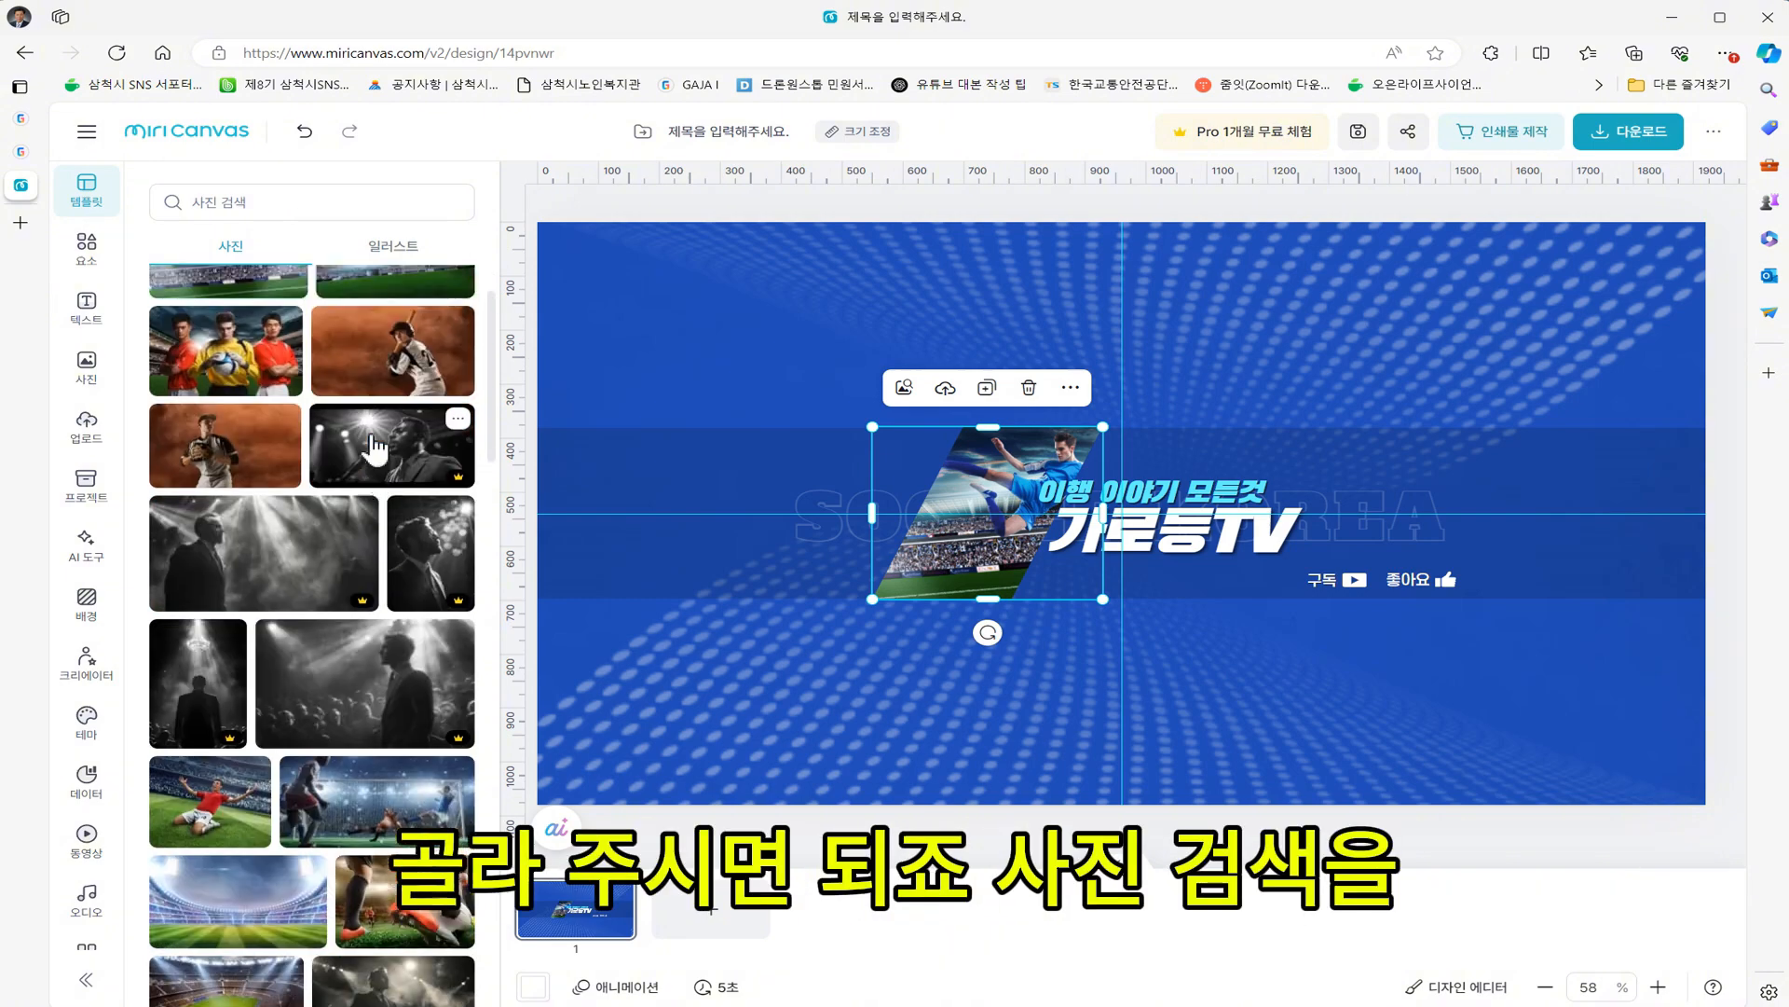
left_click(191, 202)
type("여행")
key("Return")
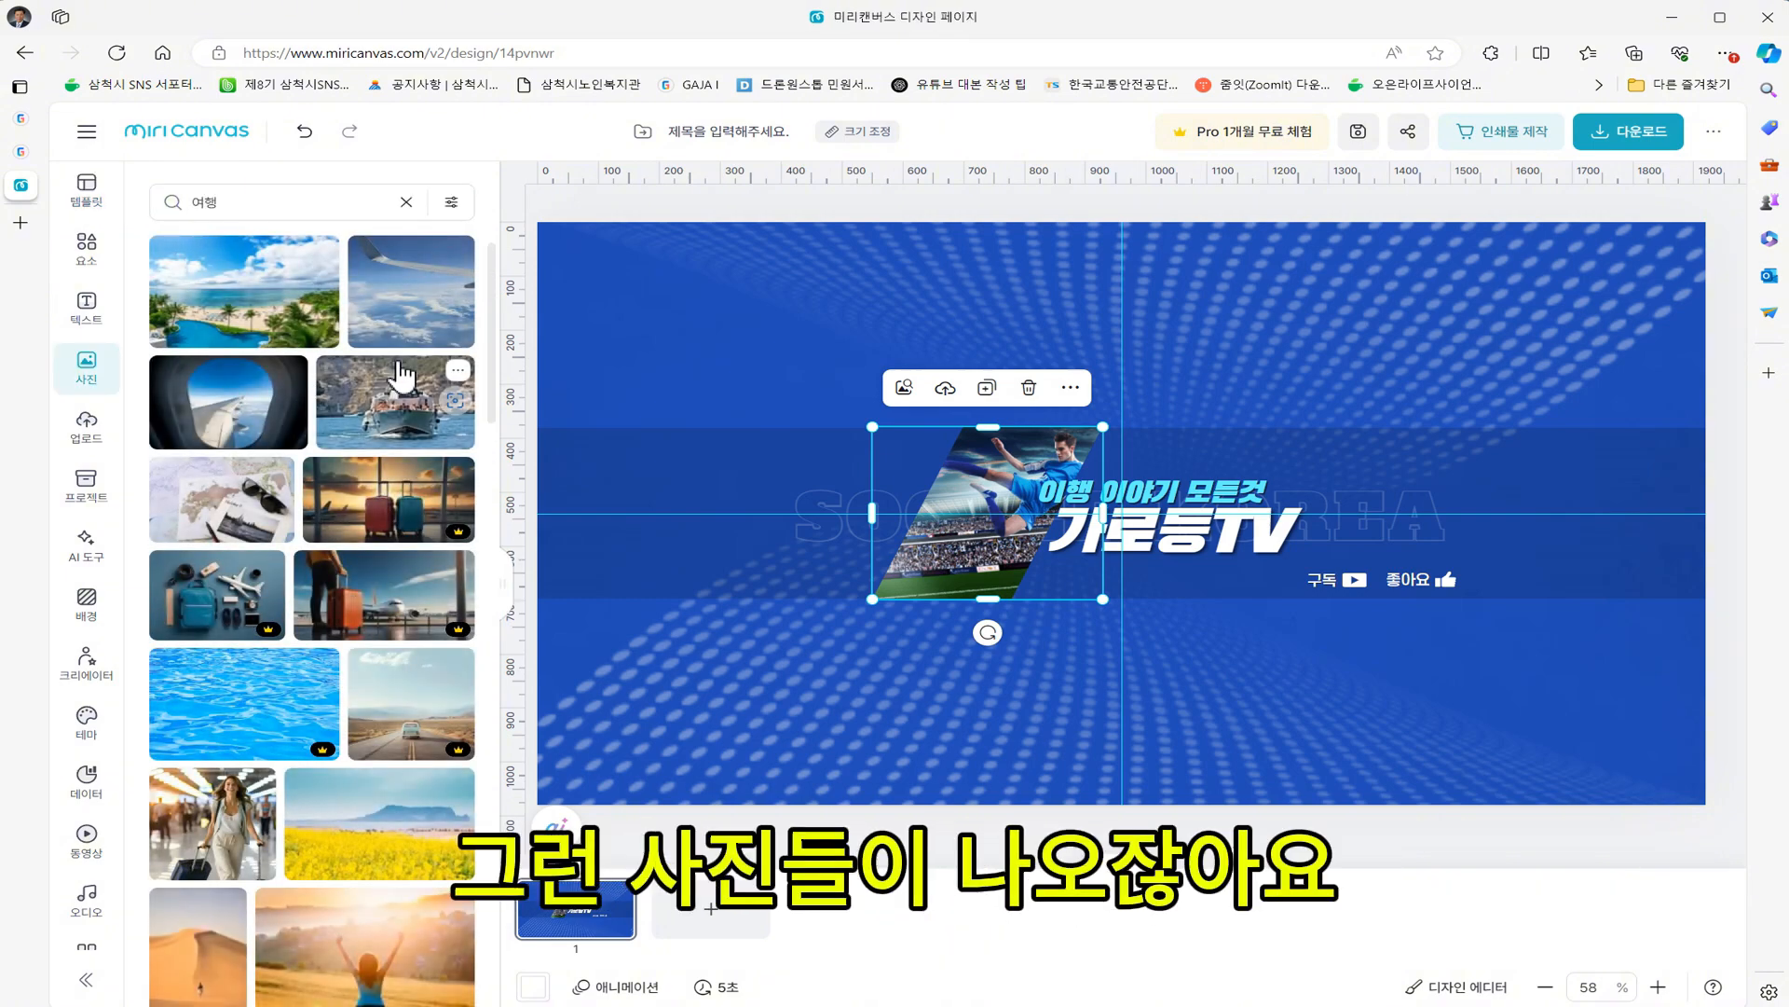
scroll(401, 376, "down", 4)
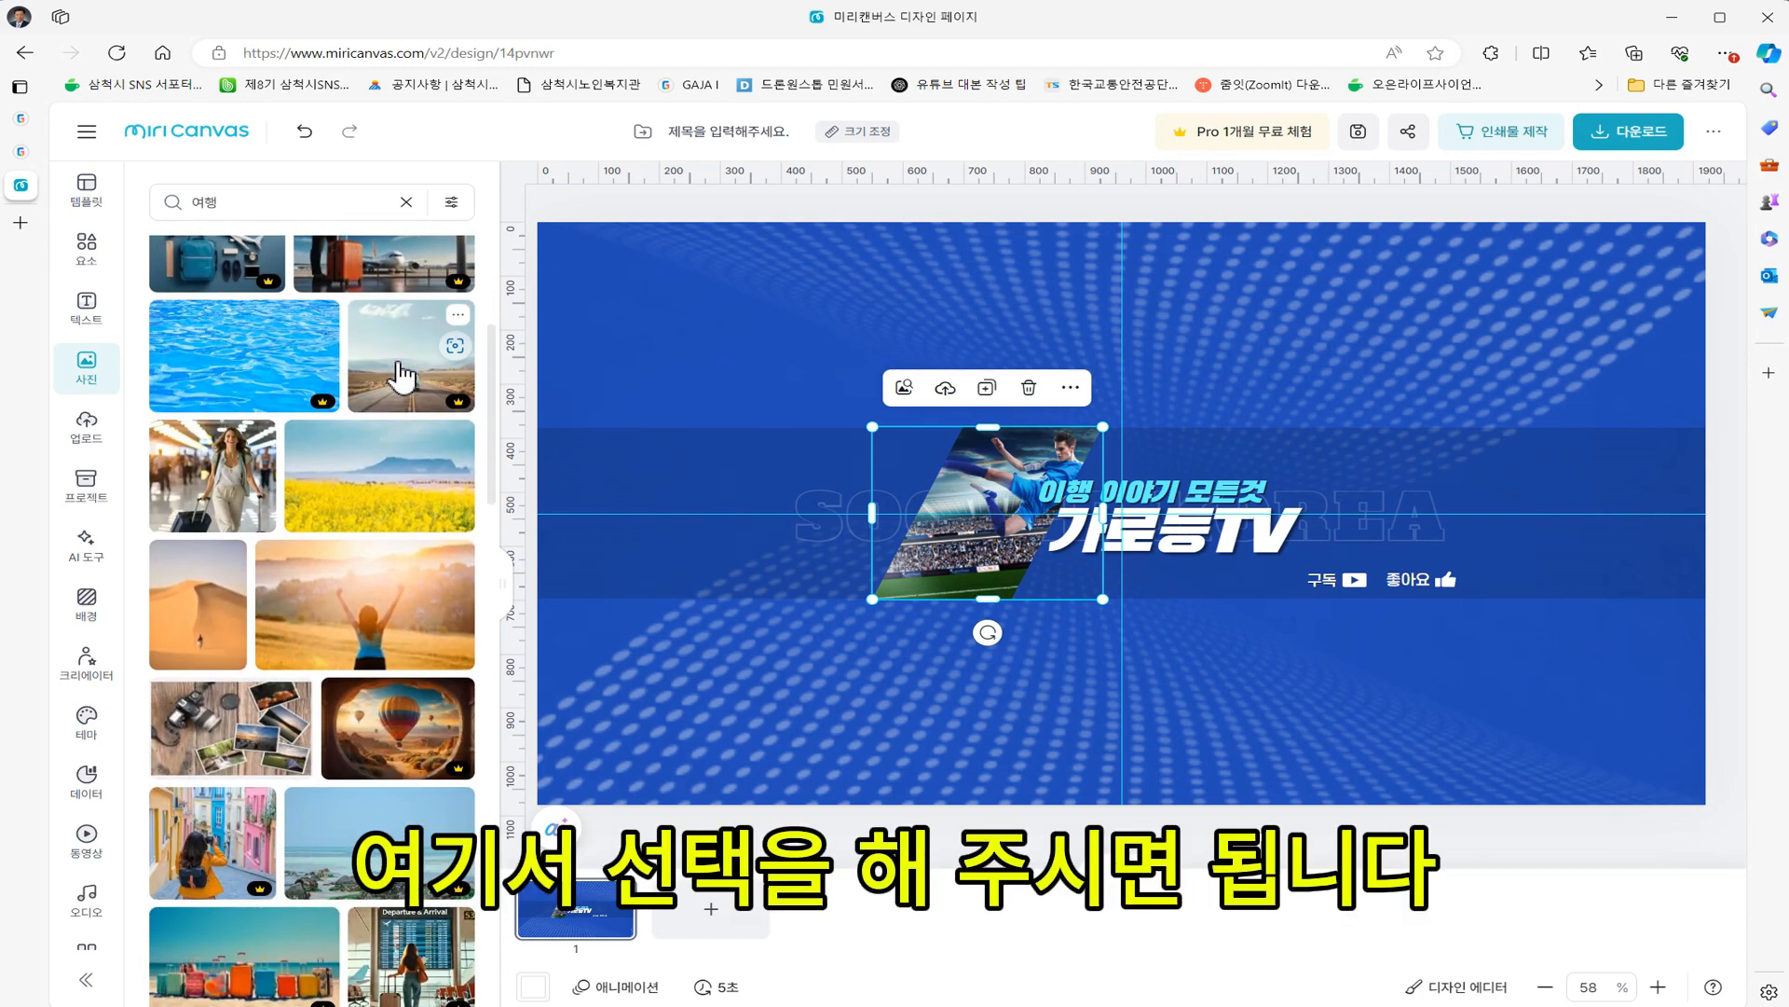
scroll(401, 376, "down", 2)
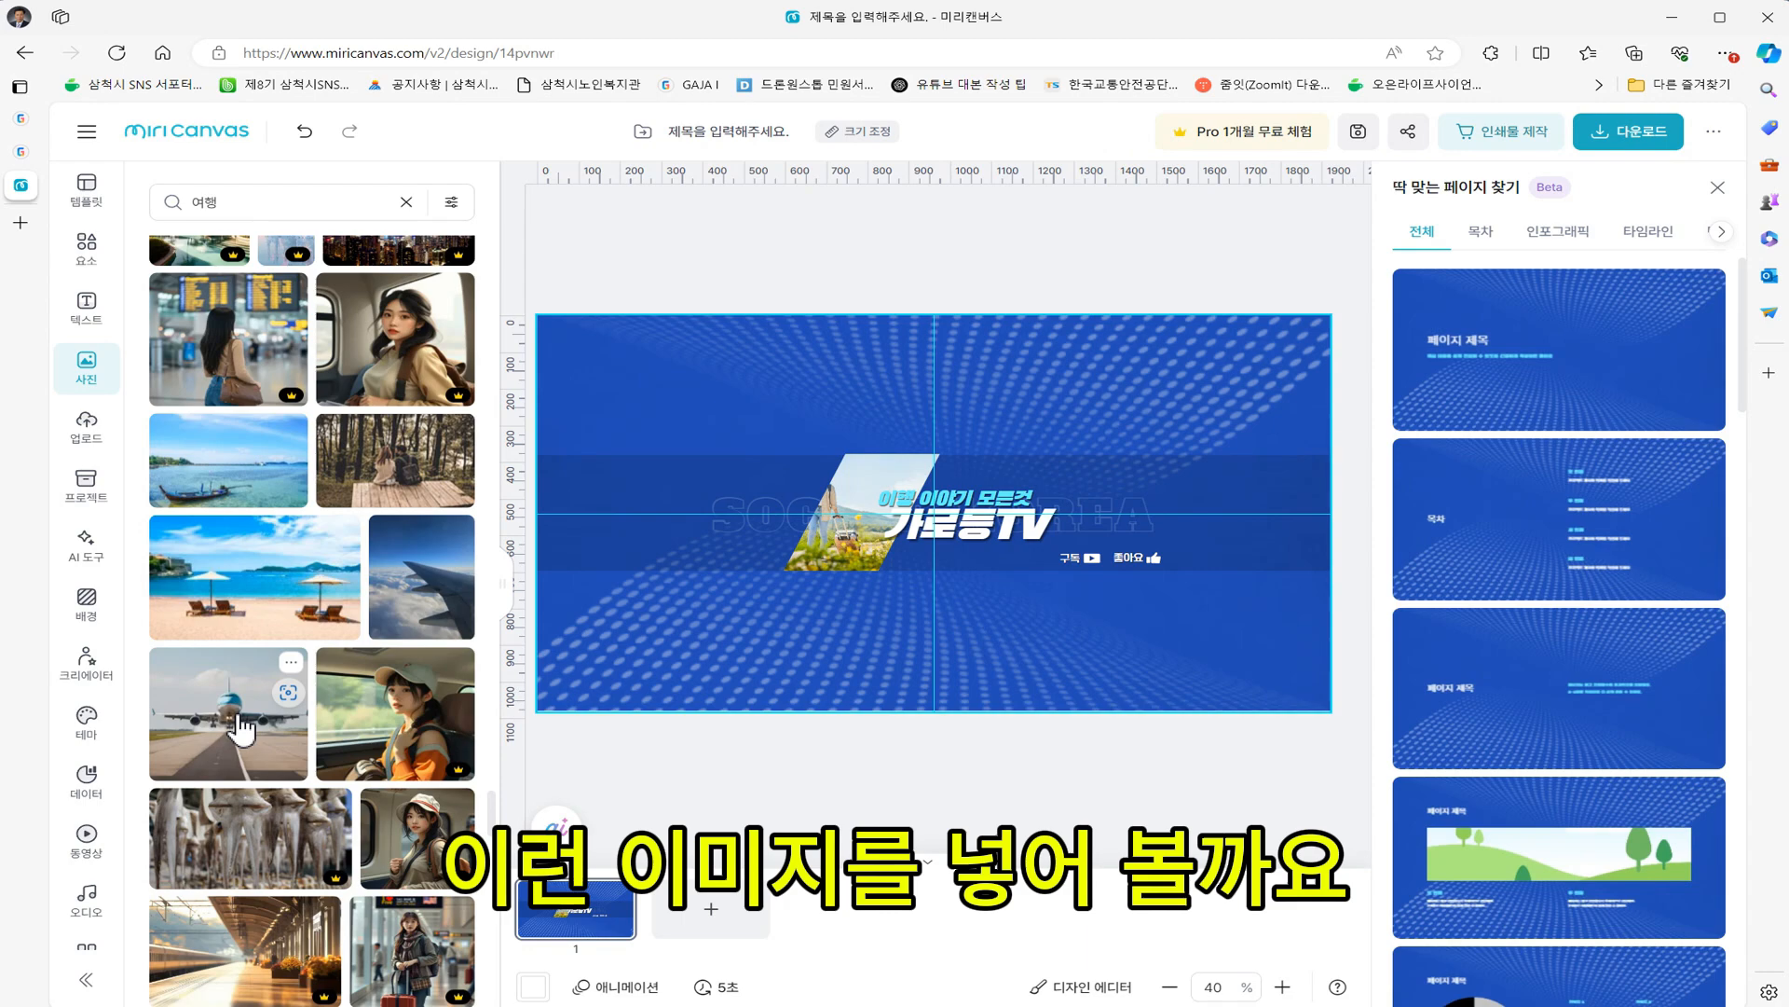
left_click(241, 727)
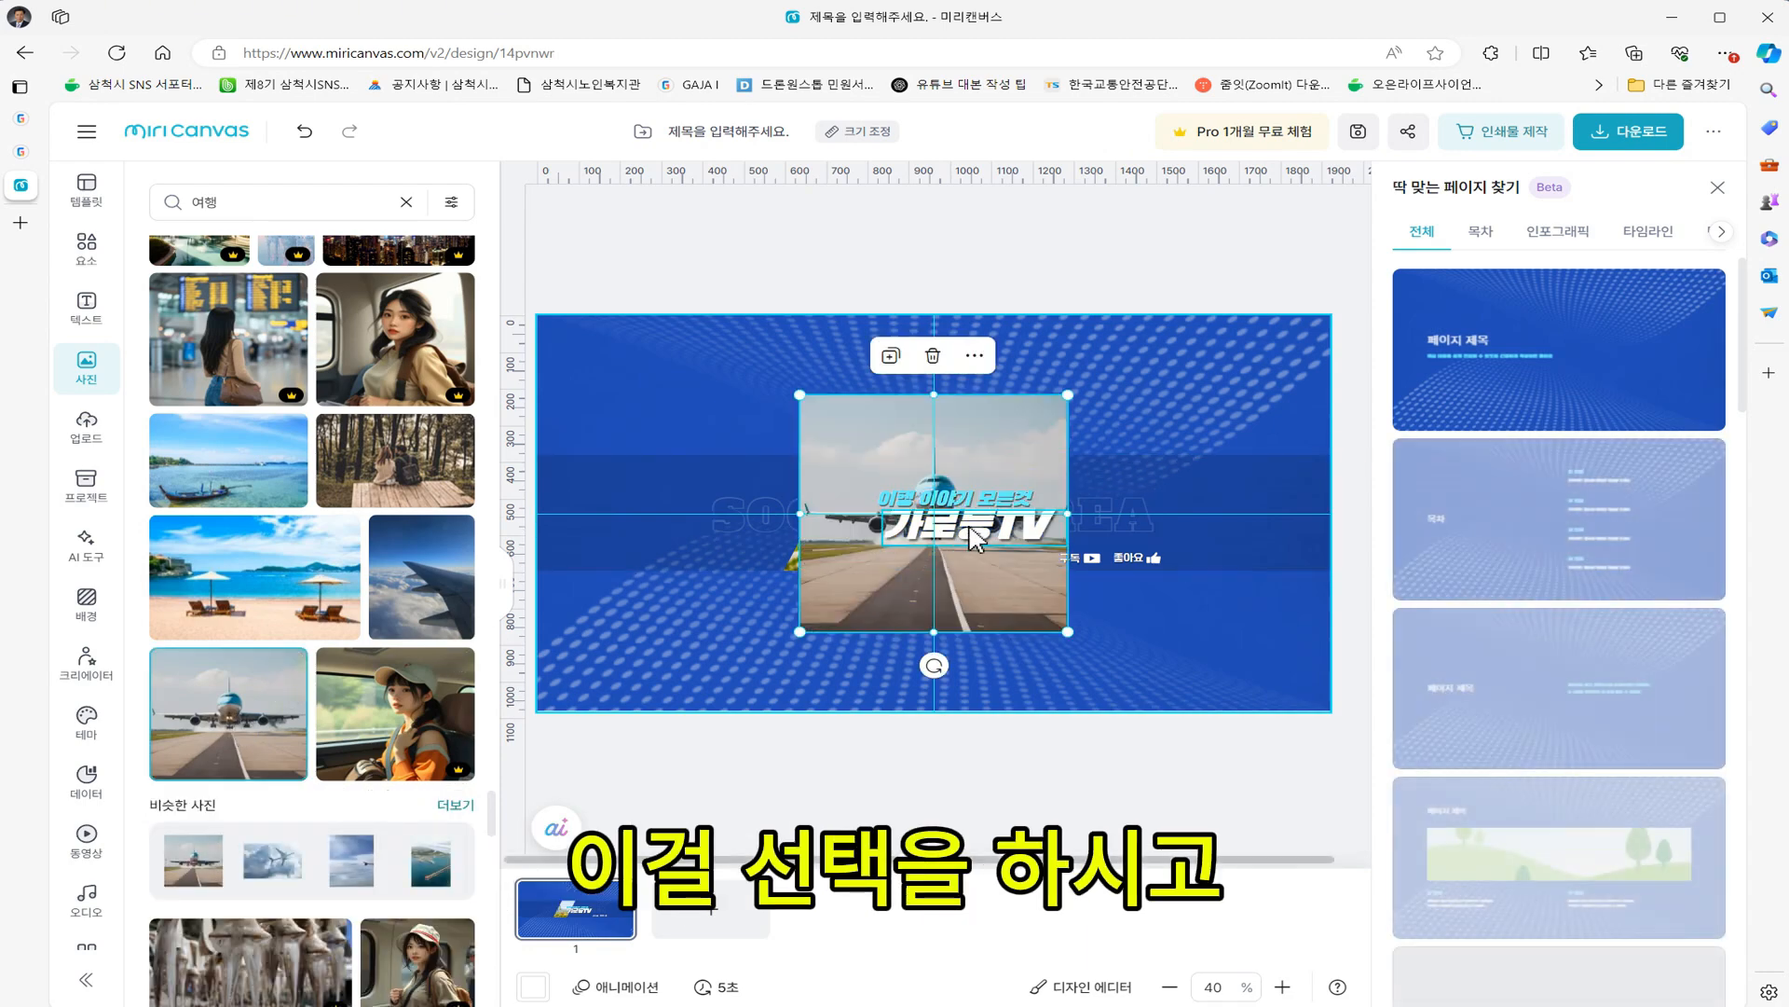
left_click_drag(1012, 406, 867, 477)
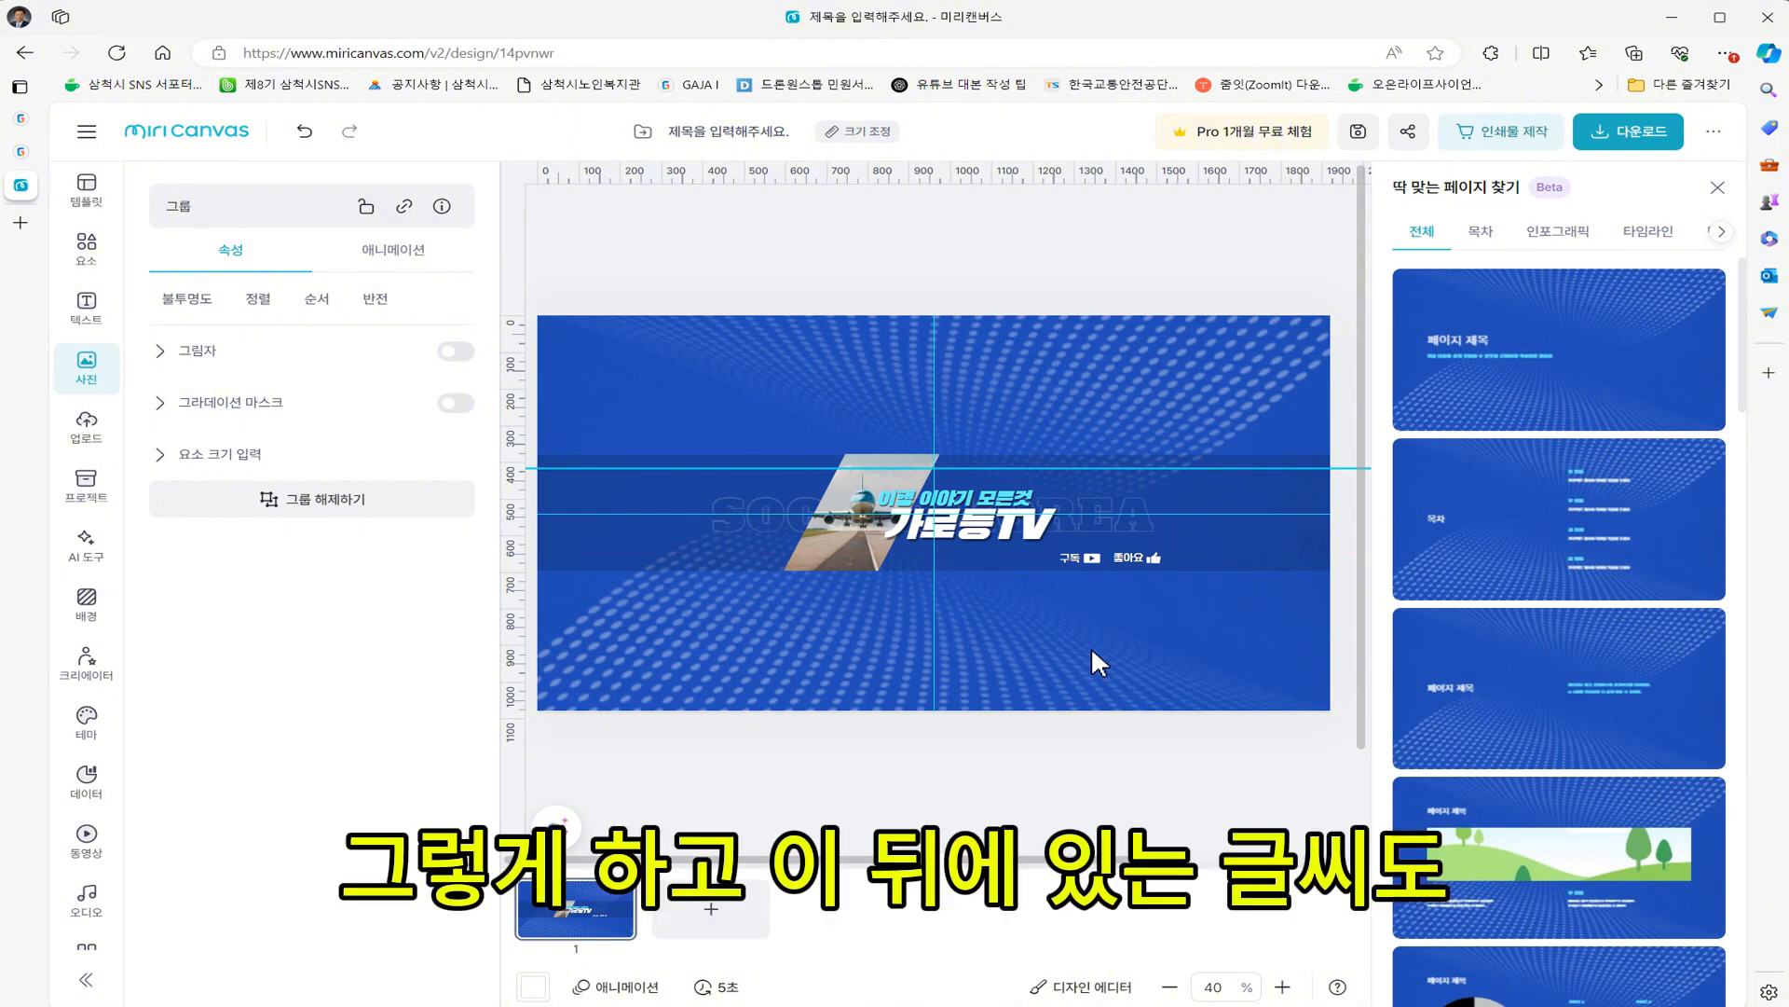
left_click(1131, 531)
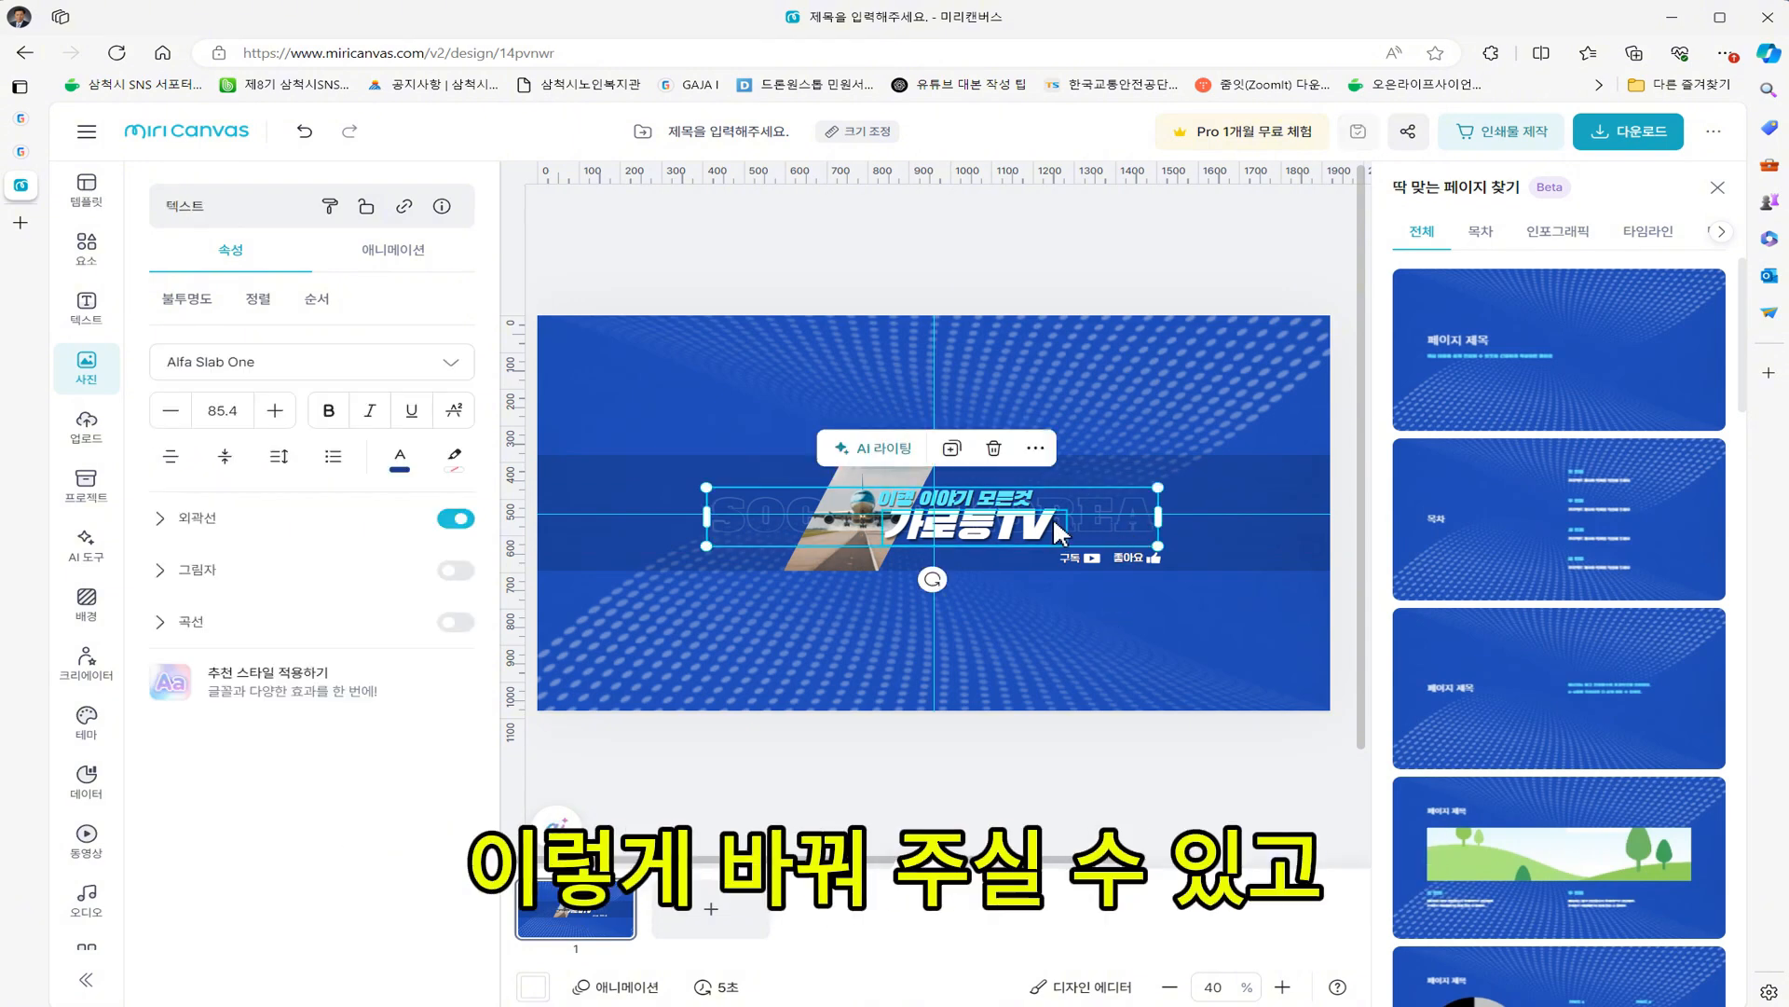
Download the banner as a high-resolution 1920×1080 PNG.
left_click(803, 533)
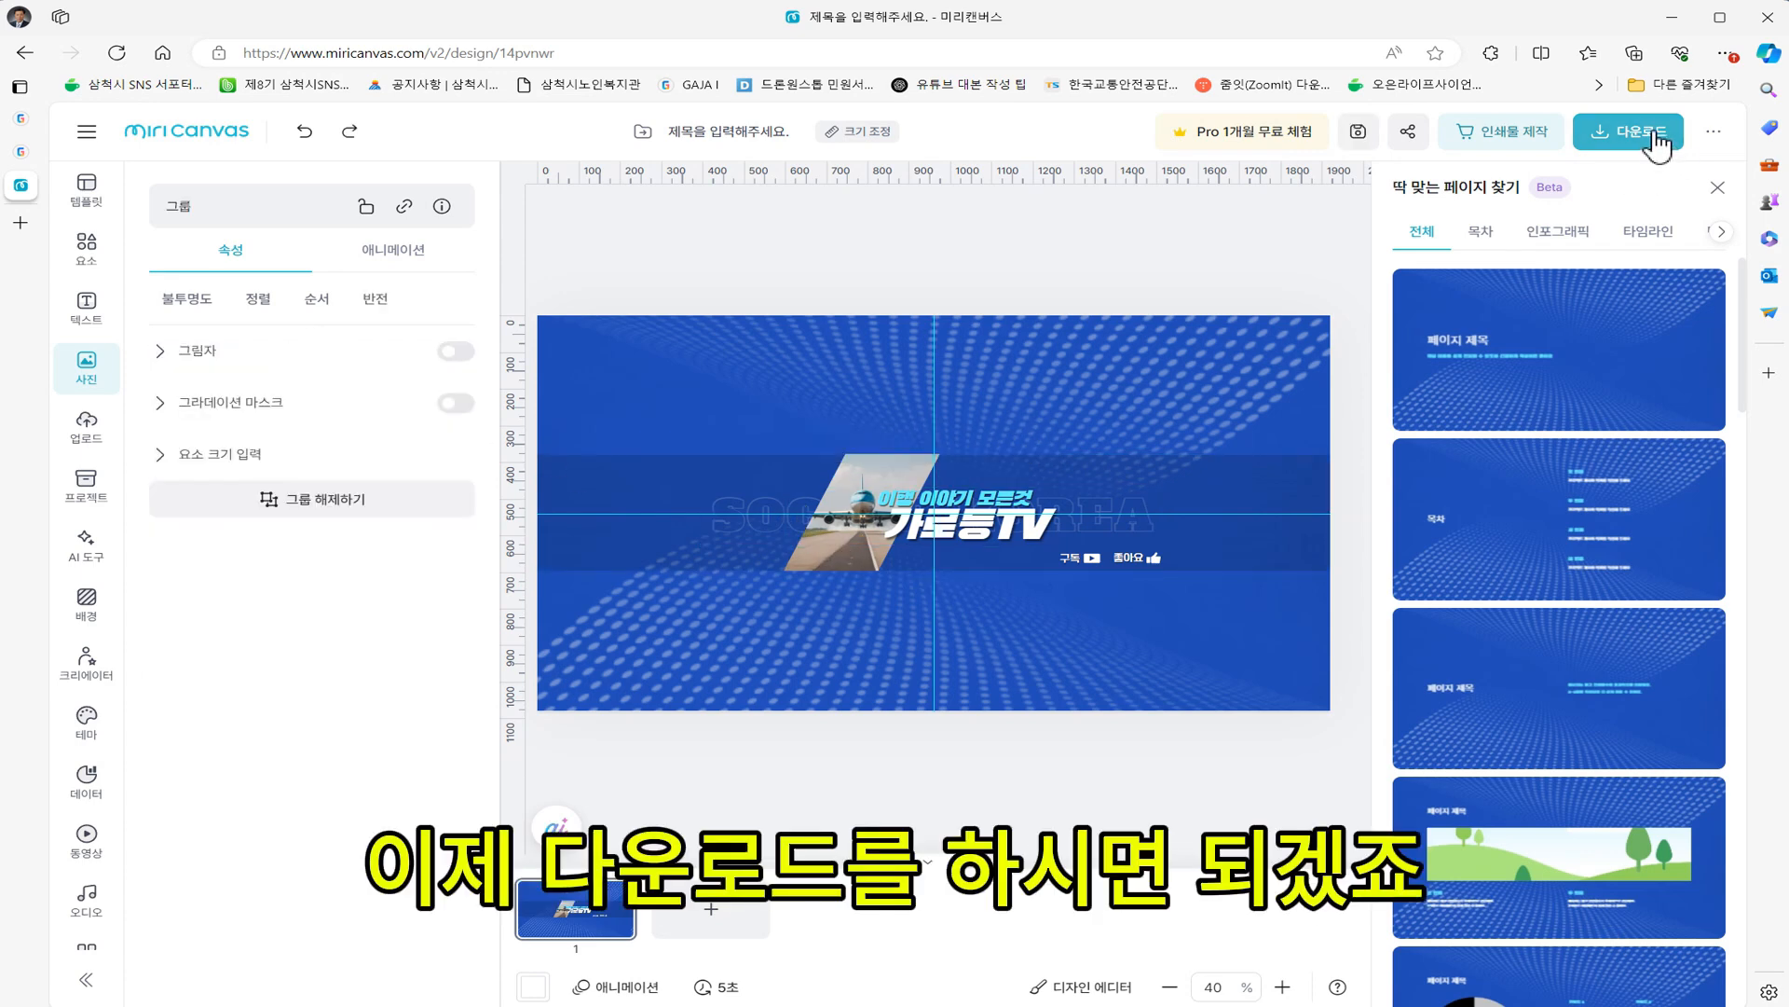
left_click(1656, 139)
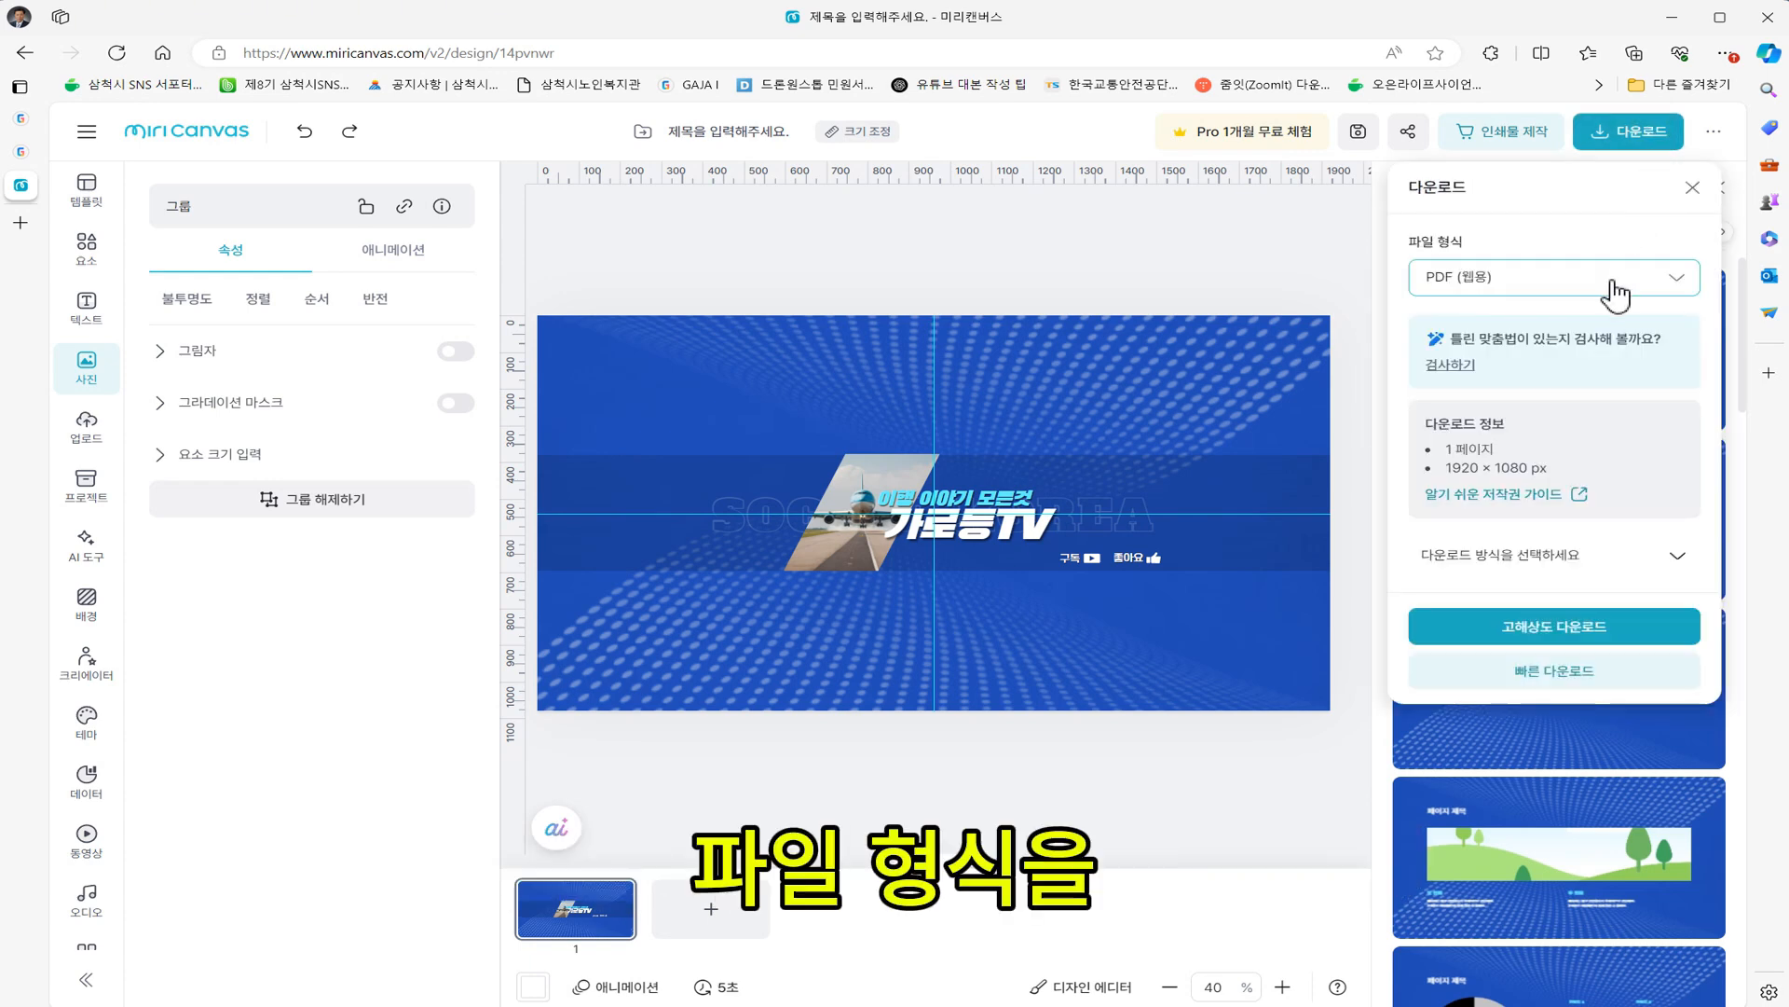
left_click(1615, 295)
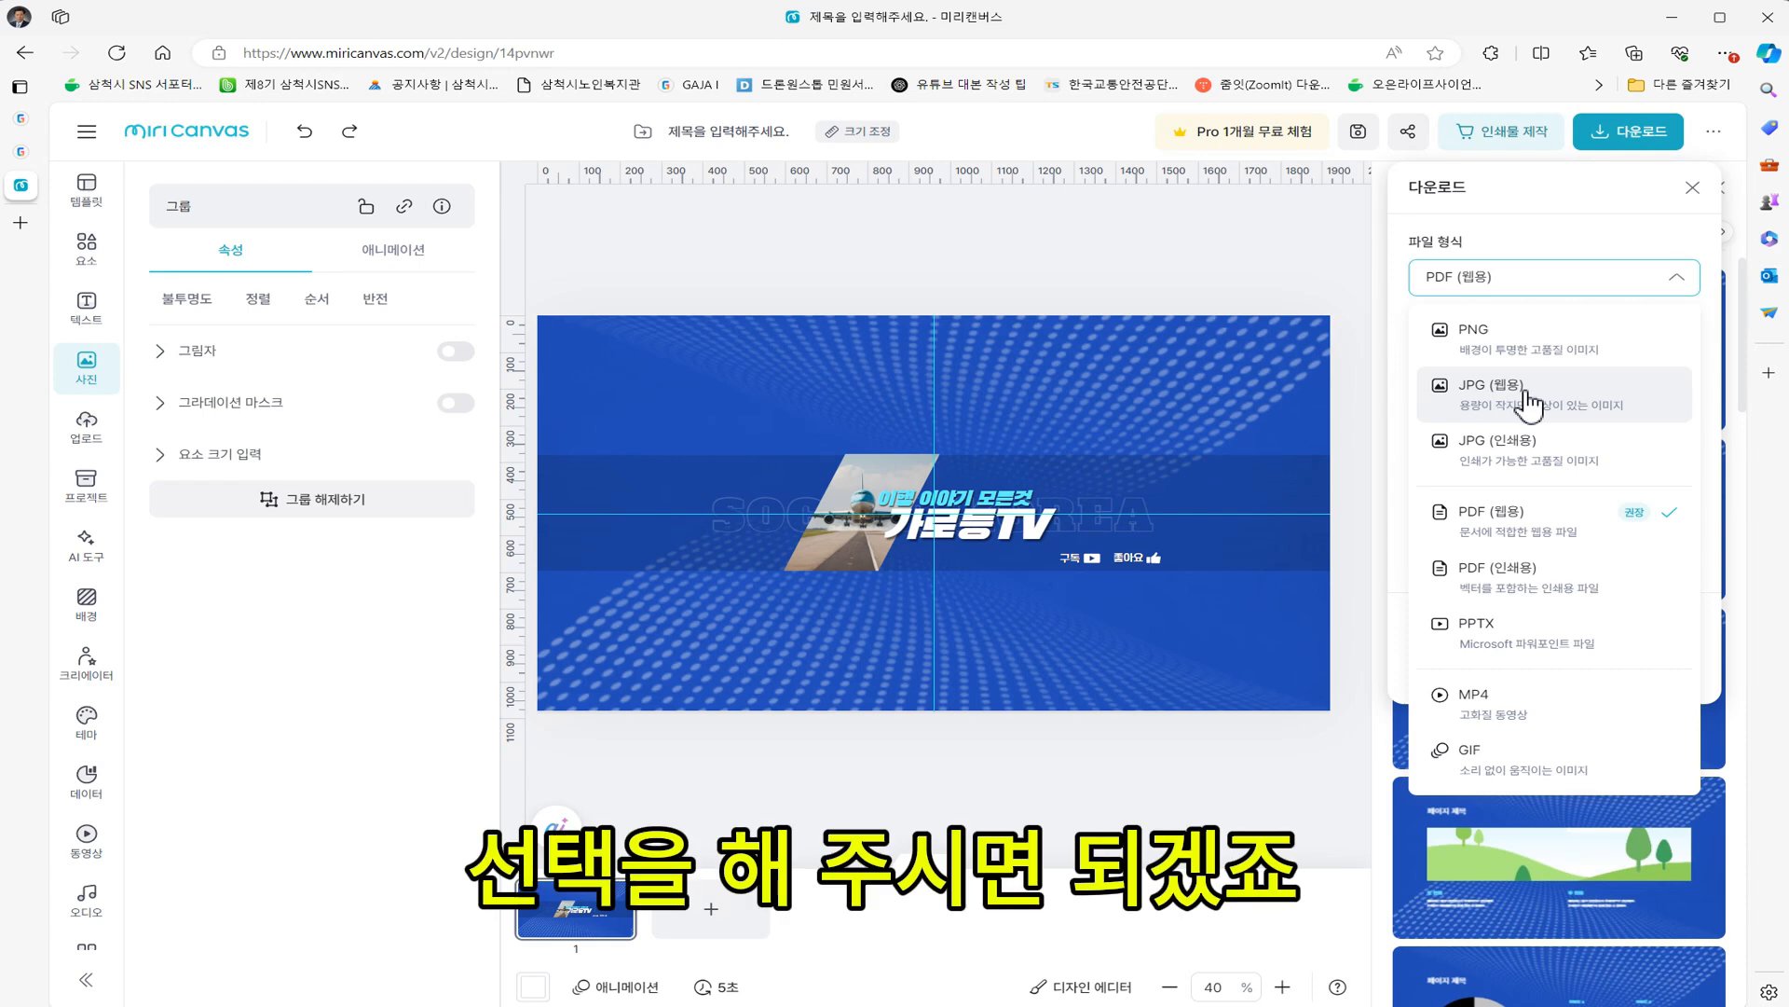
left_click(1515, 337)
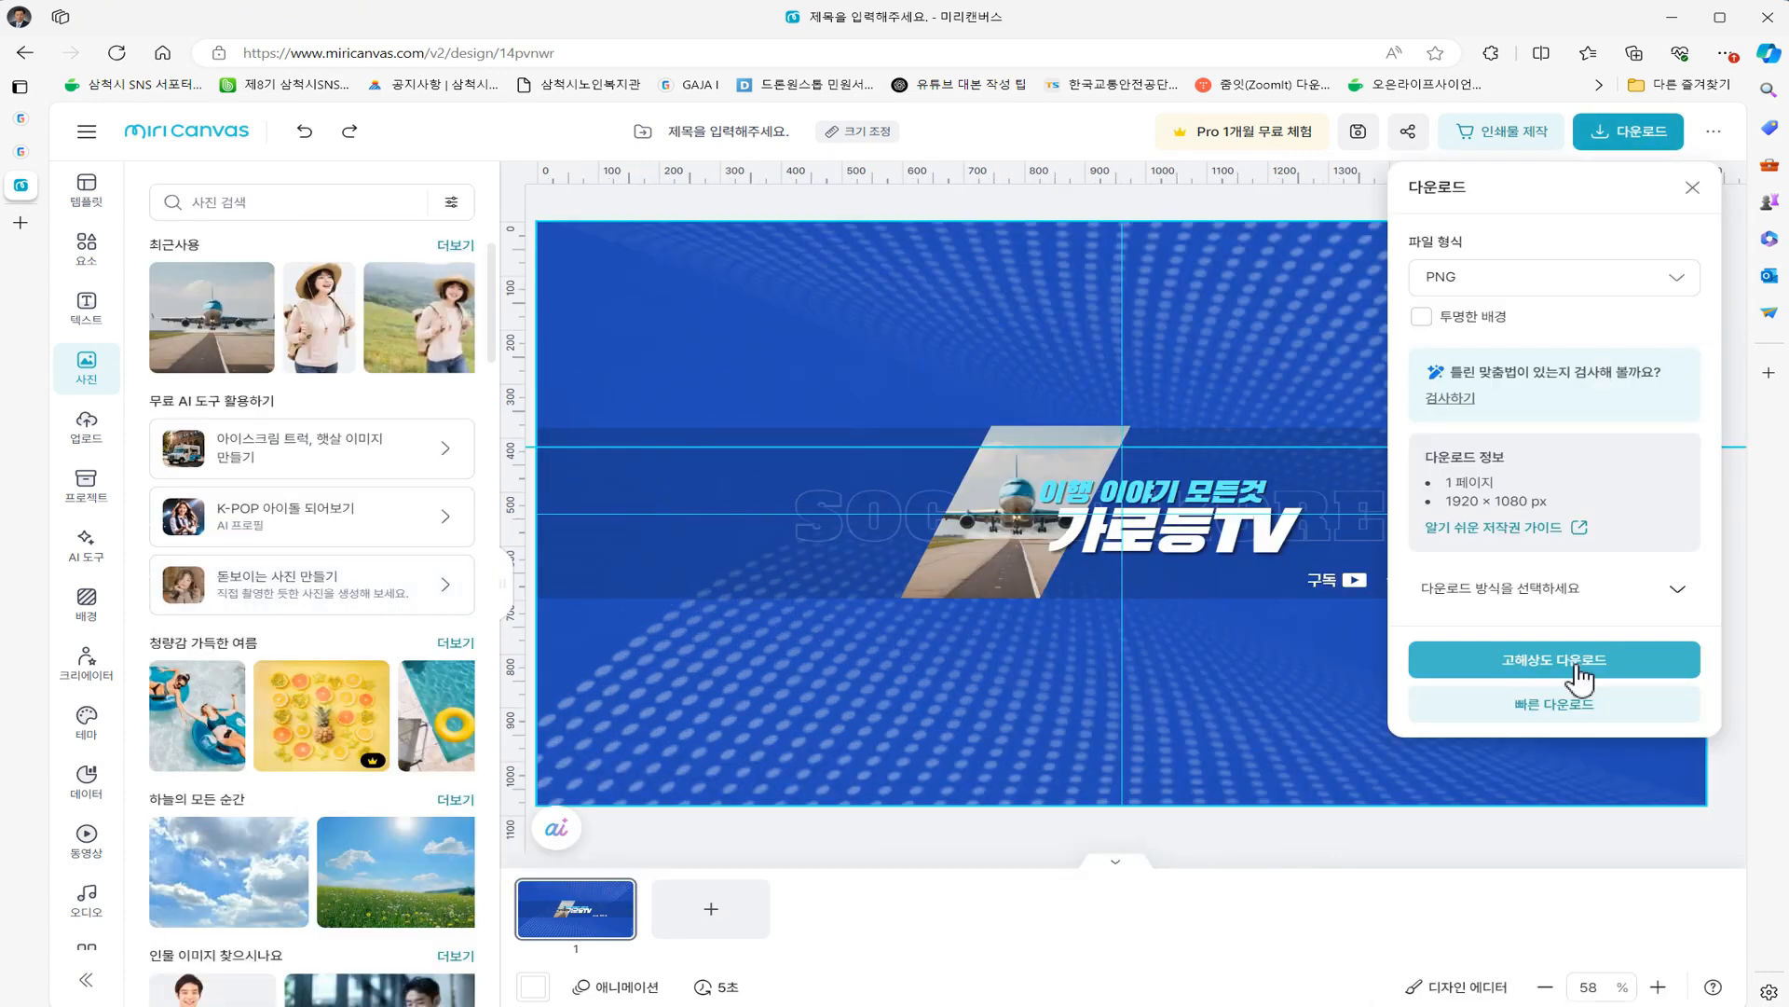
left_click(1579, 667)
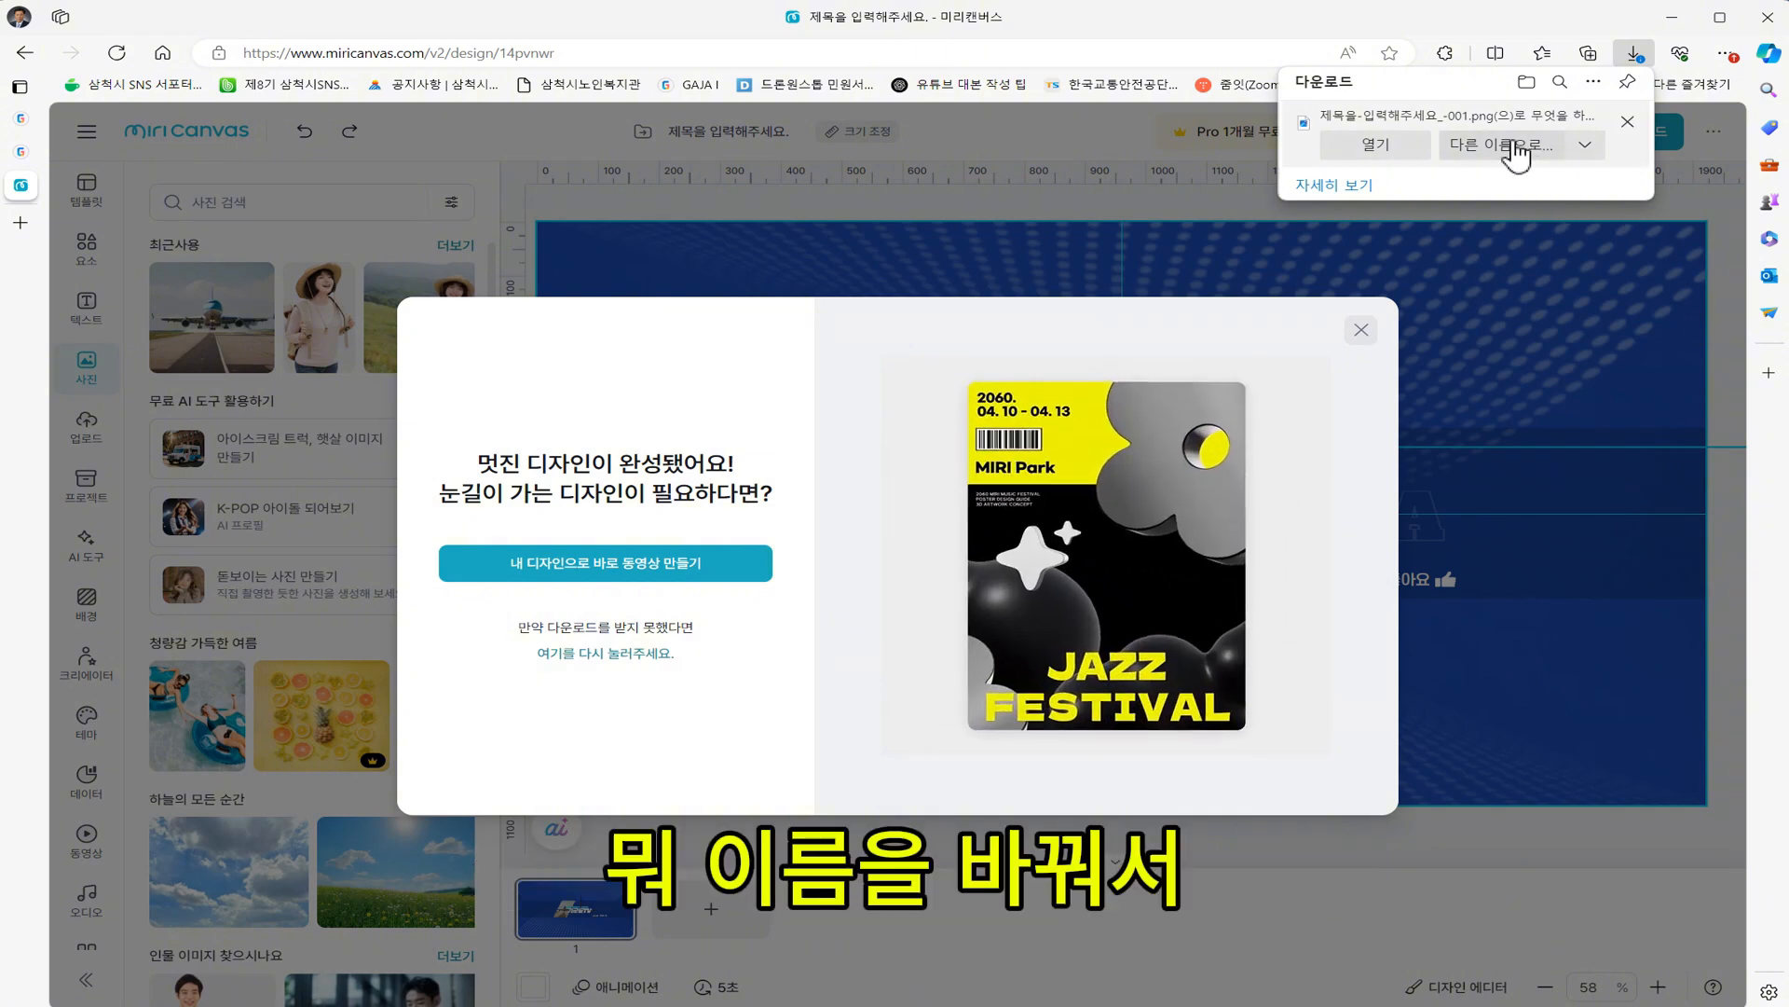
Save the exported banner as 채널아트-new.png in Downloads, then go back to MiriCanvas templates.
left_click(1510, 155)
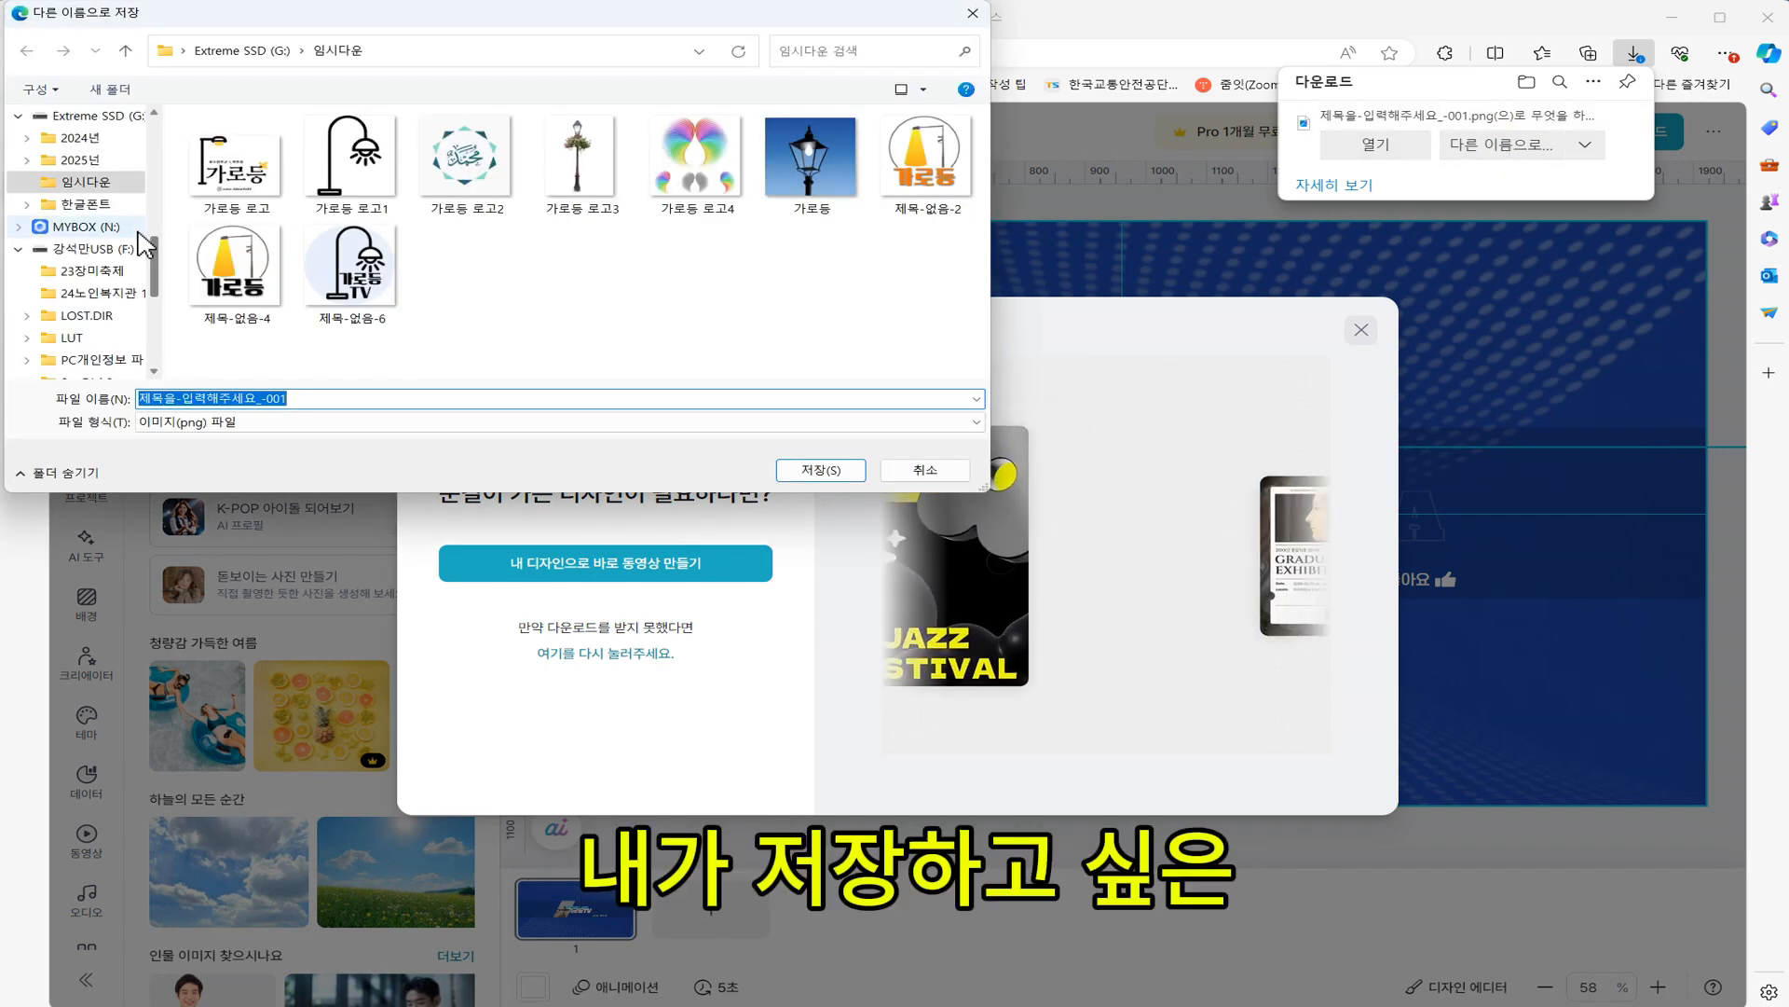
scroll(159, 227, "up", 4)
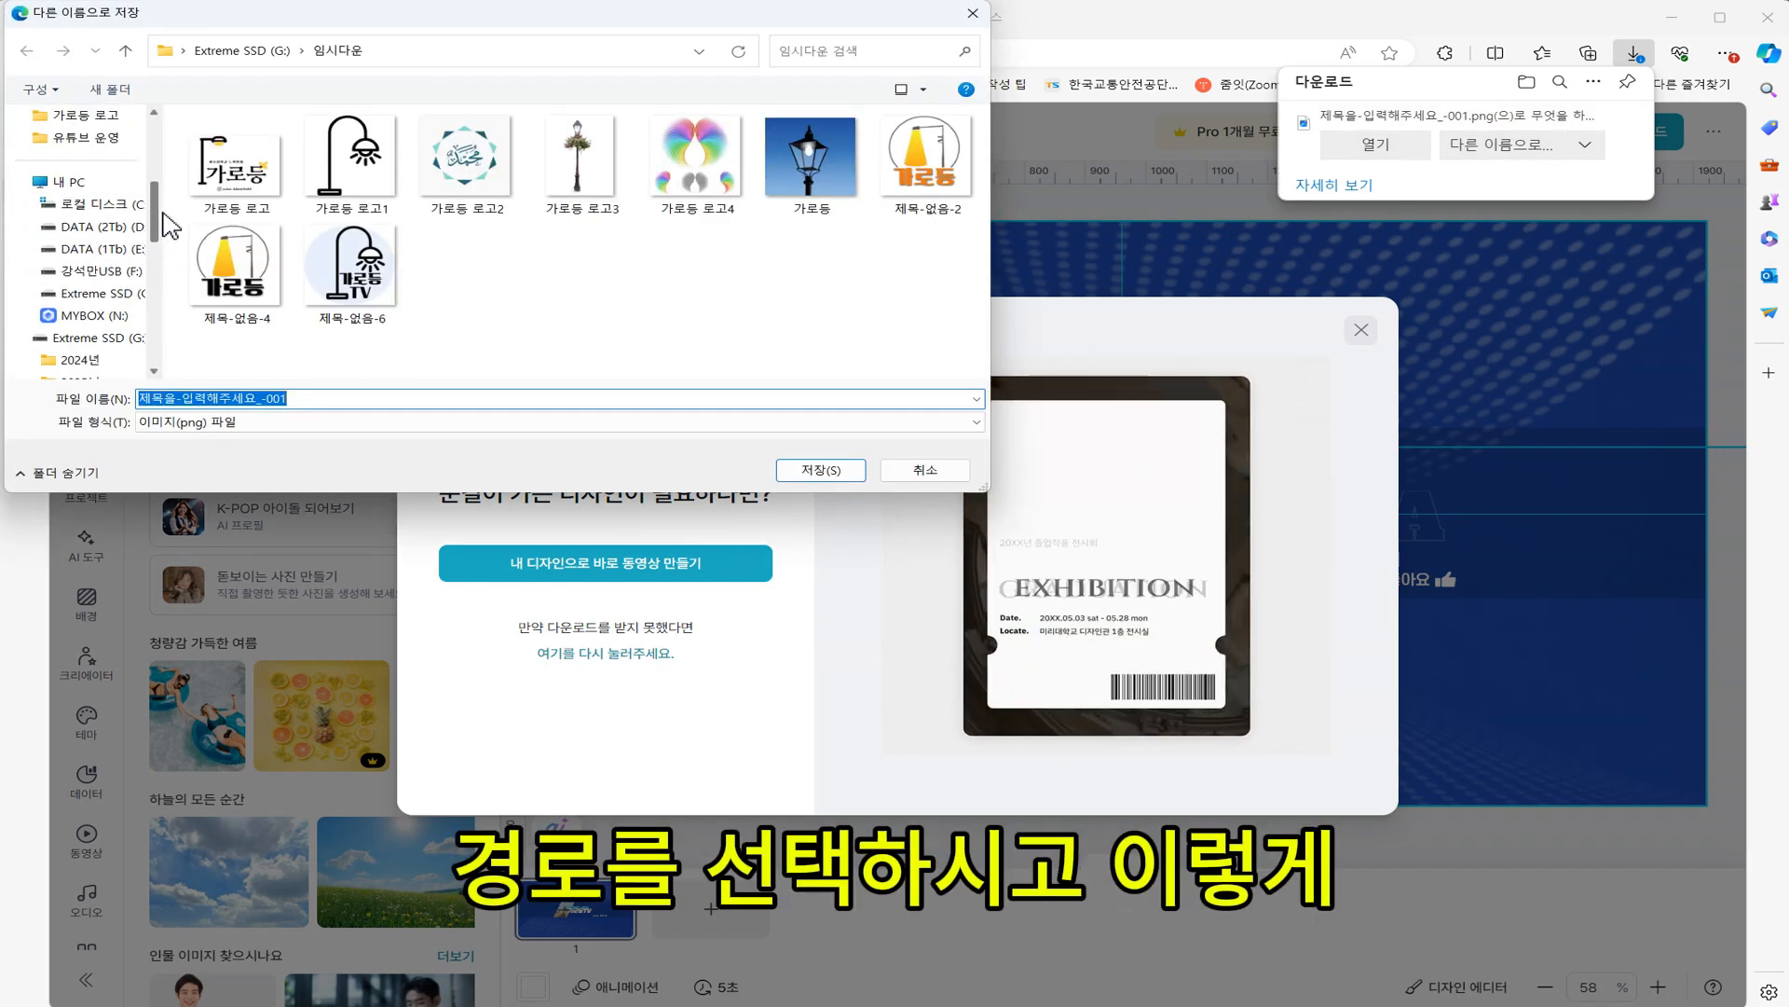
scroll(141, 196, "up", 4)
left_click(105, 212)
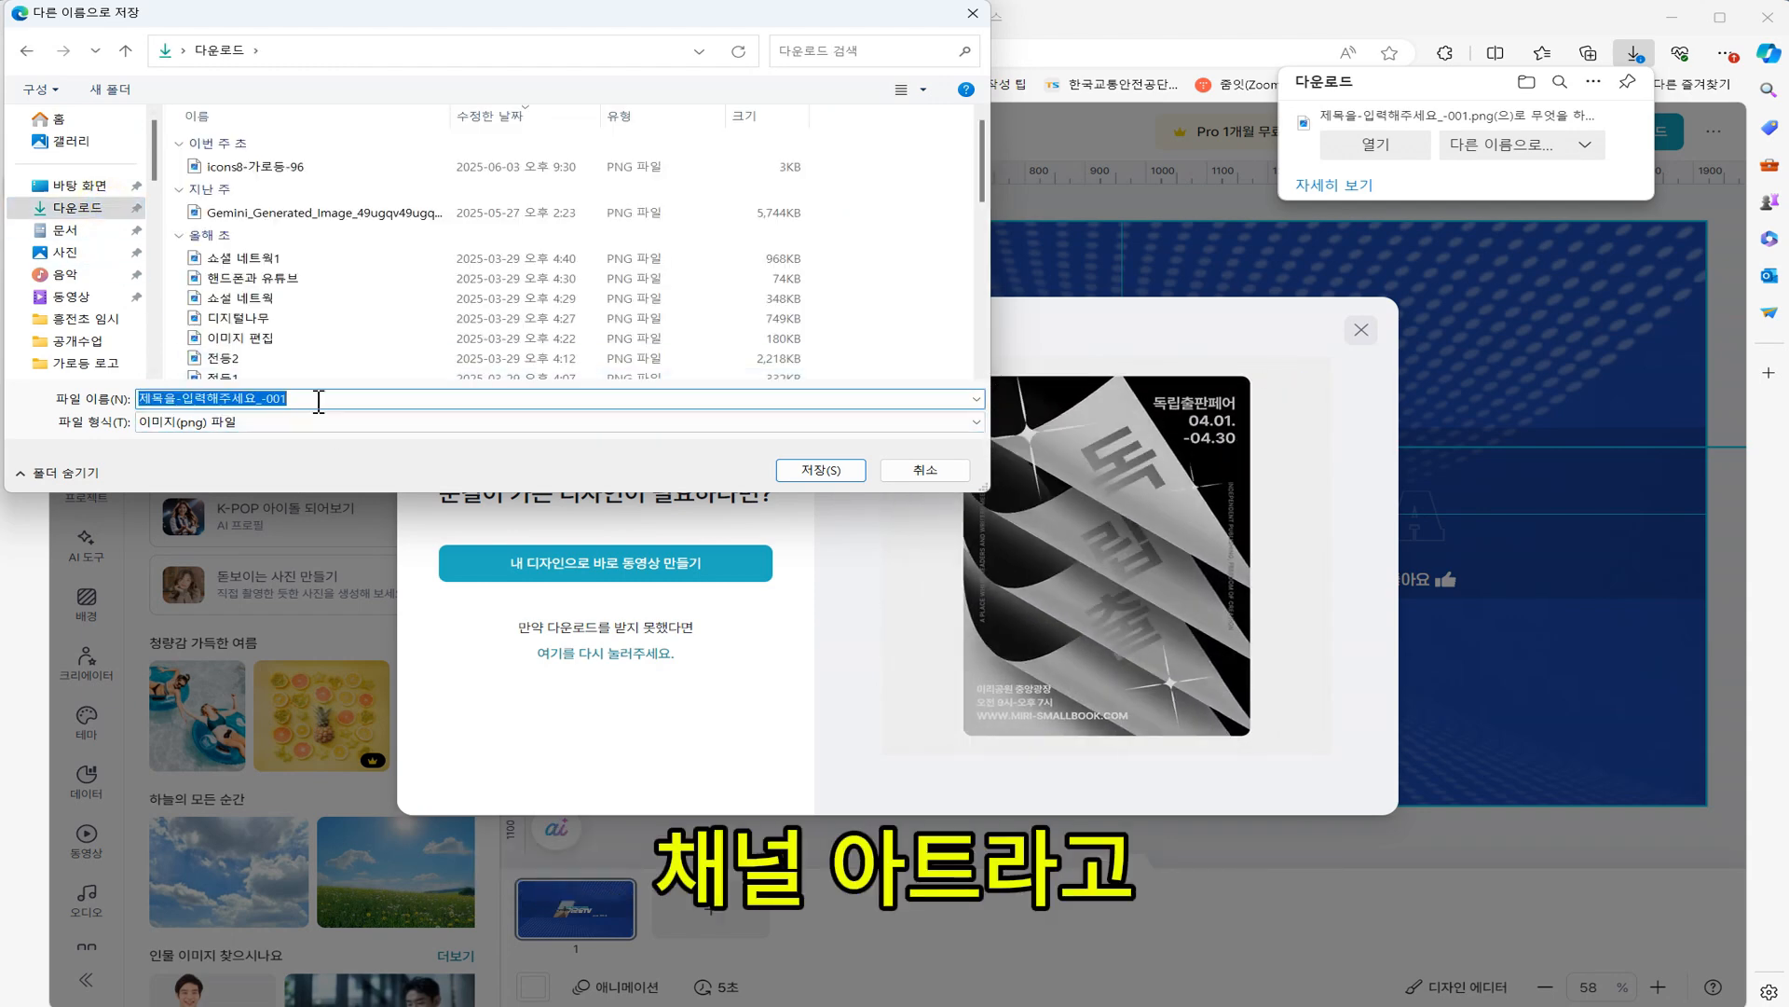
type("채널아트")
left_click(820, 469)
key("n")
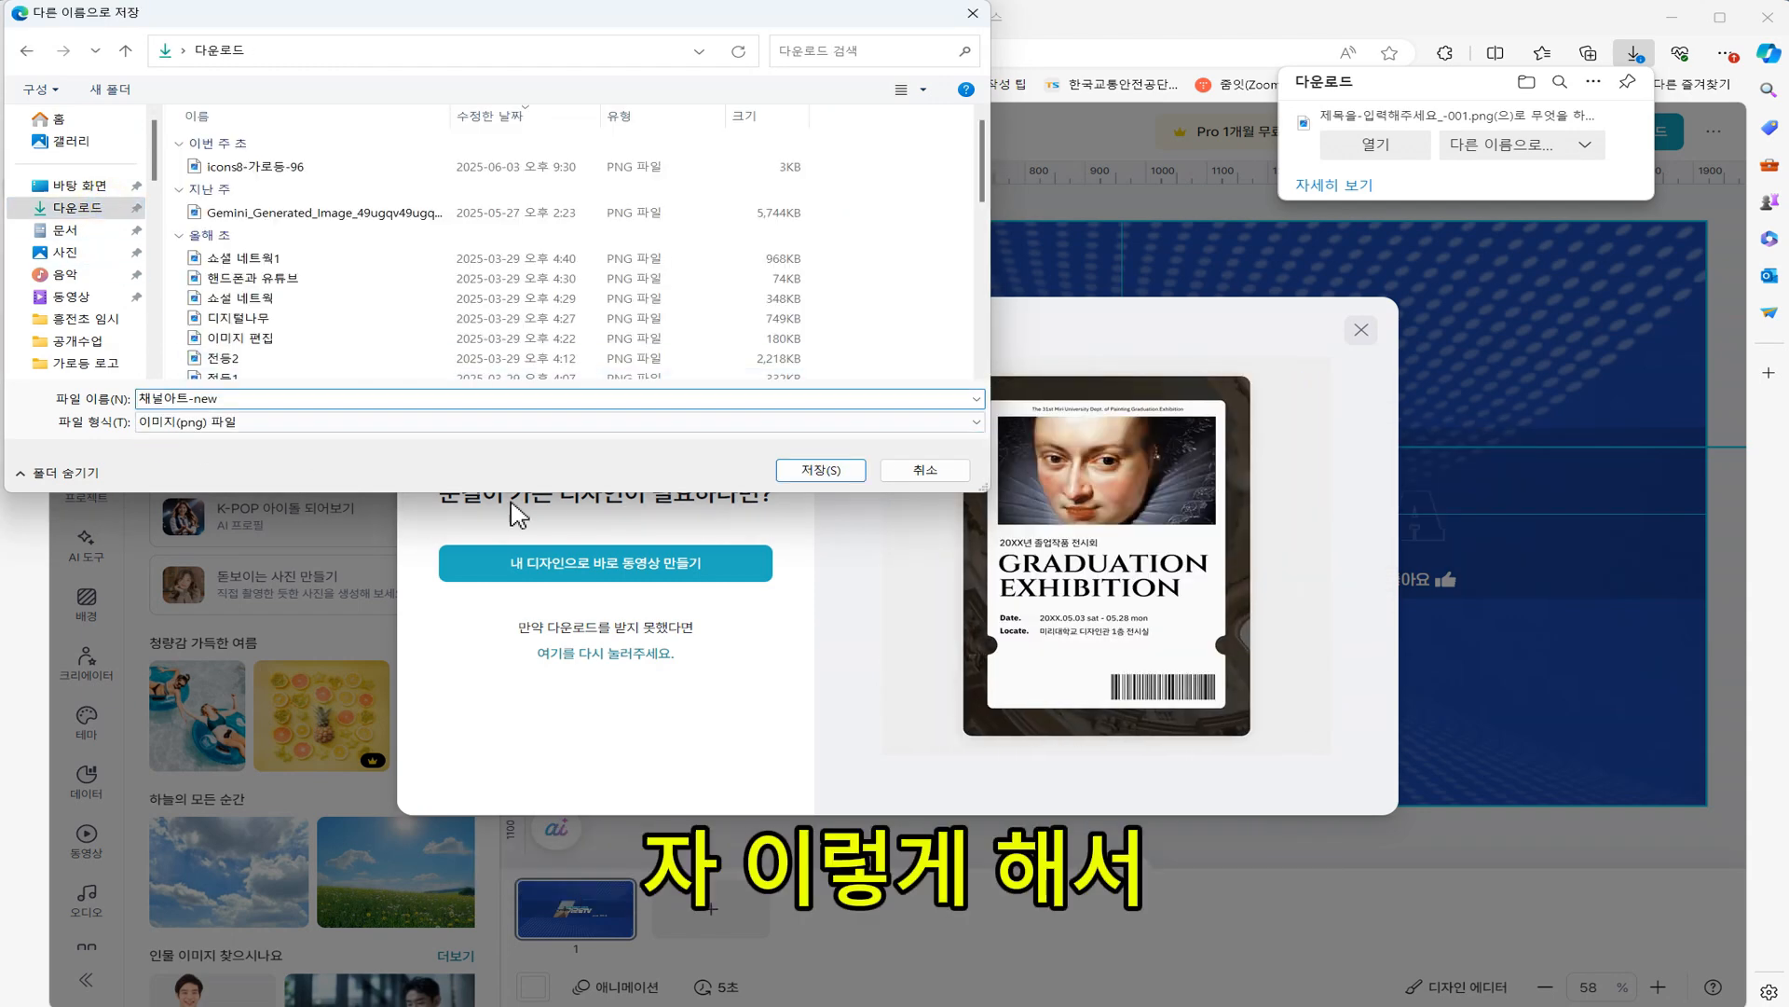
left_click(820, 470)
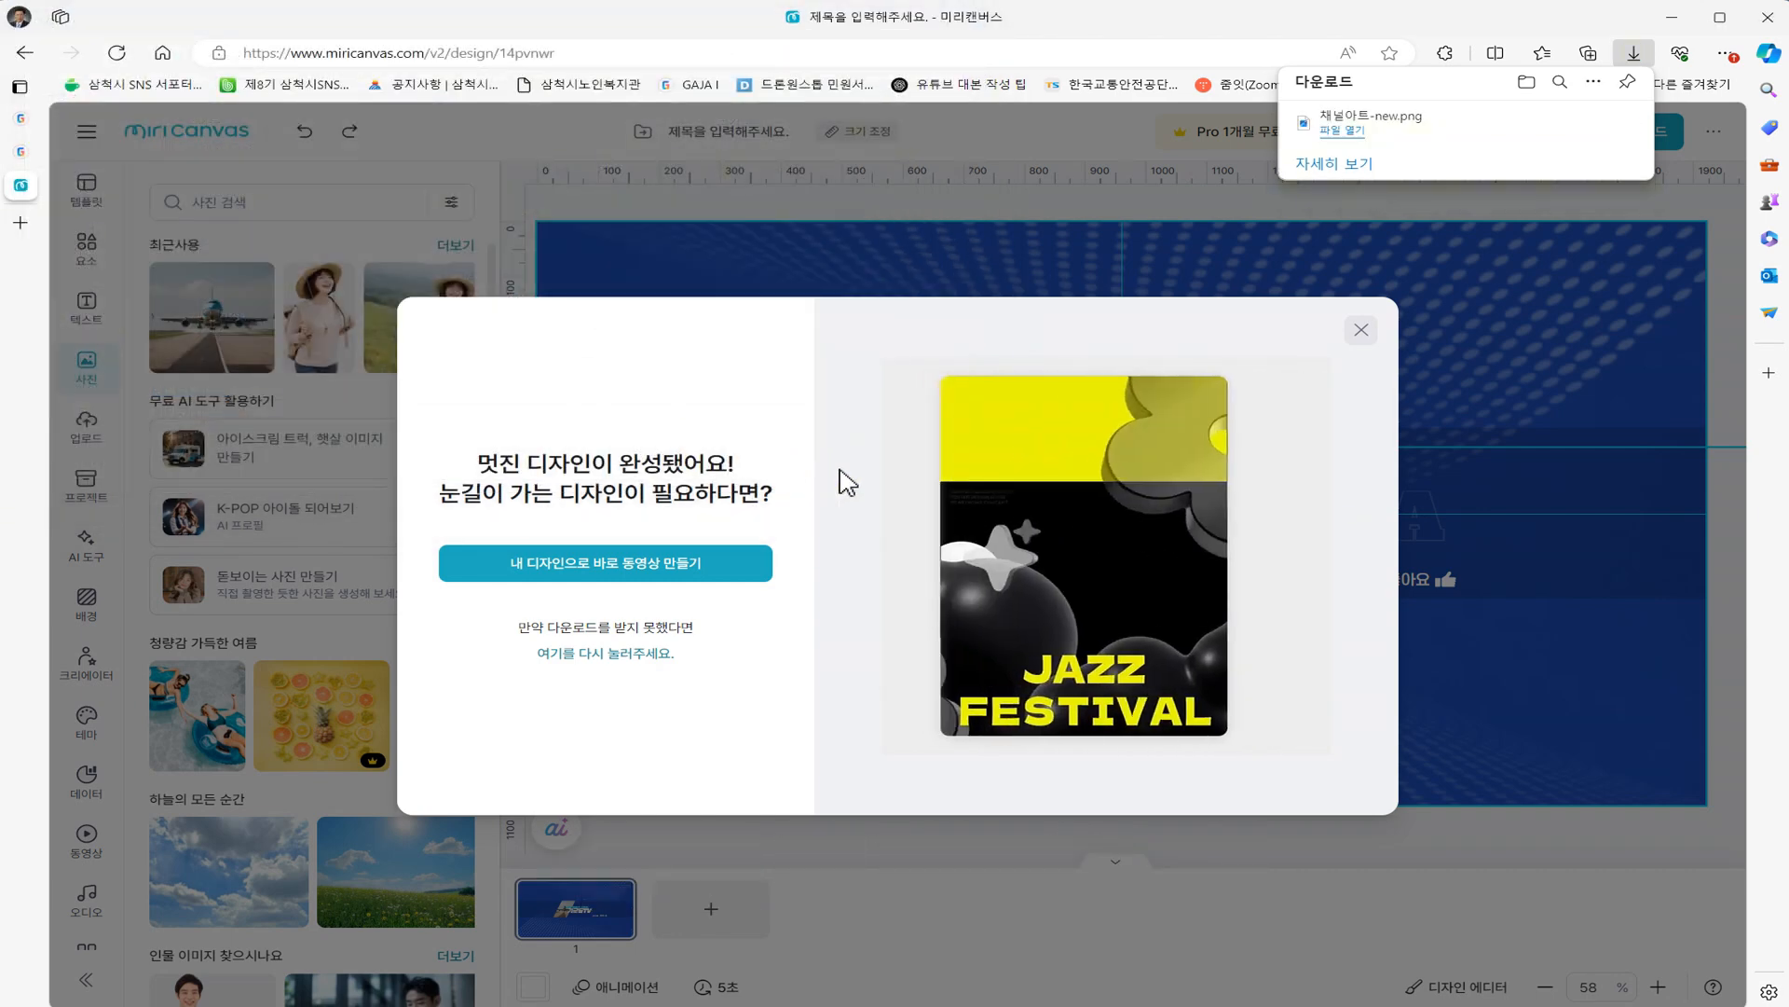
left_click(1360, 332)
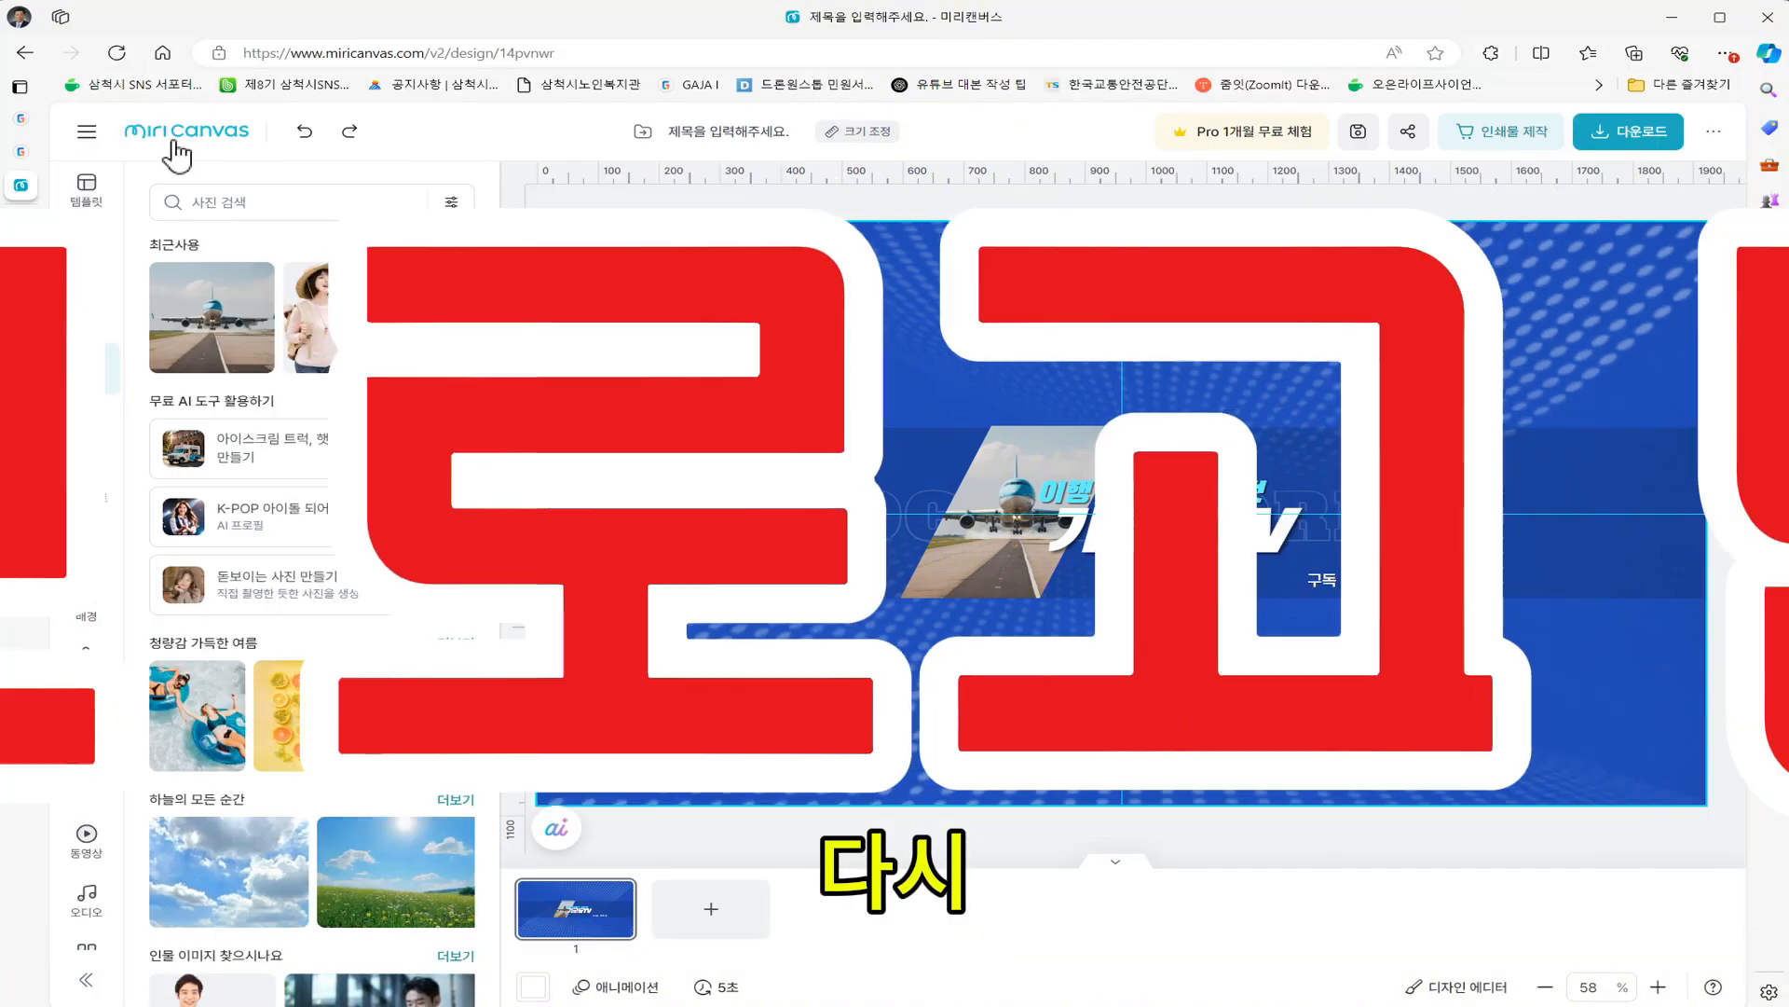
left_click(197, 138)
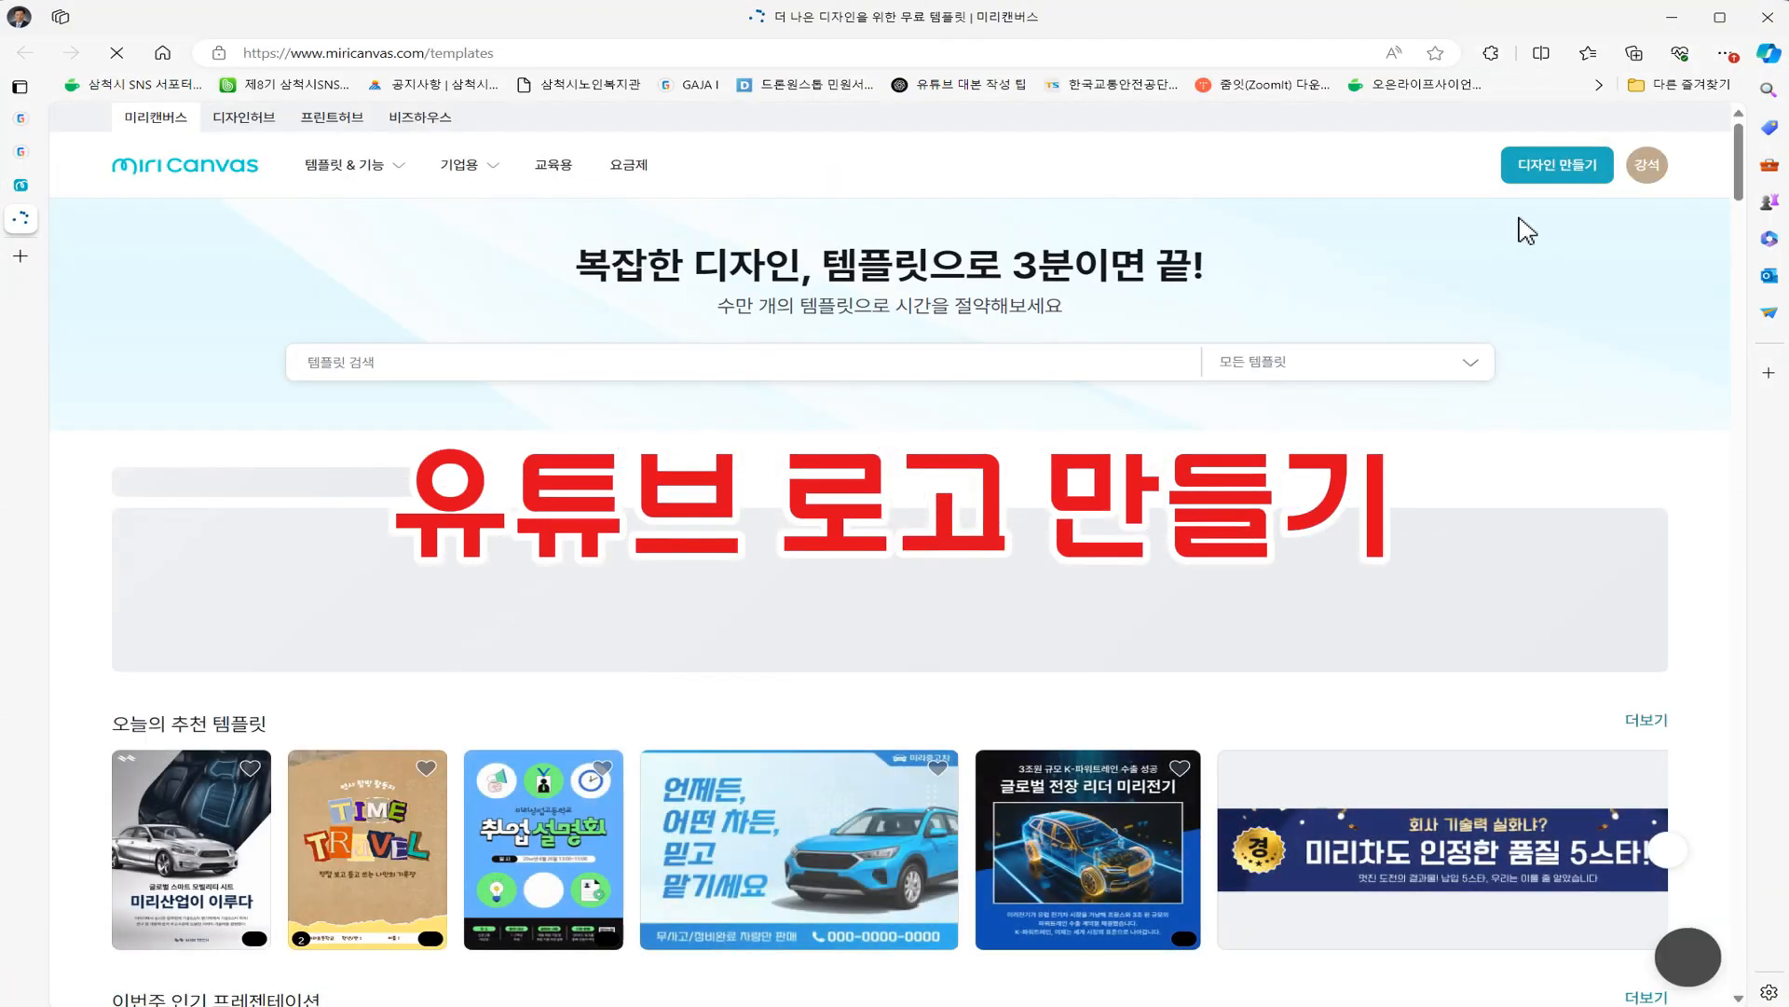
In a blank design, have the AI logo maker draw a 가로등TV streetlamp logo fading toward the bottom.
left_click(1576, 169)
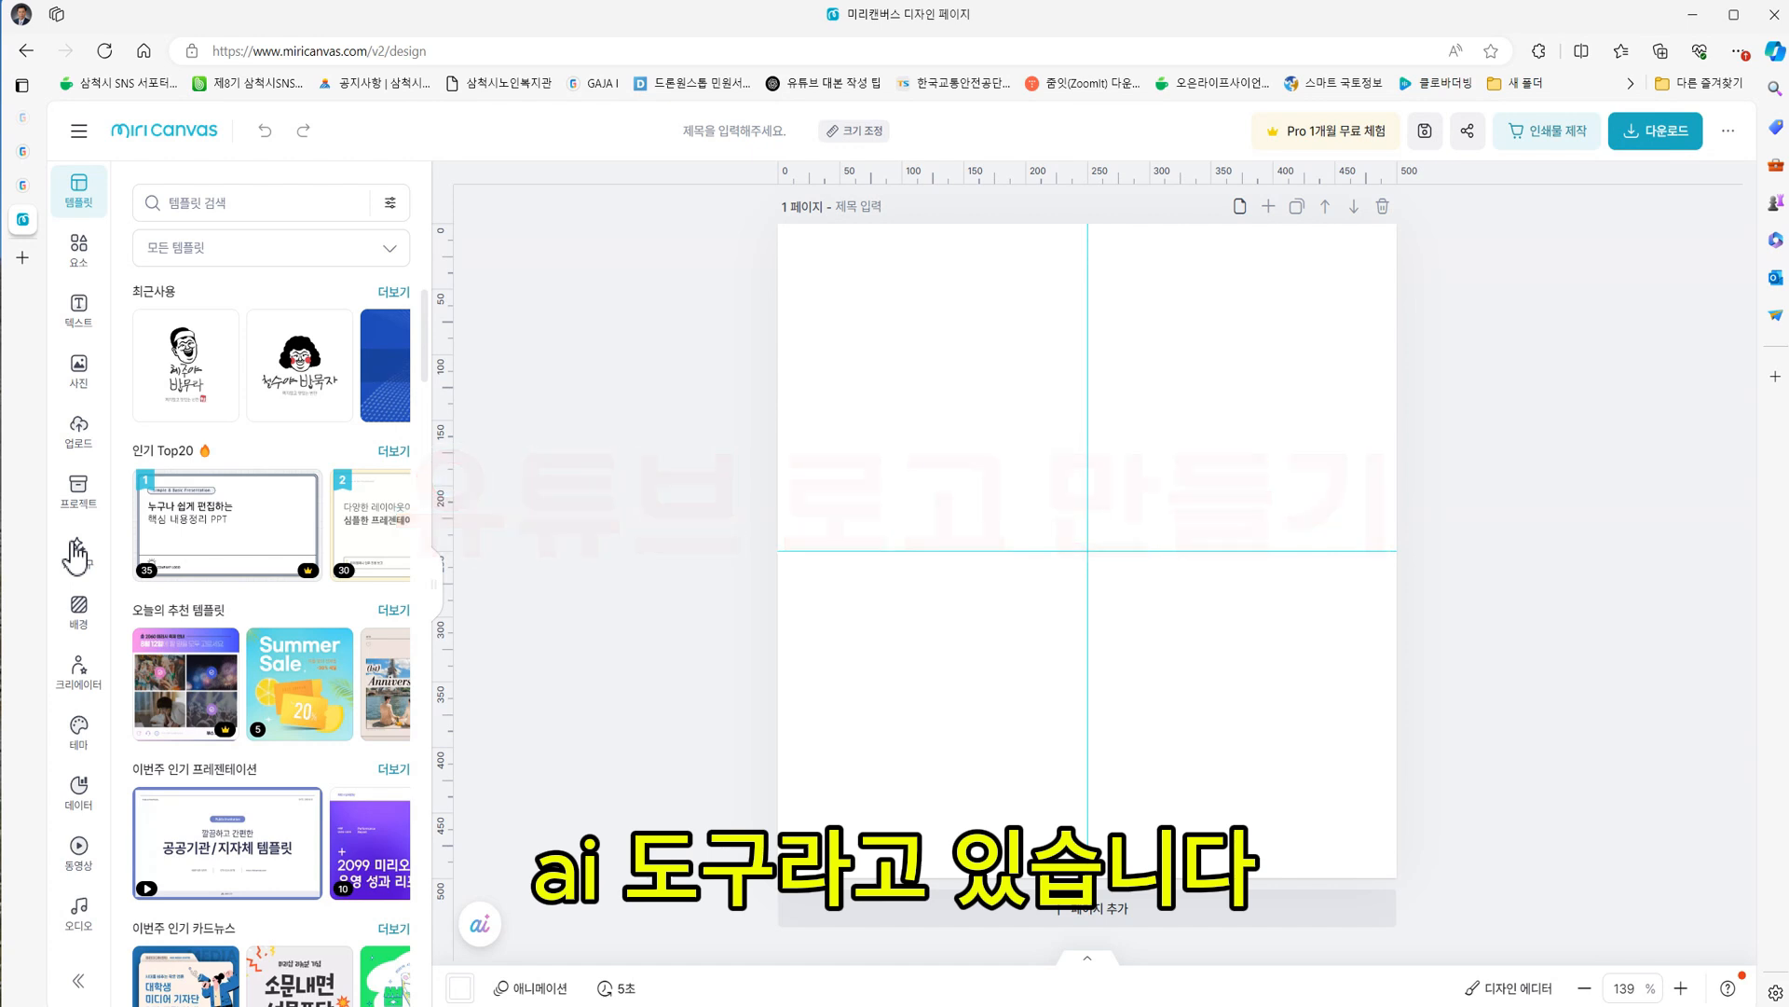
left_click(78, 550)
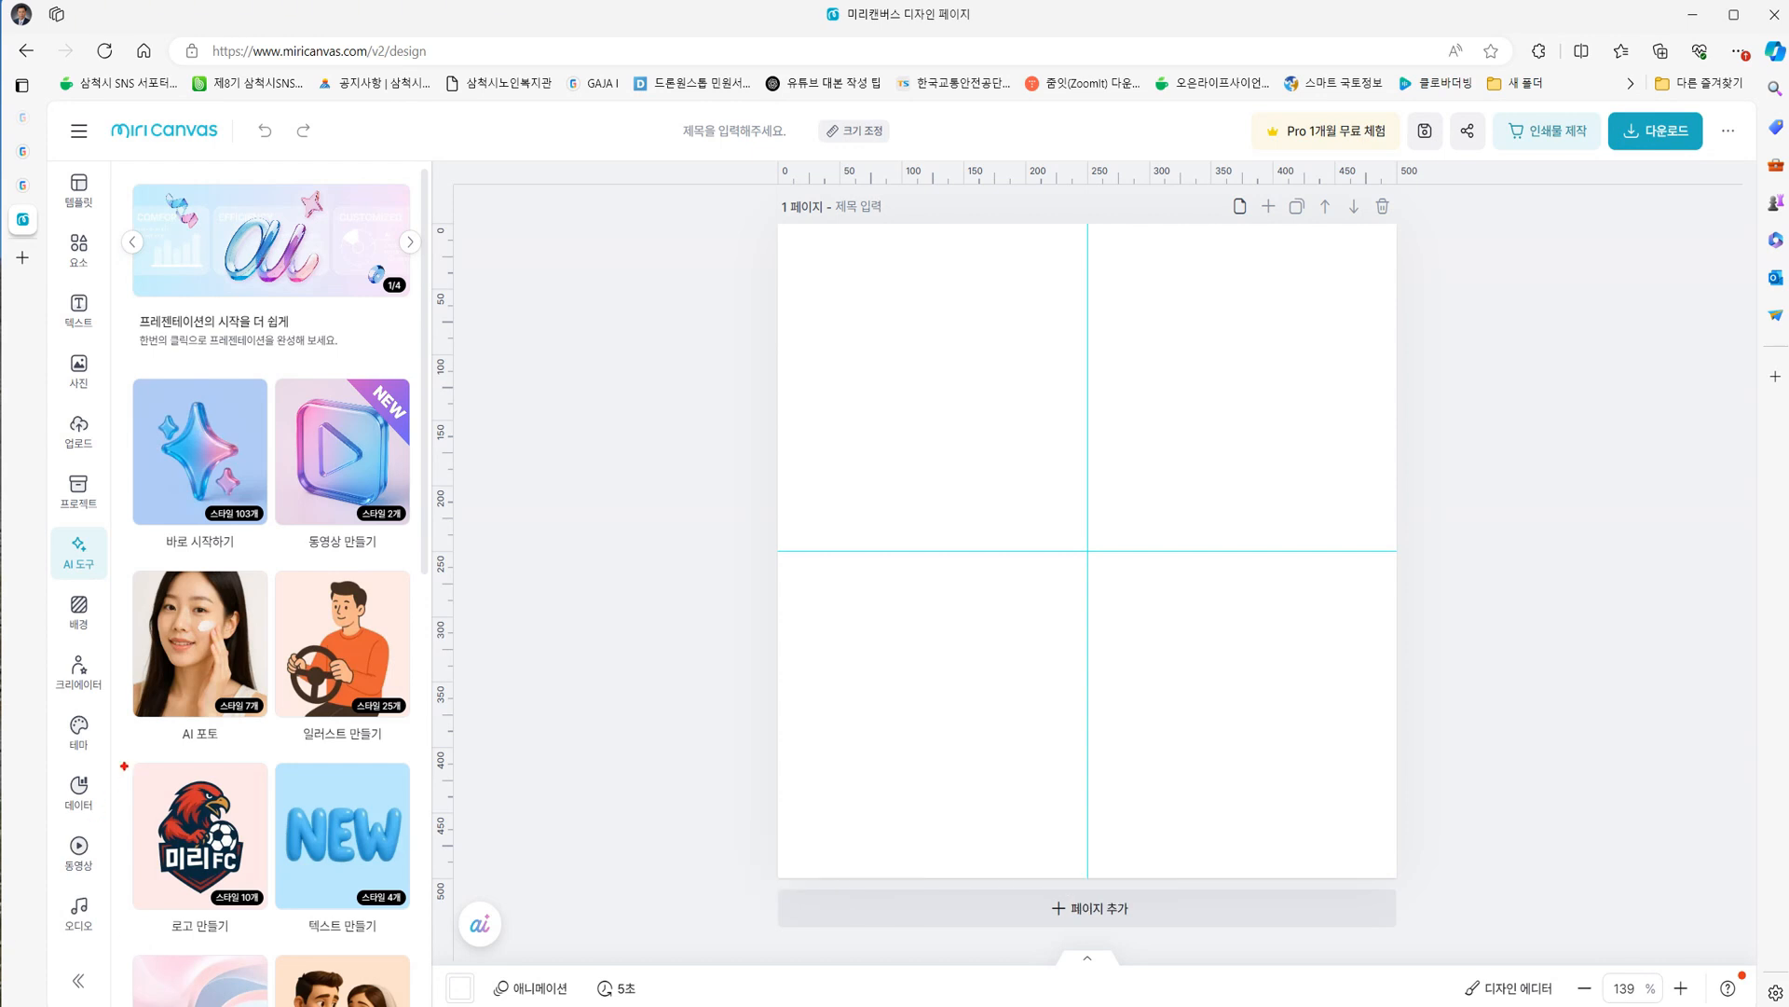
left_click_drag(129, 759, 274, 940)
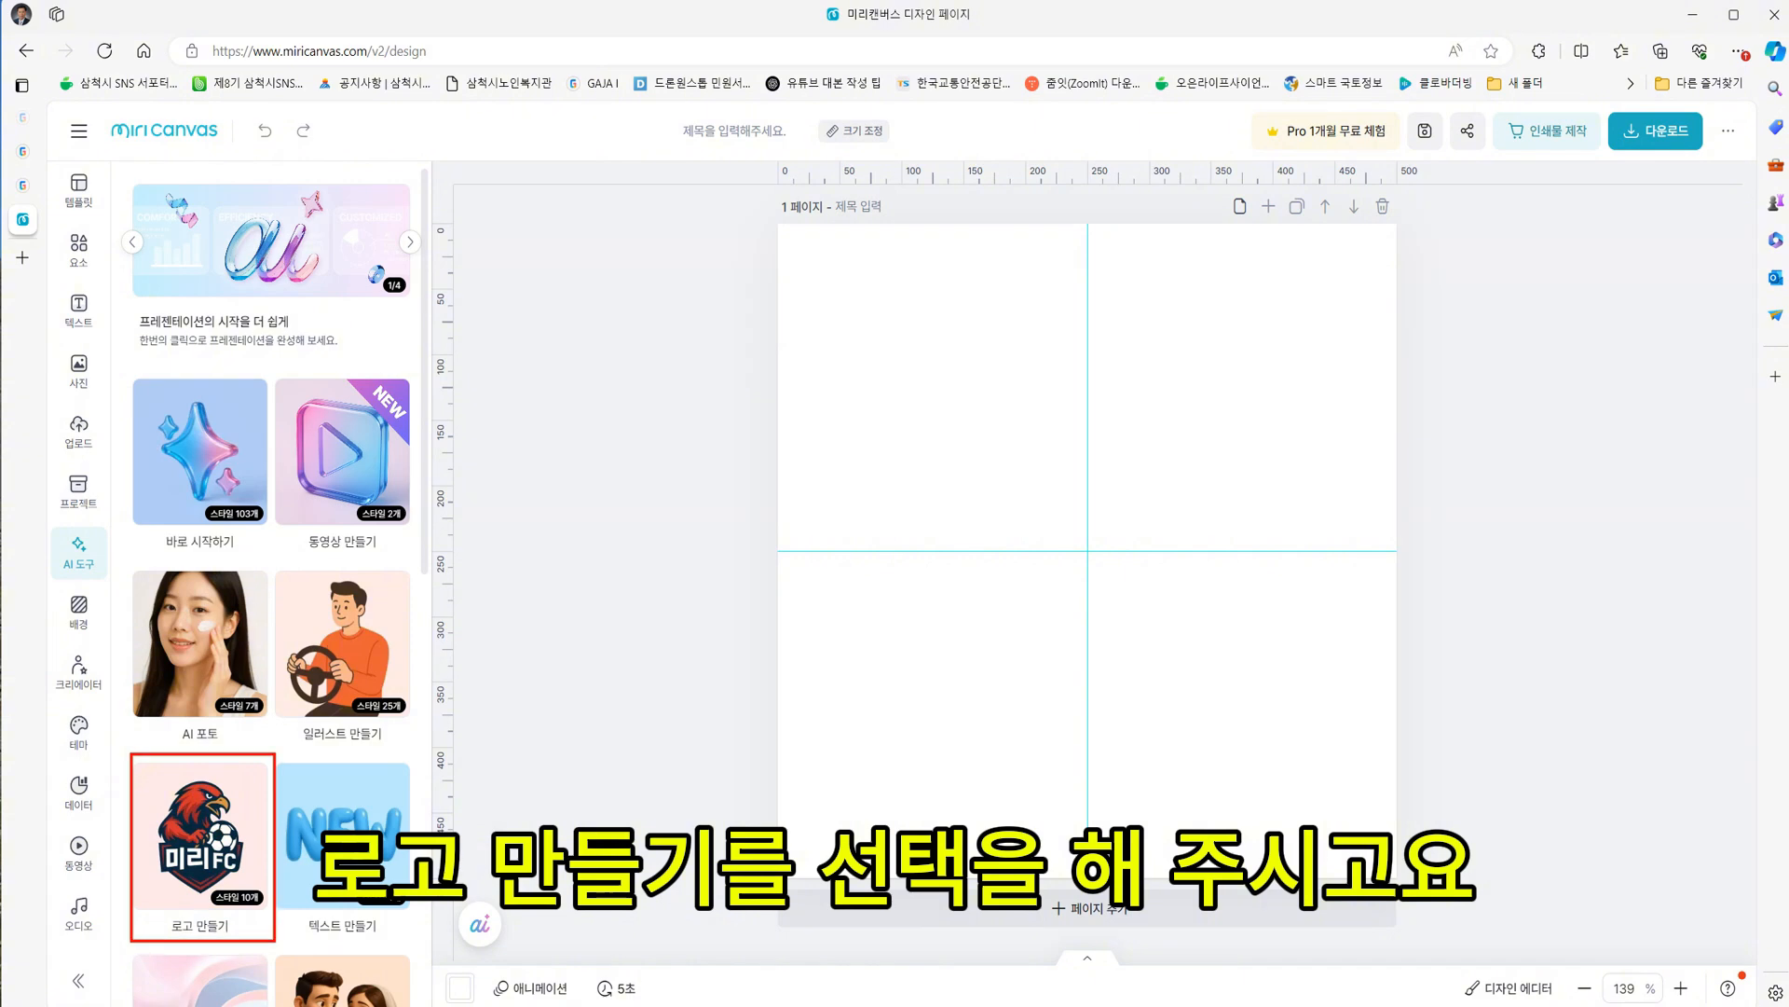
key("Escape")
left_click(201, 848)
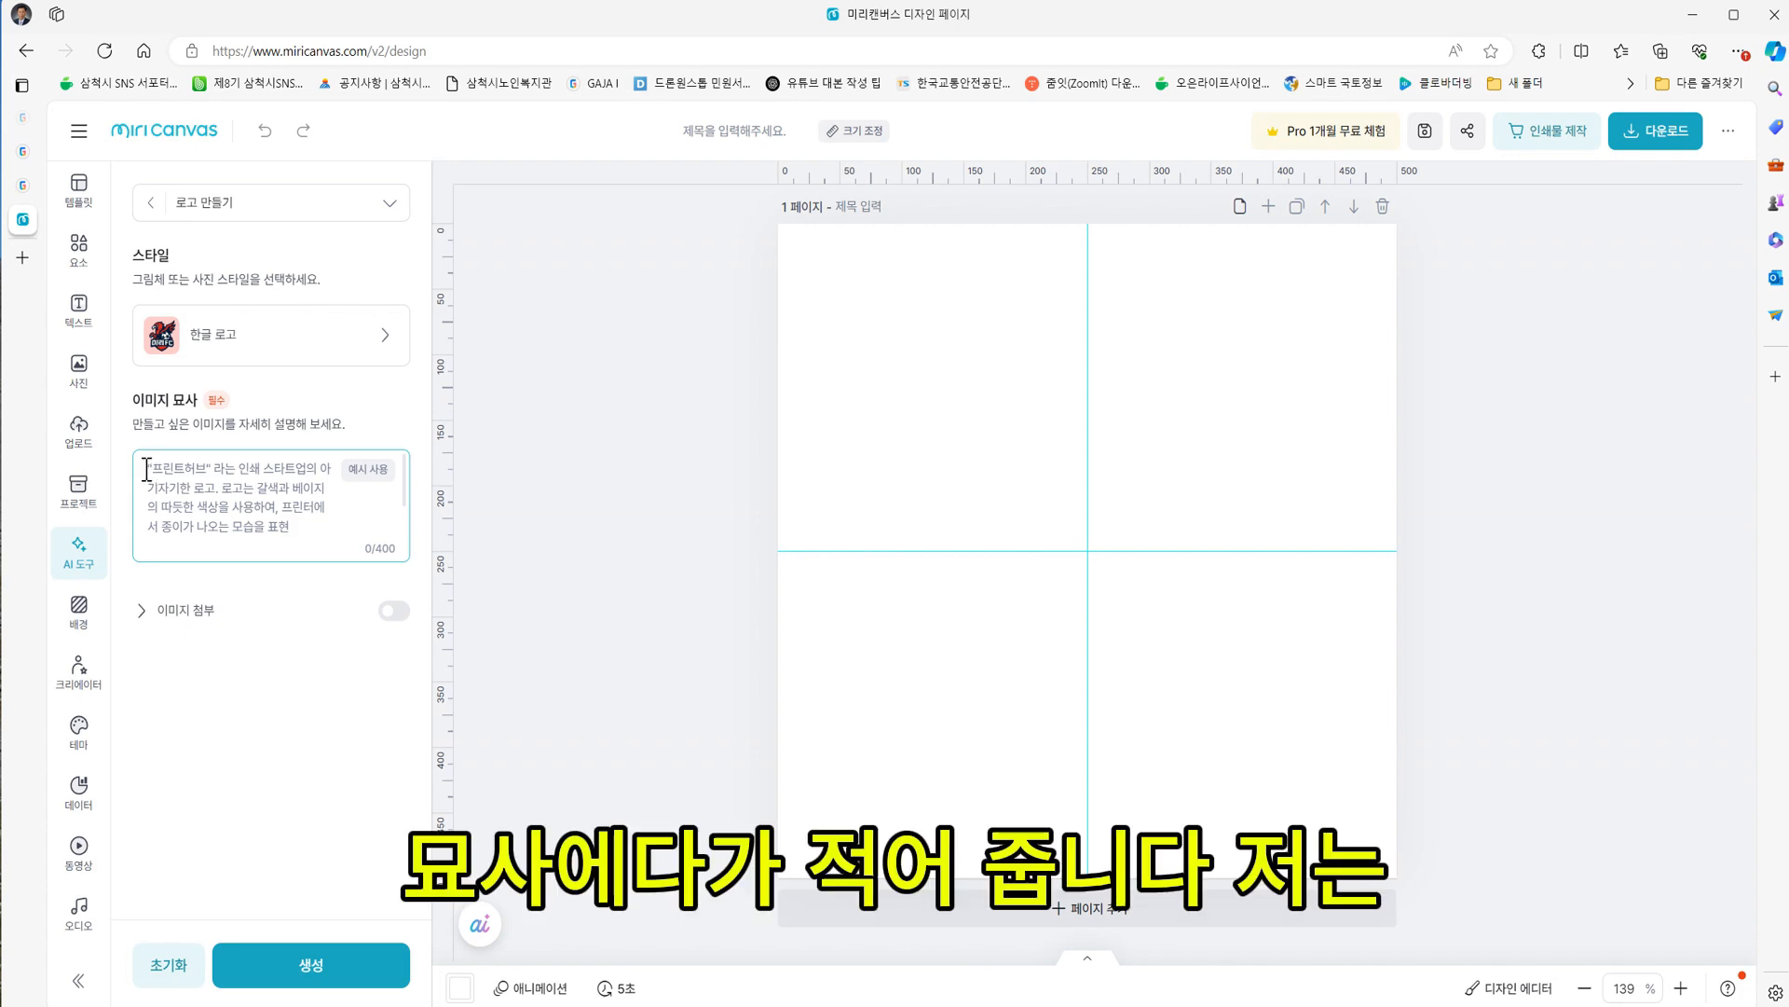
type("\"가로등TV\"라는 문구를 넣고 가로등의 이미지를 그려서 아래부분이 점점 비쳐지는 ")
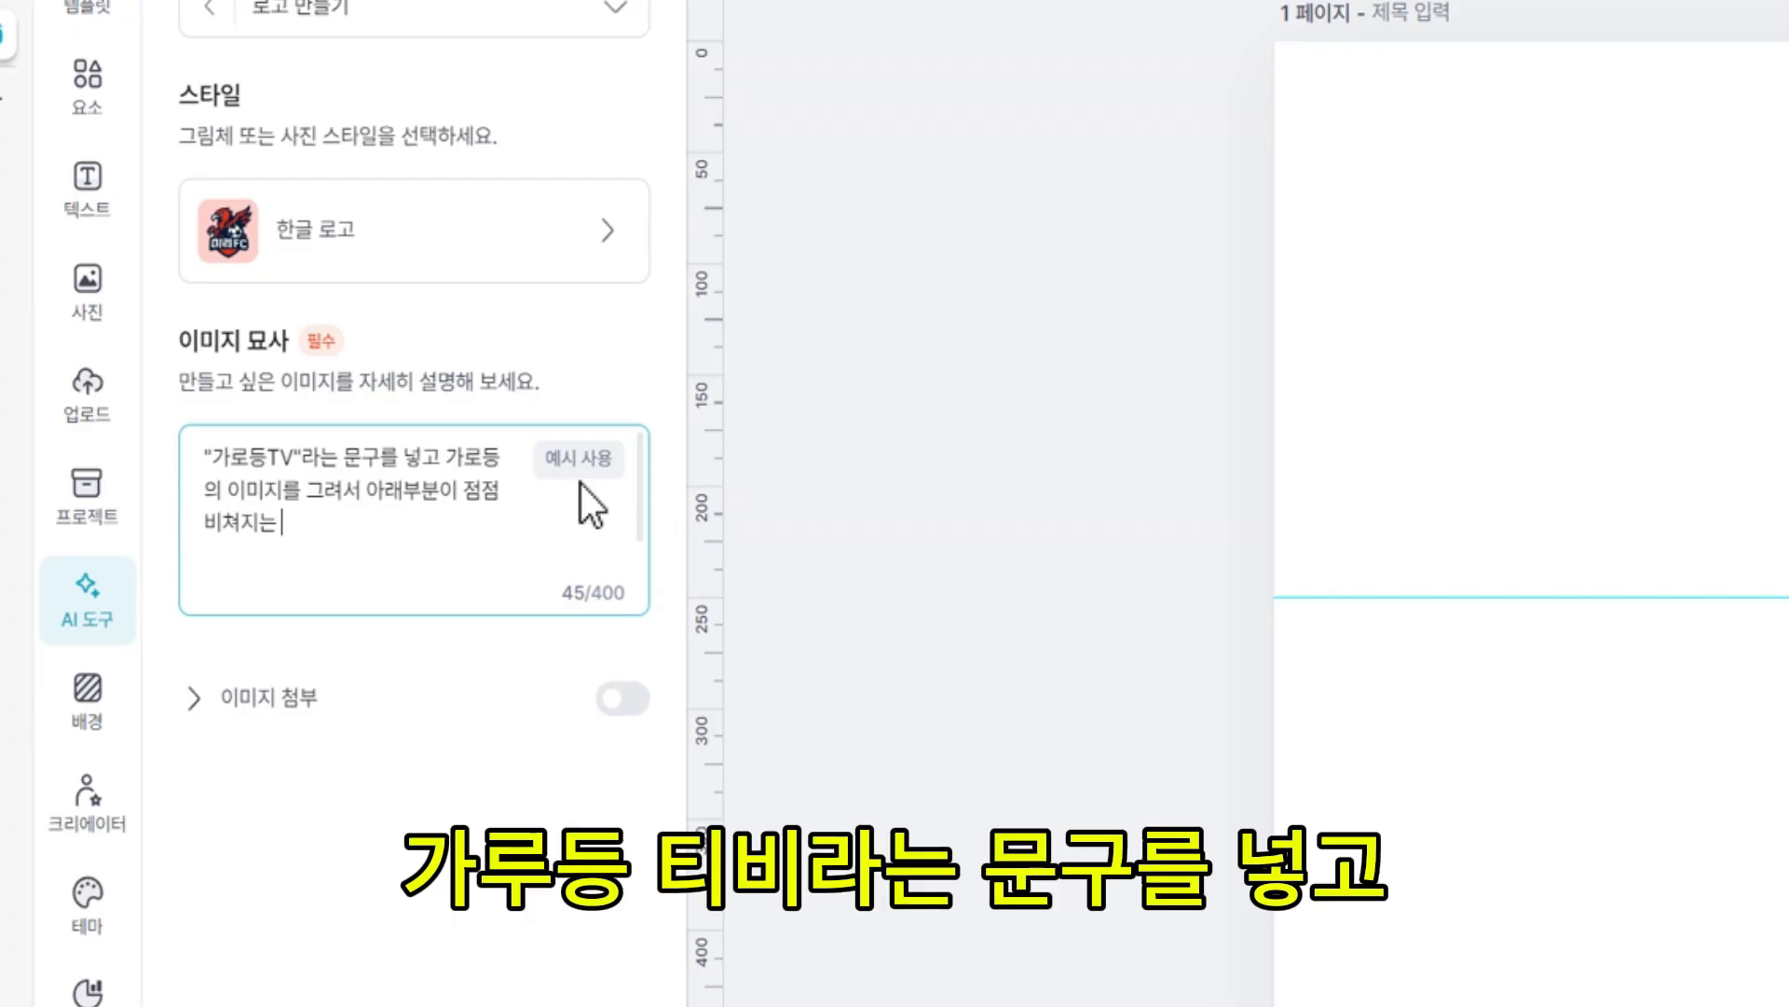
type("로고를 미")
type("들")
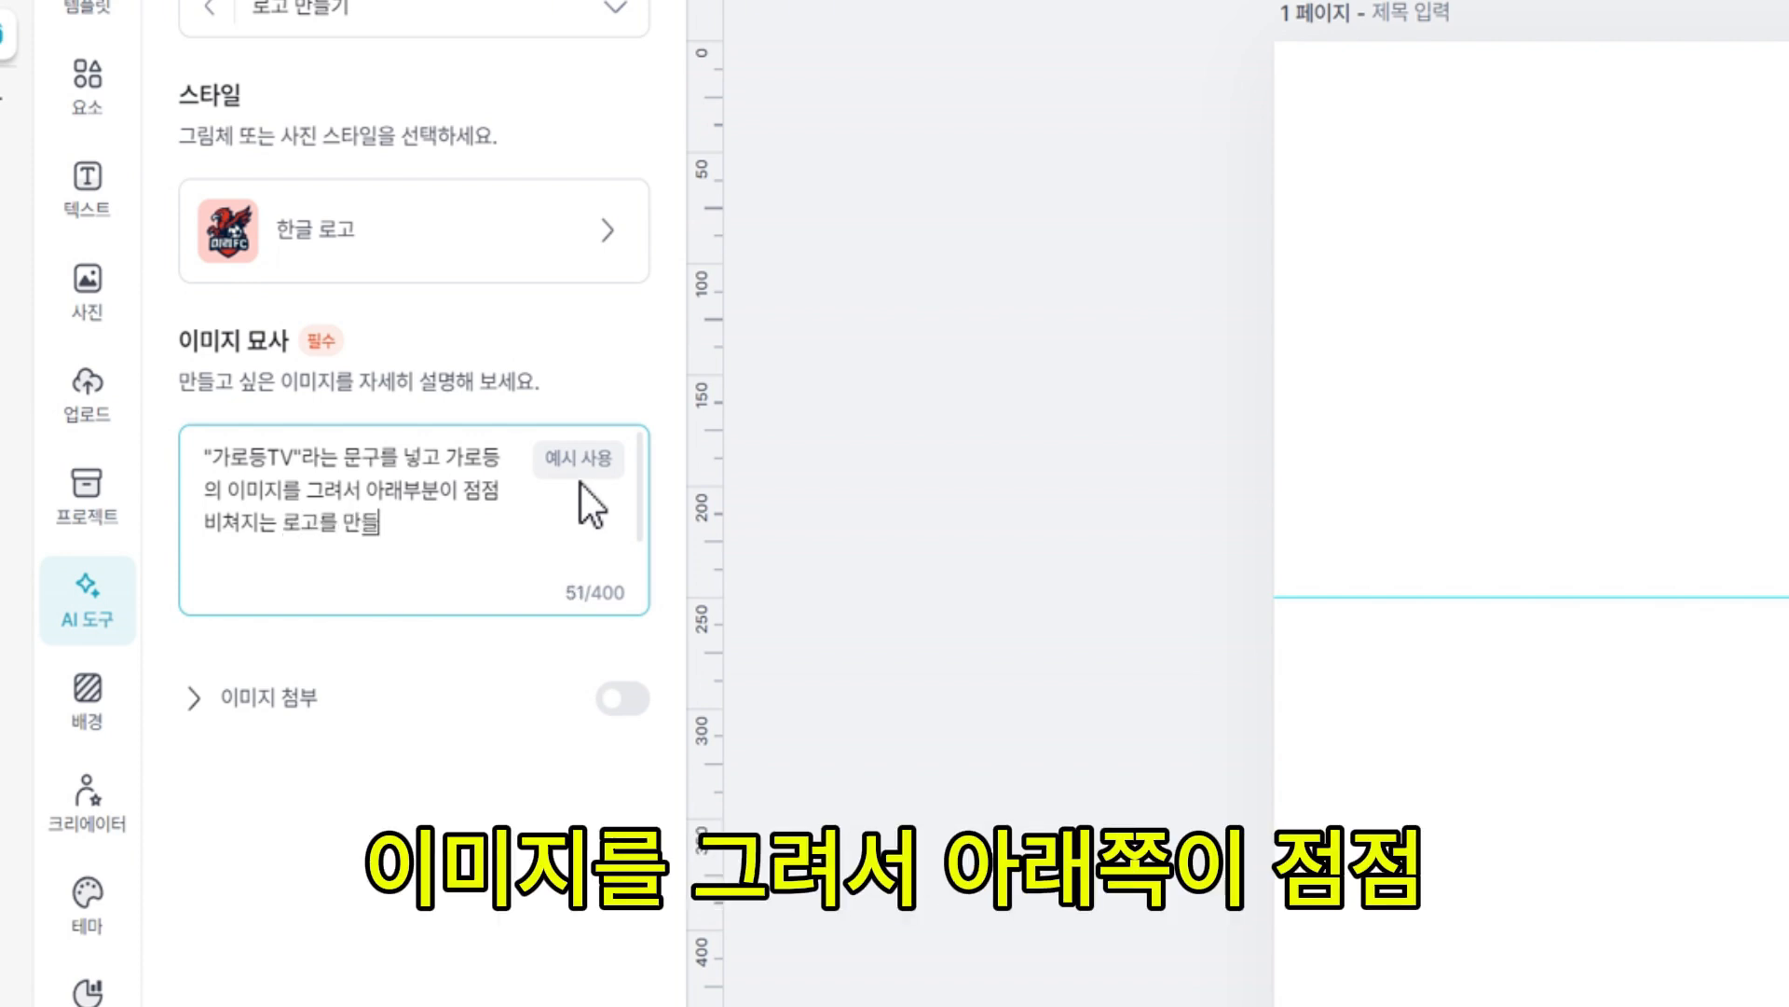
type("어주ㅓ")
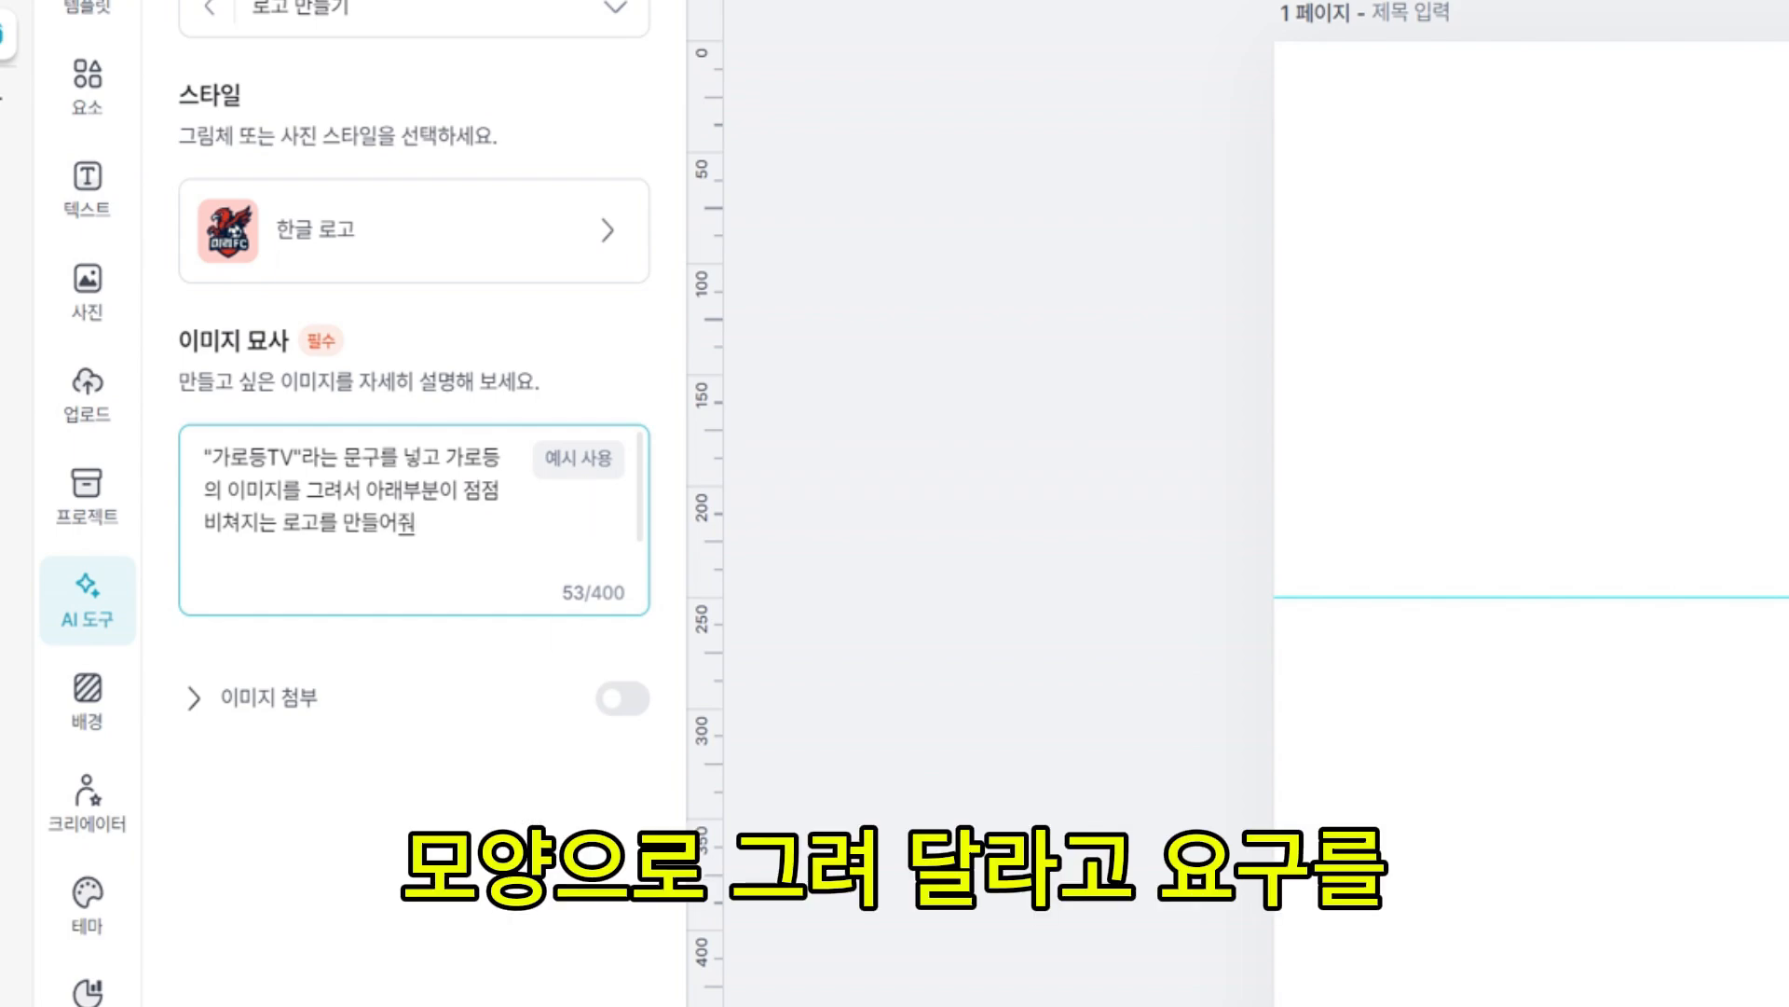
left_click(300, 960)
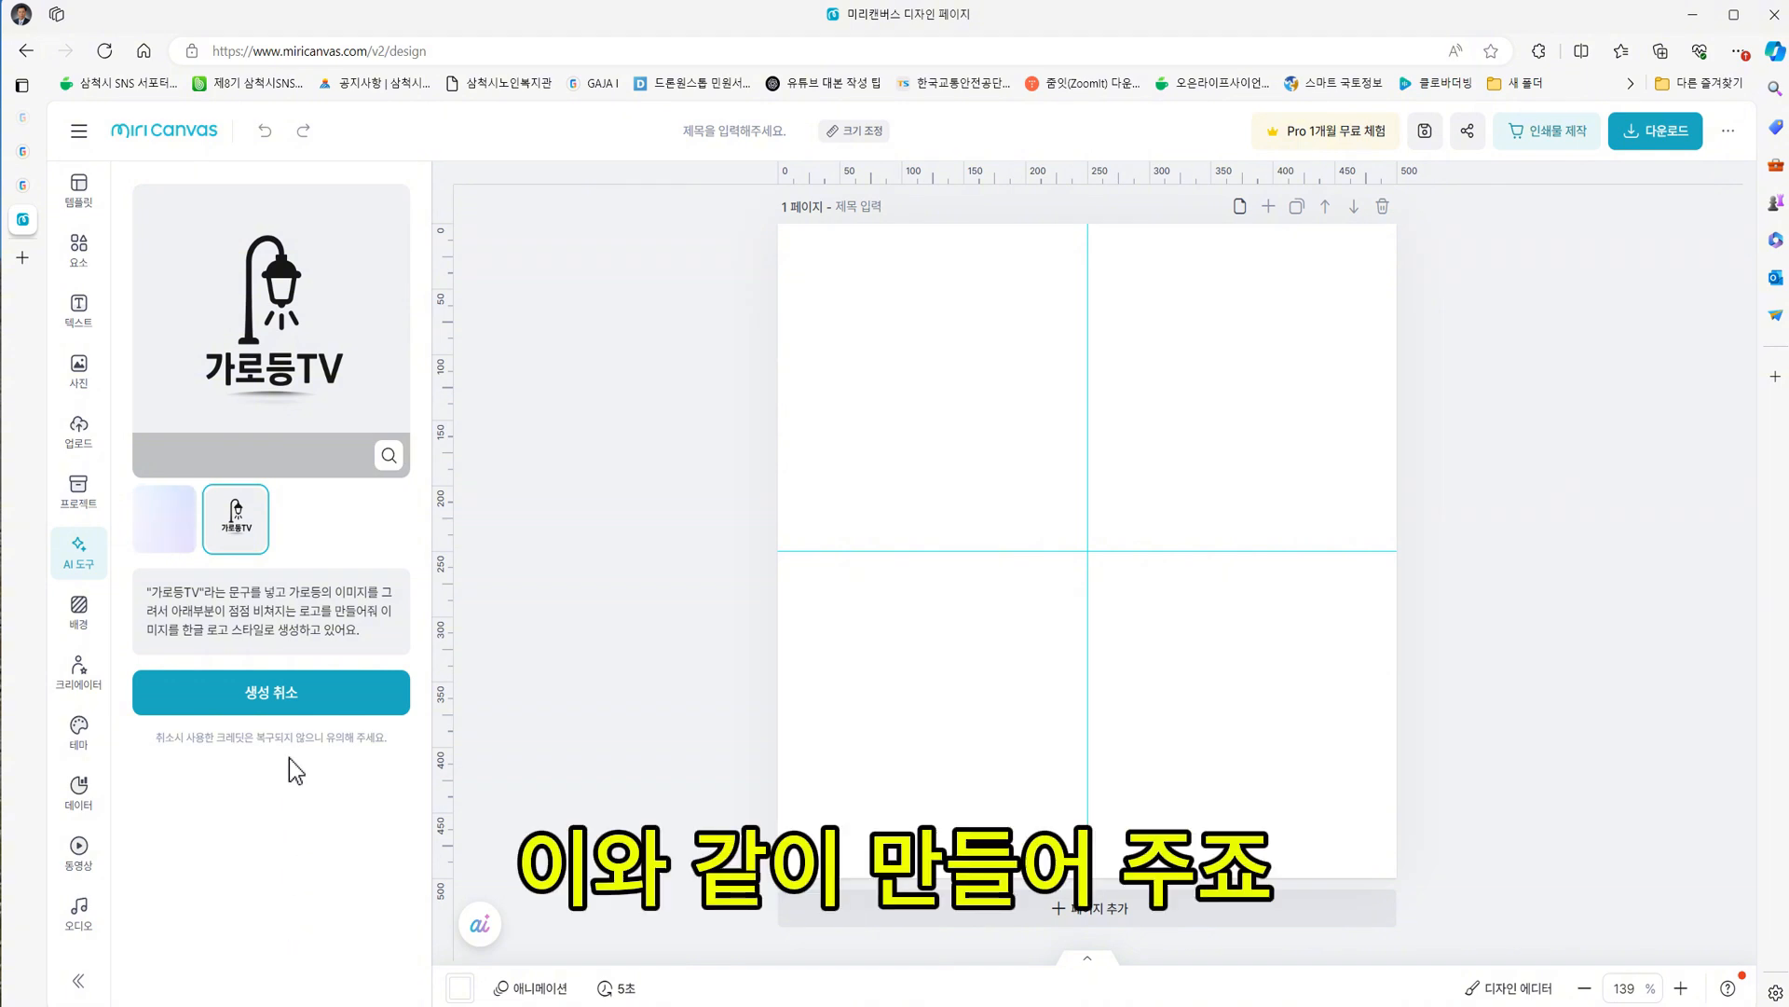
Add the generated 가로등TV logo to the page and nudge it slightly up and left.
mouse_move(284, 359)
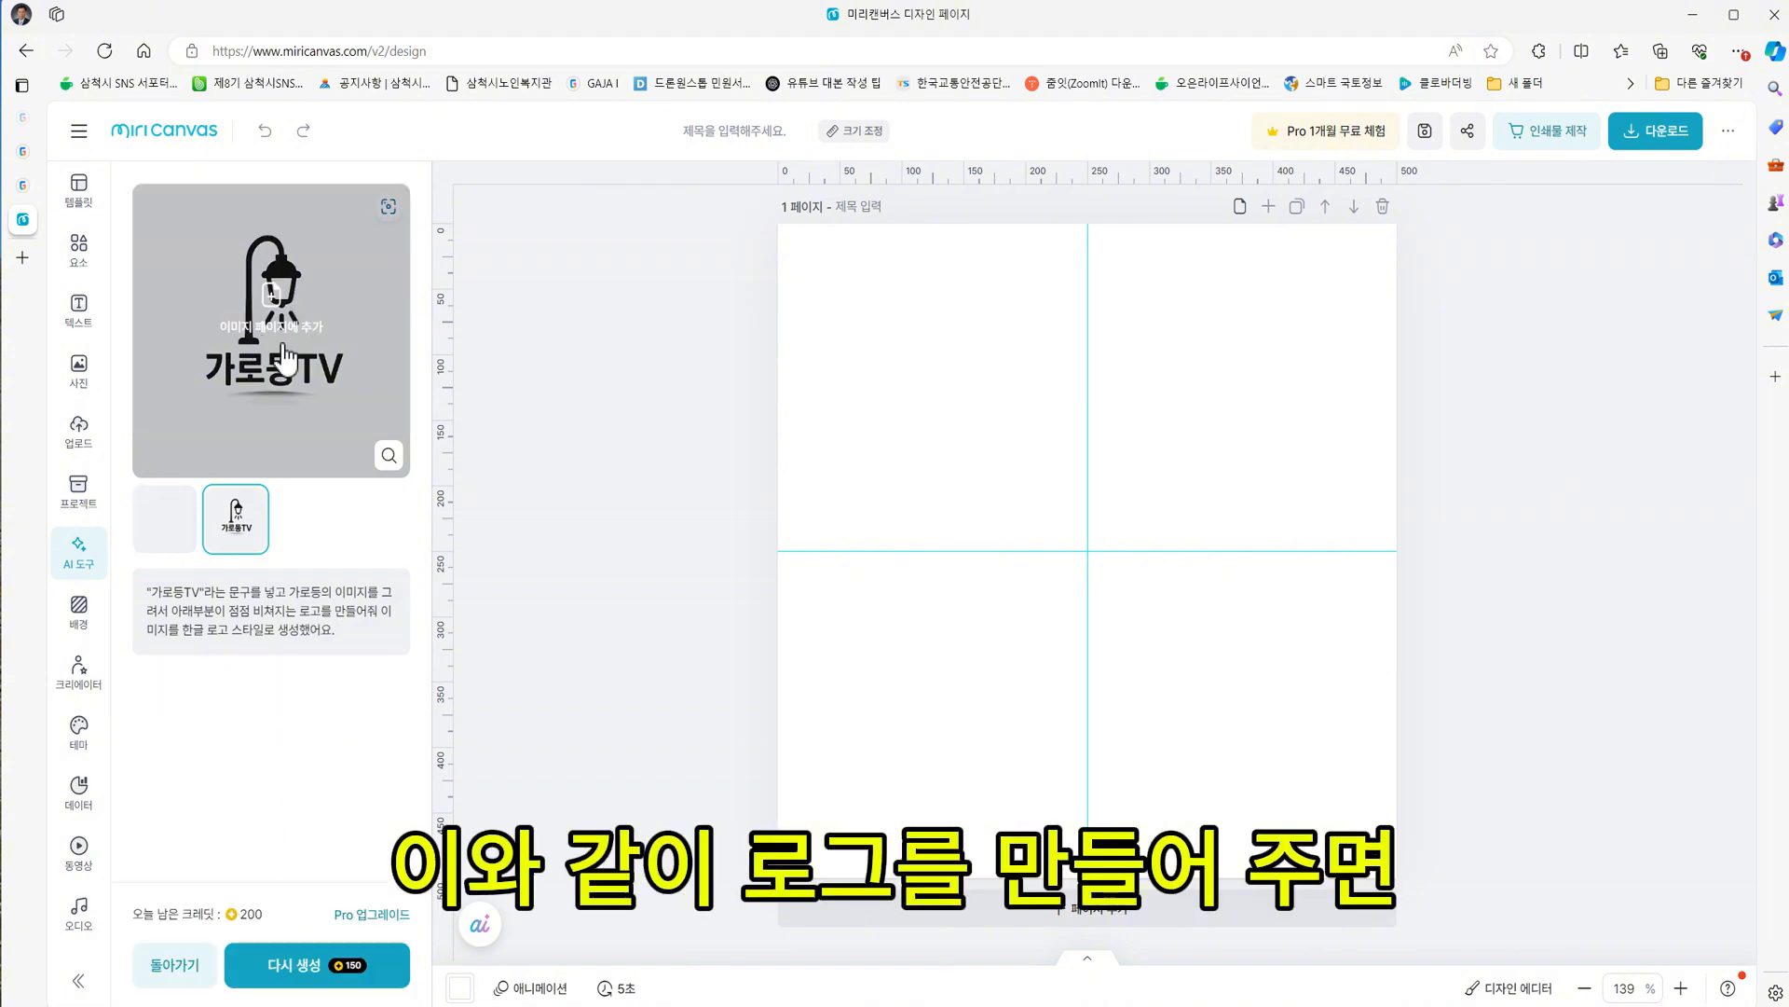
left_click(277, 296)
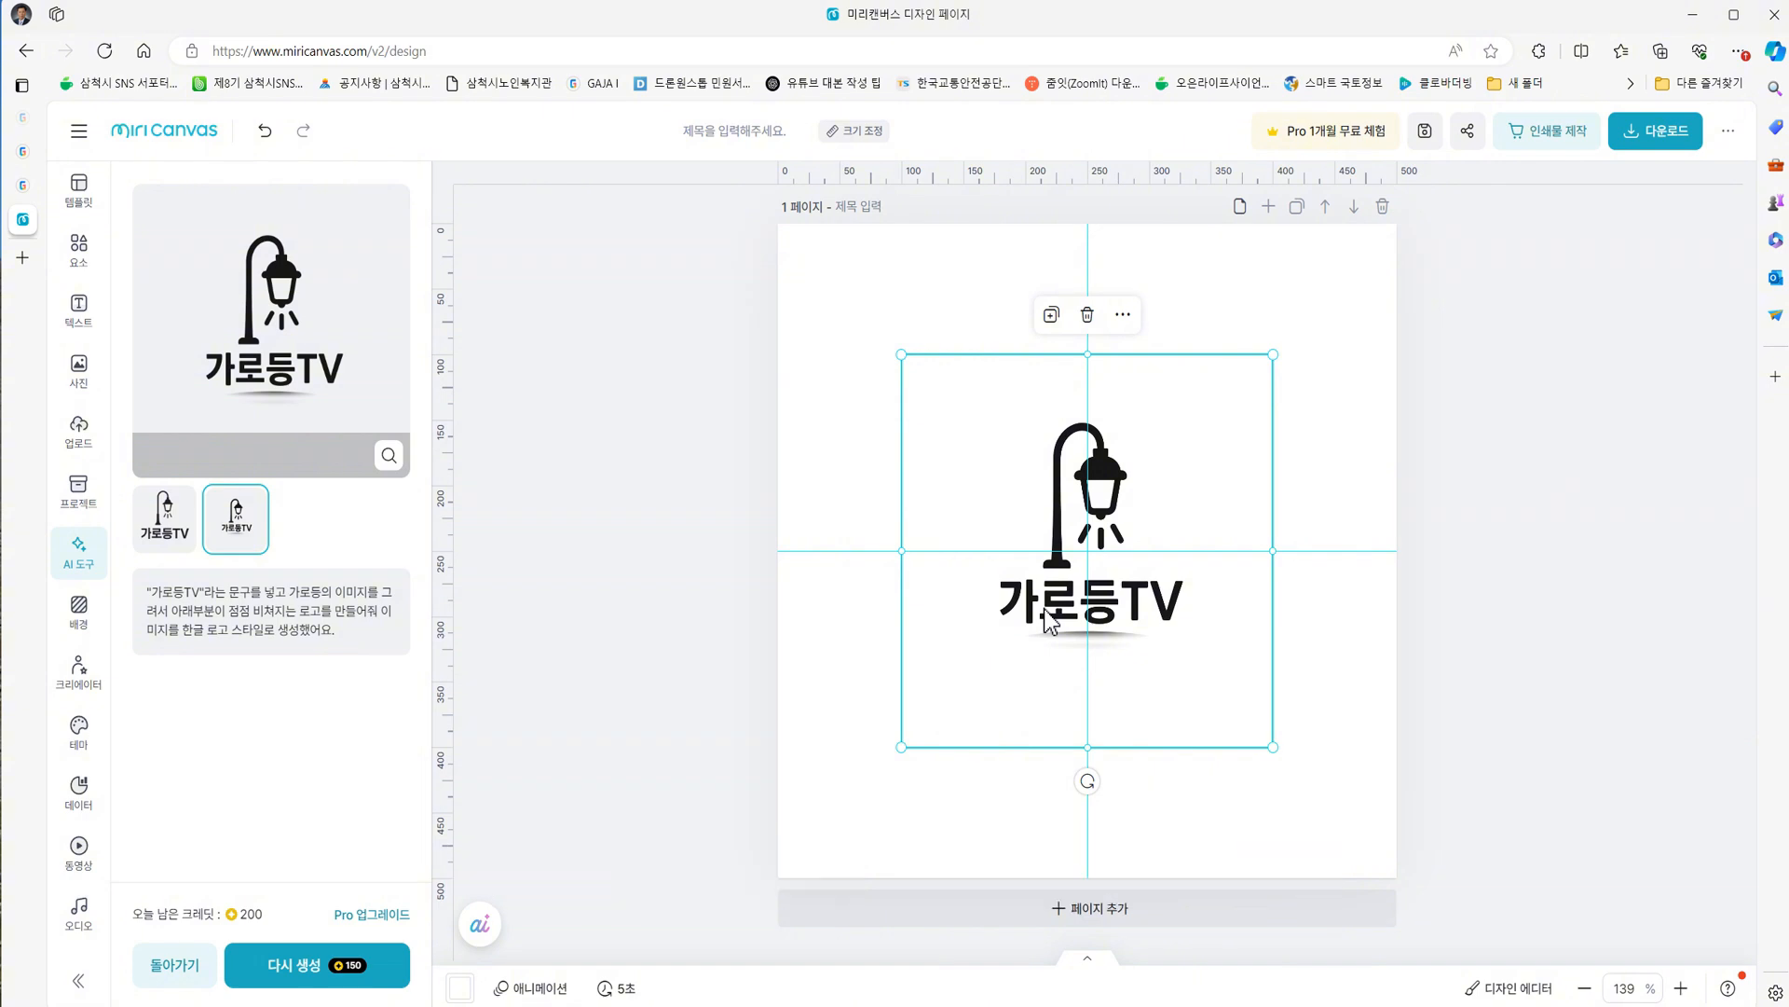
left_click_drag(1044, 607, 1035, 590)
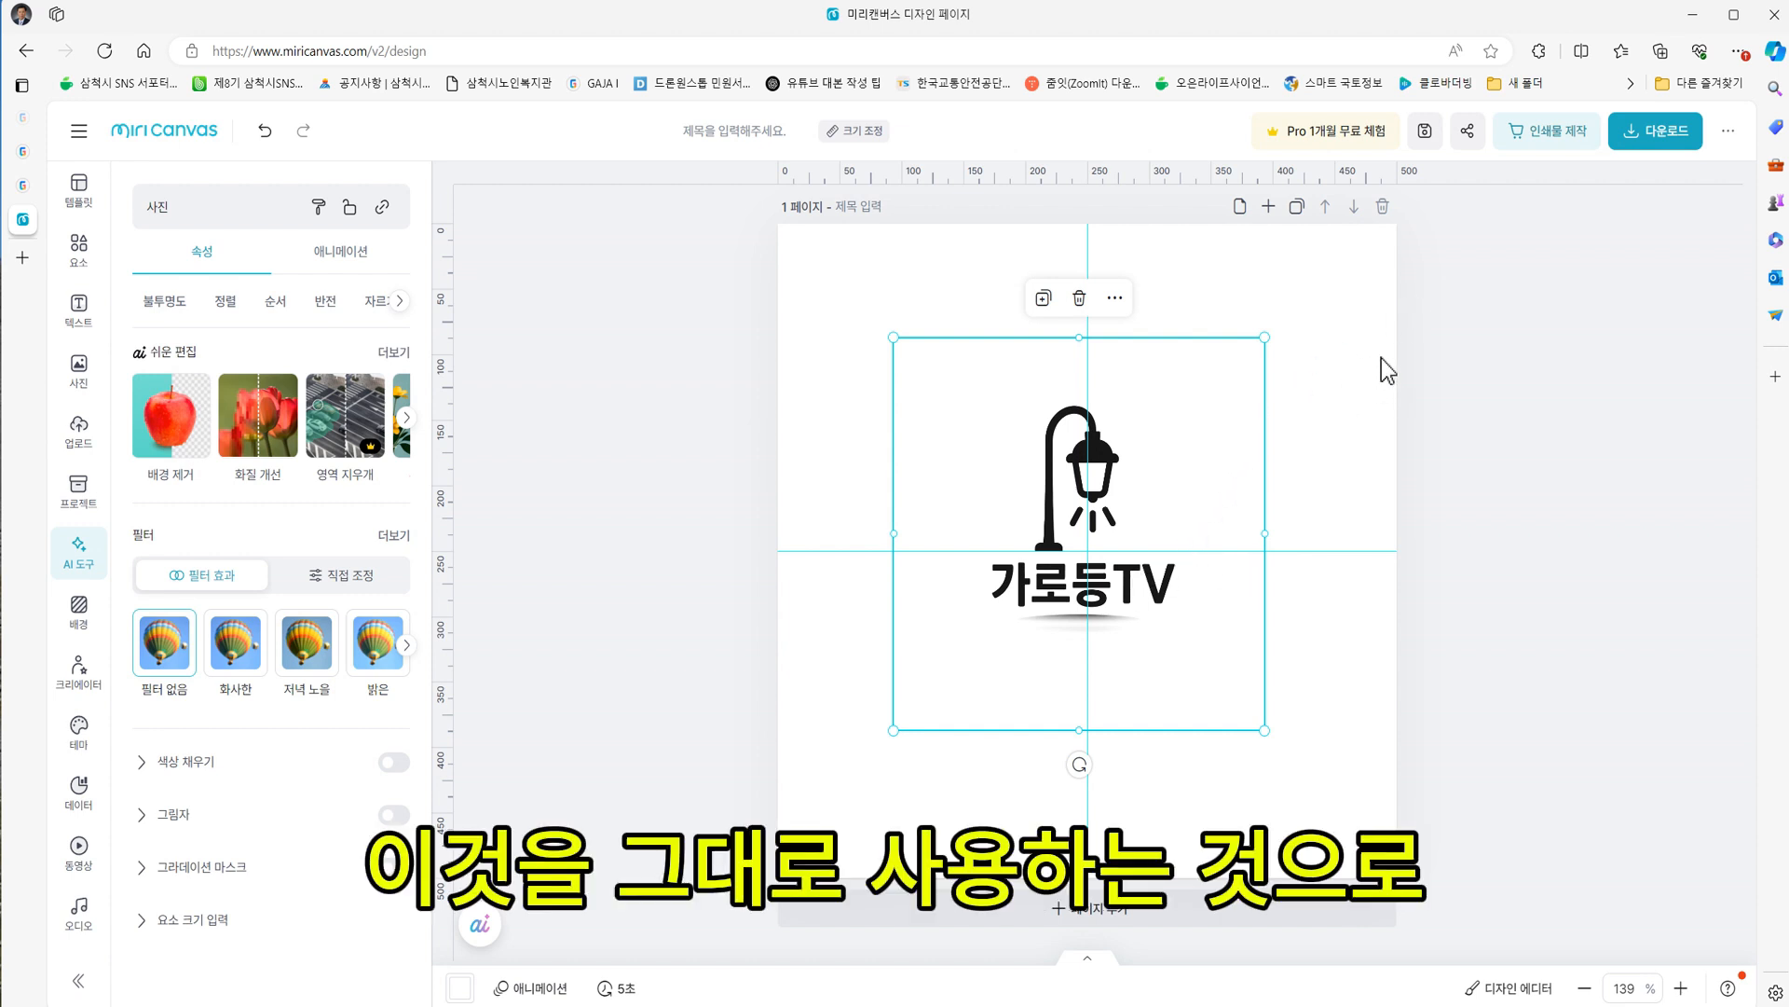
left_click(1675, 133)
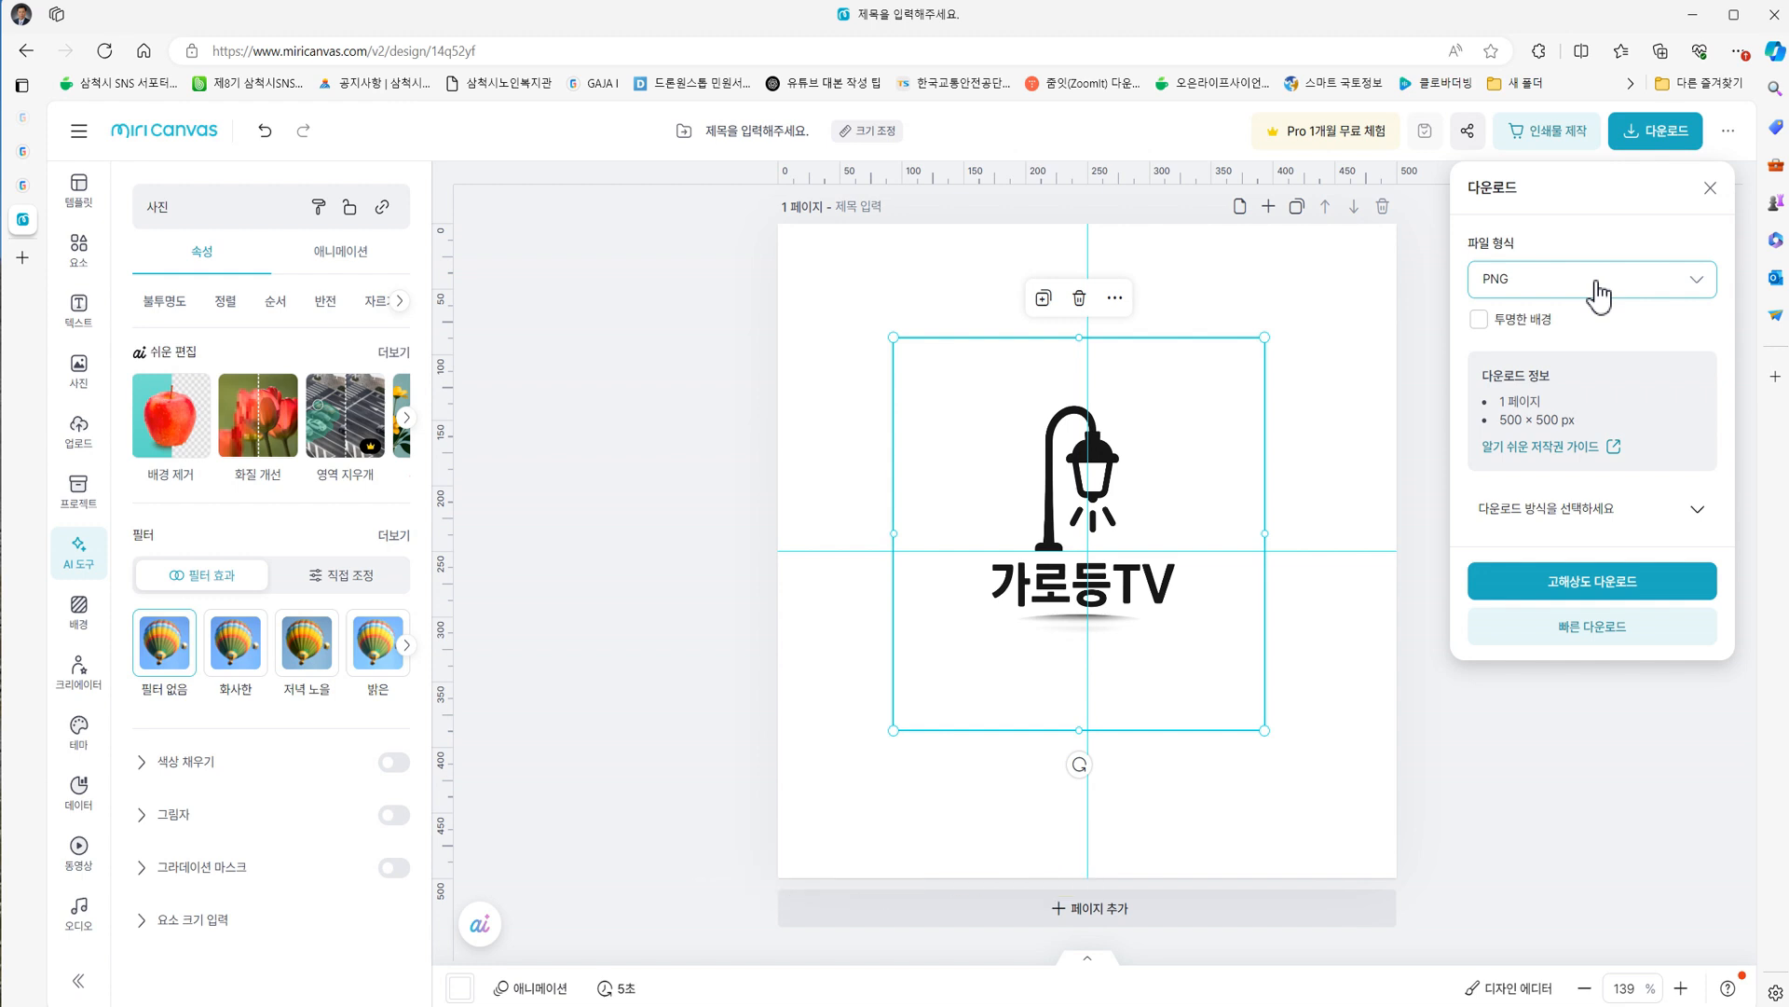
Download the logo as a high-resolution PNG with 투명한 배경 turned off.
left_click(1481, 324)
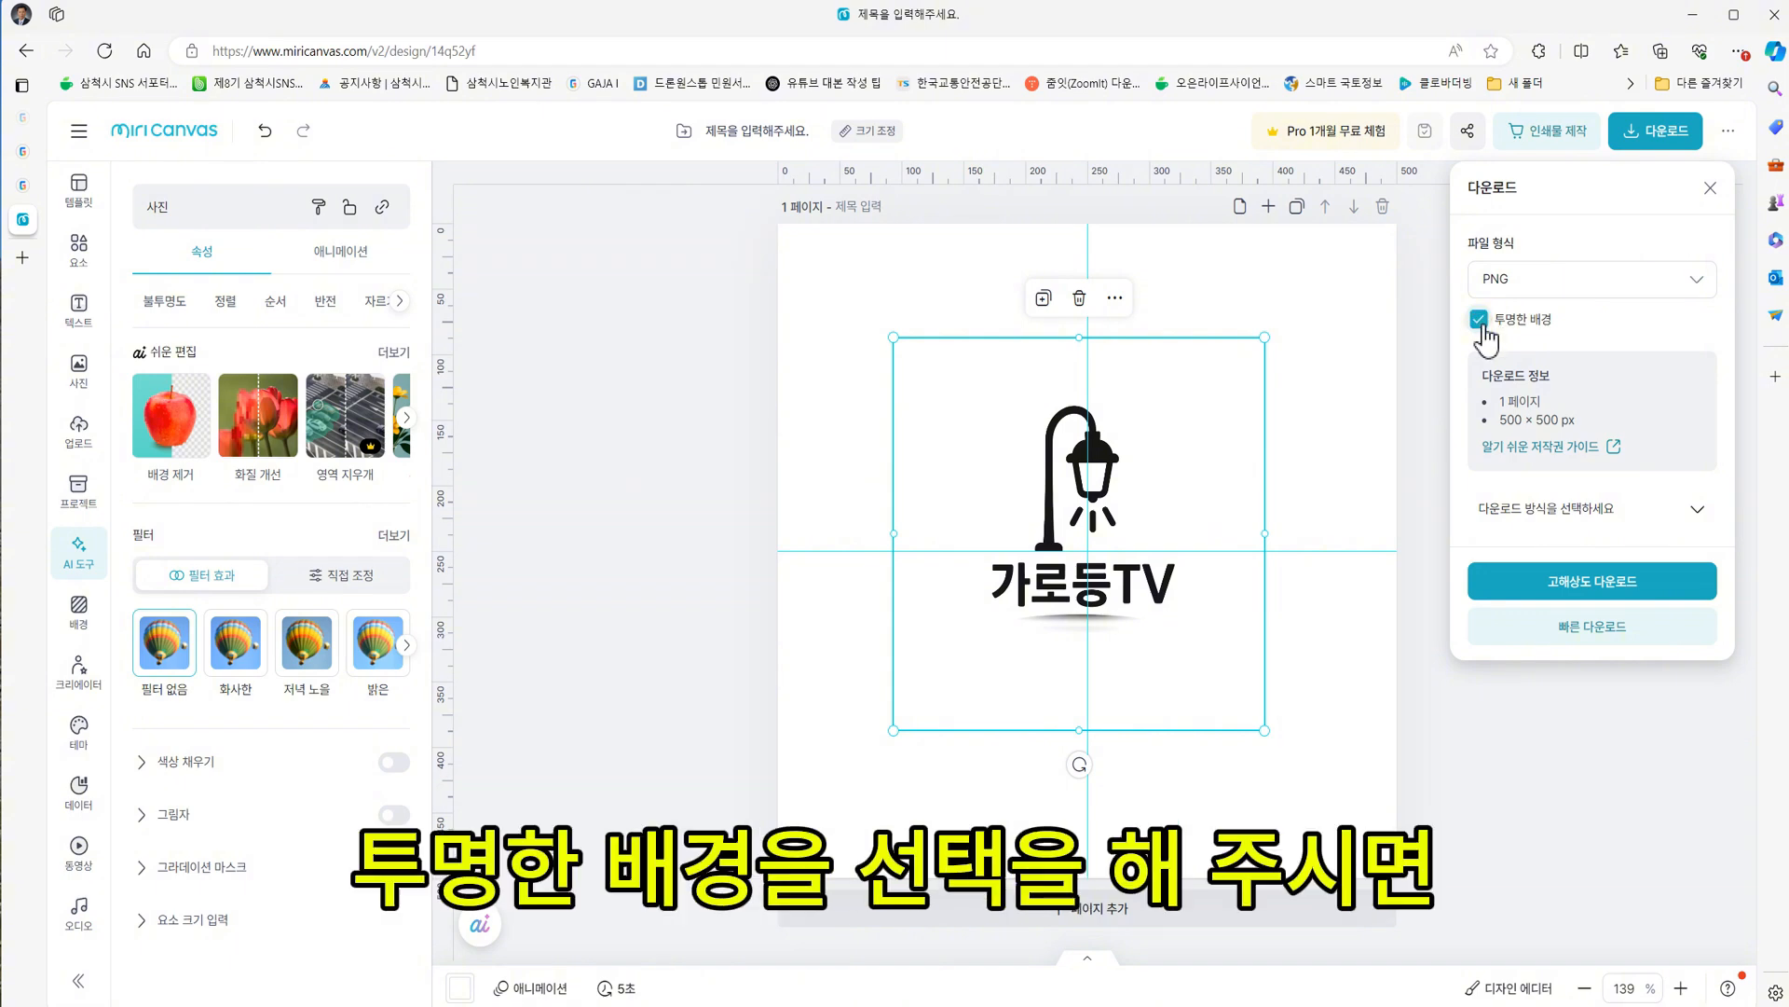
left_click(1481, 322)
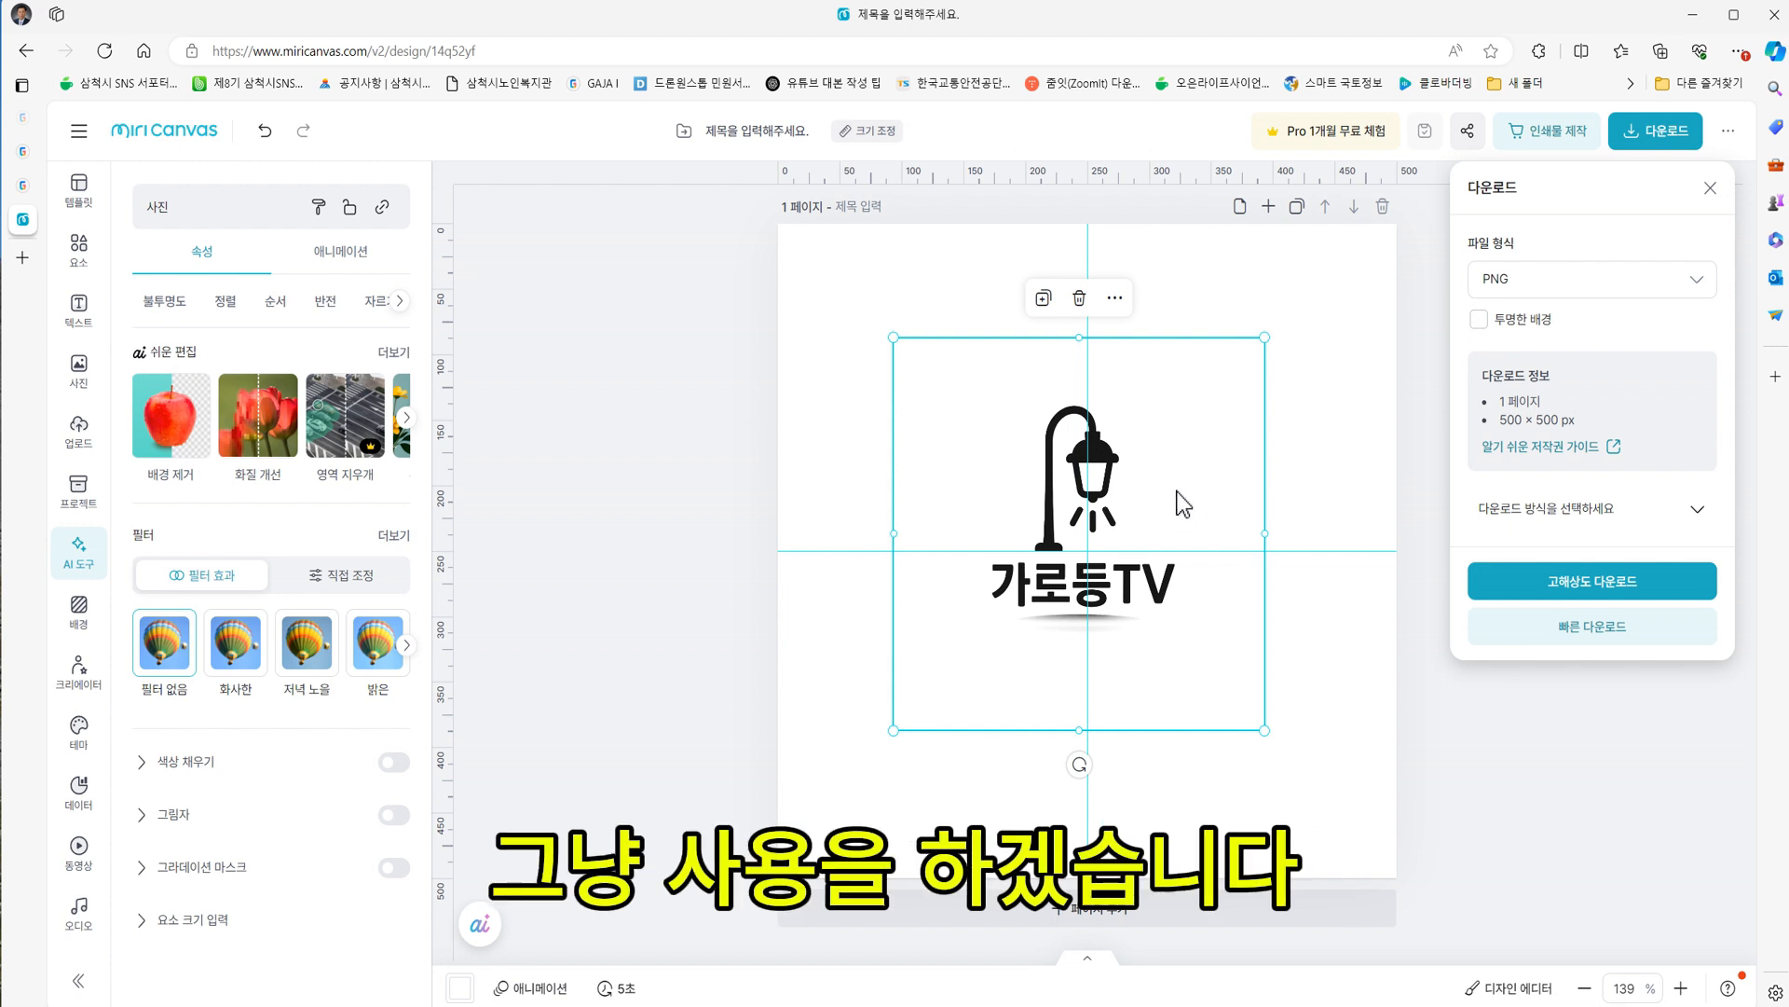
left_click(1612, 584)
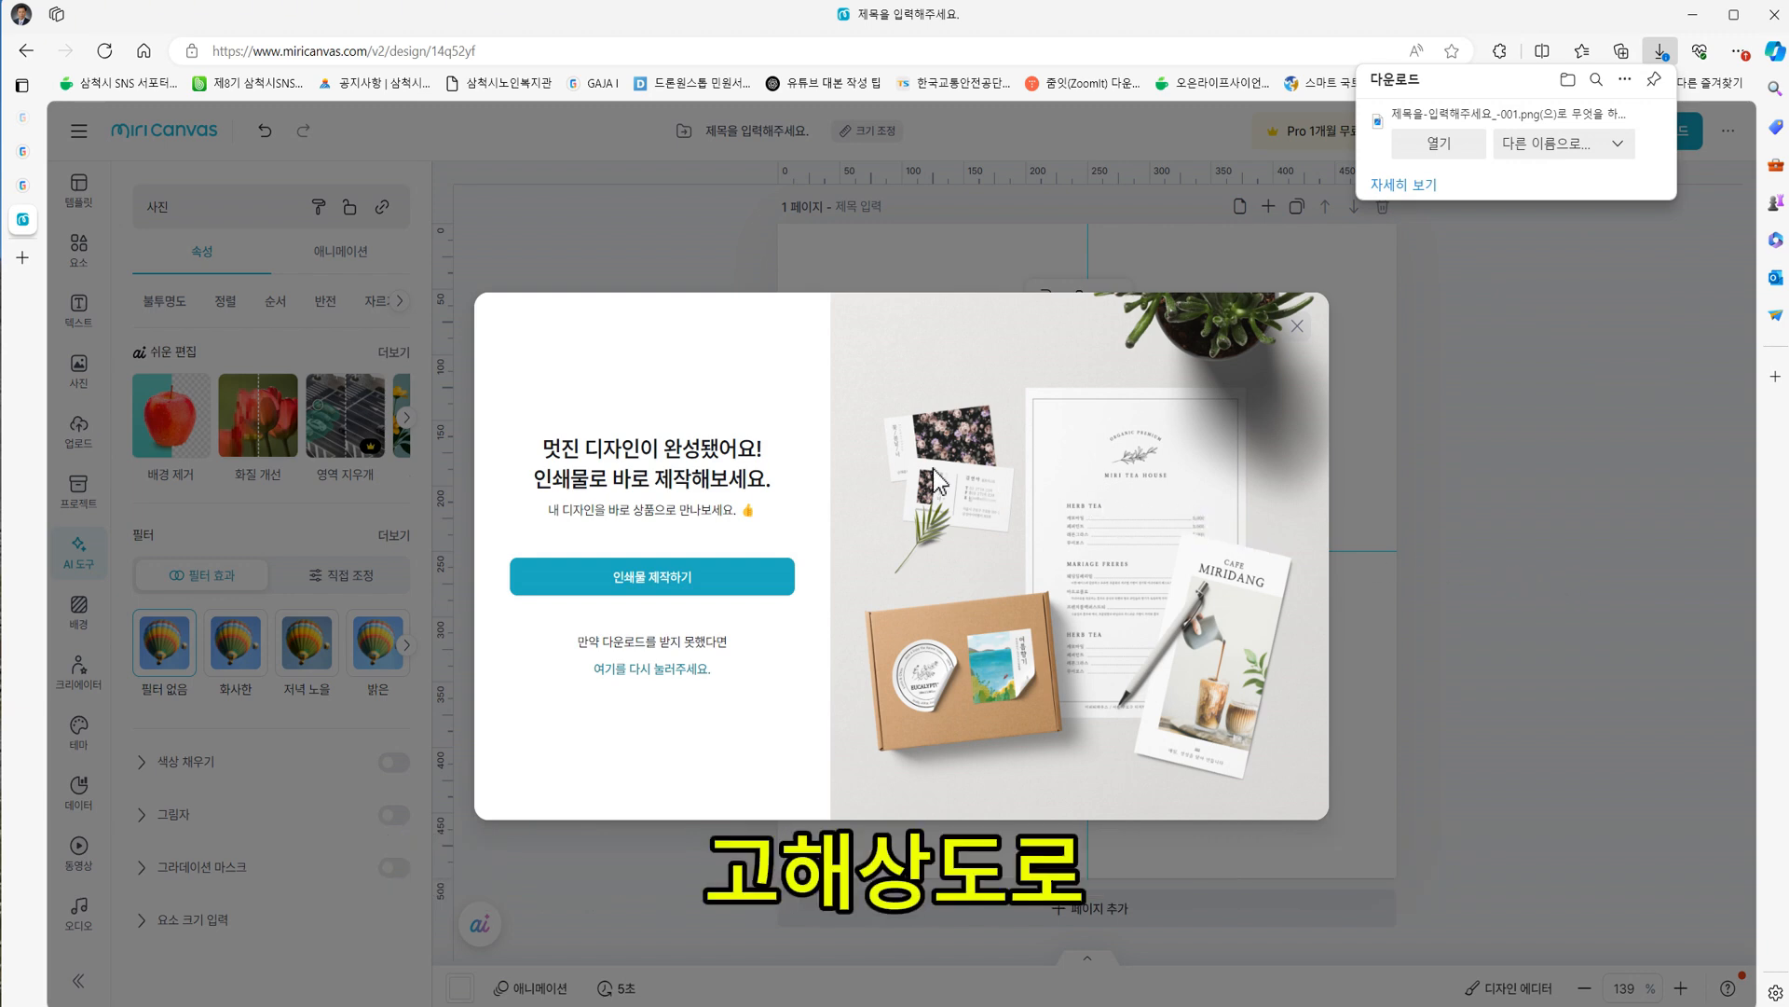
left_click(1571, 149)
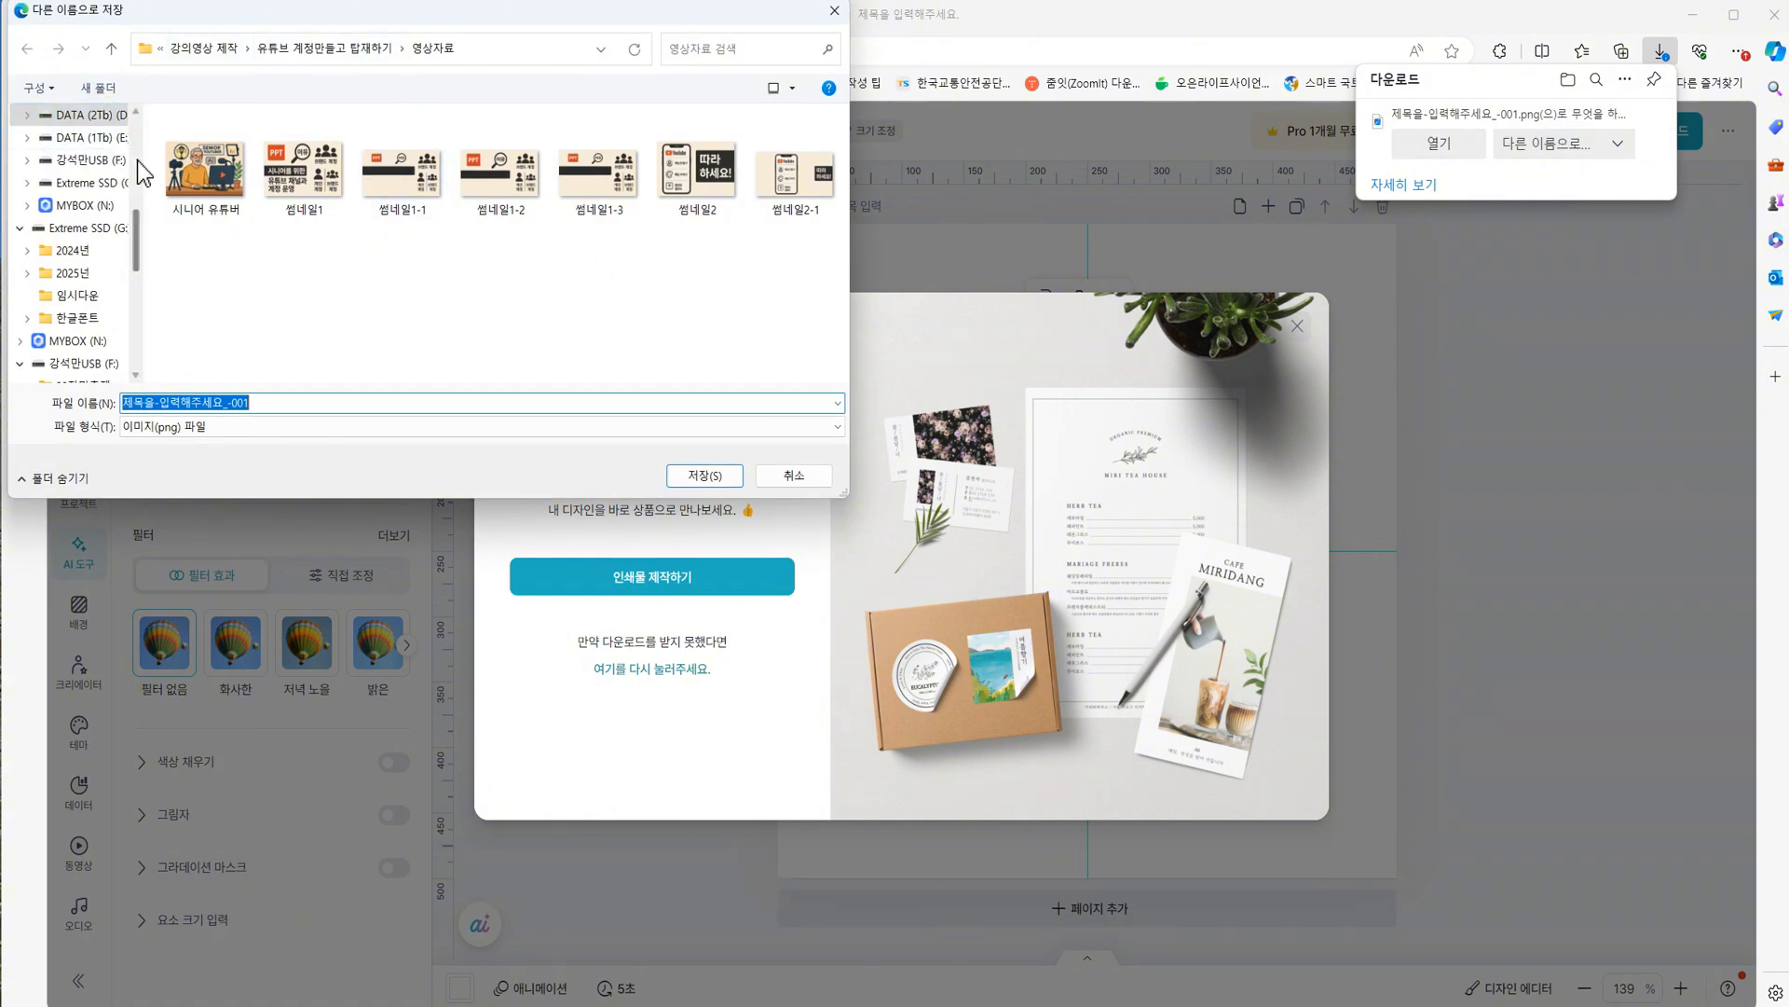
Save the logo file under the name 가로등 로고.png in the 다운로드 folder.
scroll(138, 233, "up", 1)
scroll(149, 259, "up", 5)
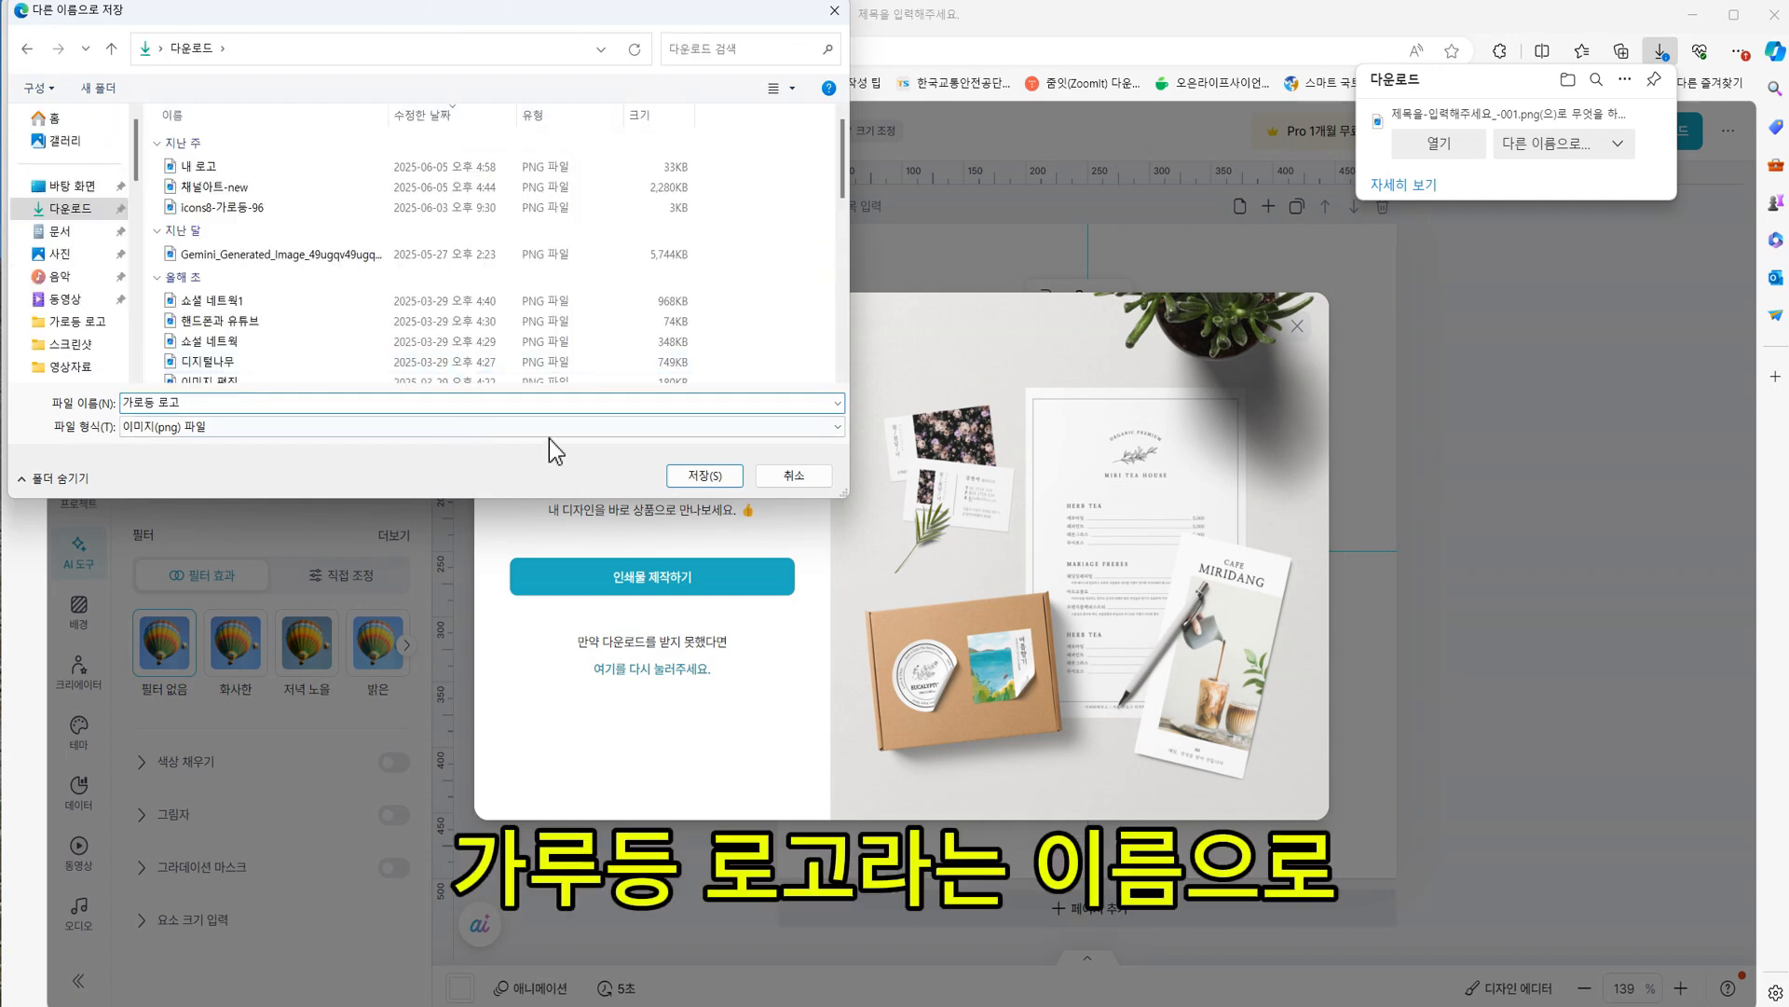
left_click(697, 476)
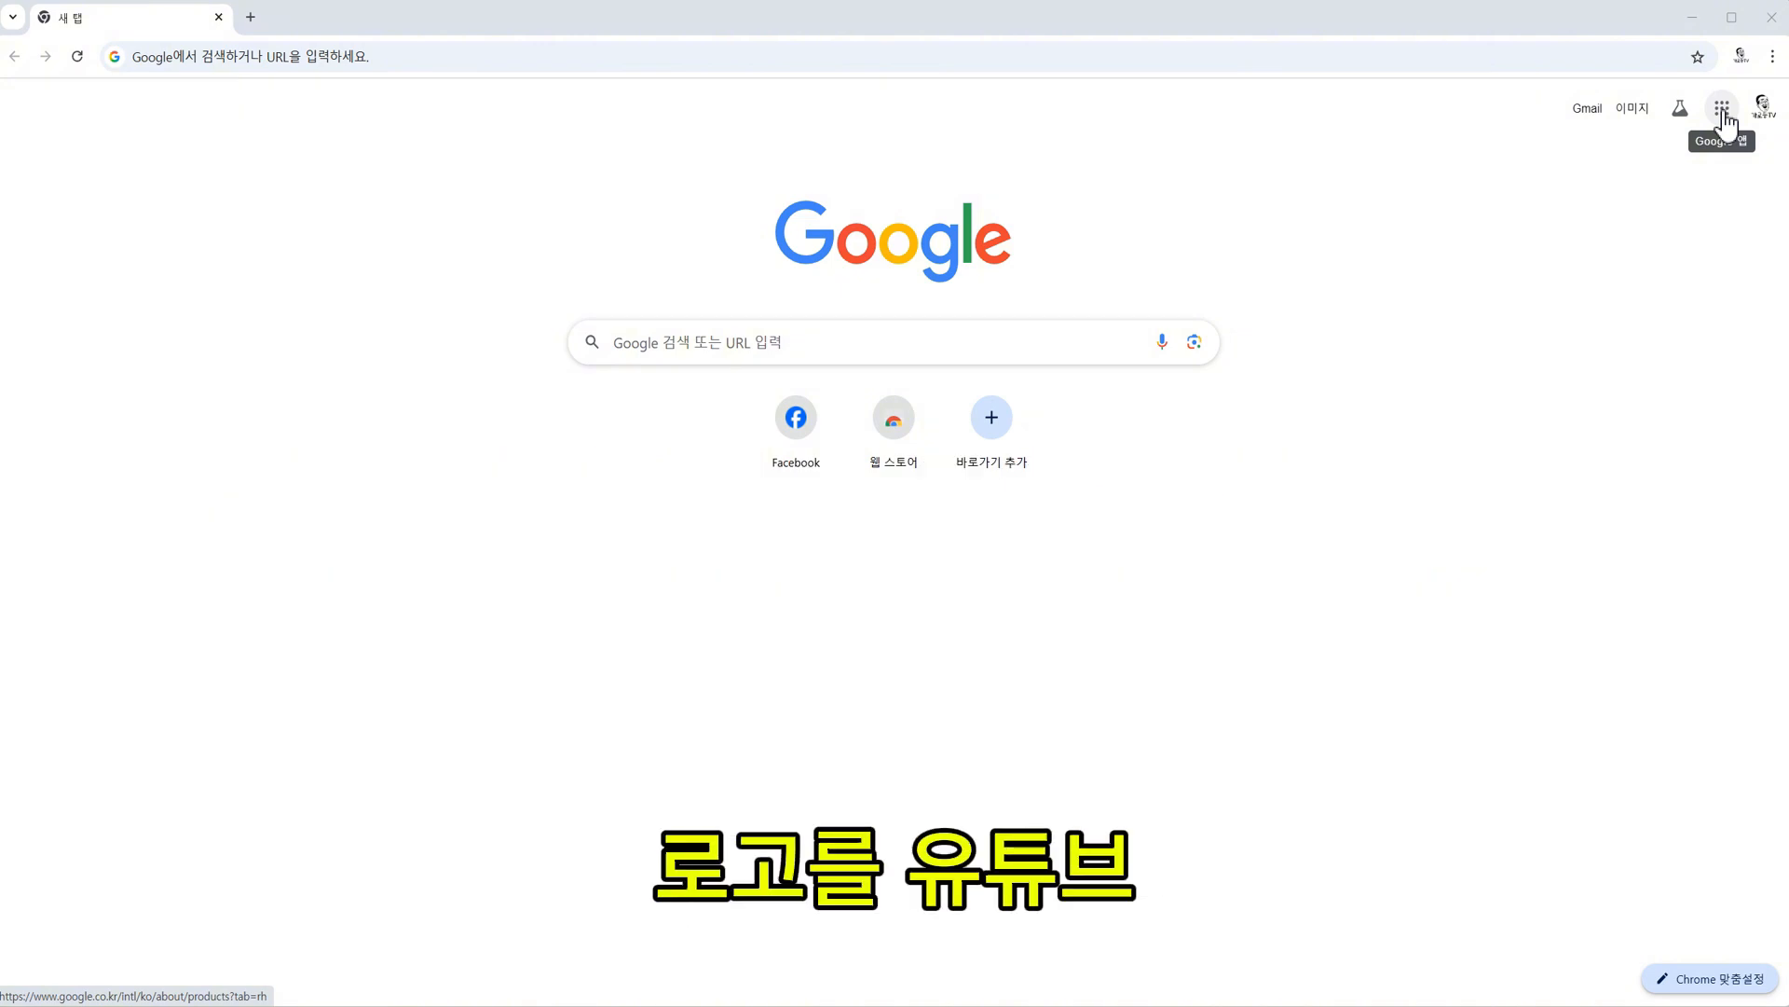
Go from Google apps to YouTube Studio and open the channel's 맞춤설정 profile page.
left_click(1722, 112)
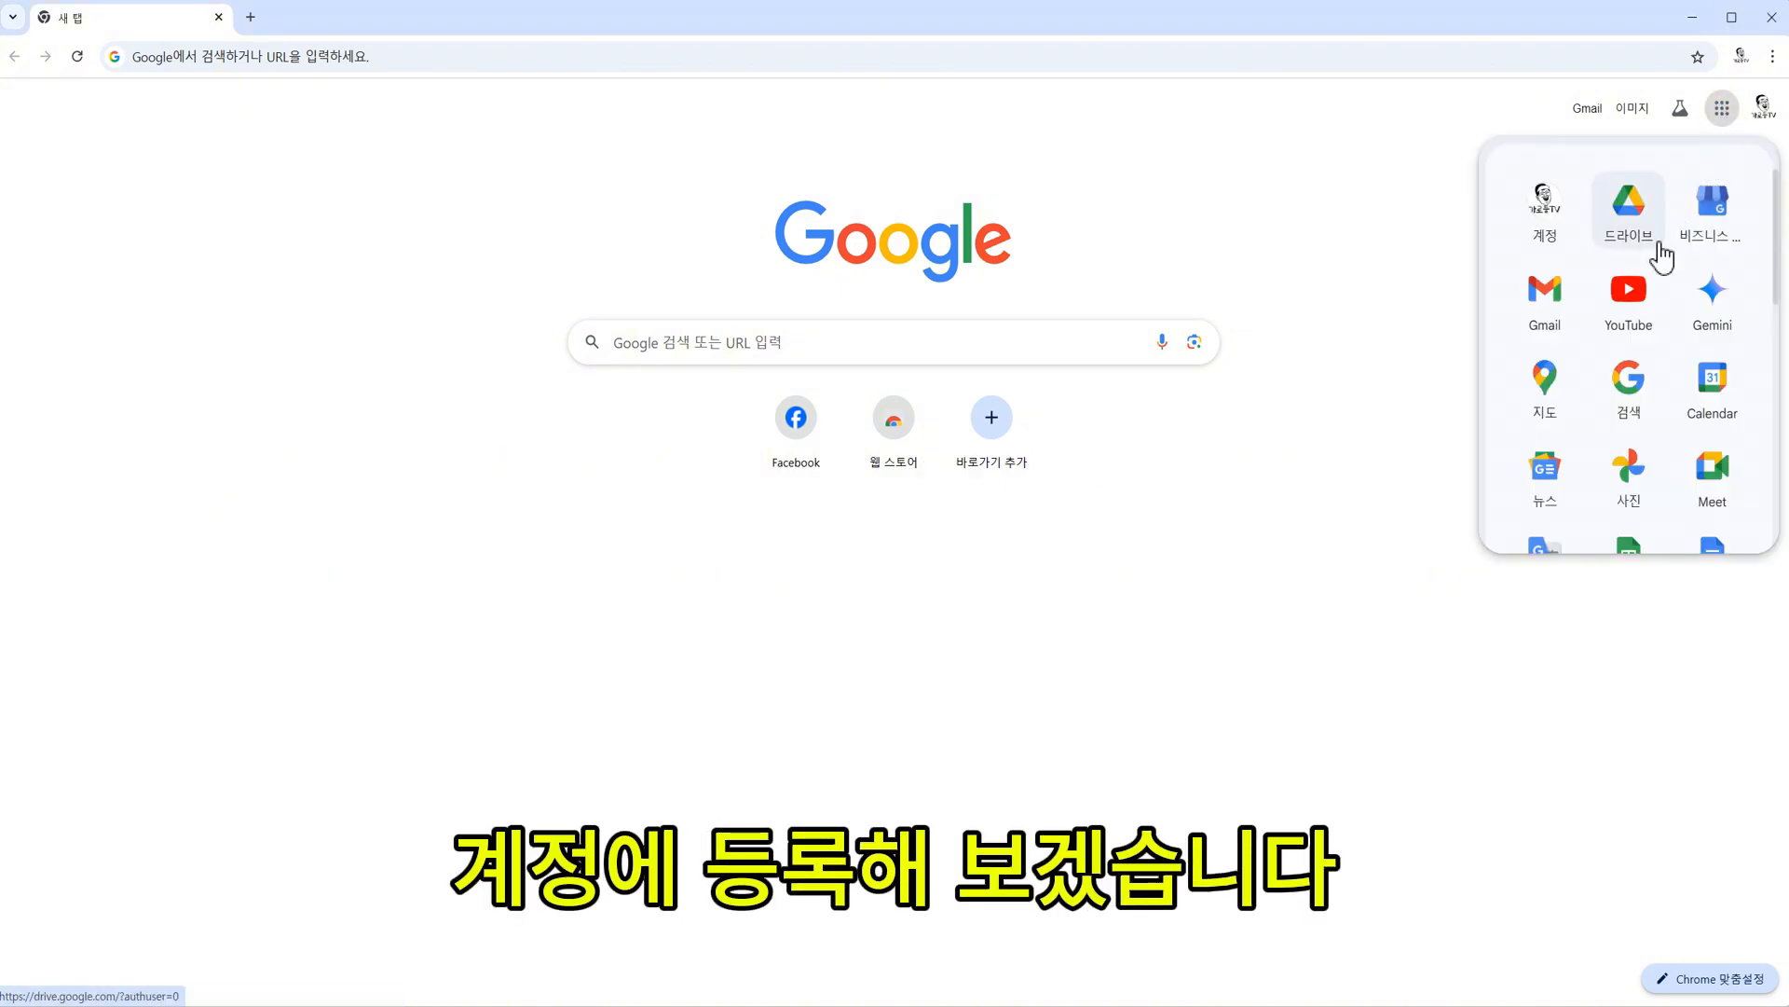
left_click(1629, 293)
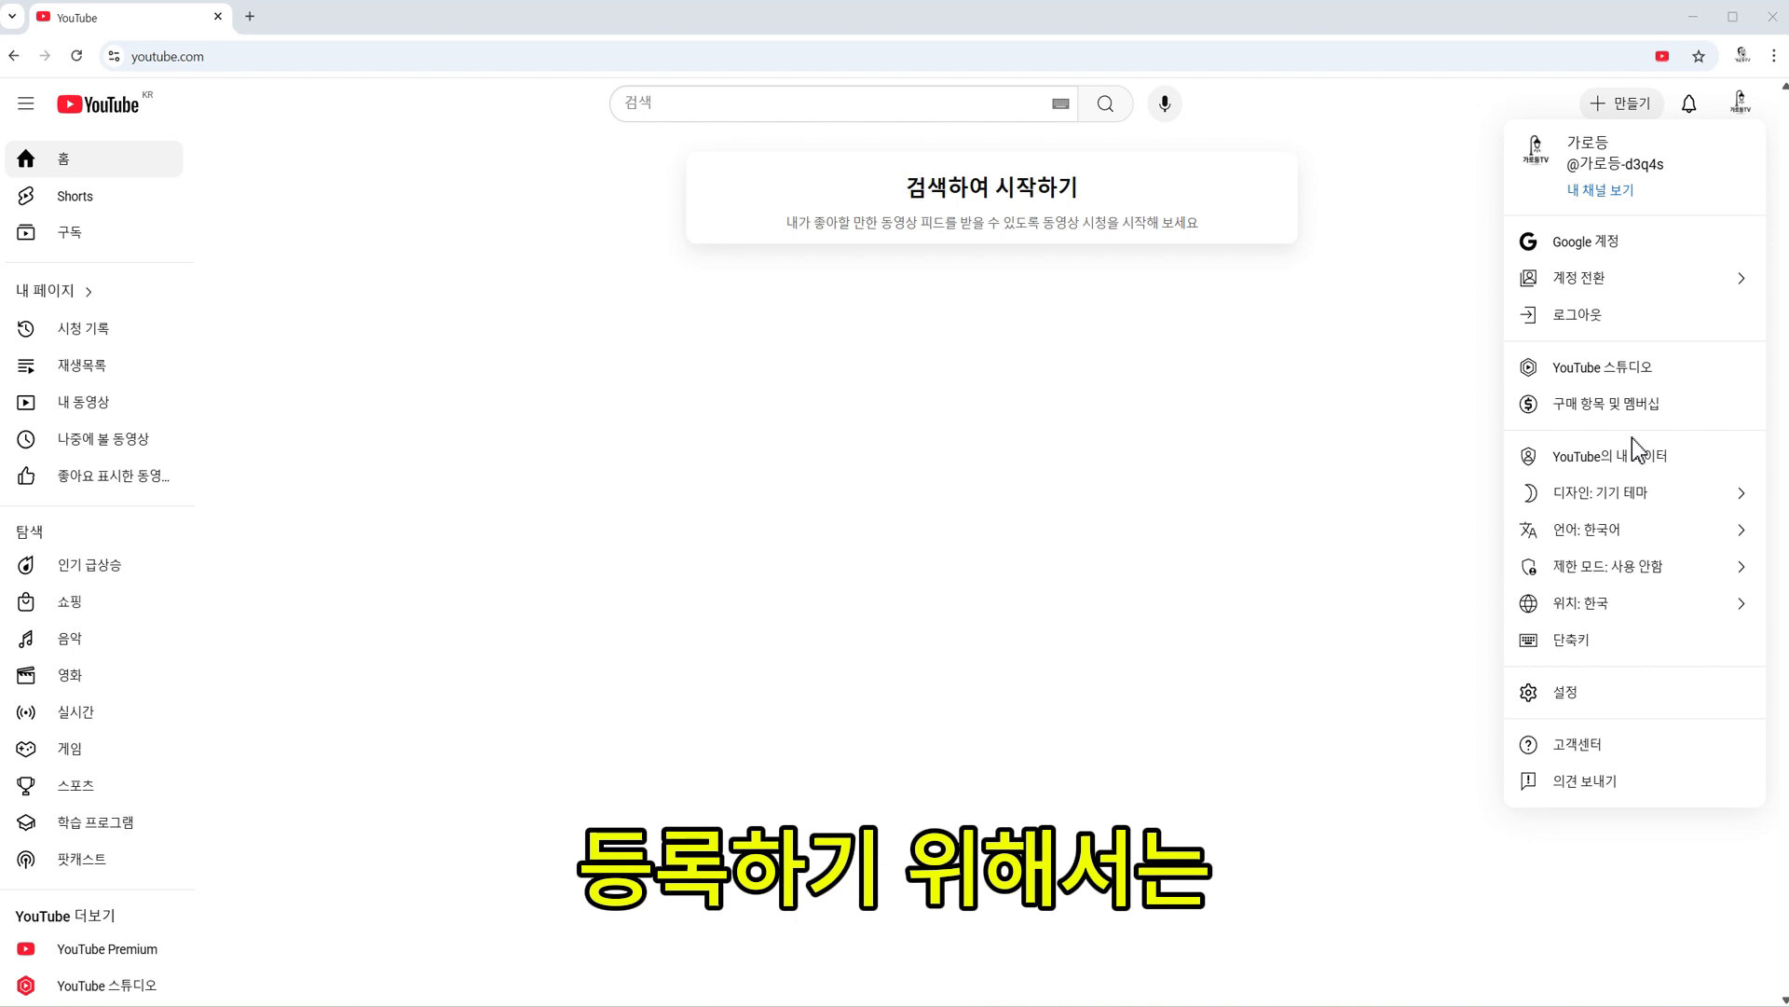
left_click(1615, 377)
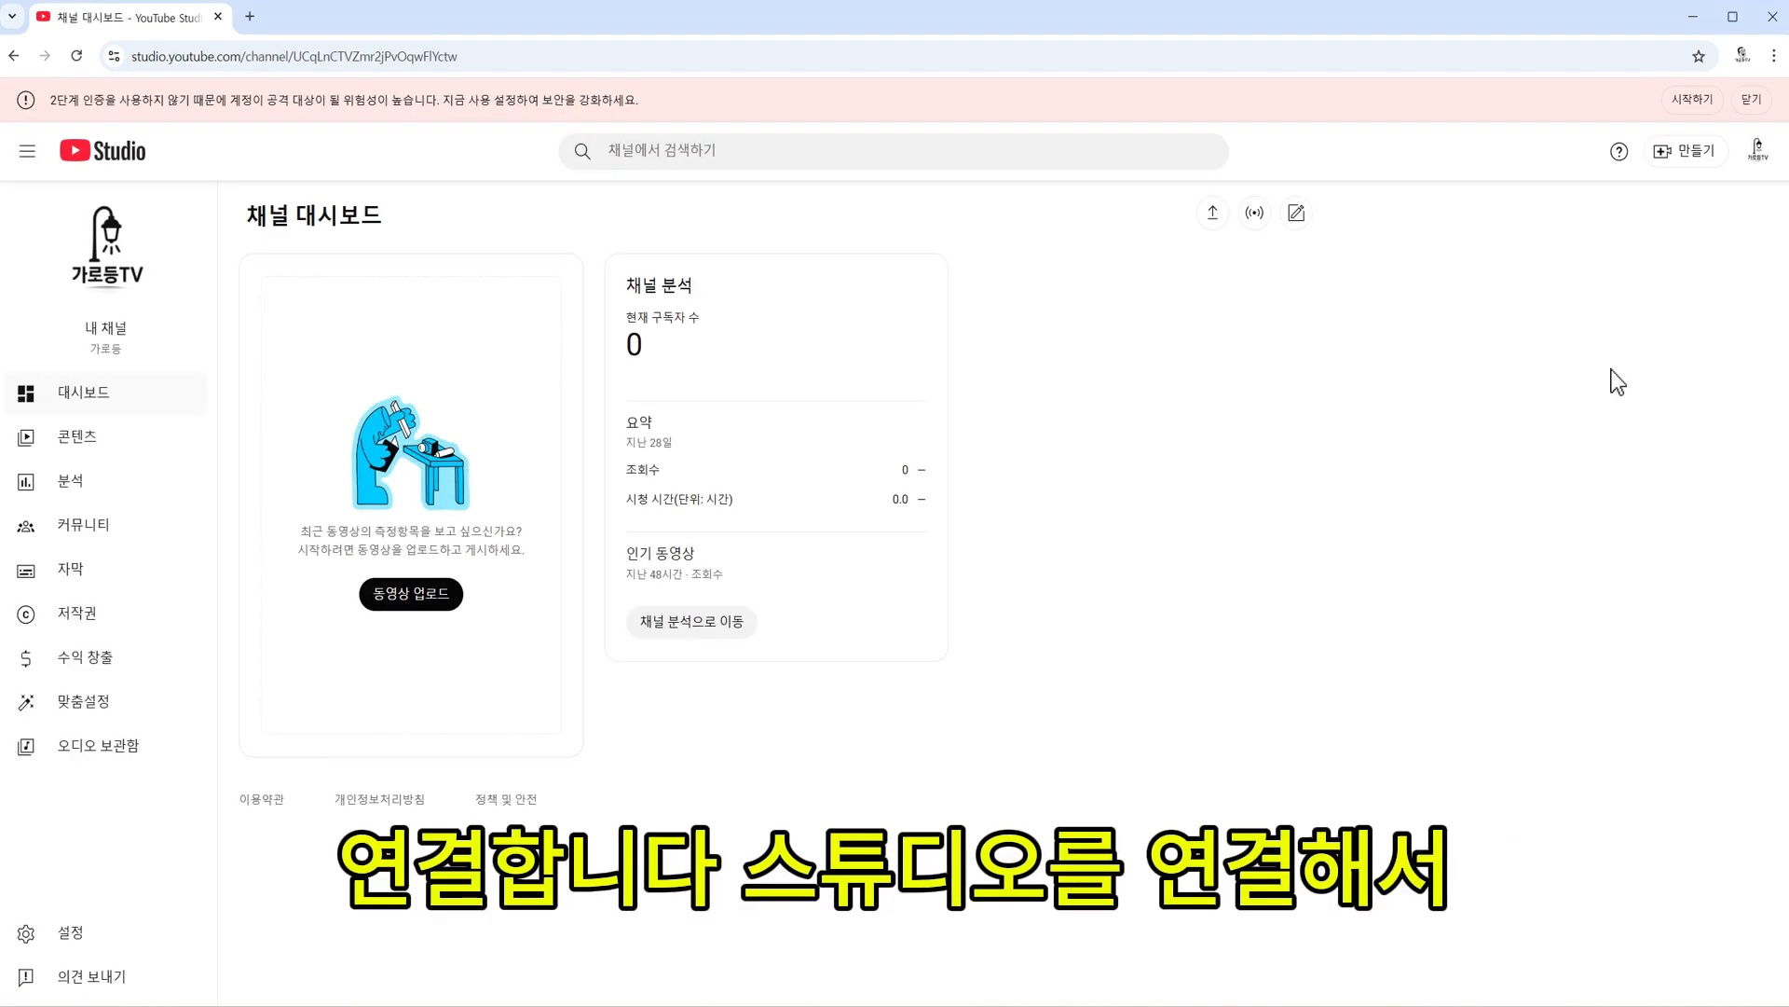
left_click(83, 706)
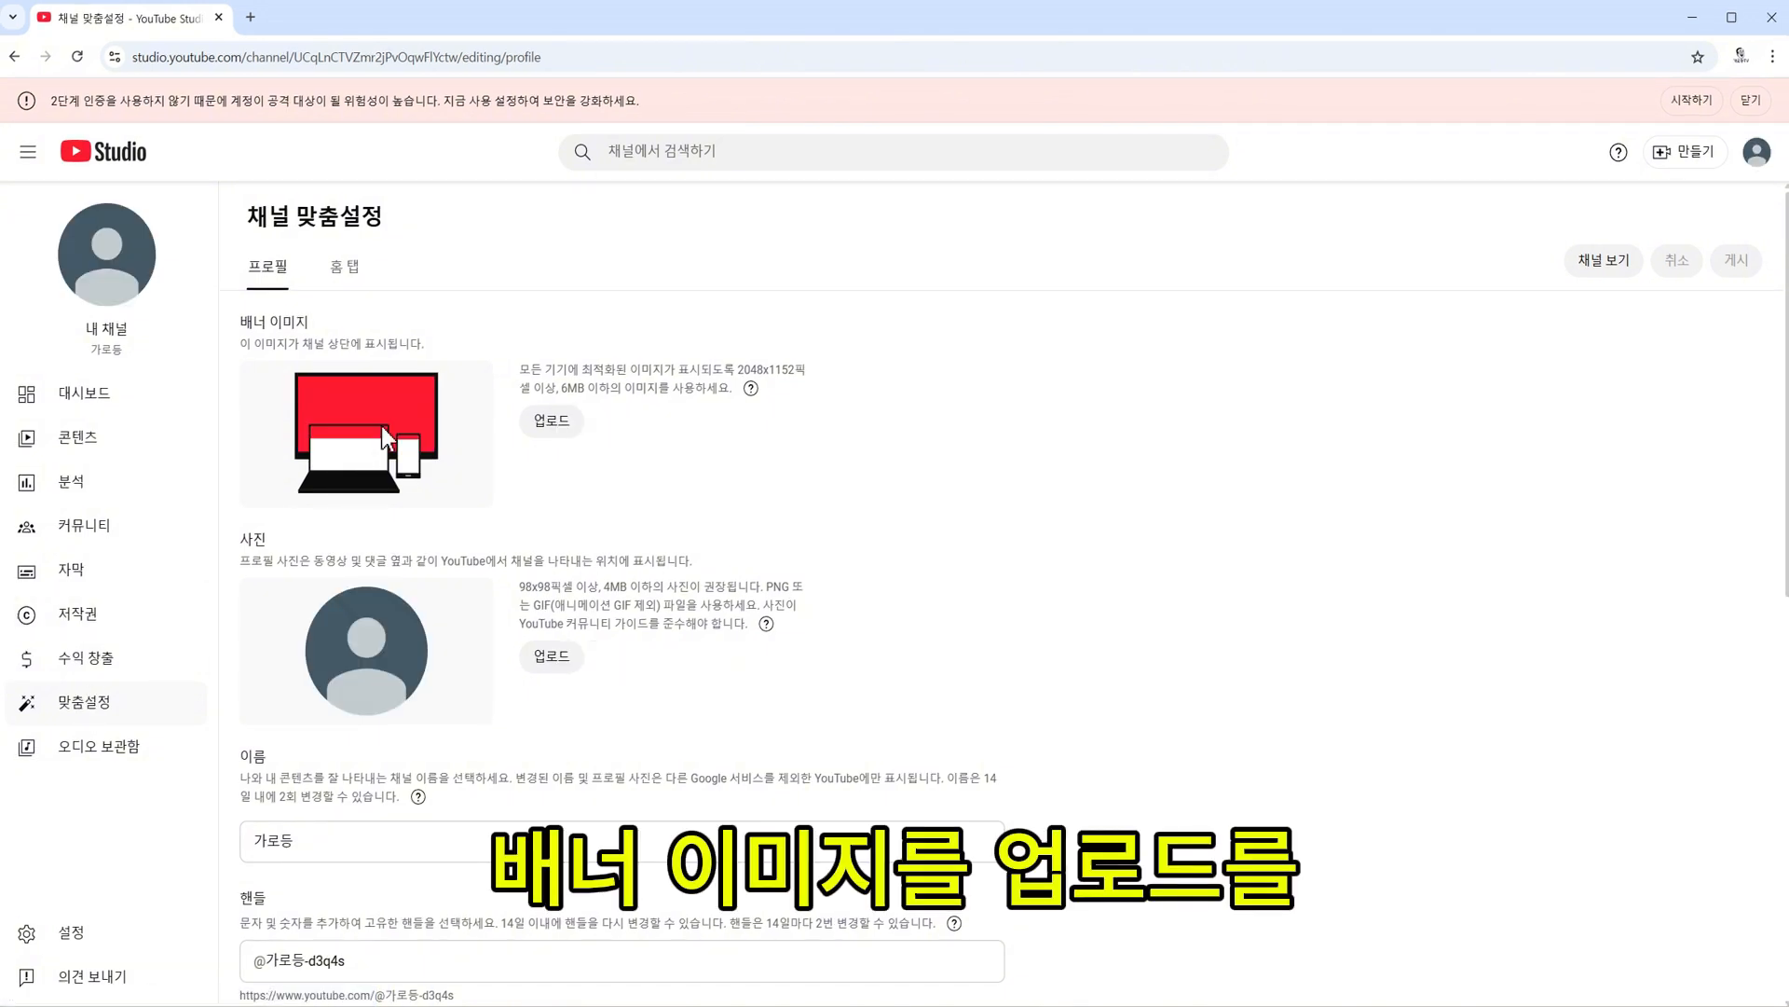
Upload 채널아트-new from Downloads as the banner image and accept the default crop.
left_click(563, 422)
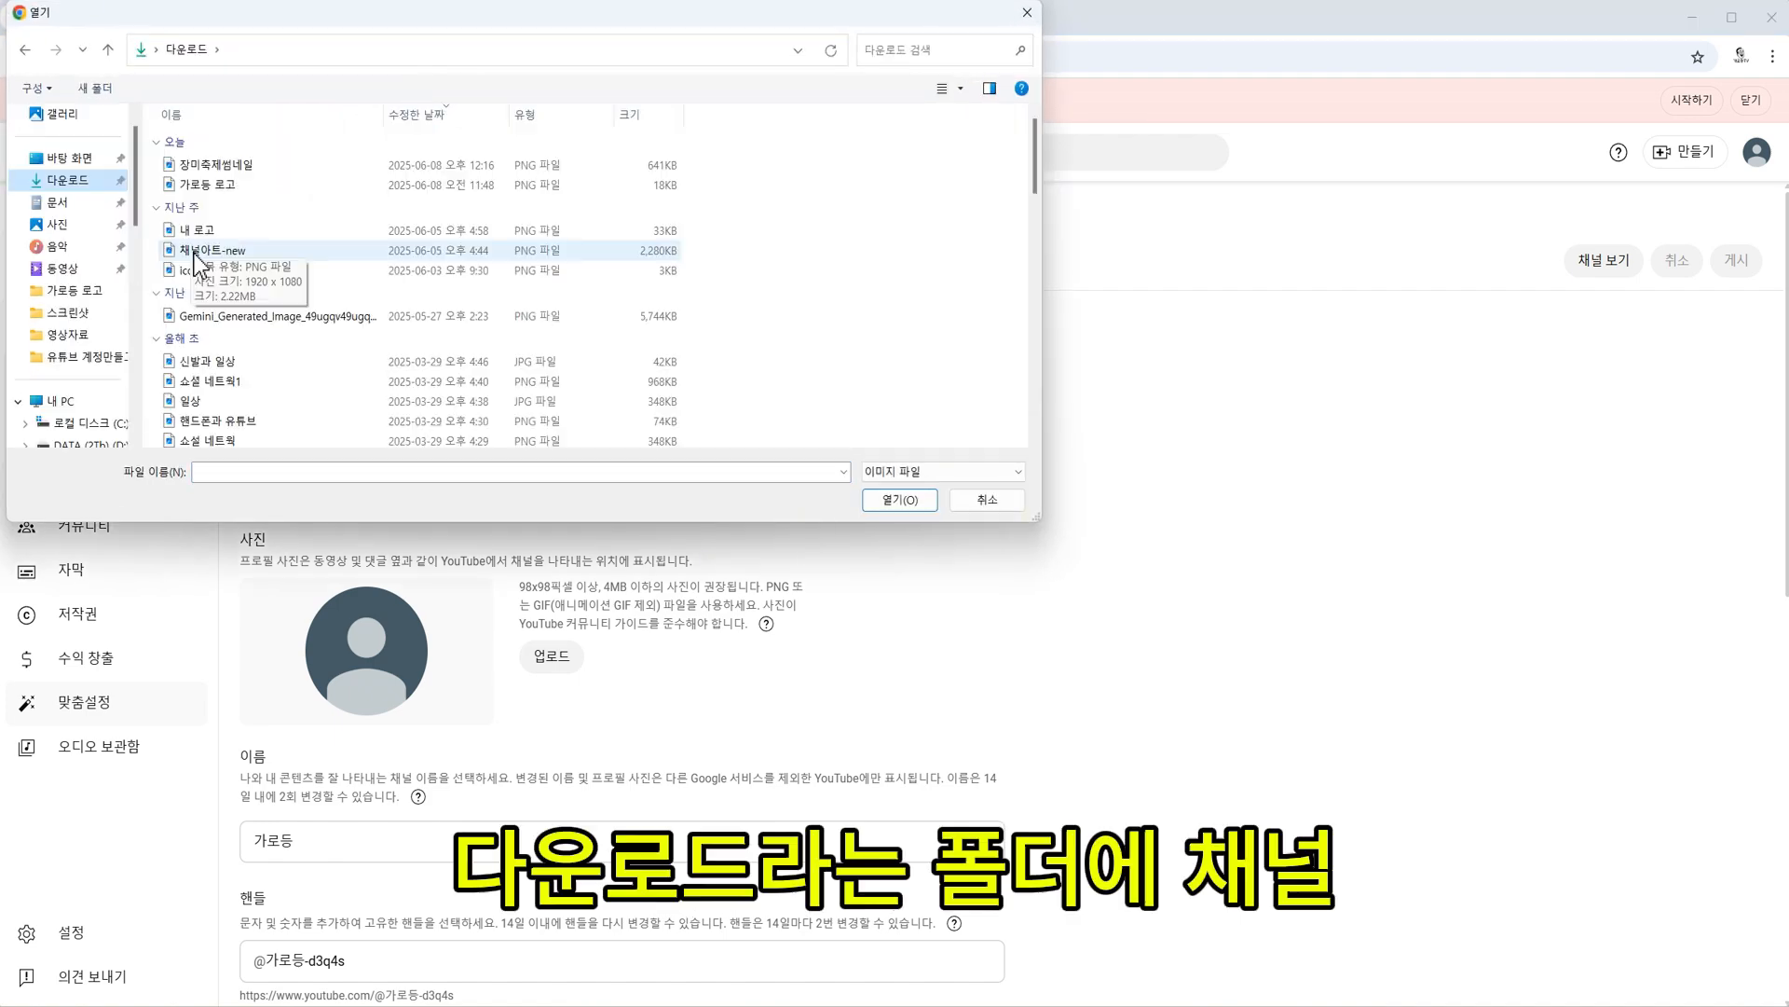
left_click(197, 256)
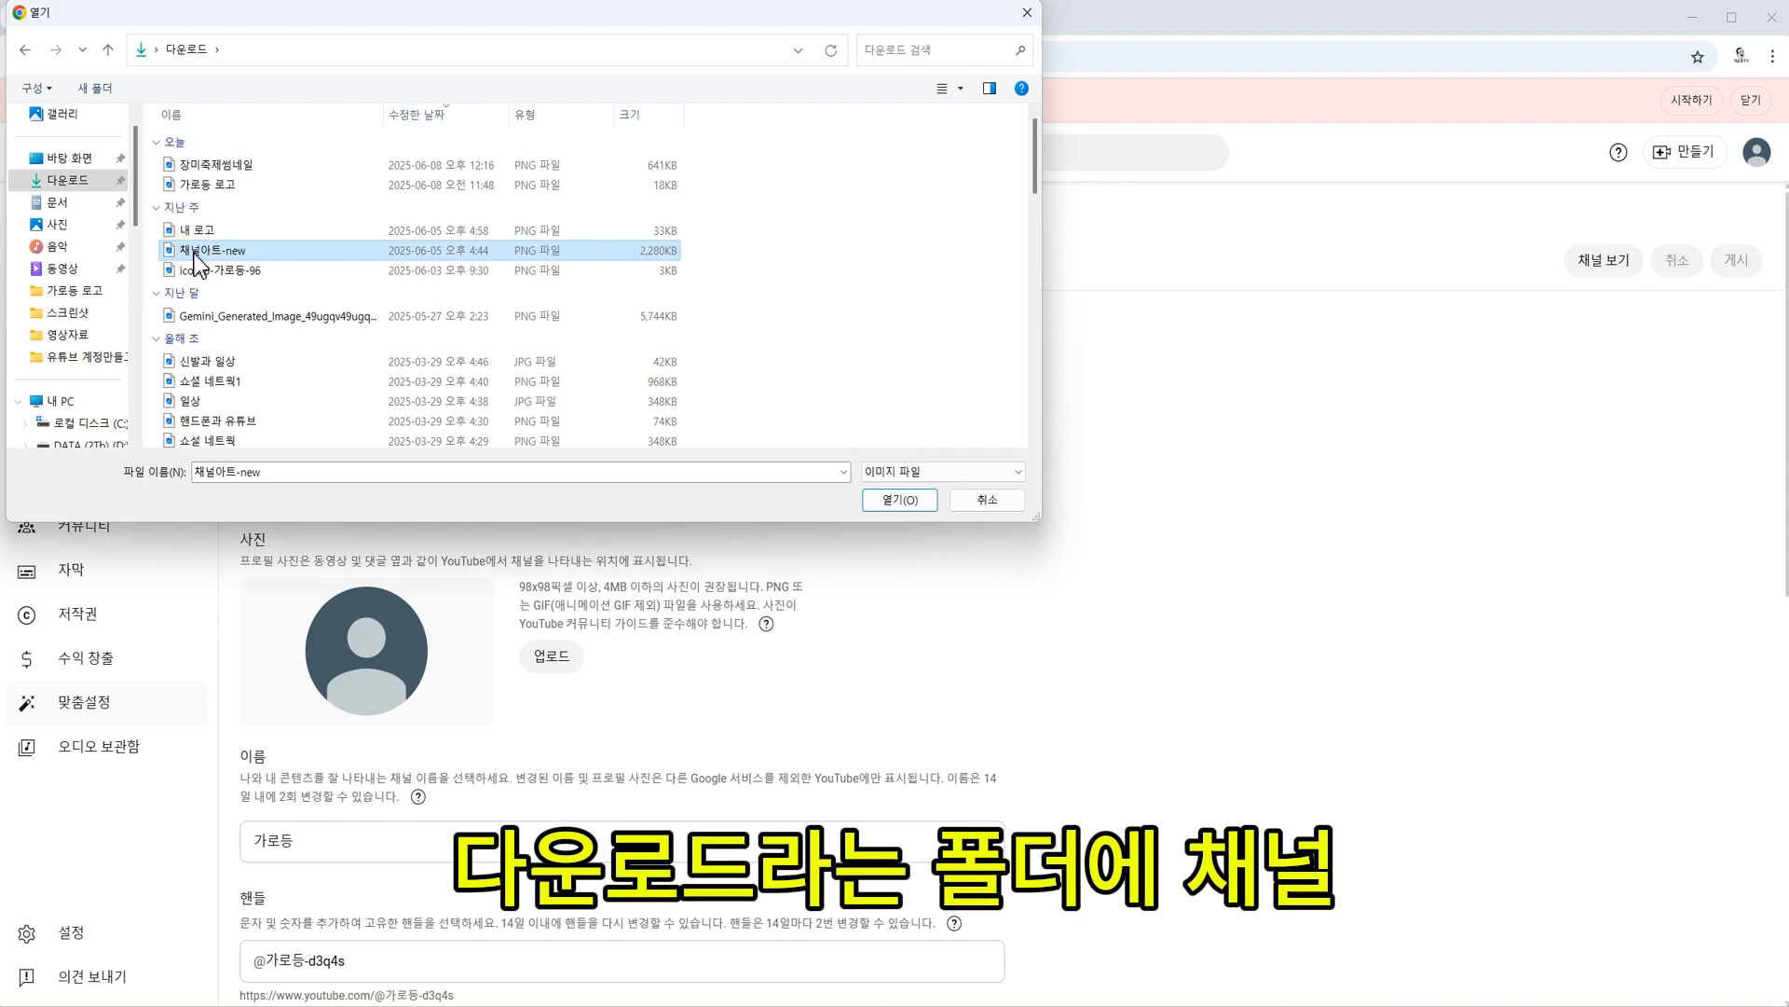
left_click(893, 500)
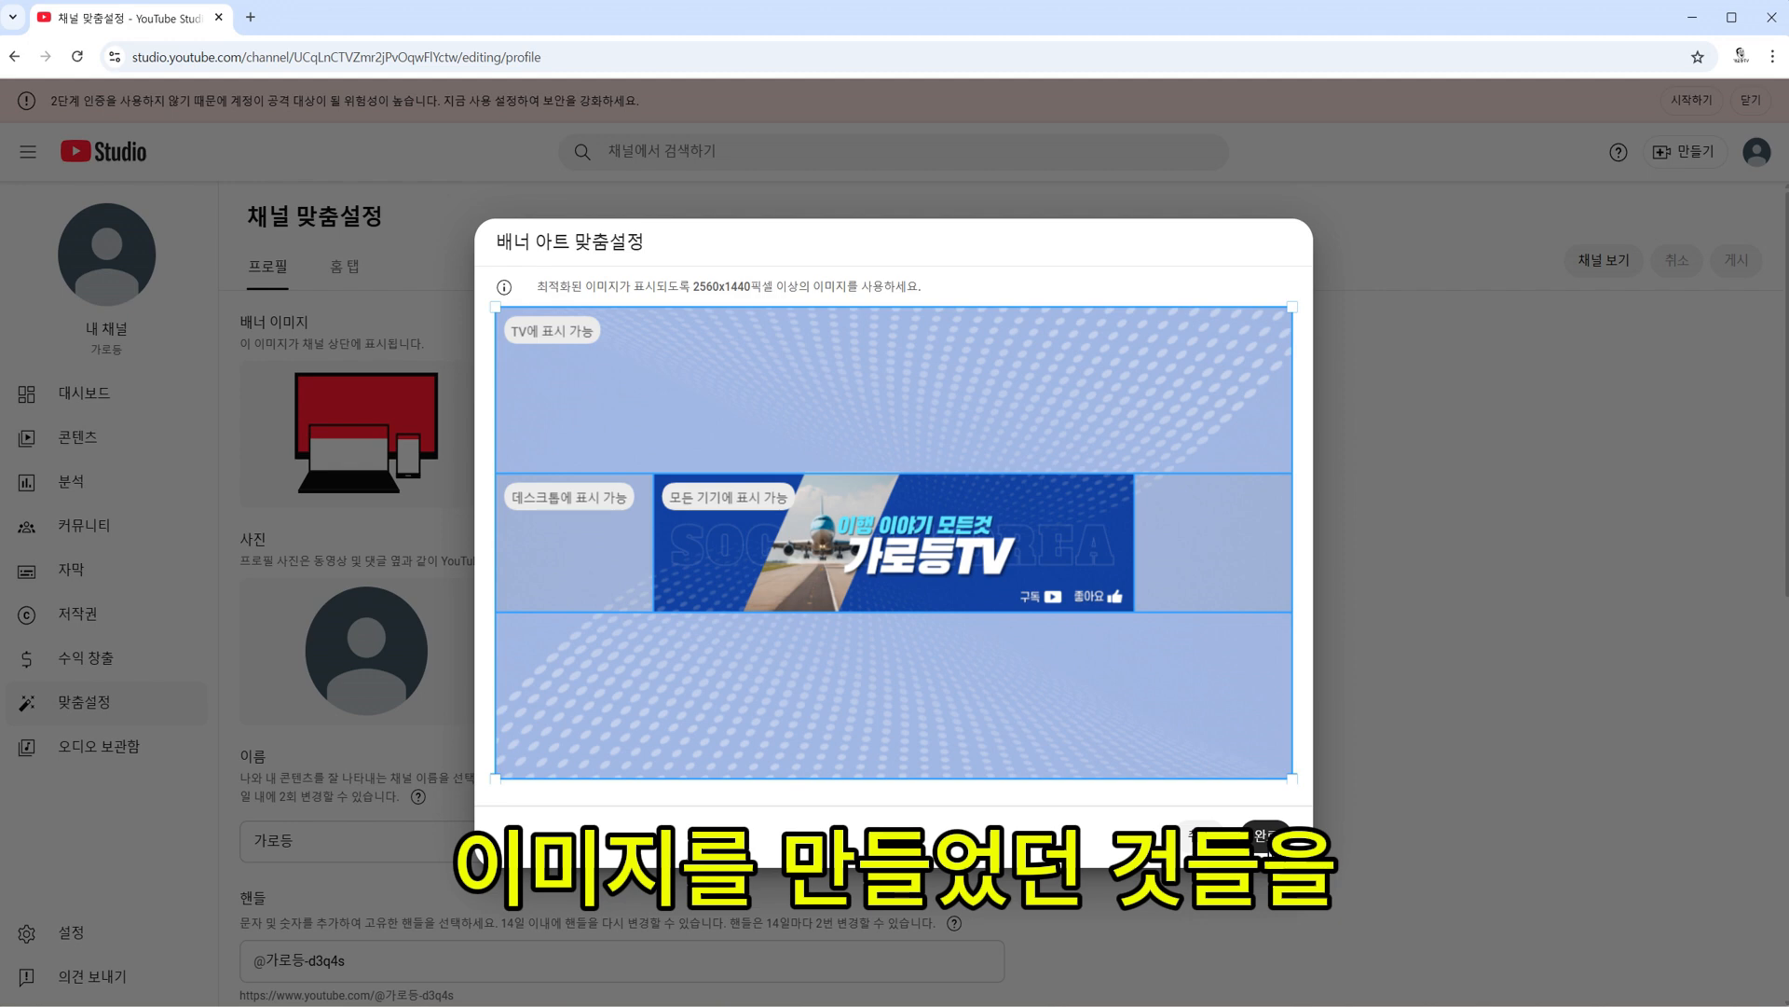
left_click(1266, 836)
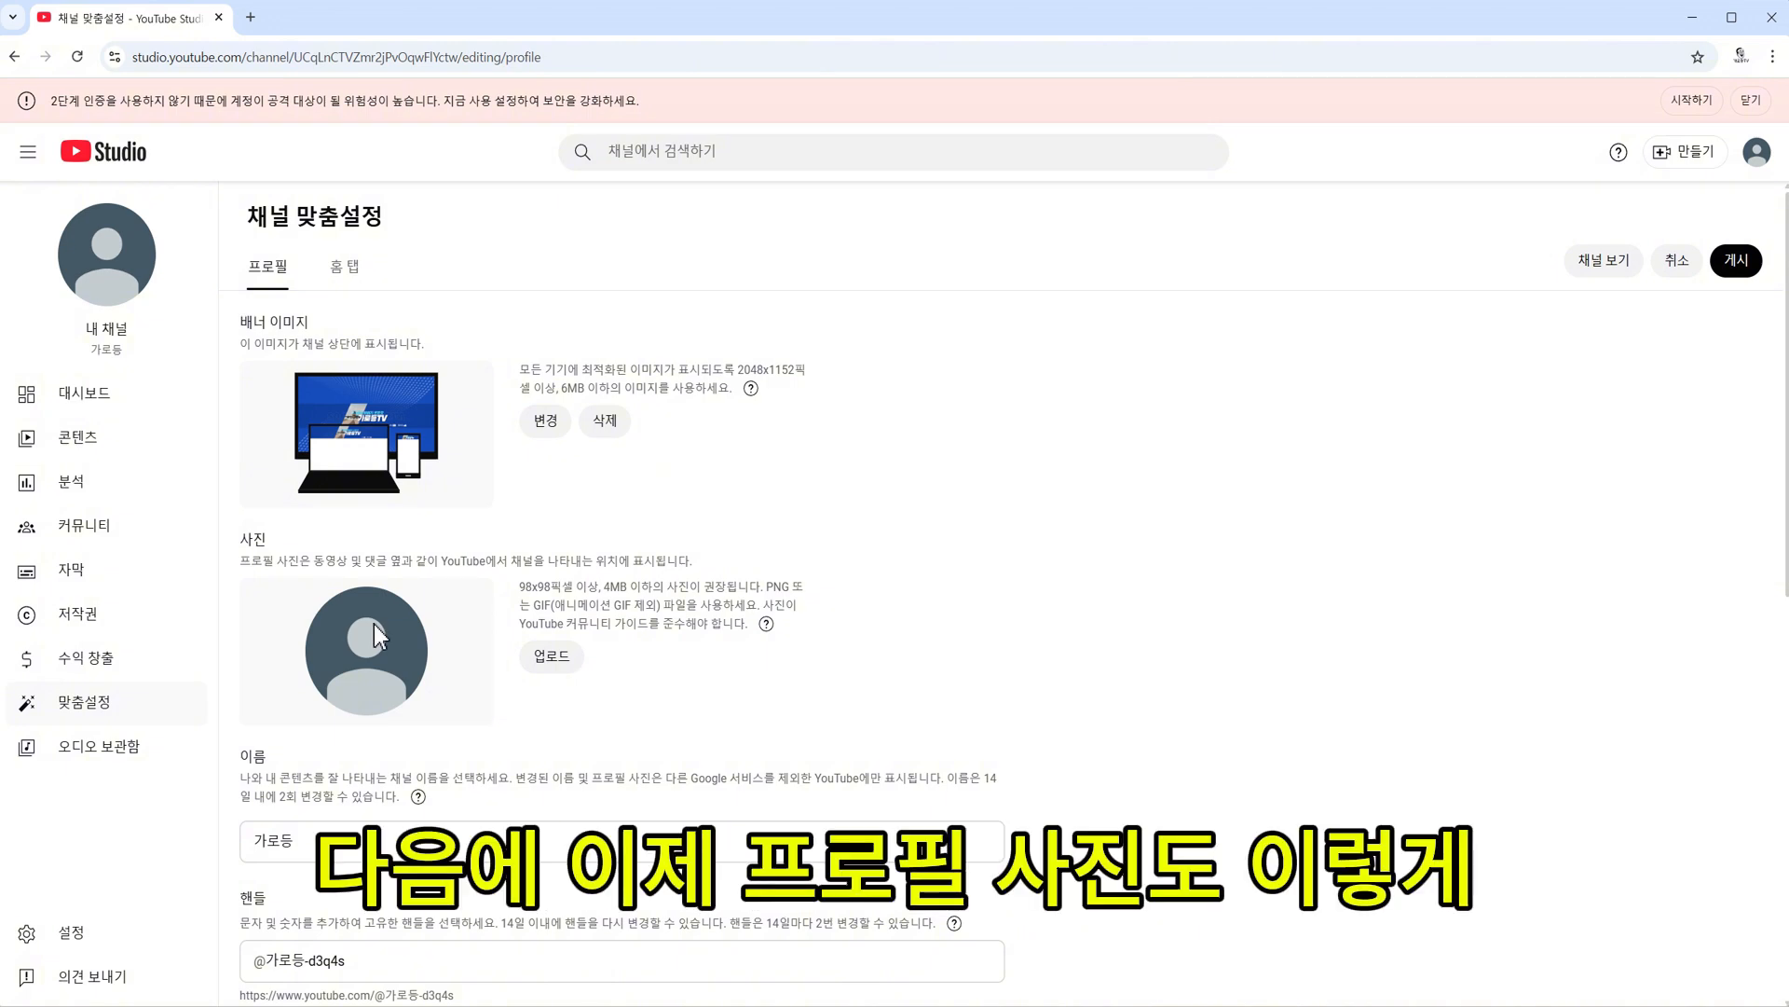
Choose the 가로등 로고 image file as the new channel profile photo.
left_click(557, 659)
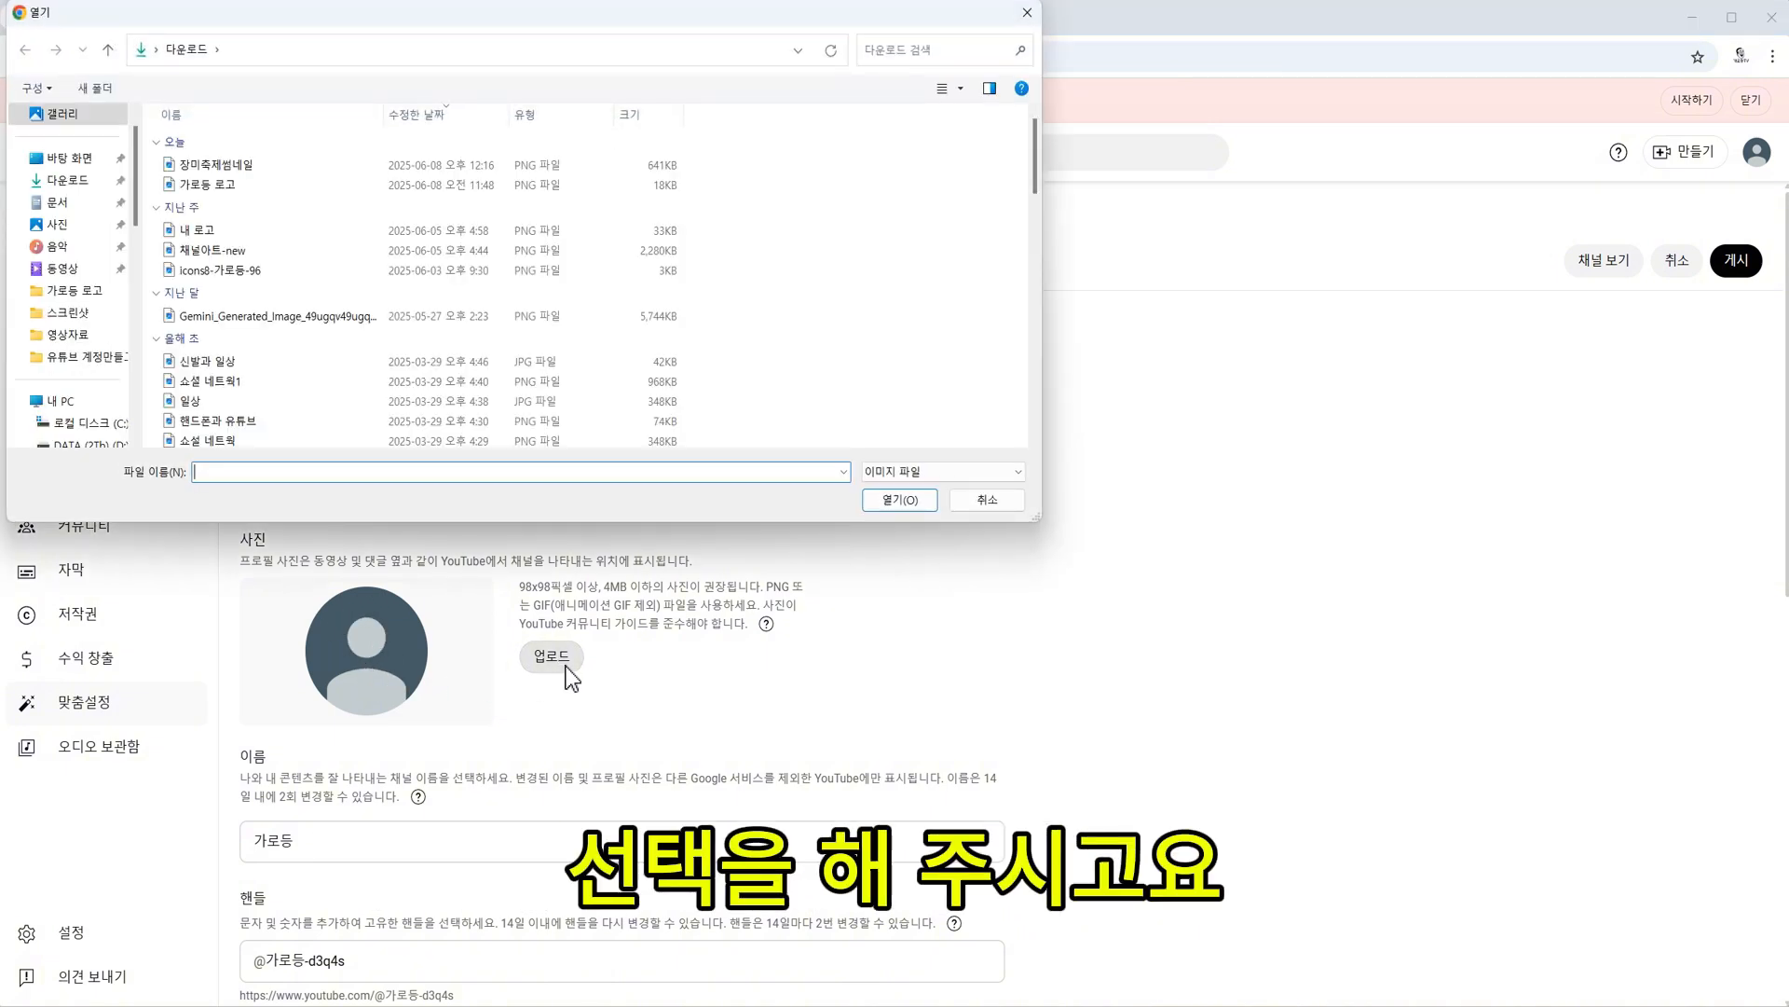
left_click(208, 185)
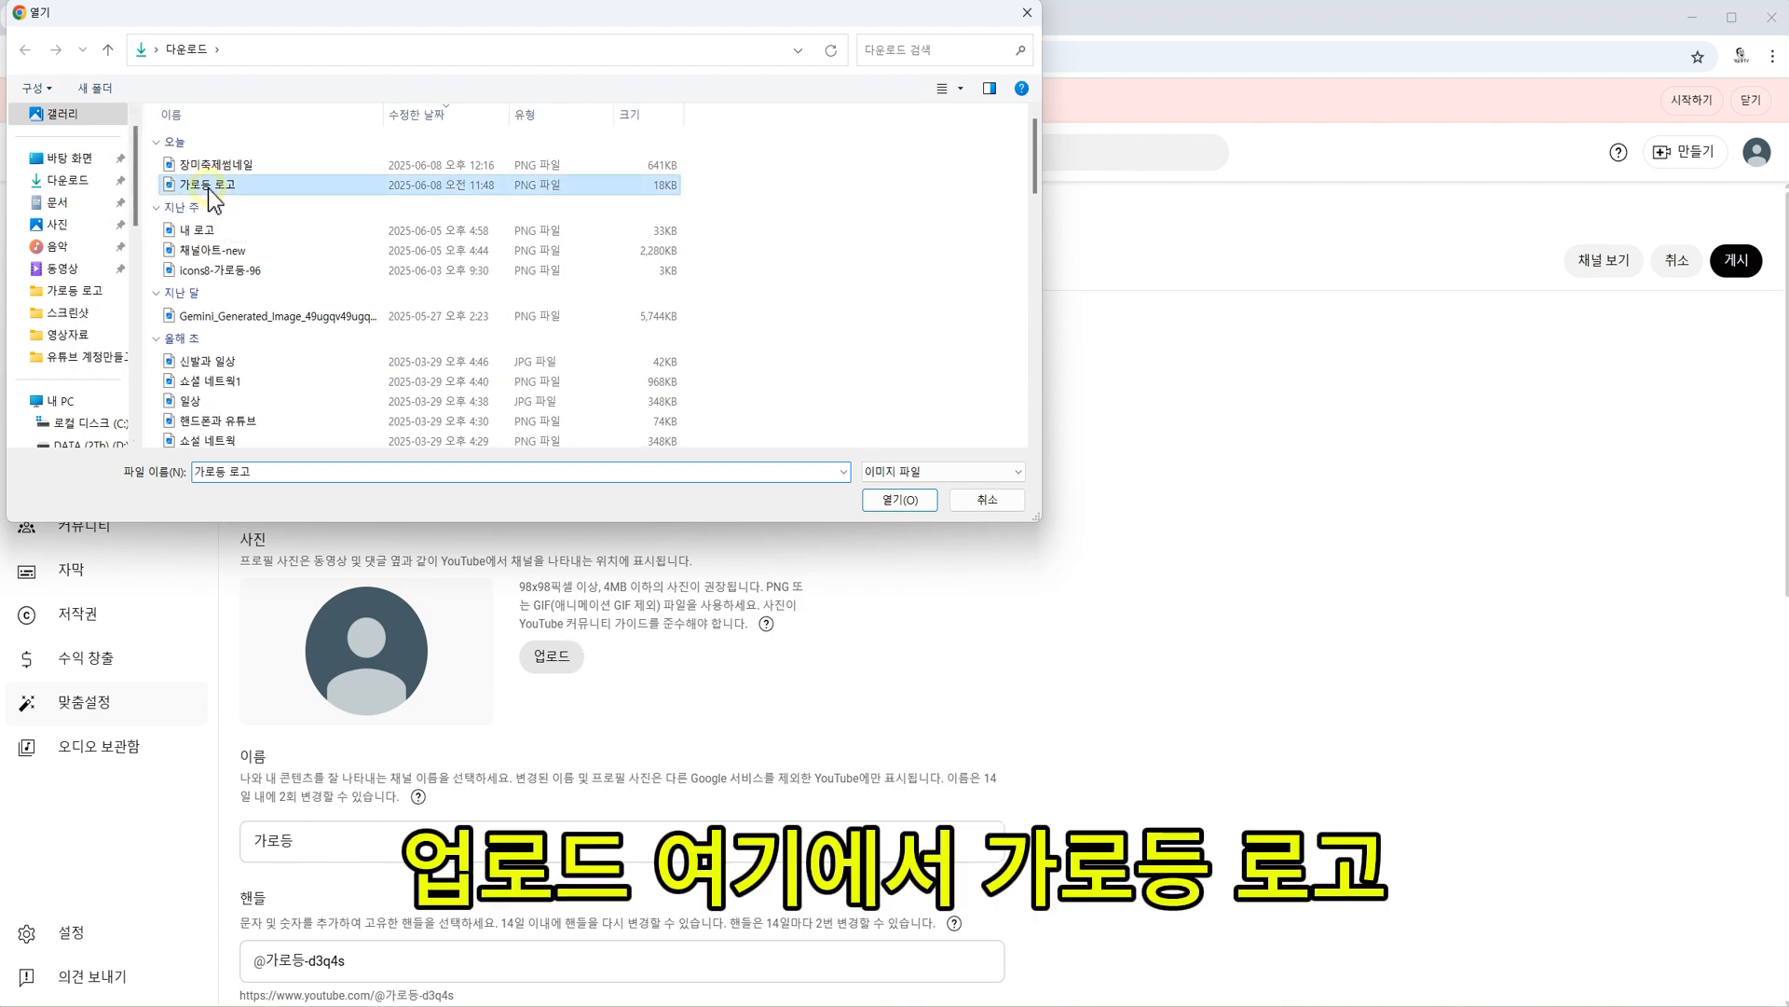
left_click(889, 500)
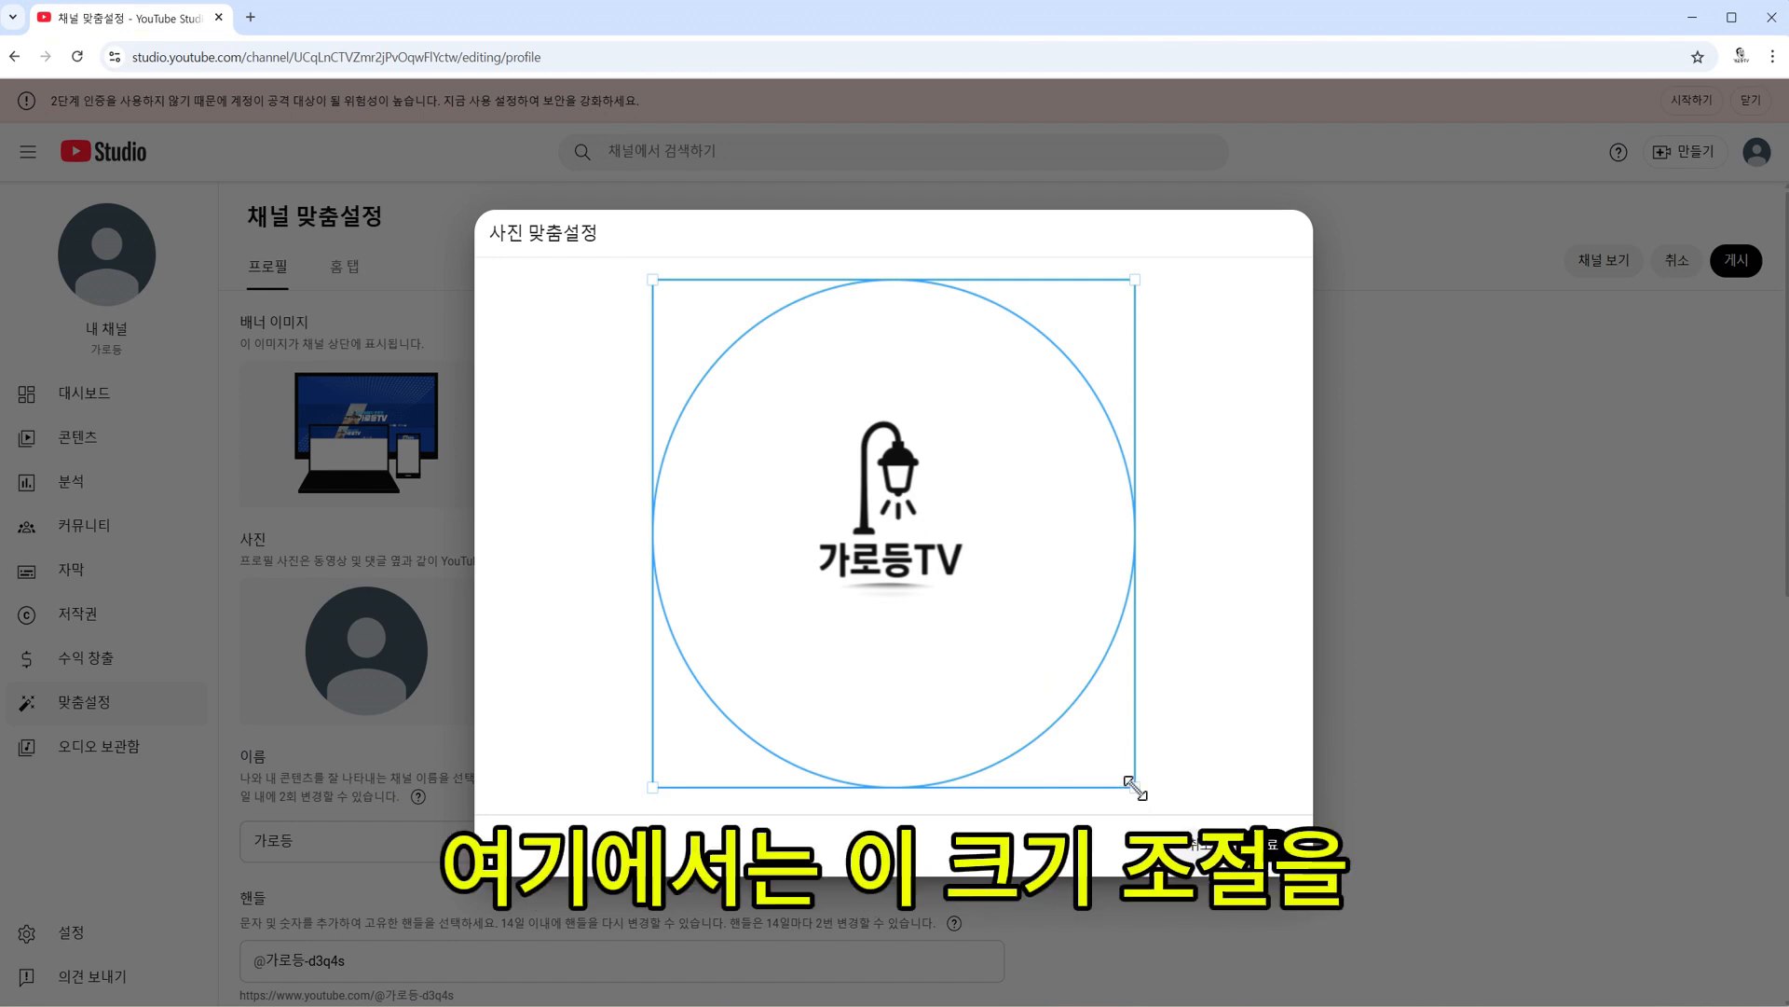
Crop tightly around the circular streetlamp logo and apply it as the profile photo.
left_click_drag(1135, 785, 1009, 588)
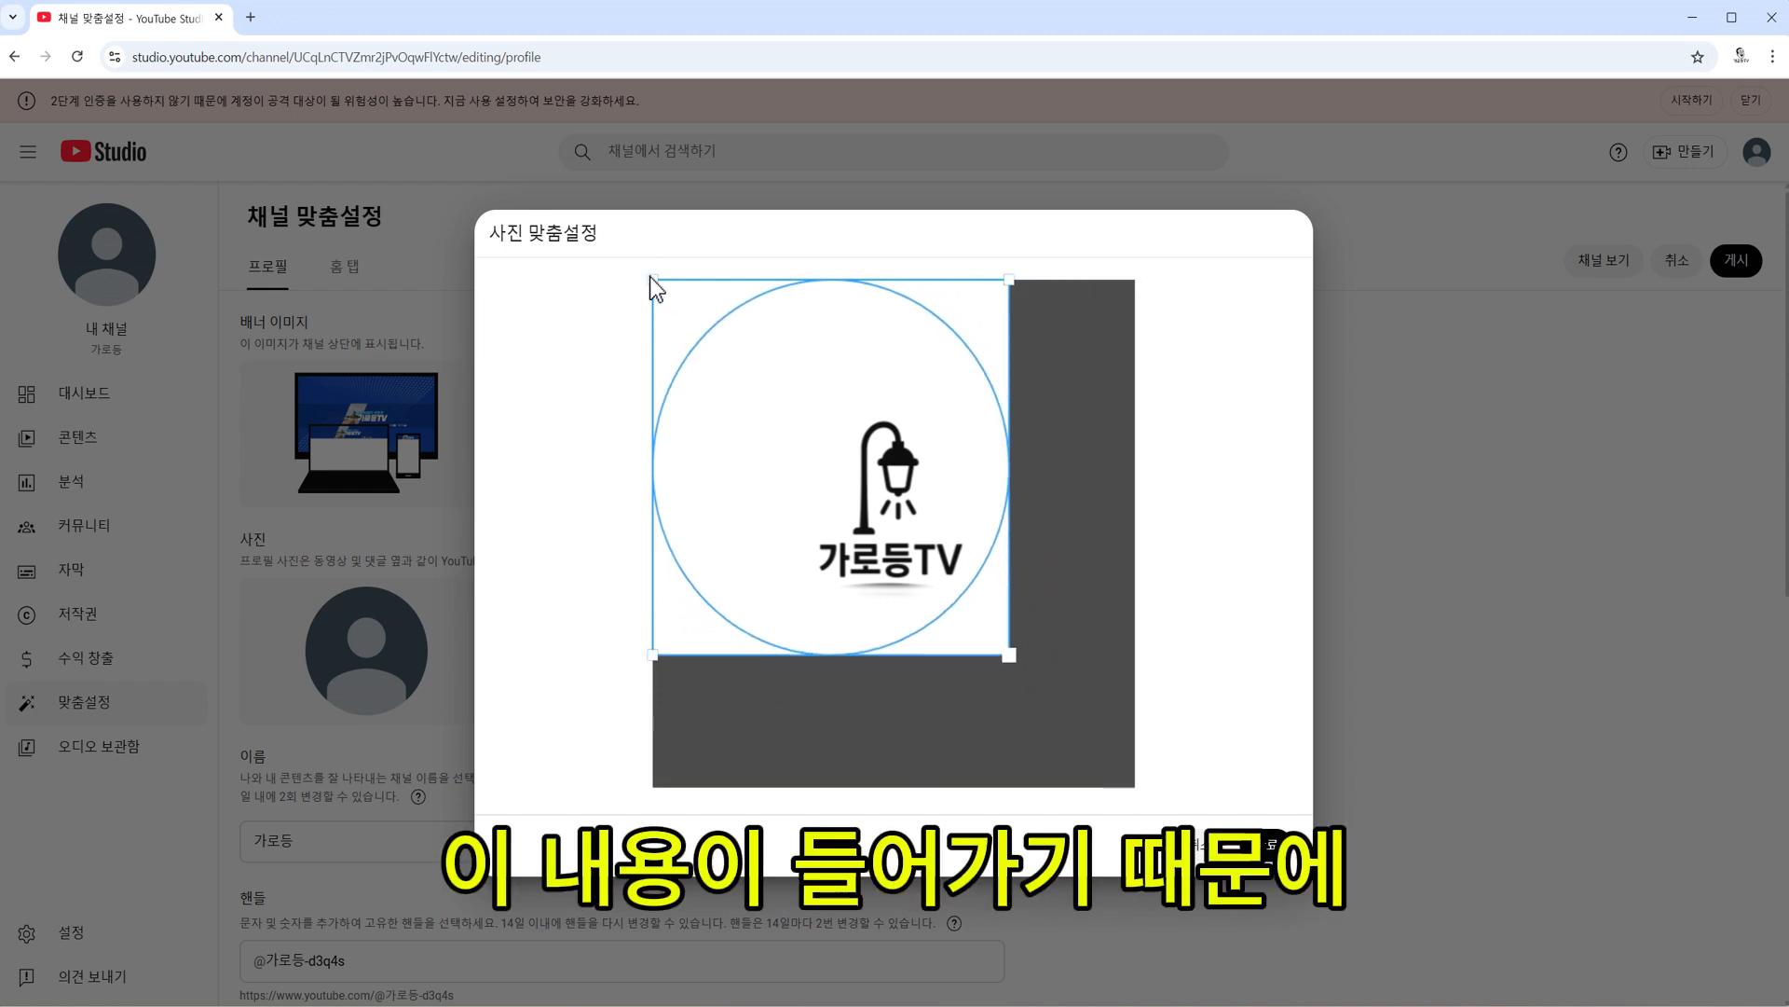
left_click_drag(652, 280, 831, 413)
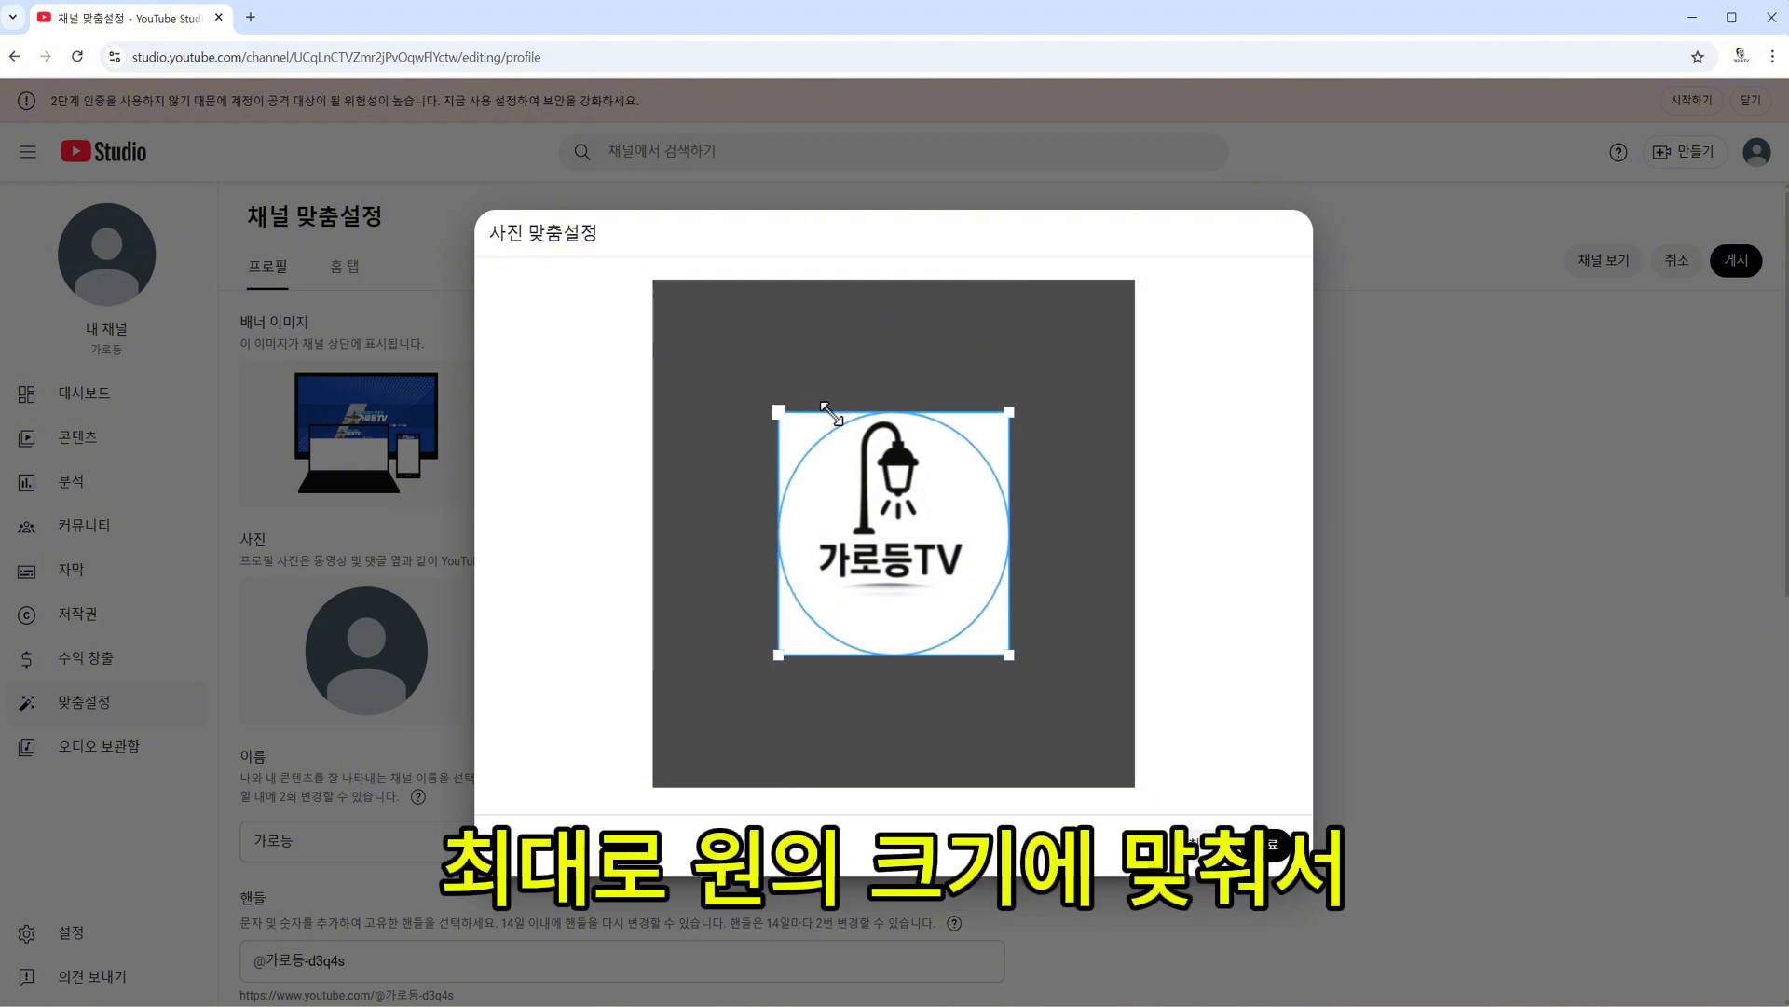
left_click_drag(1011, 655, 981, 551)
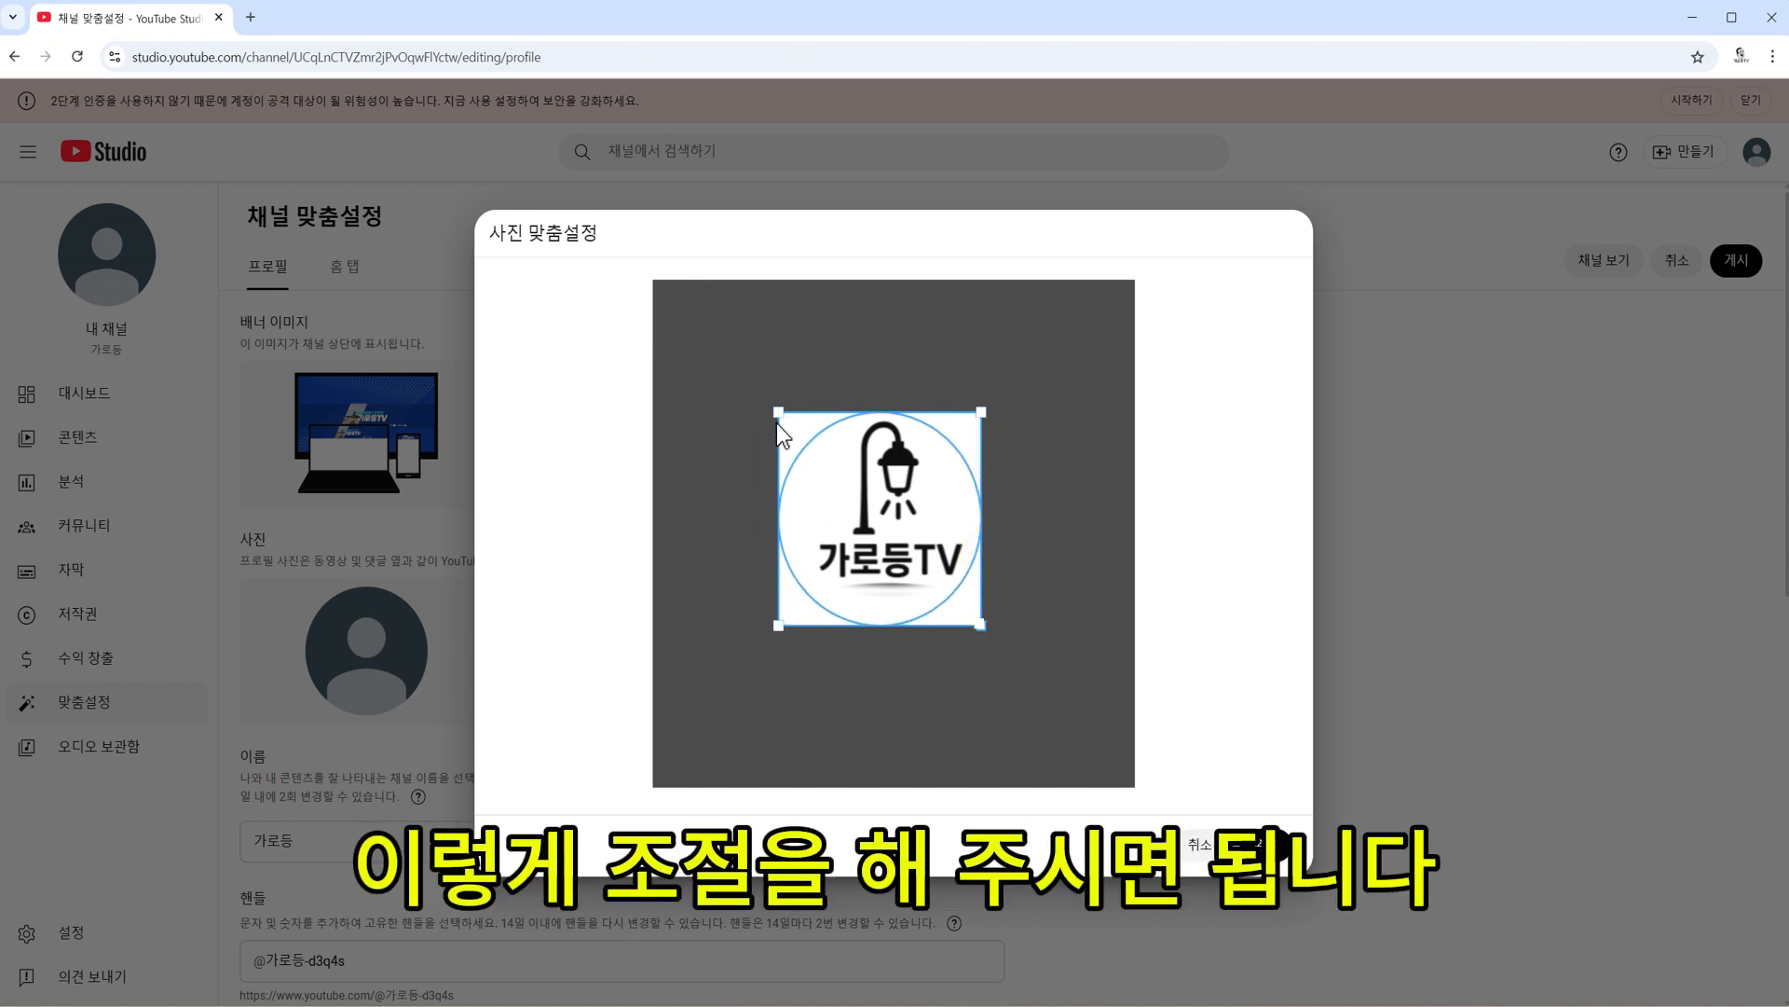
left_click_drag(780, 425, 820, 420)
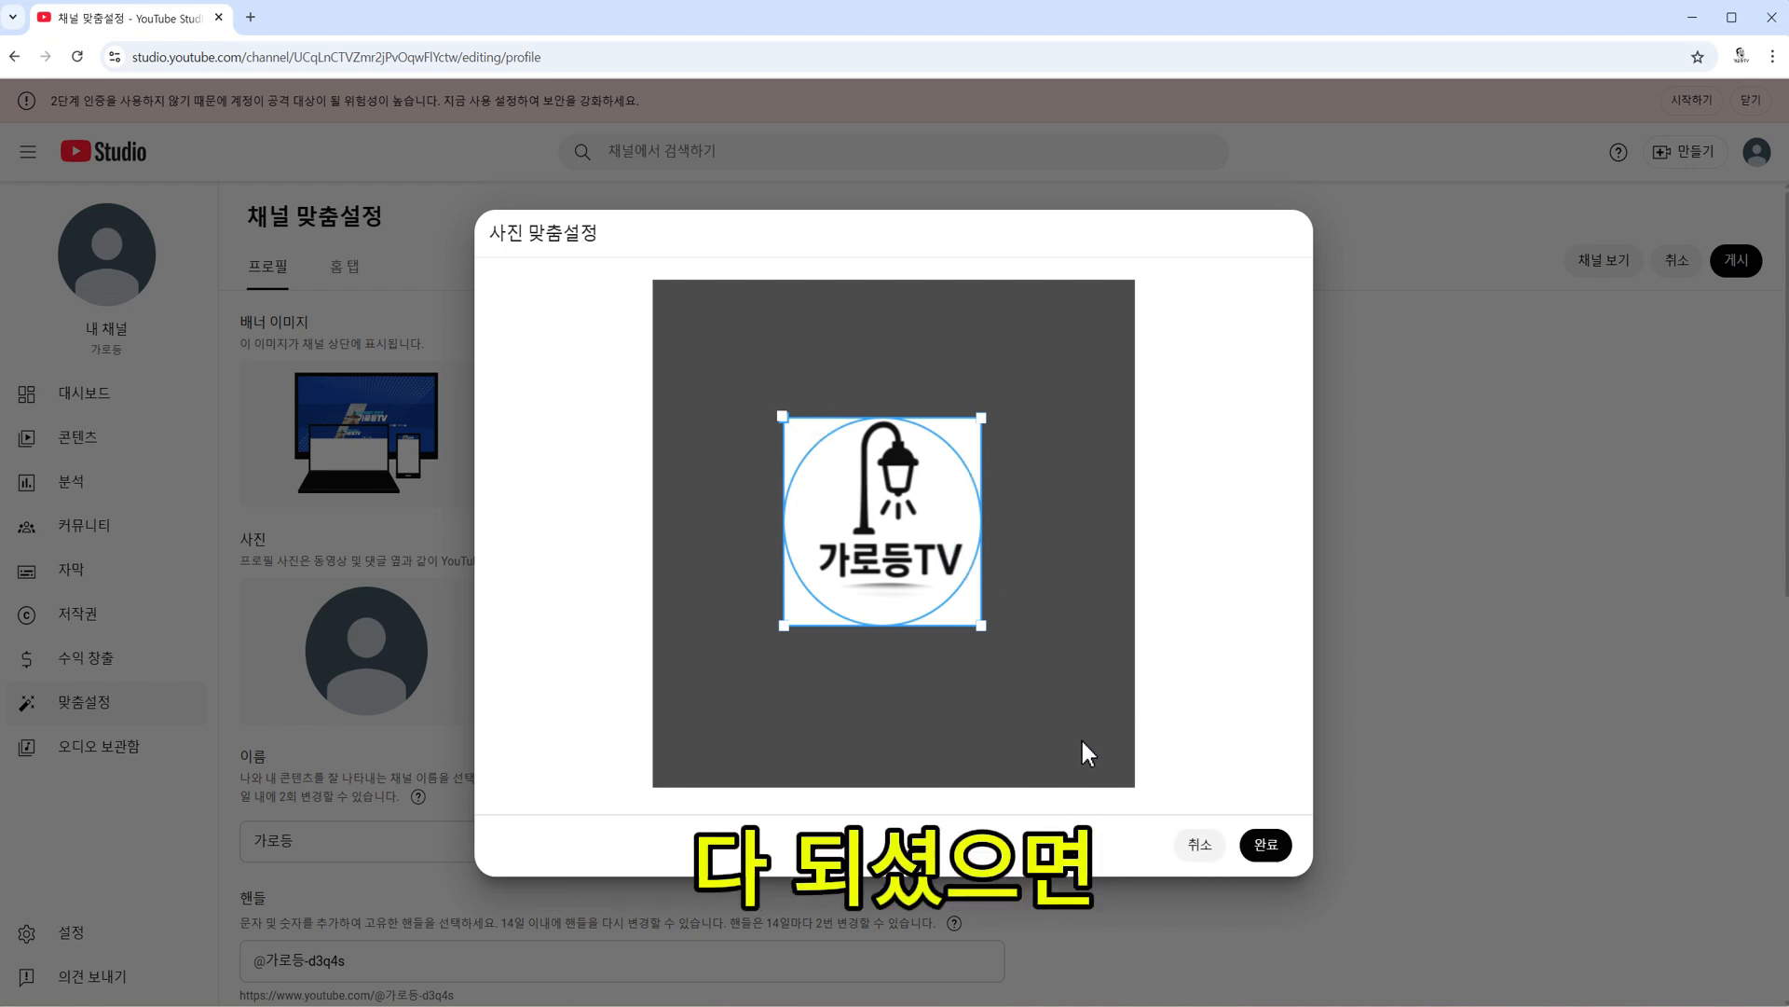
left_click_drag(875, 562, 900, 562)
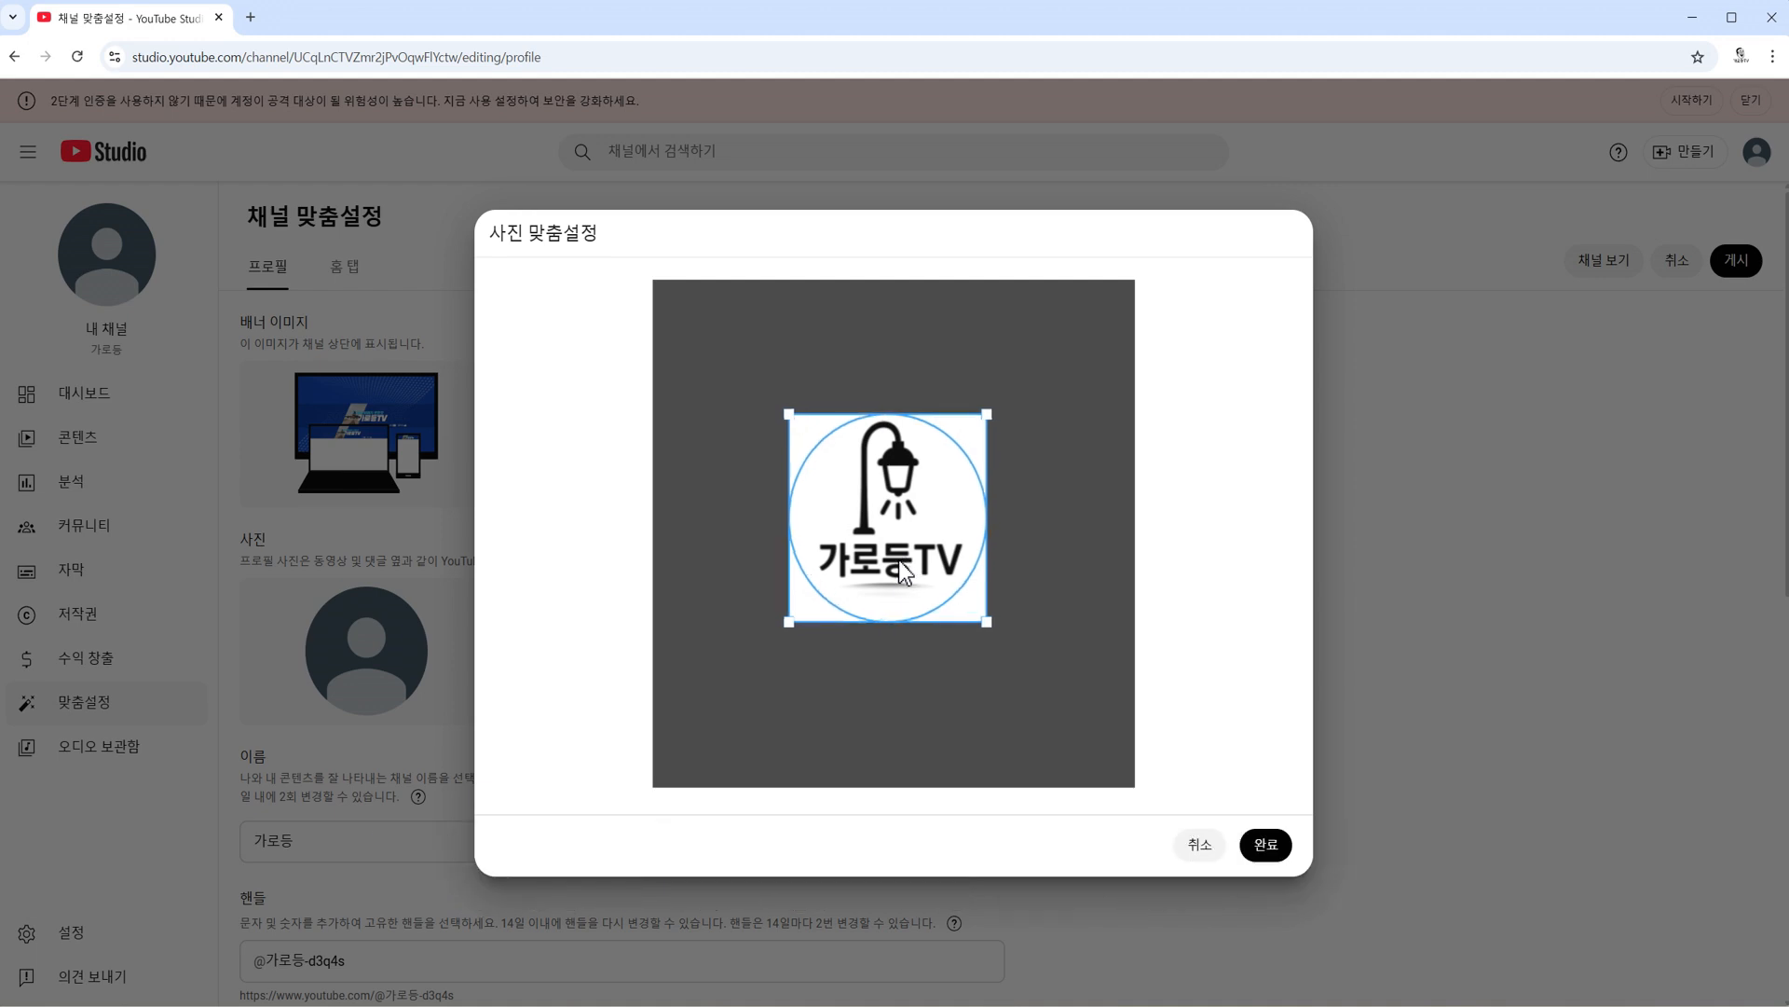
left_click(1264, 844)
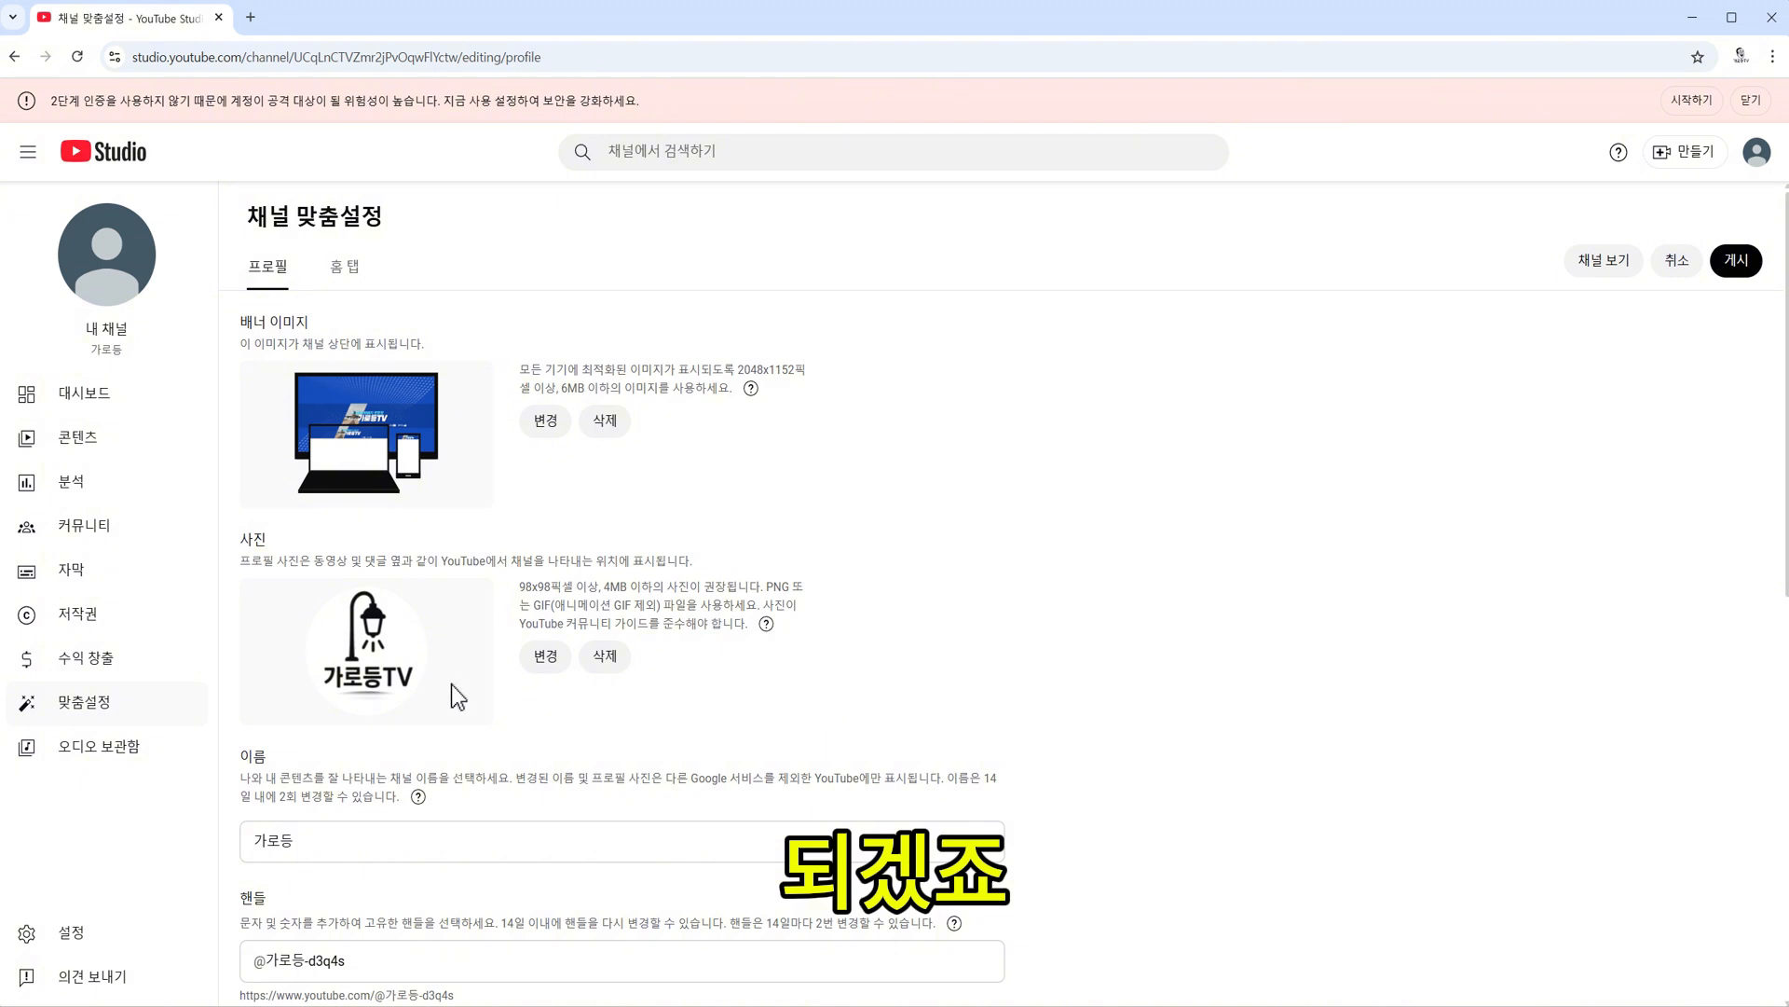
Publish the new banner and profile photo, then open 내 채널 from the avatar menu.
left_click(1739, 265)
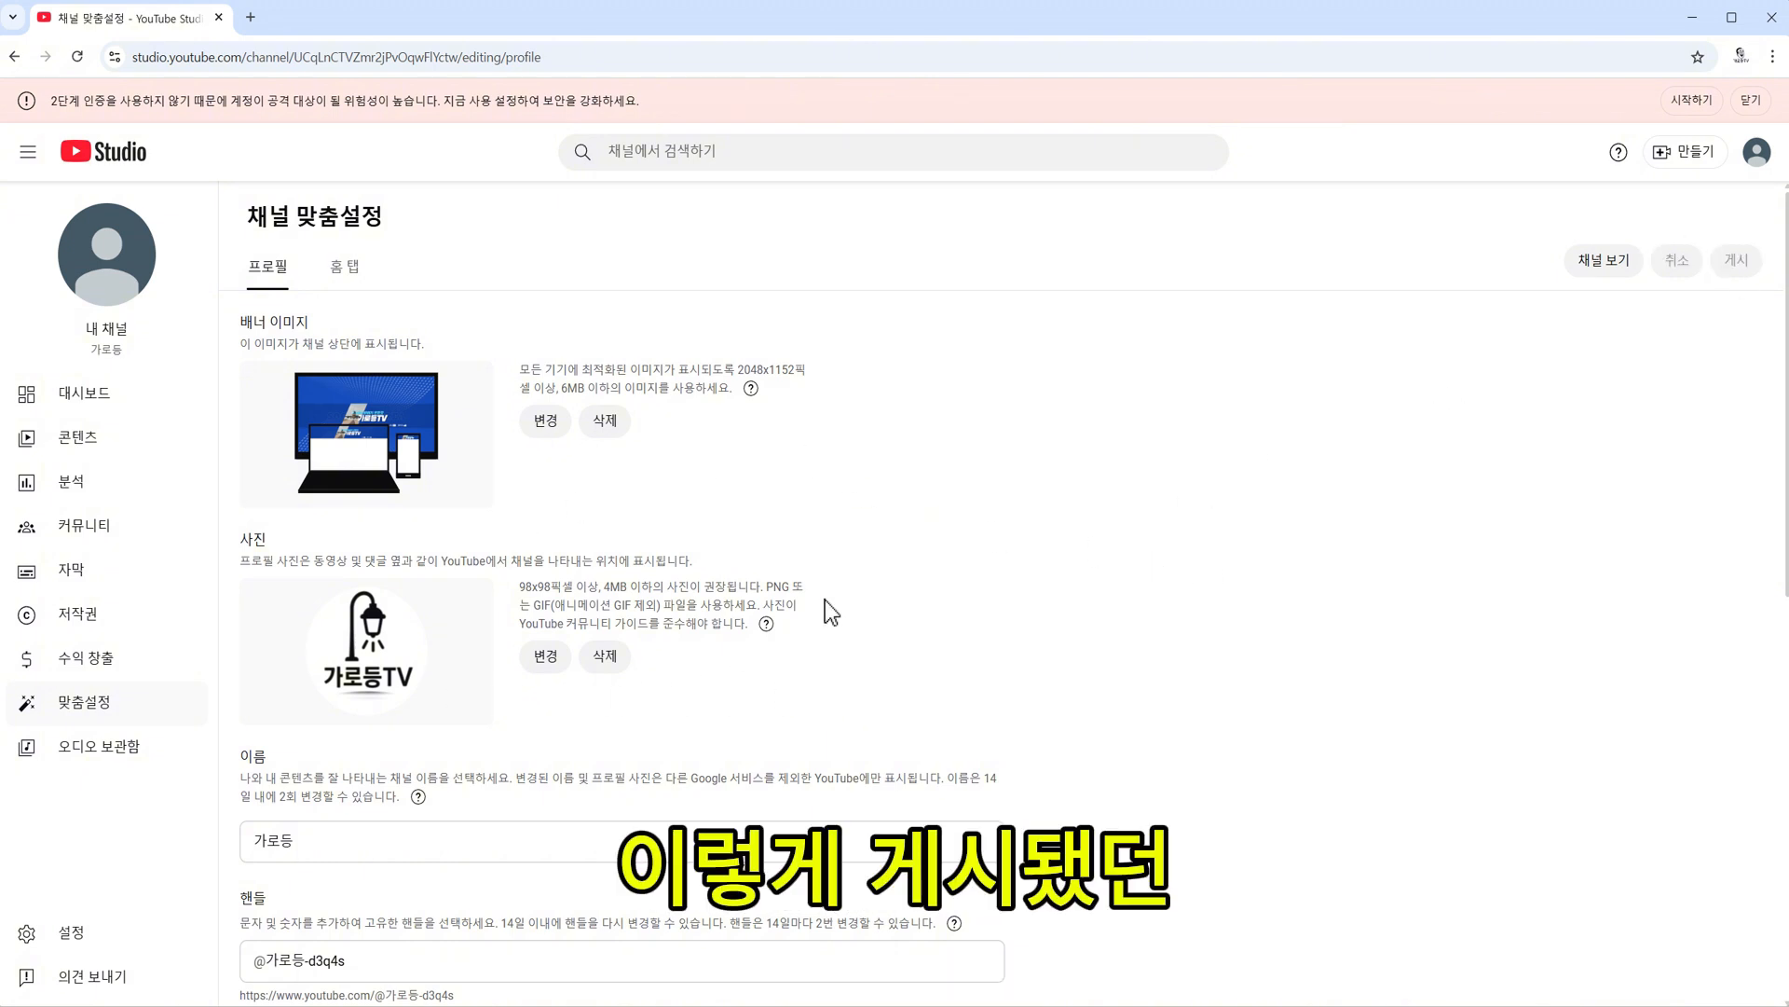
left_click(1758, 155)
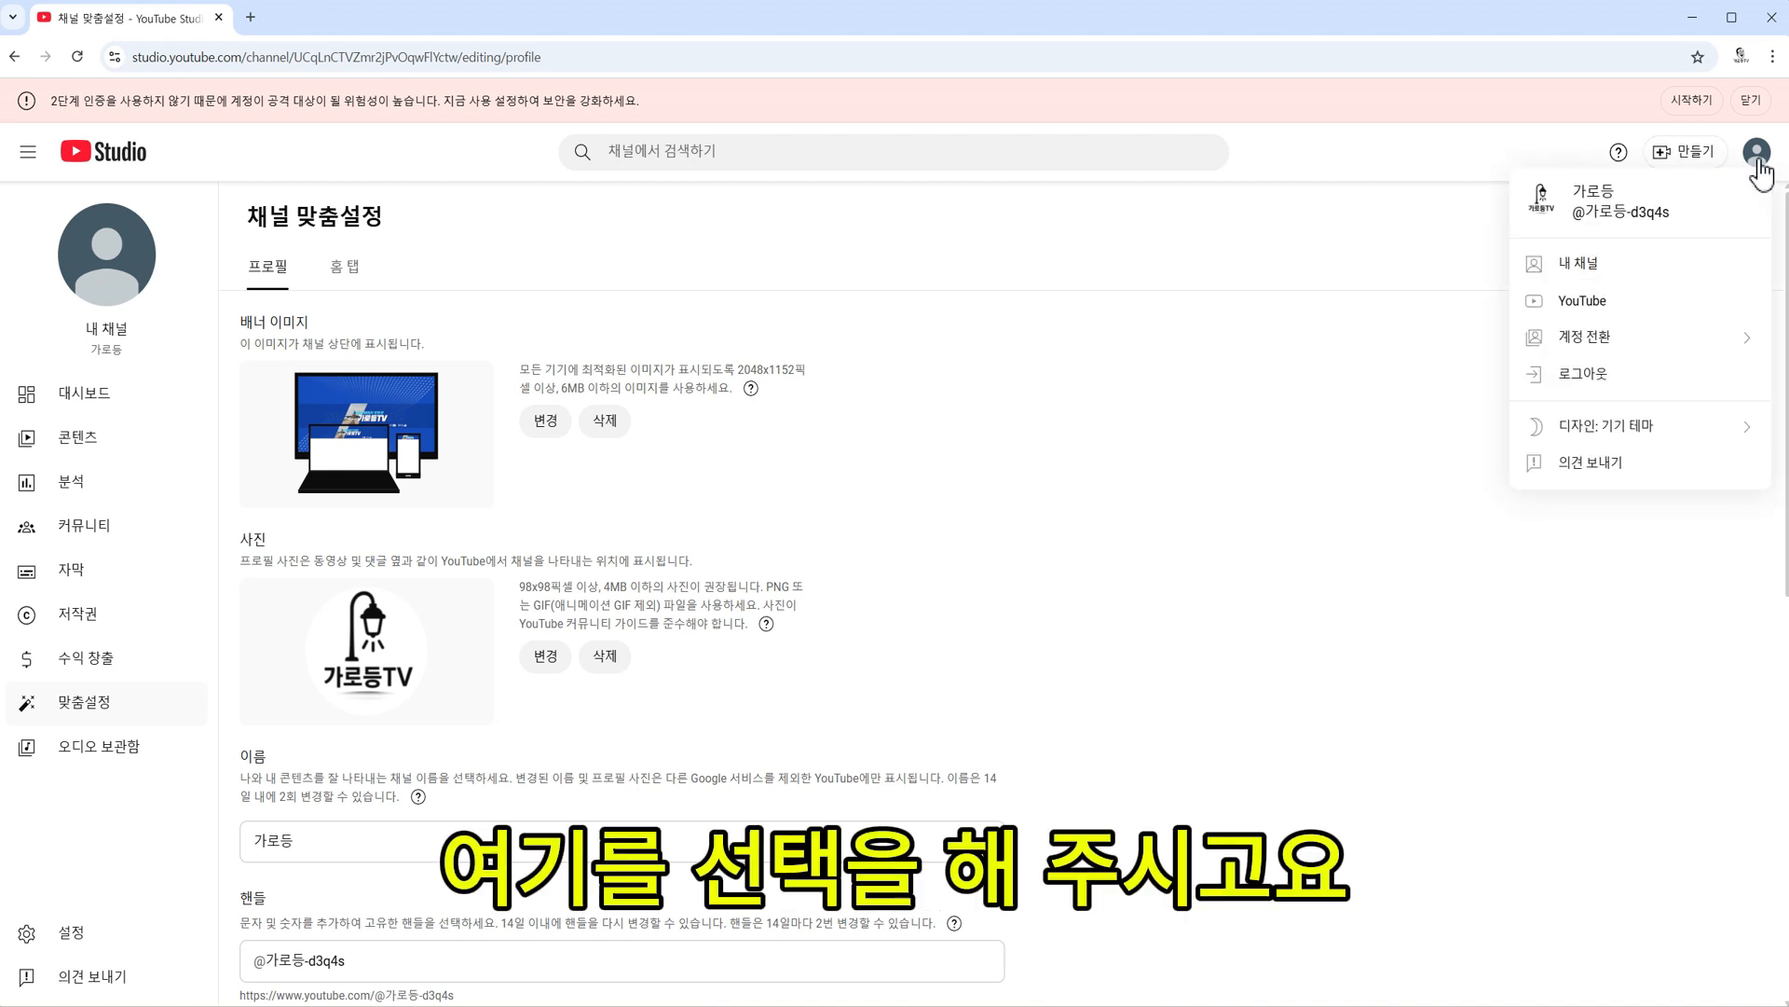
left_click(1577, 266)
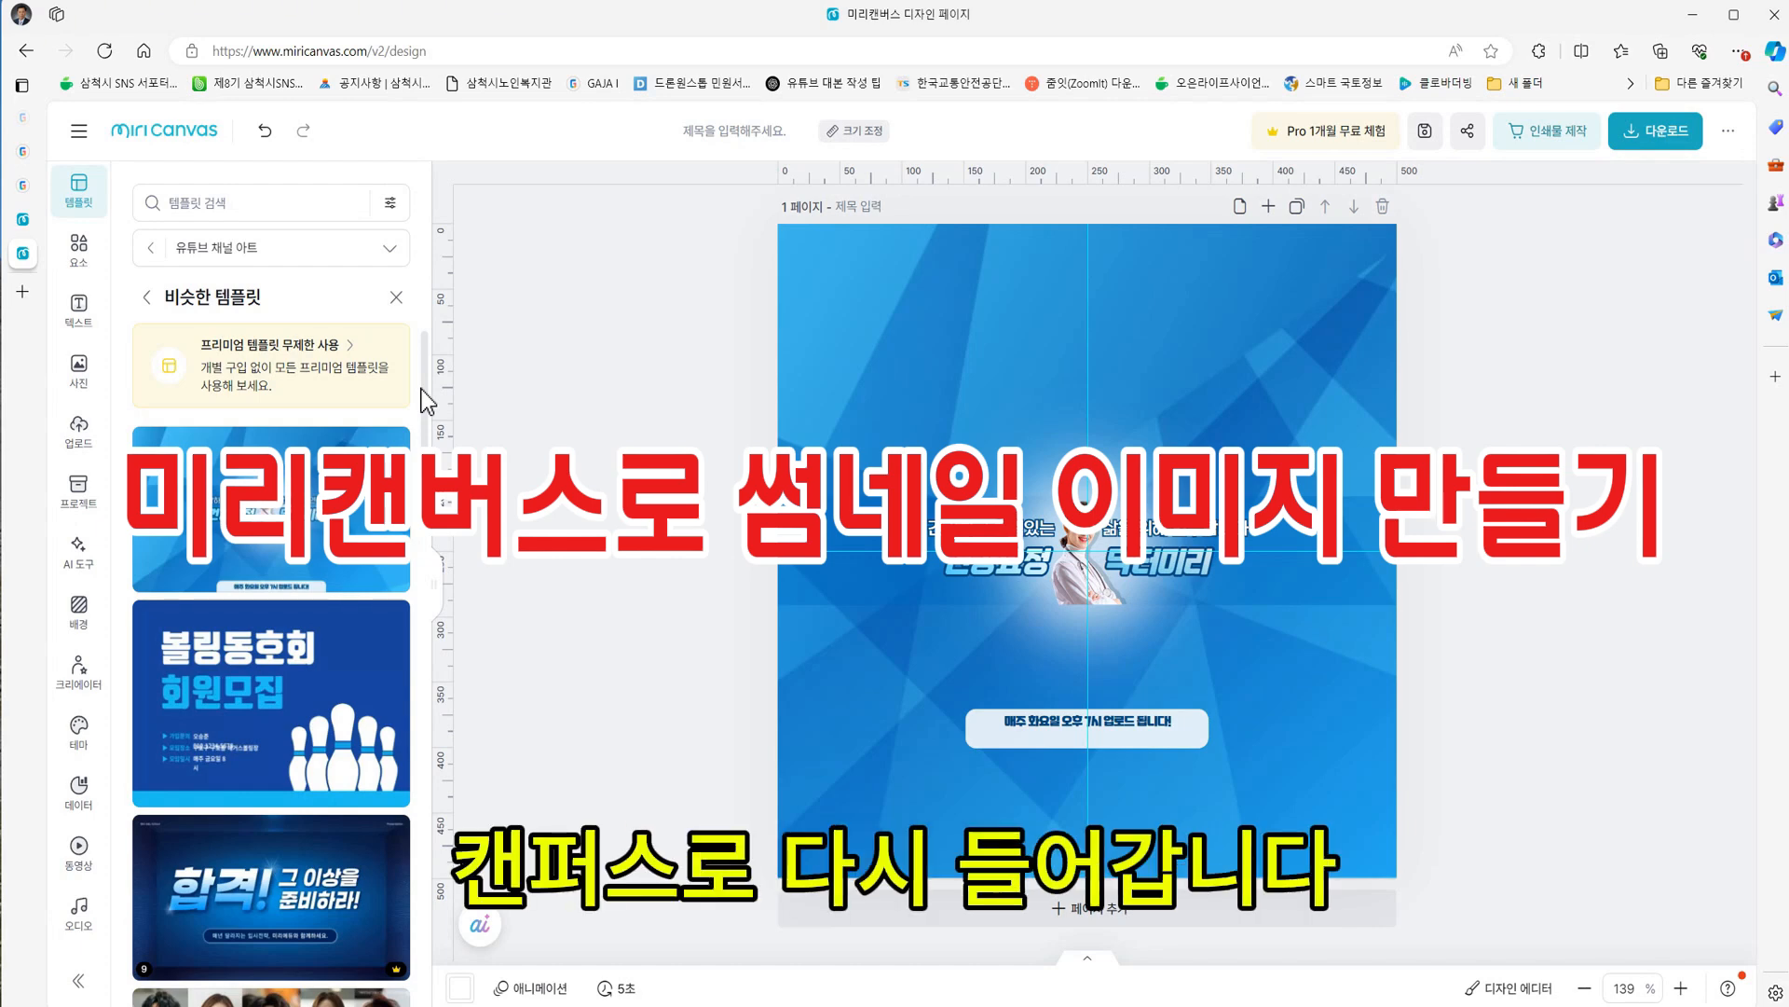
Start a new blank design in MiriCanvas.
left_click(390, 247)
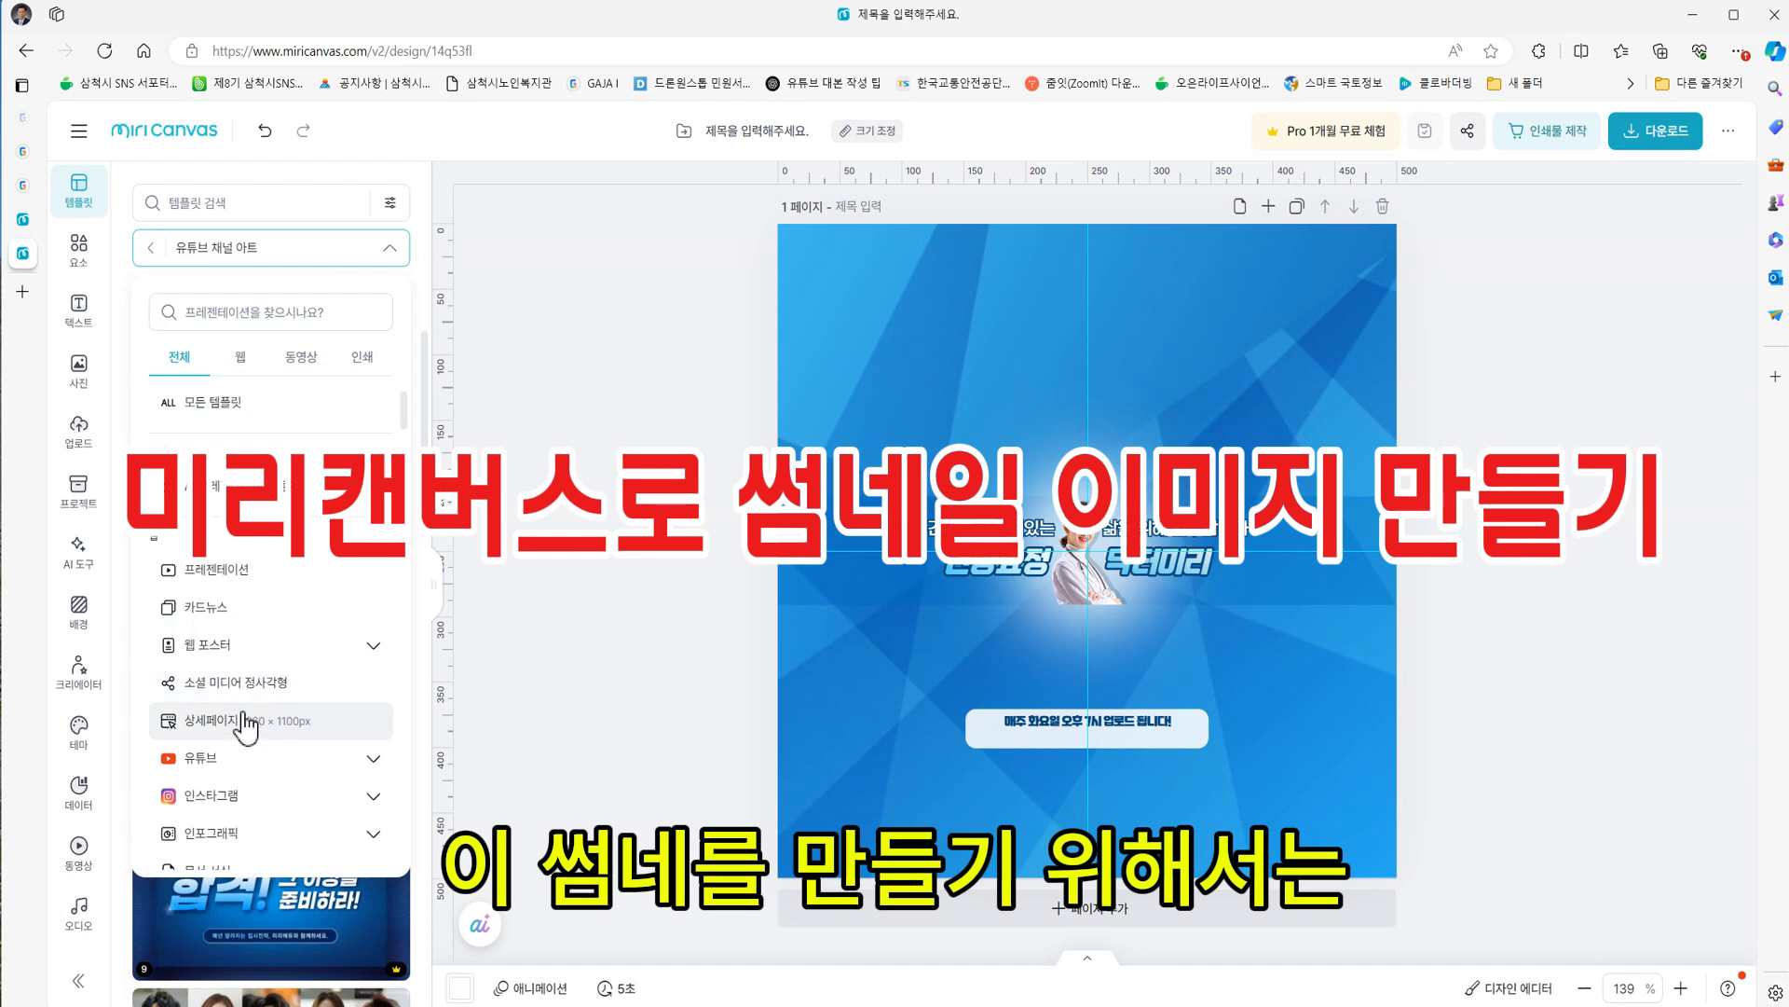
left_click(331, 254)
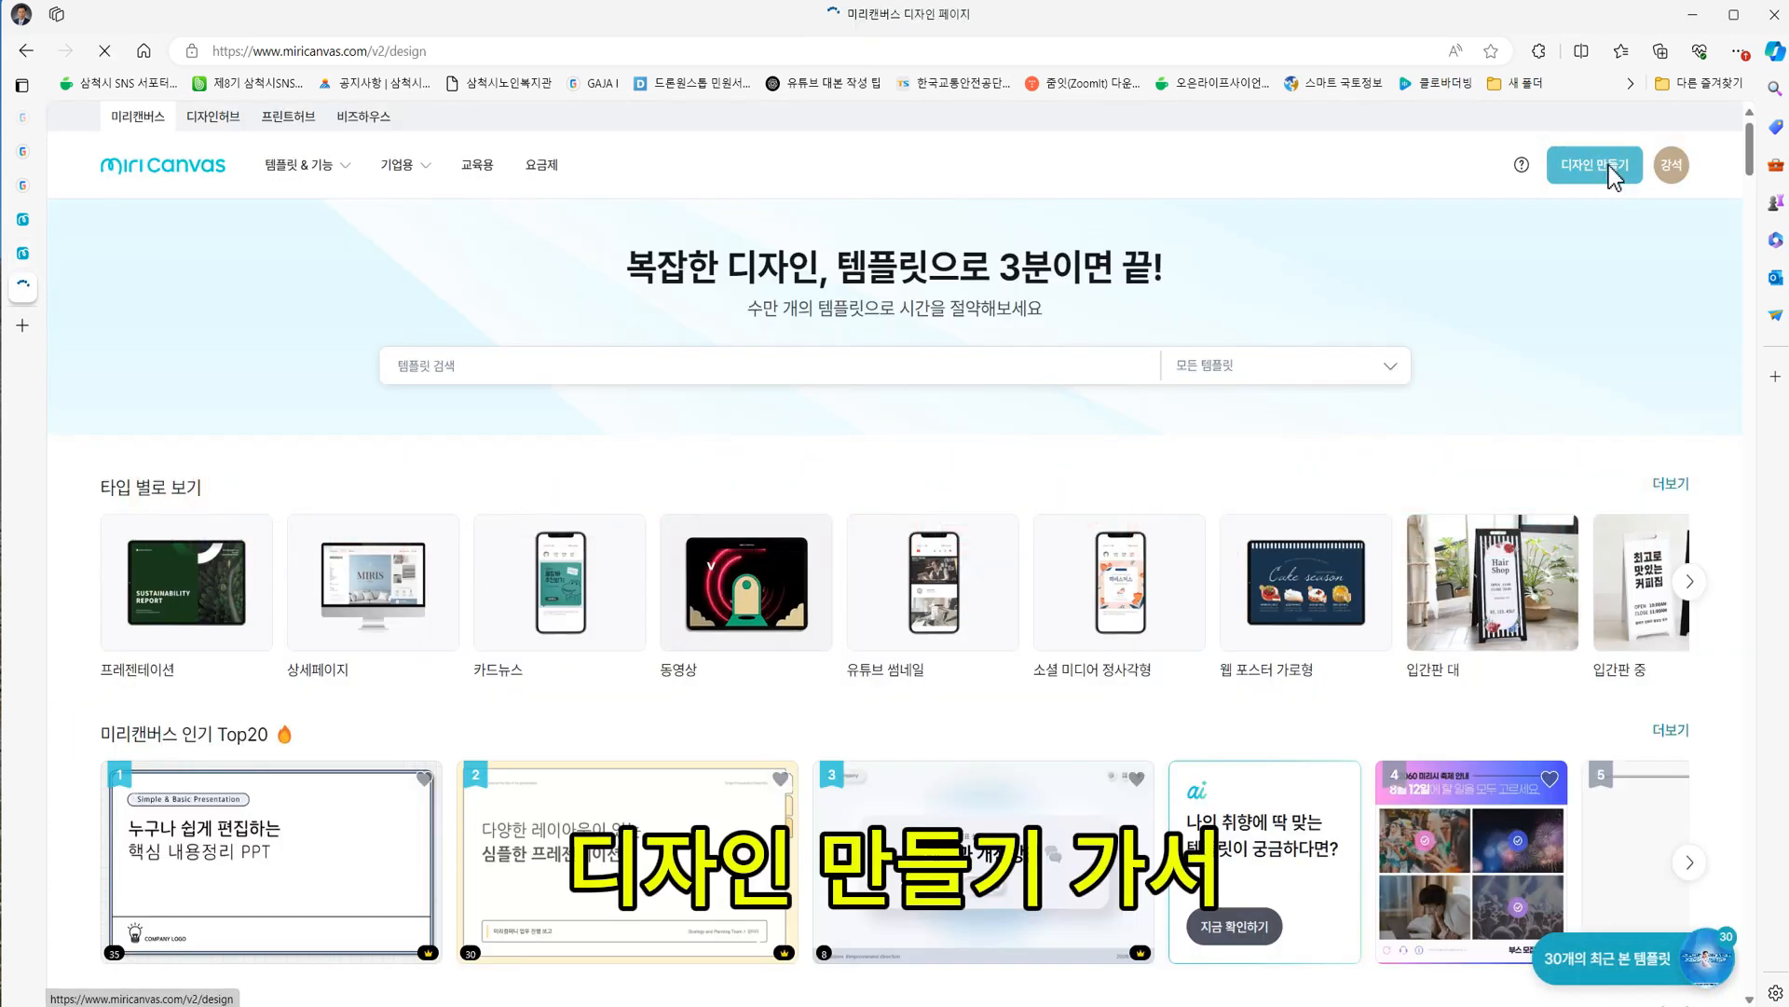
left_click(1607, 169)
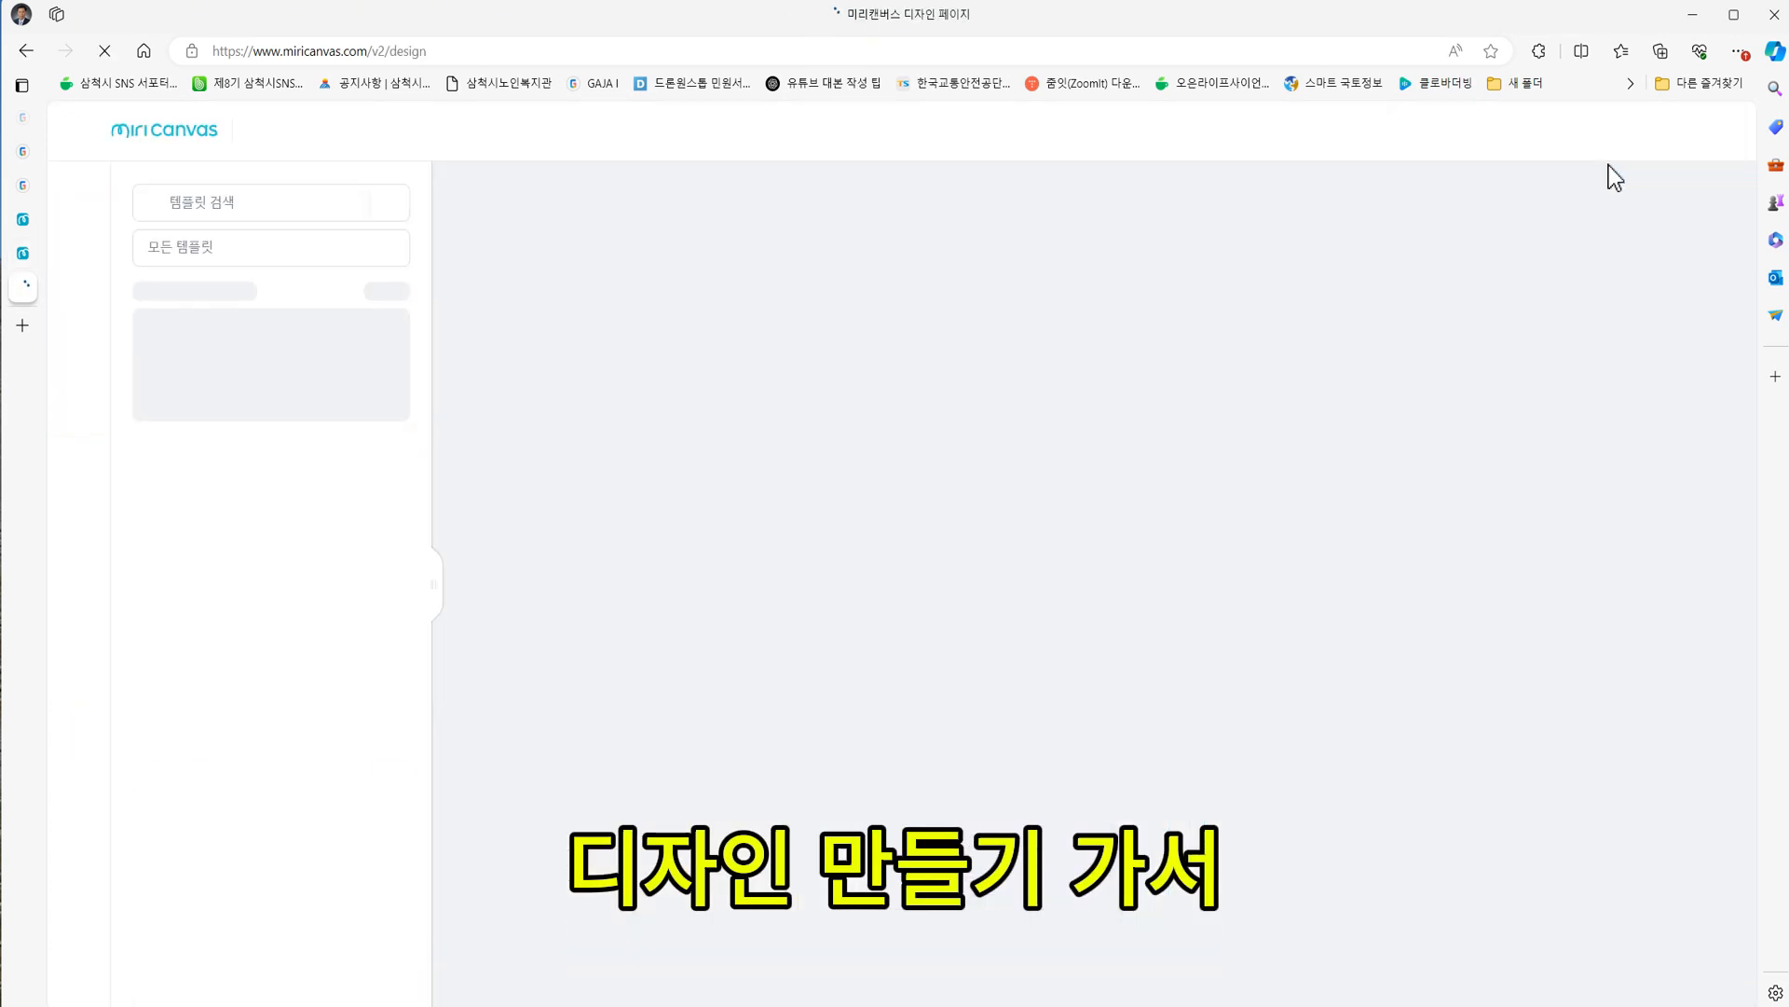
Filter the templates to 유튜브 > 썸네일 and browse the thumbnail templates.
left_click(389, 247)
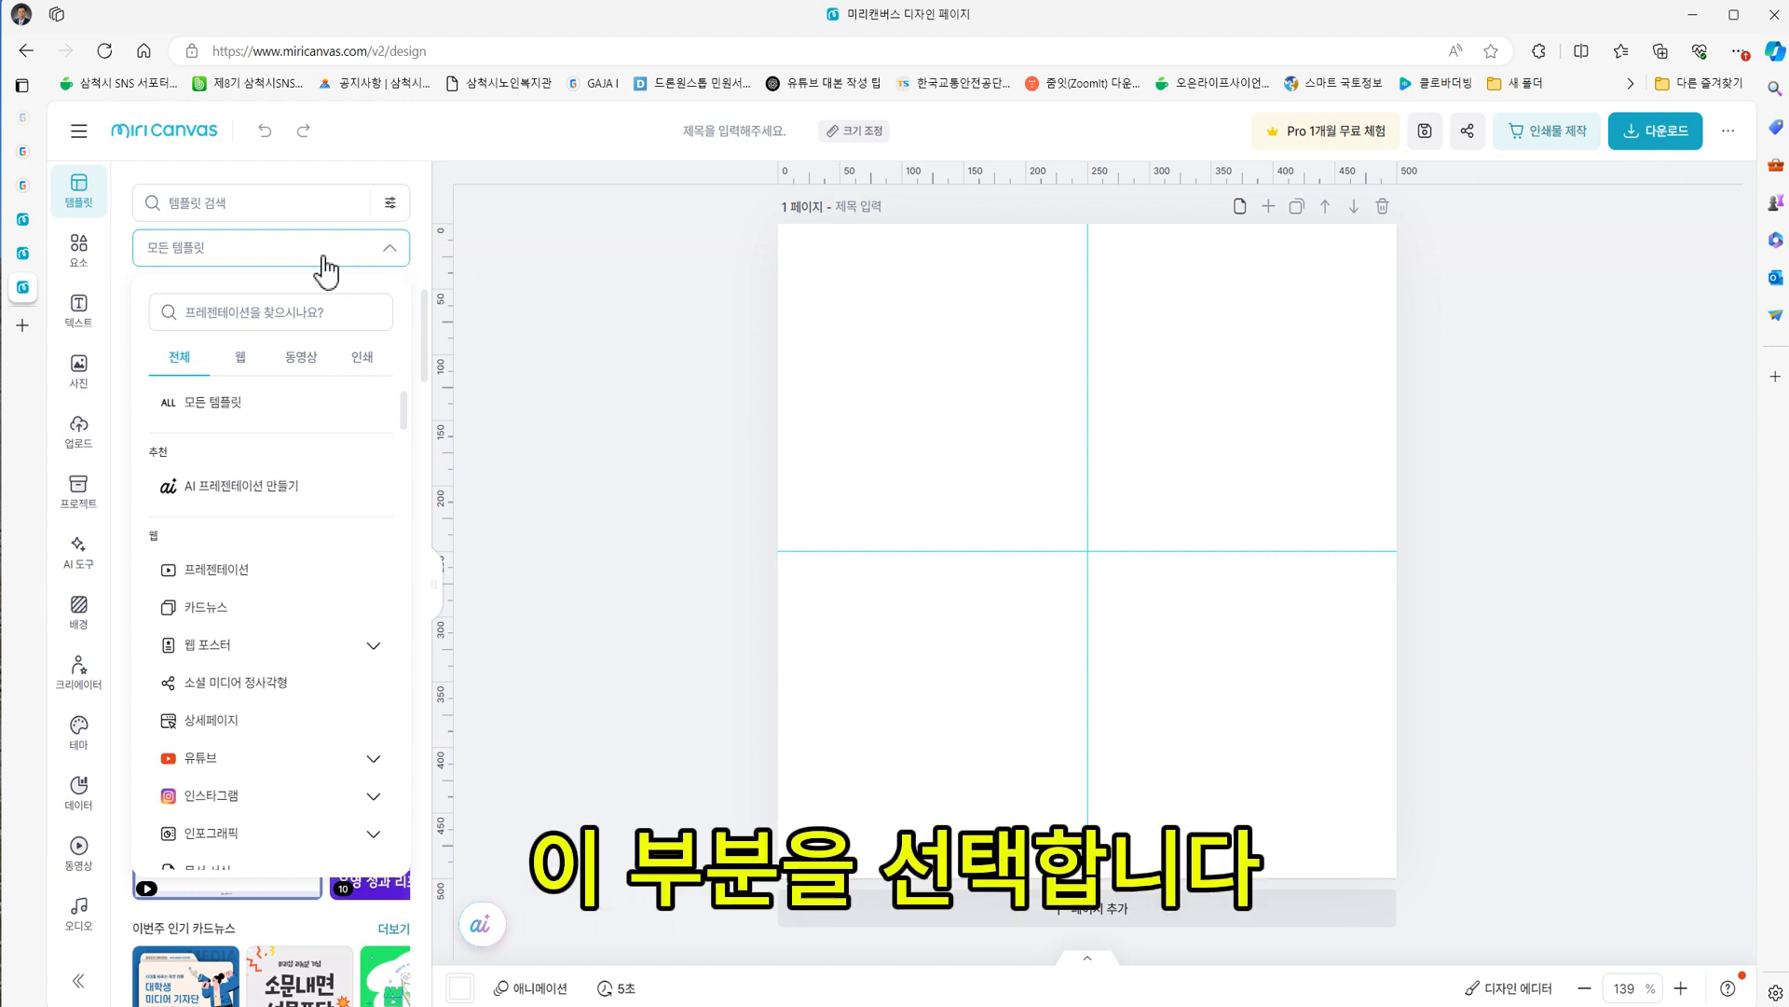
left_click(247, 762)
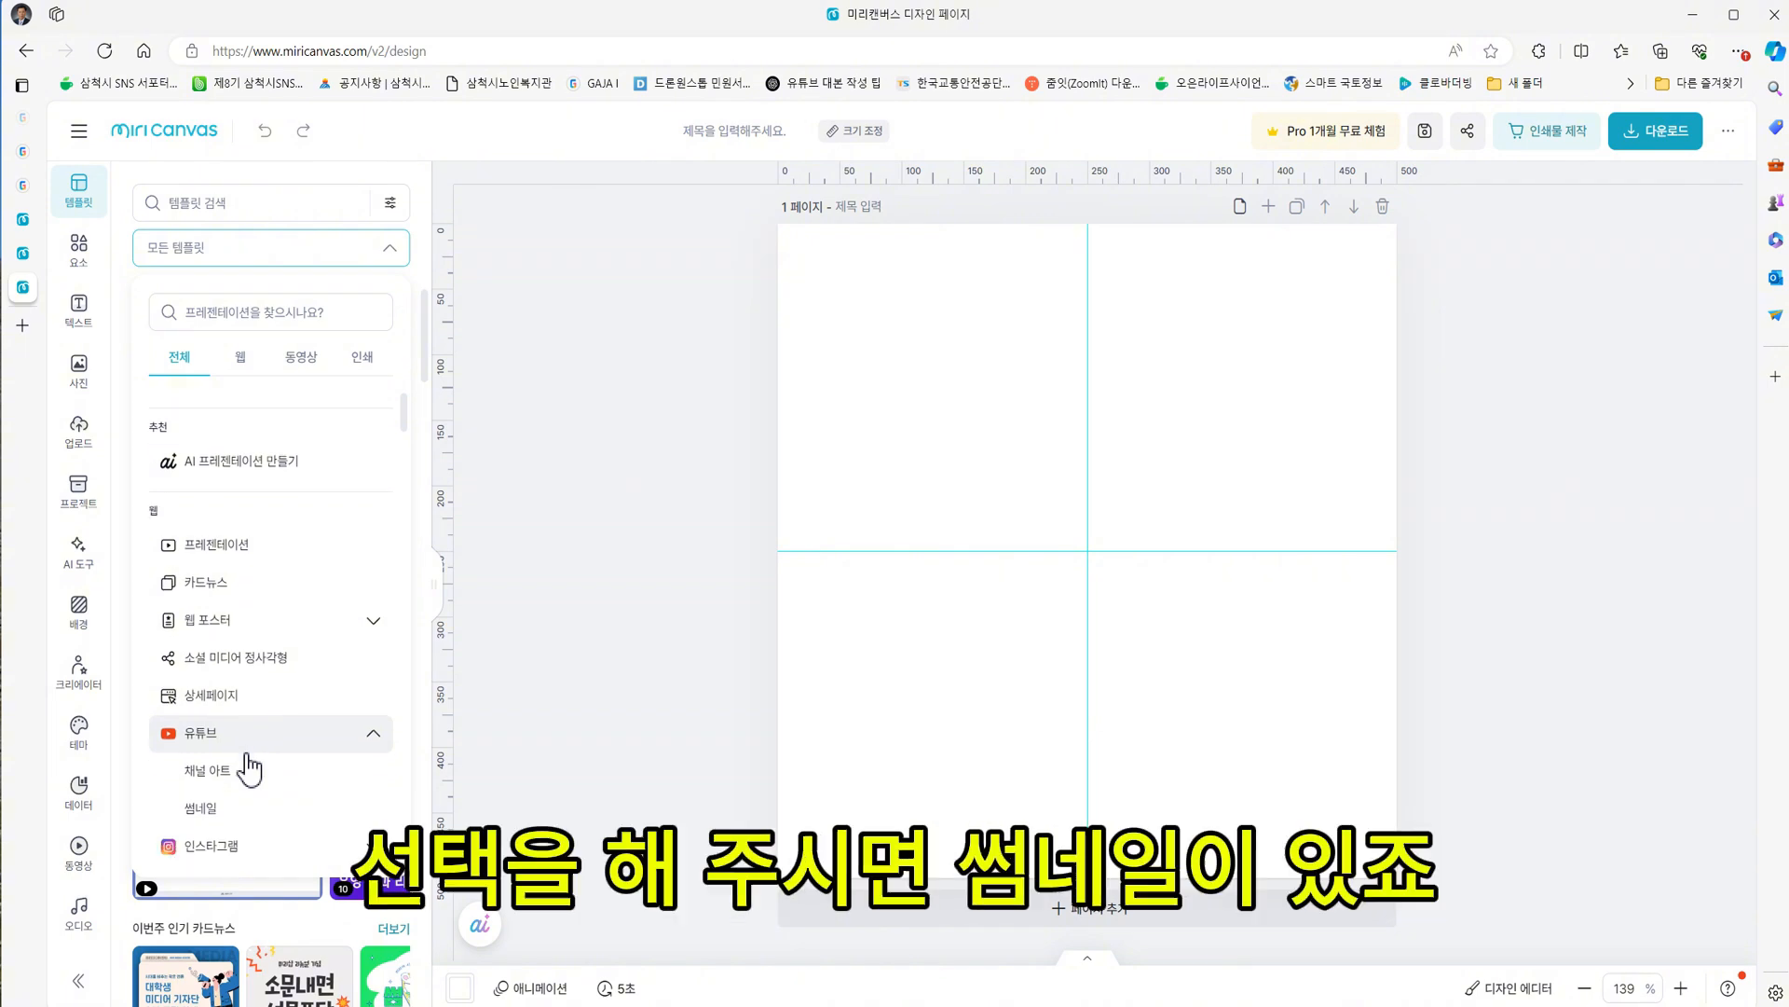
scroll(247, 764, "down", 2)
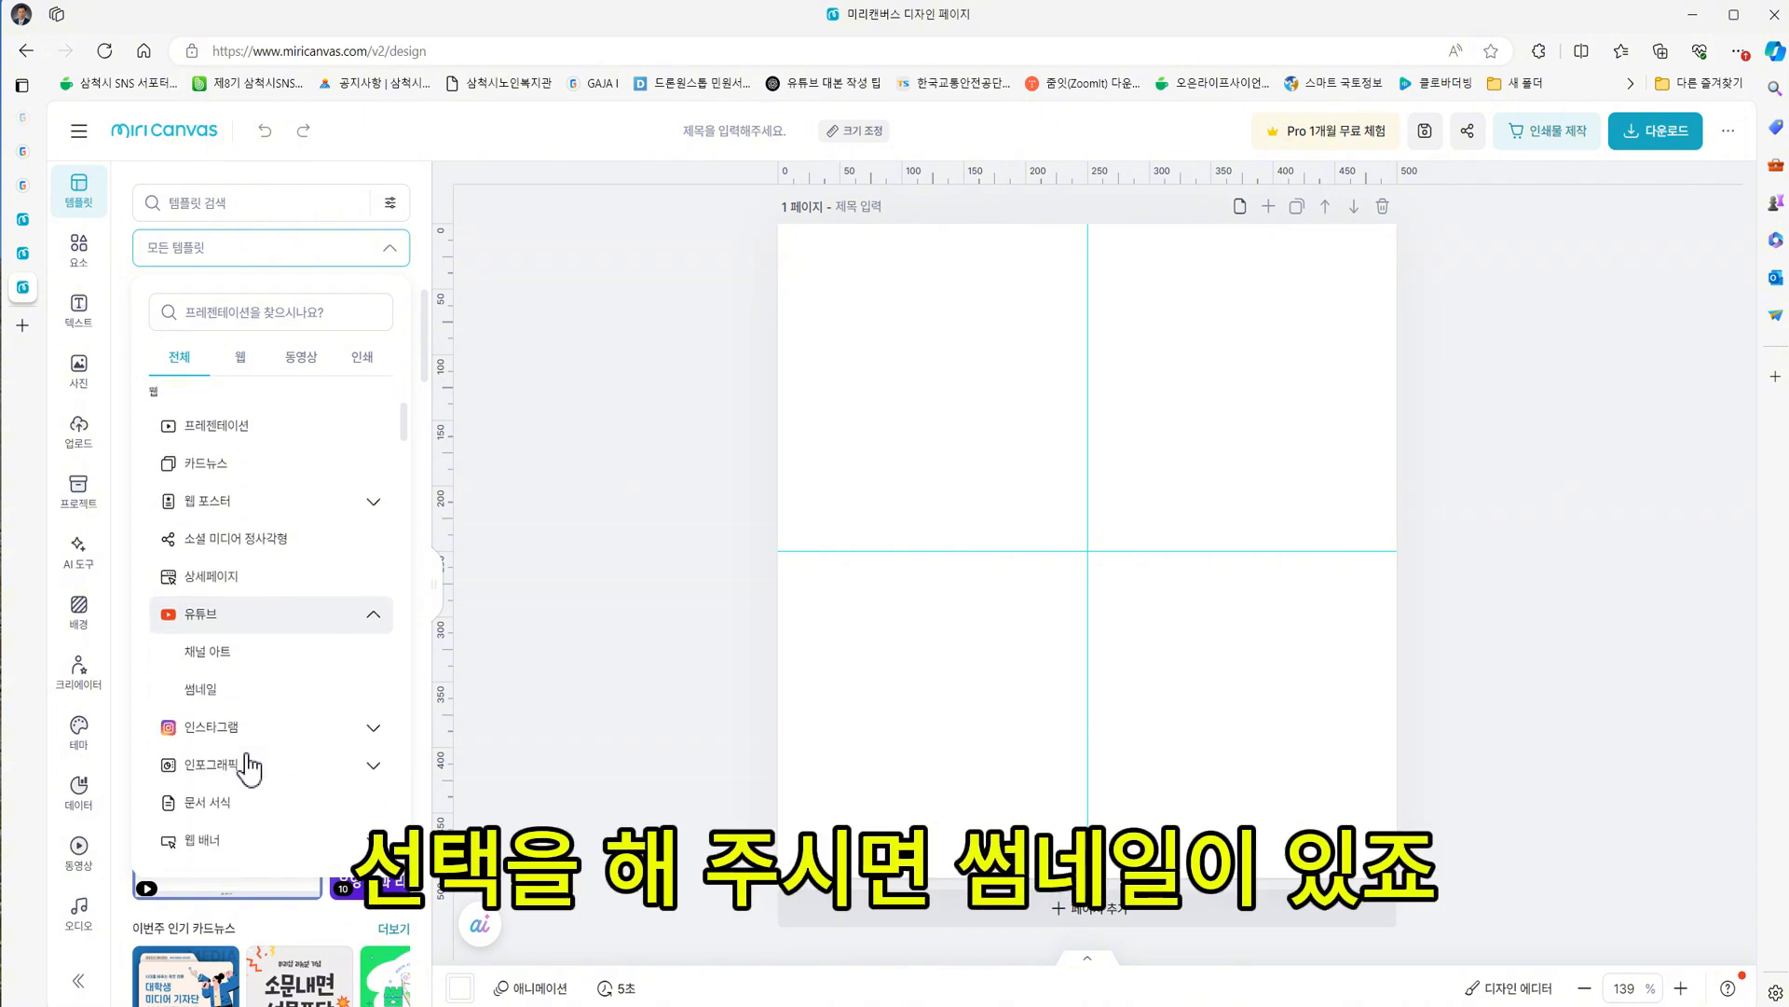
left_click(226, 689)
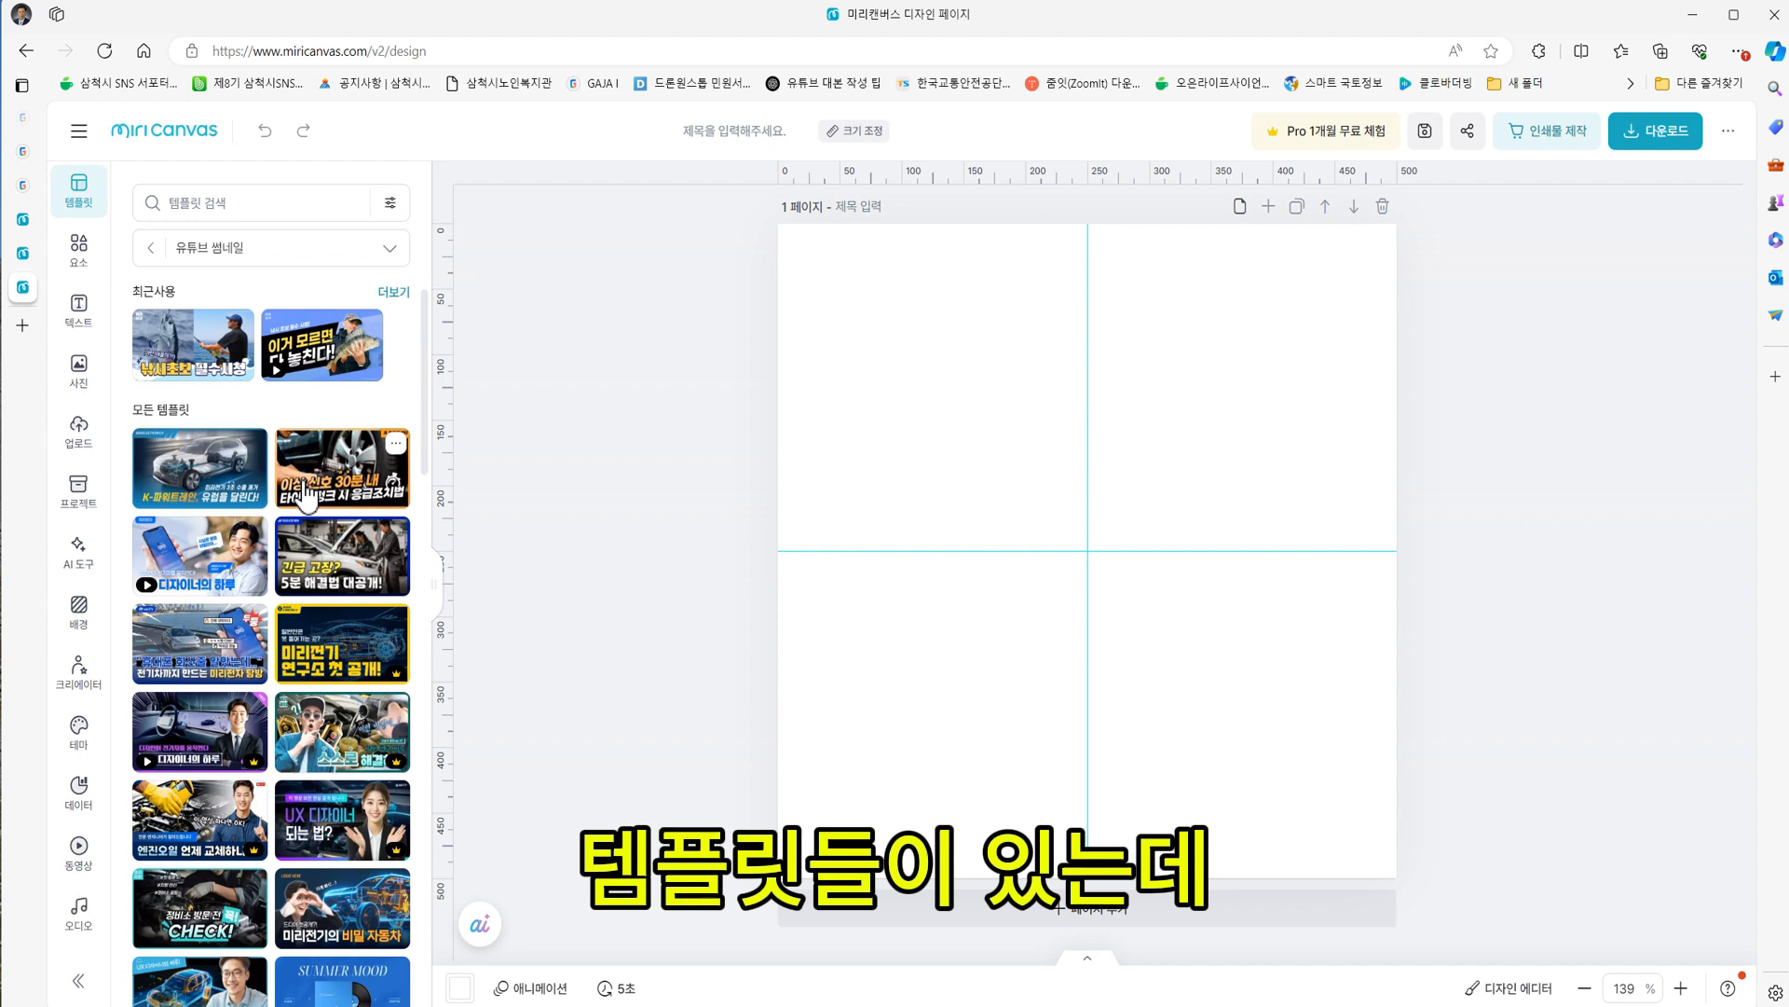
scroll(303, 494, "down", 3)
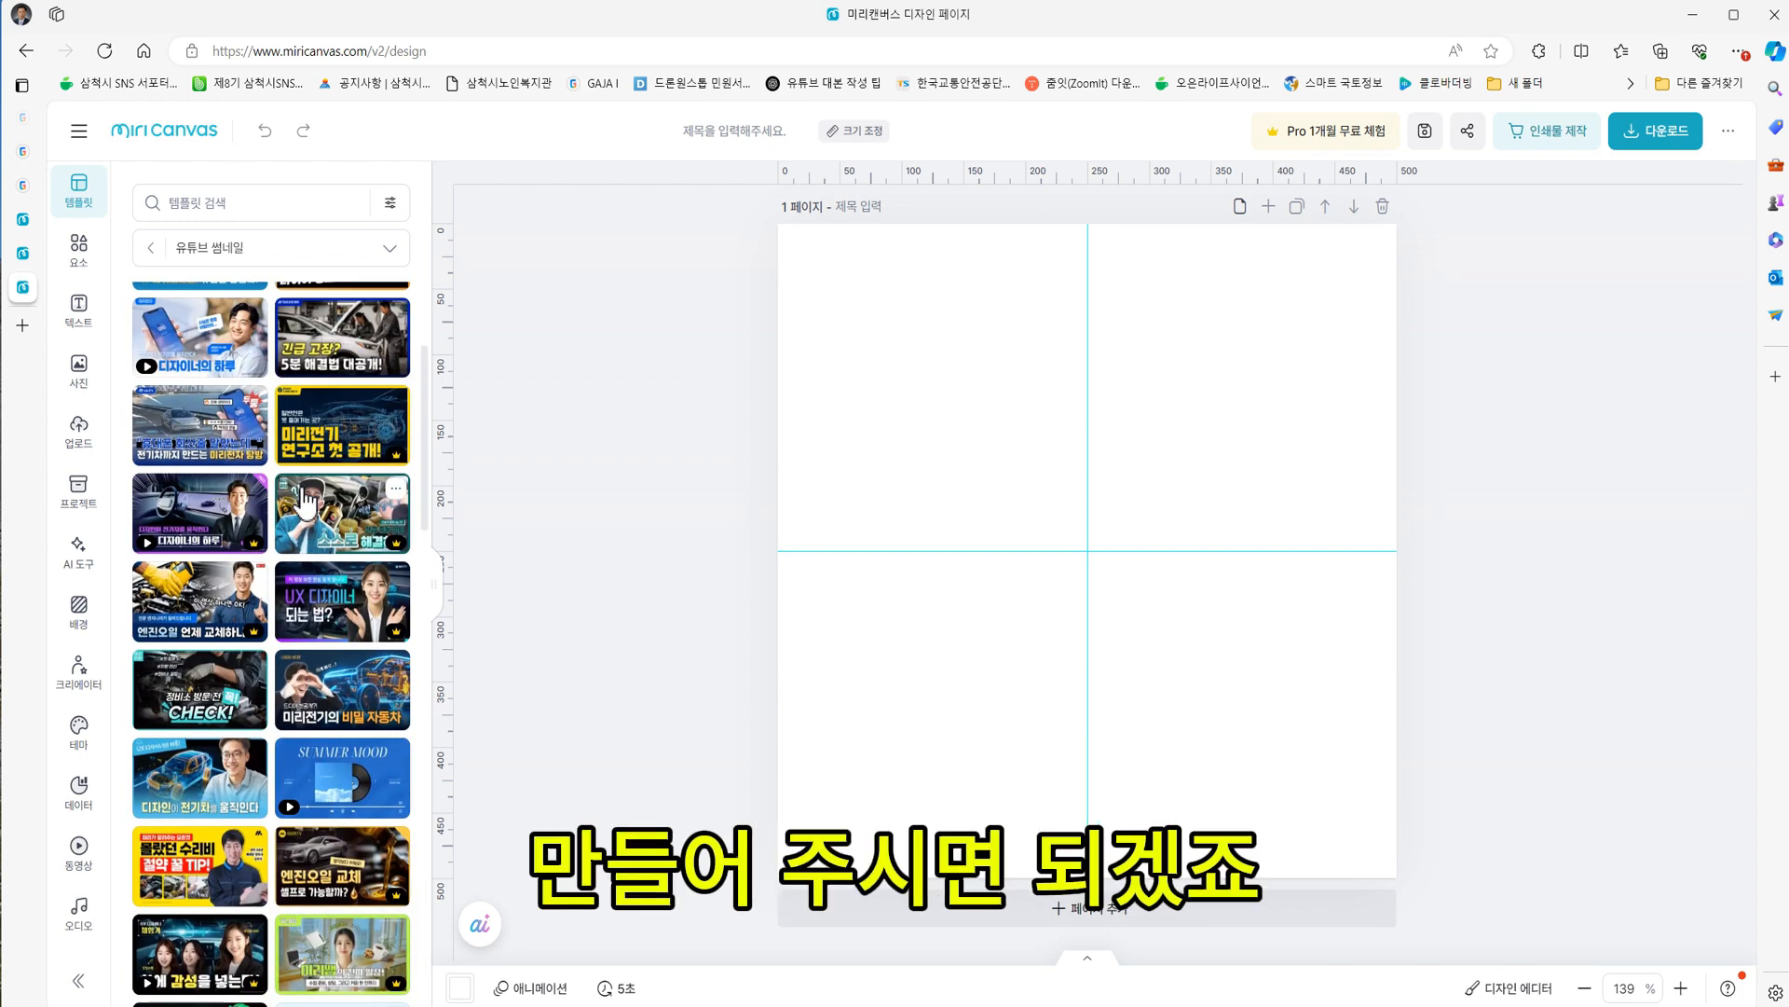
scroll(289, 536, "down", 7)
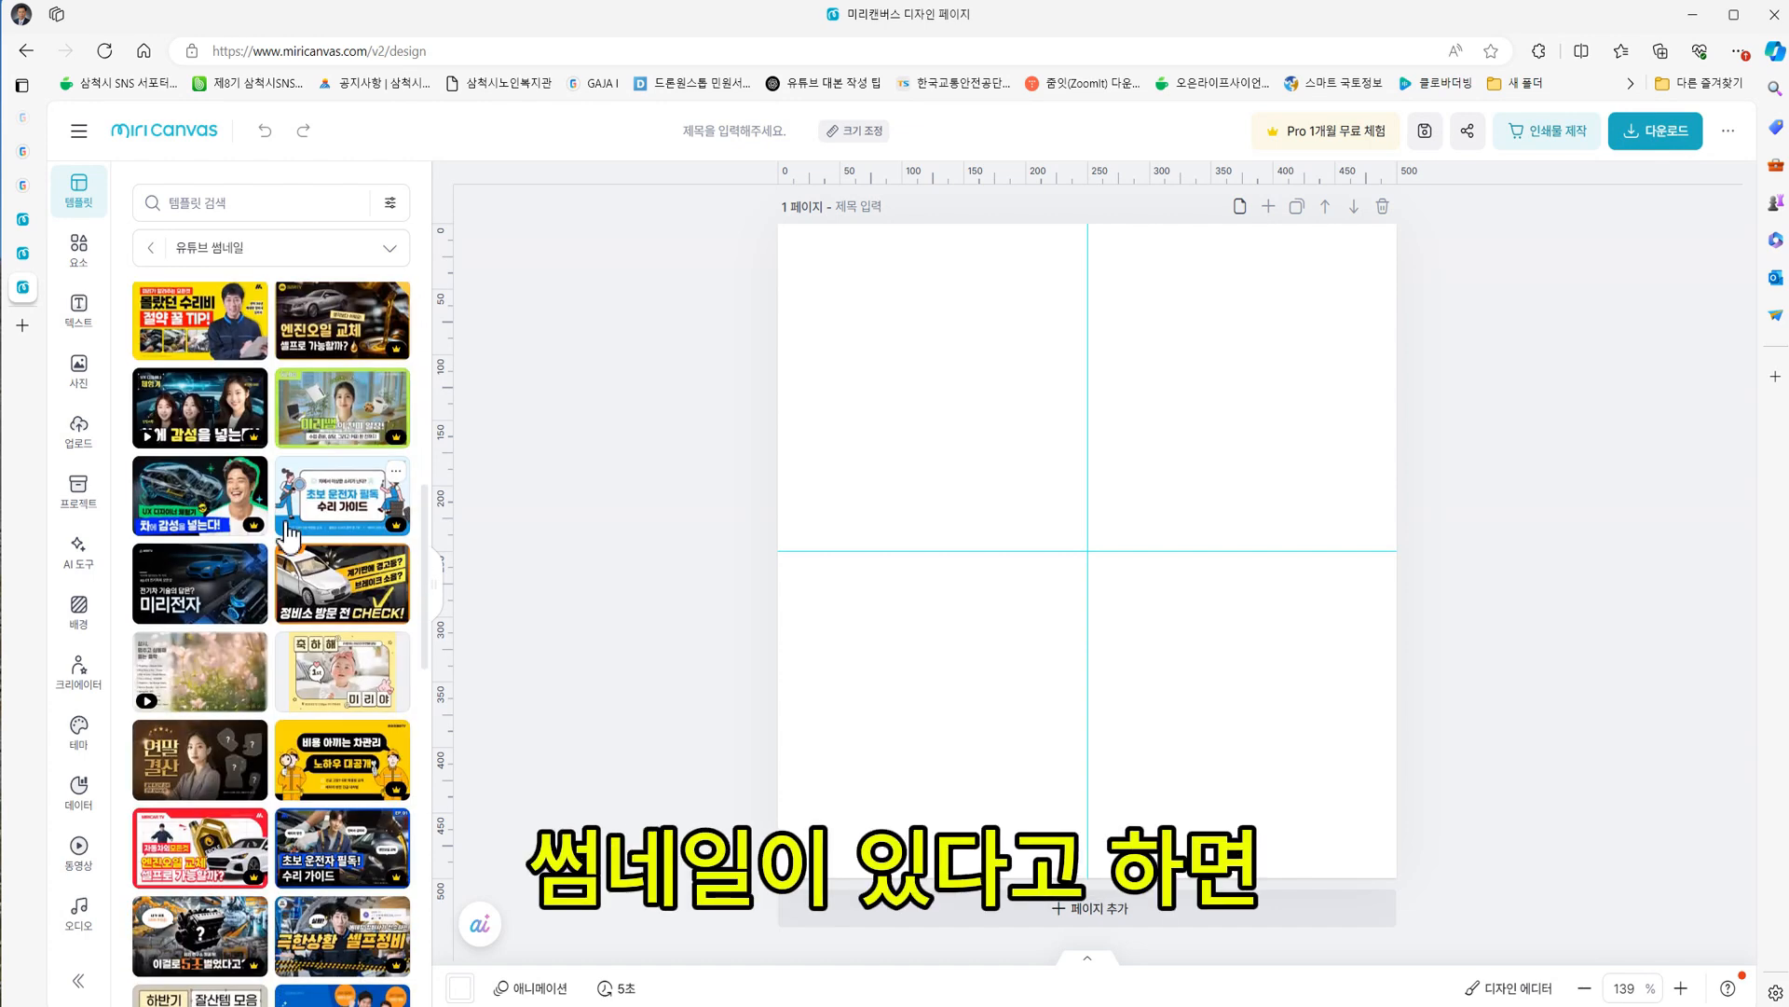
scroll(289, 536, "down", 1)
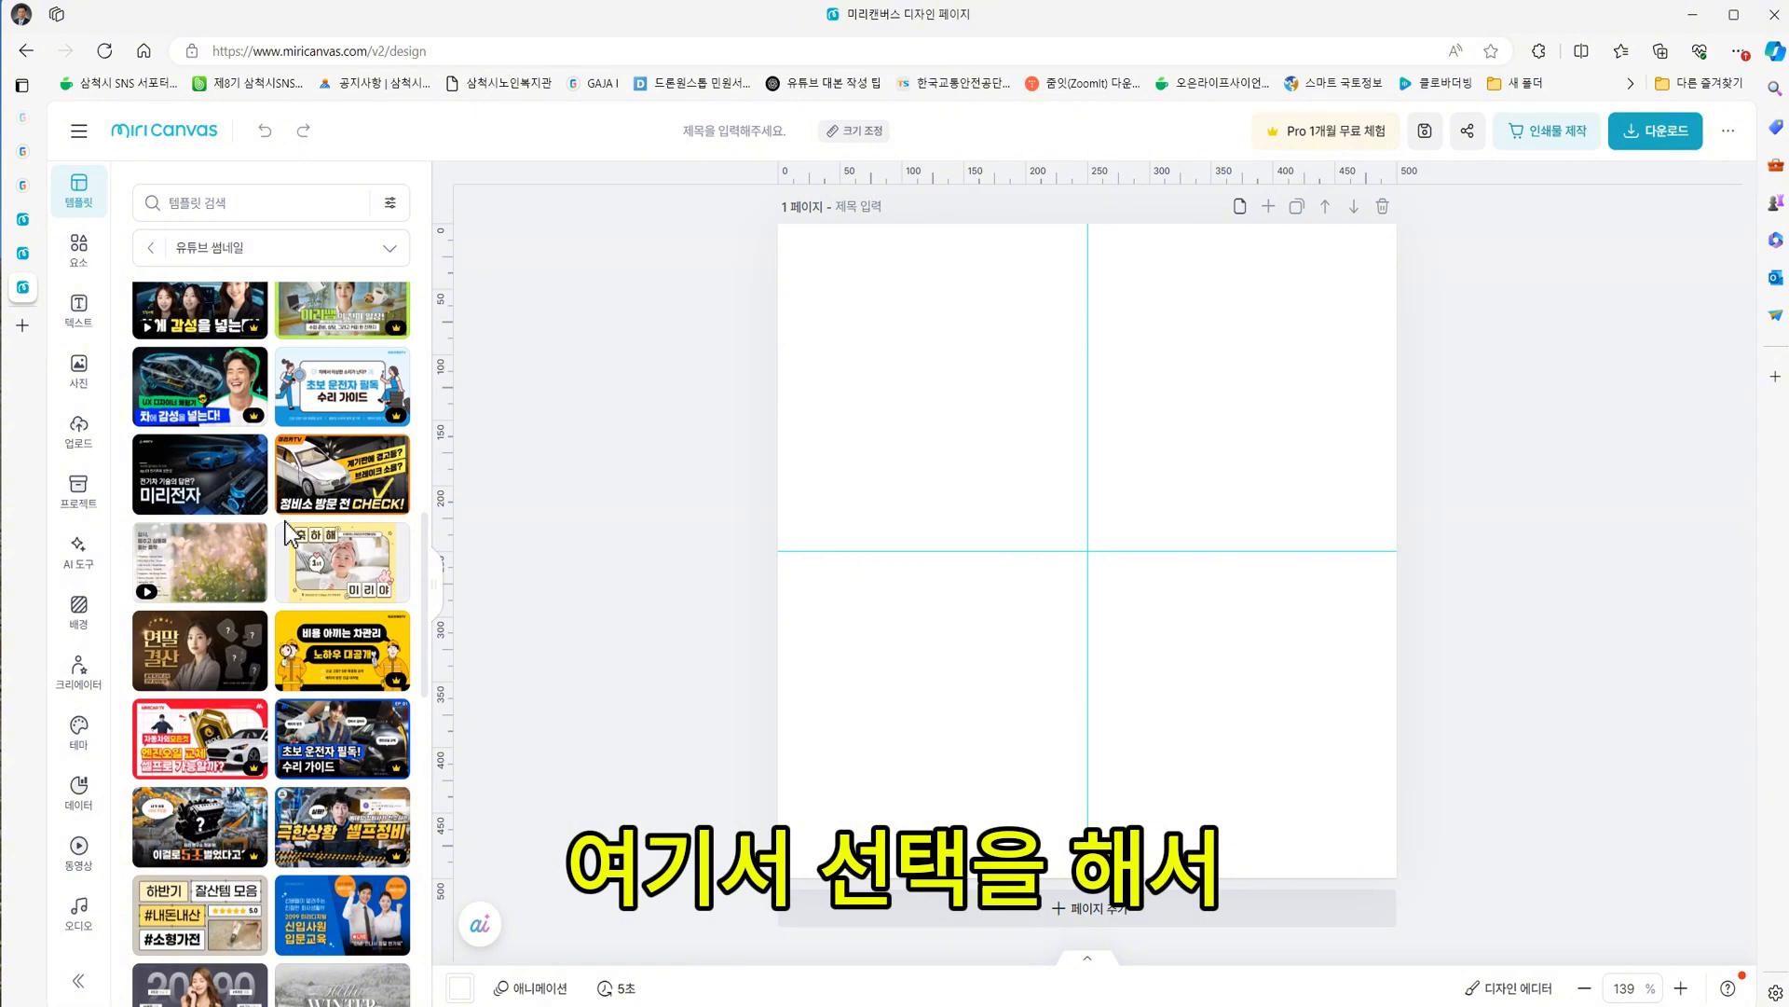
scroll(287, 529, "down", 1)
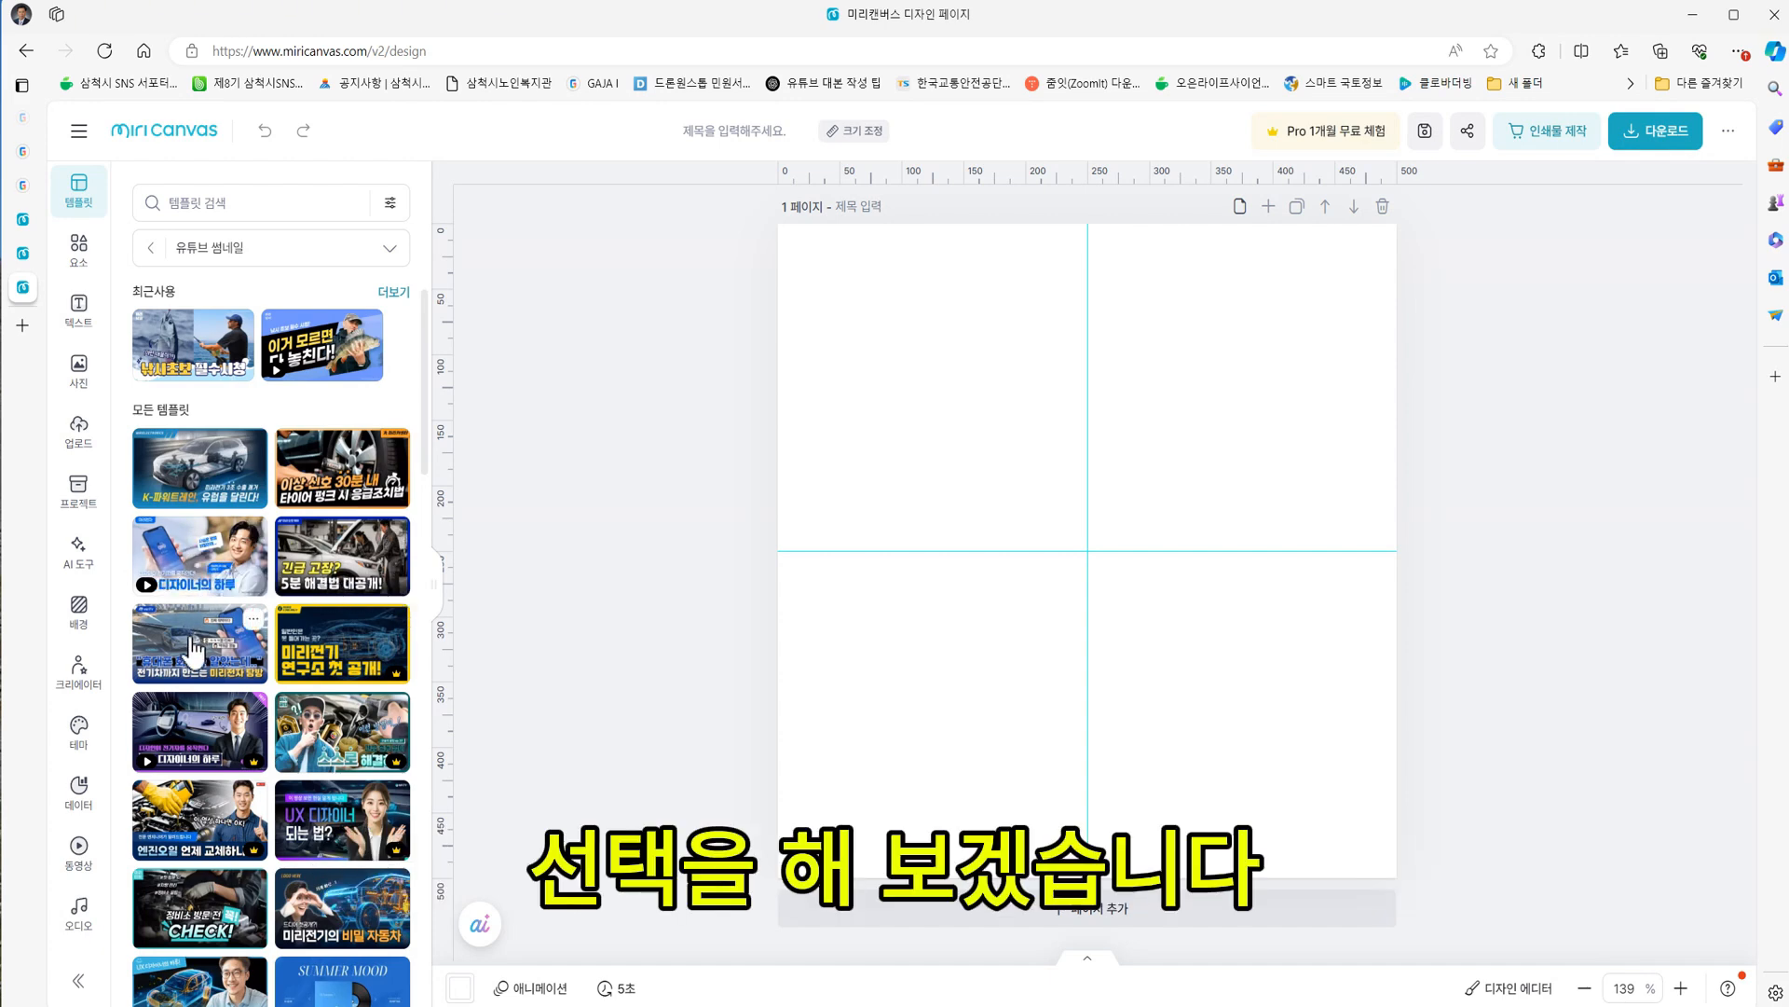
Apply the tire-puncture thumbnail template to the blank page and select its photo.
left_click(342, 466)
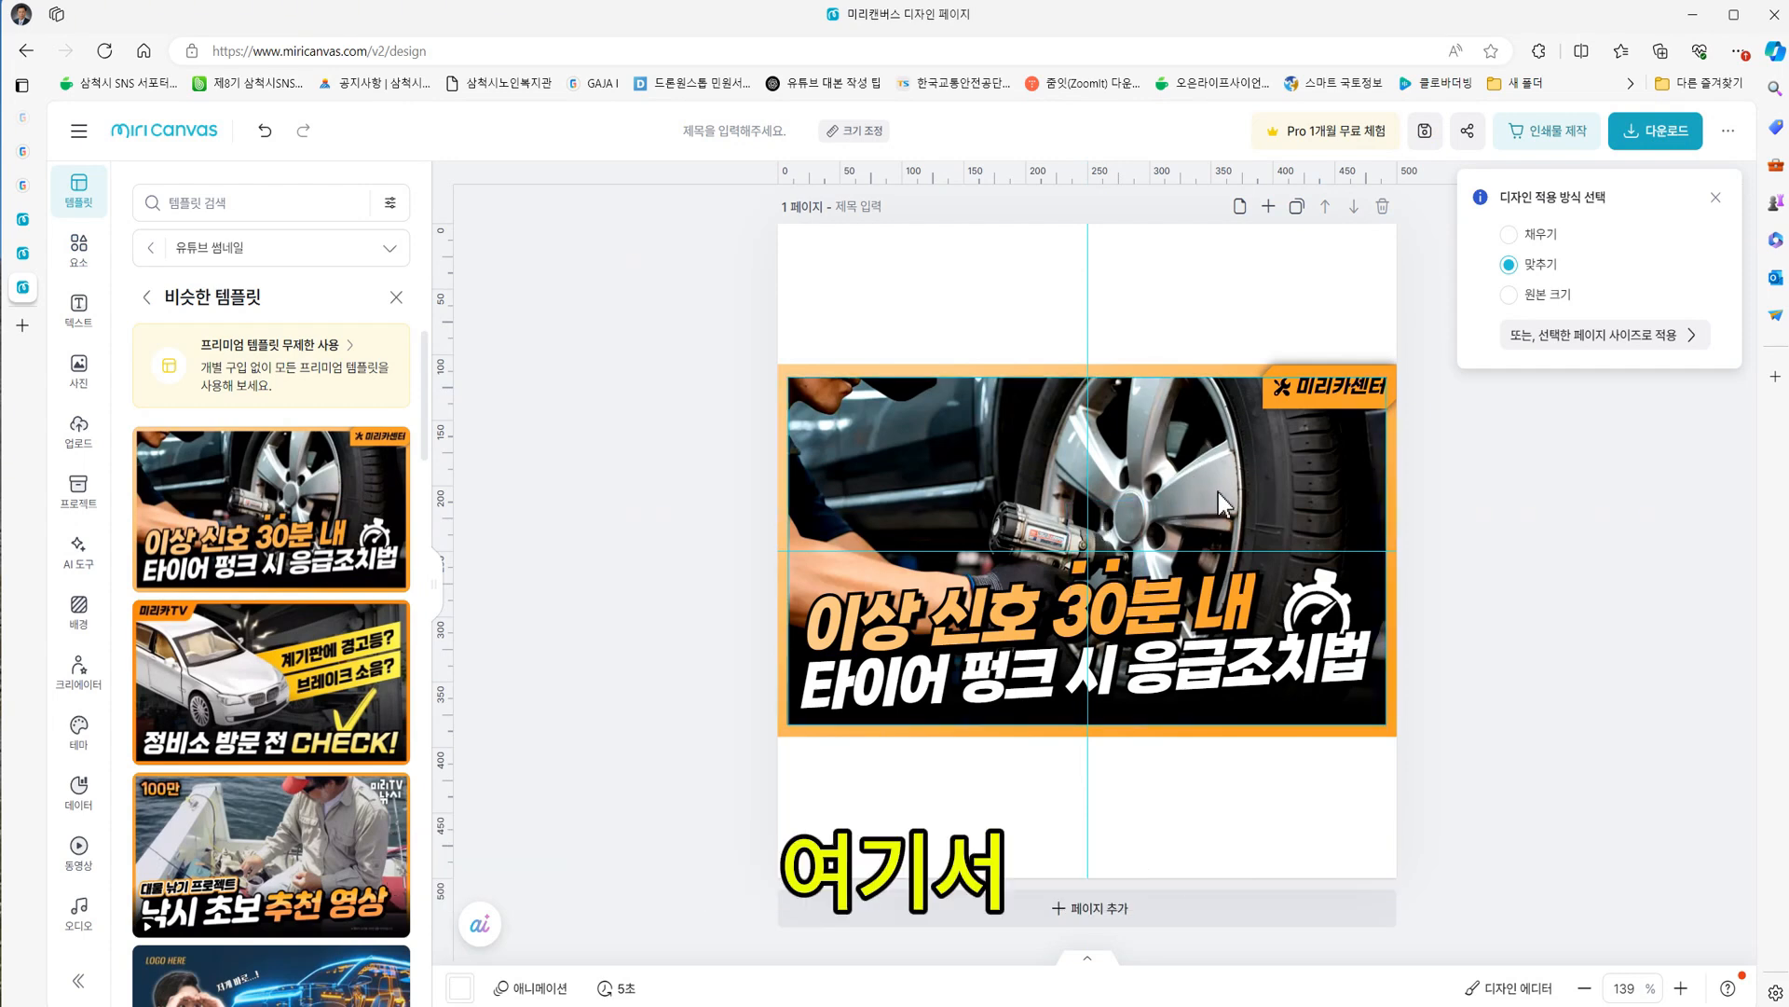
left_click(1273, 476)
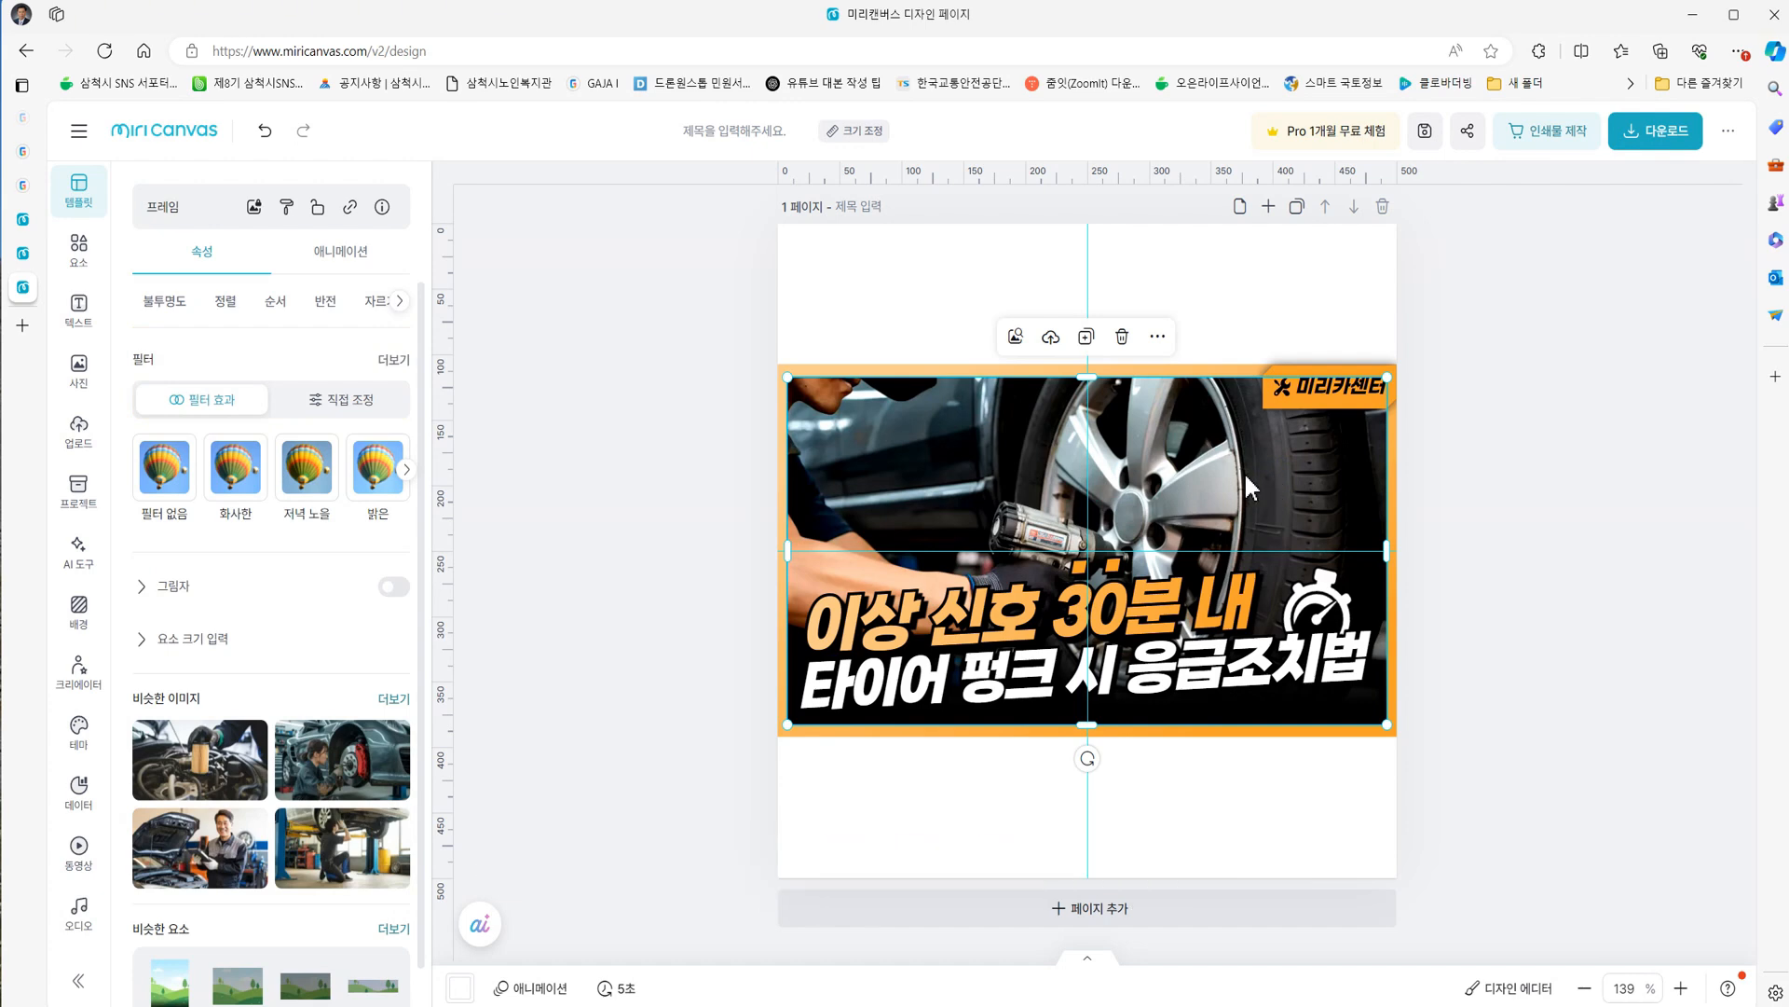
scroll(295, 697, "down", 1)
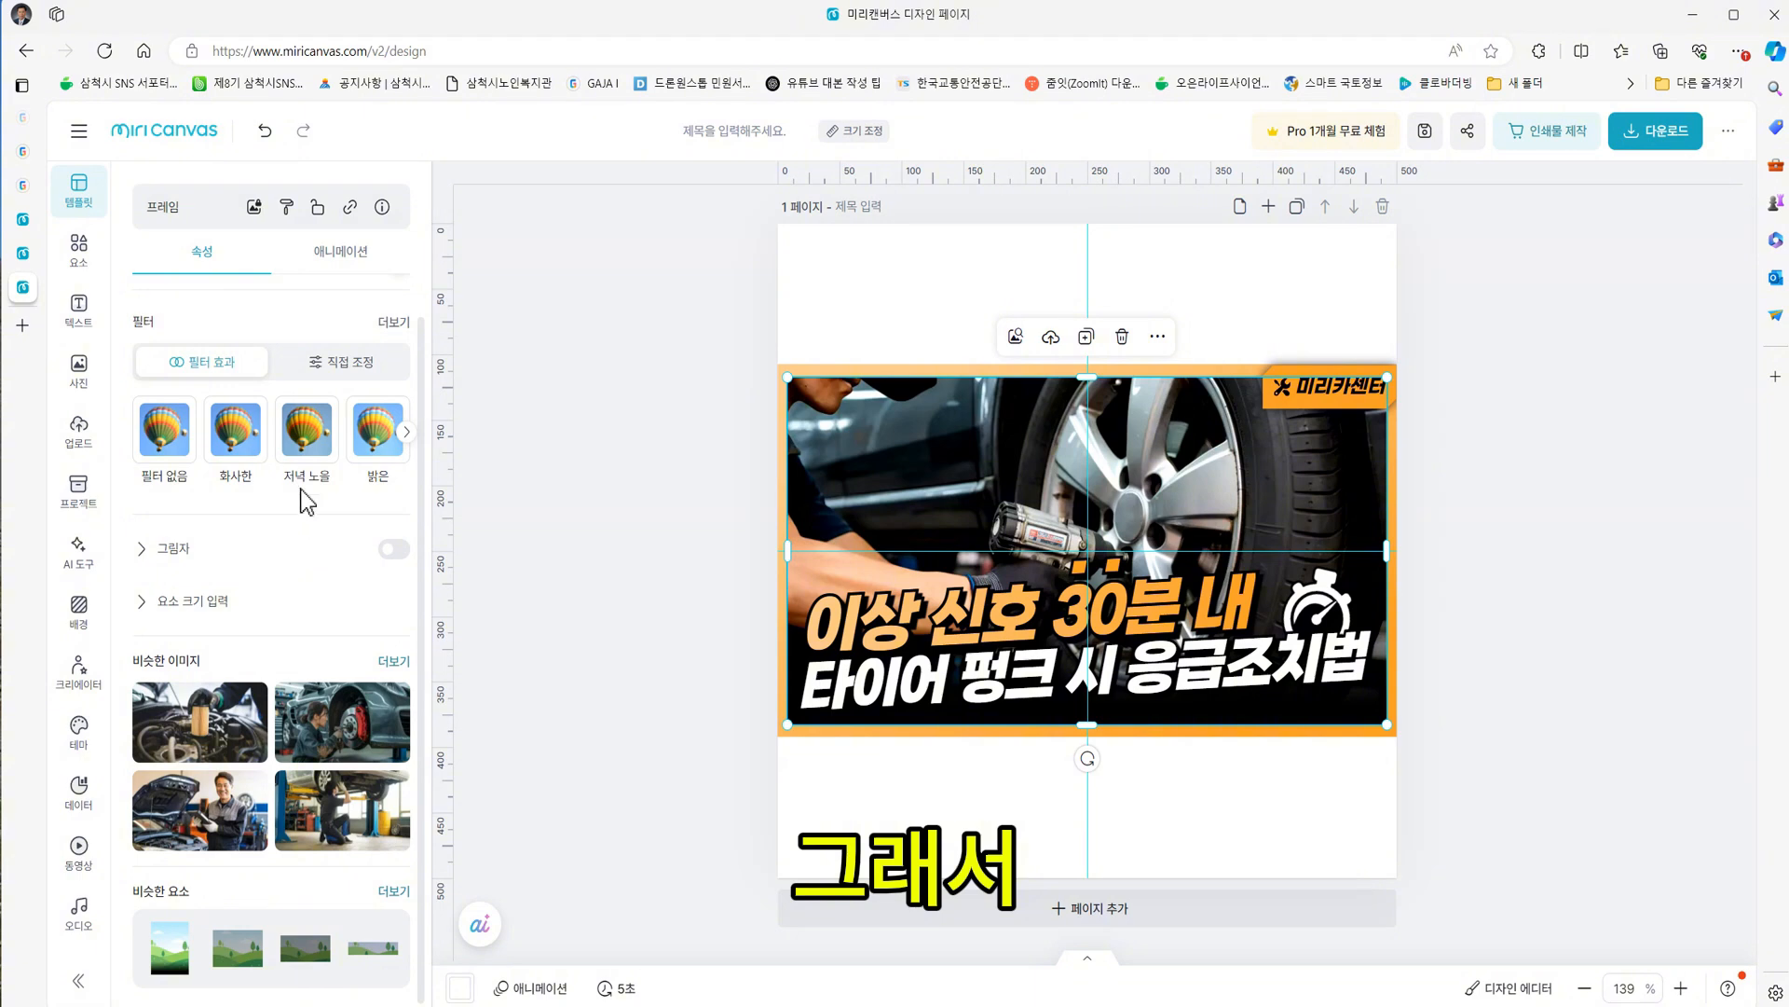
scroll(261, 913, "up", 1)
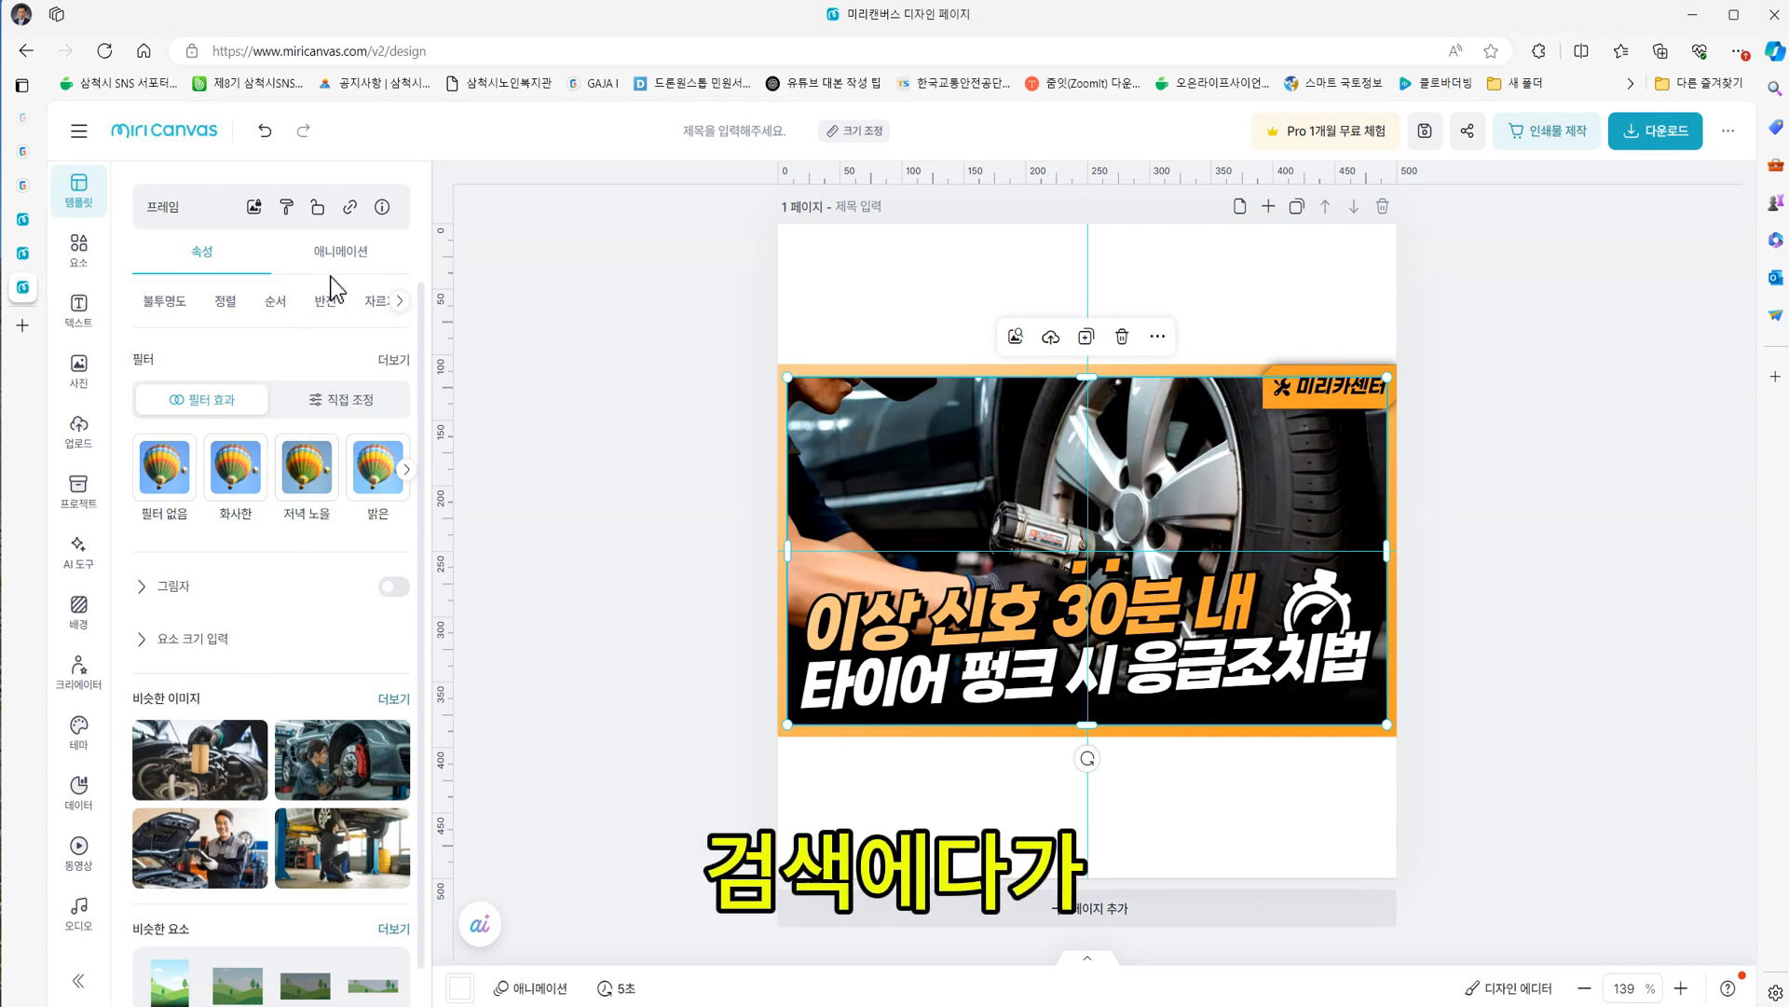
Fill the frame with a red rose photo from a 장미축제 search and widen the headline.
left_click(182, 202)
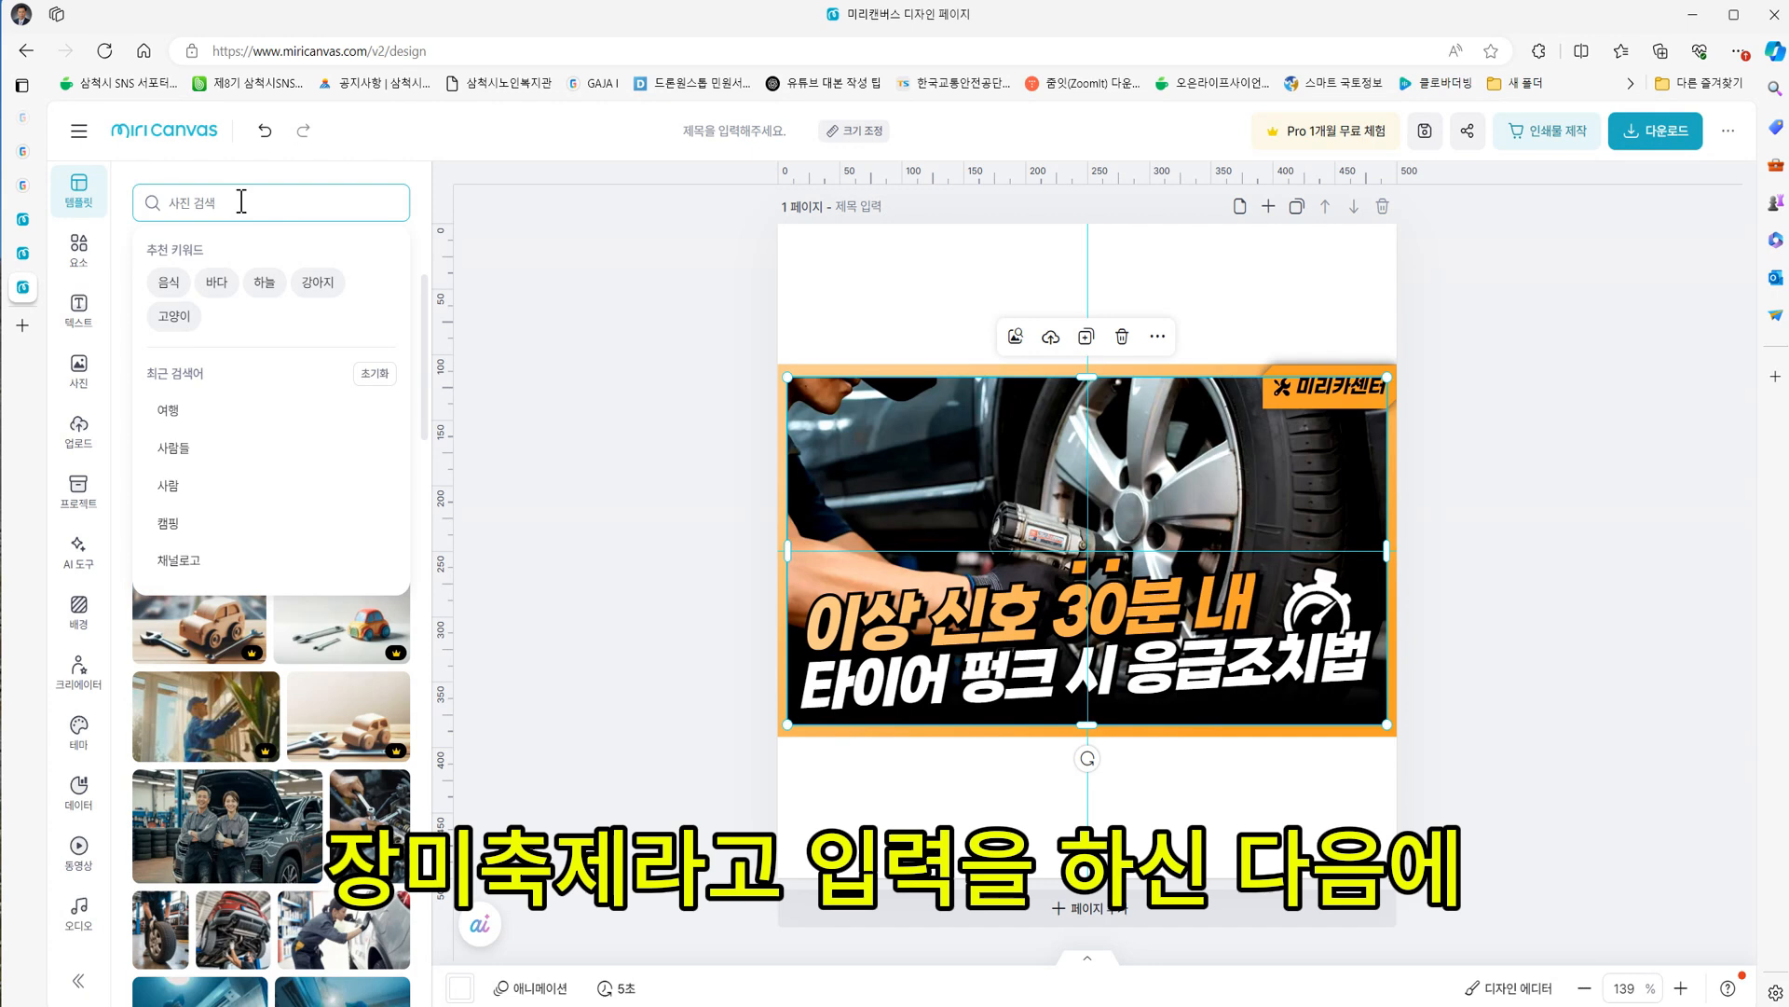
type("자")
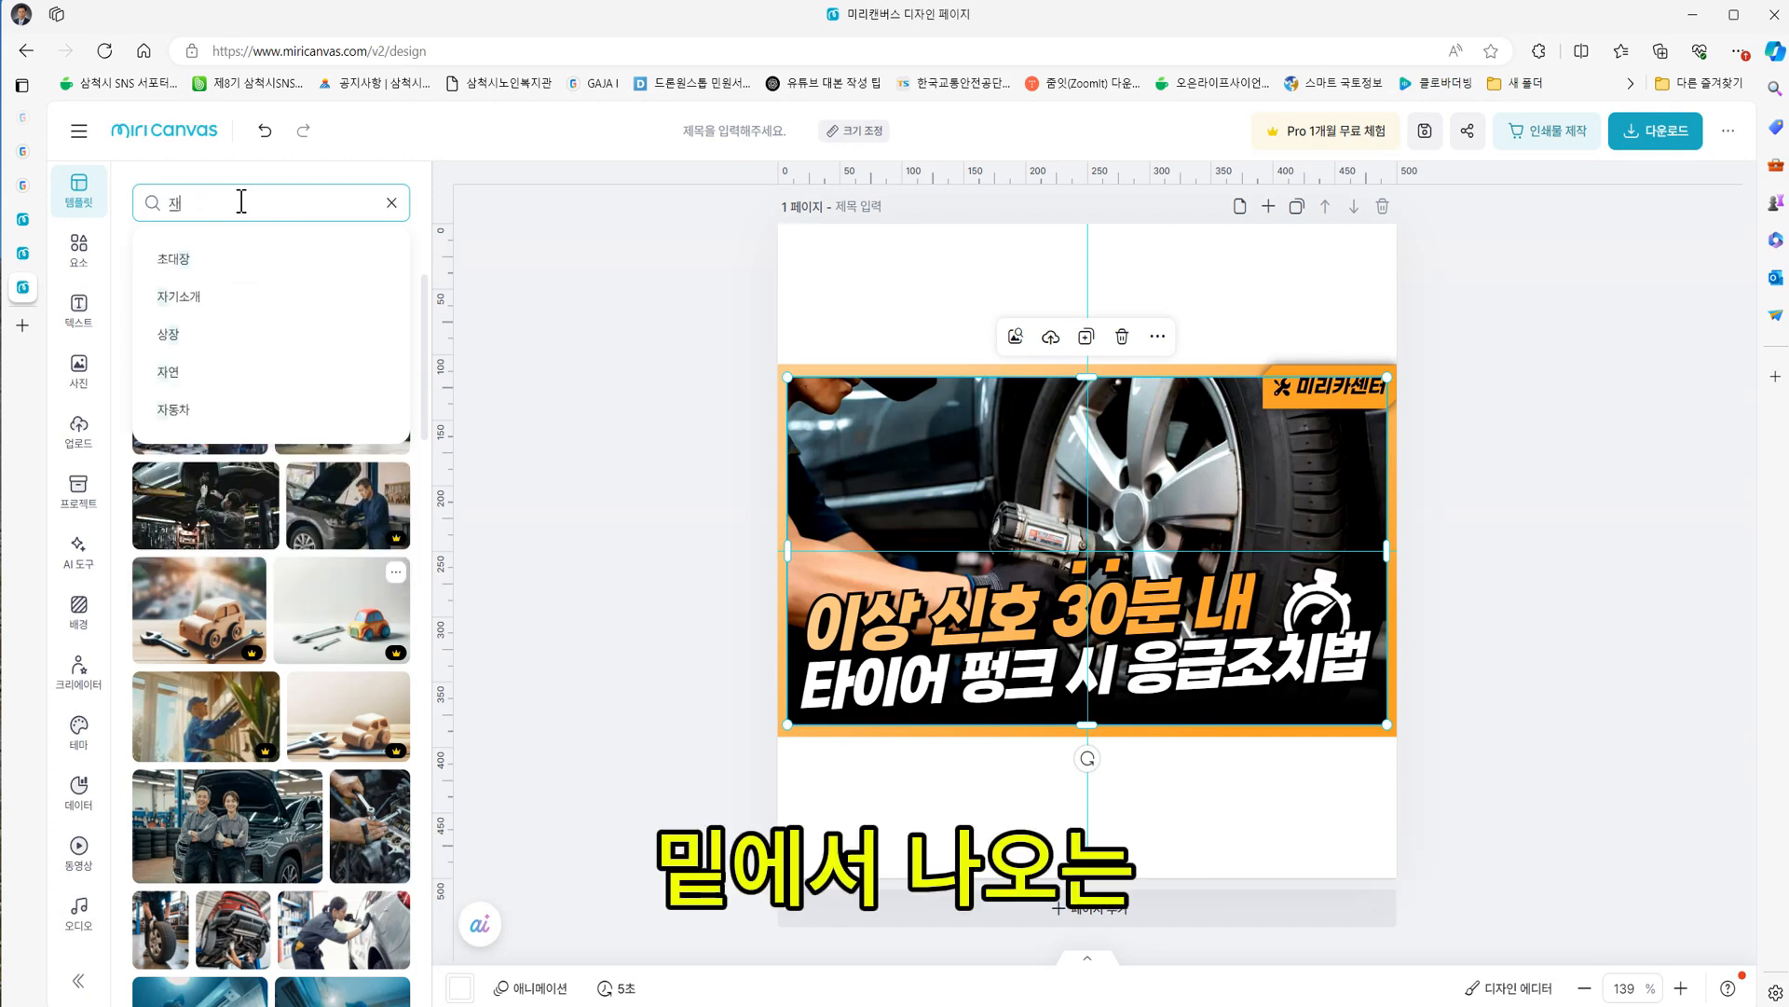
type("미")
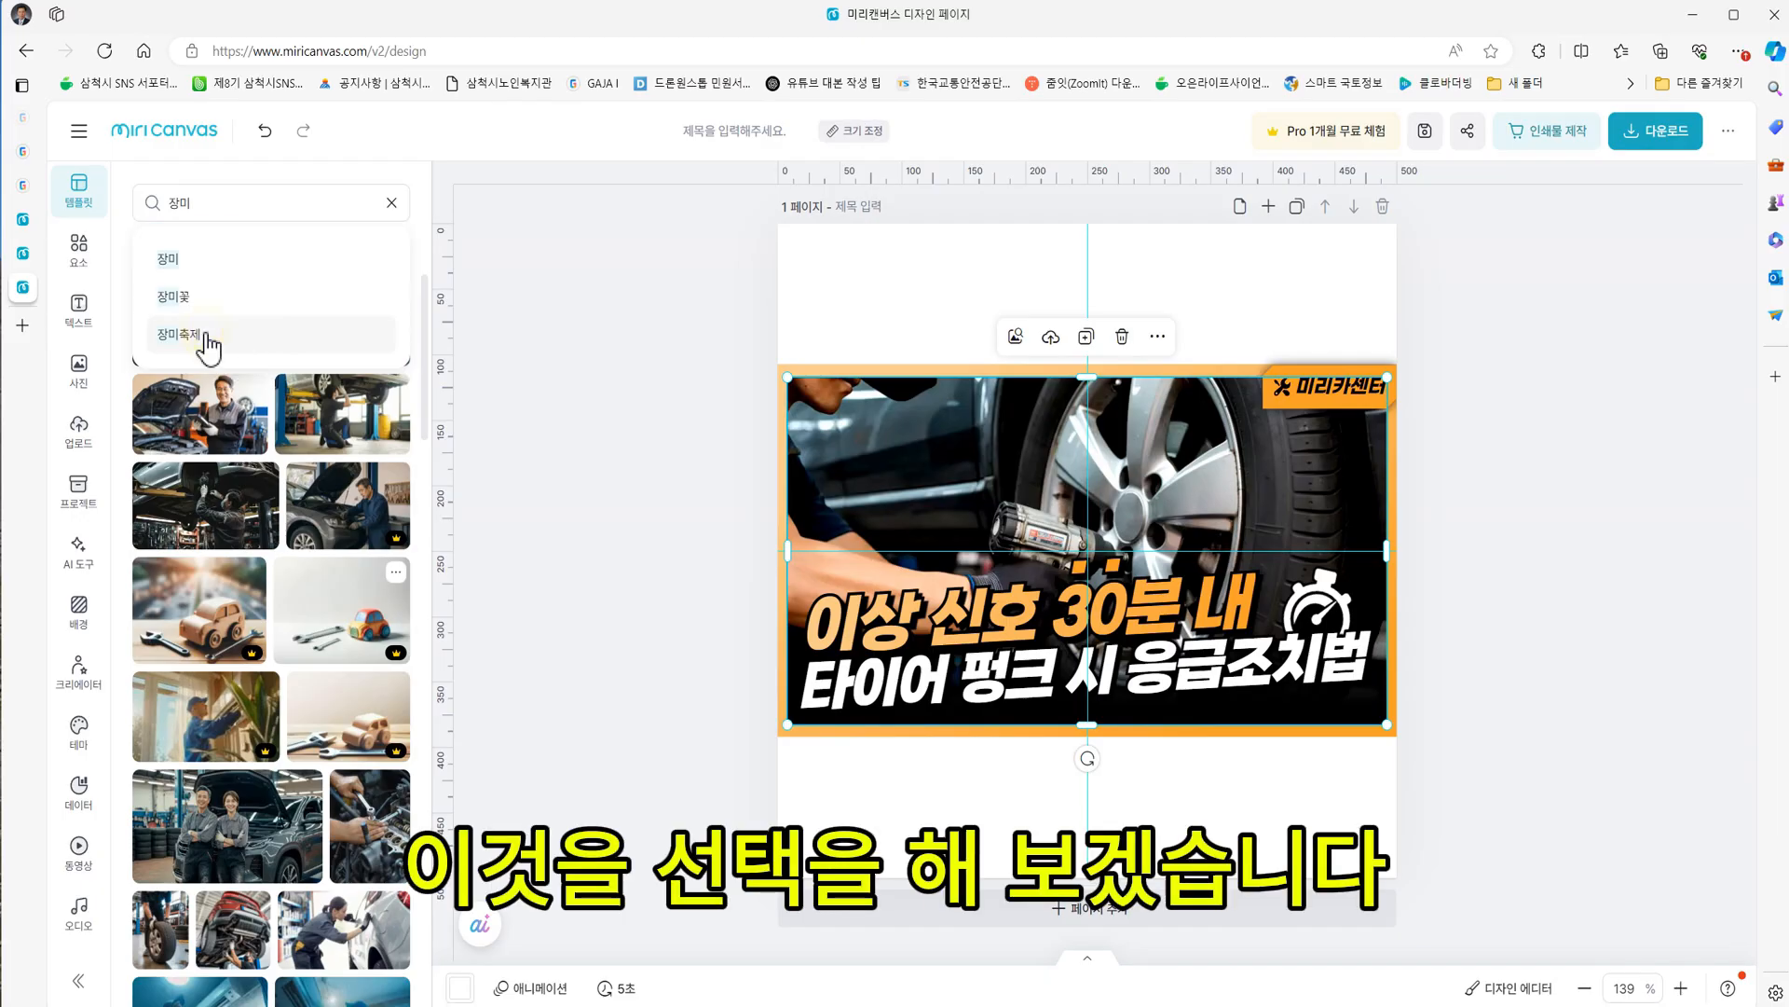
left_click(200, 336)
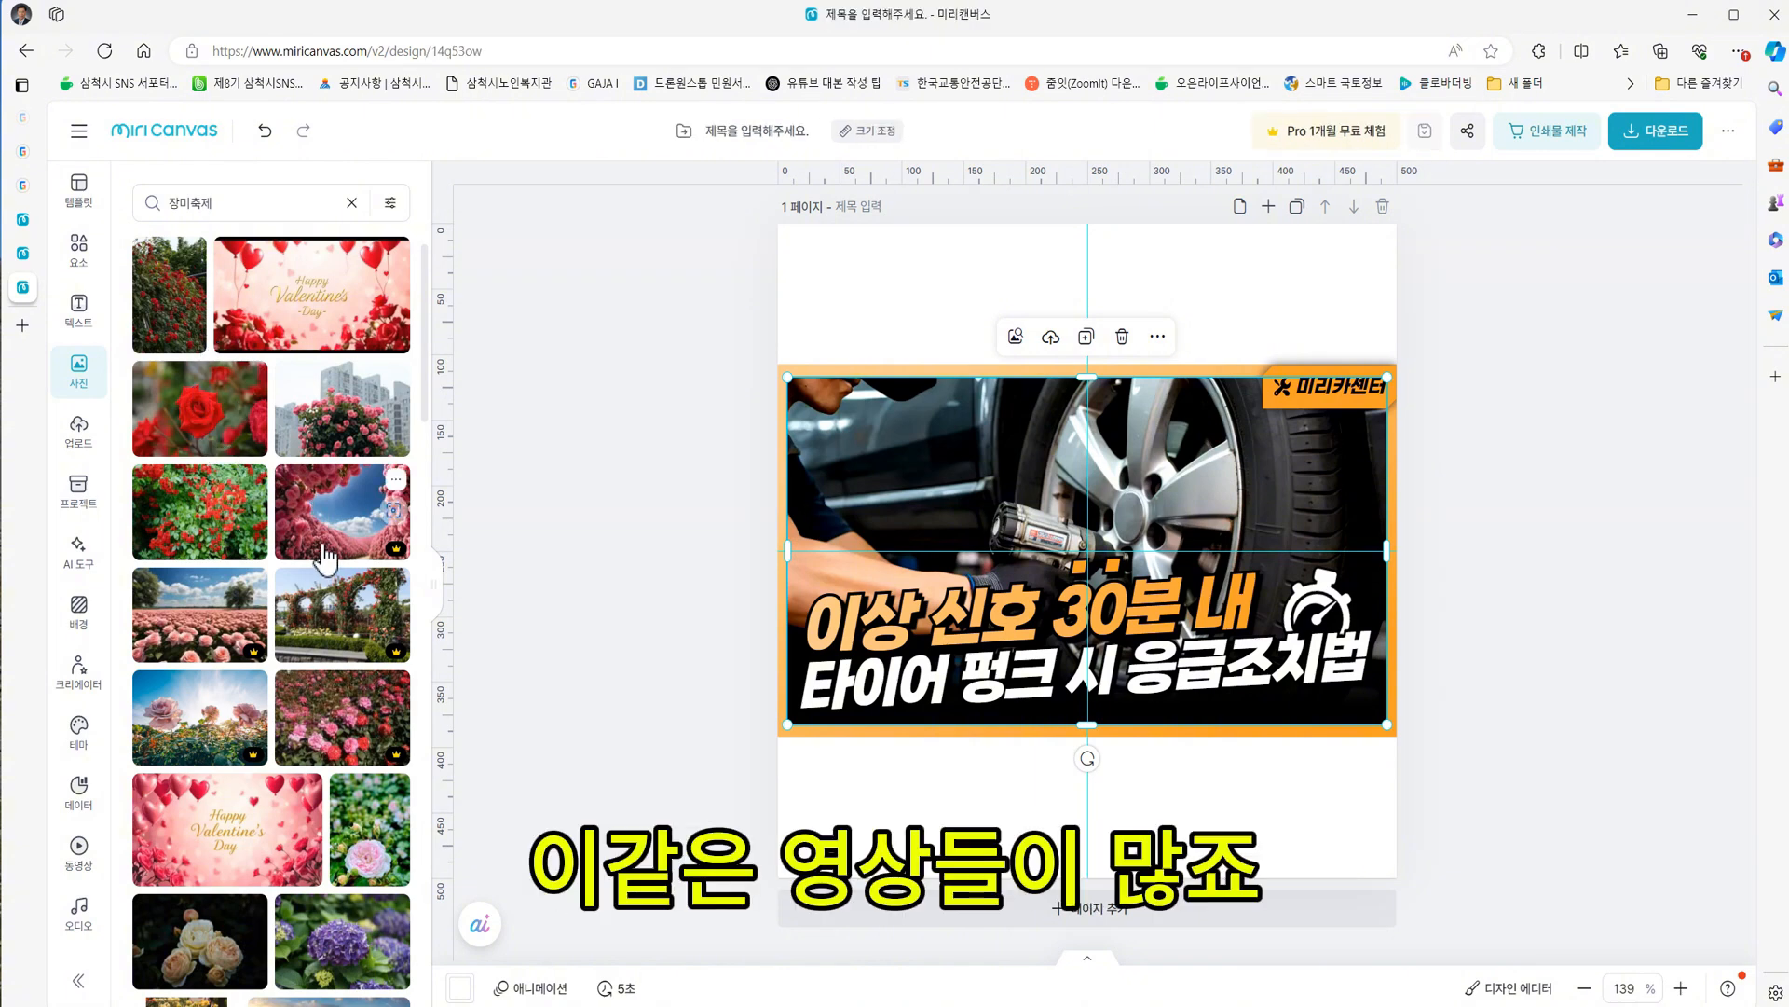
left_click(191, 425)
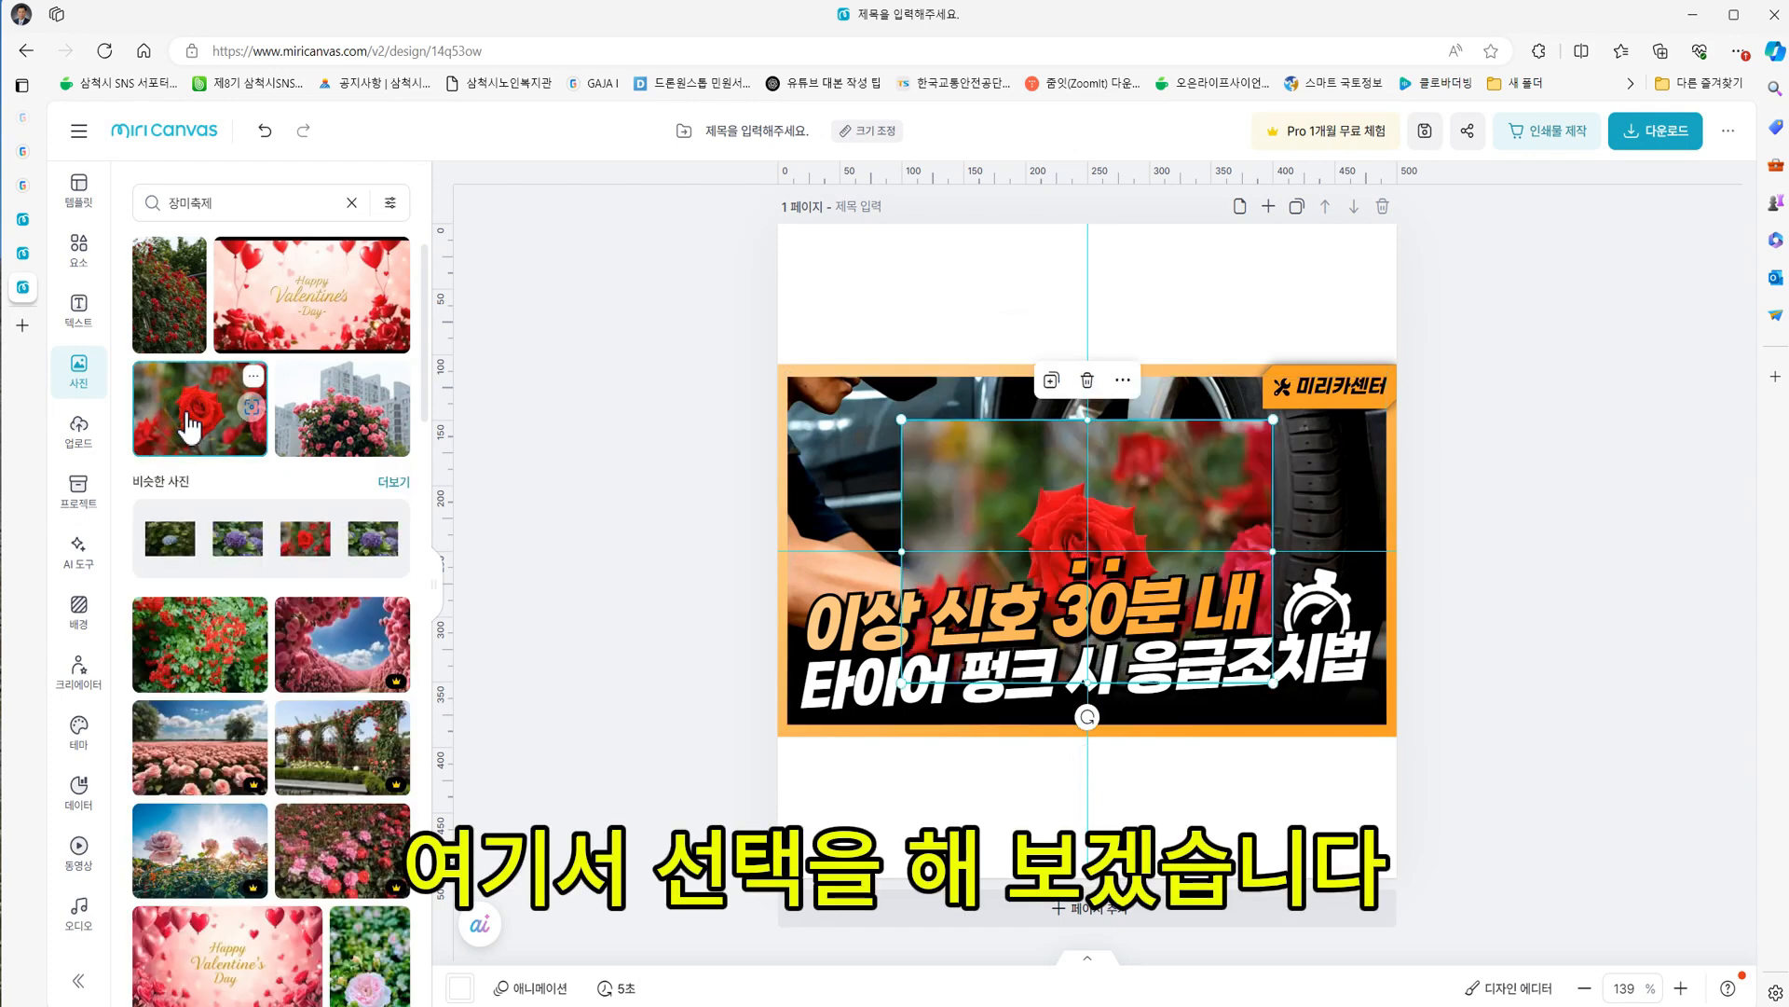
left_click_drag(932, 485, 939, 501)
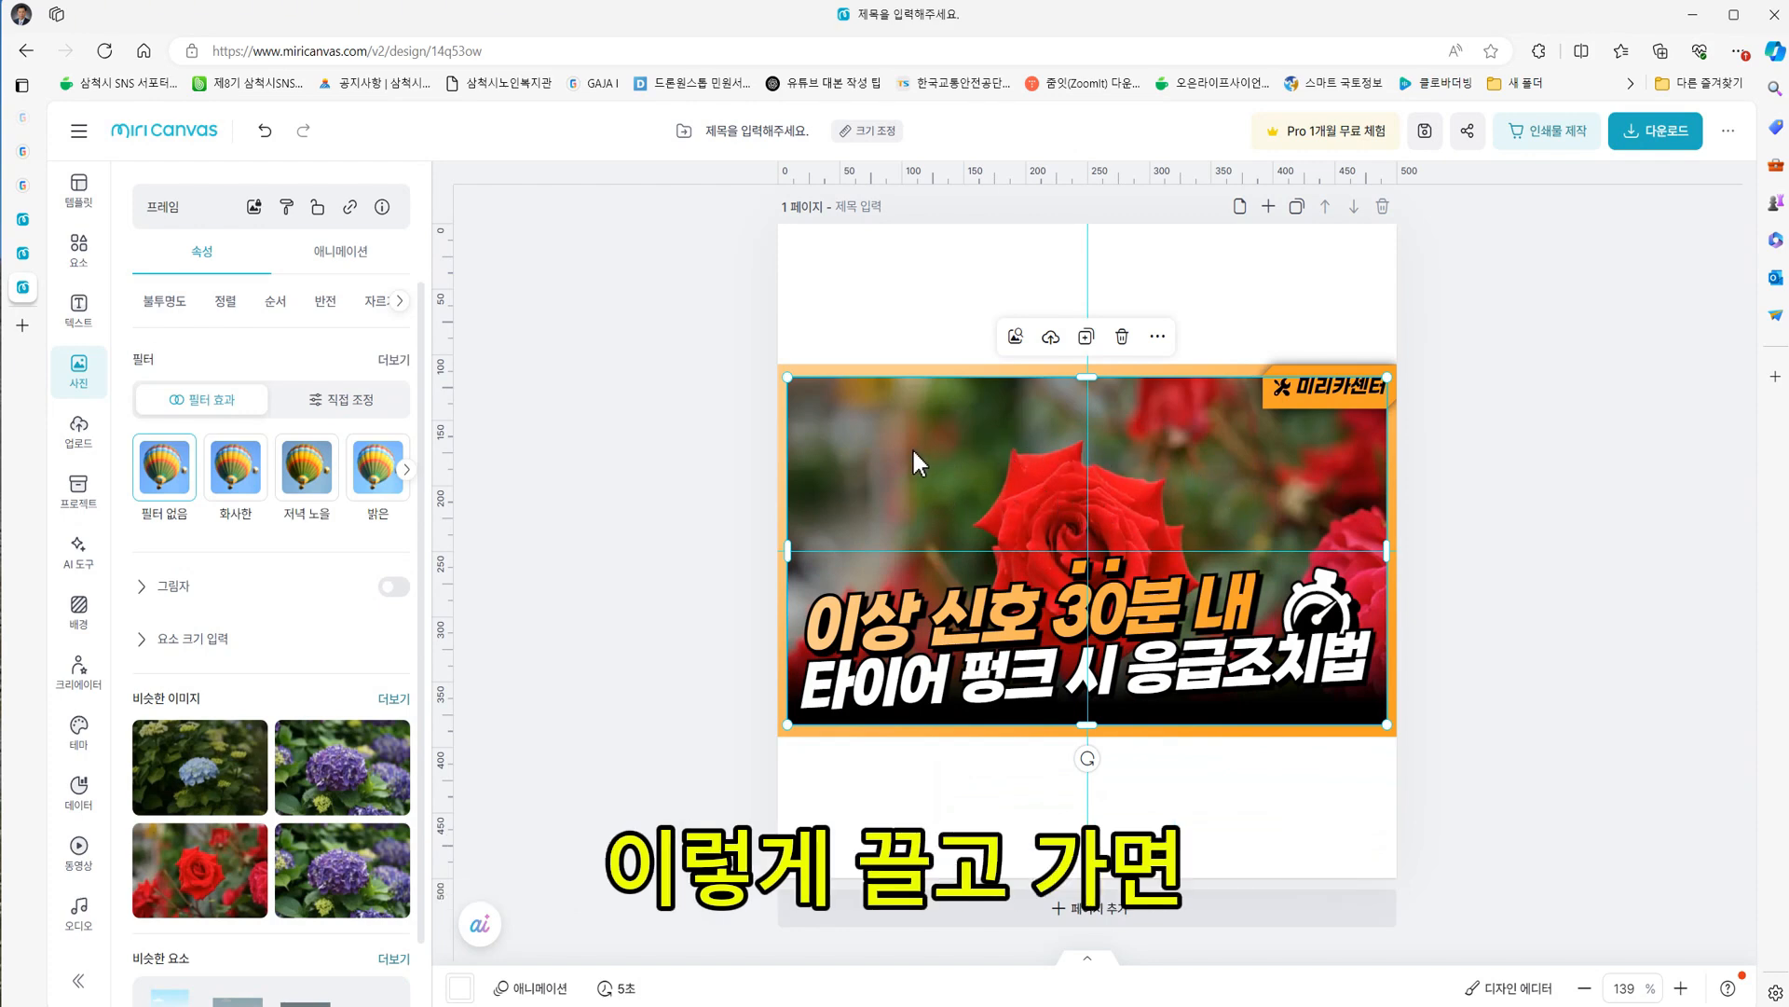
mouse_move(898, 457)
left_mouse_down()
mouse_move(901, 485)
mouse_move(897, 456)
left_mouse_up()
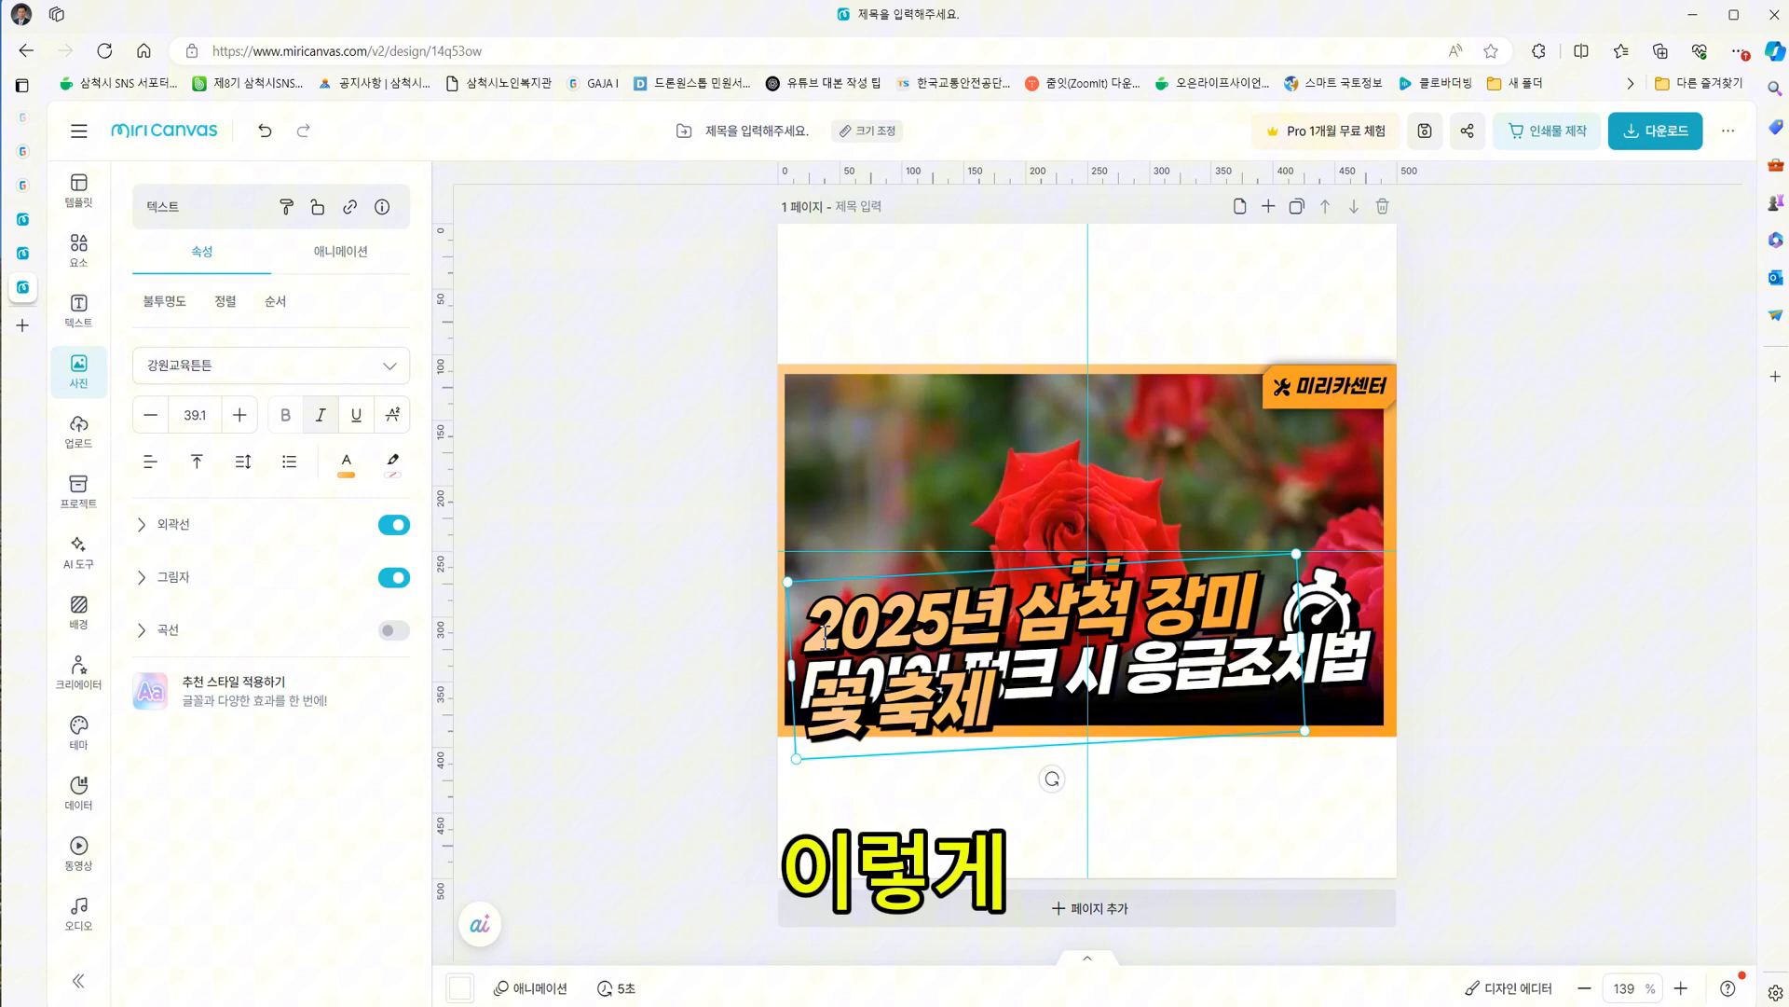
left_click_drag(1301, 643, 1505, 590)
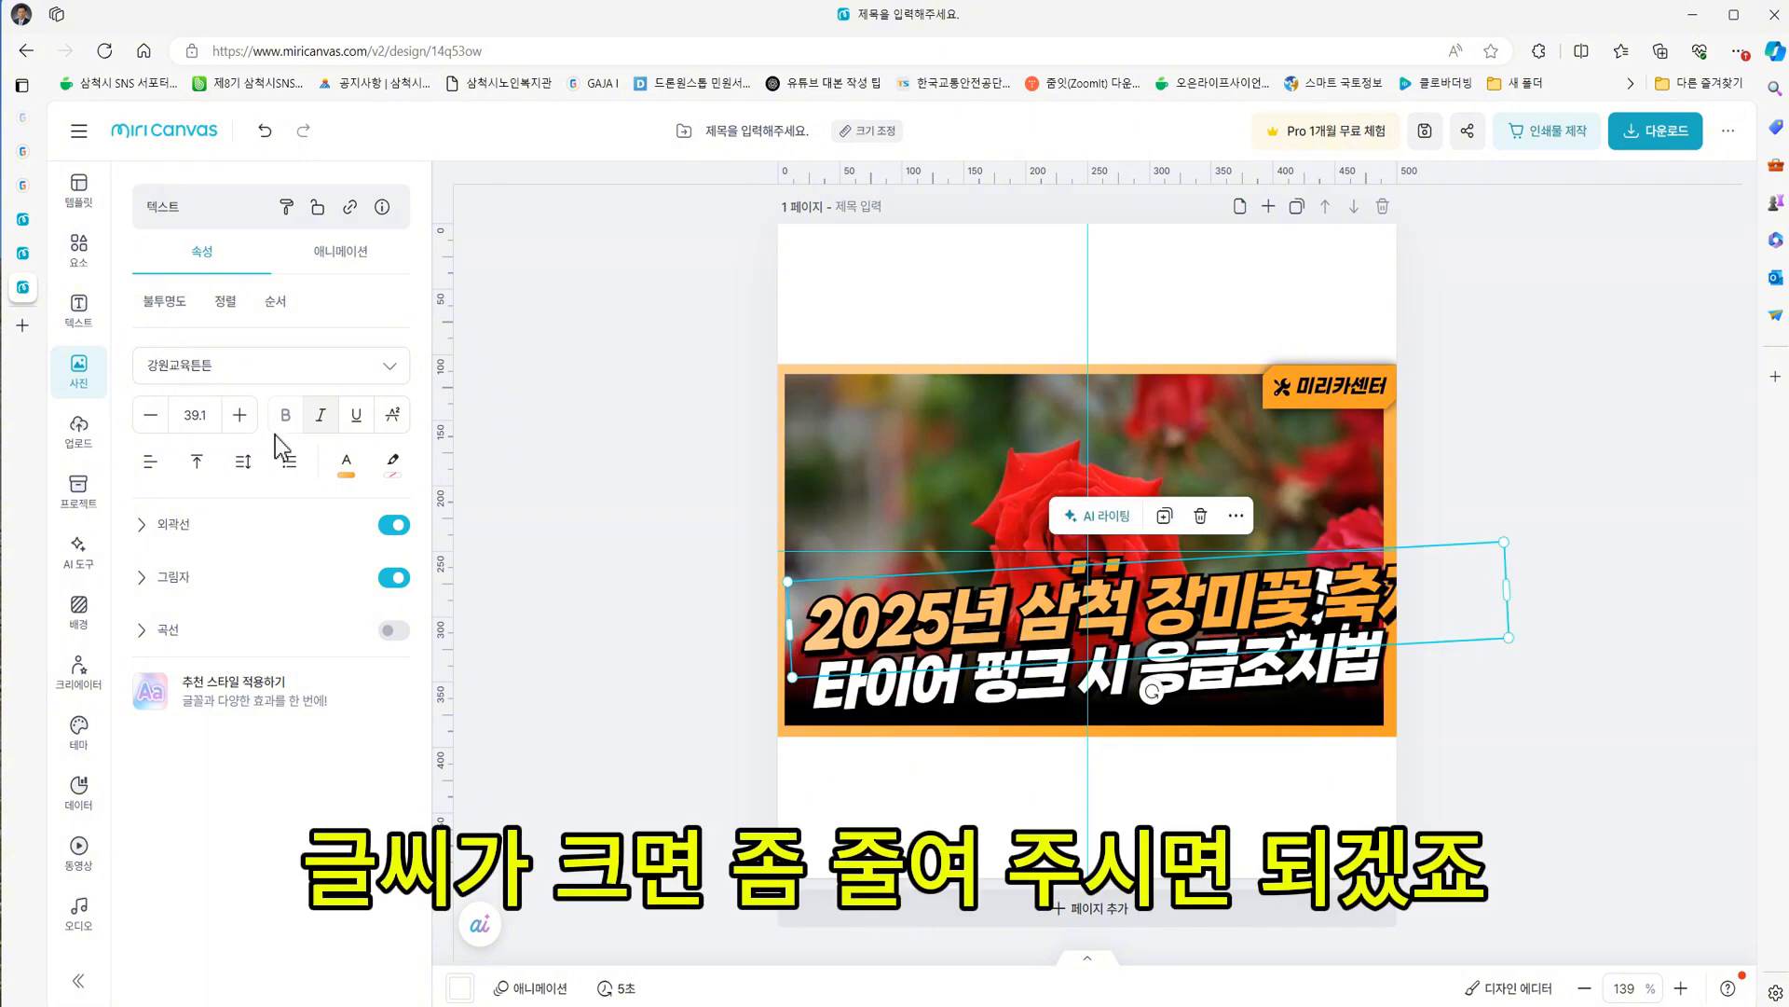
Reduce the festival headline to font size 33 and change the 미리카센터 badge to 가로등TV.
left_click(150, 414)
left_click(149, 416)
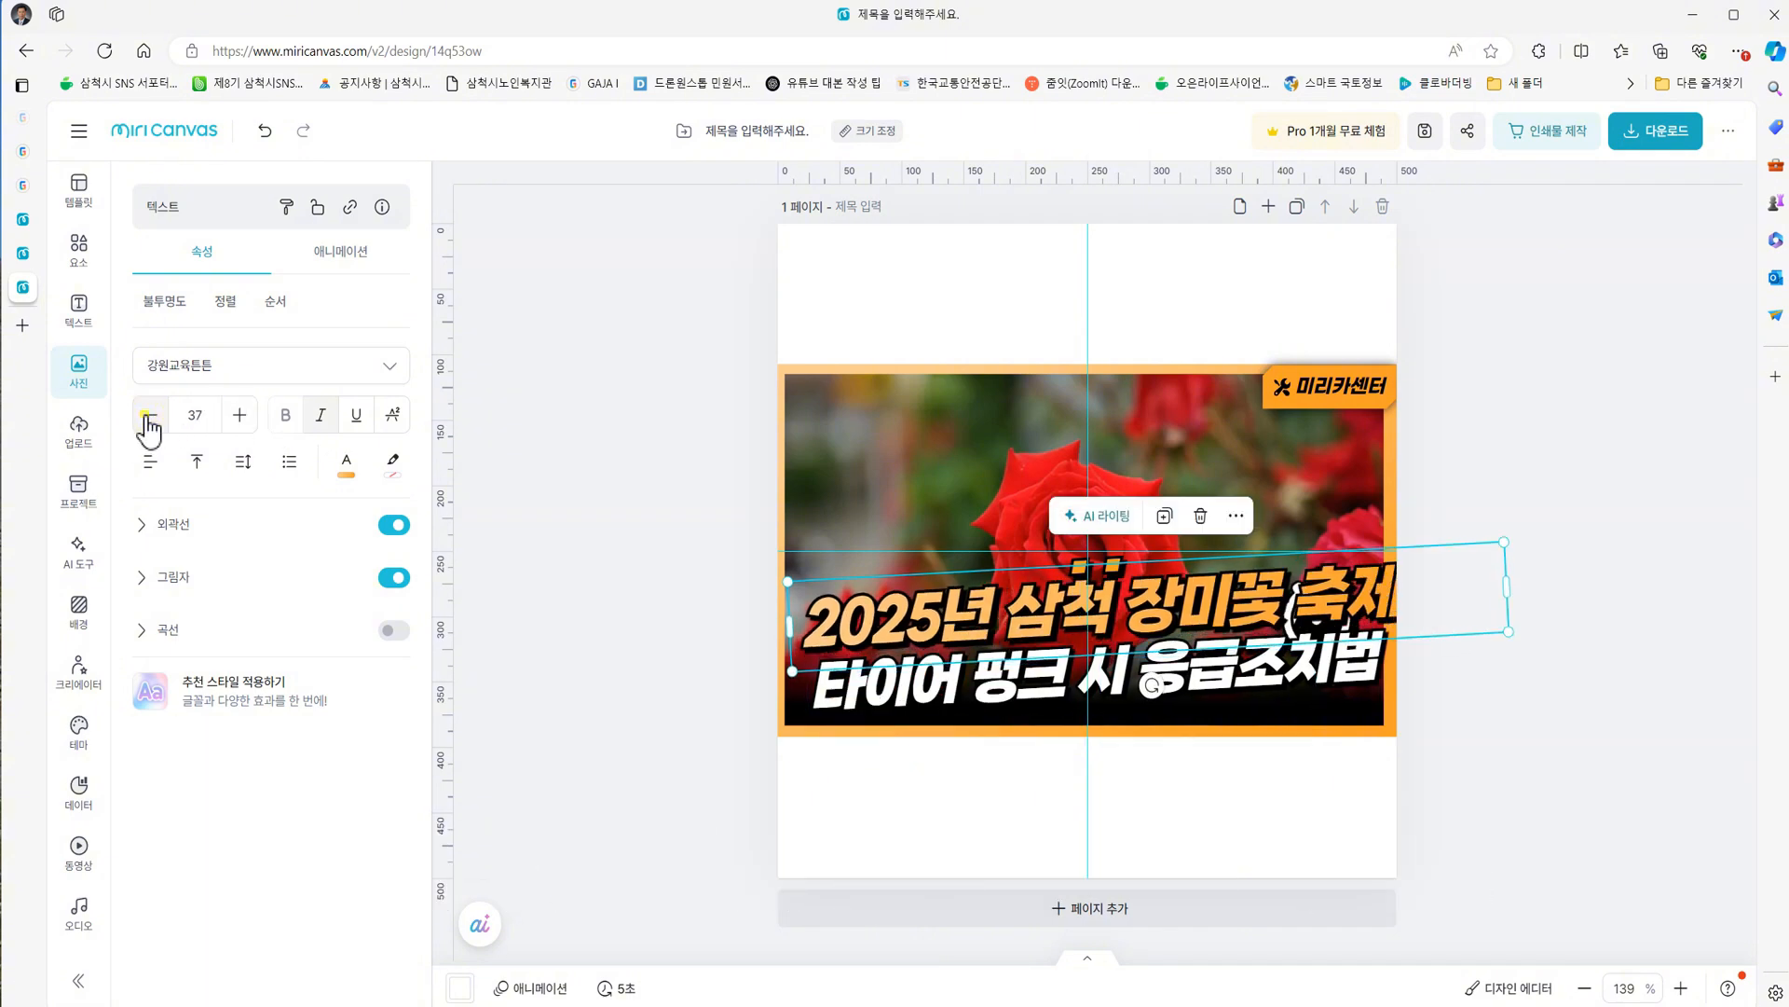
left_click(149, 416)
left_click(149, 416)
left_click(148, 416)
left_click(148, 418)
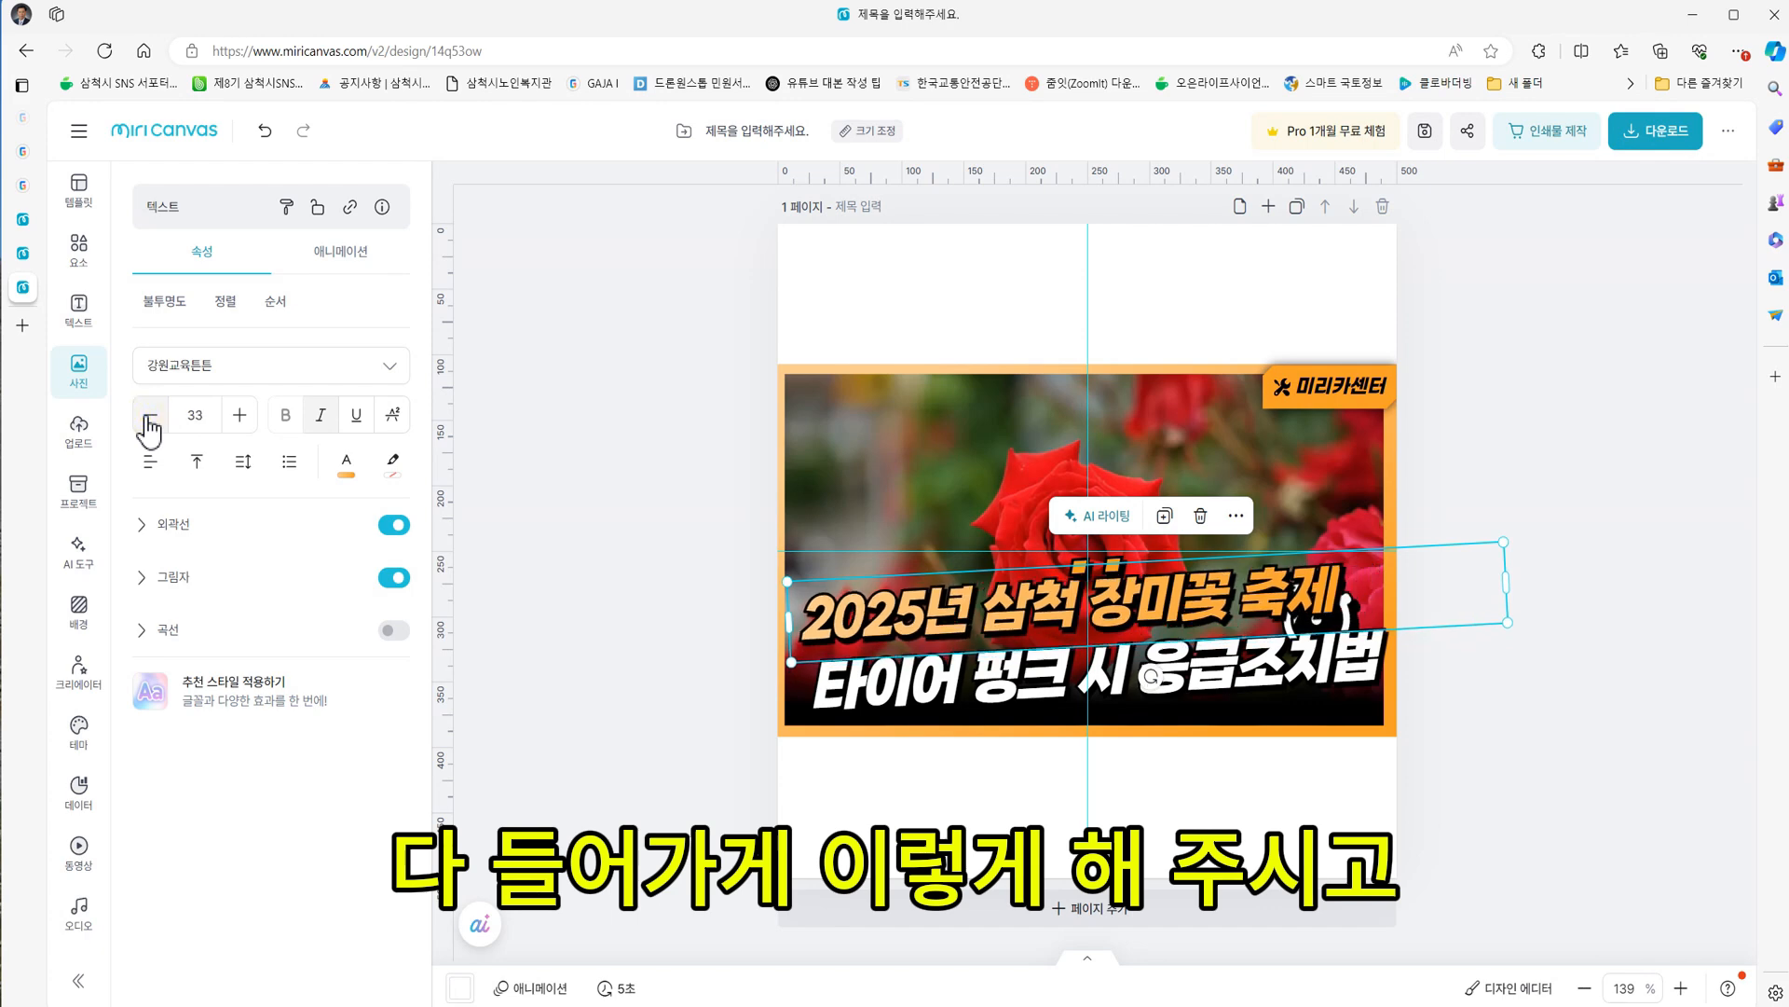
double_click(1337, 388)
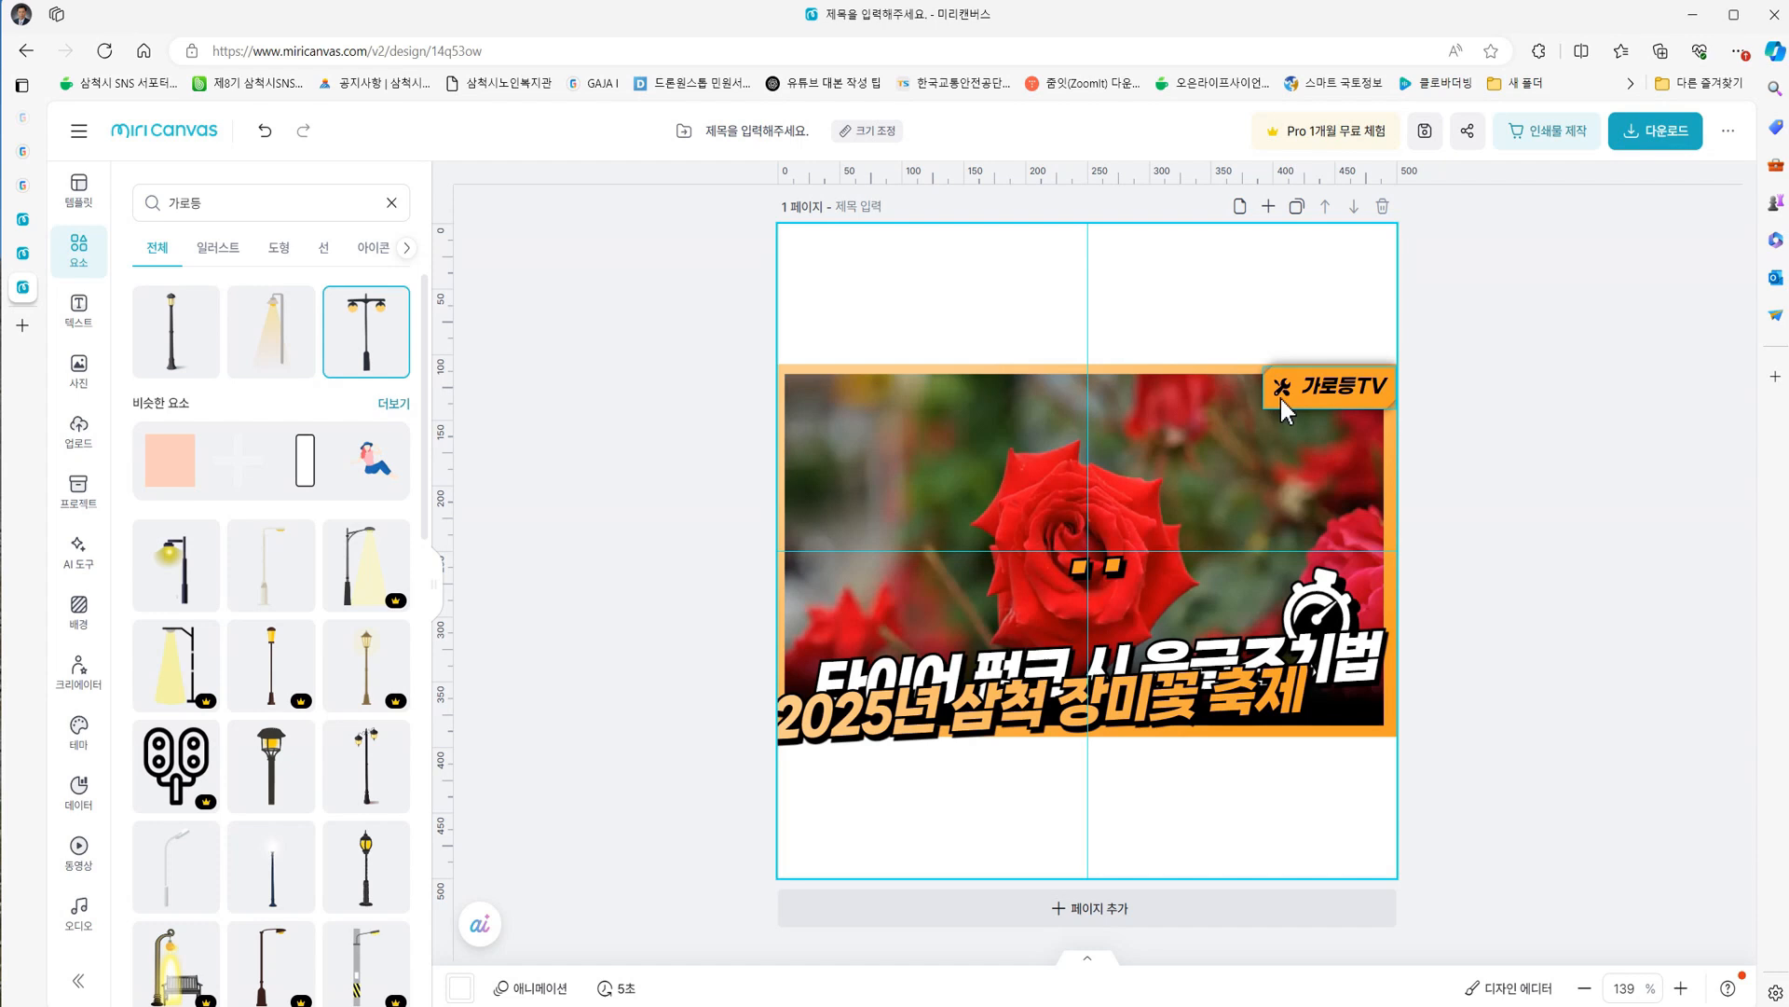
left_click(1281, 398)
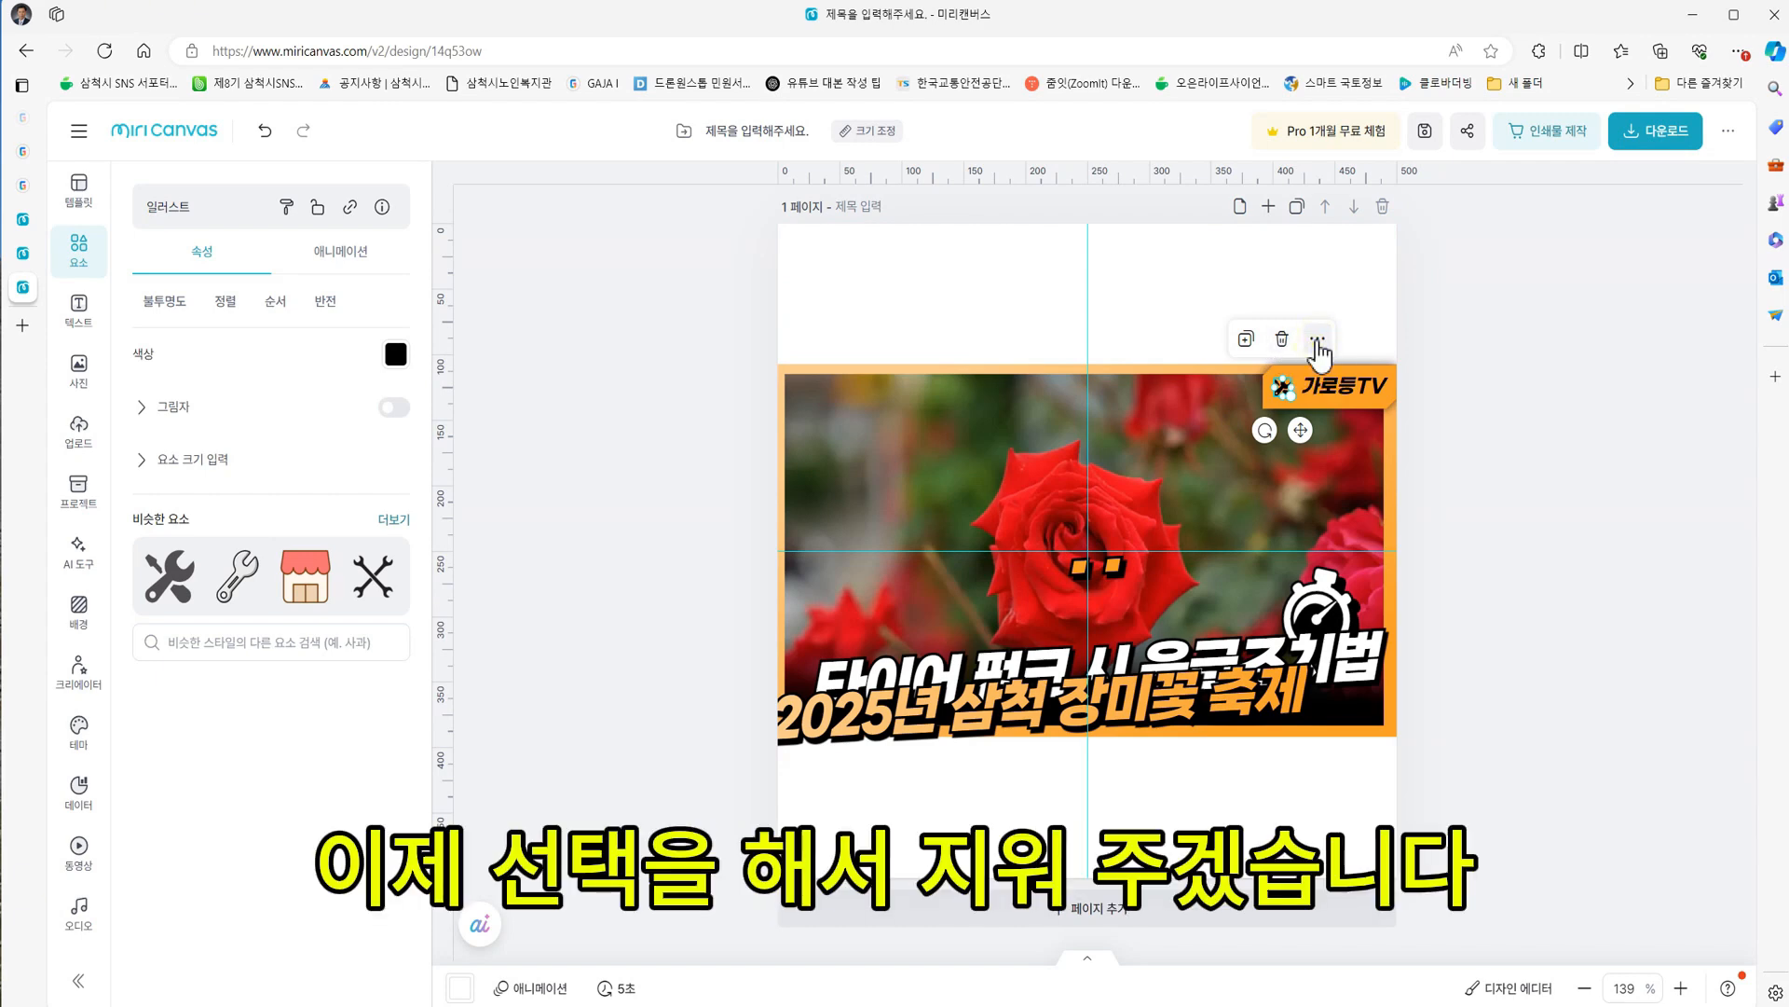
Delete the orange tab behind the badge and make the 가로등TV text white.
left_click(1285, 337)
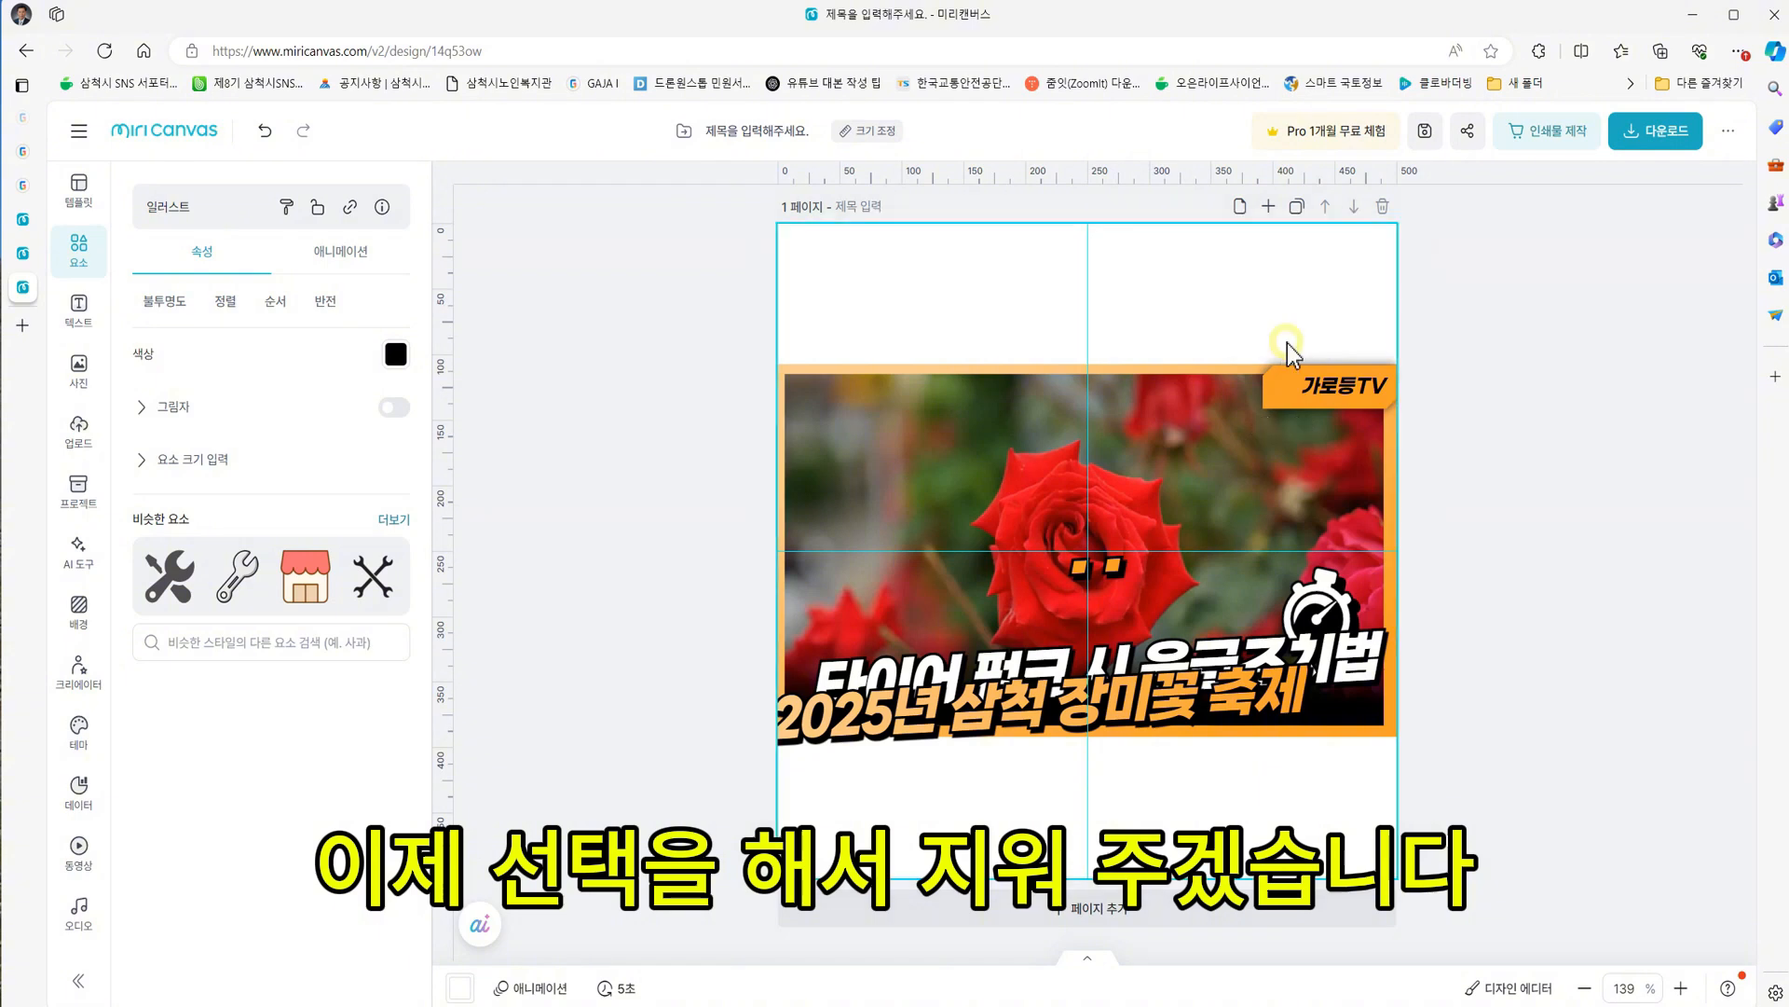
key("Delete")
left_click(1316, 391)
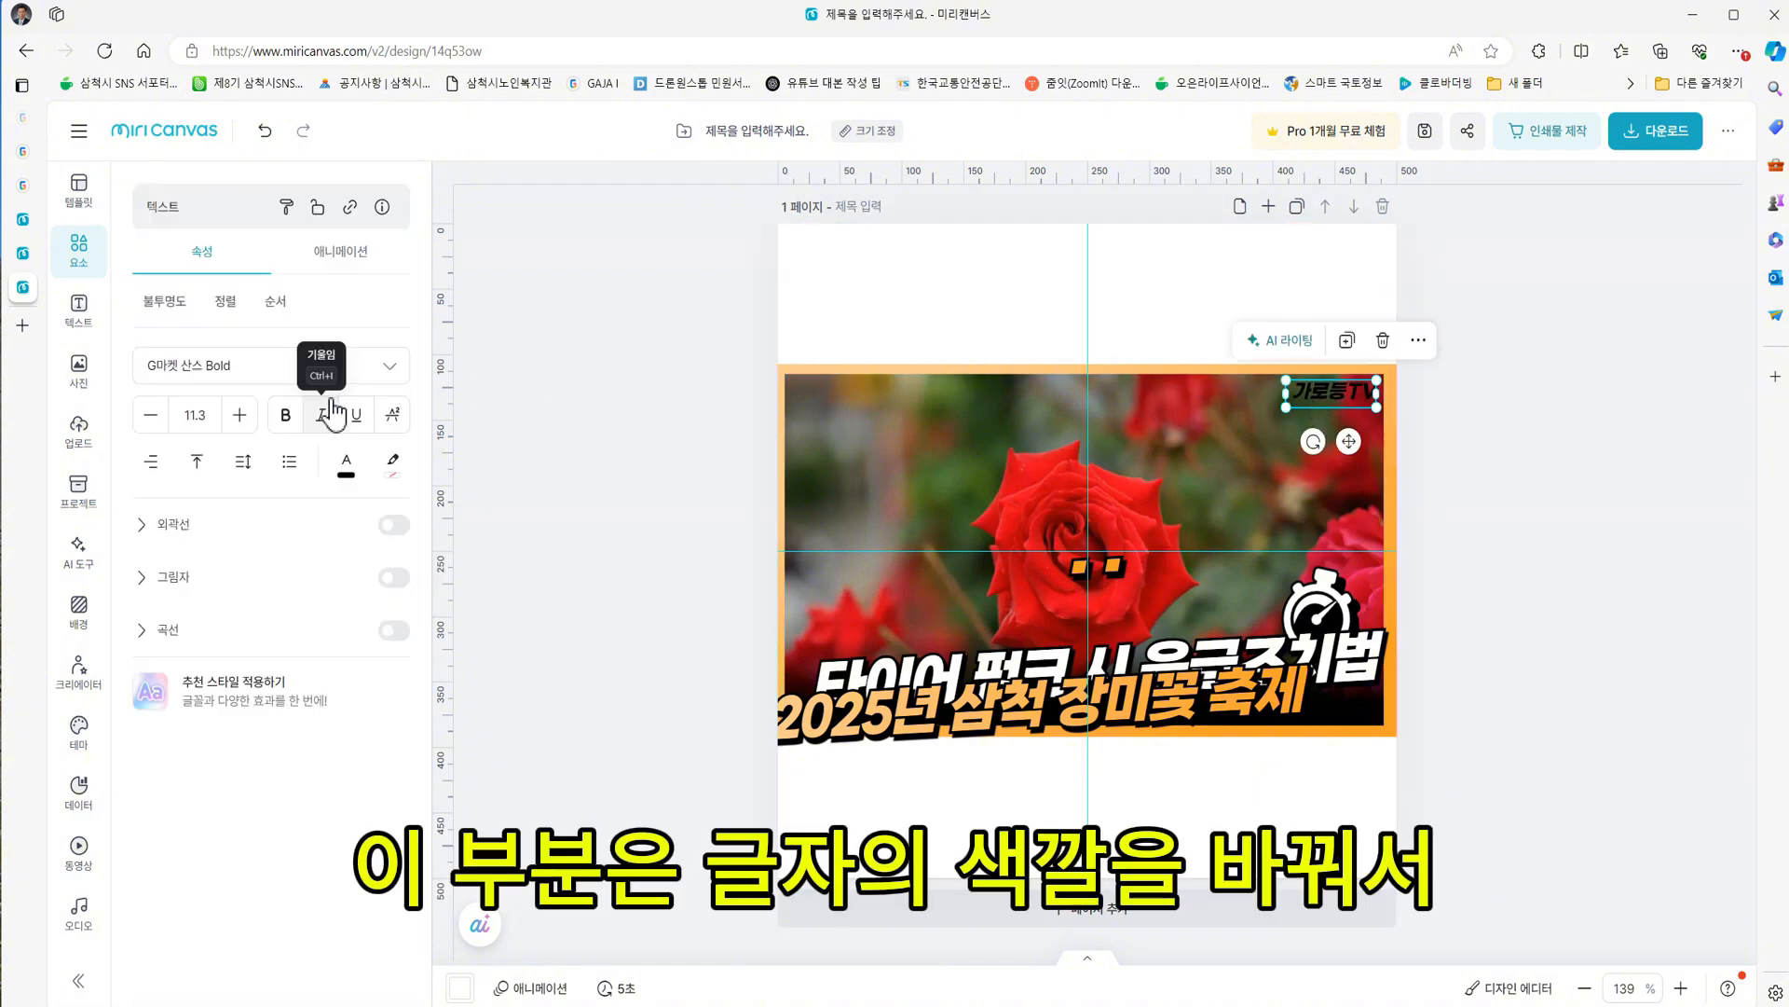
left_click(347, 473)
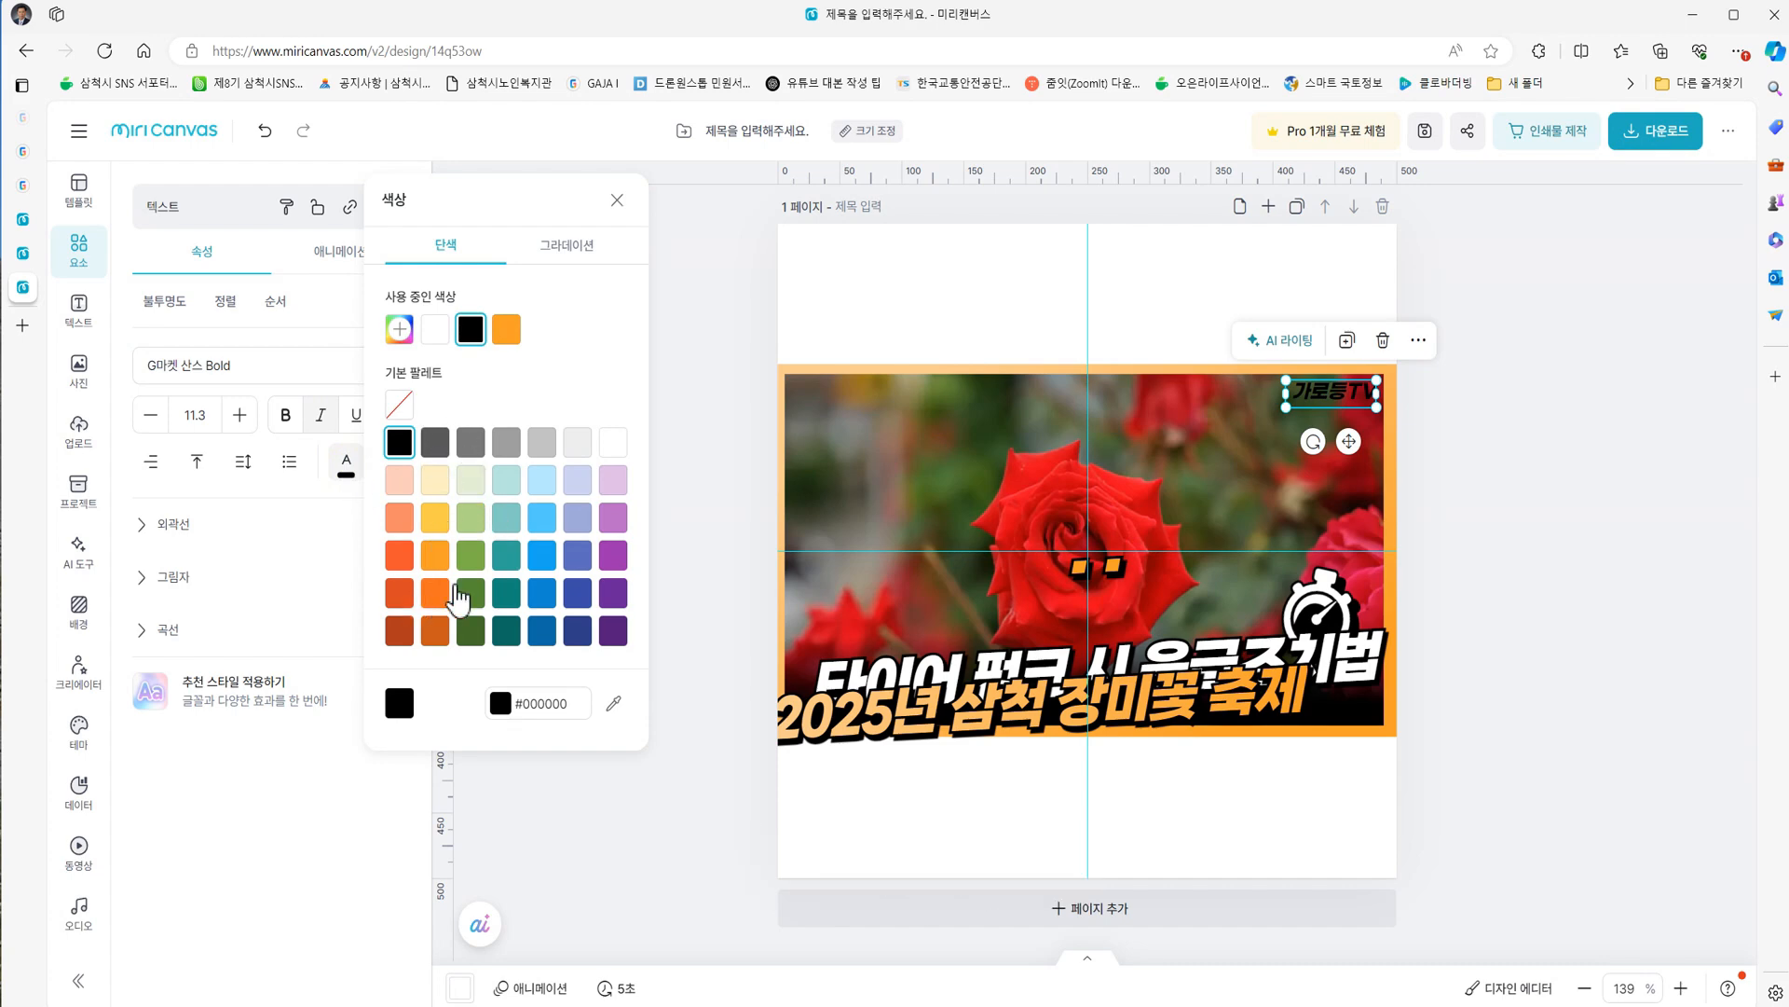
left_click(613, 443)
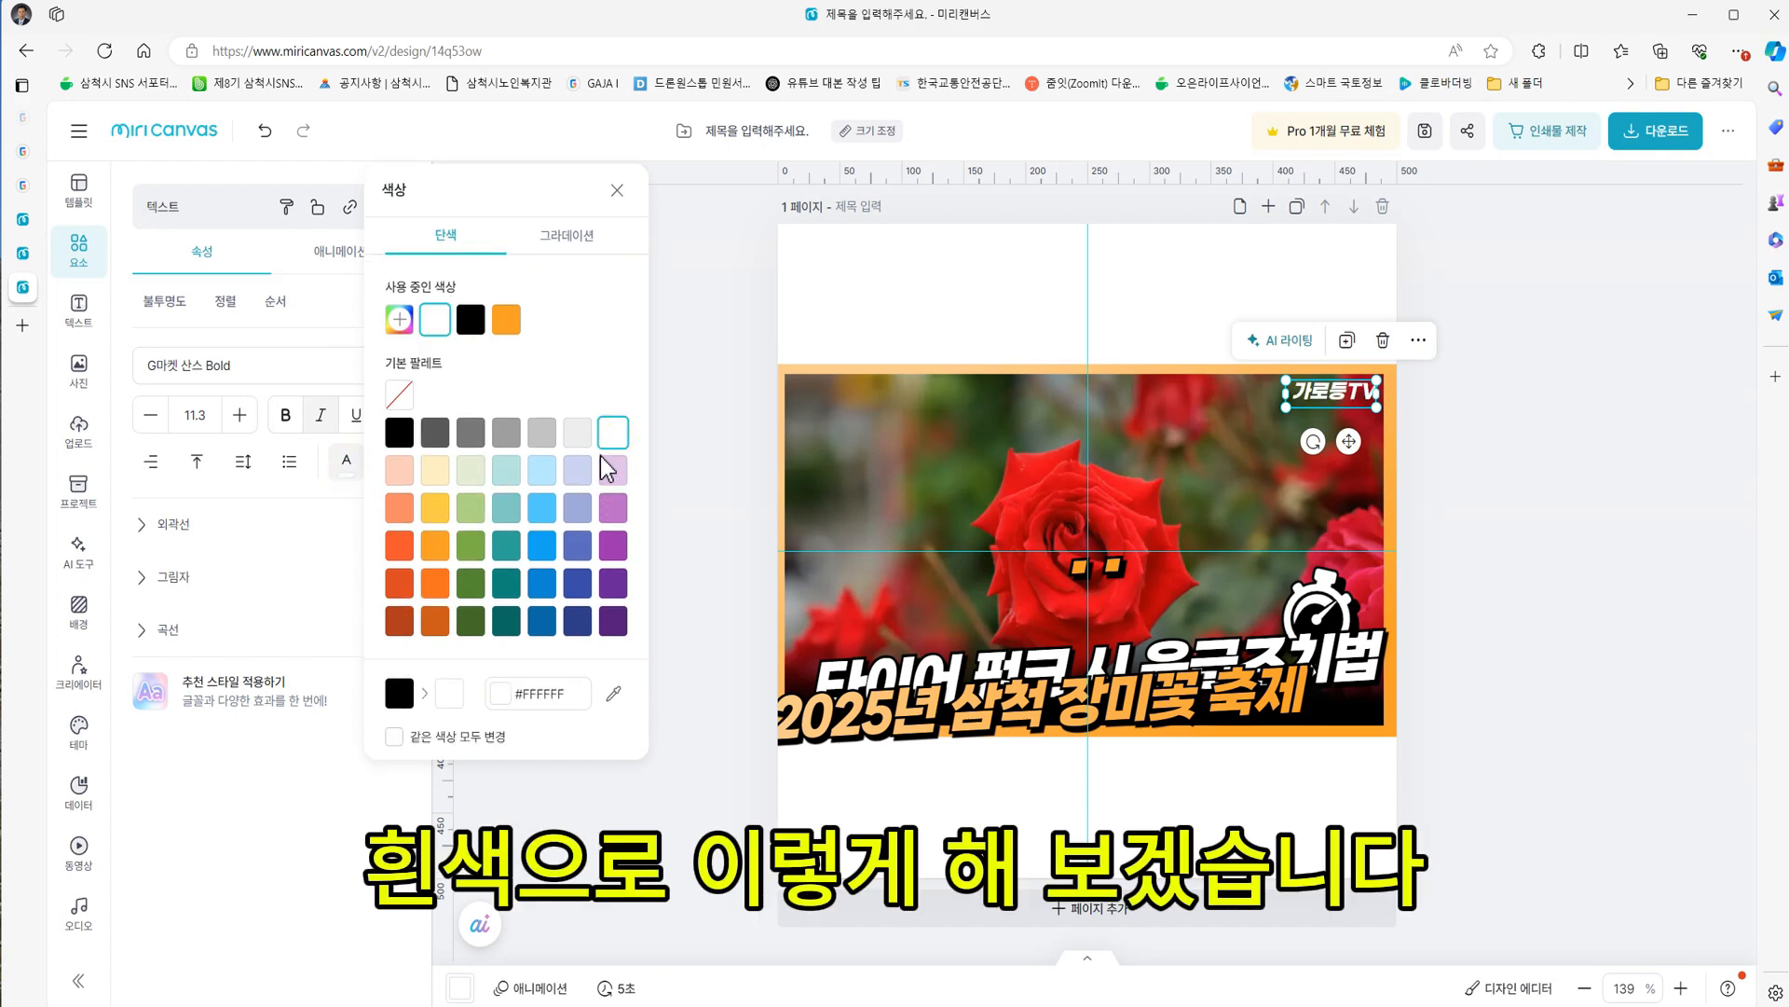
Move the festival headline up, remove the dotted element, and paste 가로등TV와 꽃길 걸어요! as the title.
left_click(1128, 707)
left_click_drag(1127, 706, 1177, 540)
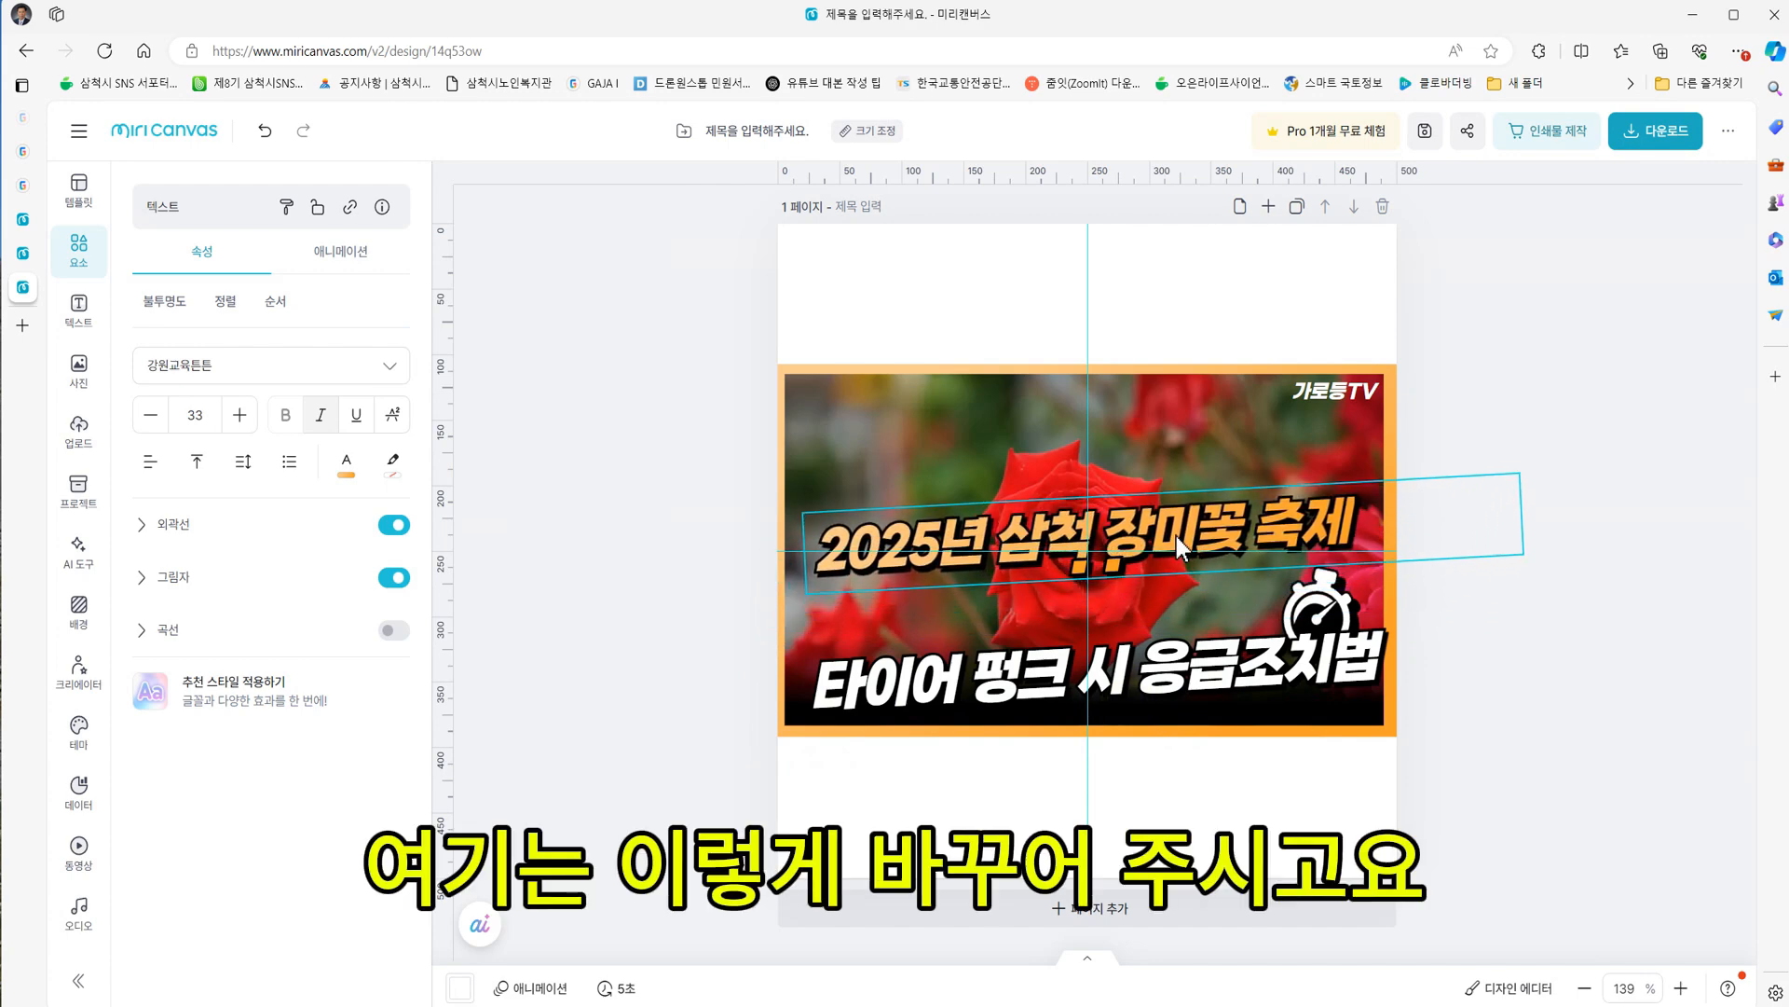
left_click(1109, 559)
left_click(1162, 461)
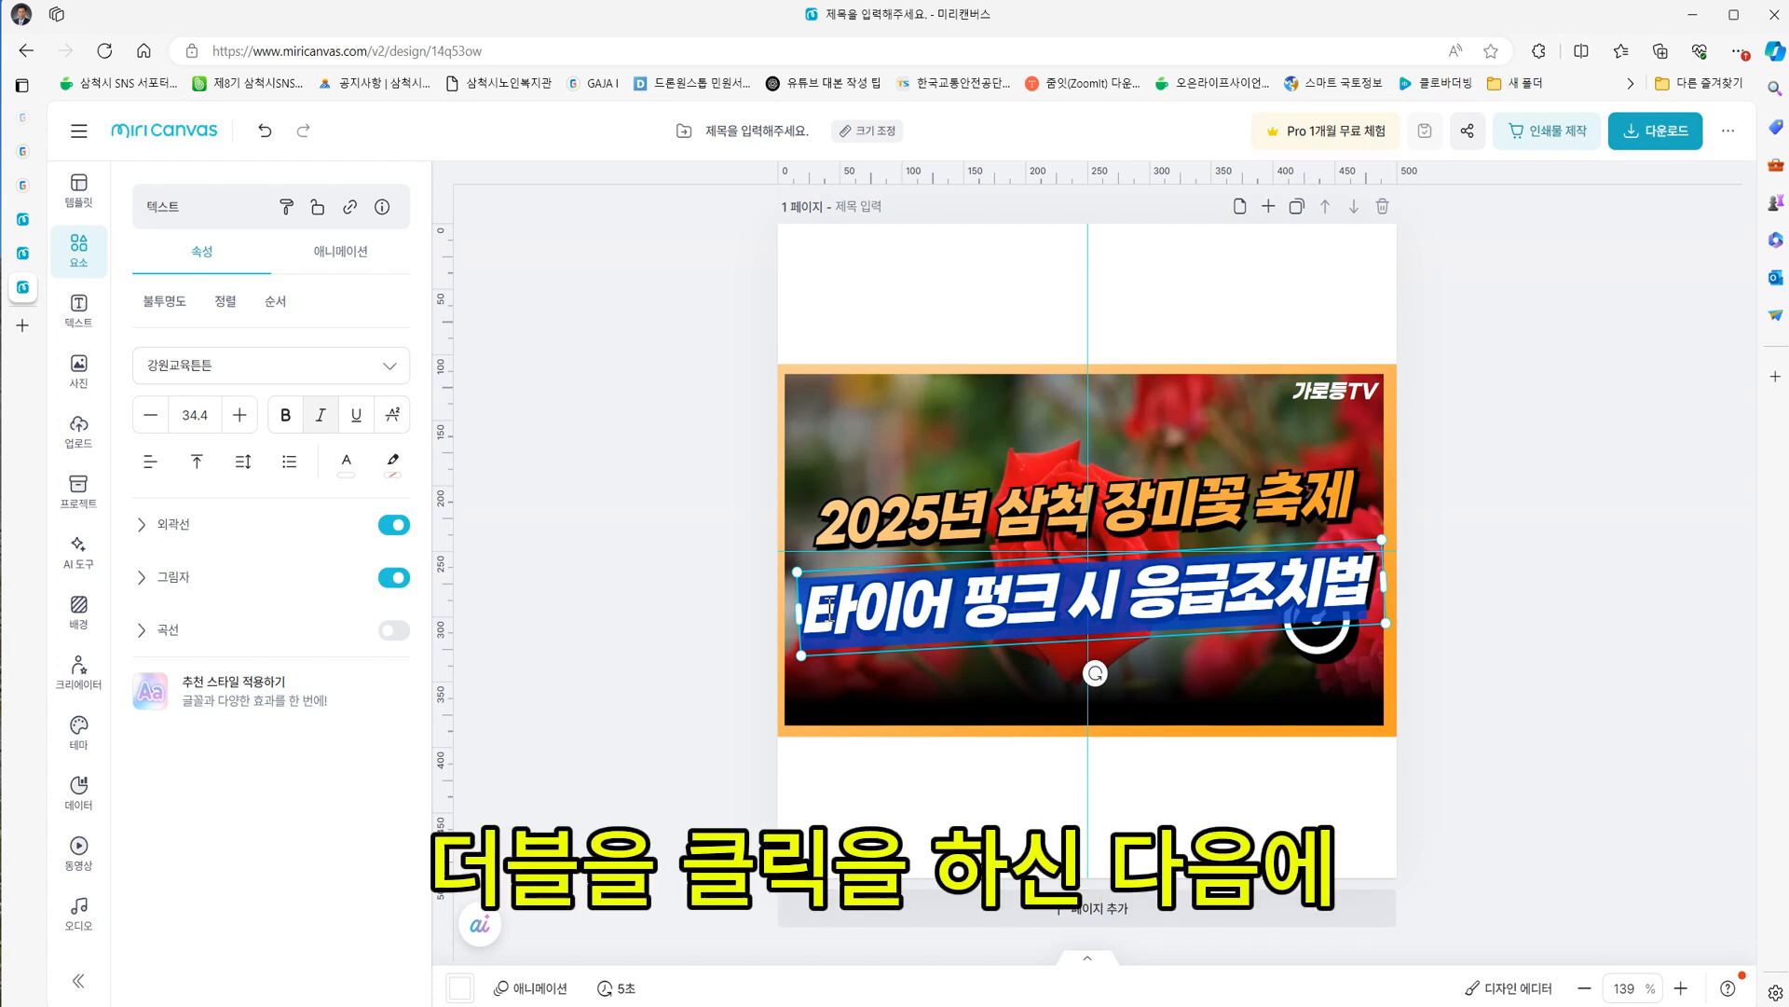
type("가로등TV와 꽃길 걸어요!")
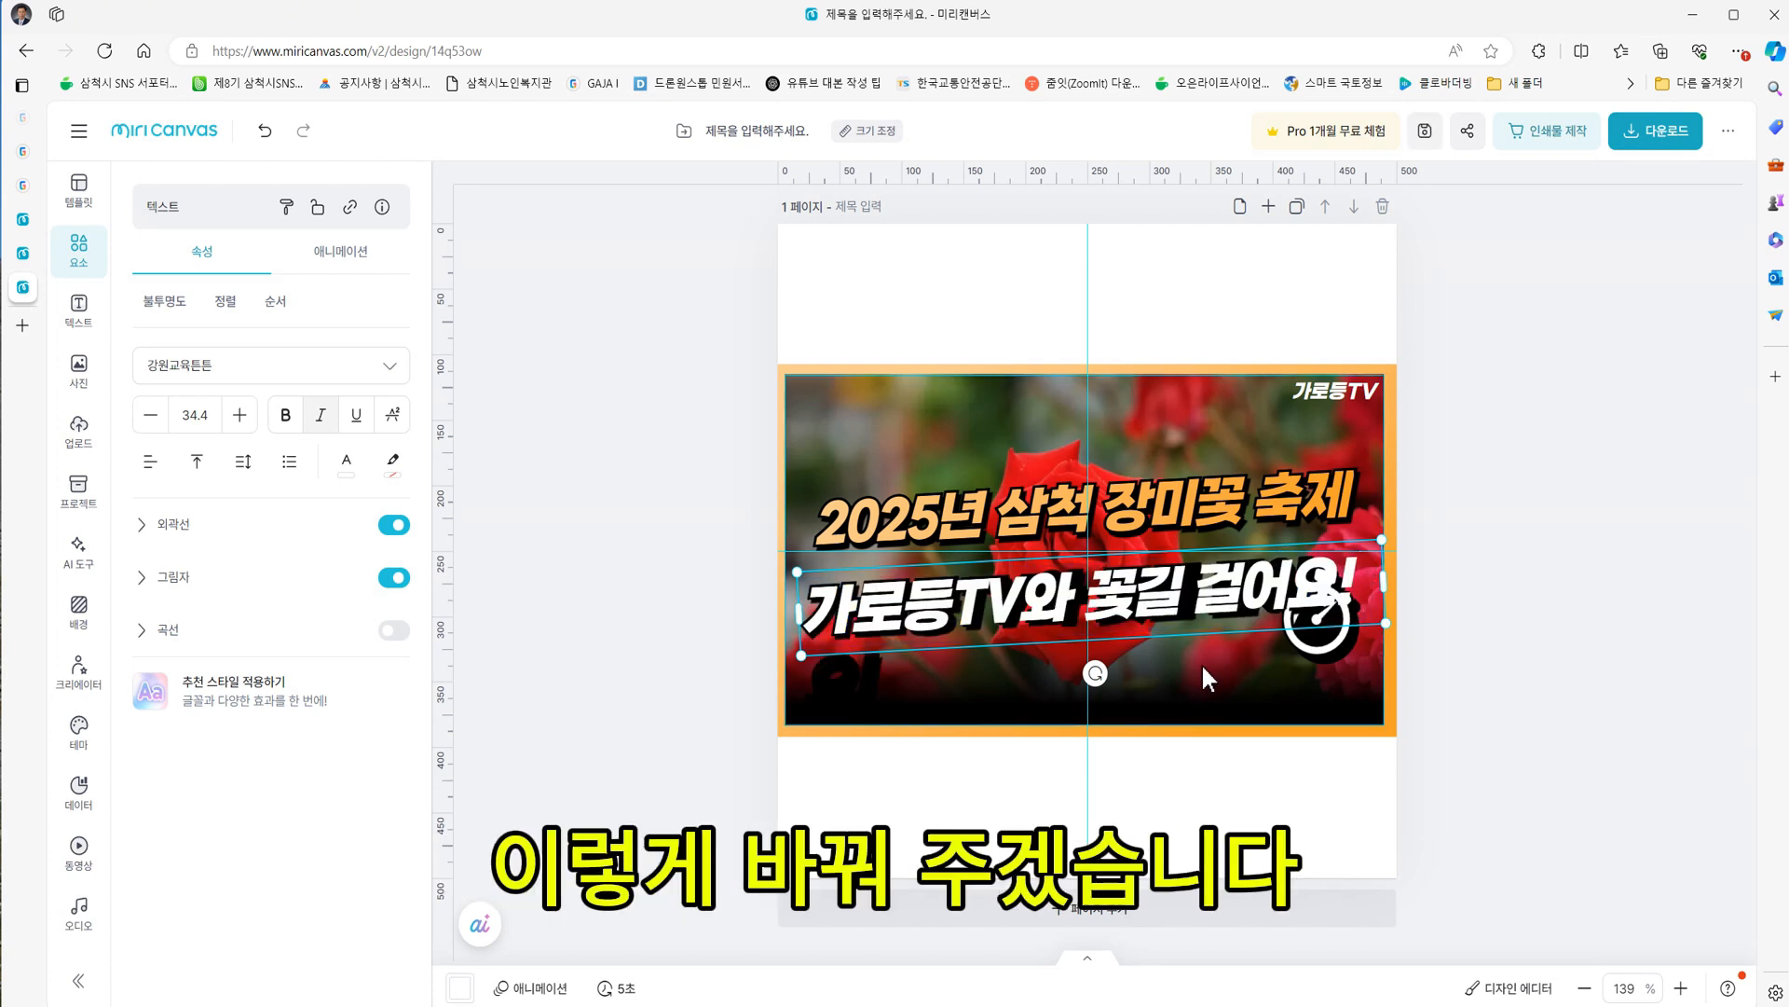
left_click(964, 677)
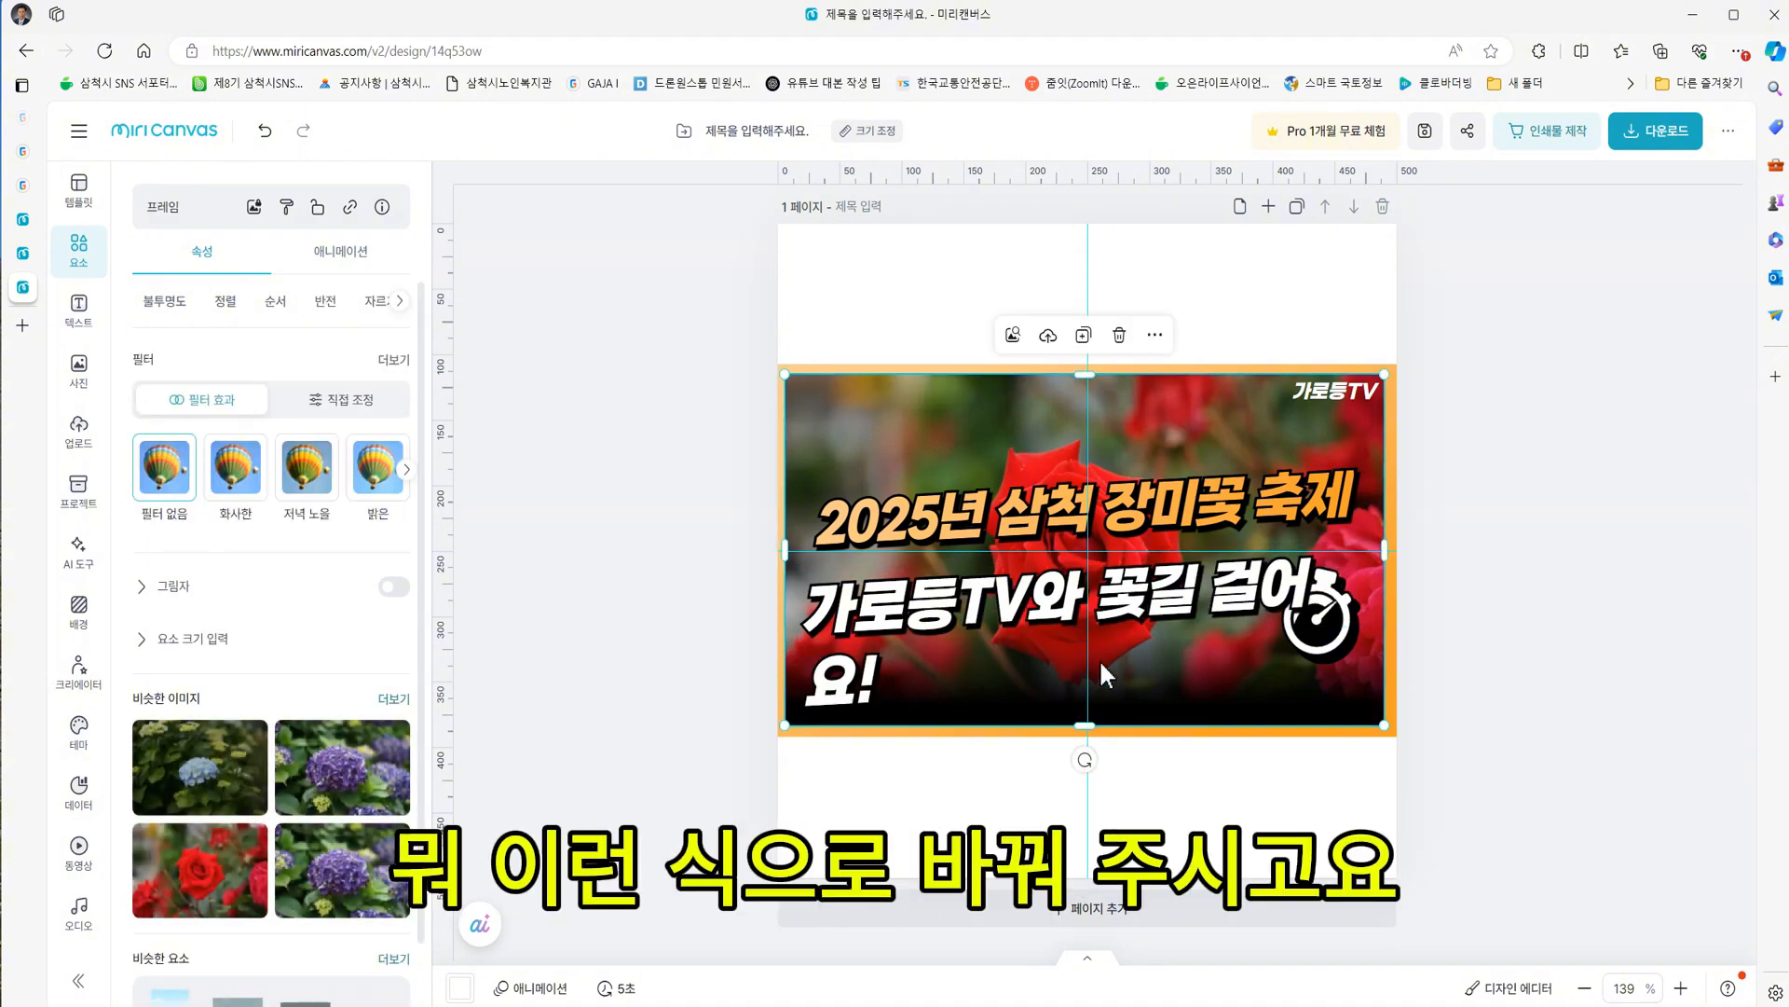
Widen the 가로등TV와 꽃길 걸어요! box, reduce it to size 33, and nudge it right.
left_click(1145, 612)
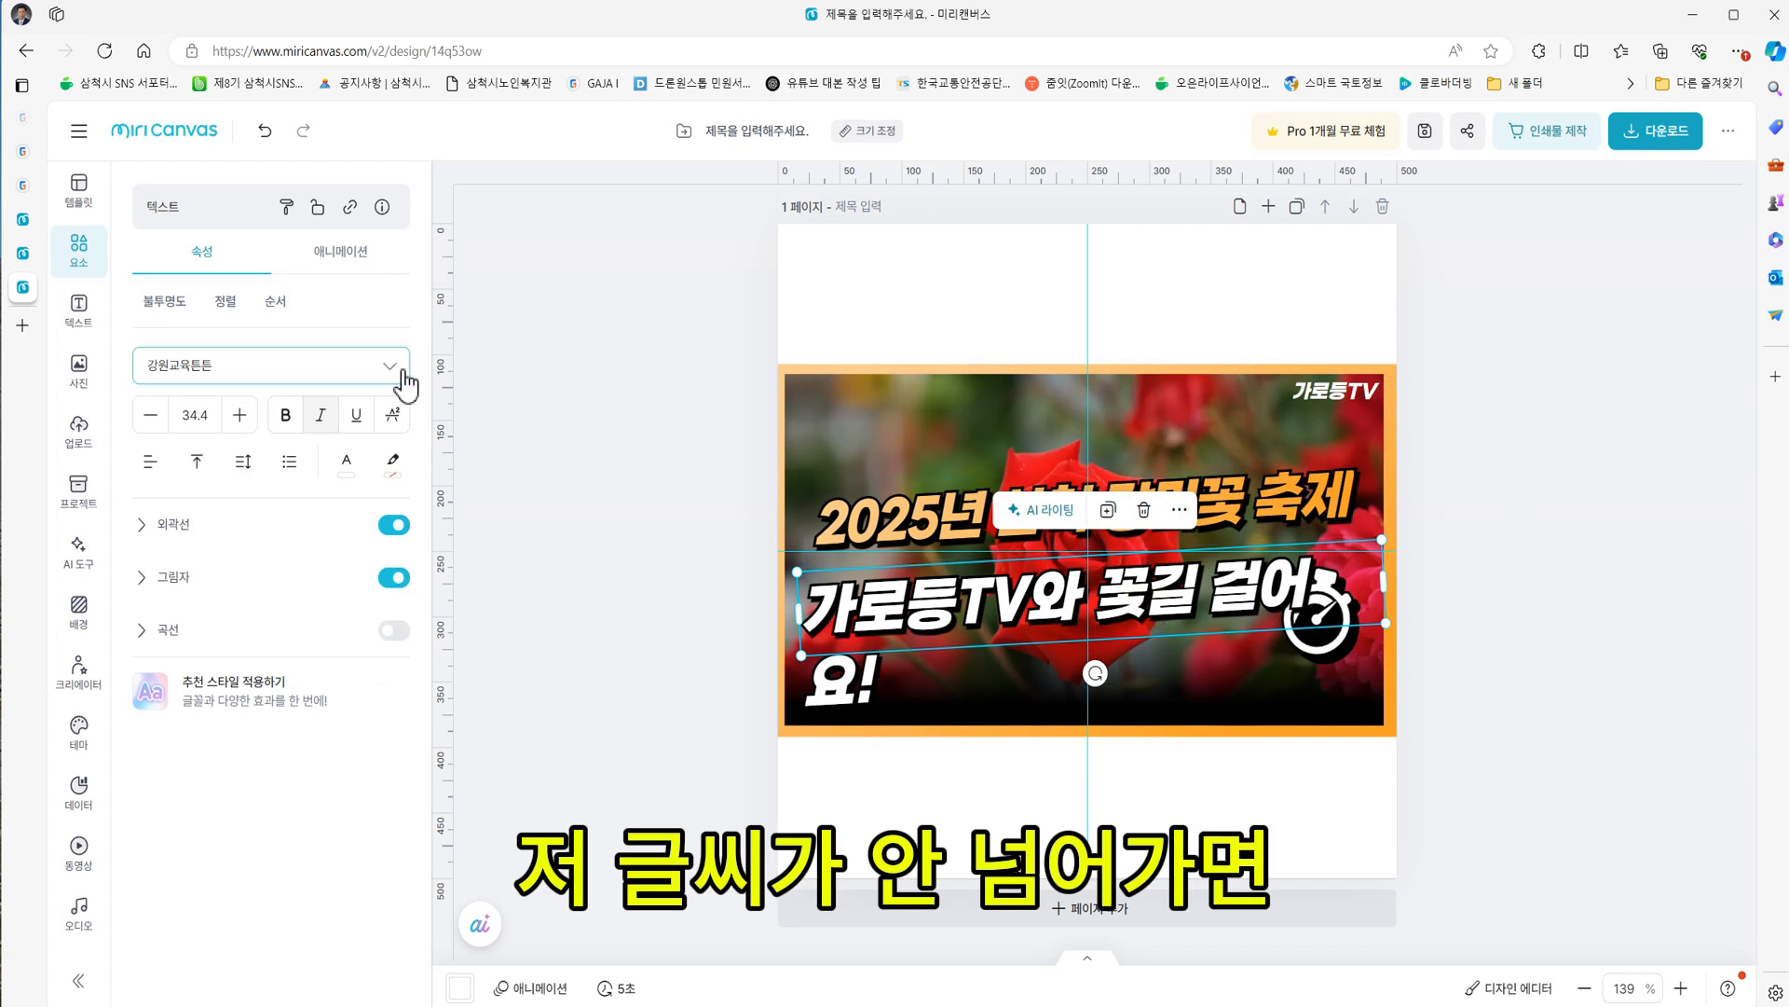
left_click_drag(1387, 581, 1420, 580)
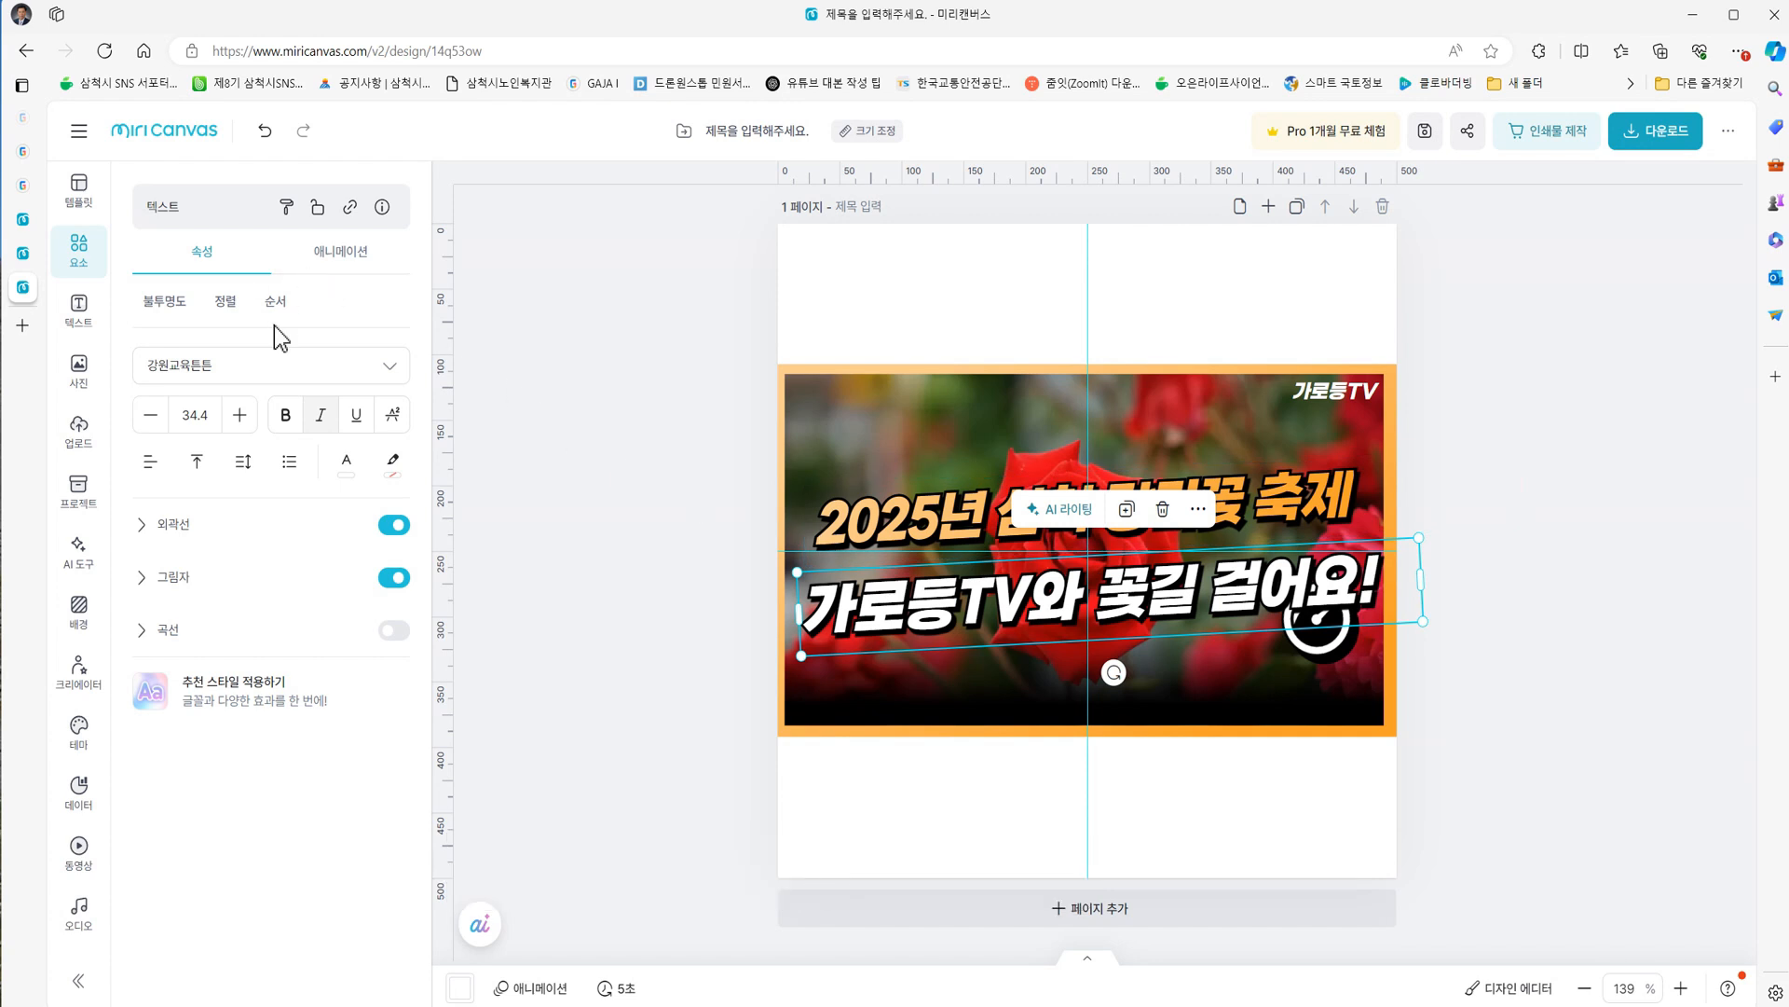
left_click(151, 416)
left_click(151, 416)
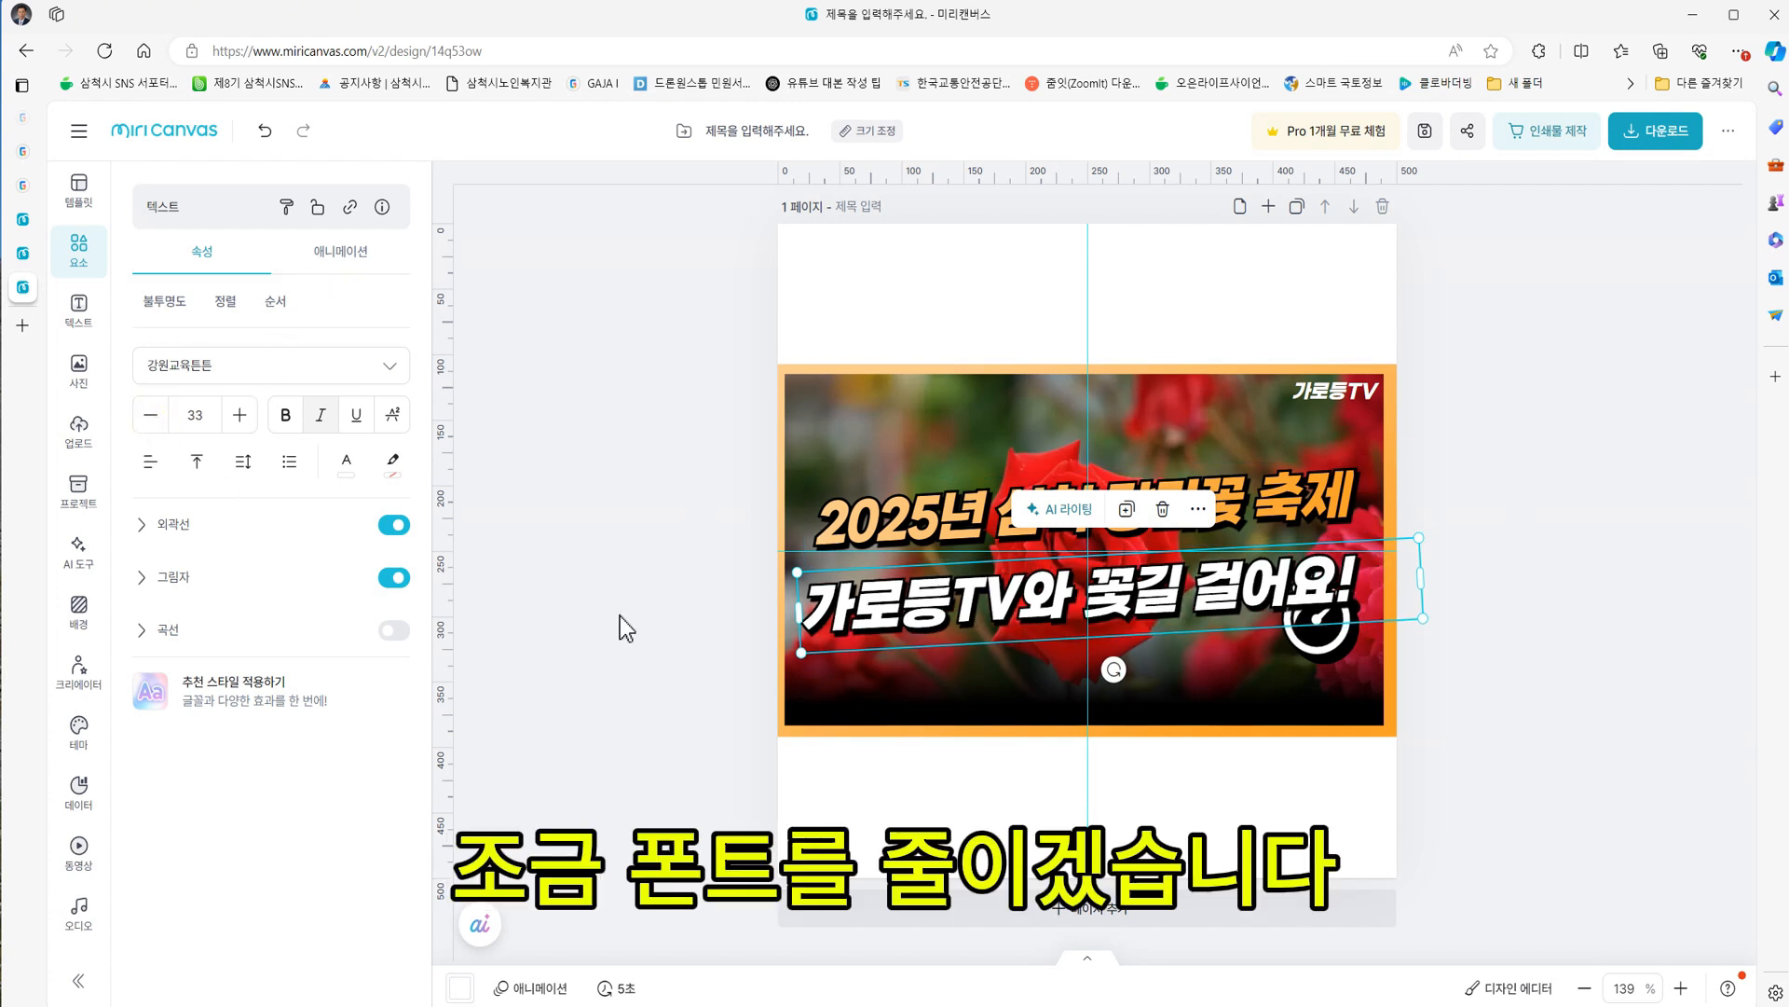
left_click_drag(1060, 600, 1072, 600)
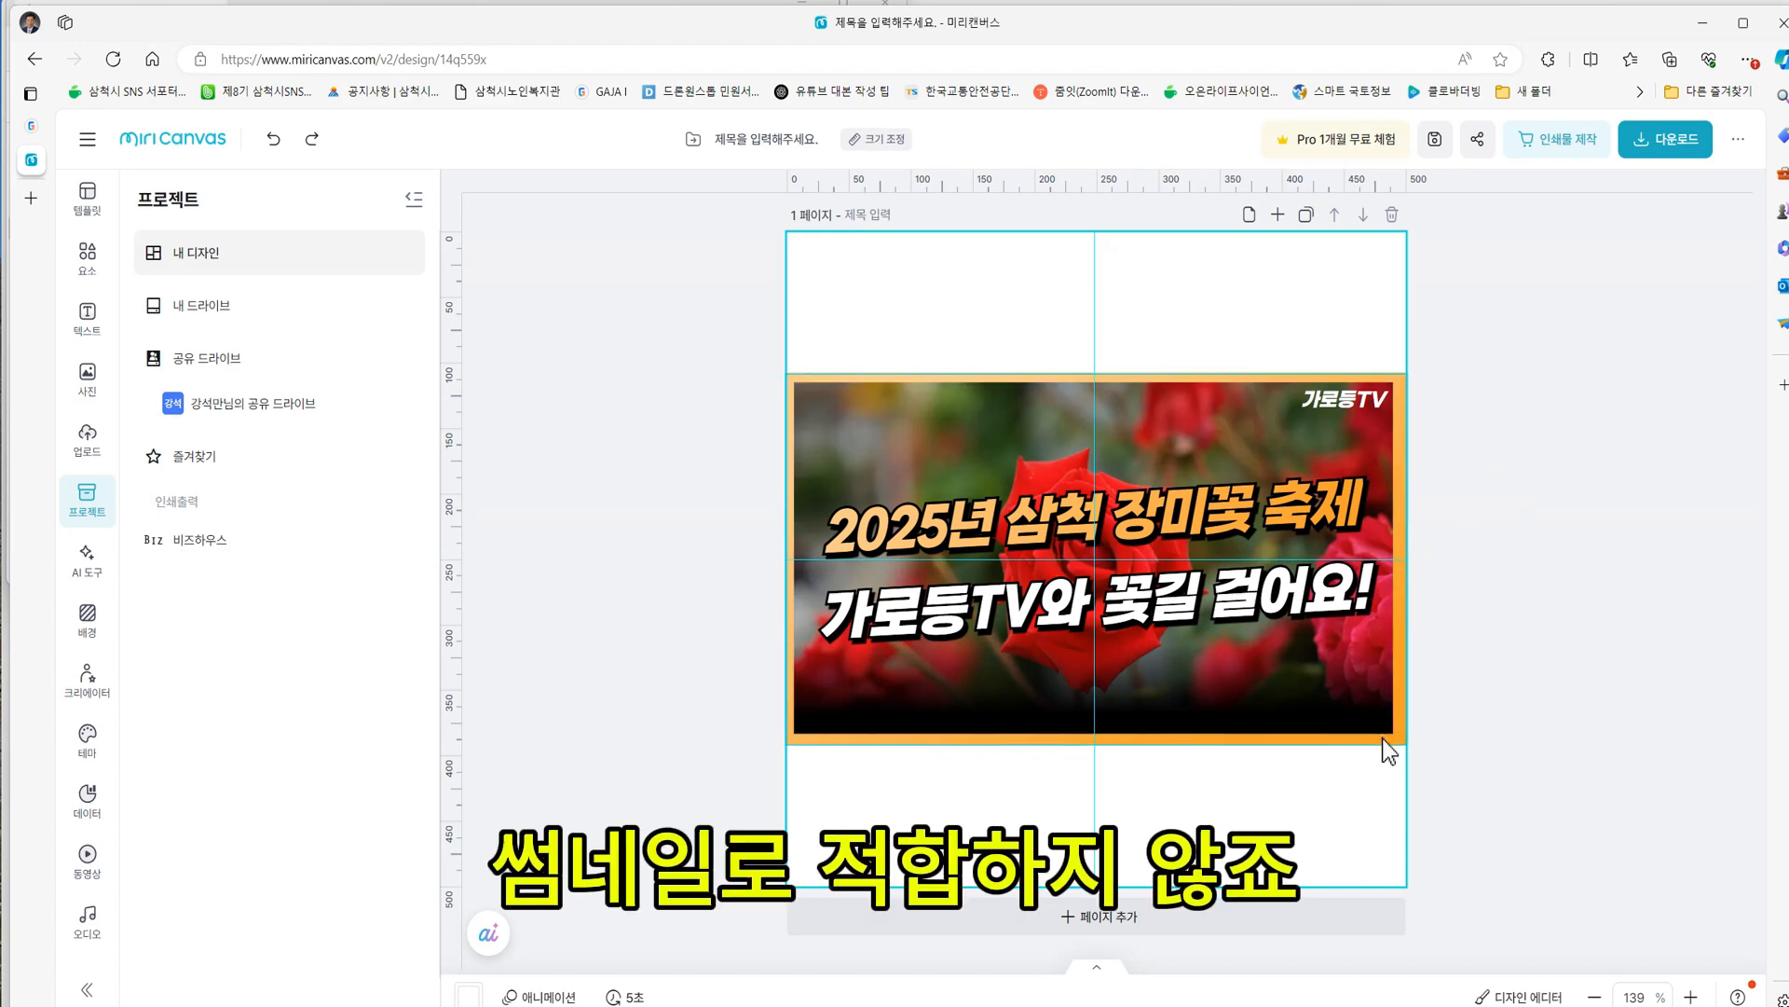
Resize the page to a 1280×720 YouTube thumbnail with the design scaled to fill it.
left_click(879, 141)
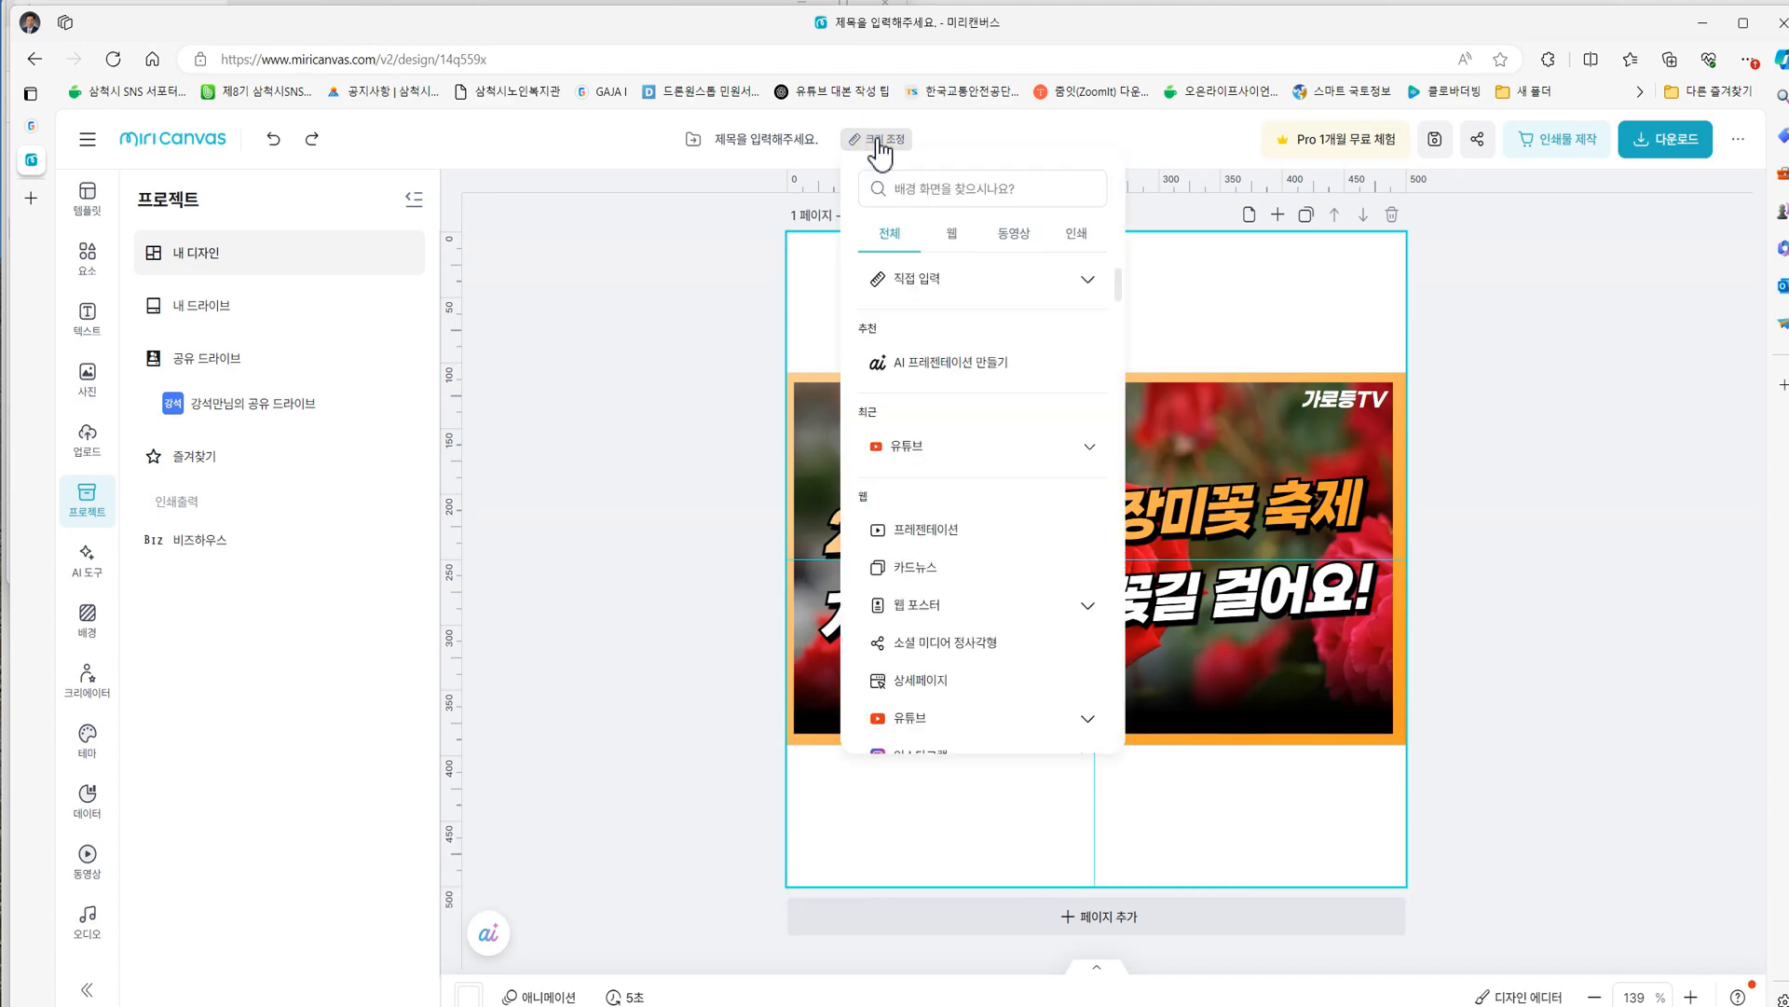
left_click(897, 447)
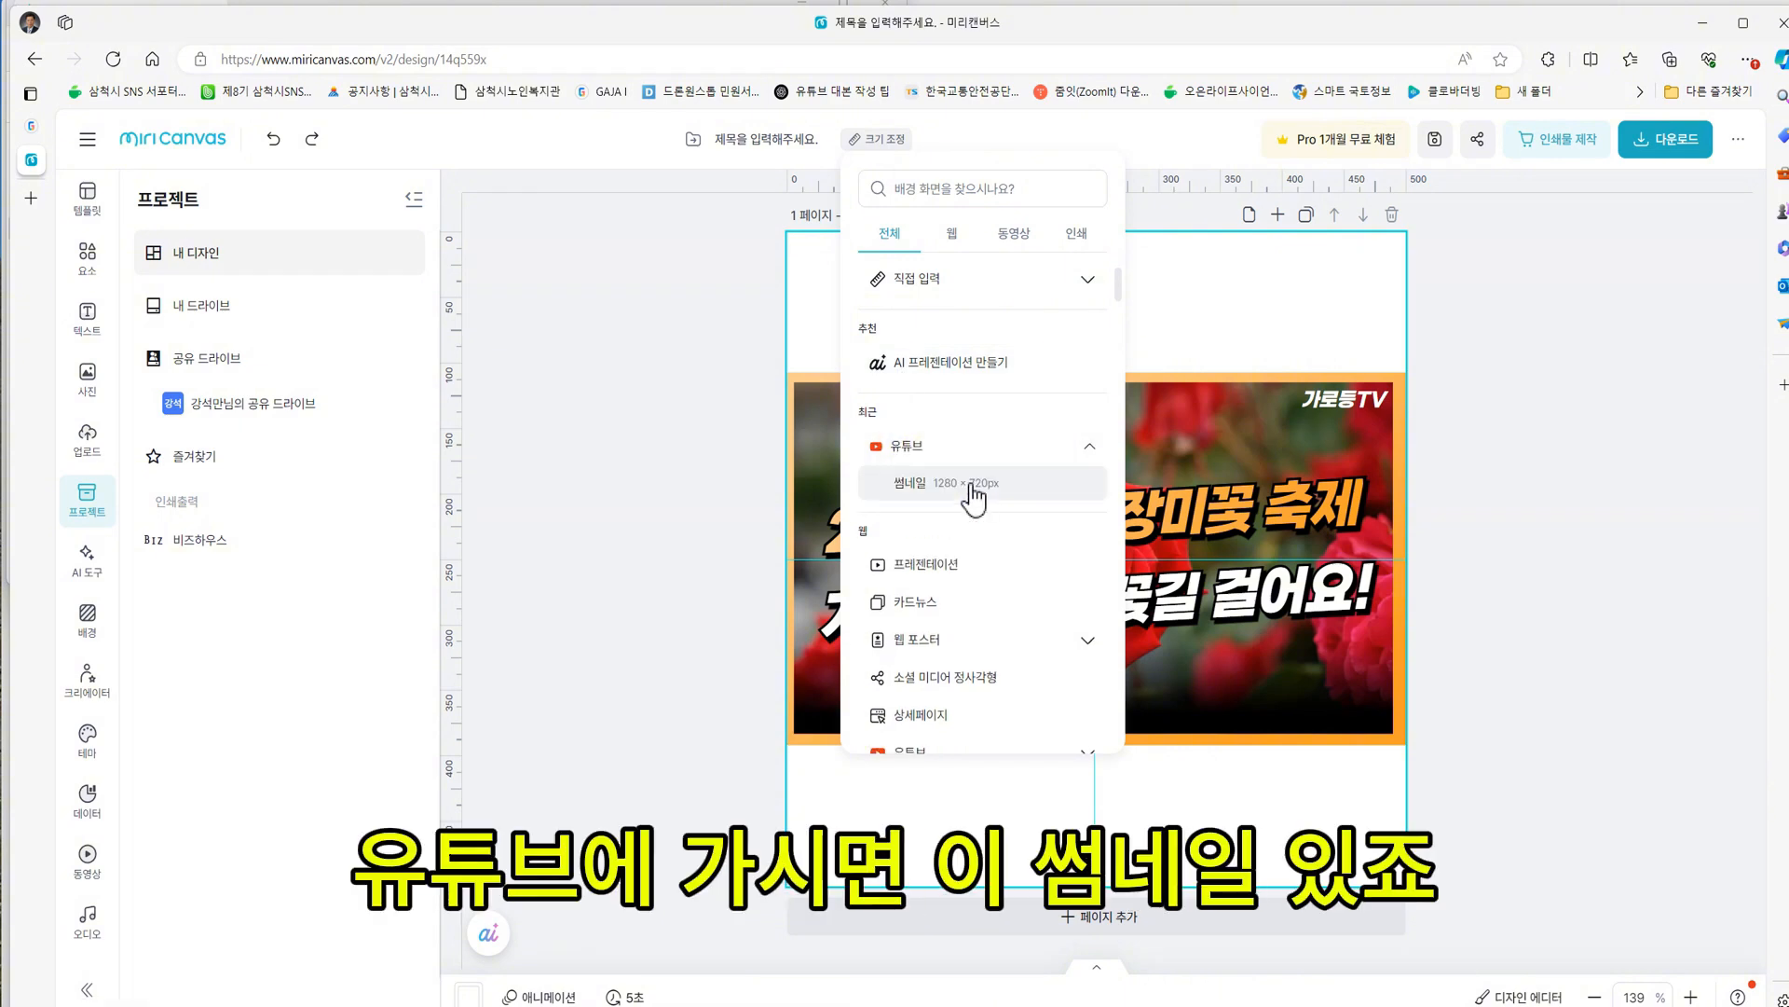
left_click(909, 484)
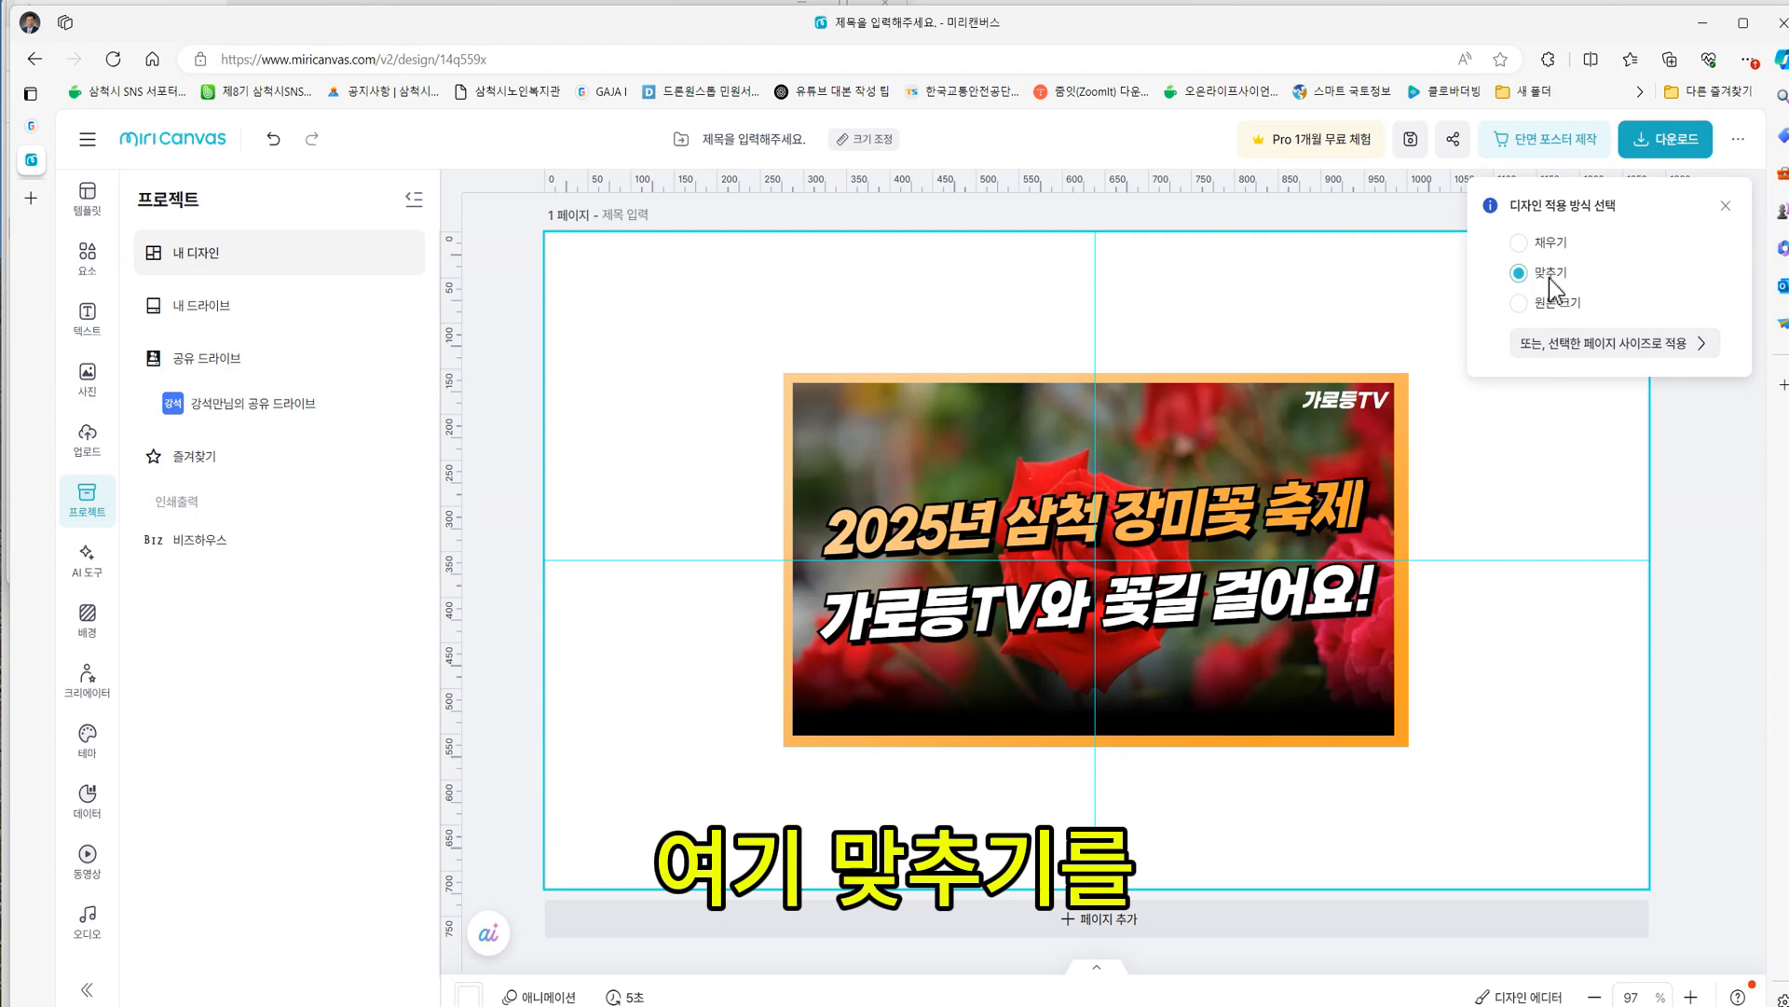
left_click(1521, 245)
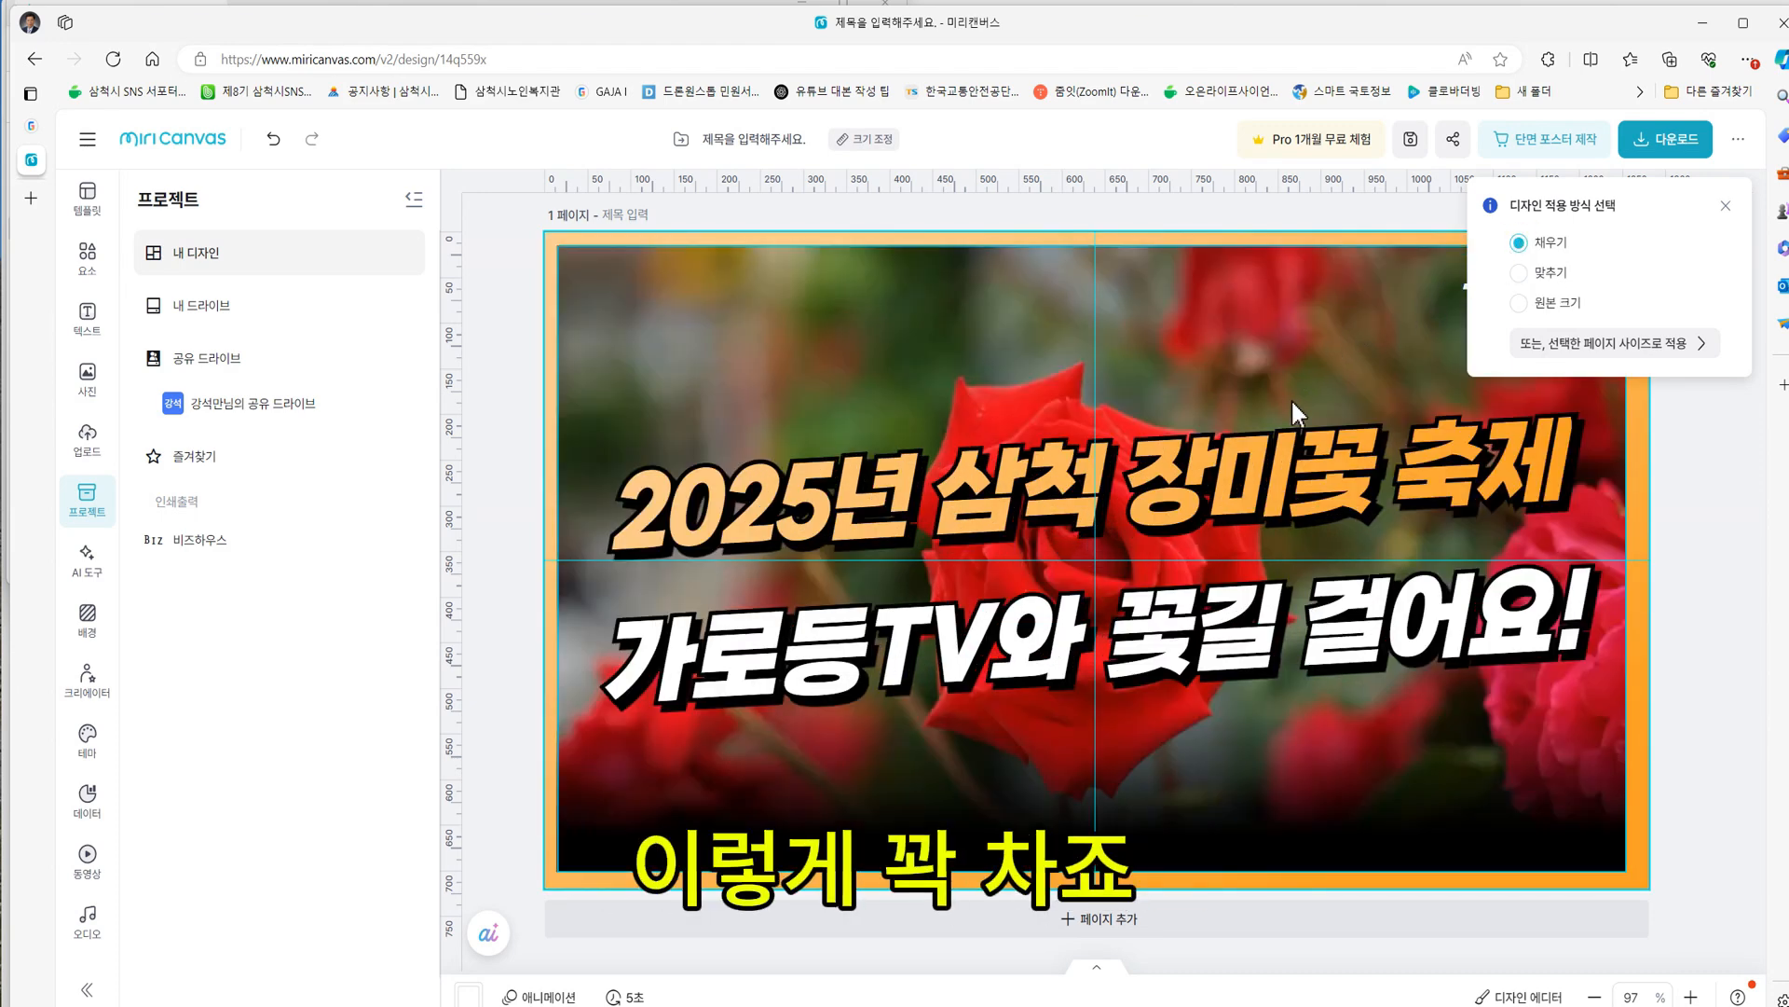
left_click(1311, 338)
left_click(1665, 139)
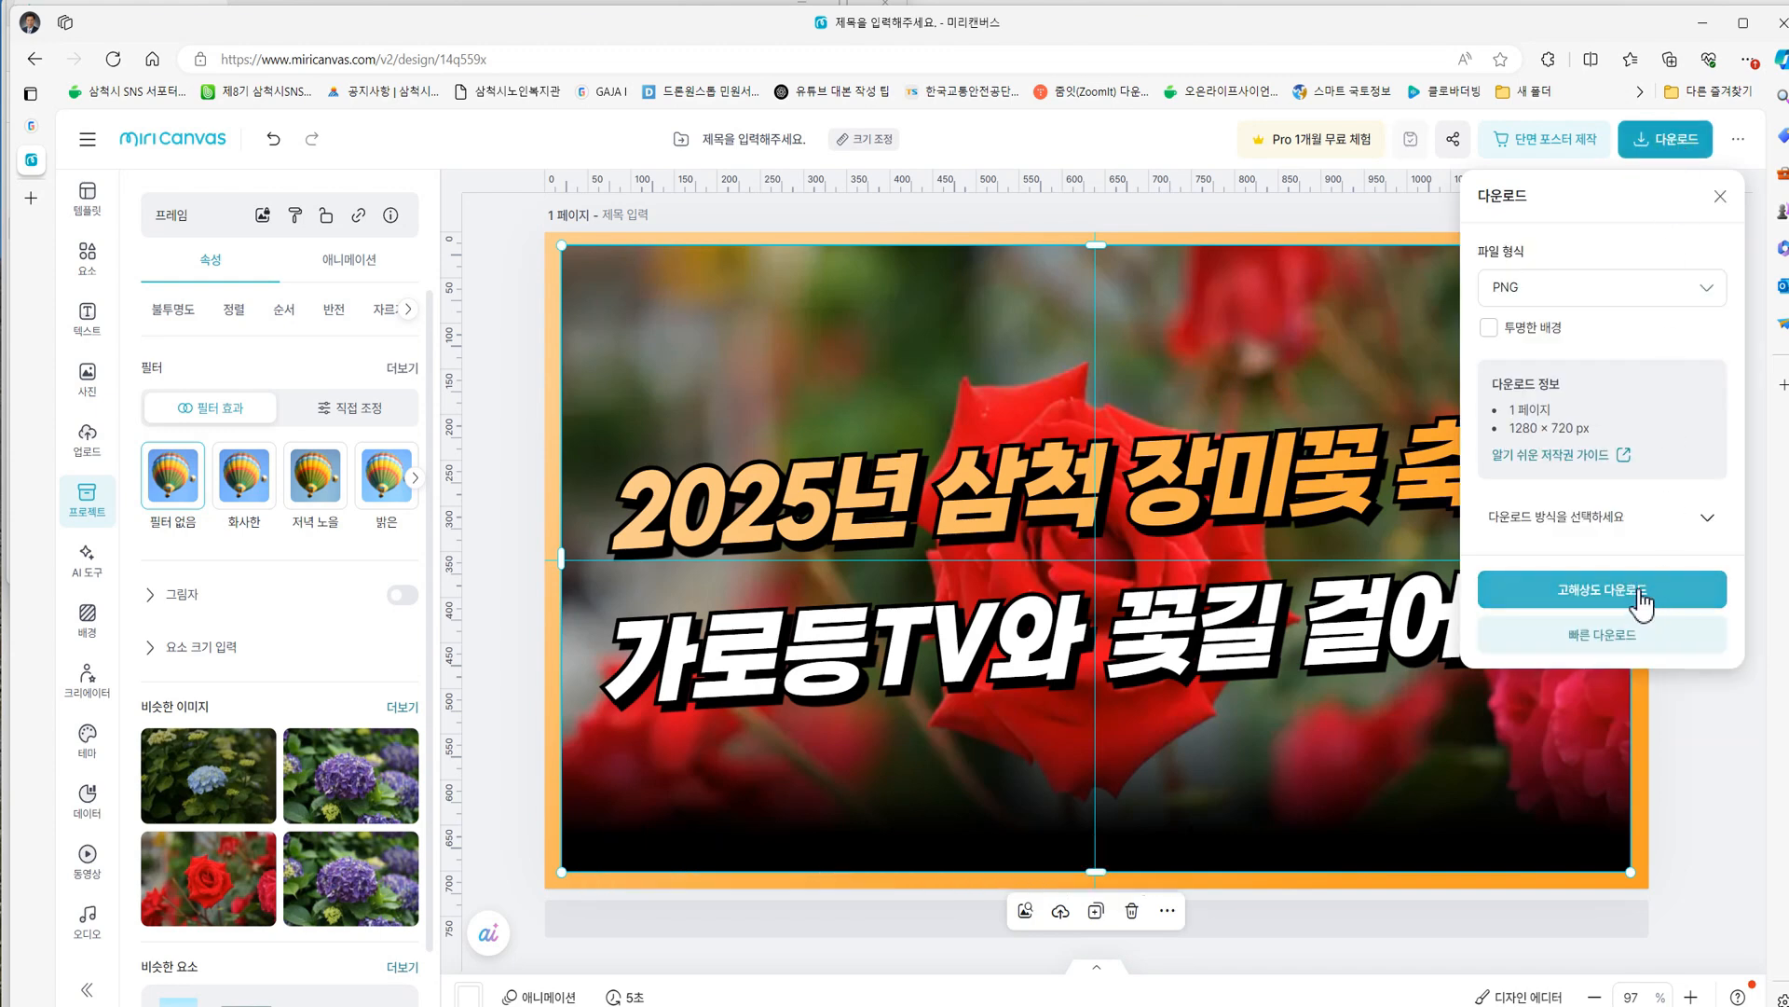
Download a high-resolution PNG as 장미축제썸네일.png, overwriting the existing file.
left_click(1640, 596)
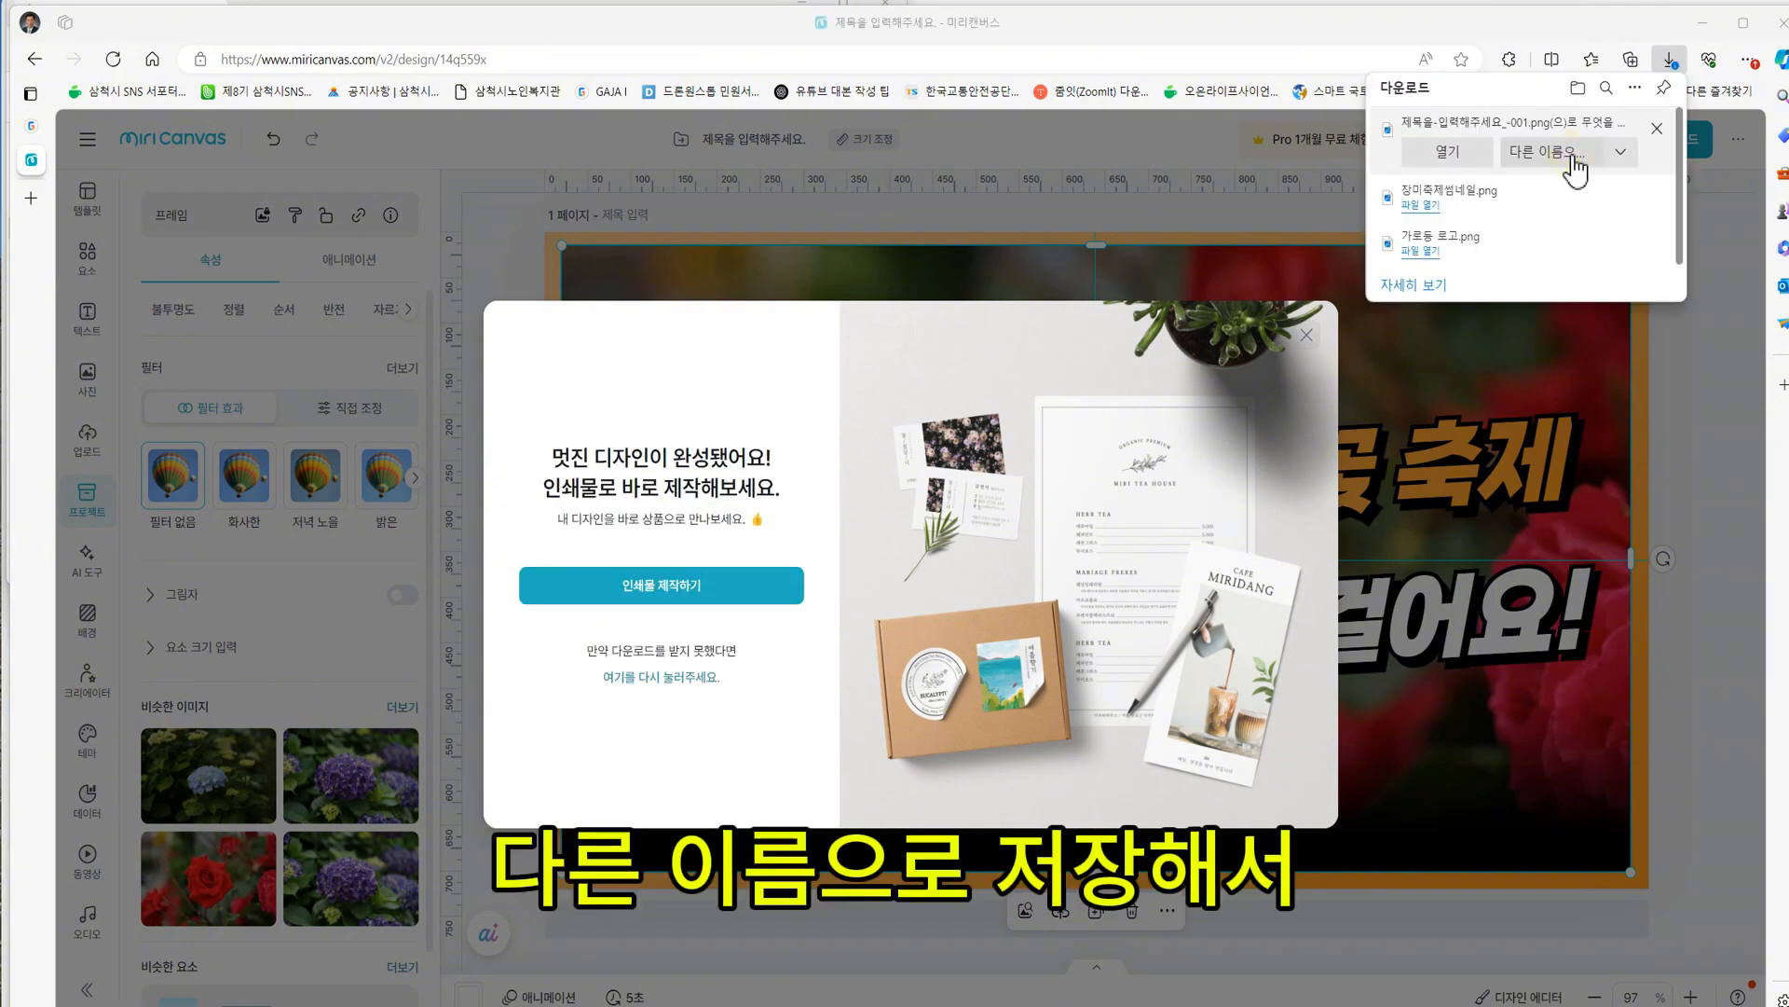
left_click(1575, 167)
double_click(226, 174)
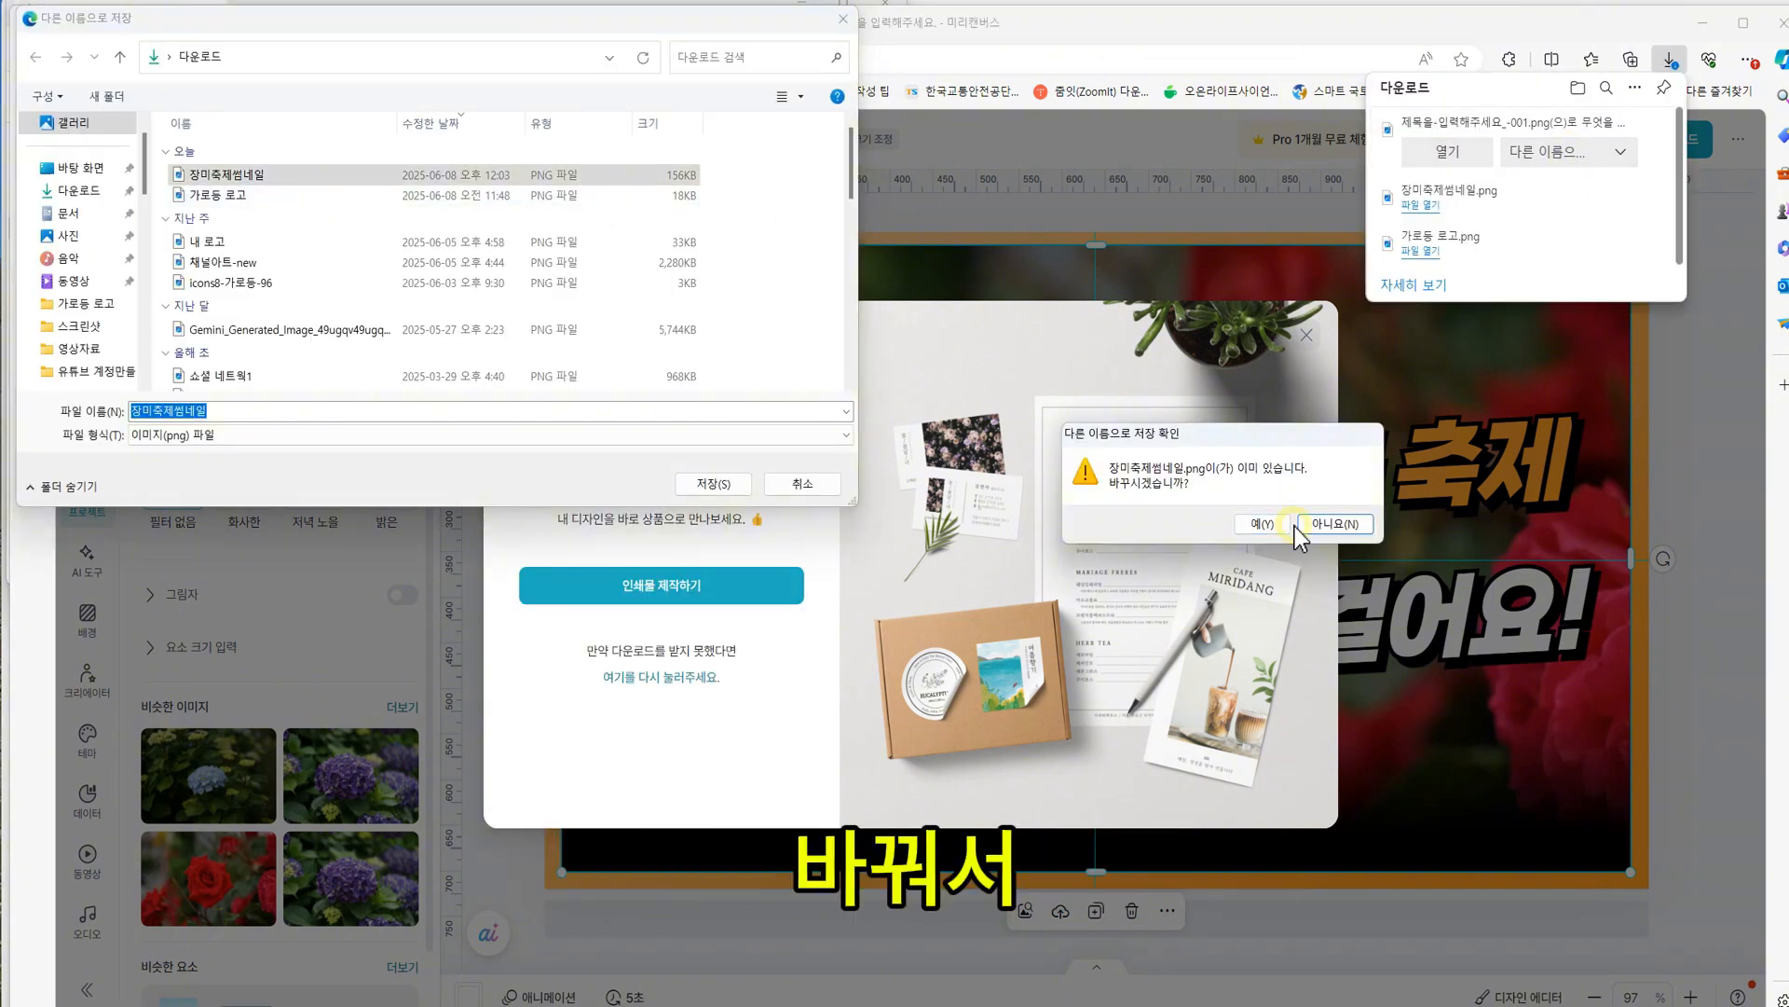
left_click(1278, 524)
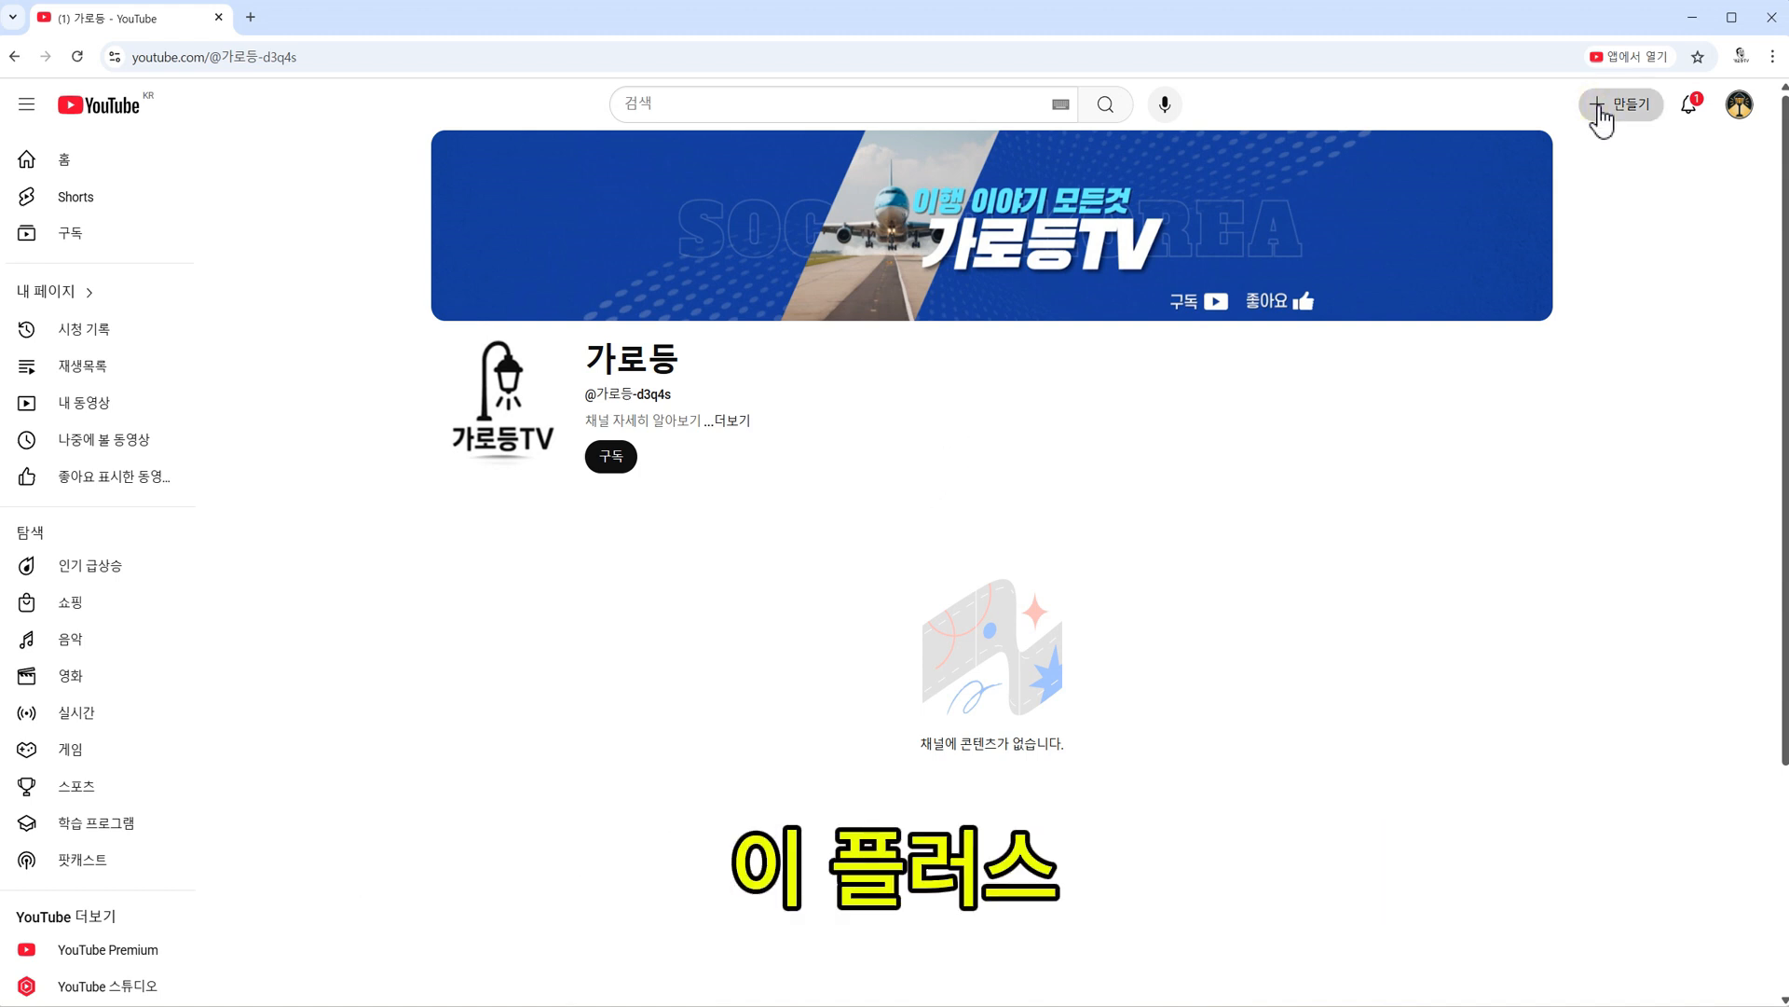
Upload 완성영상.mp4 from the rose-festival 완성영상 folder as a new YouTube video.
left_click(1599, 110)
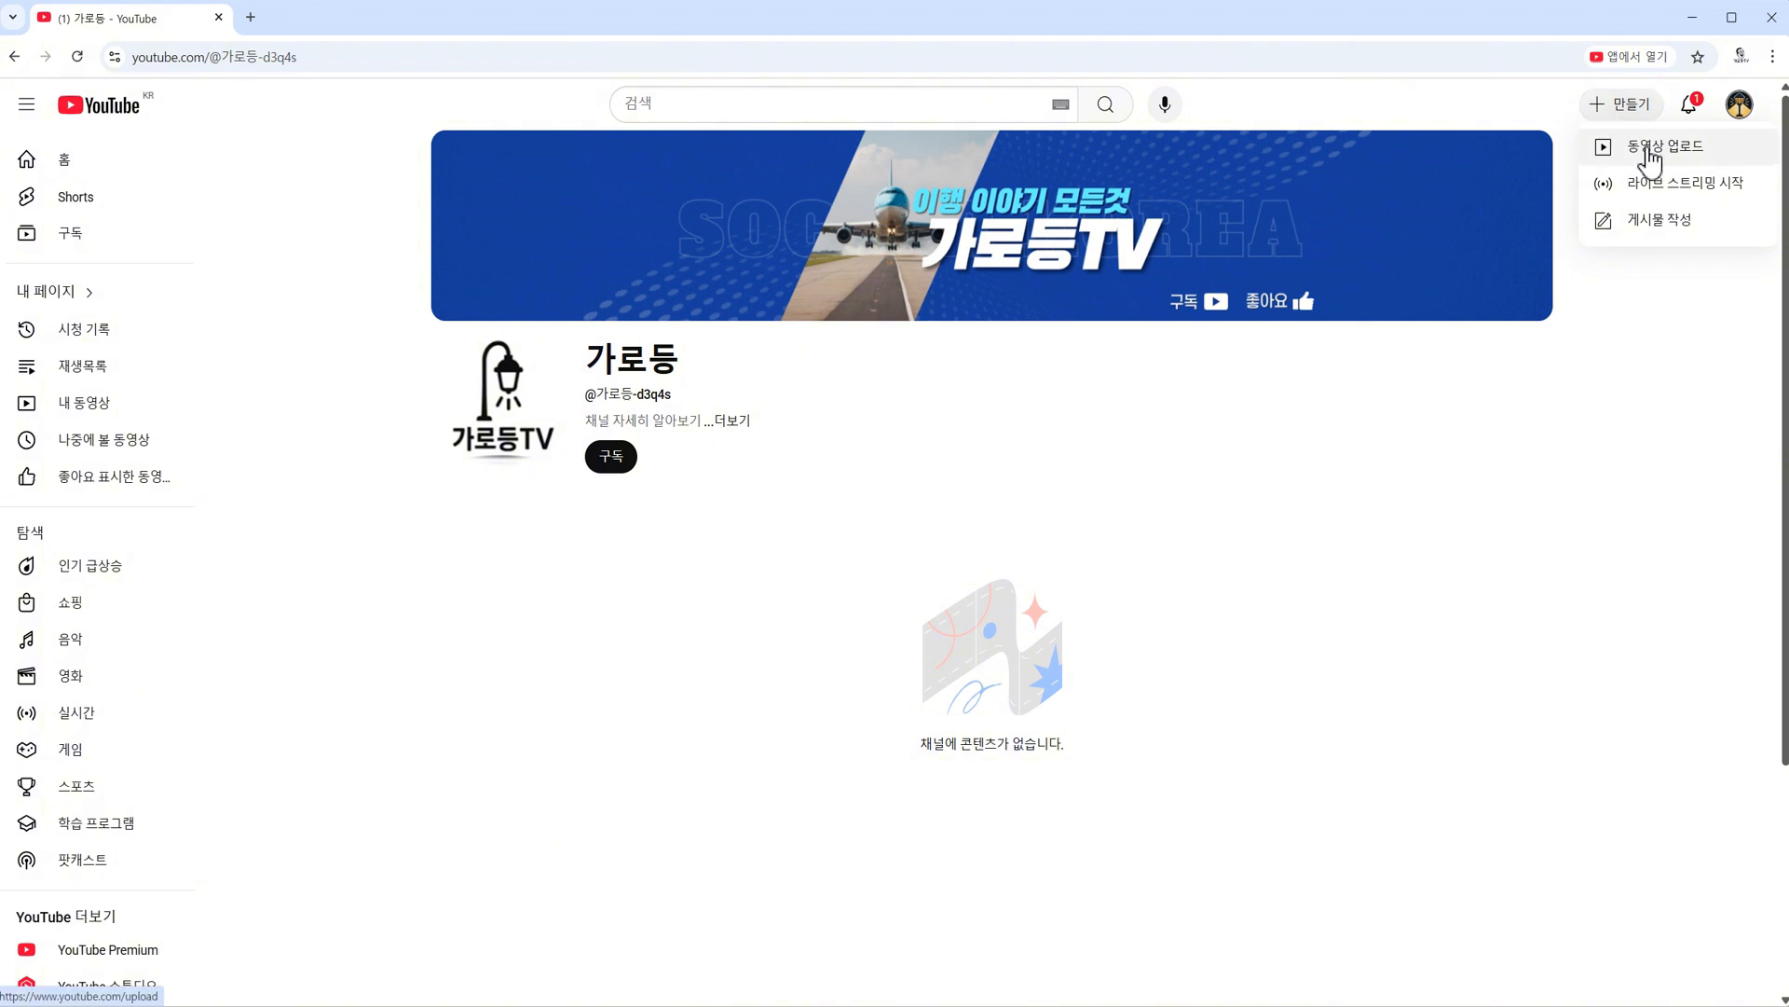
left_click(1653, 151)
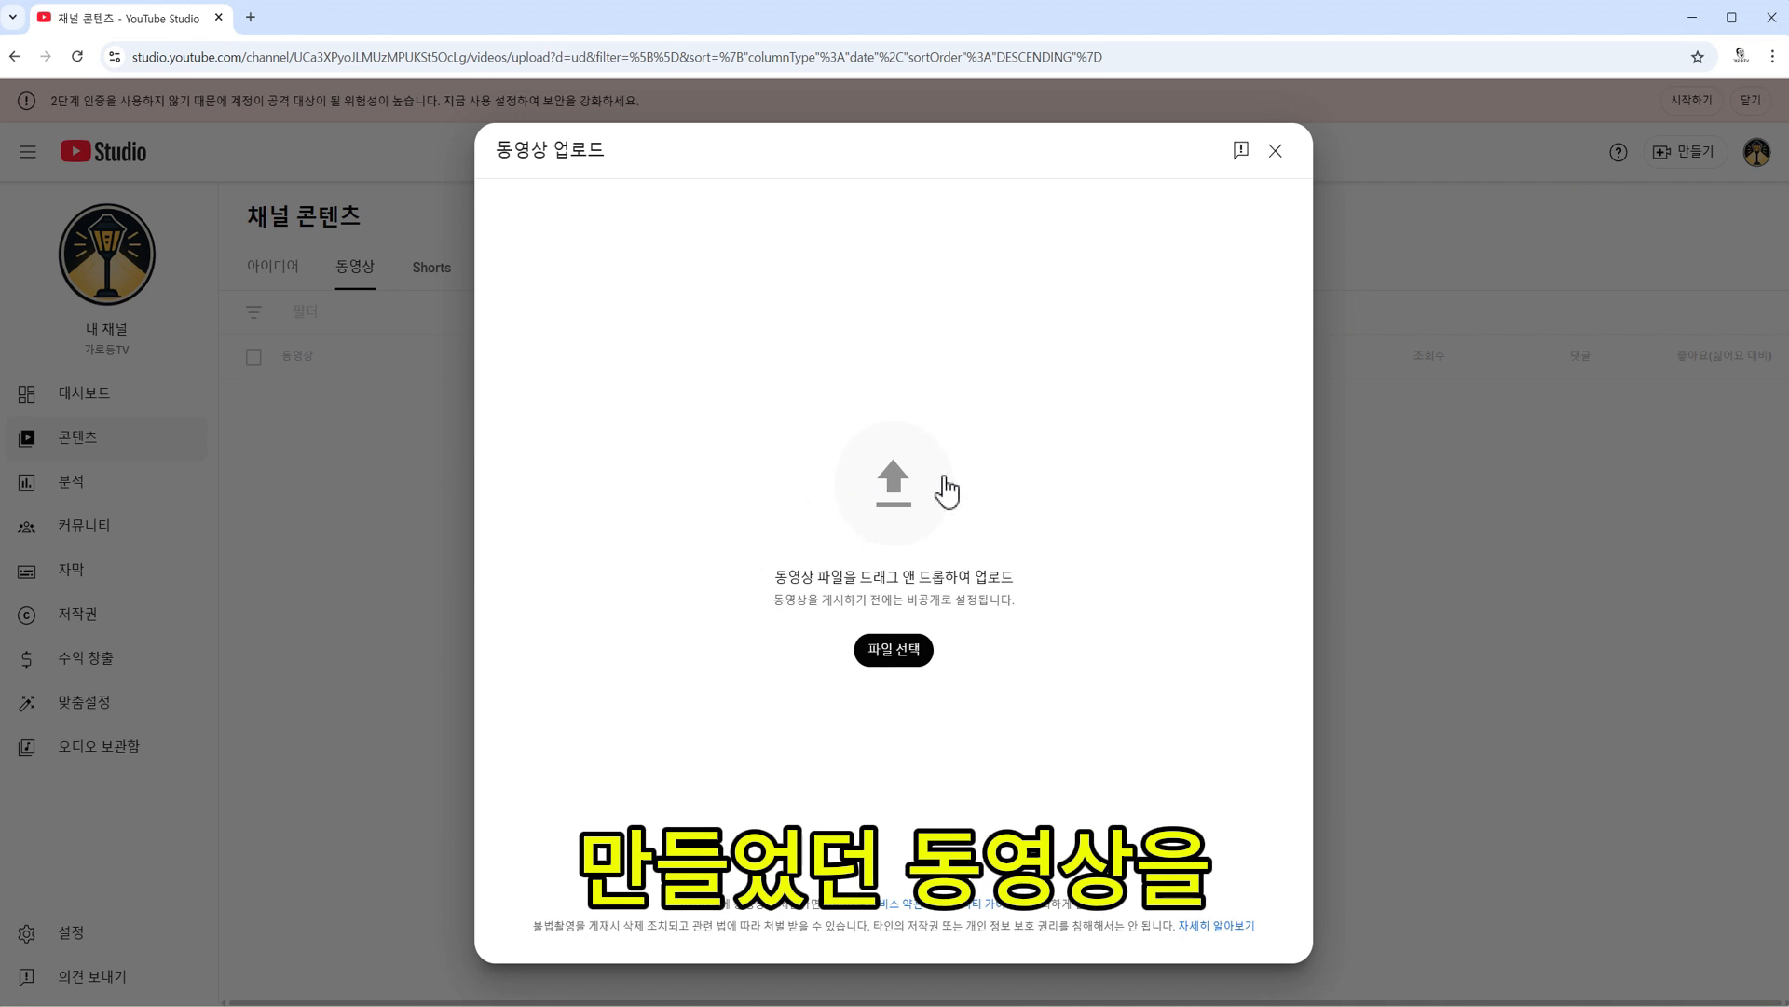
left_click(908, 656)
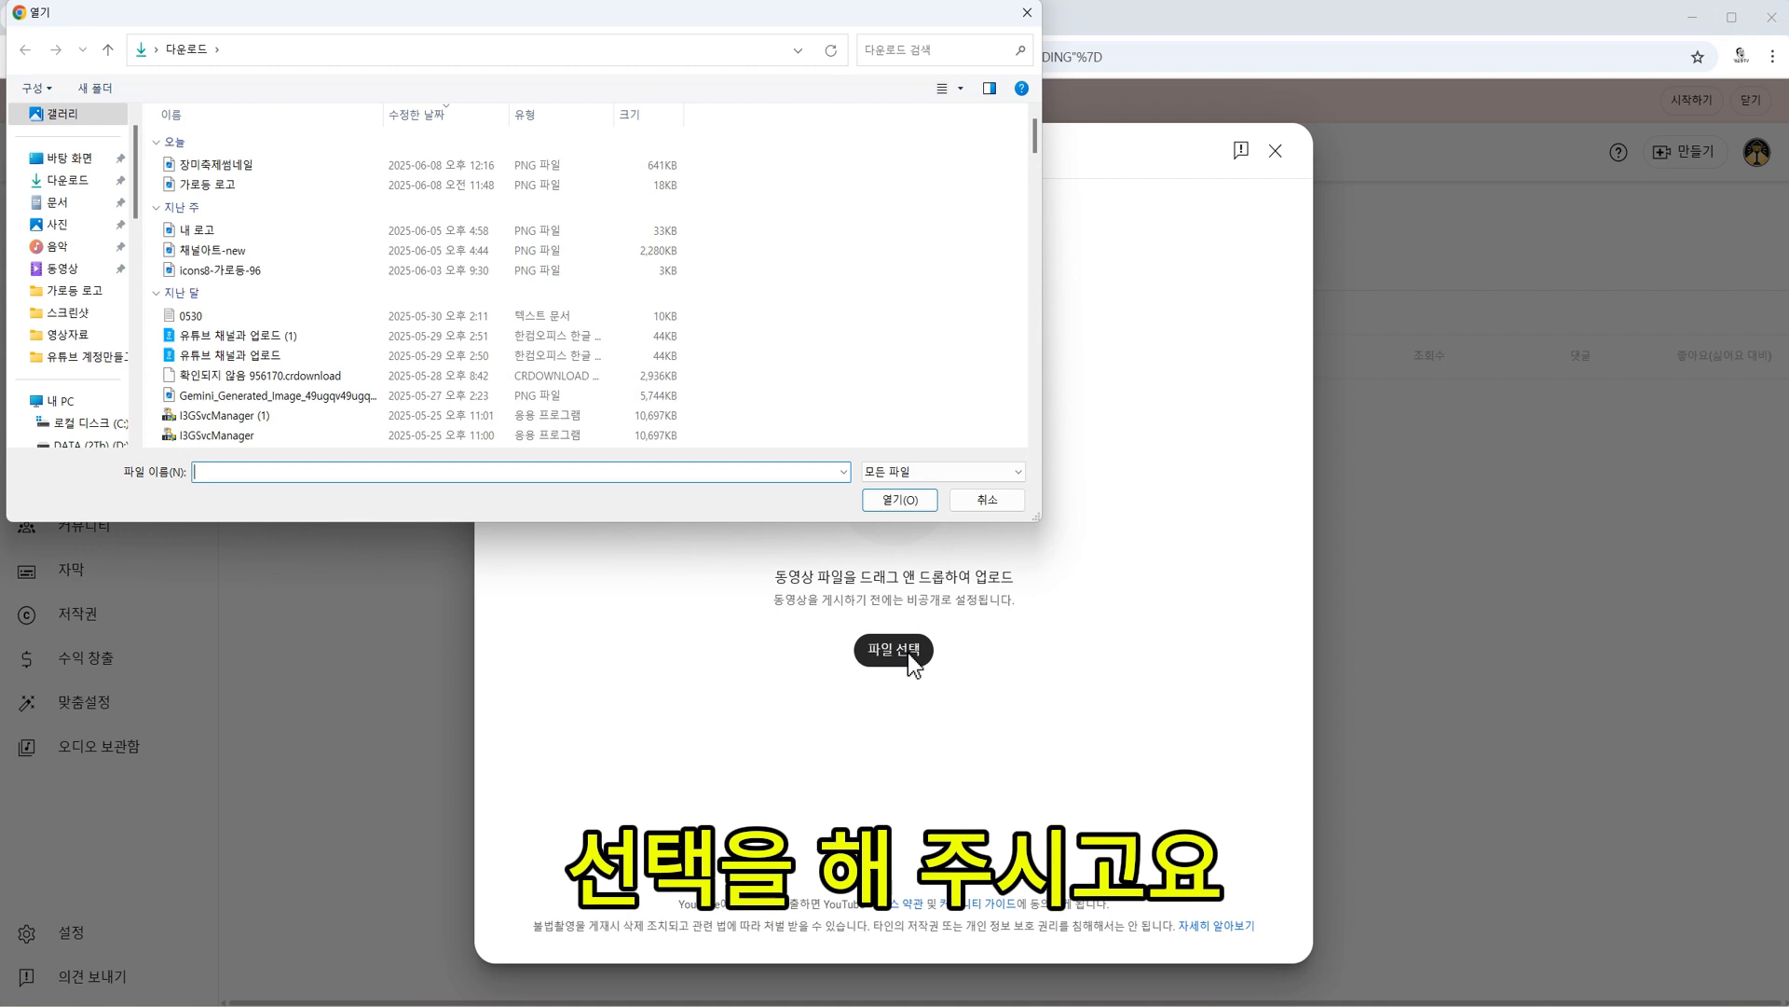
scroll(131, 280, "down", 5)
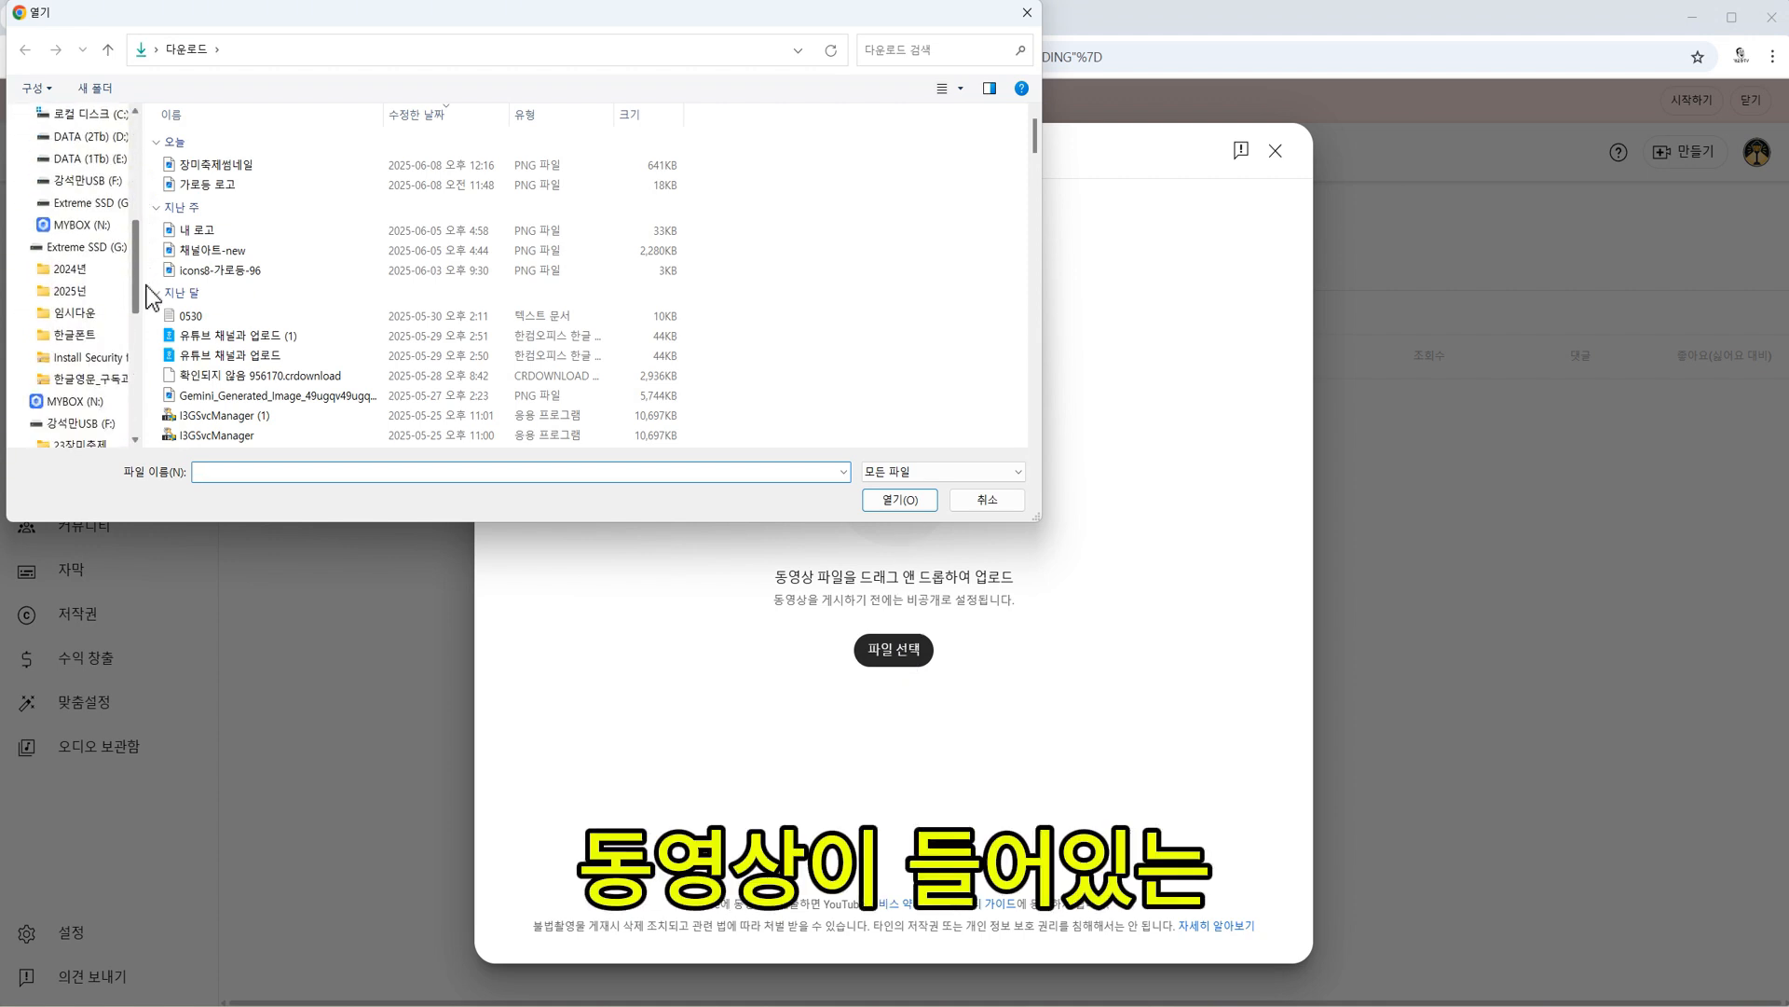
scroll(145, 300, "down", 3)
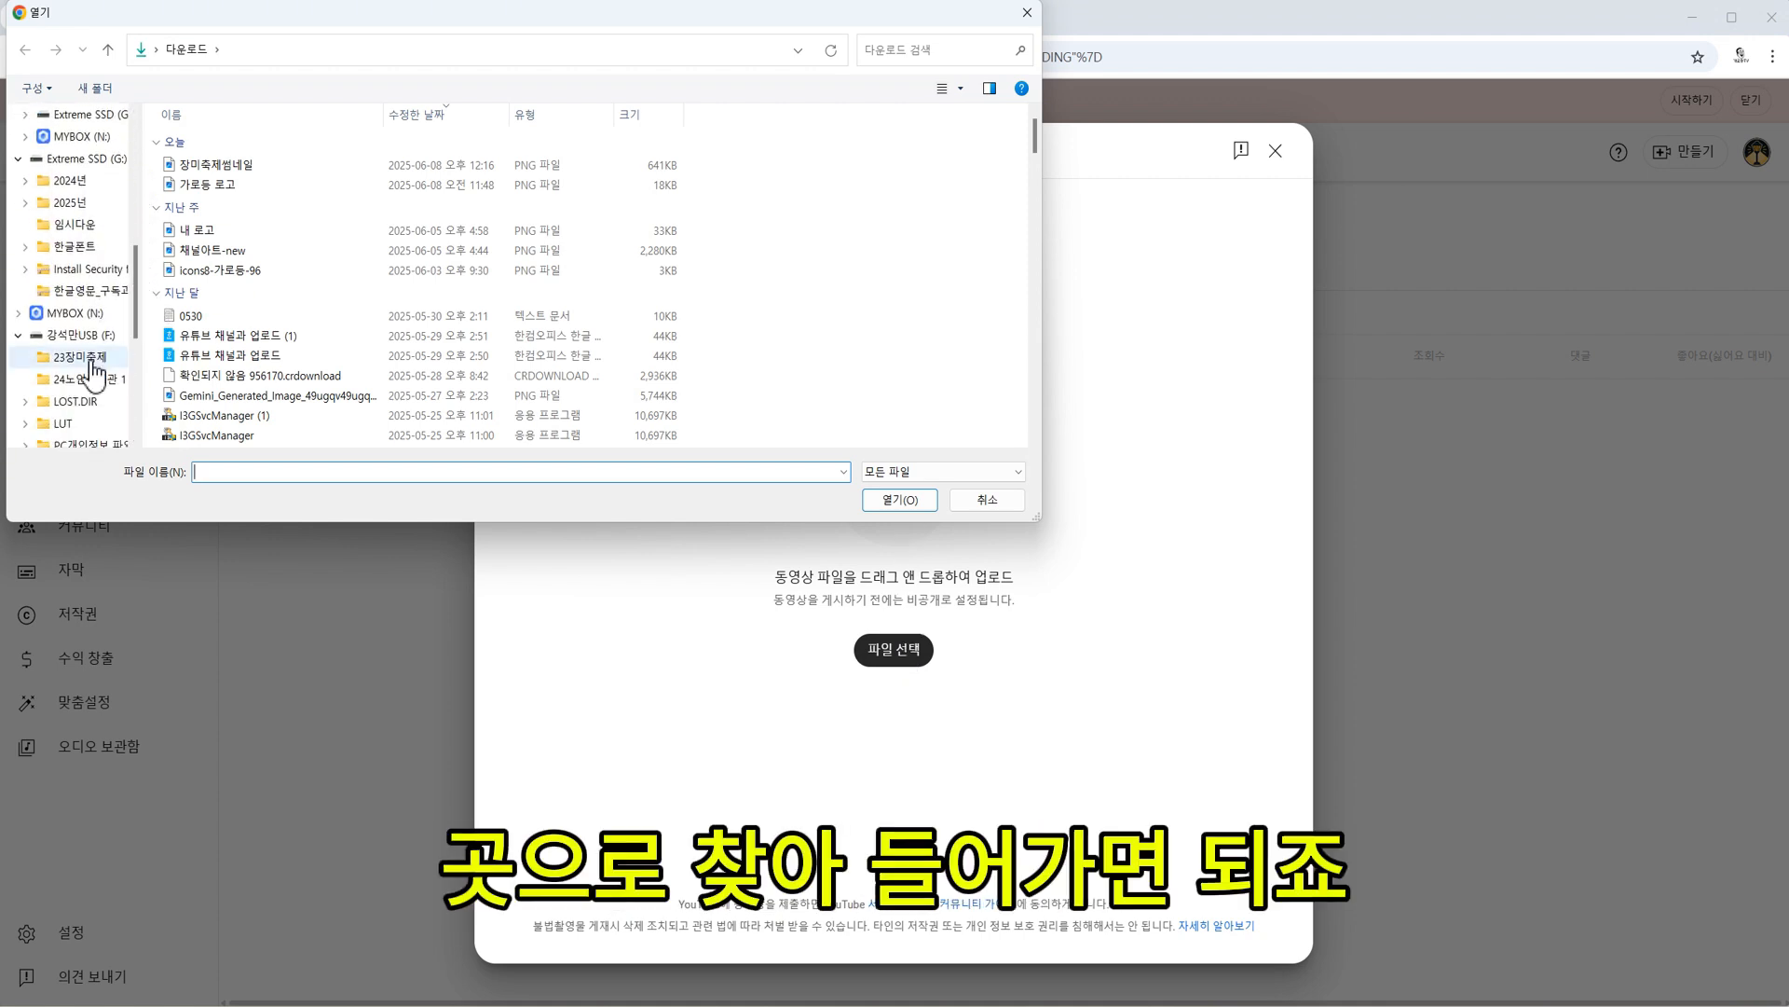
left_click(419, 179)
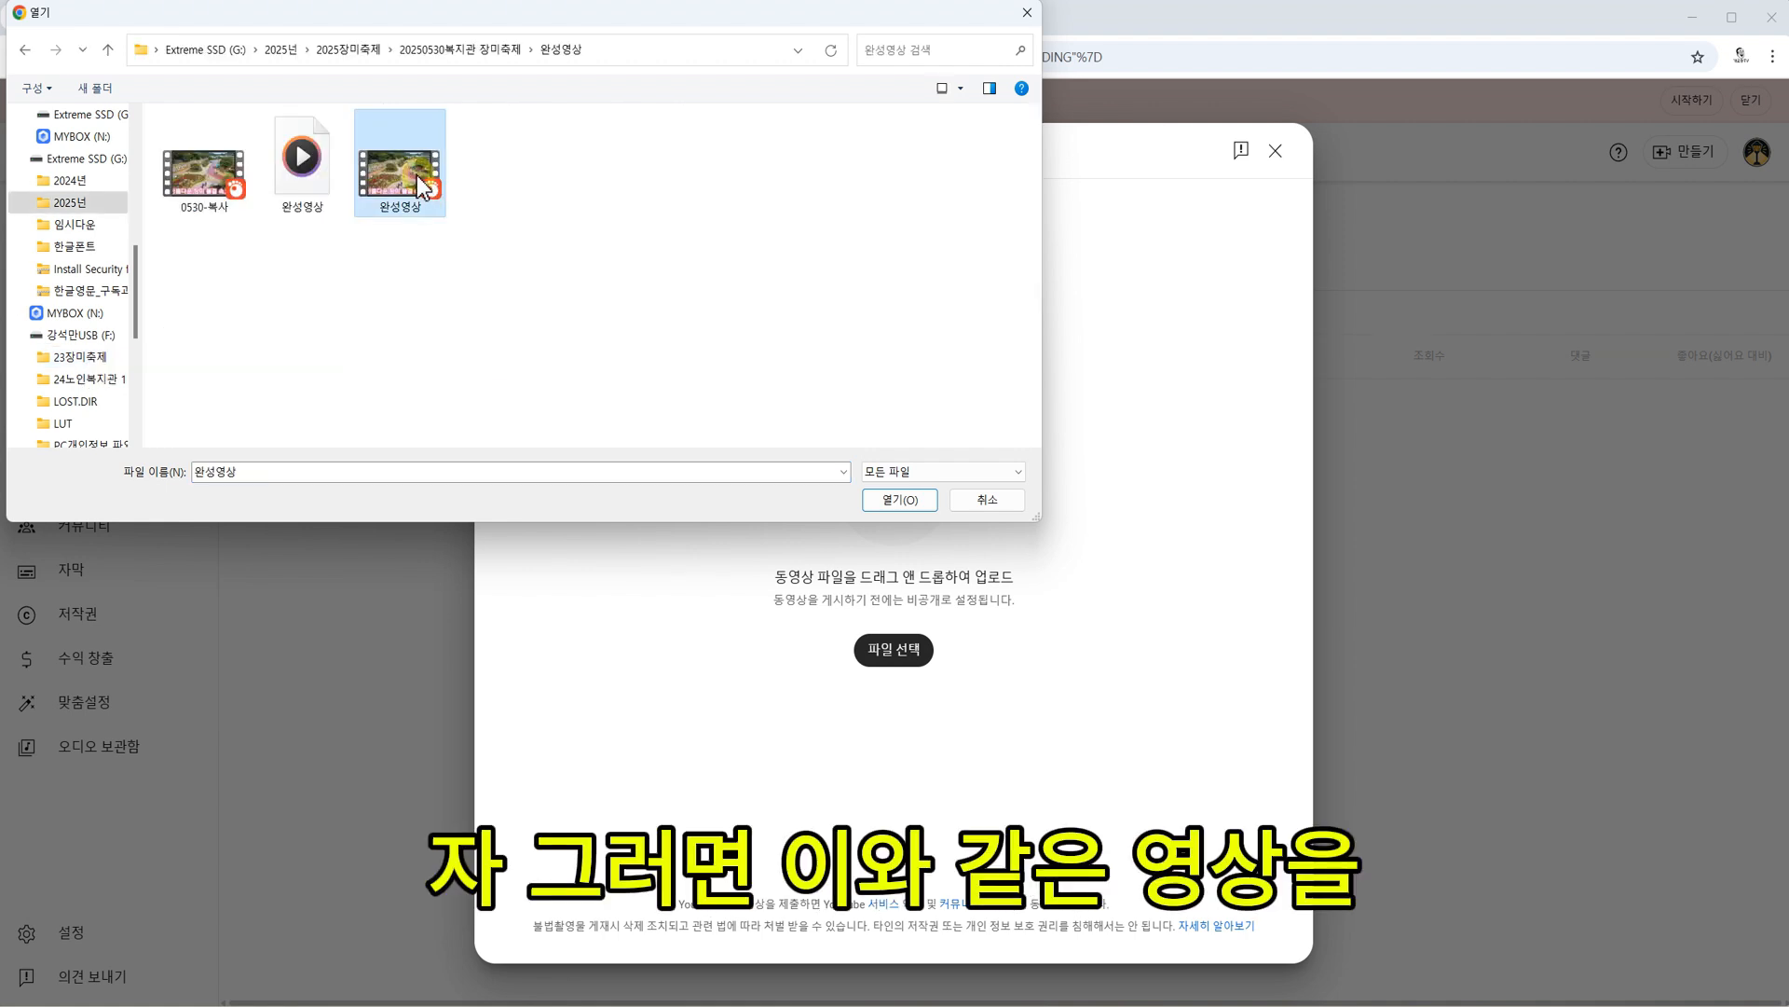
left_click(916, 482)
left_click(907, 506)
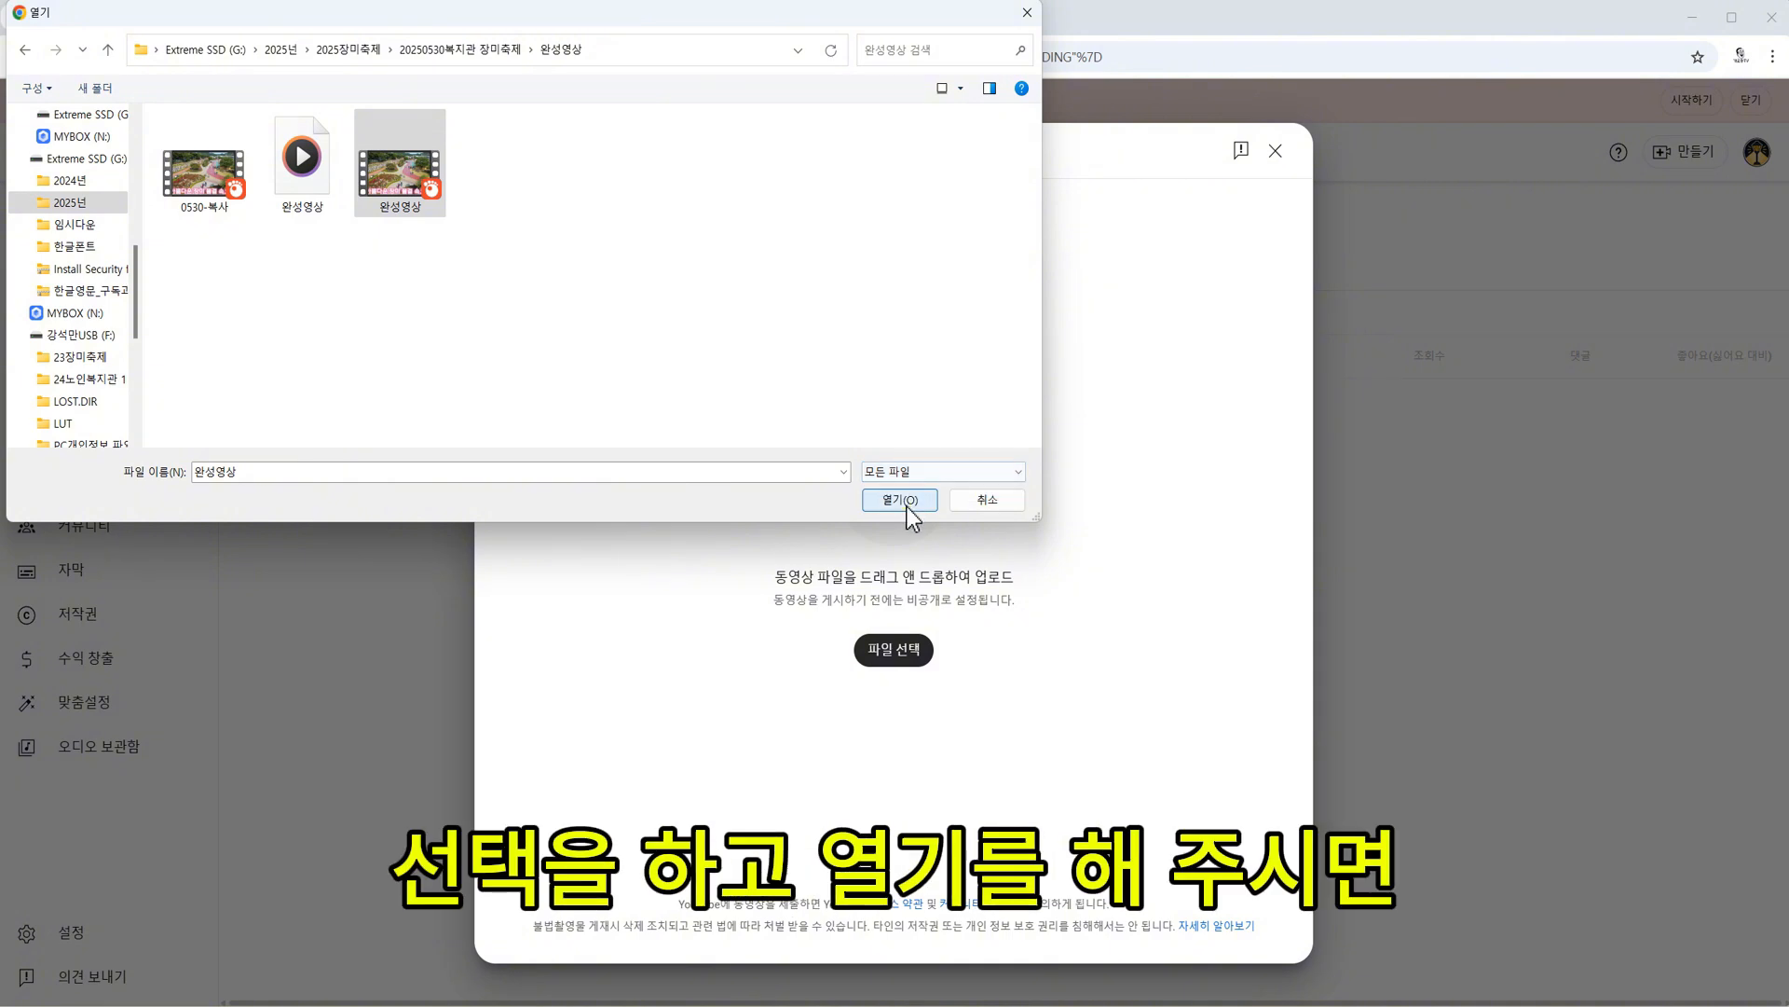
left_click(906, 503)
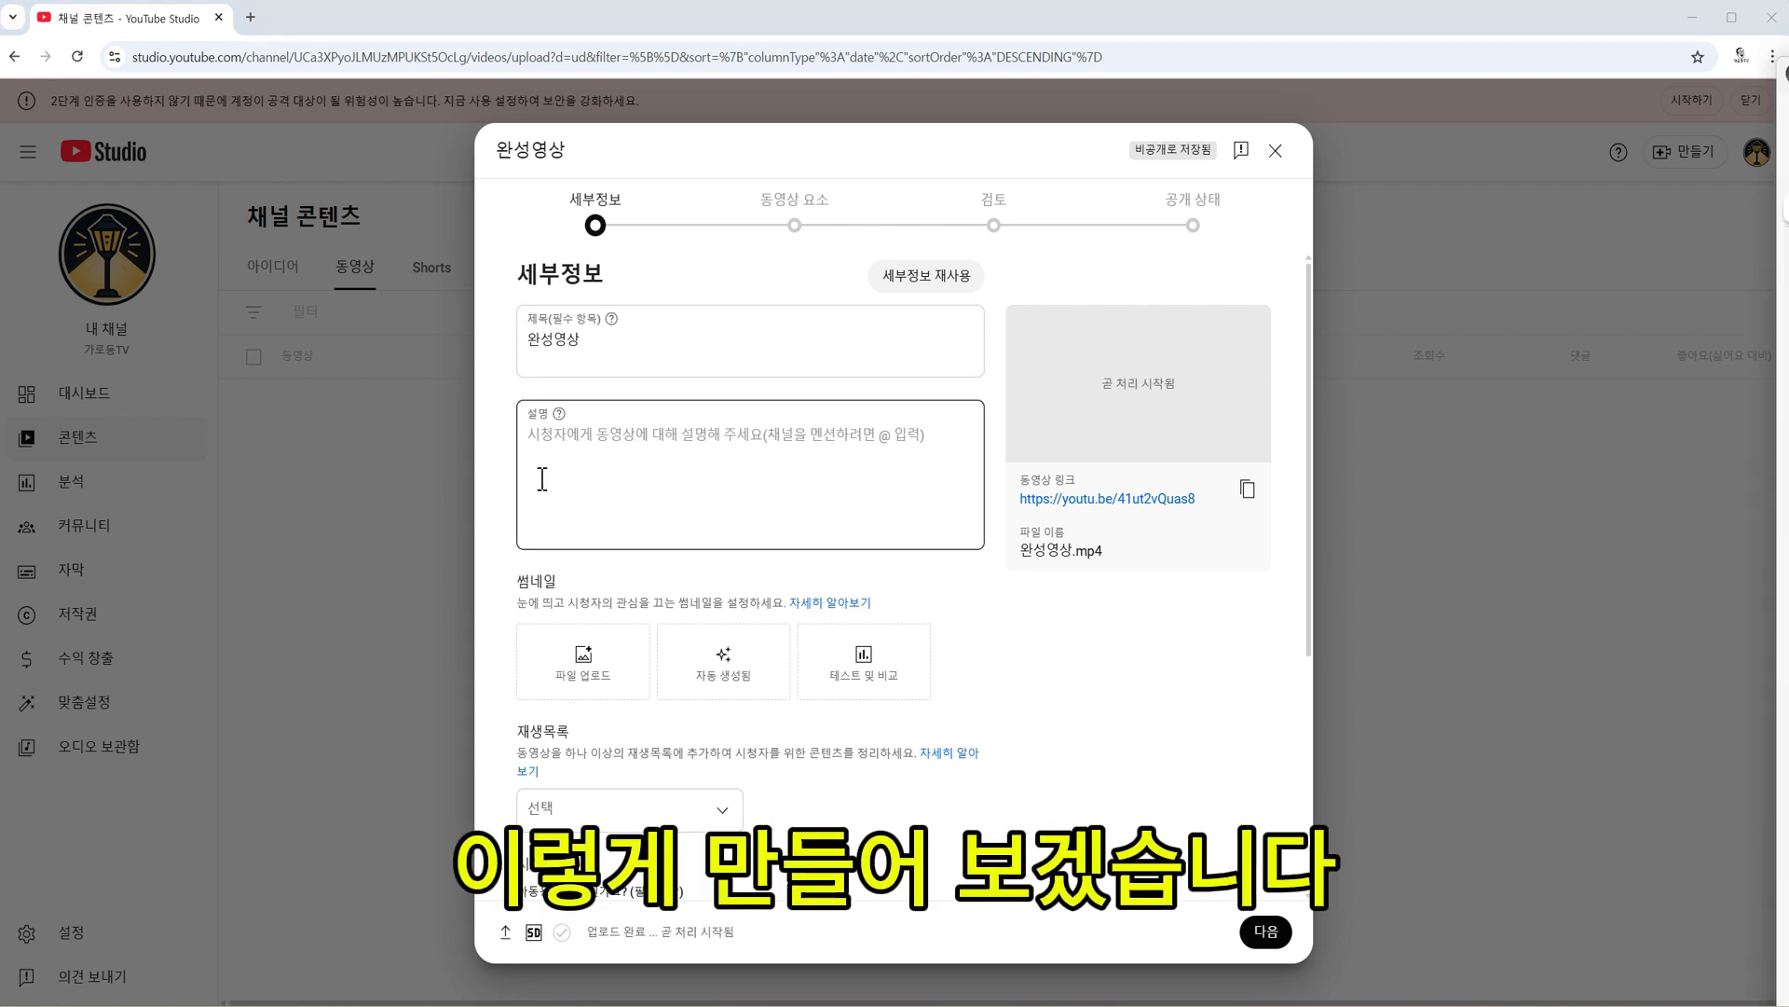
Replace the 완성영상 title with '2025 삼척 장미축제 - 가로등TV와 꽃길 걸어요!'.
left_click_drag(579, 343, 535, 343)
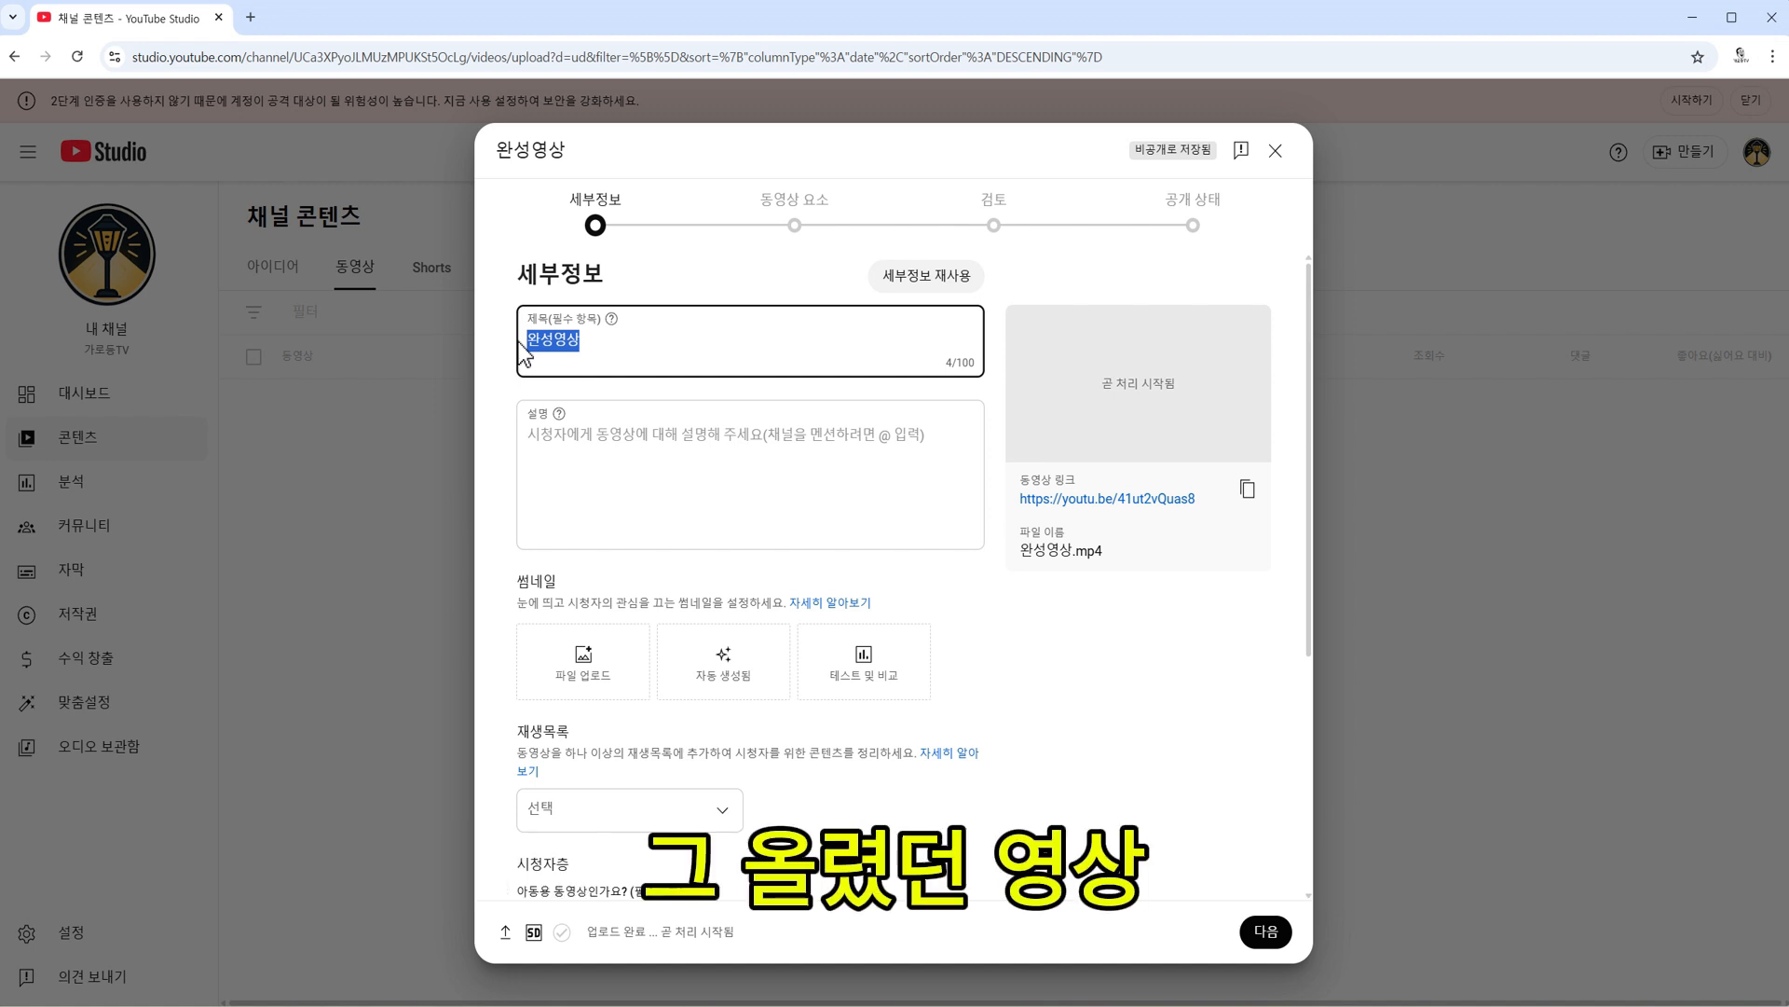
type("2025 삼척 장미축제 🌹 가로등TV와 꽃길 걸어요!")
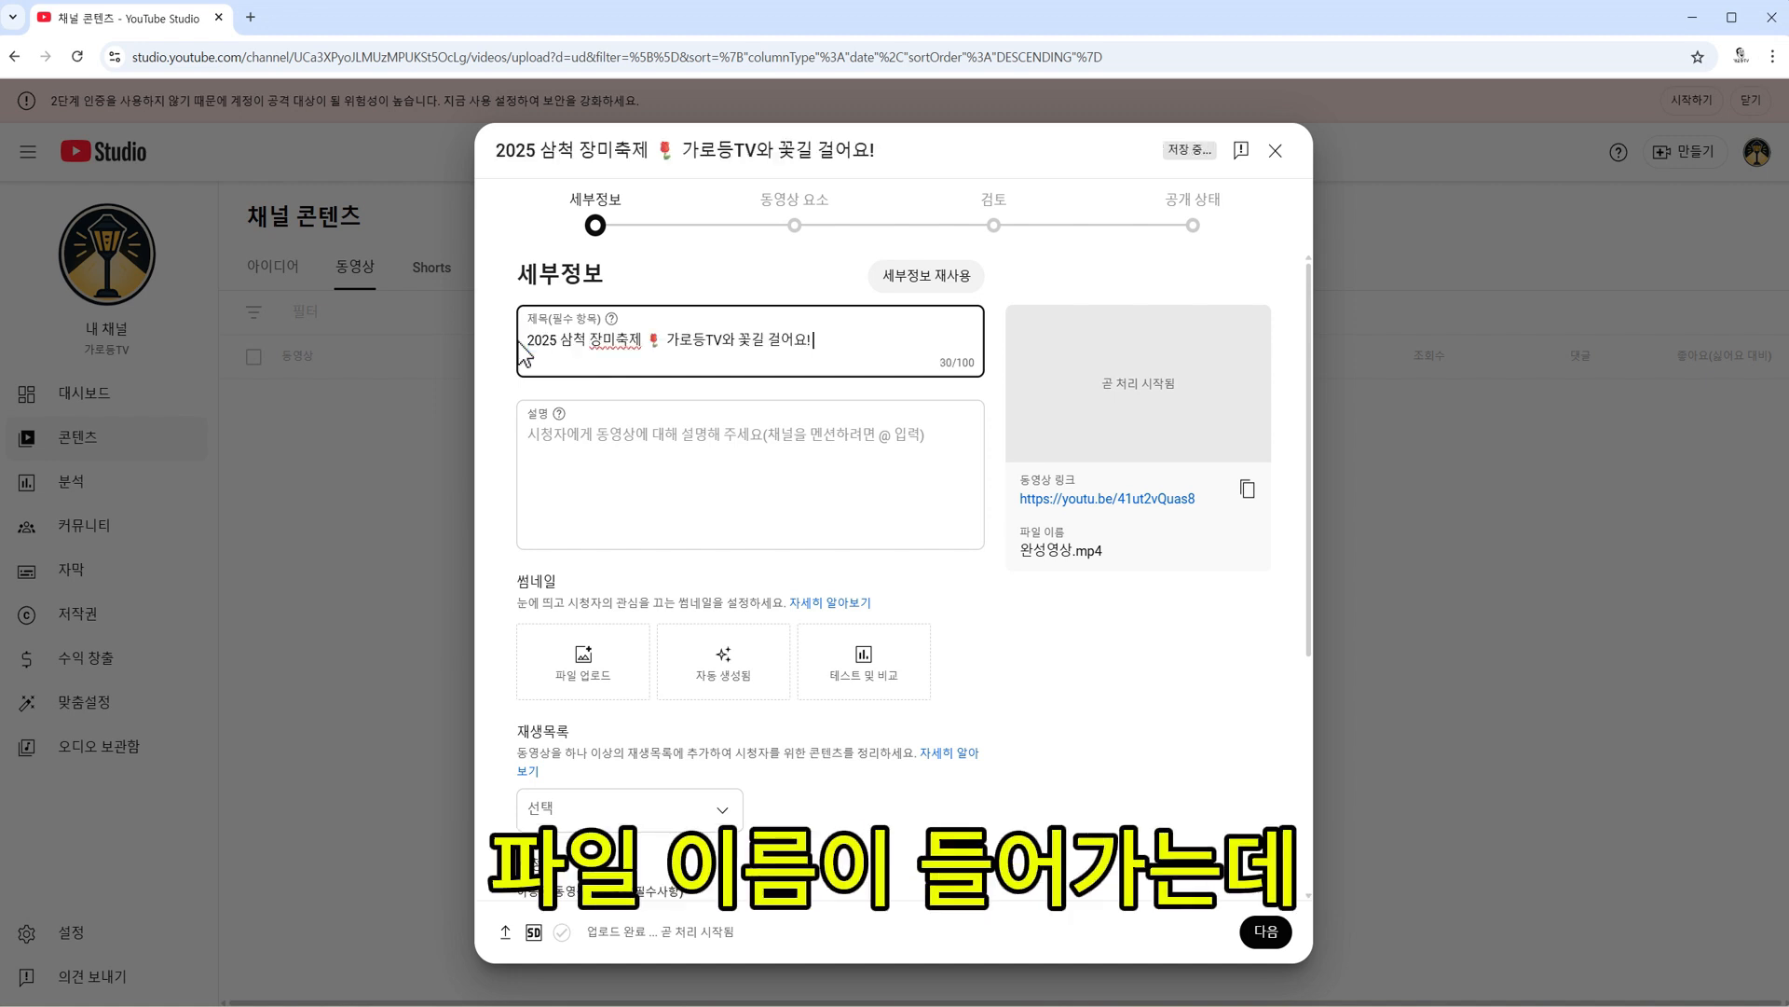
key("BackSpace")
type("-")
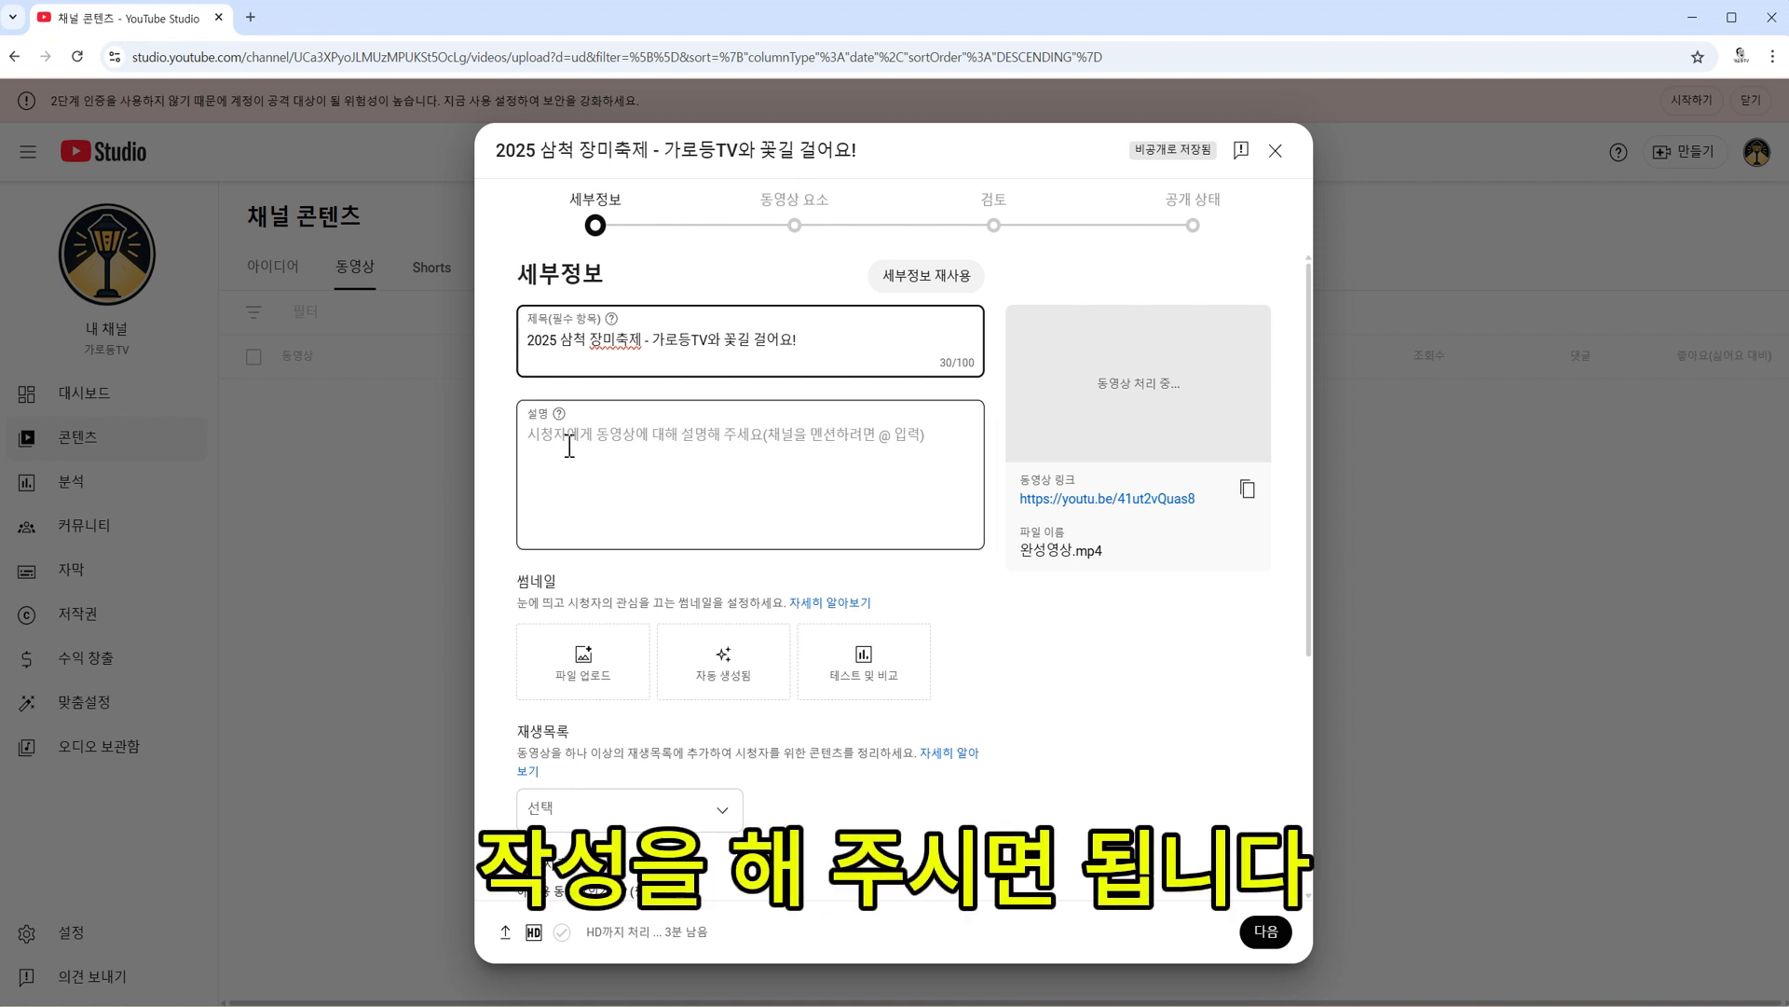
Paste the long rose-festival description with hashtags into the description box.
left_click(736, 566)
key("ctrl+v")
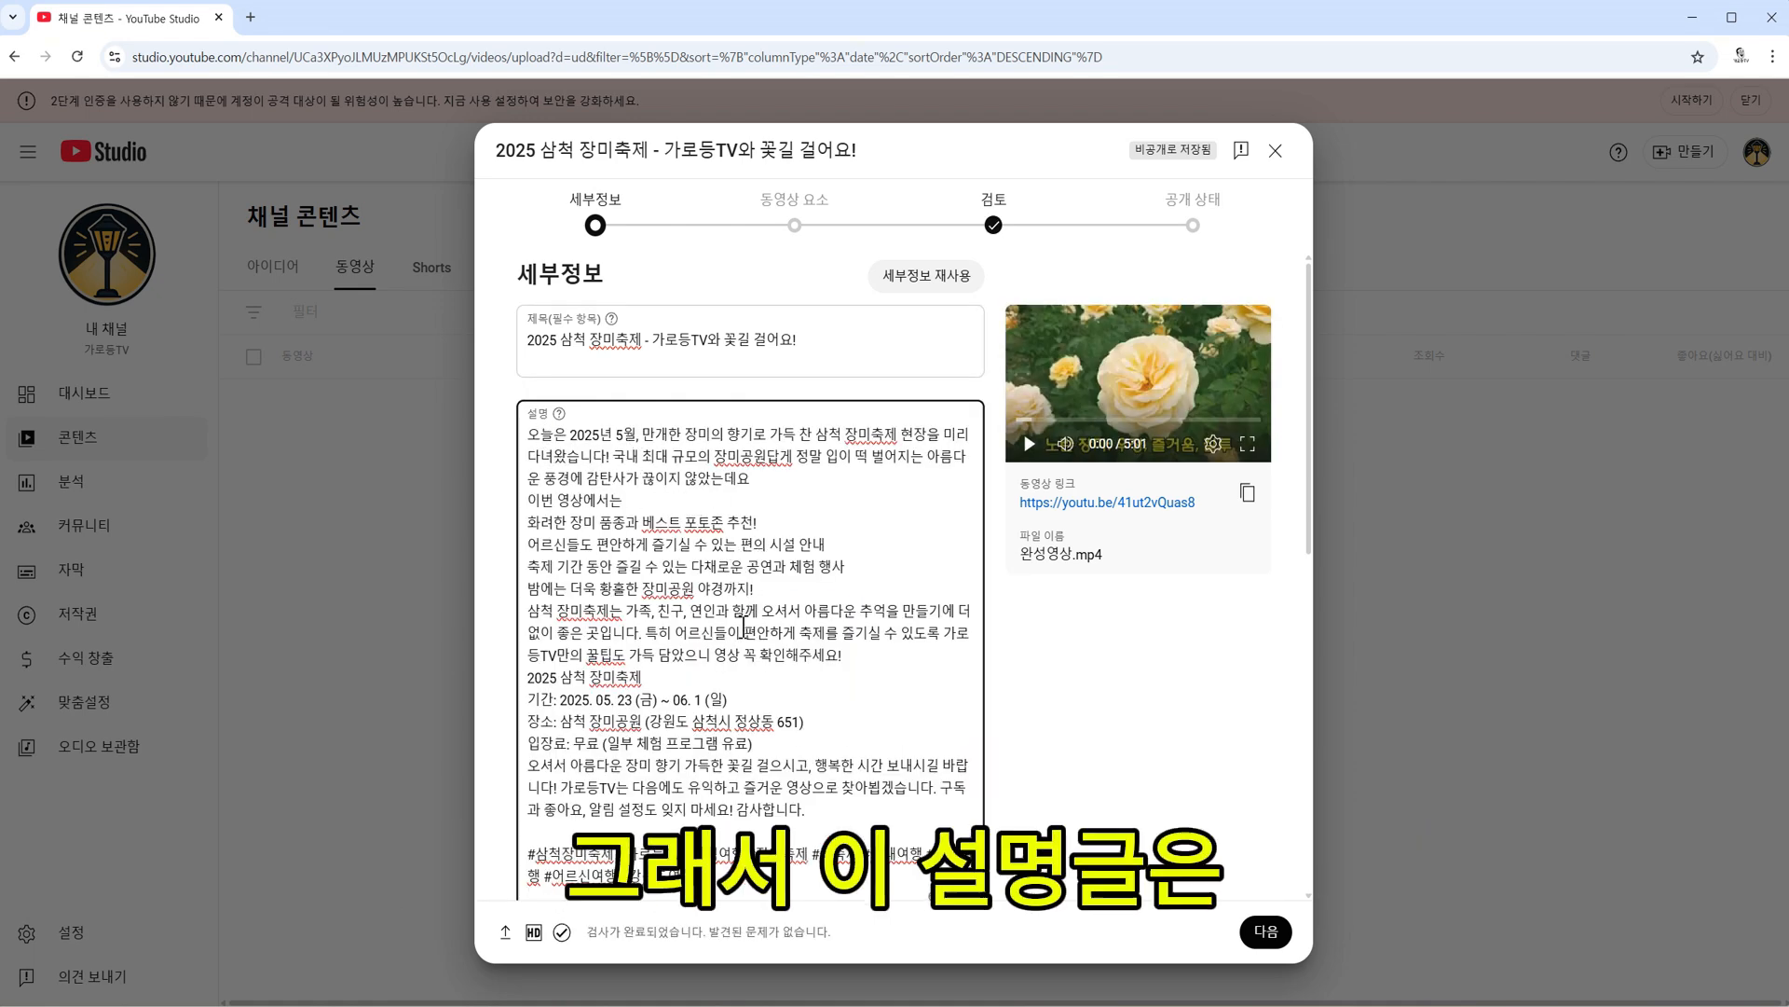
scroll(718, 713, "down", 2)
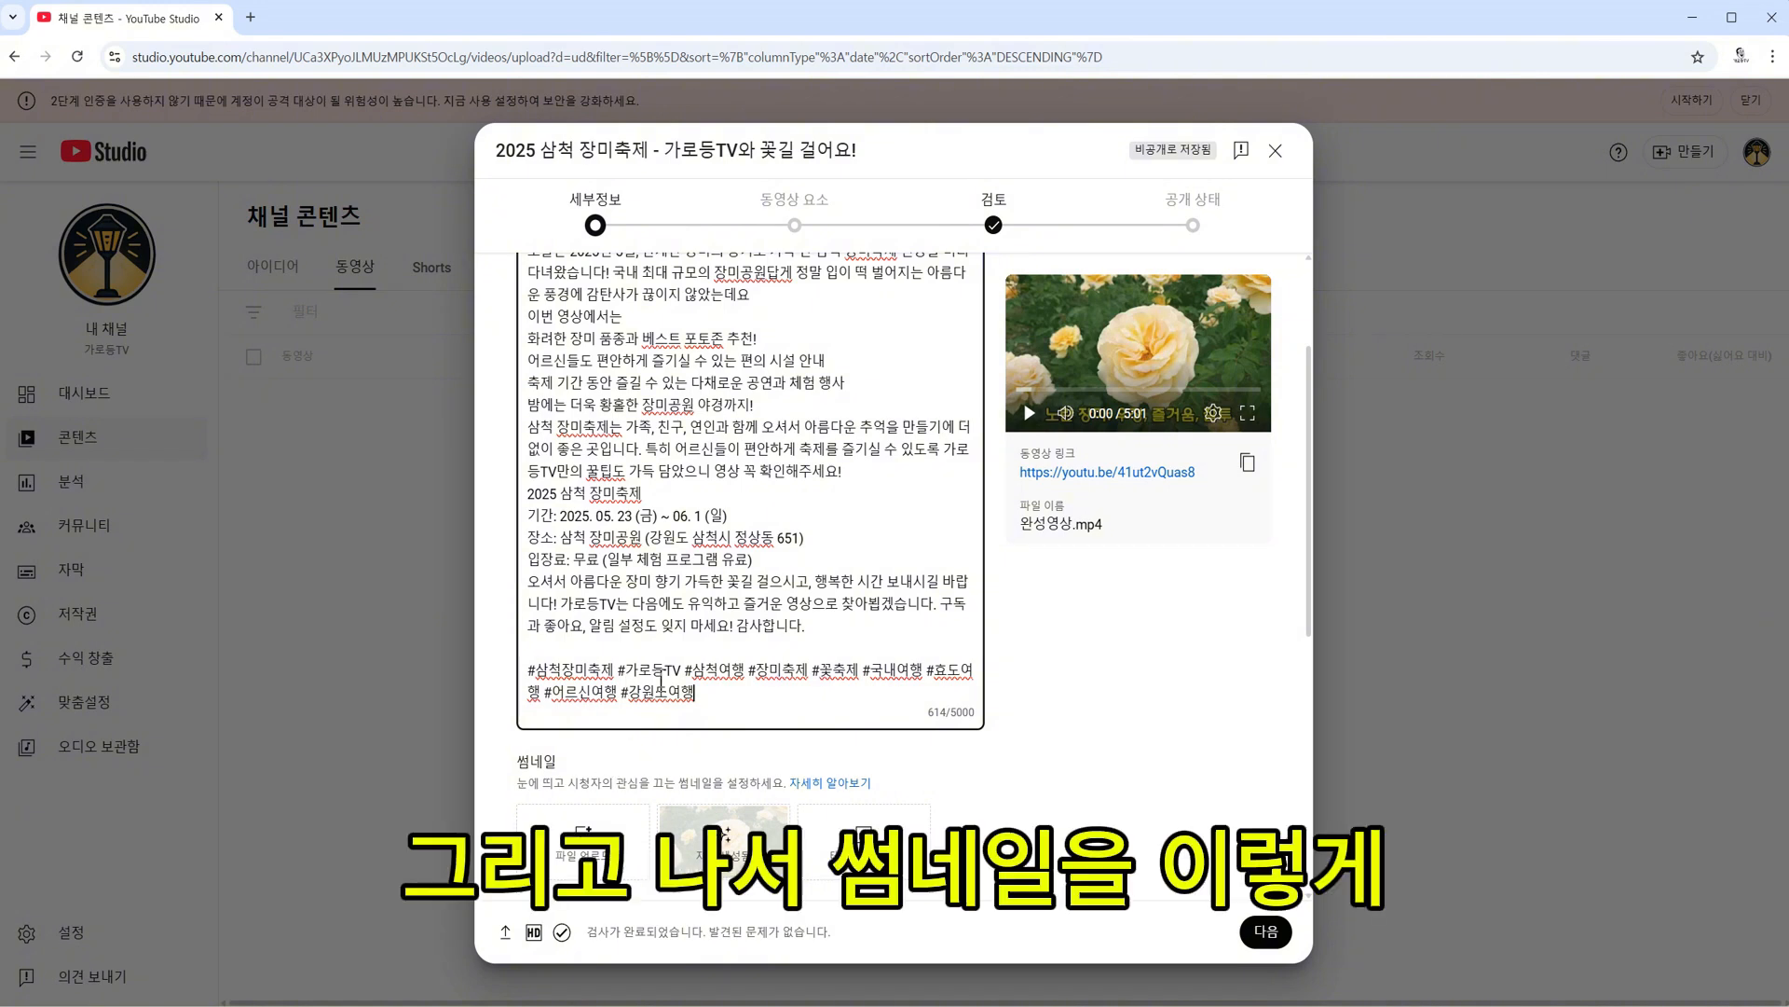
Set the saved rose-festival image from Downloads as the custom thumbnail.
left_click(574, 860)
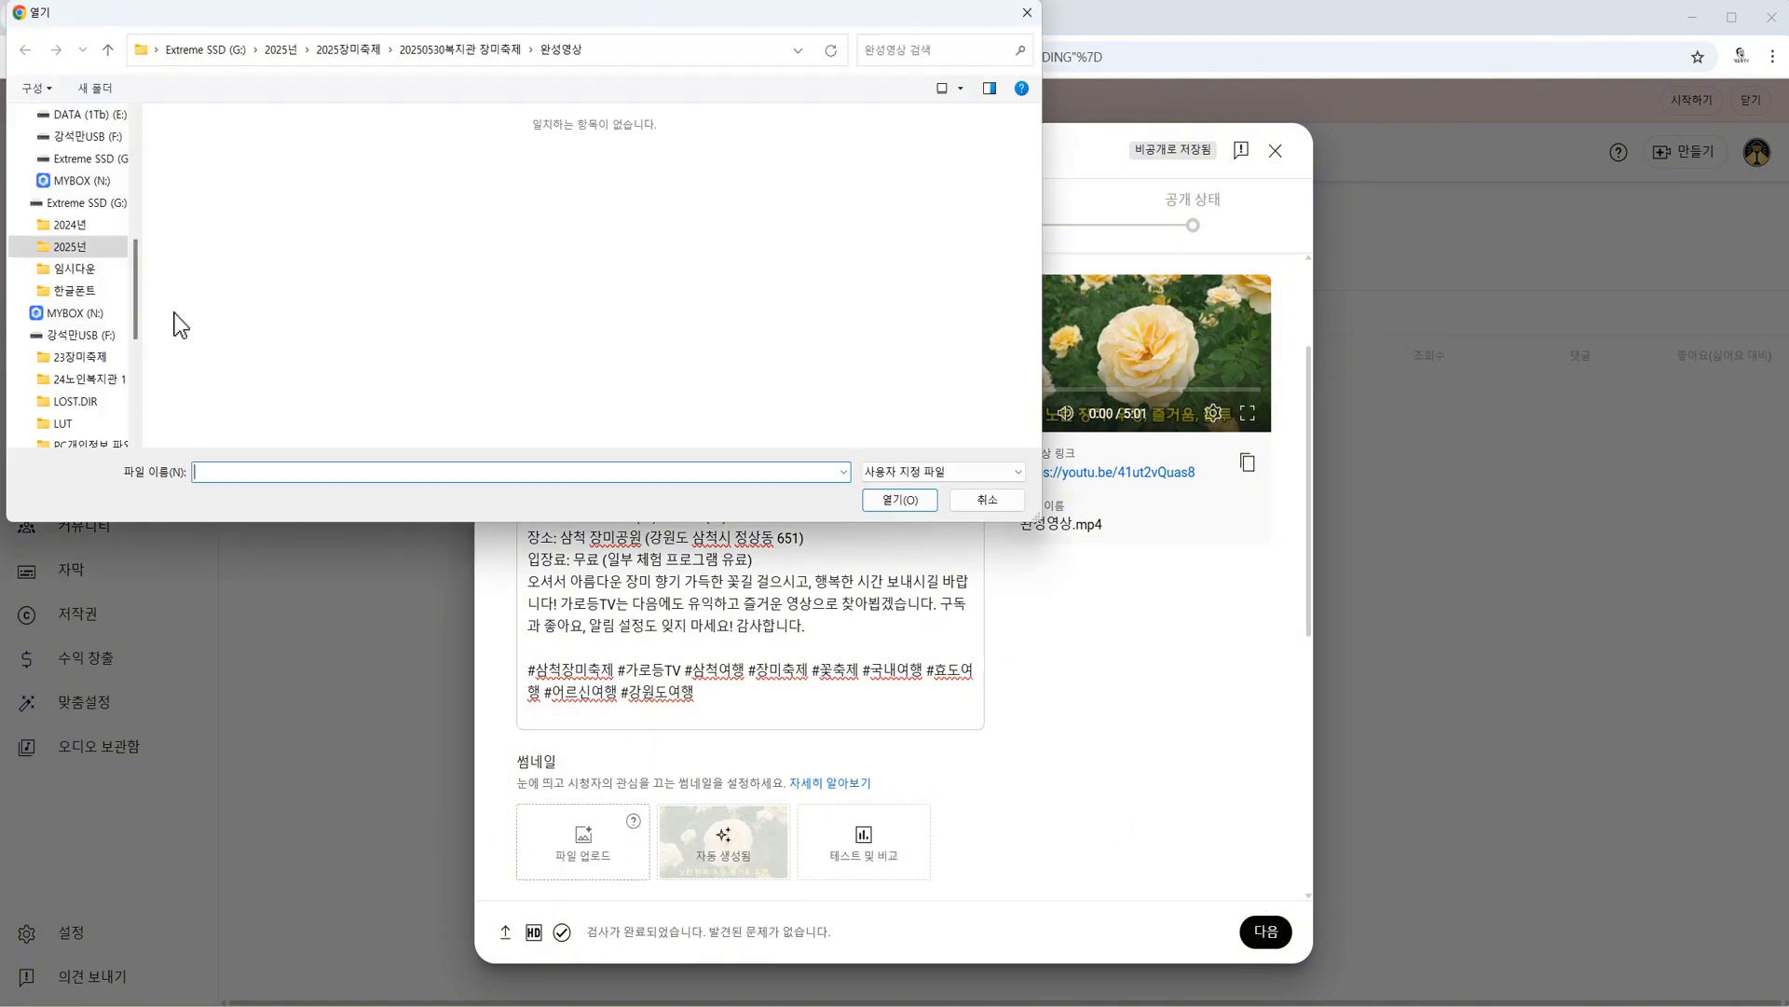
left_click_drag(132, 306, 122, 175)
left_click(62, 206)
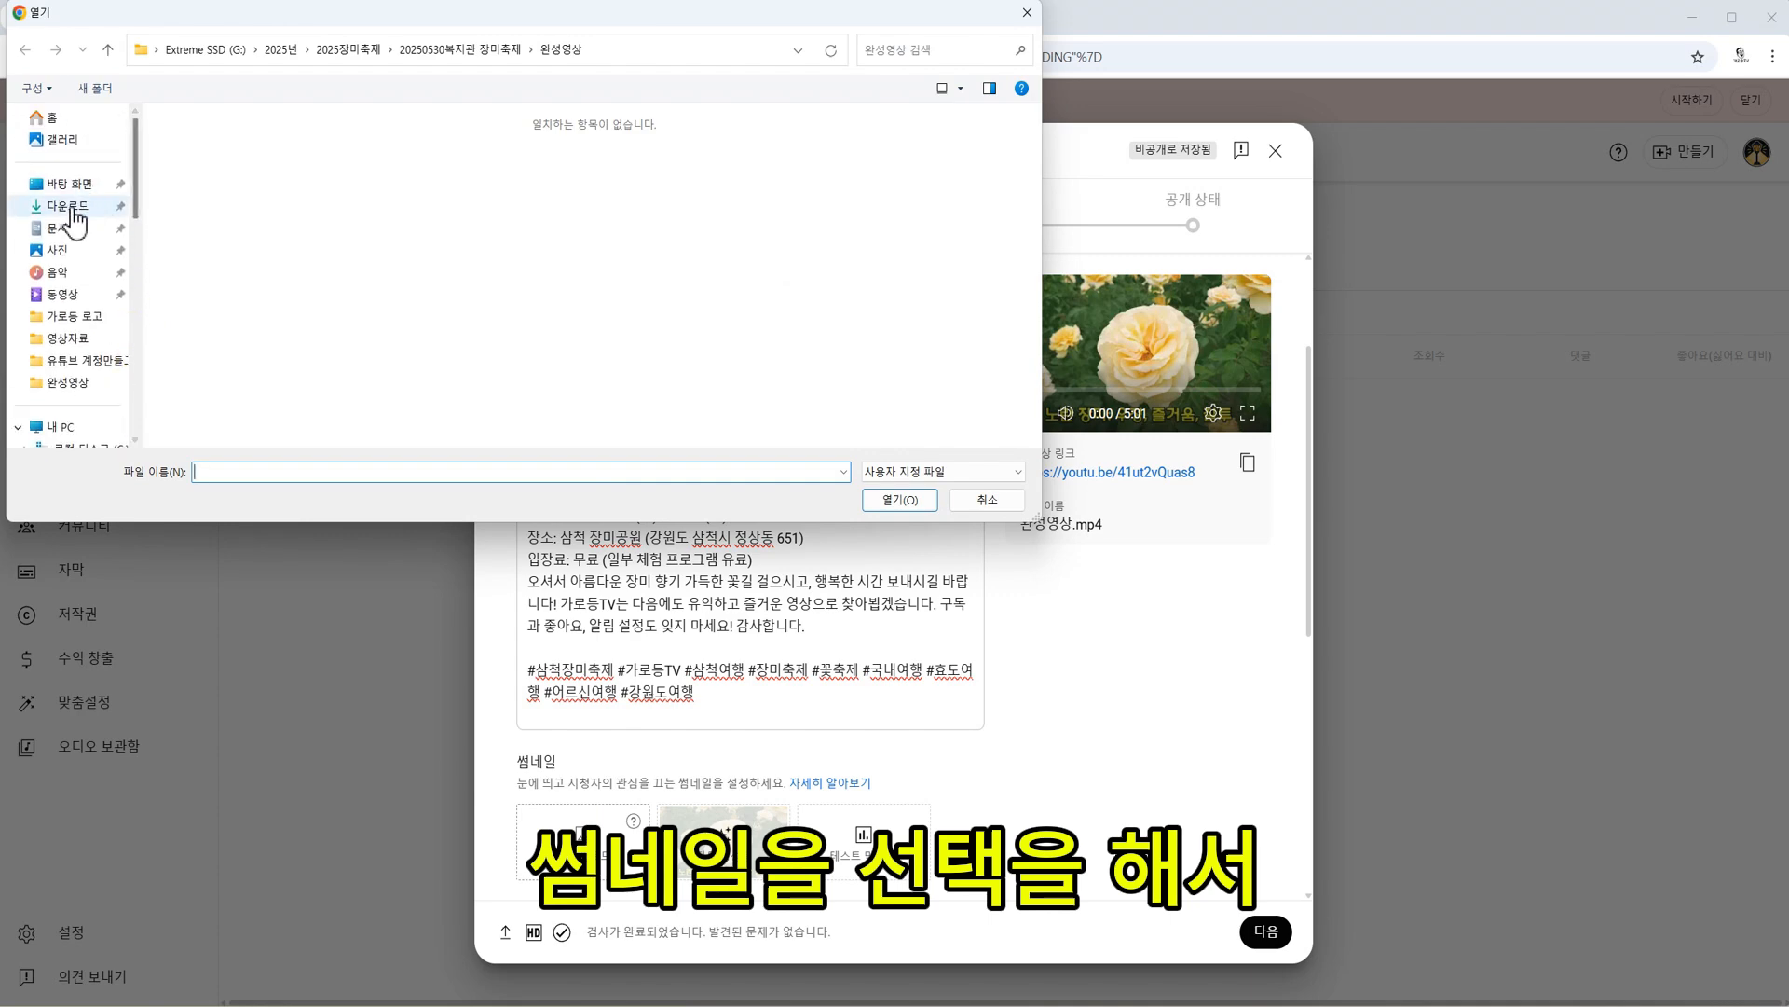
left_click(215, 113)
left_click(880, 496)
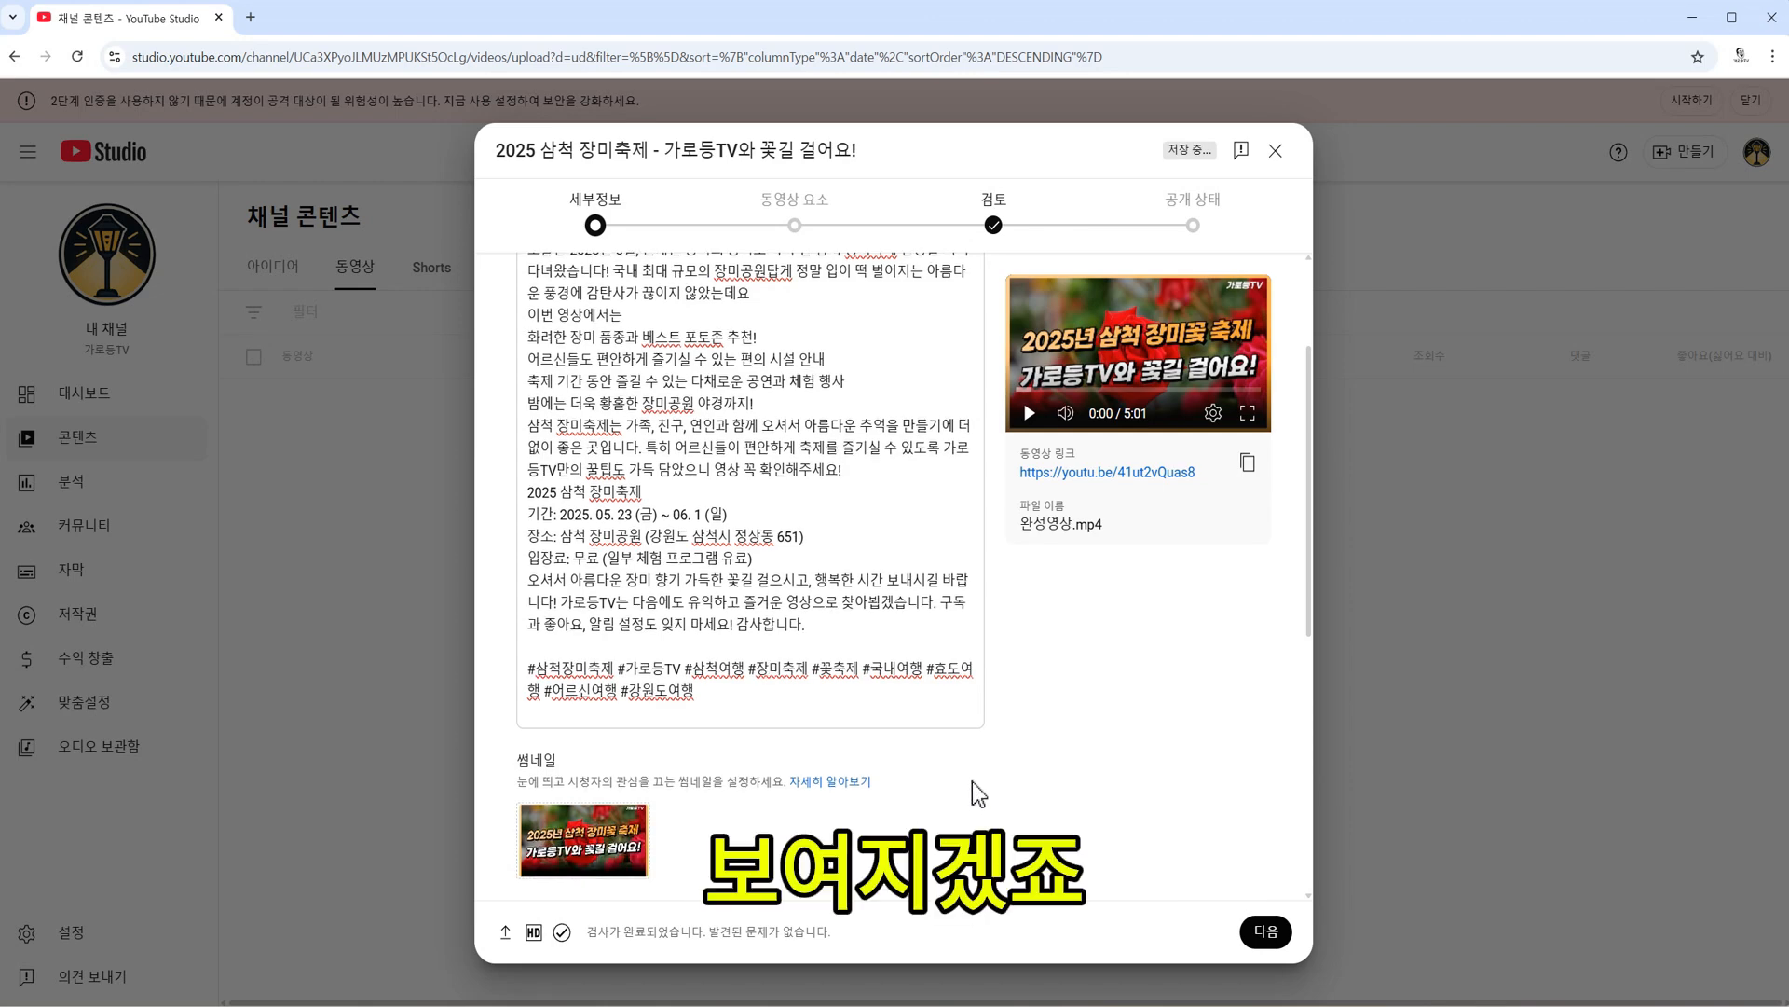
Add the video to the 강원도 여행 playlist.
scroll(971, 782, "down", 1)
scroll(971, 781, "down", 2)
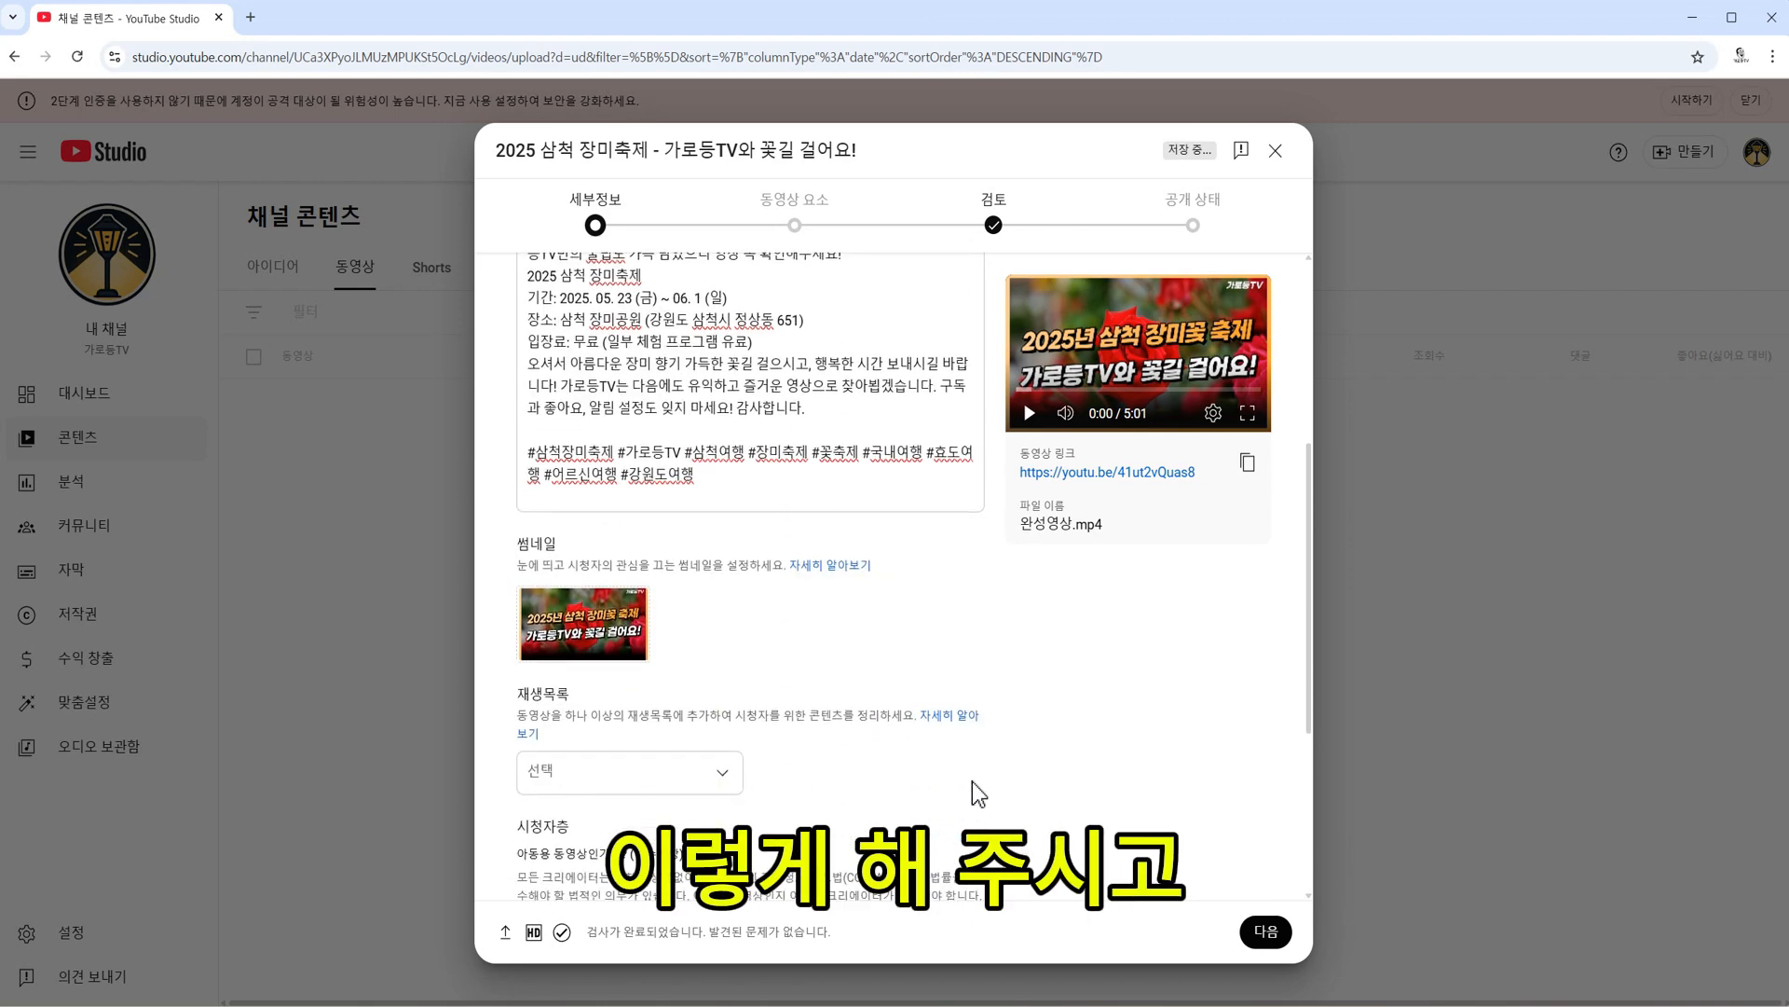
scroll(971, 781, "down", 1)
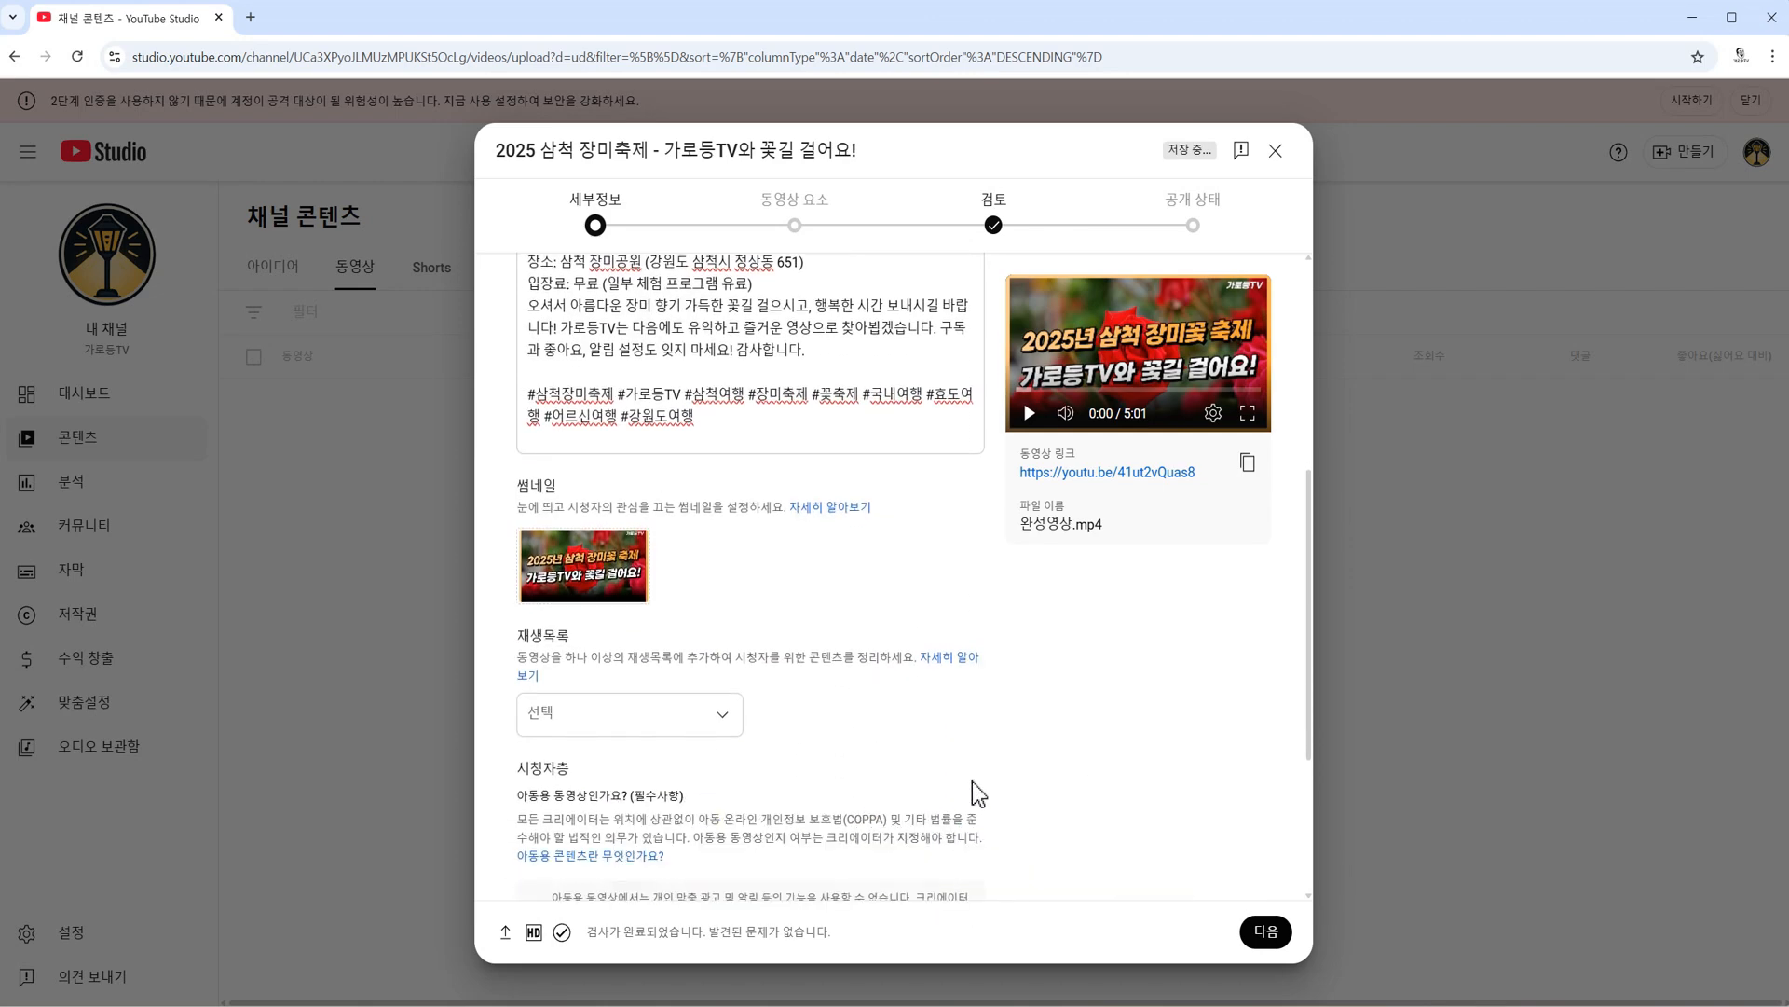
left_click(729, 716)
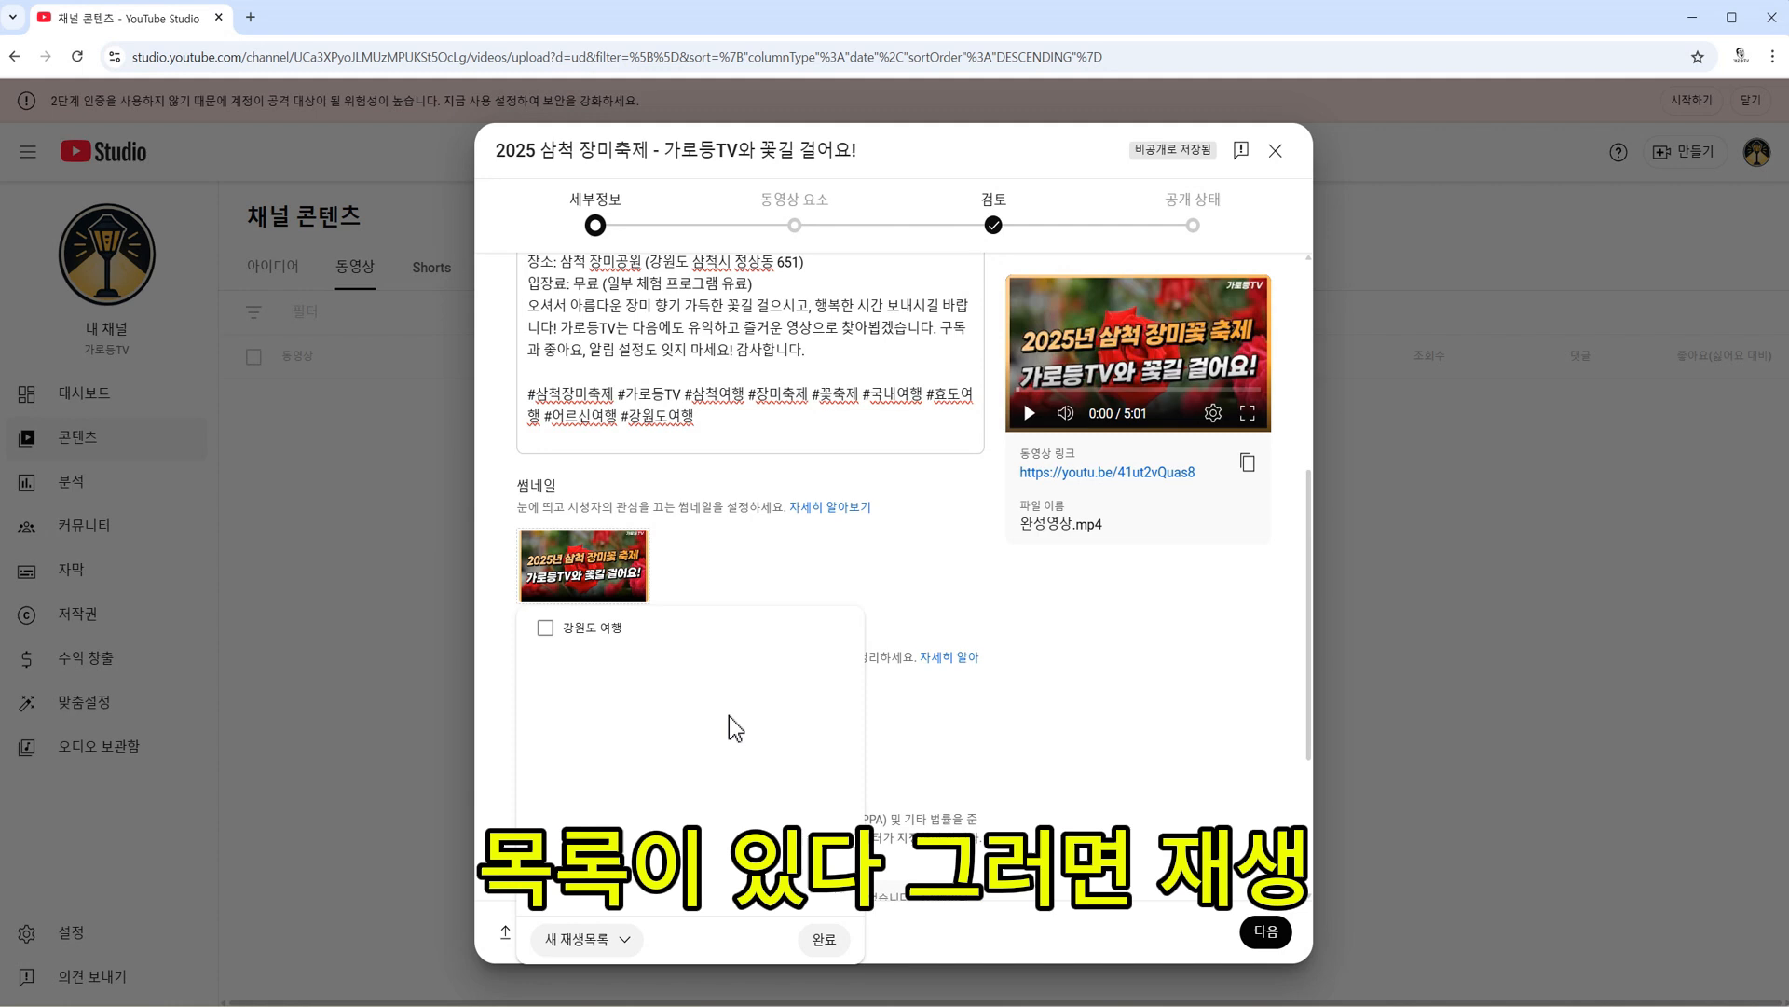
left_click(547, 629)
left_click(1038, 596)
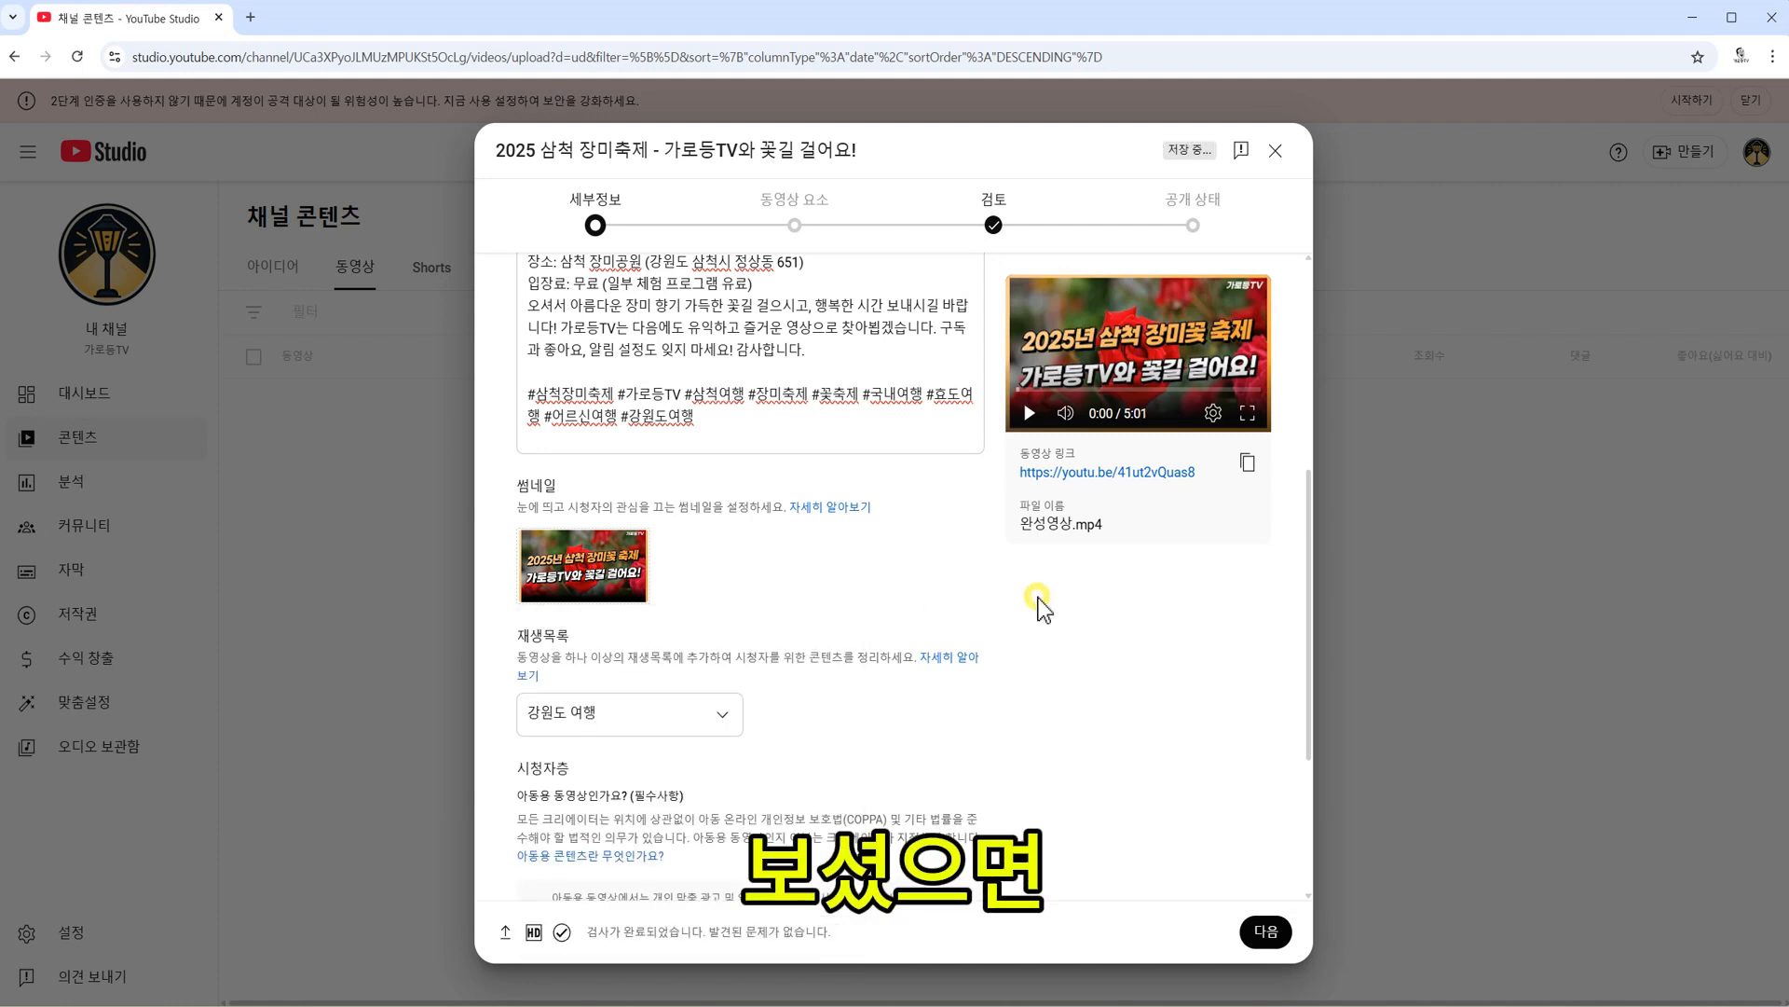
Mark the video '아니요, 아동용이 아닙니다' and expand the 자세히 보기 settings.
scroll(1044, 610, "down", 3)
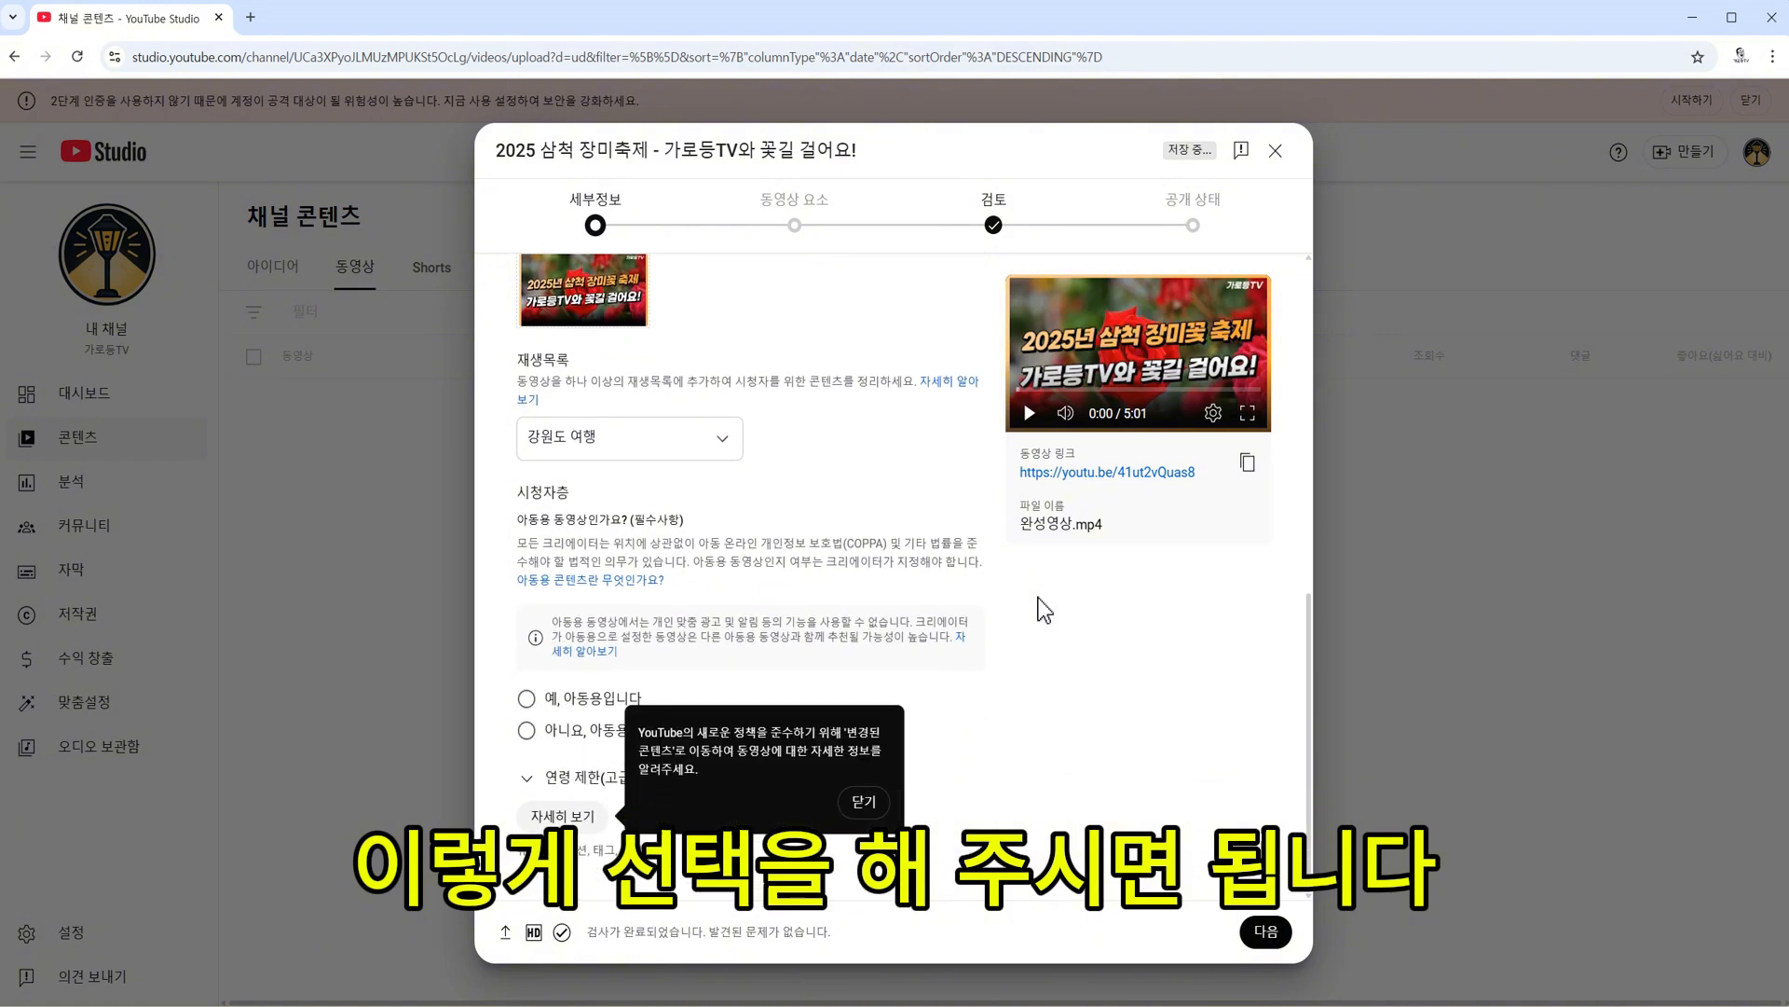
scroll(1036, 604, "up", 1)
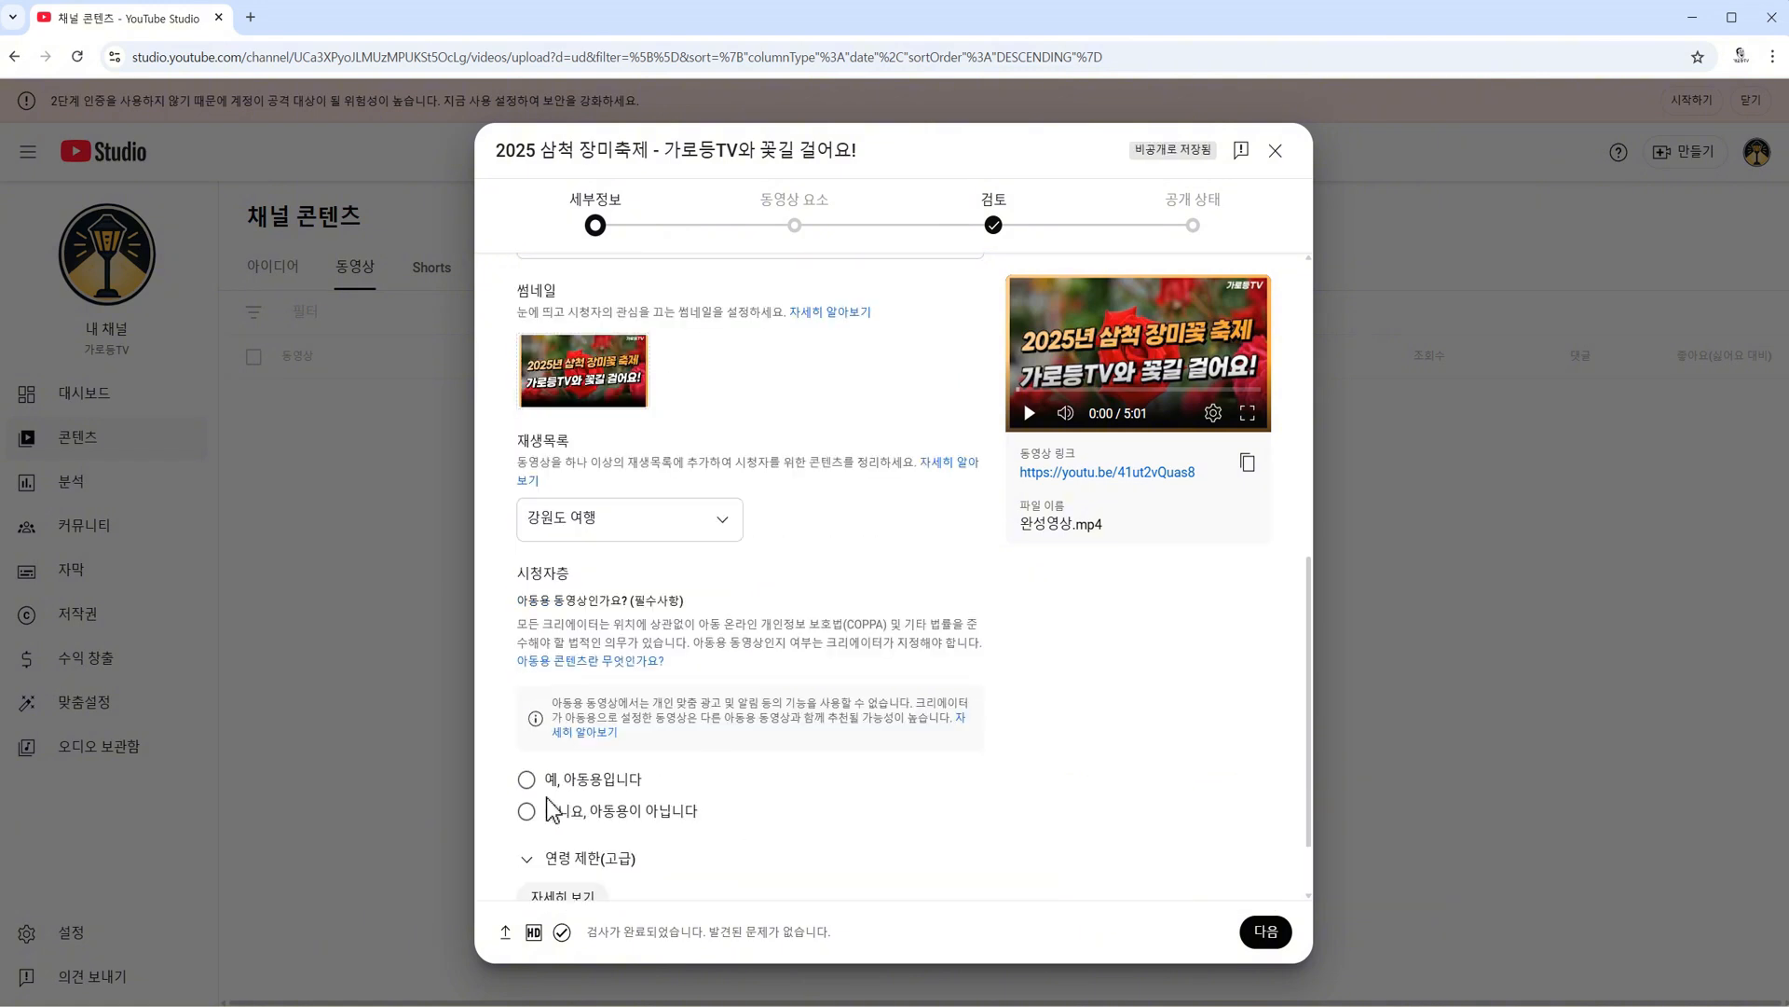
left_click(526, 810)
scroll(778, 764, "down", 1)
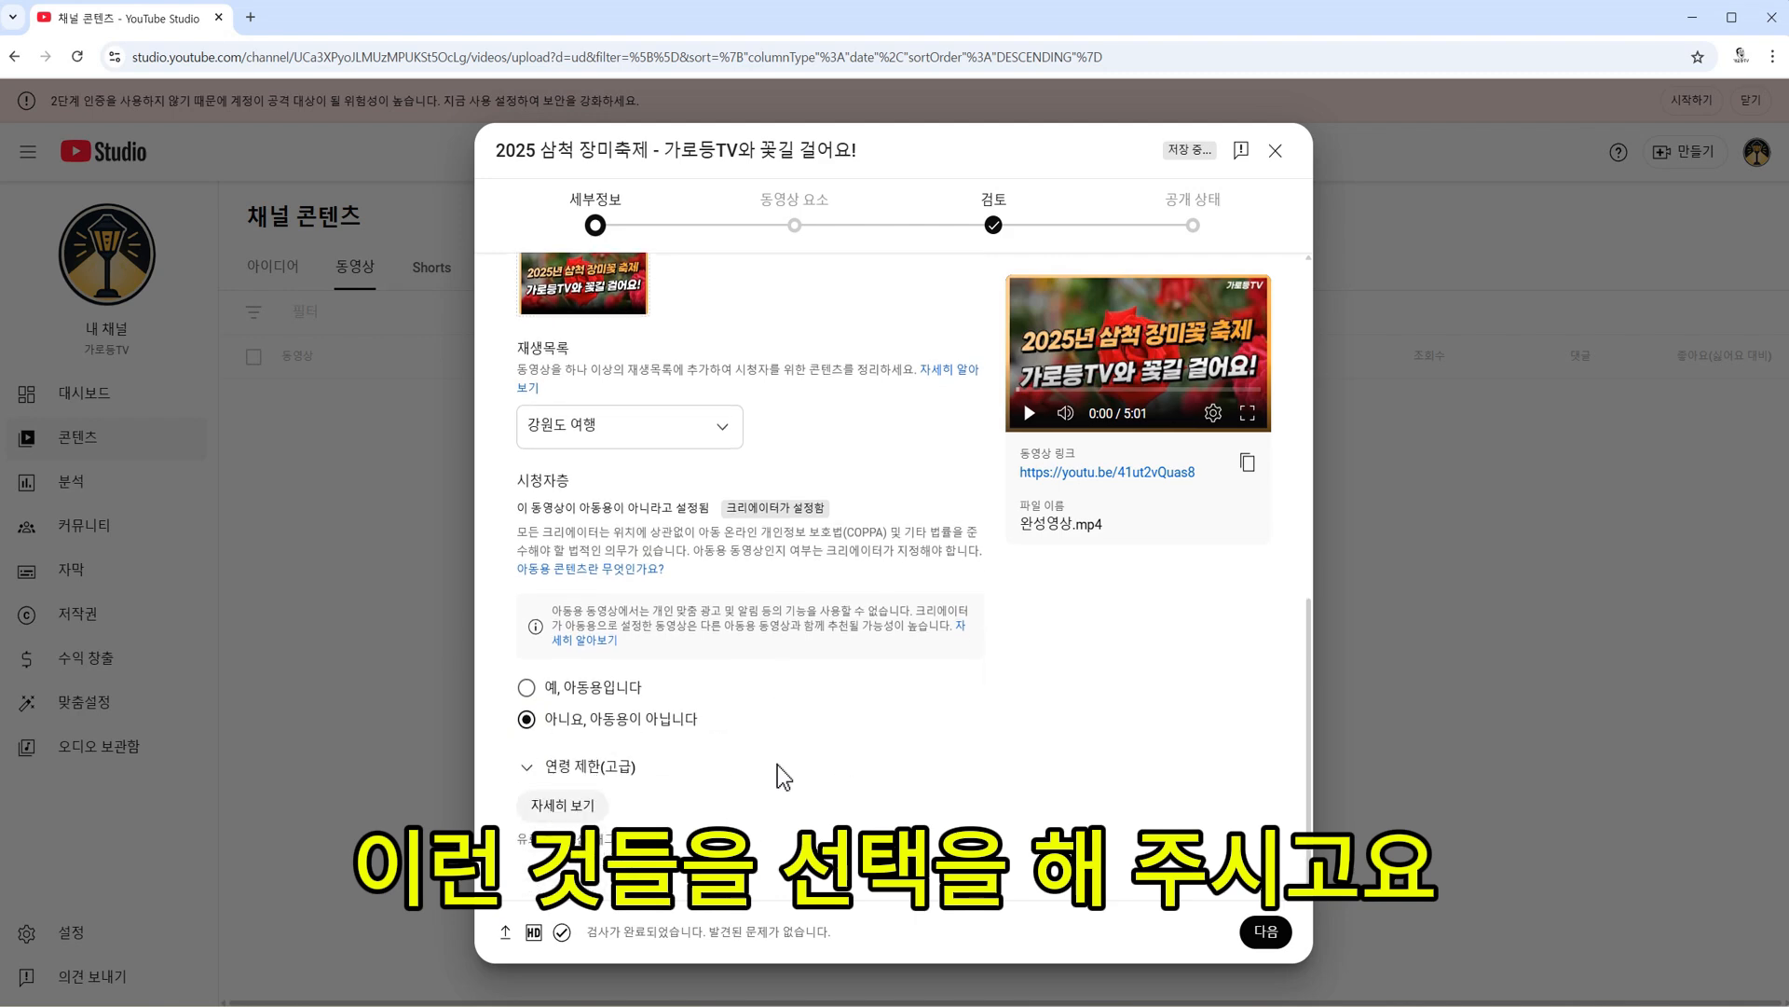
left_click(562, 805)
scroll(653, 765, "down", 7)
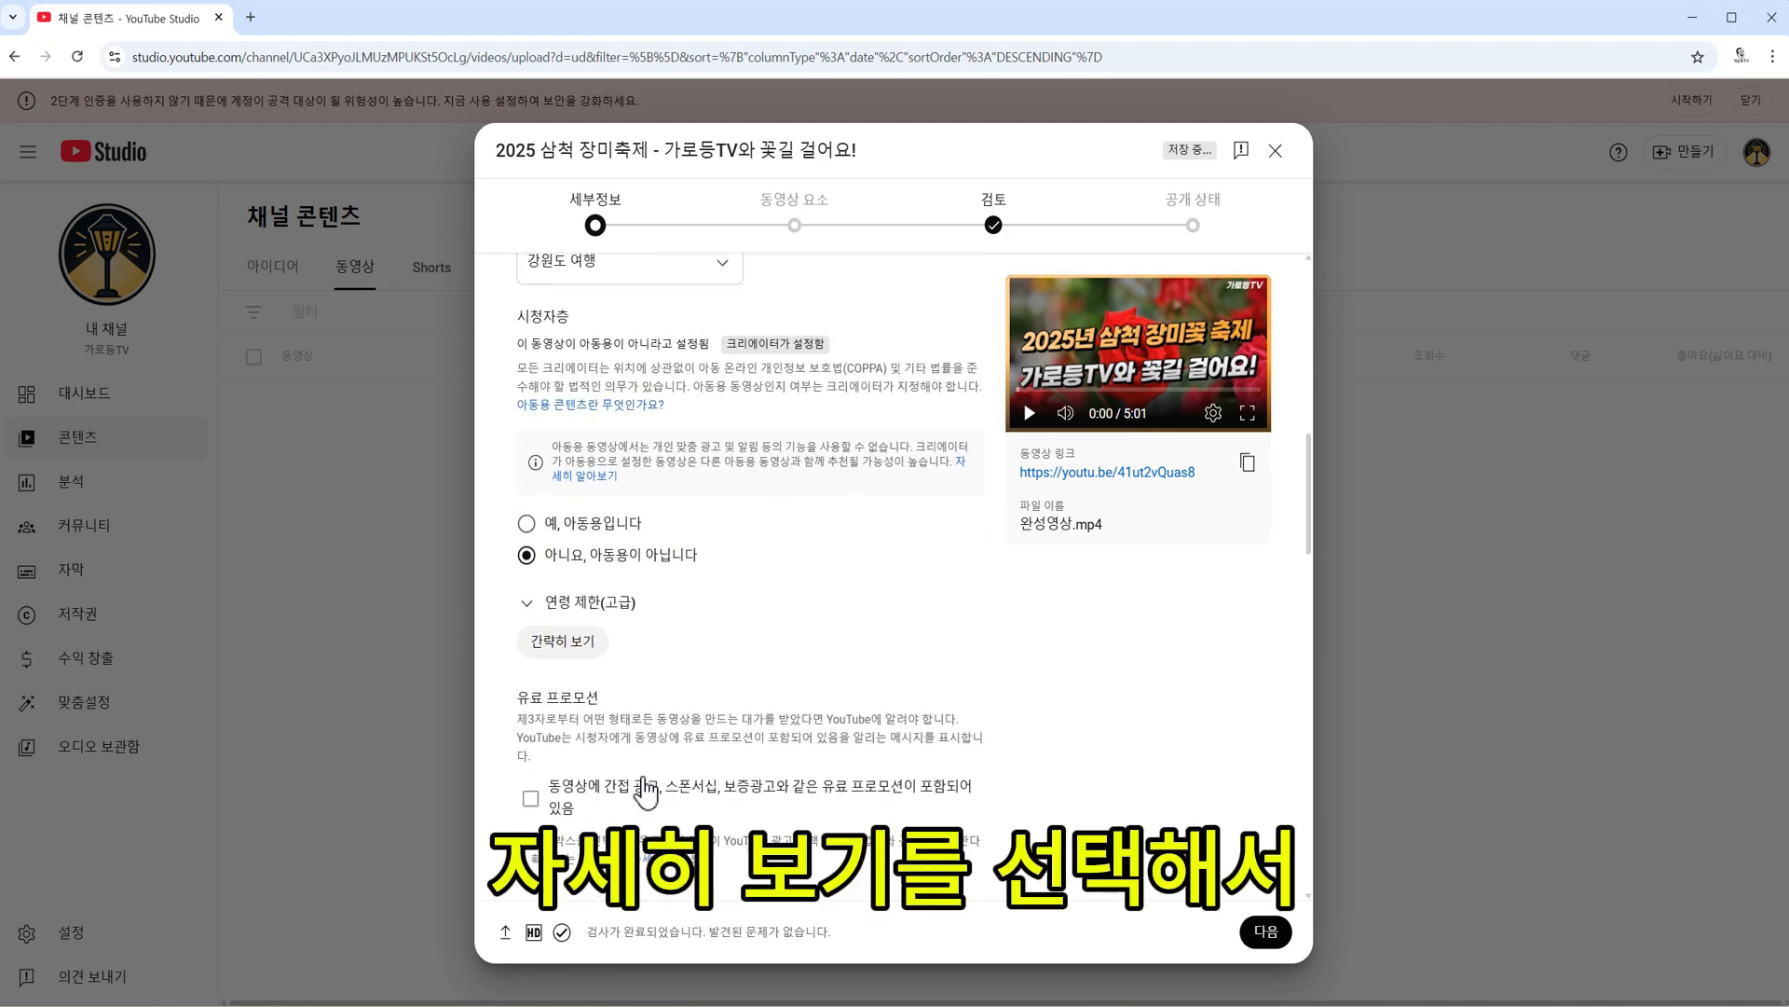
scroll(680, 715, "down", 5)
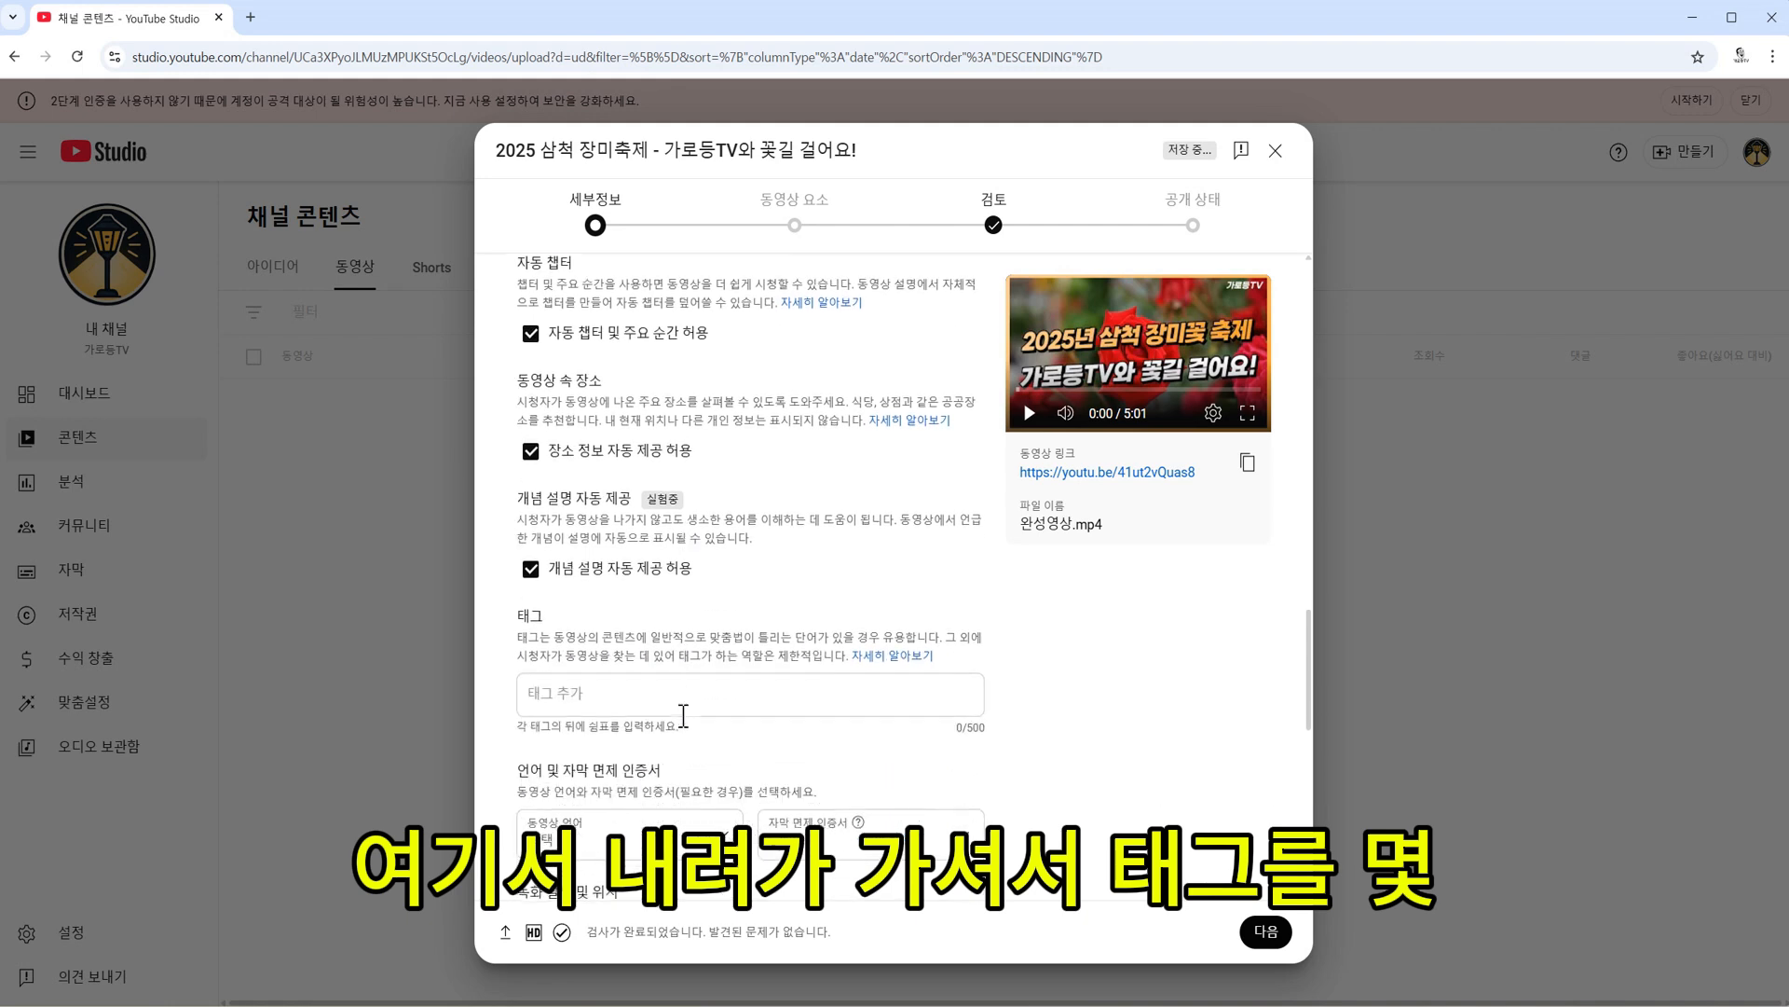
Tag the video 가로등TV, 삼척여행, 장미꽃축제, 장미공원, 삼척장미축제, 가족여행지 and continue.
left_click(546, 694)
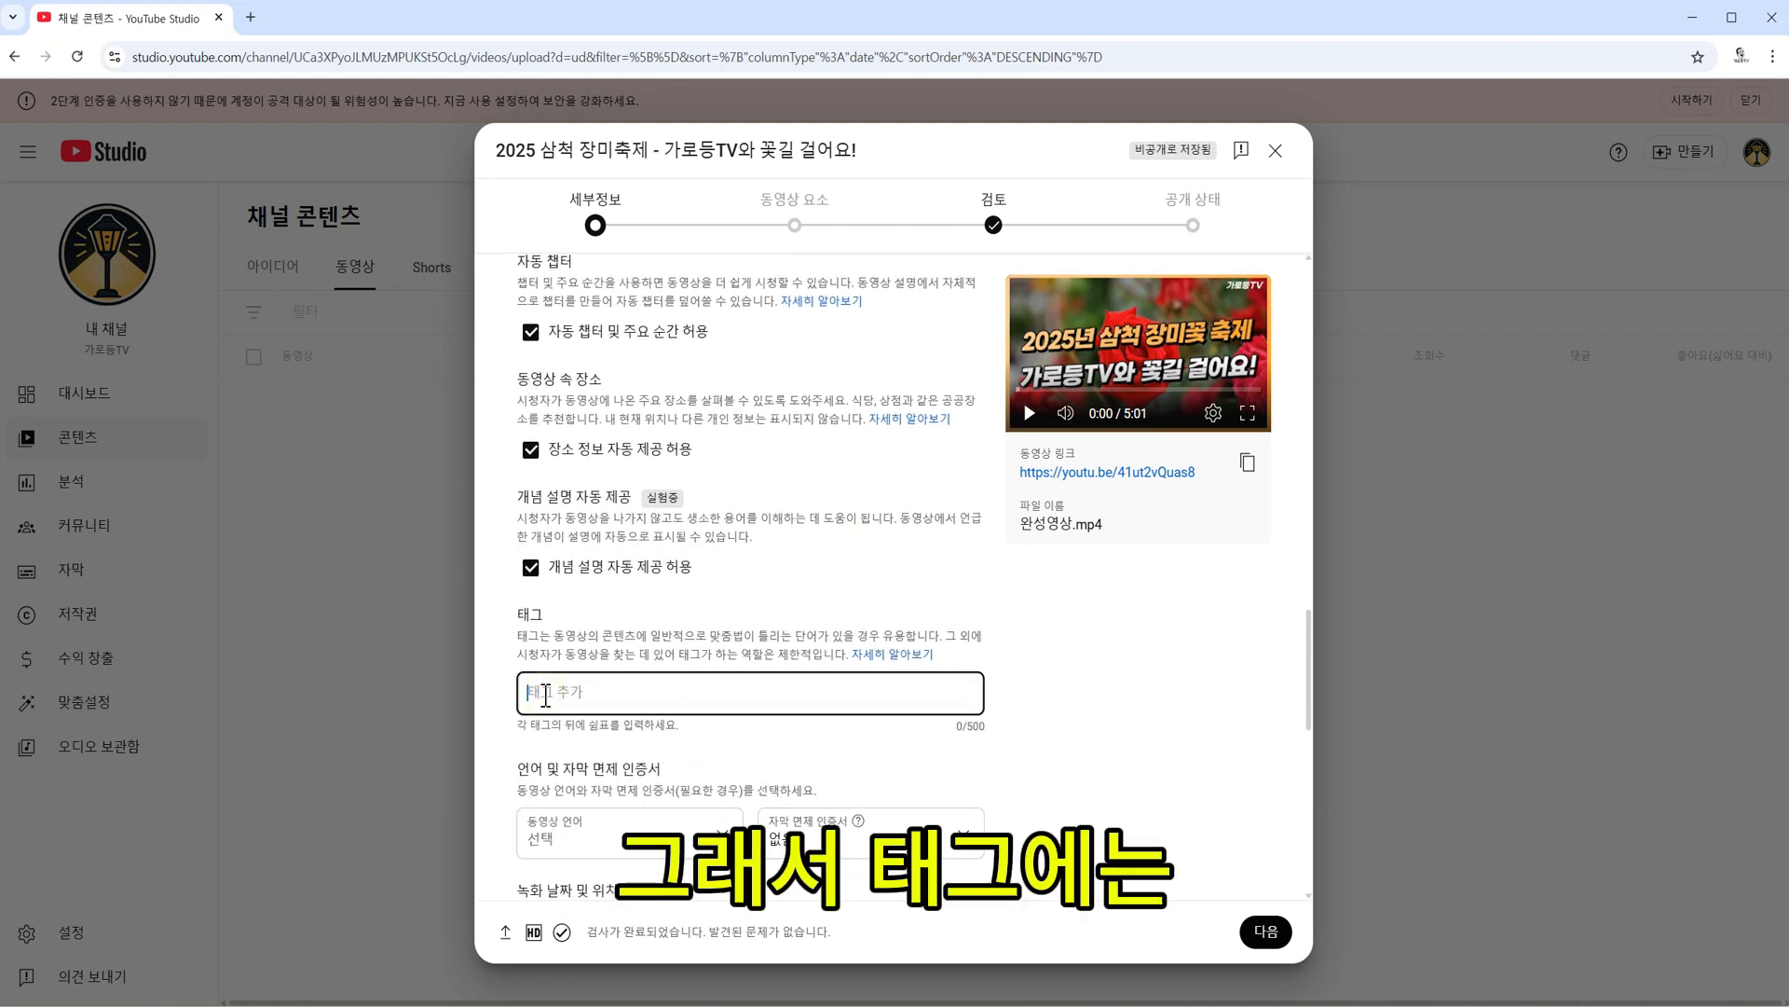
type("가로등TV,삼척여행,장미꽃축제,장미공원,삼척장미축제")
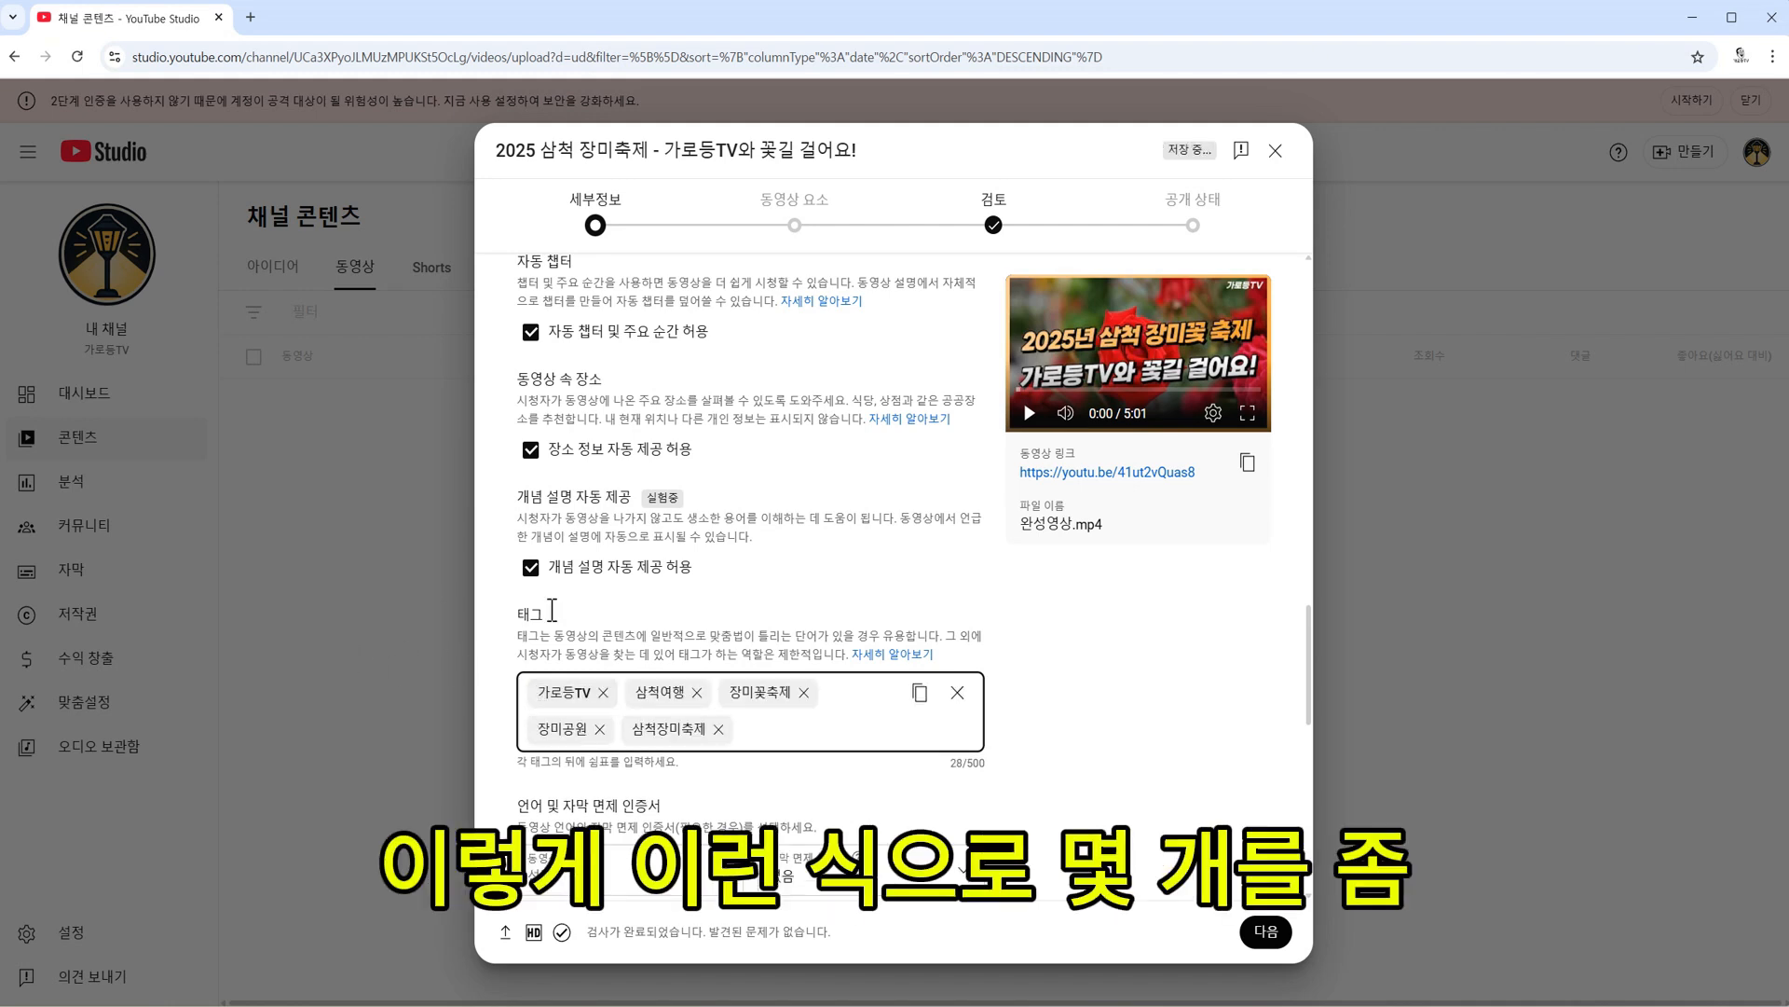
type("가족여행지")
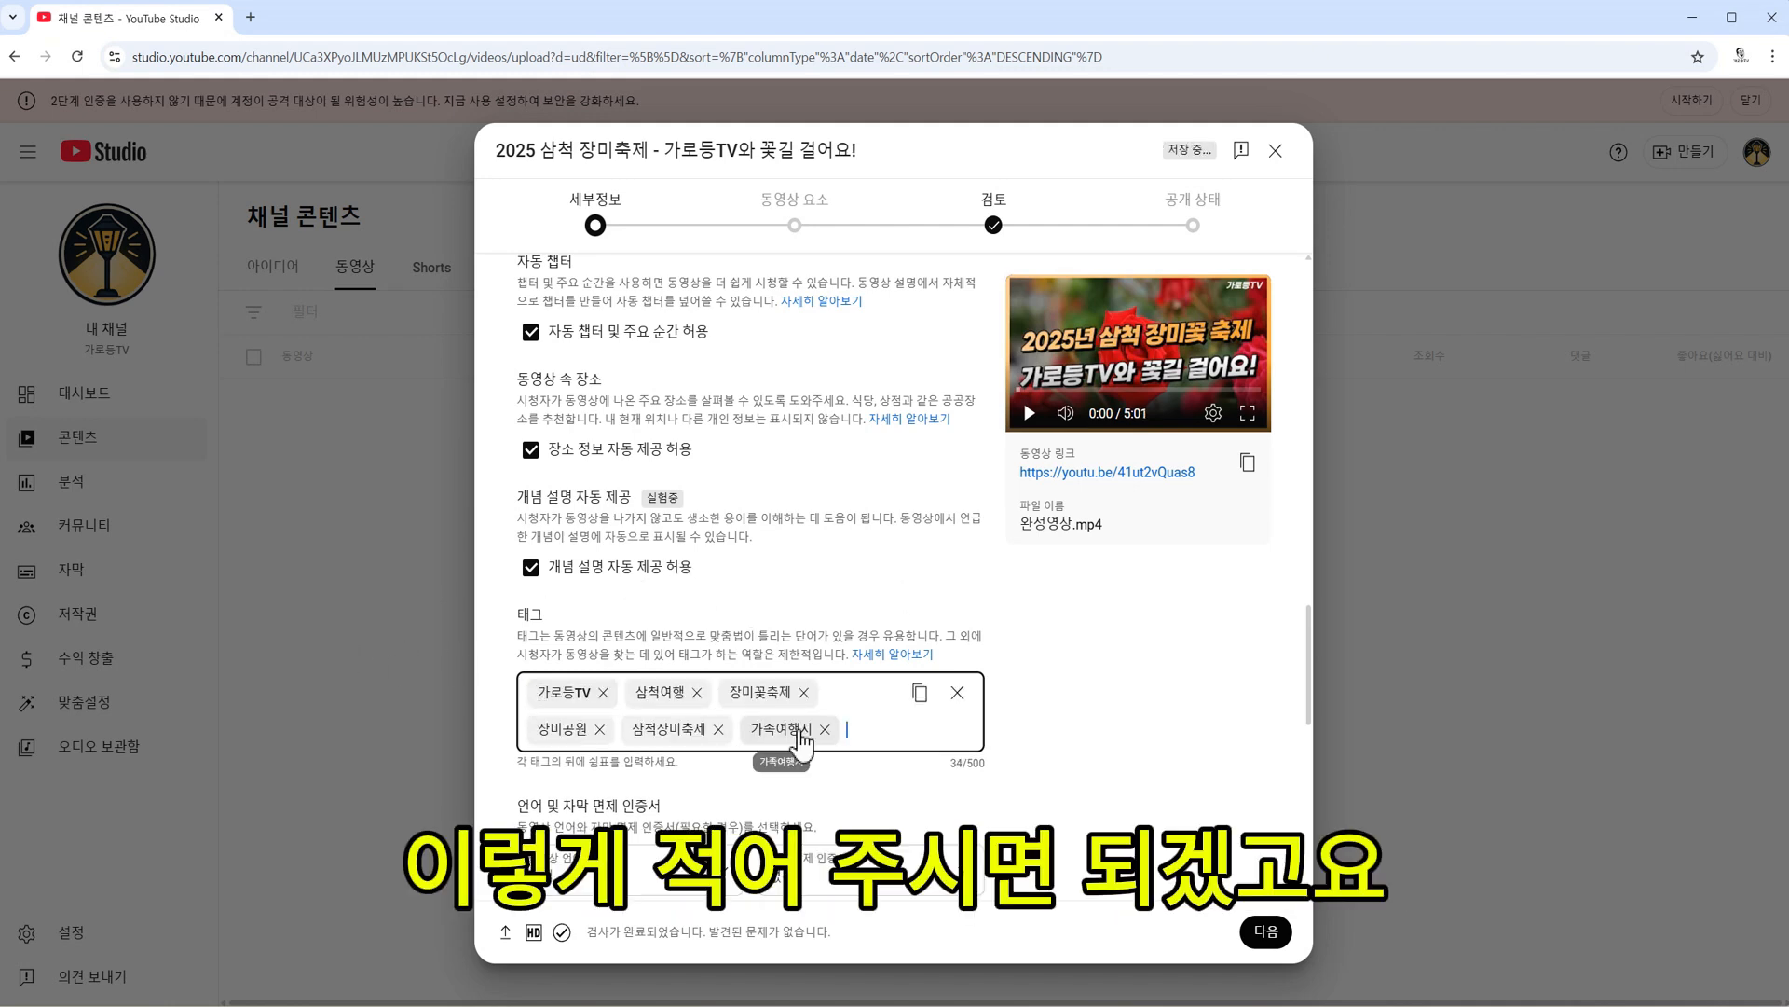
scroll(712, 798, "down", 5)
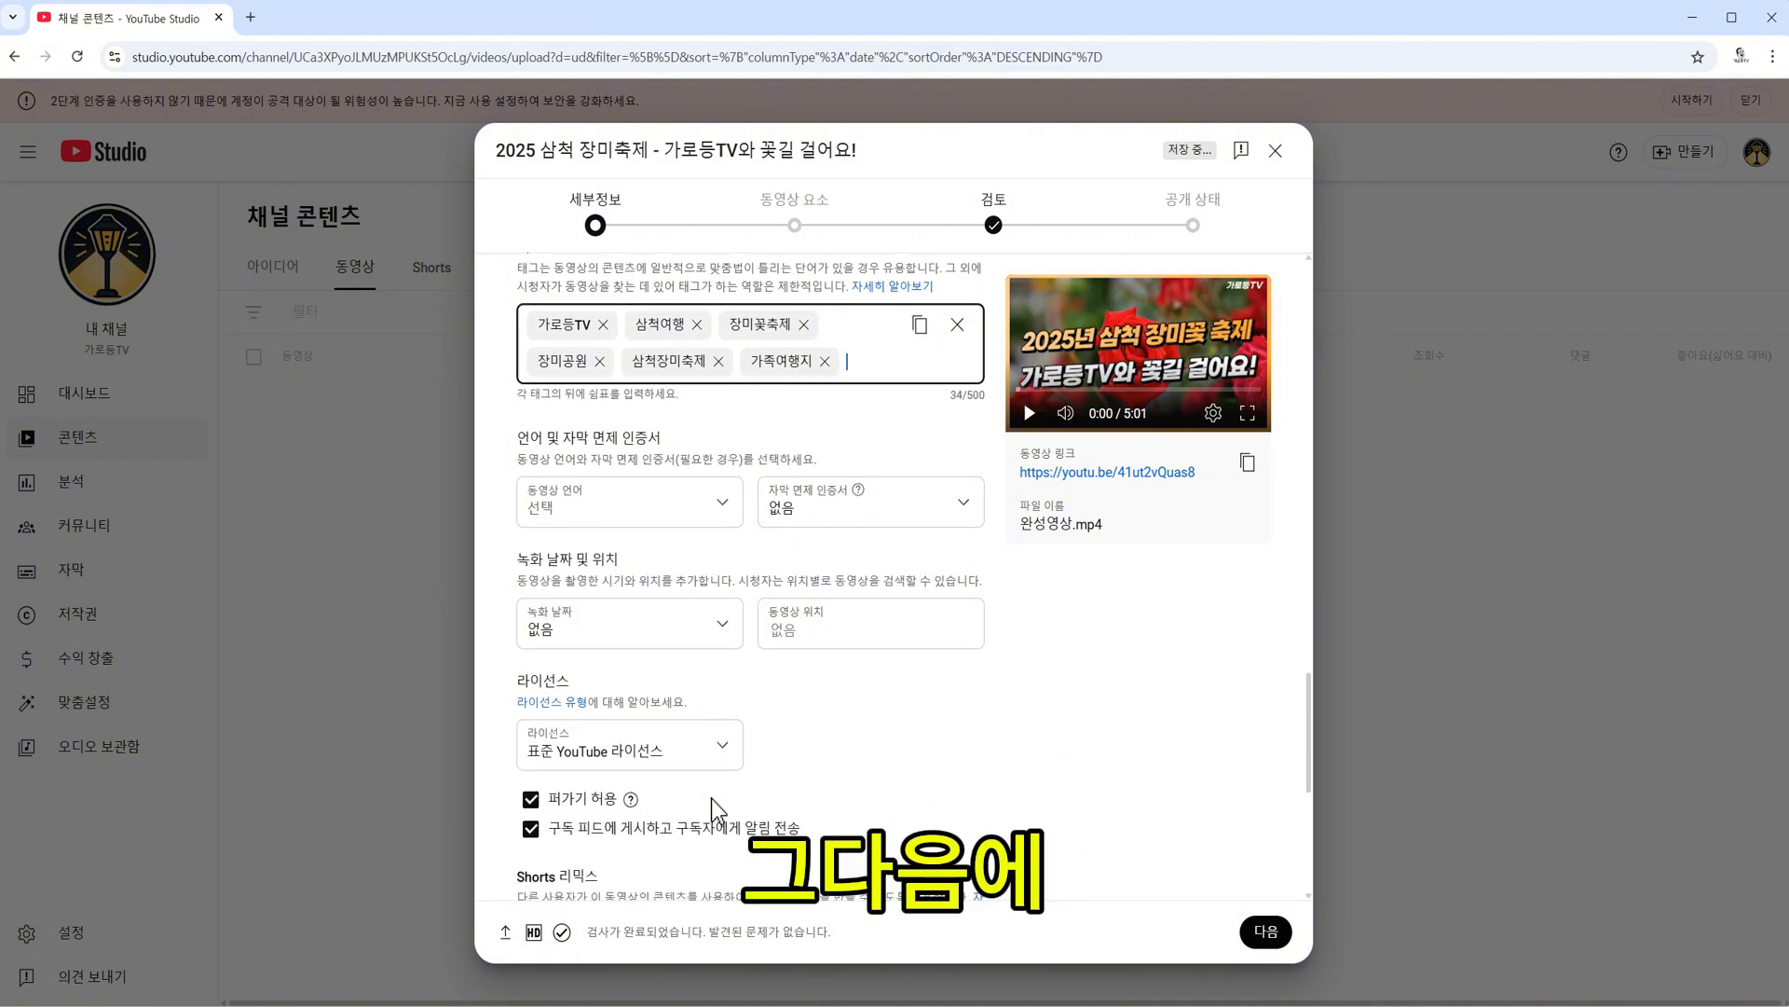
left_click(1265, 931)
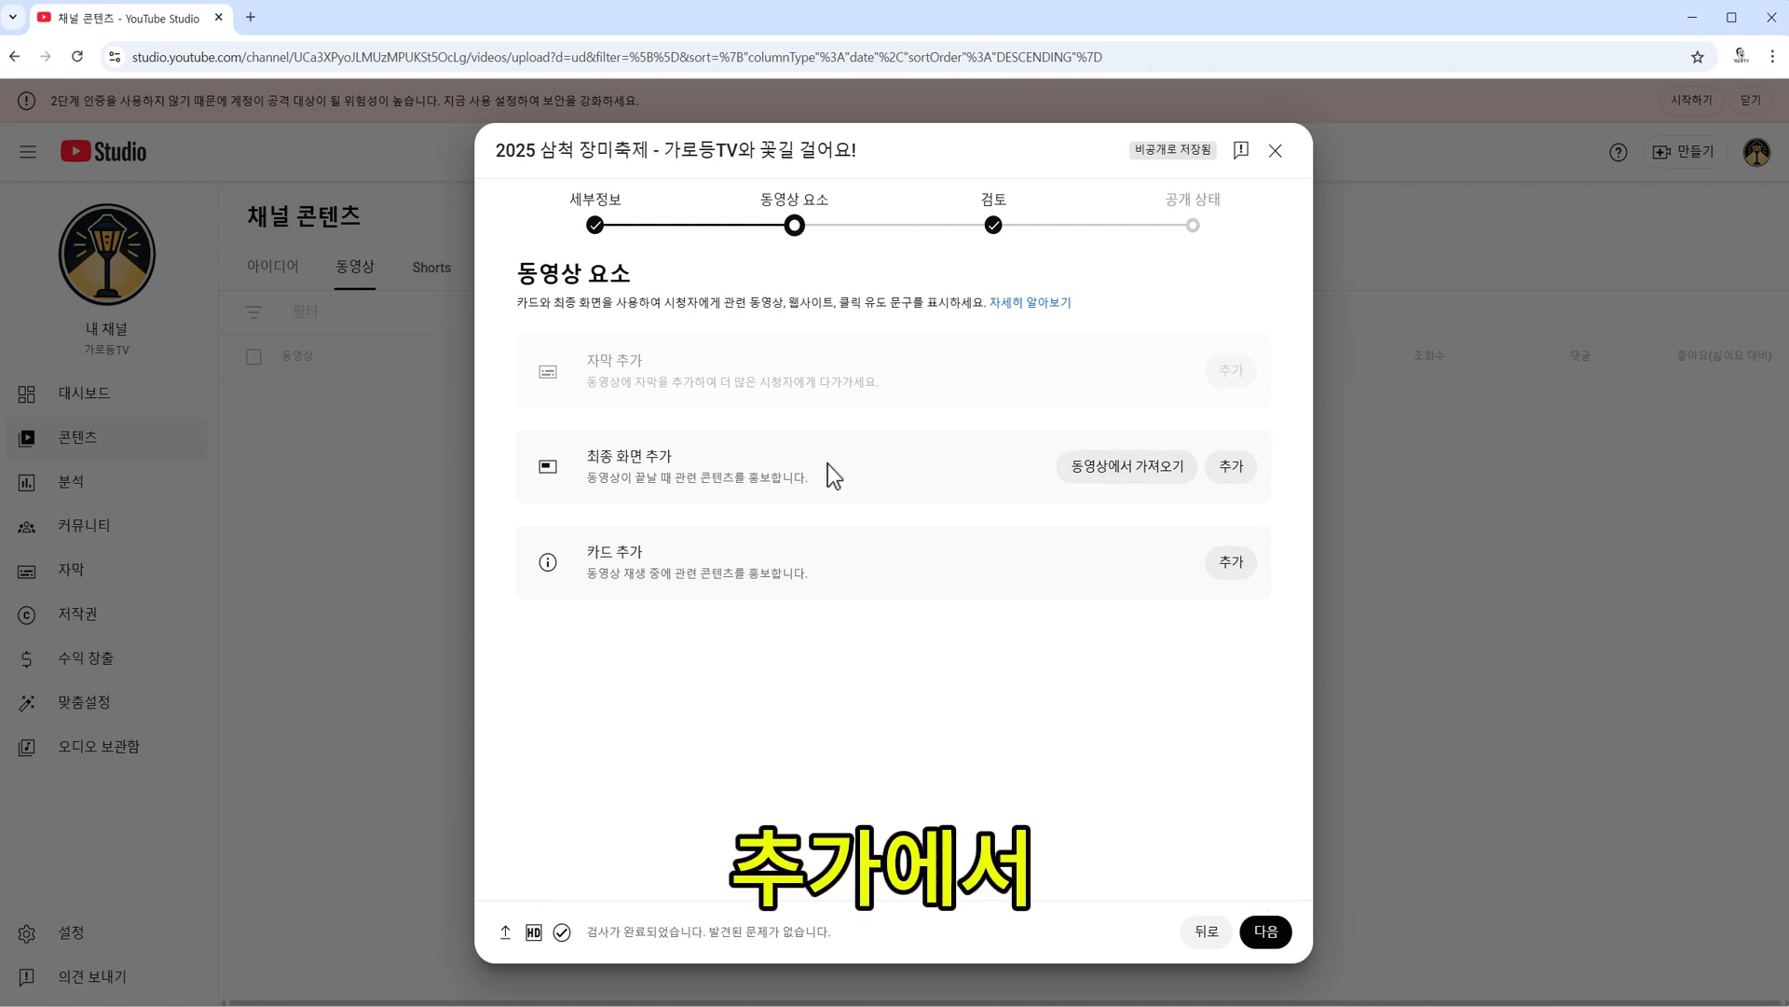
Save an end screen using the 최신 동영상에서 가져오기 template with subscribe and video elements.
left_click(1232, 468)
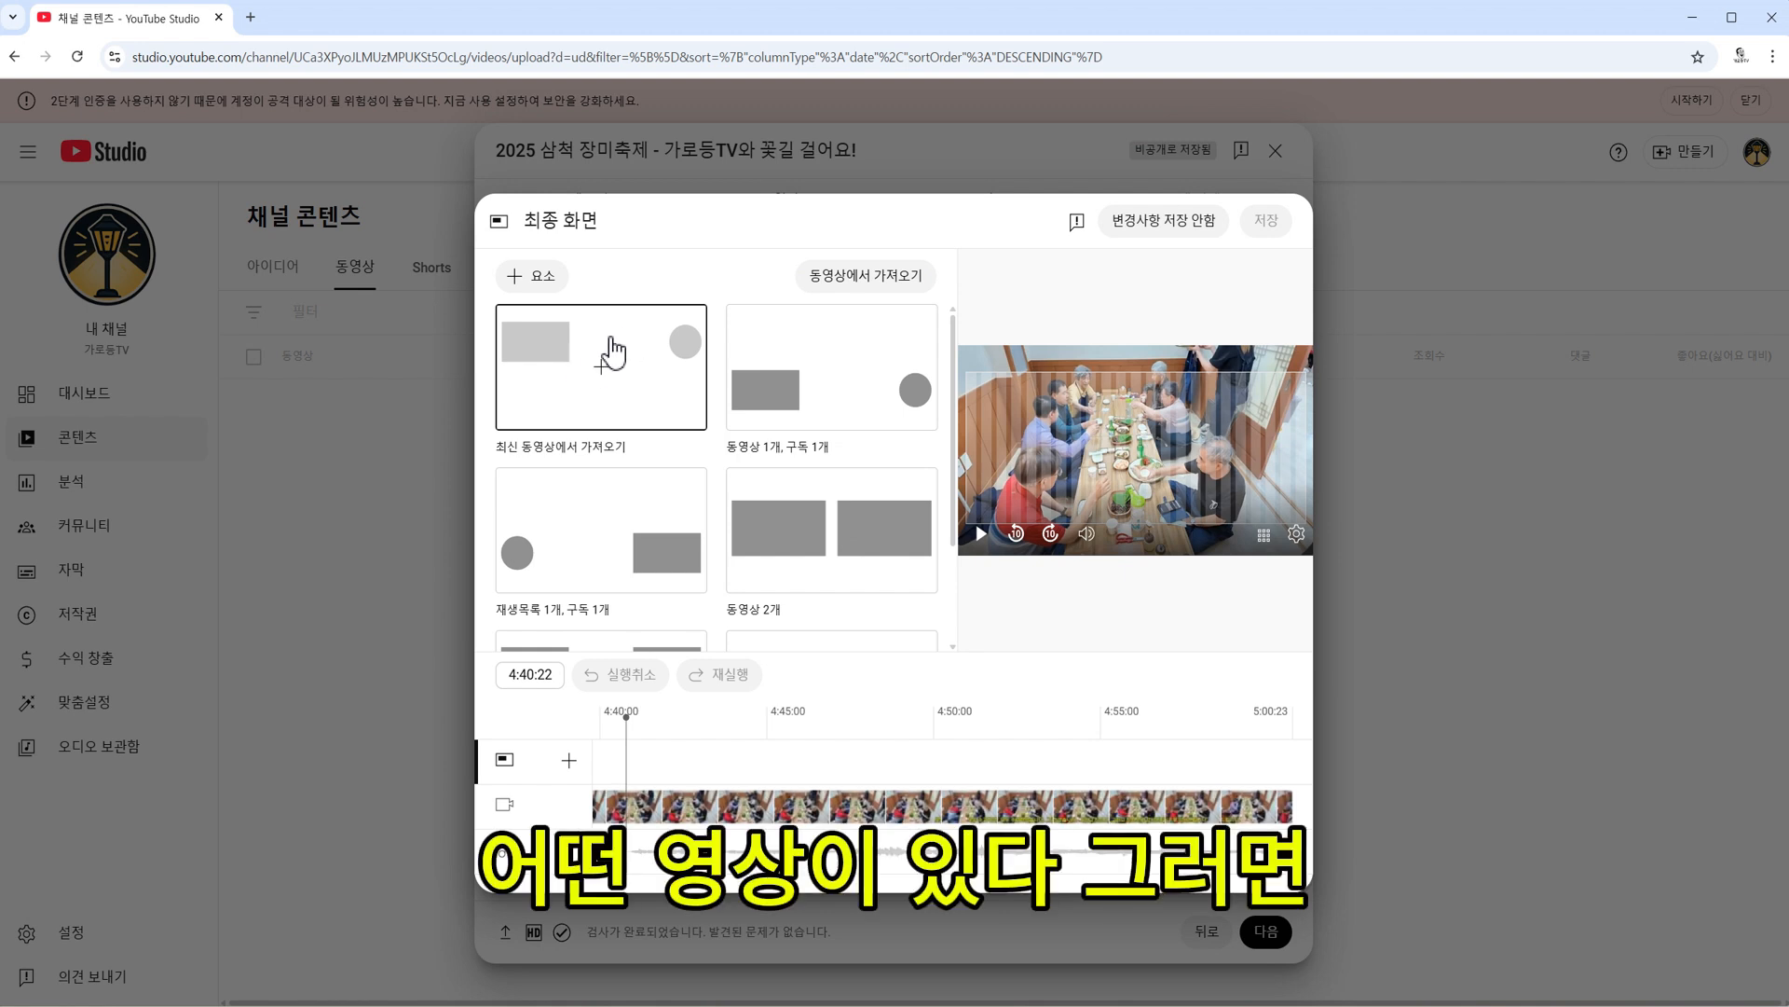
left_click(551, 353)
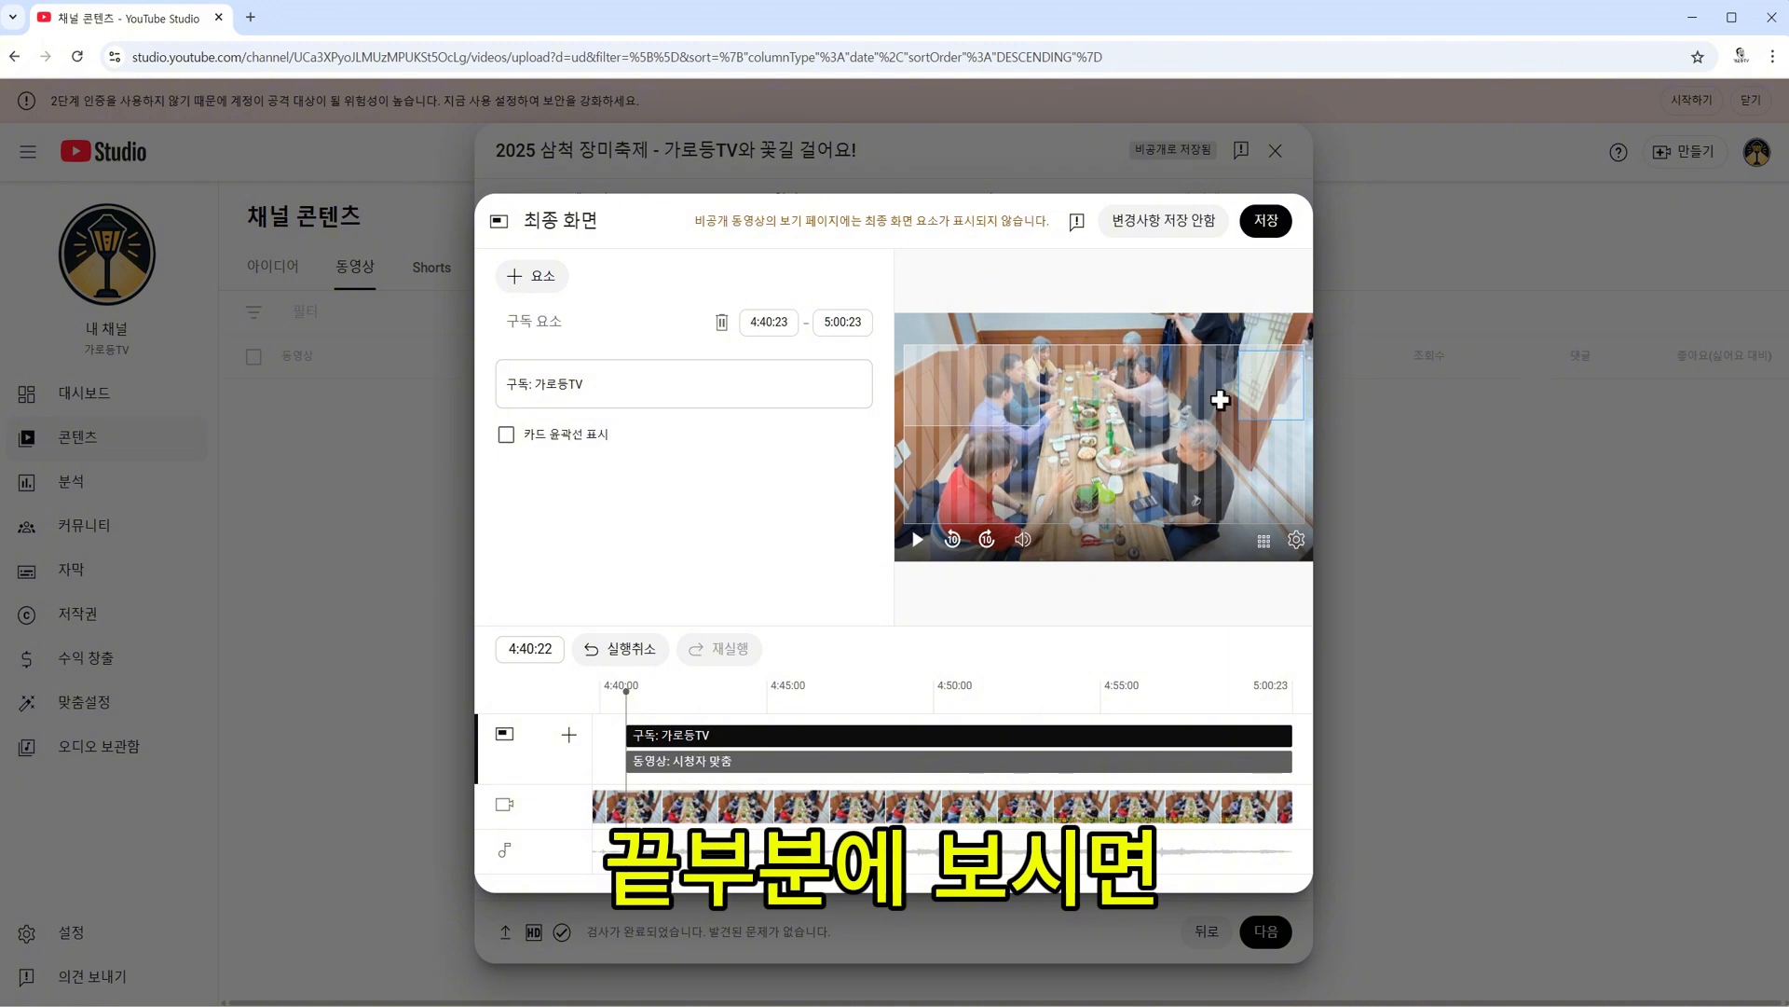
left_click(531, 275)
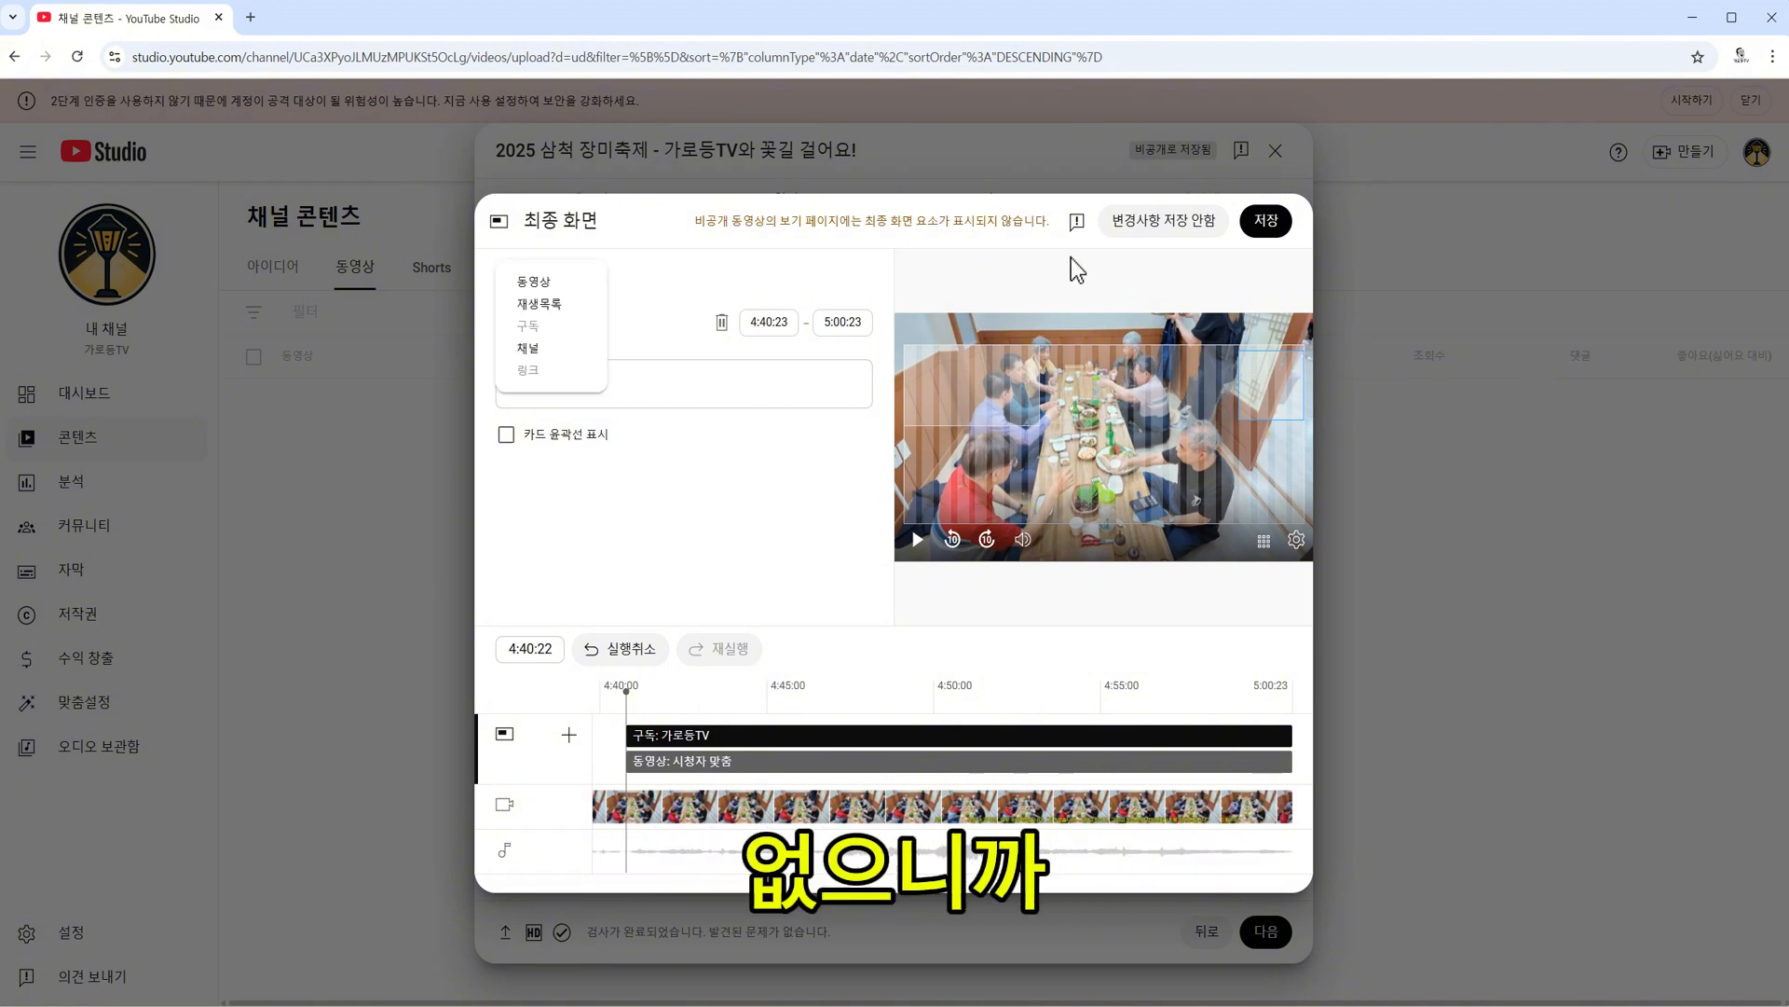
left_click(1030, 308)
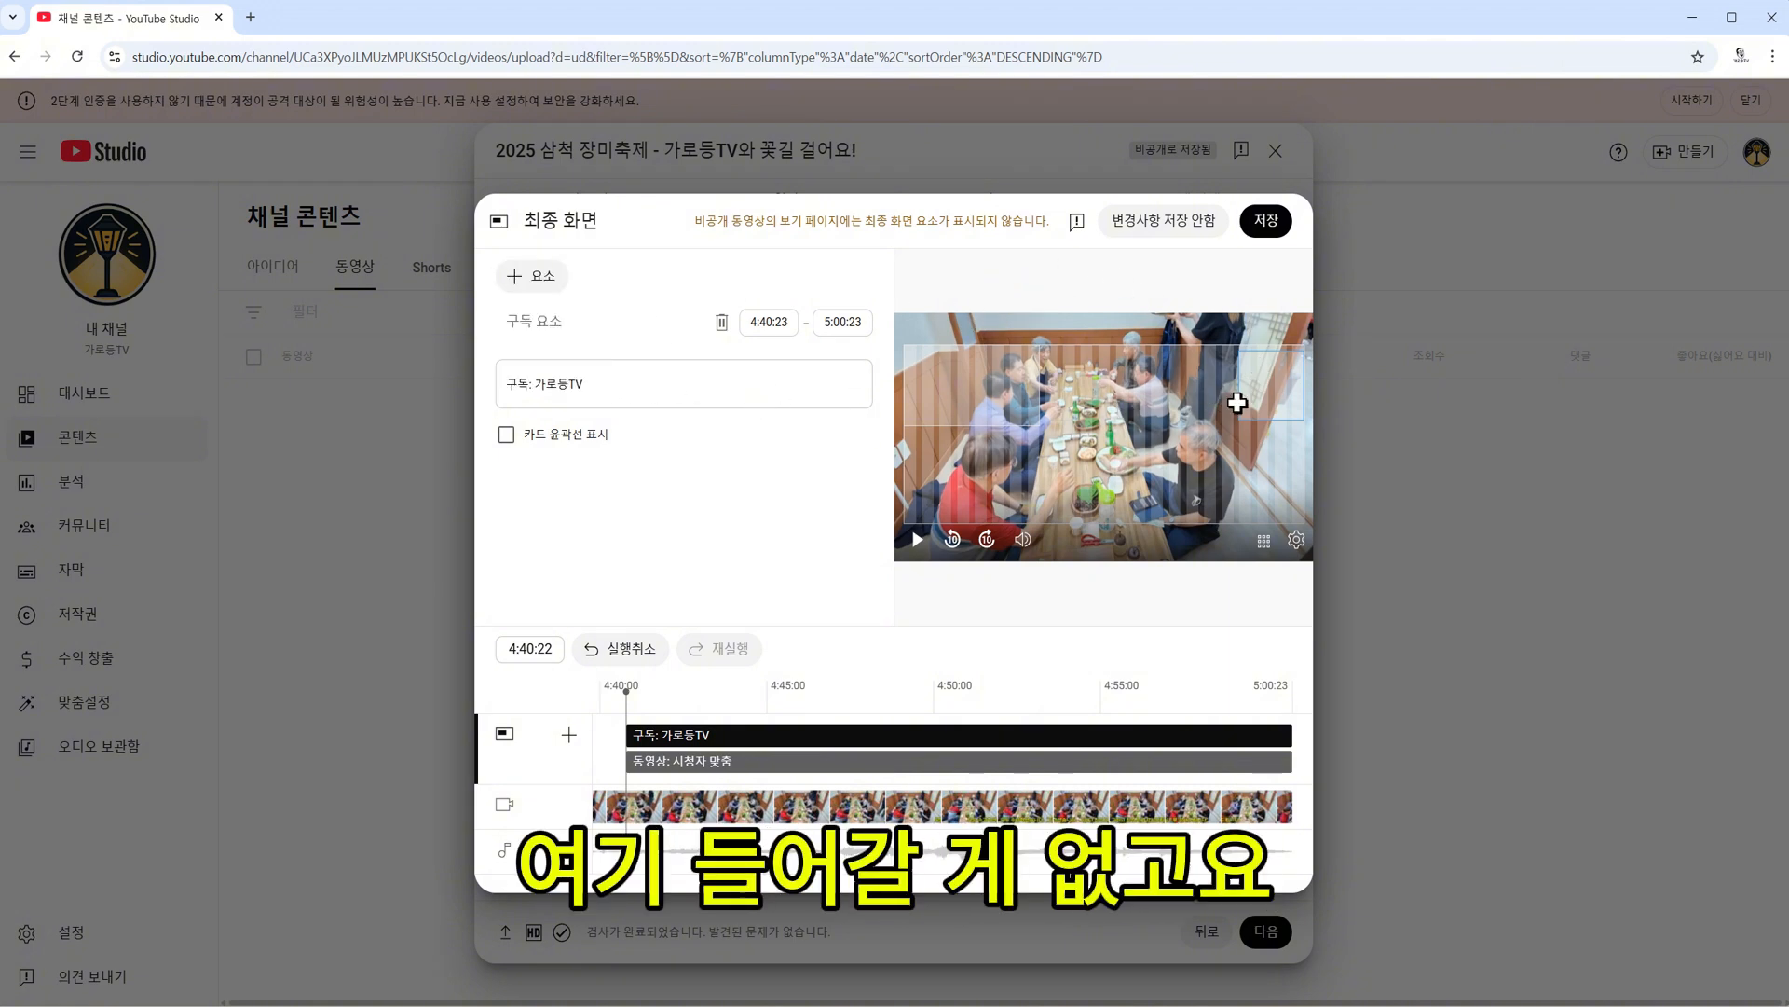
left_click(1282, 228)
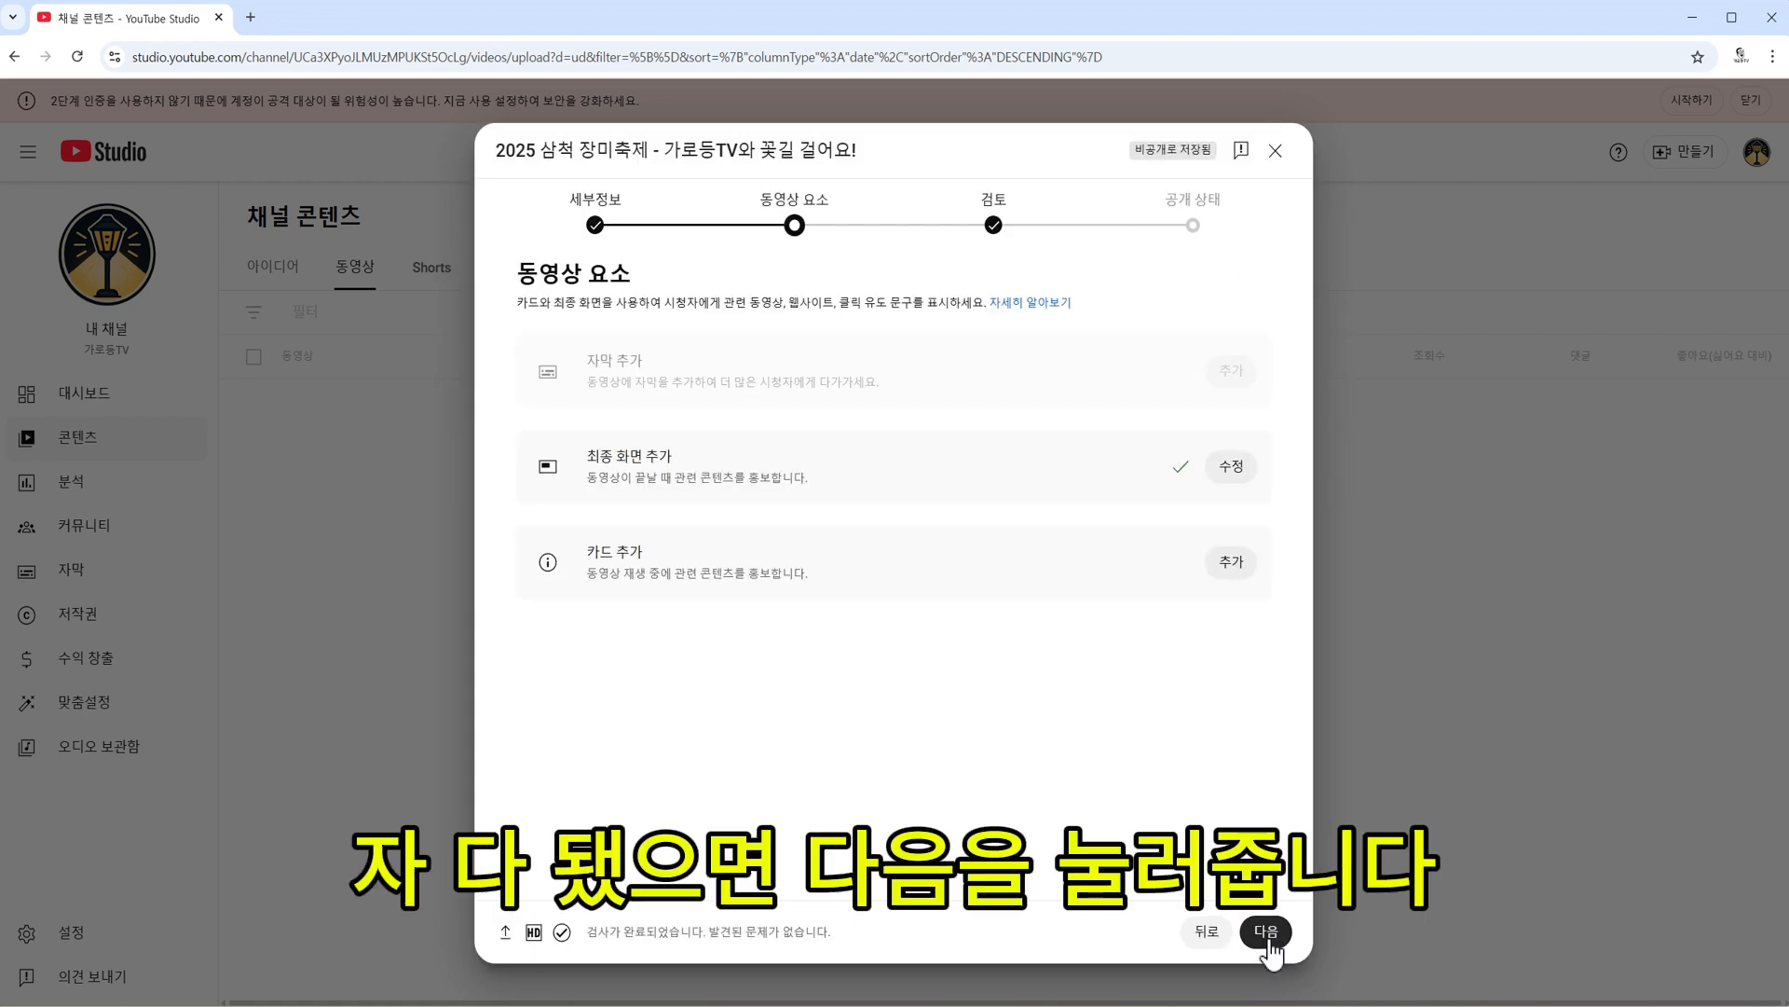
Advance past the copyright check and set visibility to 일부 공개 (unlisted).
left_click(1267, 935)
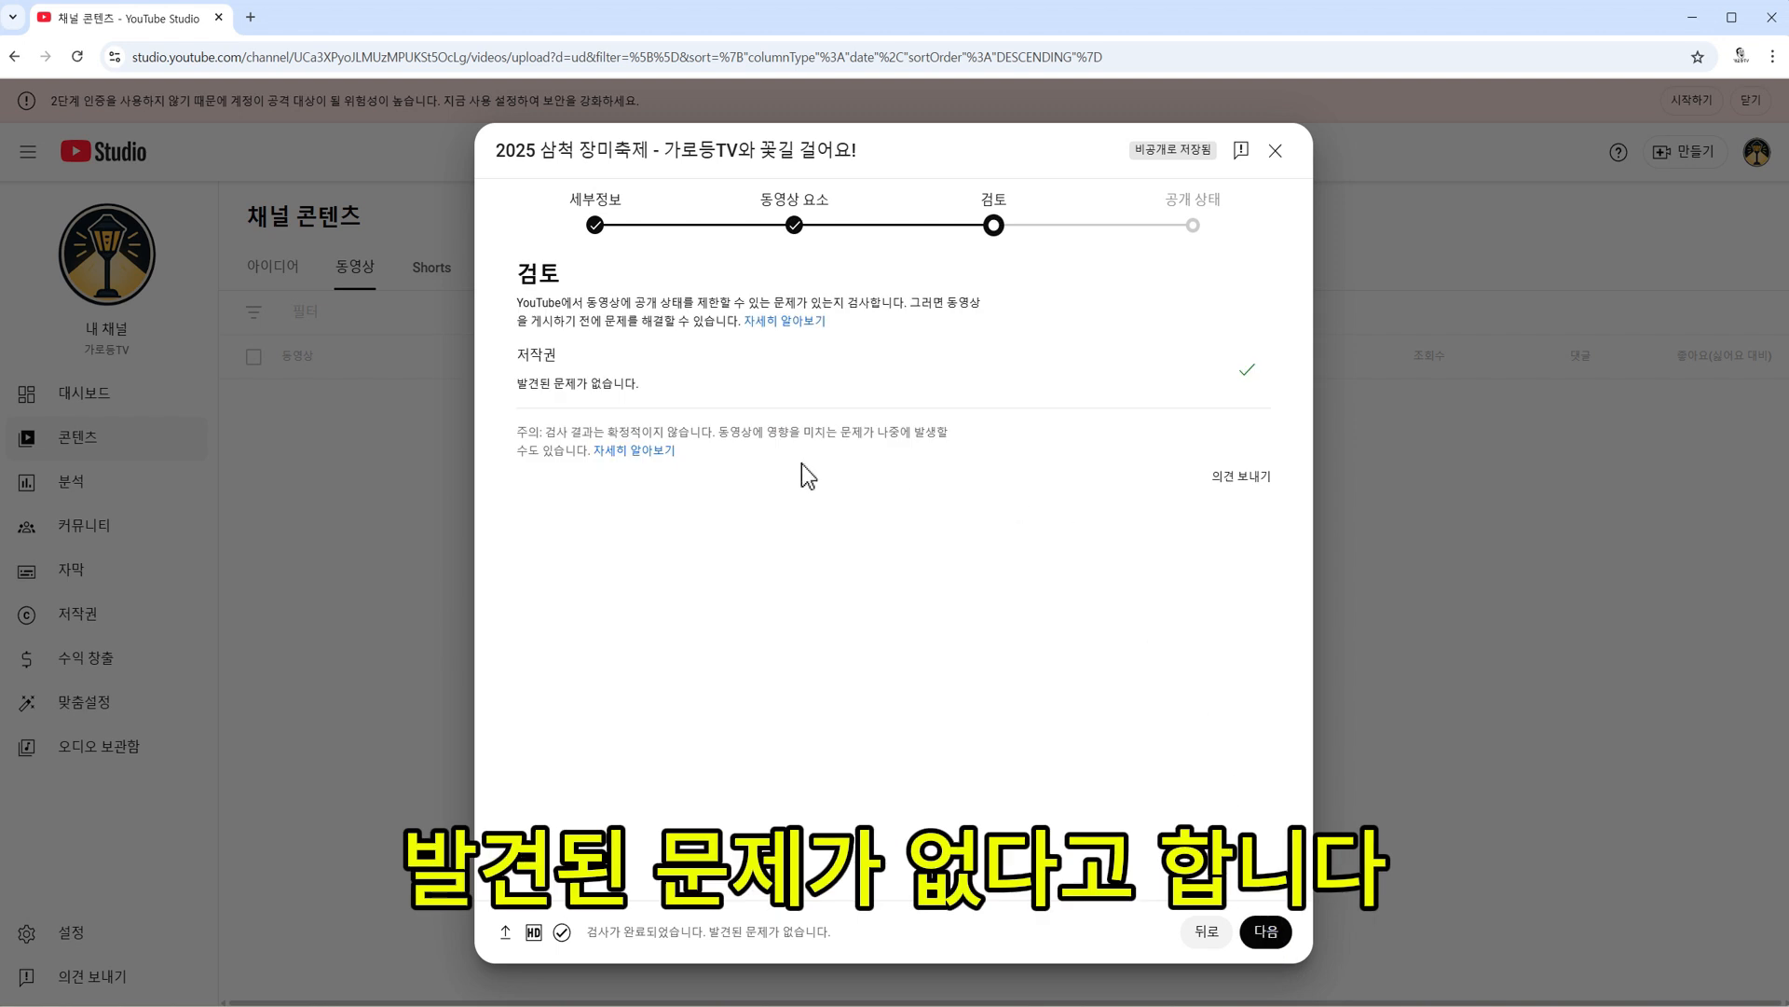
left_click(1266, 932)
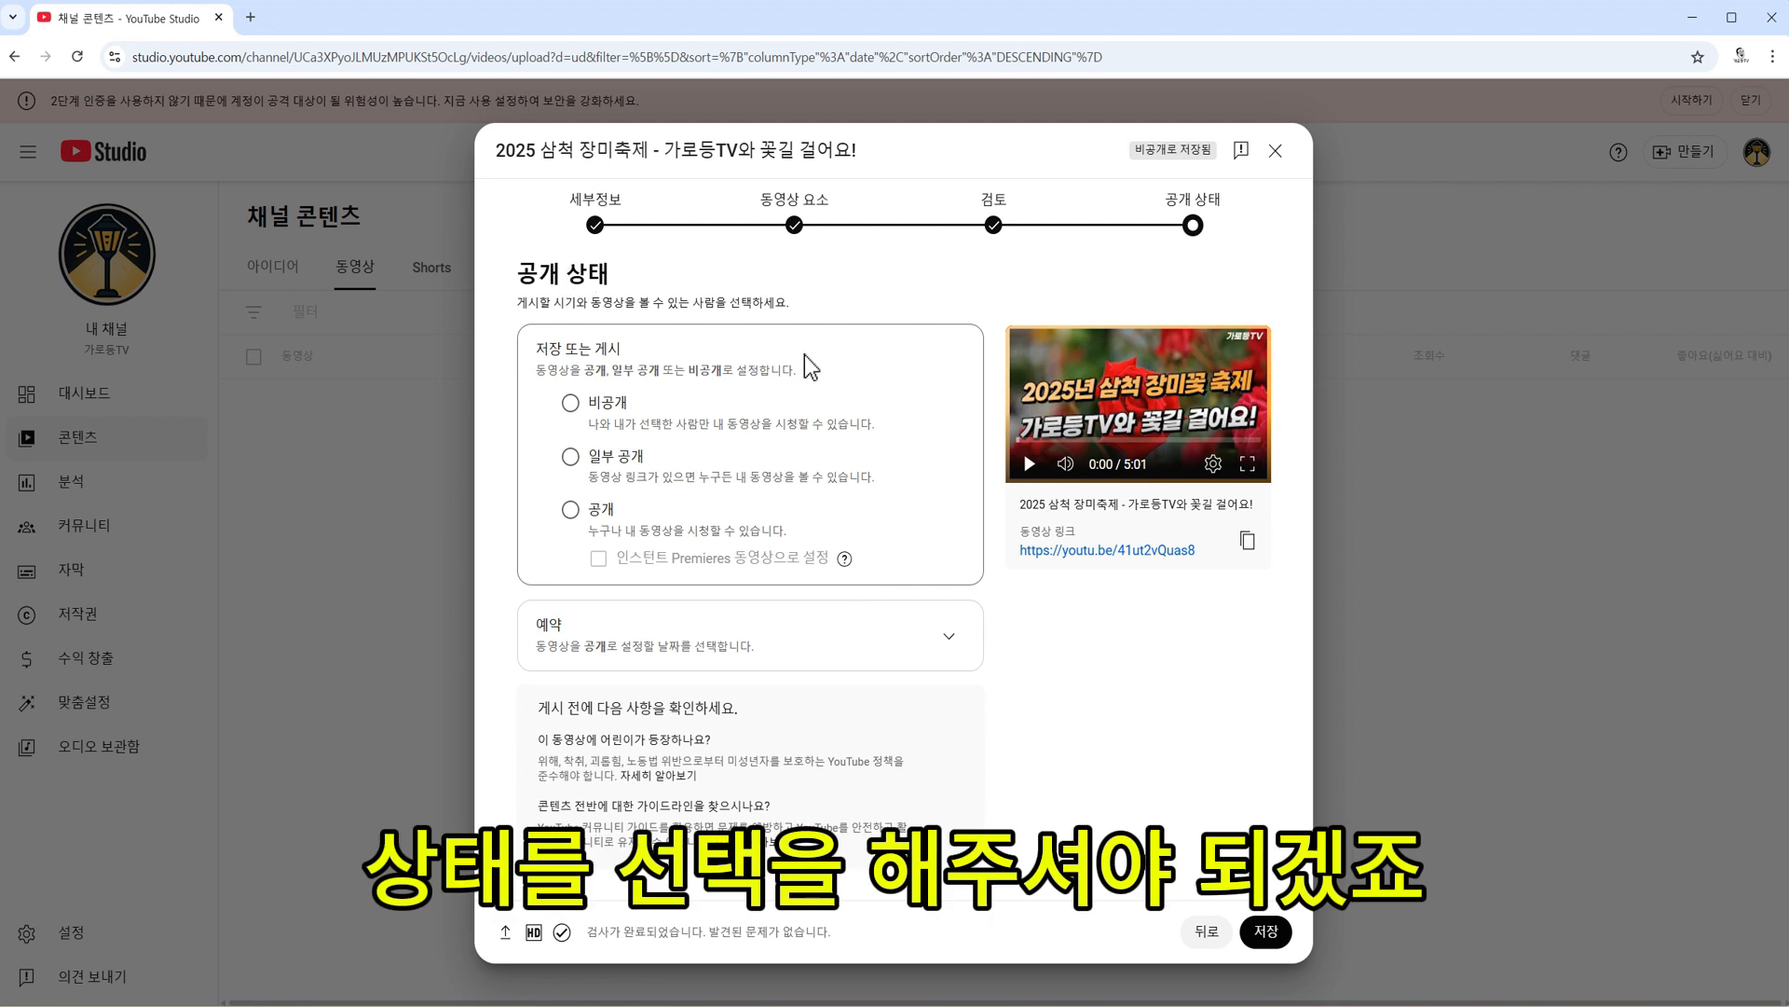
left_click(571, 404)
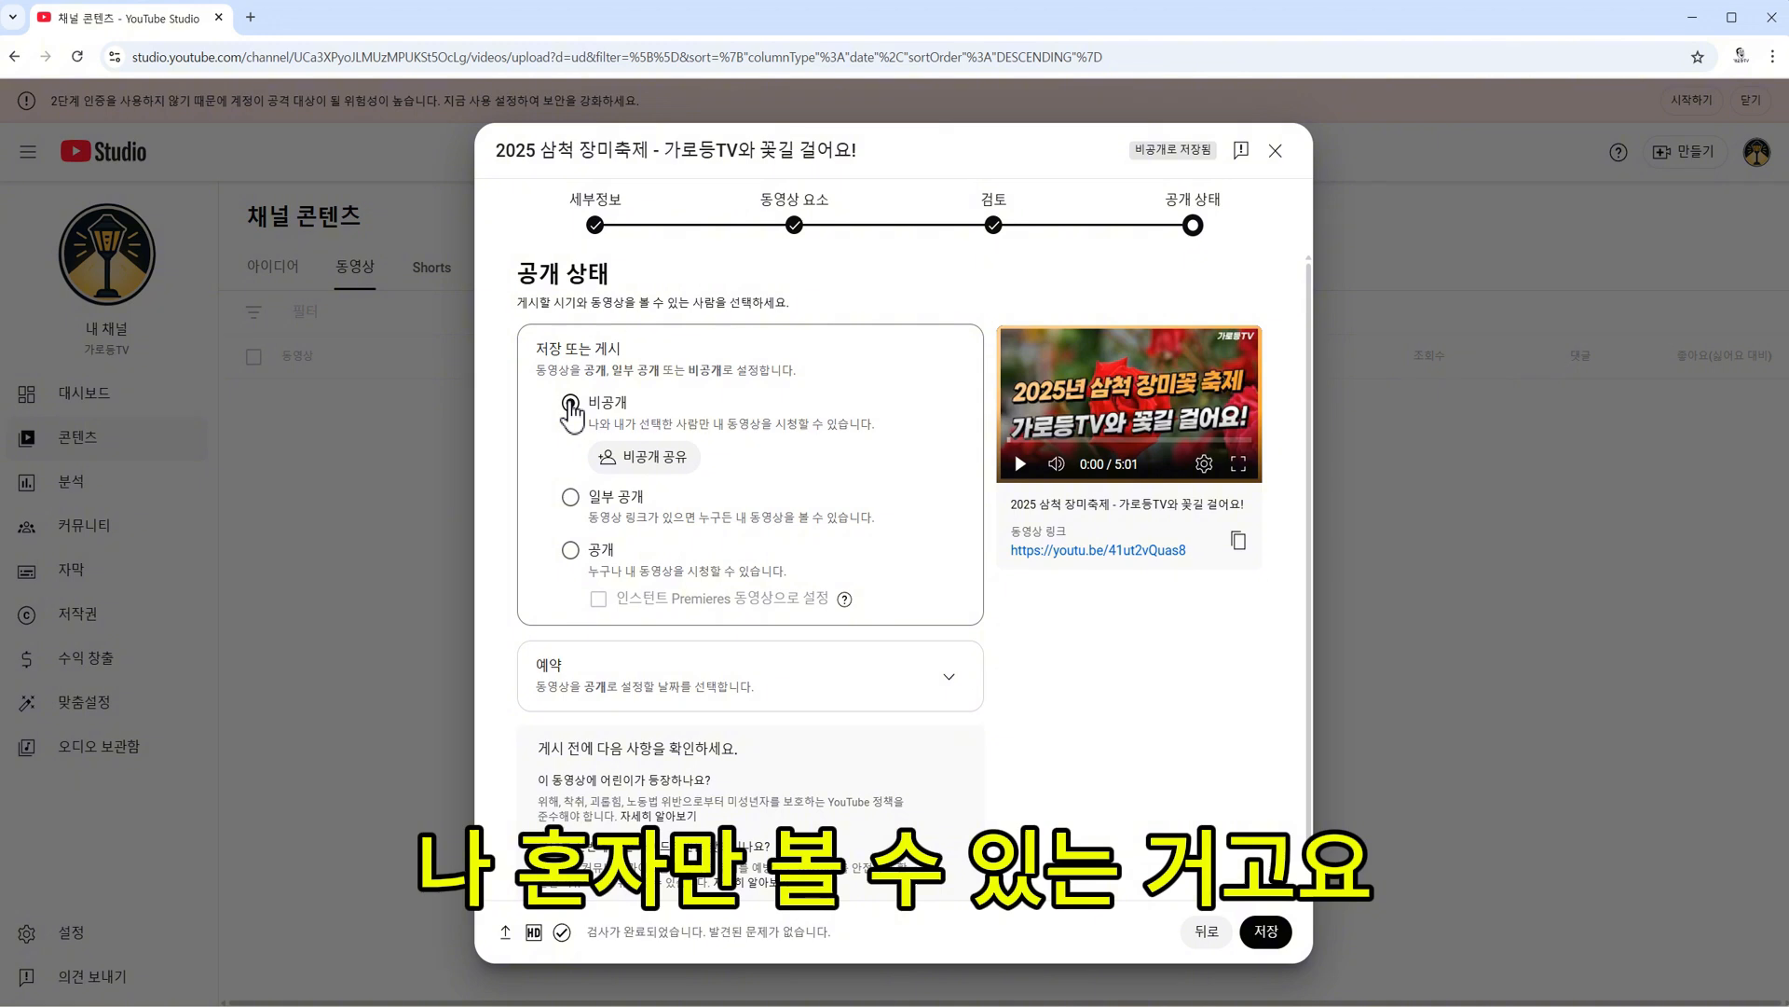
left_click(571, 497)
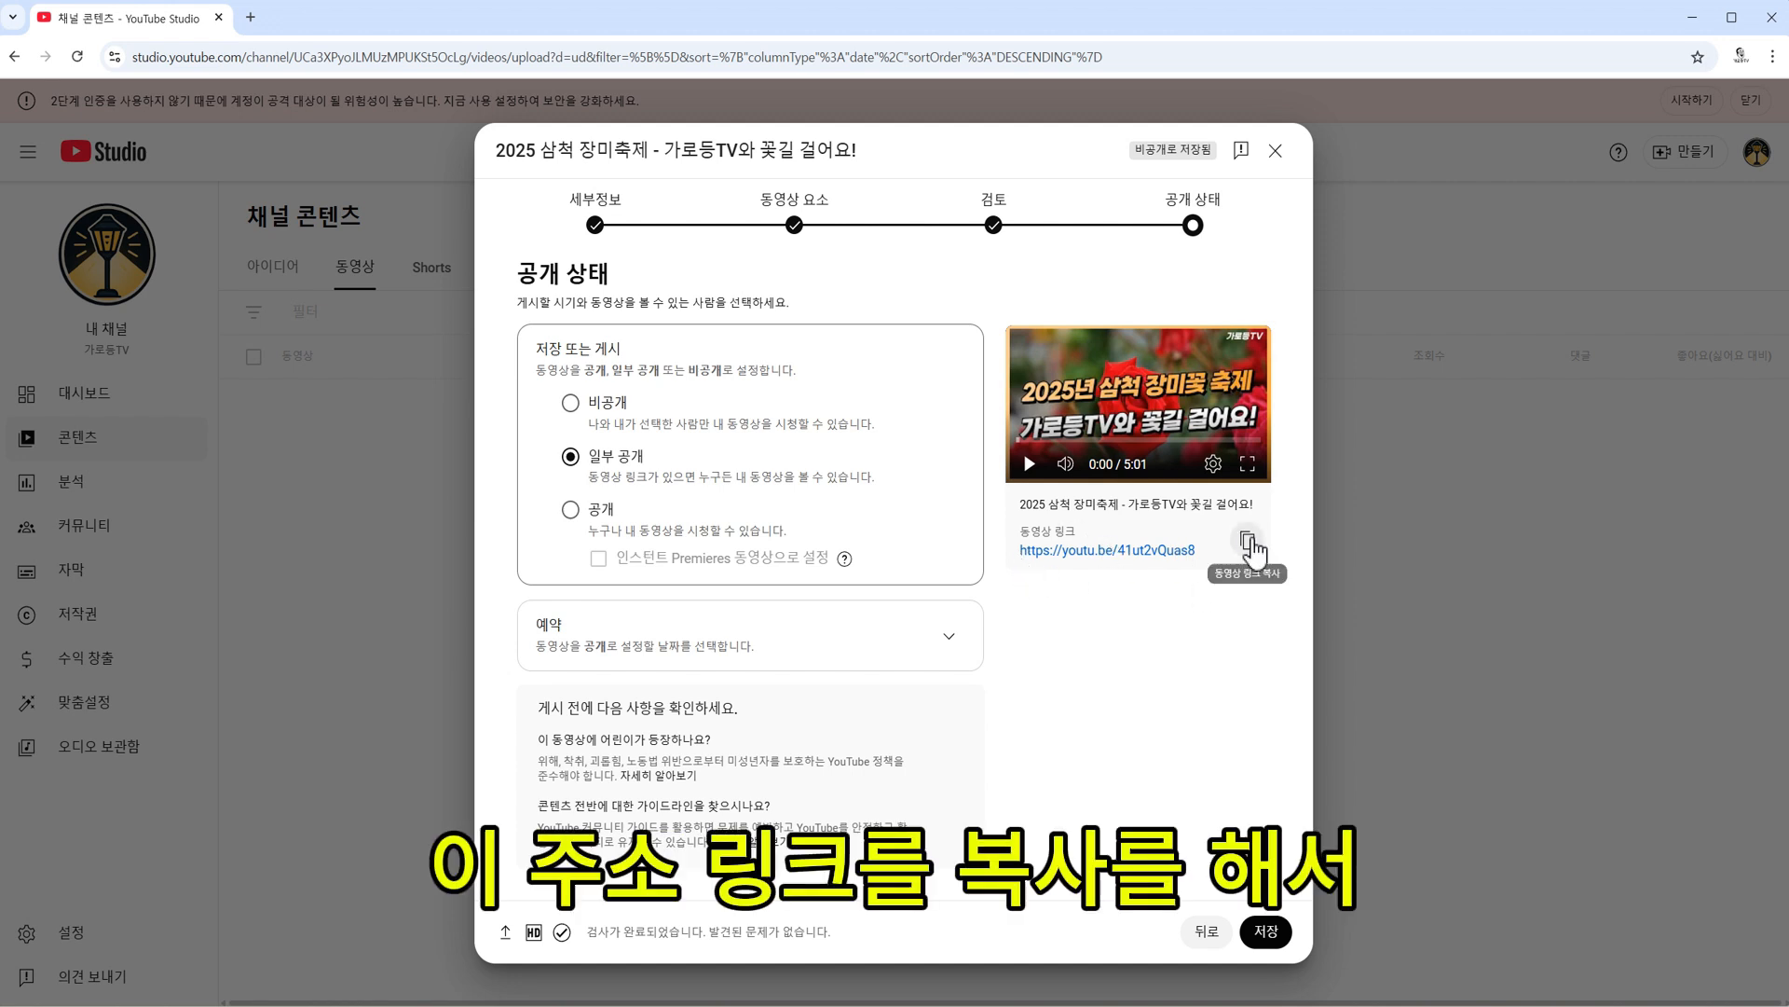
Copy the video link, leaving visibility on 일부 공개 after briefly selecting 공개.
left_click(1251, 543)
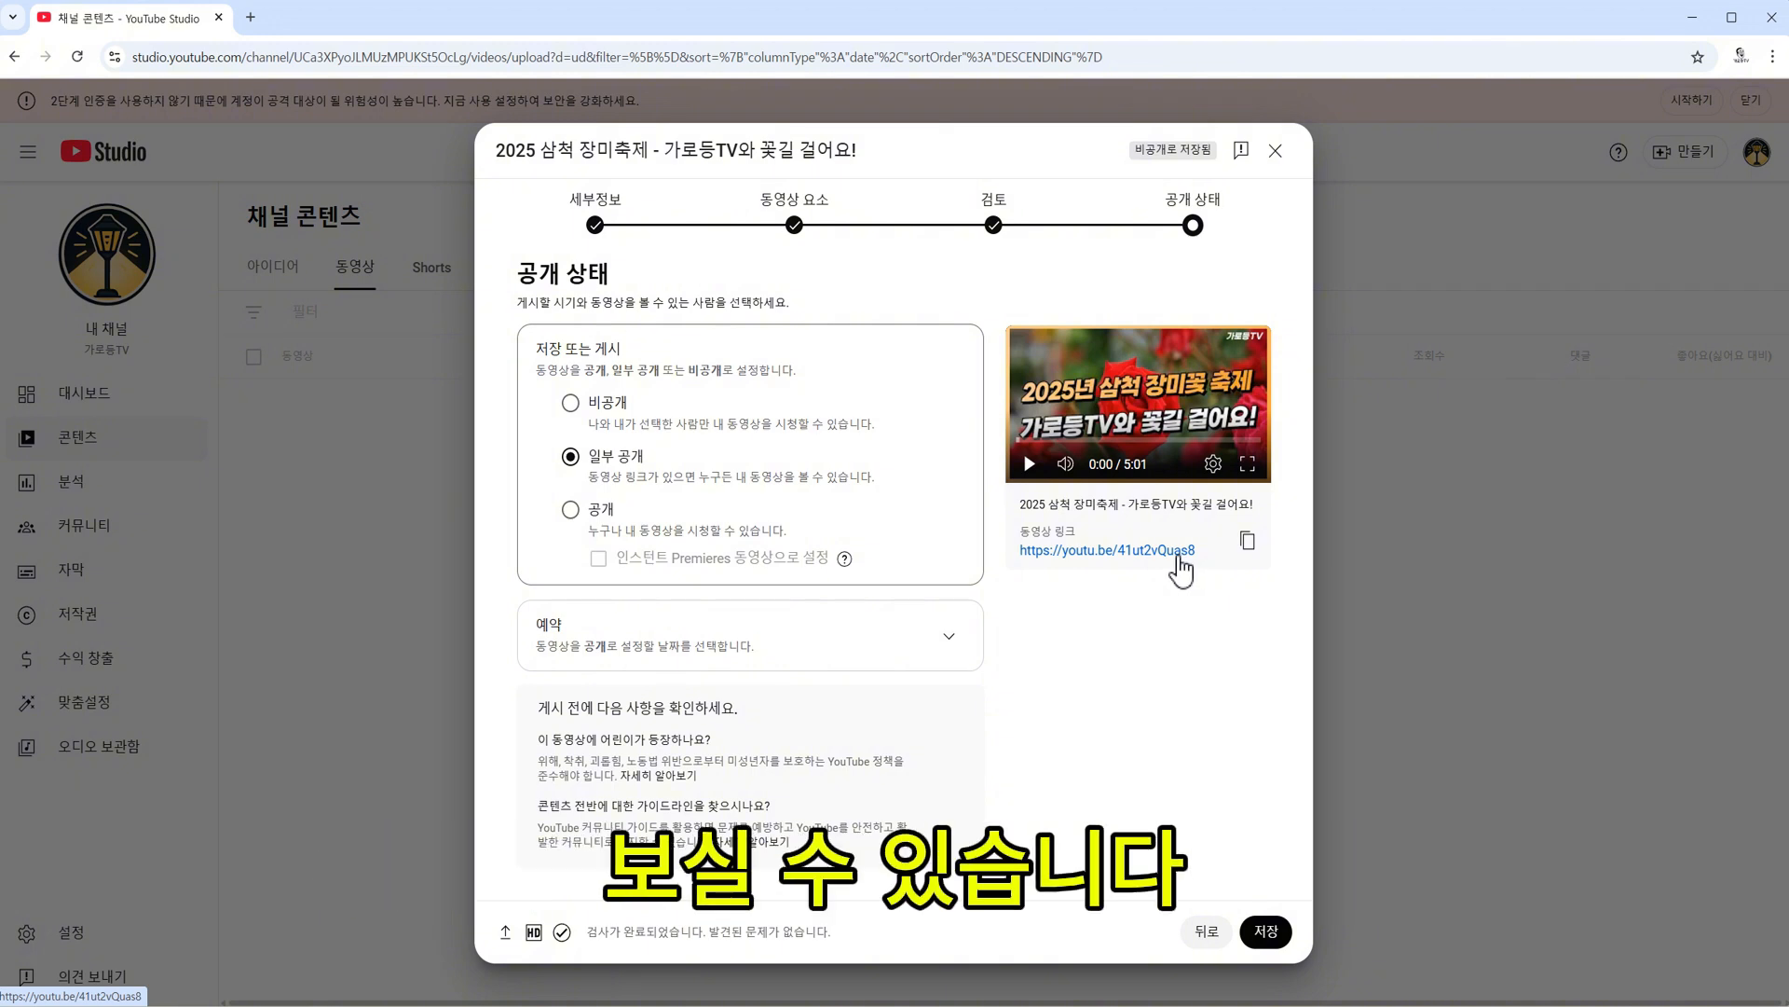
left_click(578, 527)
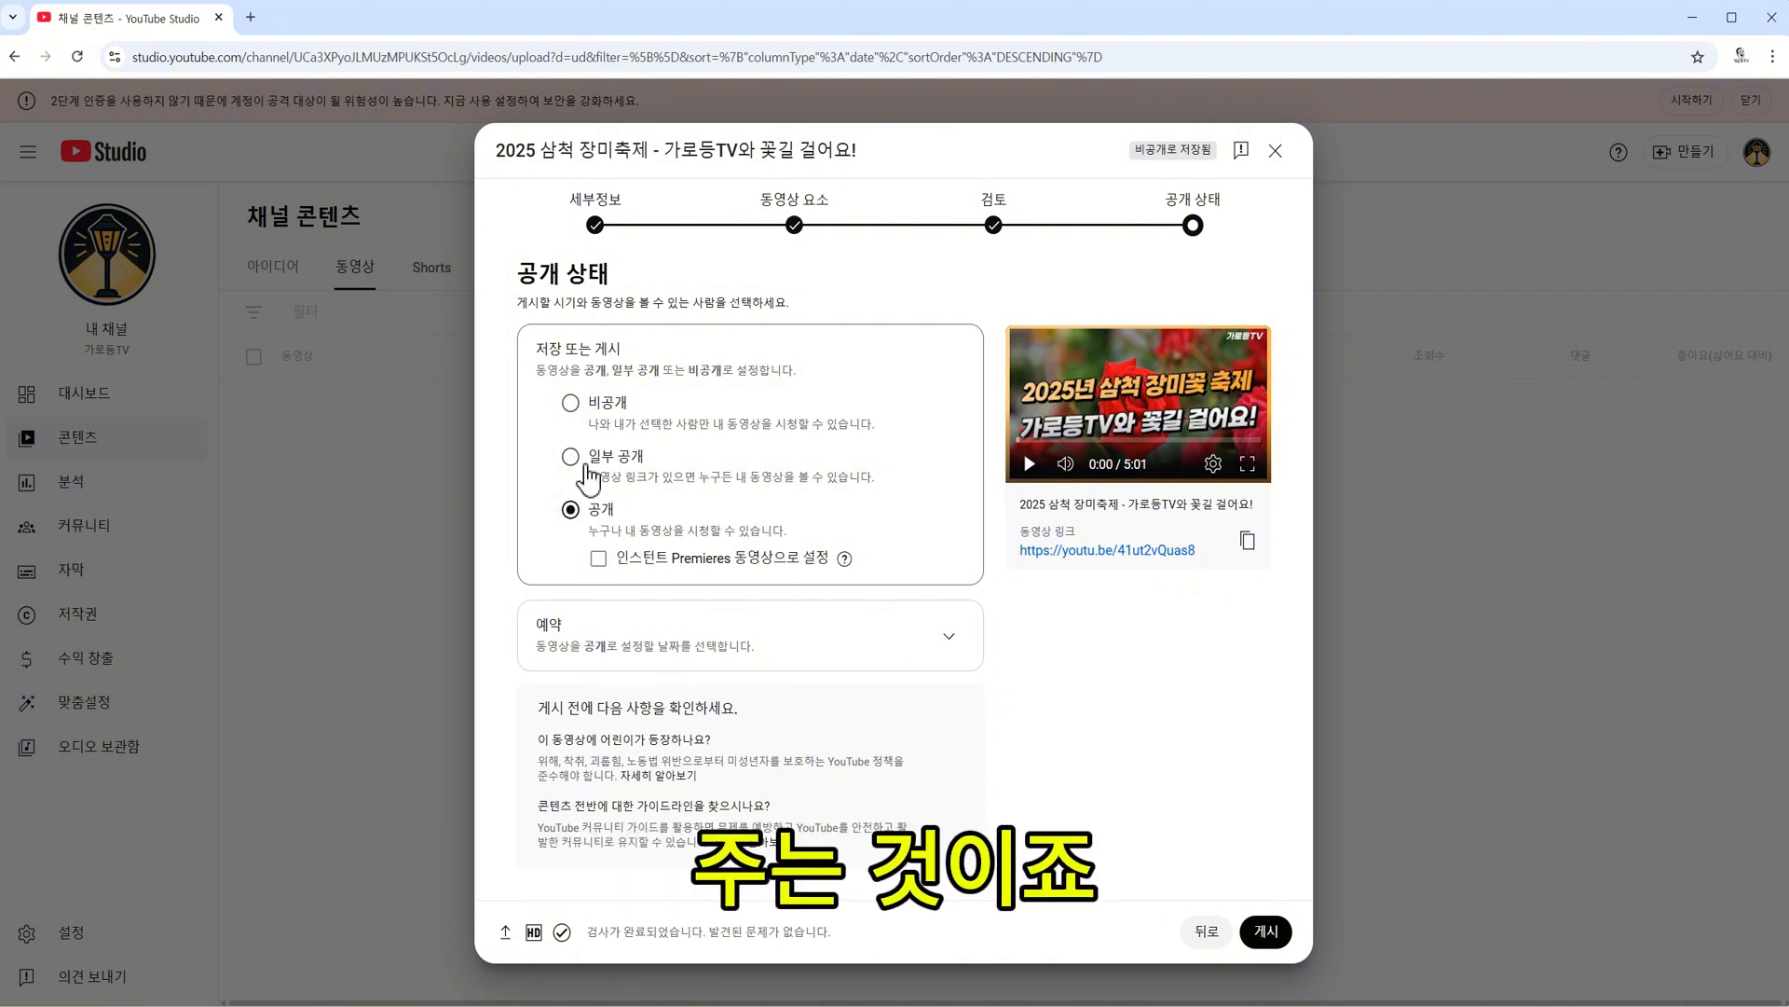
left_click(572, 458)
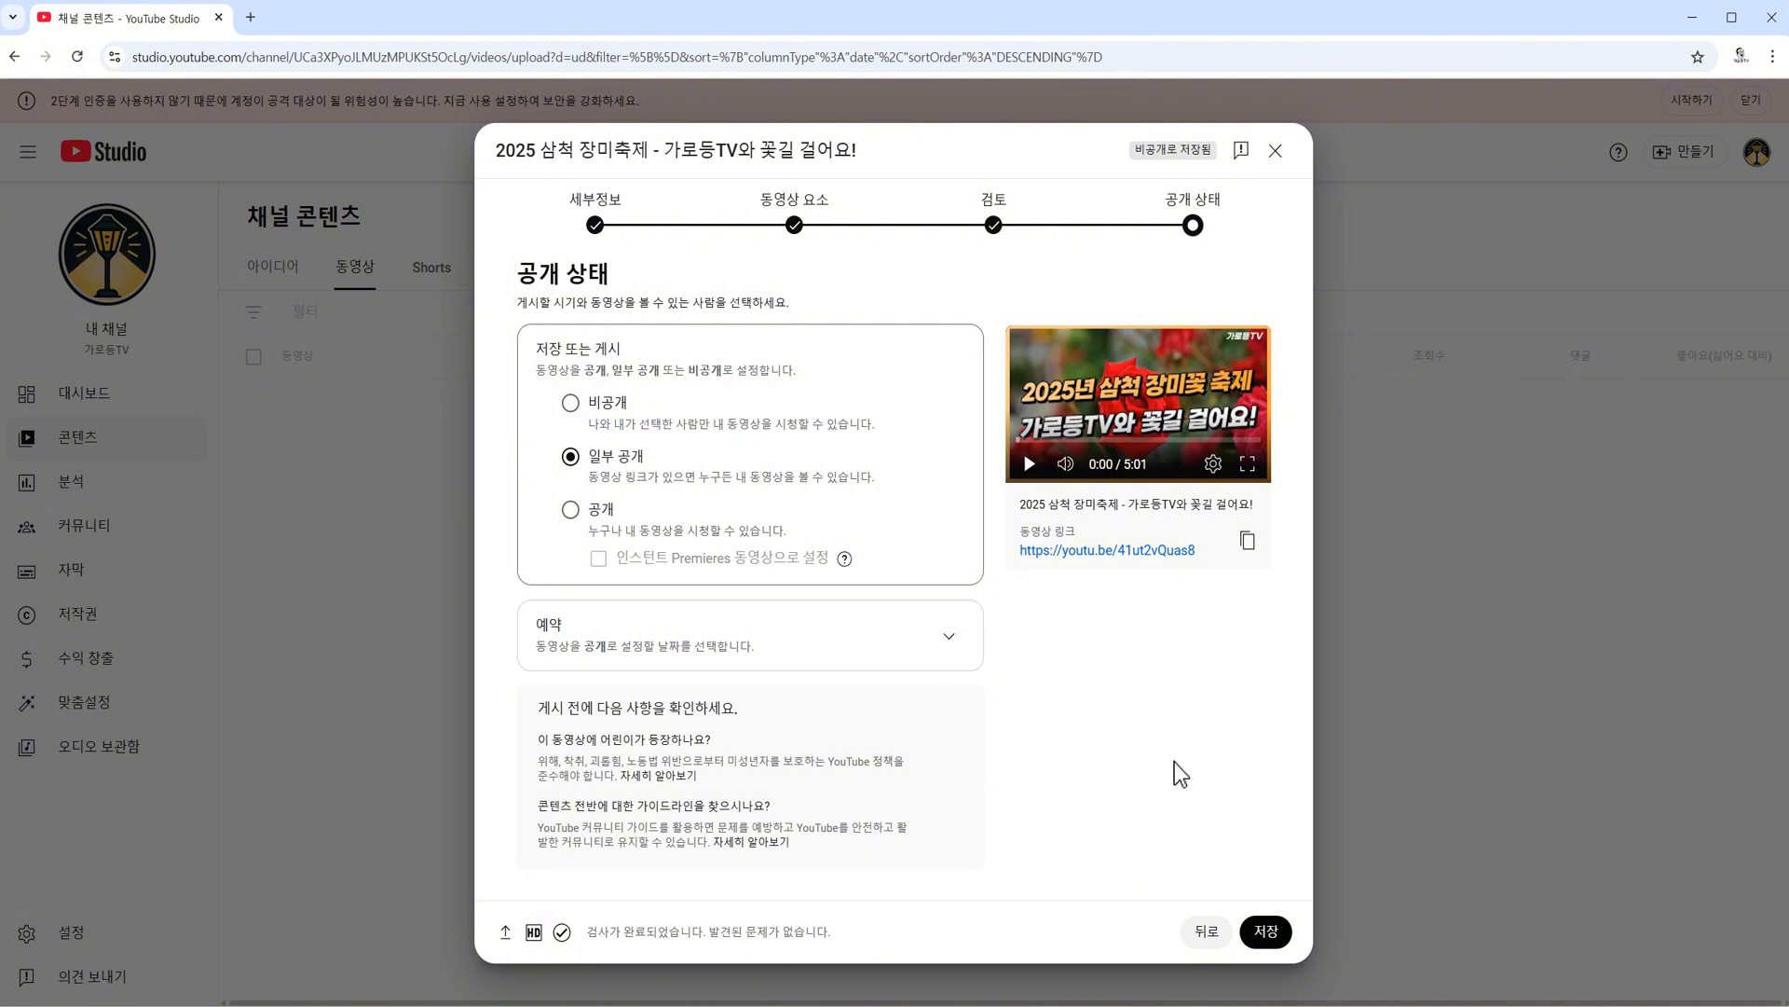
Save the unlisted video and dismiss the 게시된 동영상 share dialog.
left_click(1266, 931)
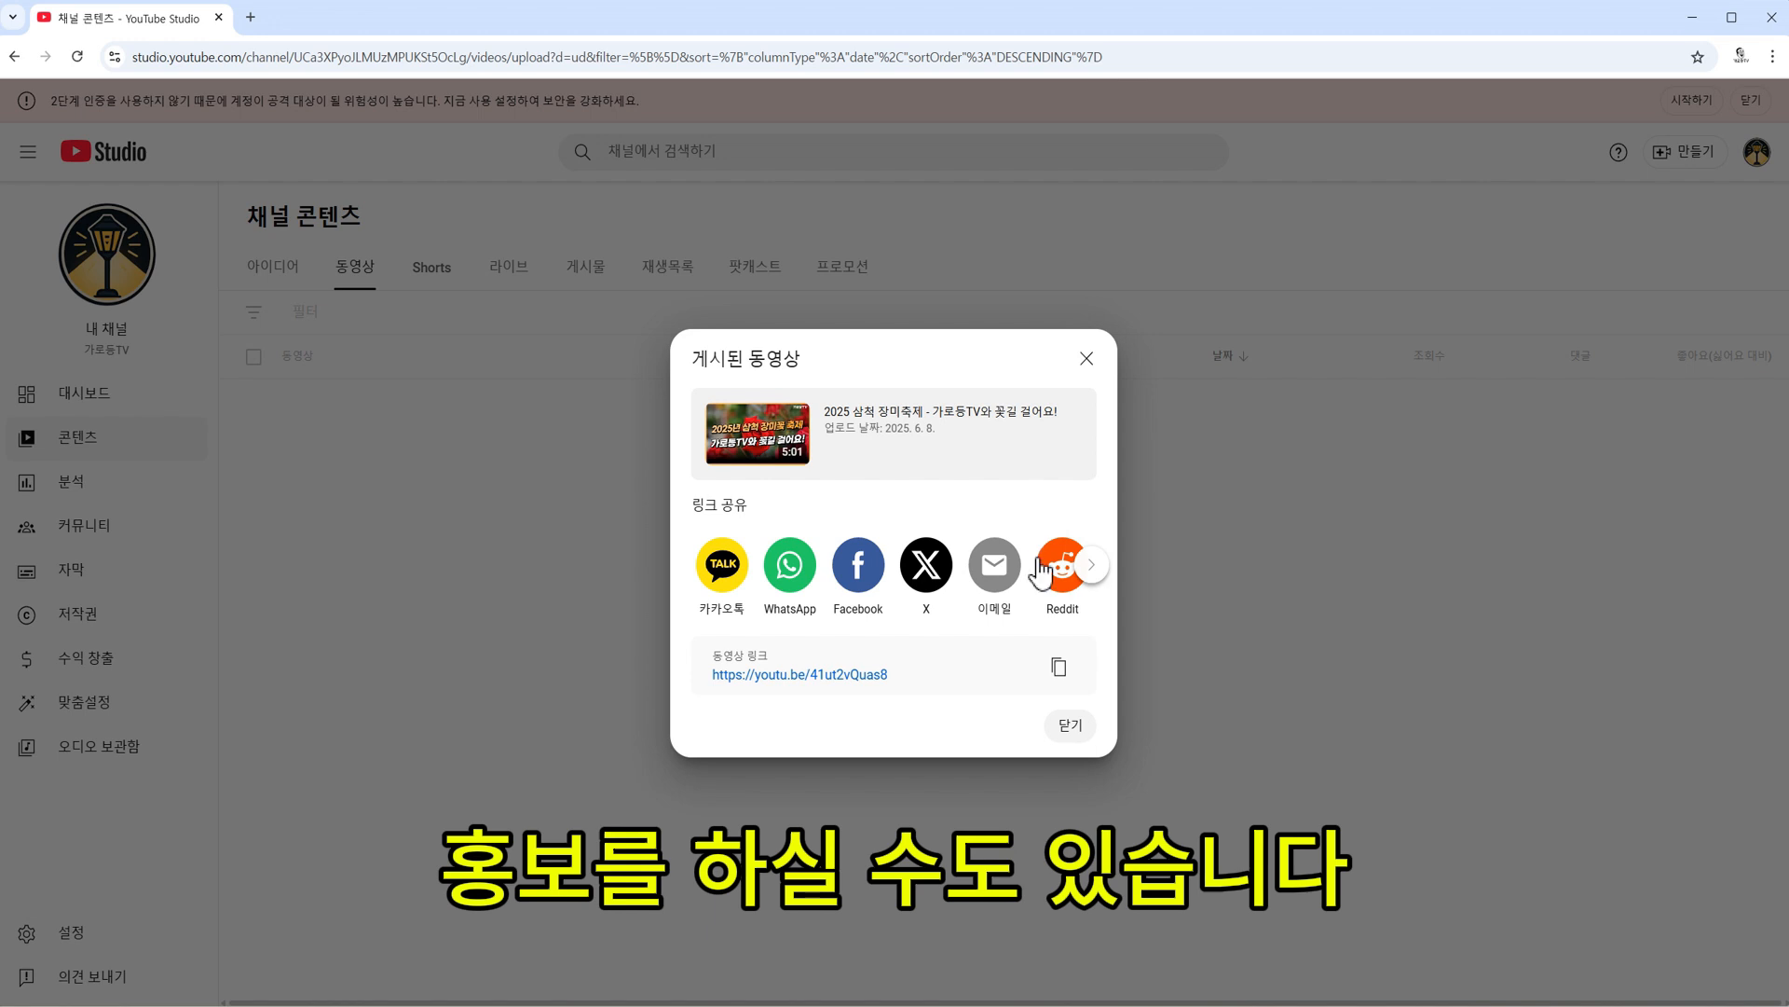
left_click(1070, 725)
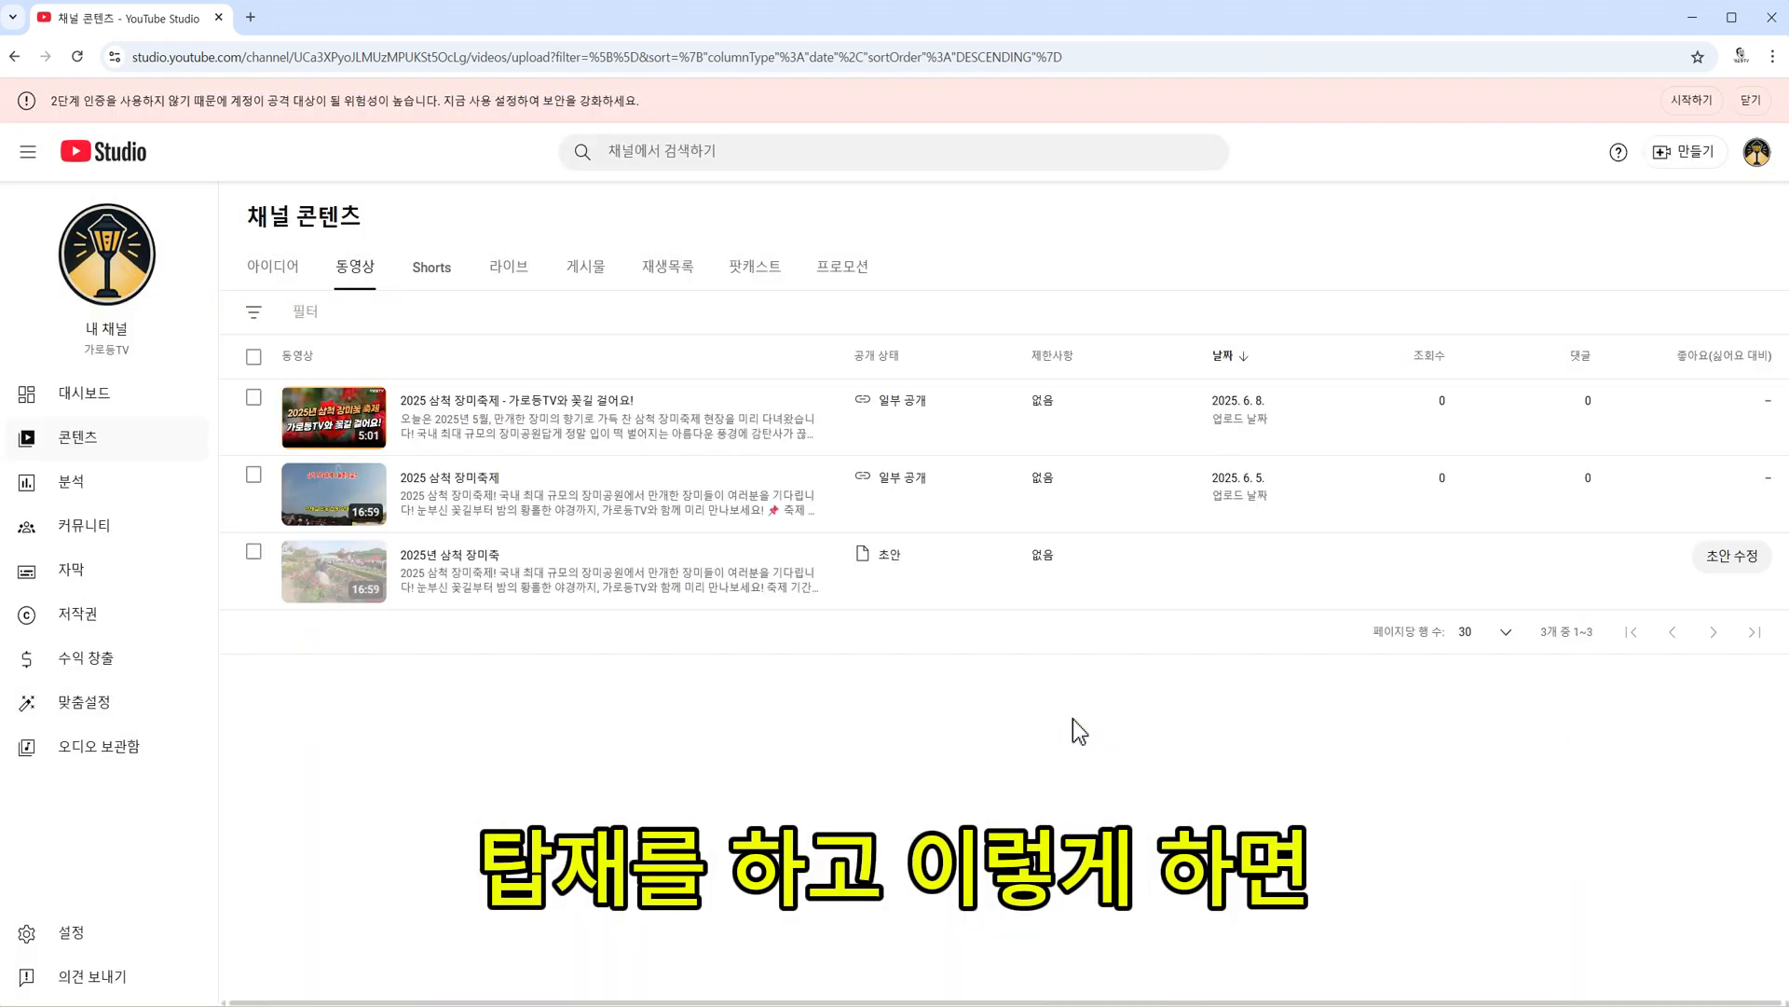